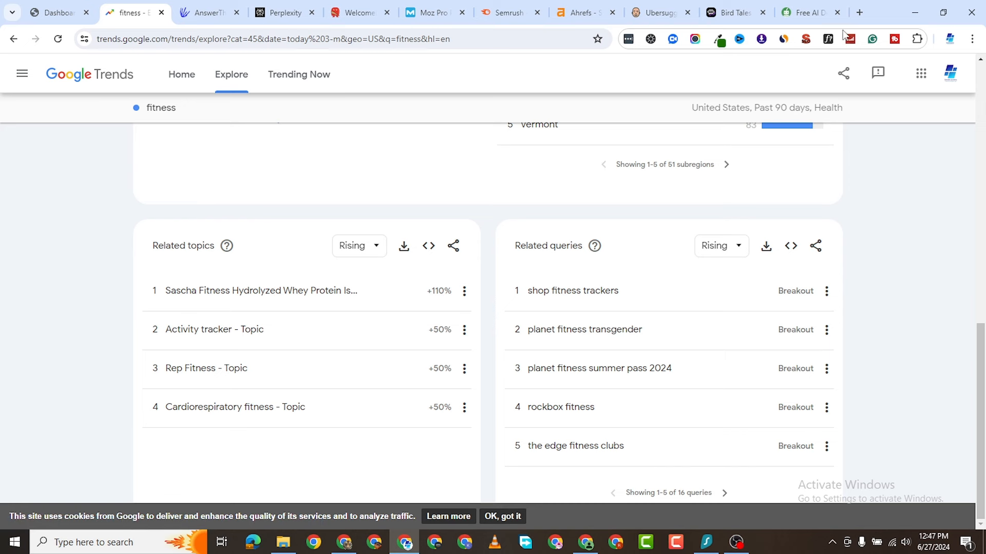
Open Google in a new browser tab and search for "what is a breakout keyword?"
left_click(860, 12)
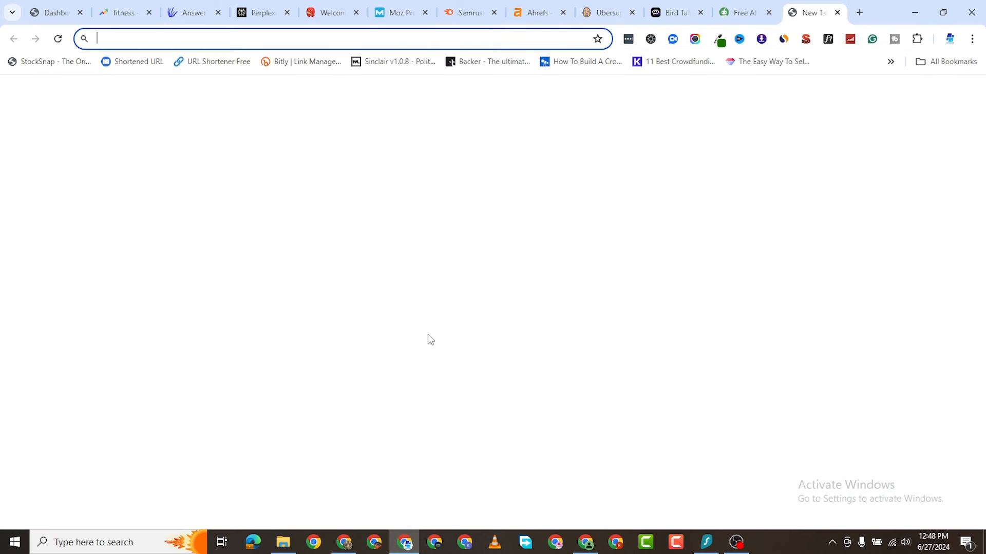
left_click(393, 264)
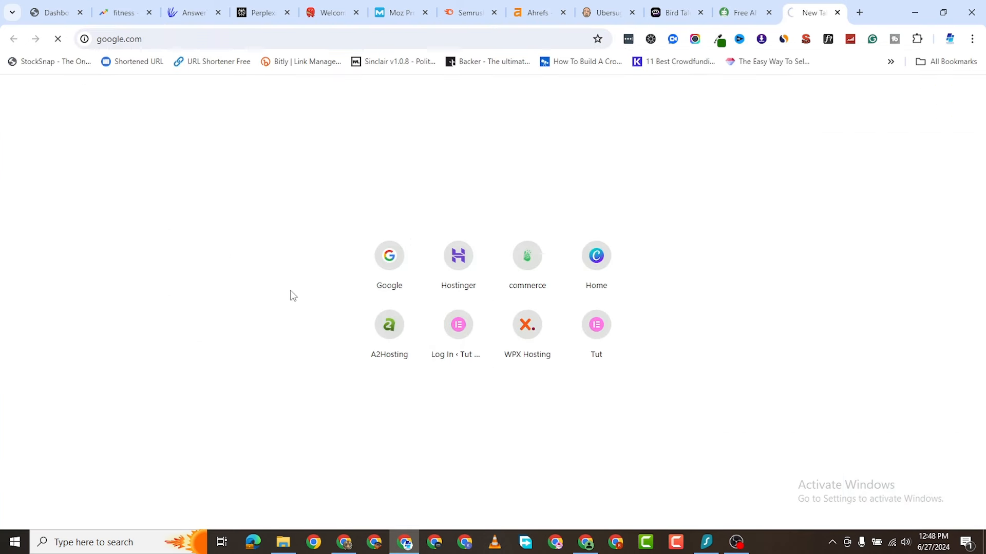
type("wh")
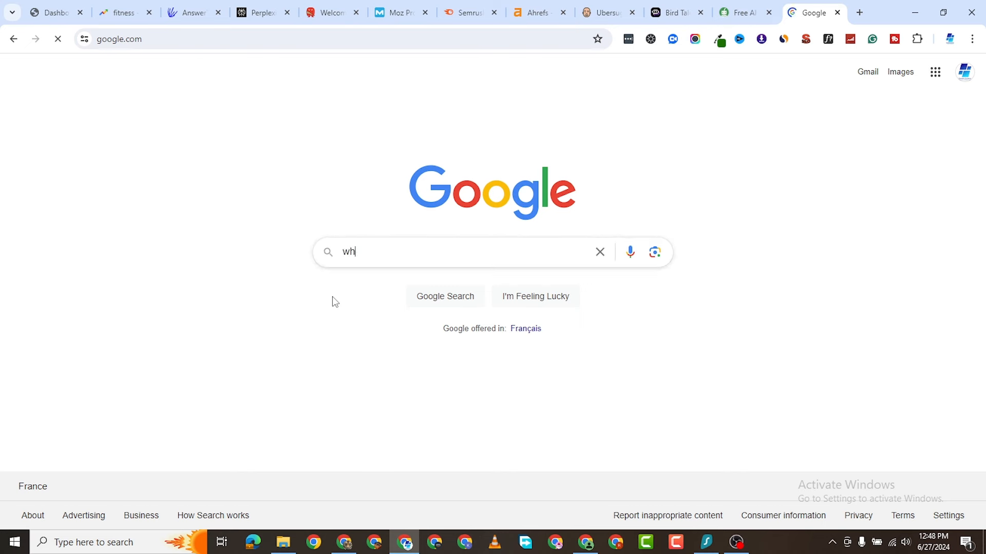
type("at is a break")
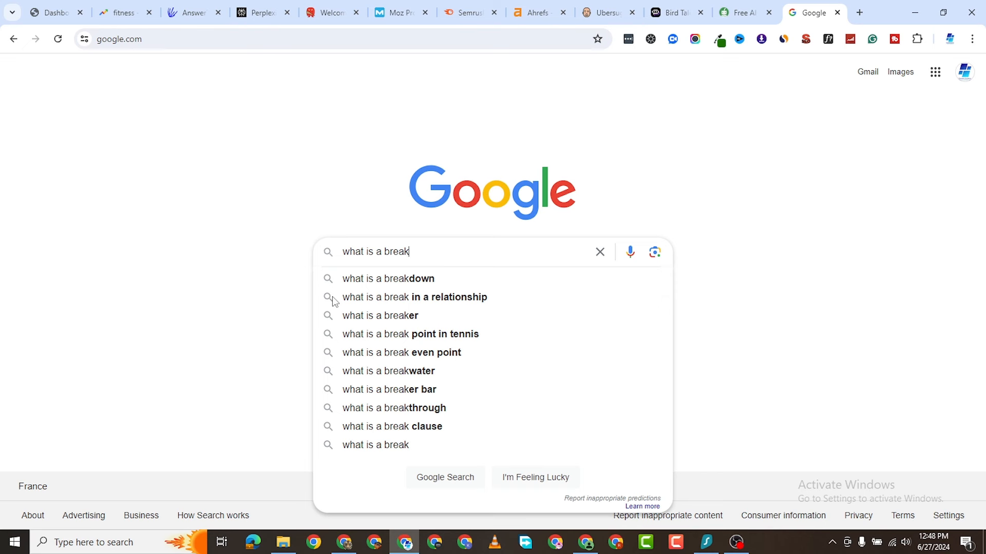
type("out key")
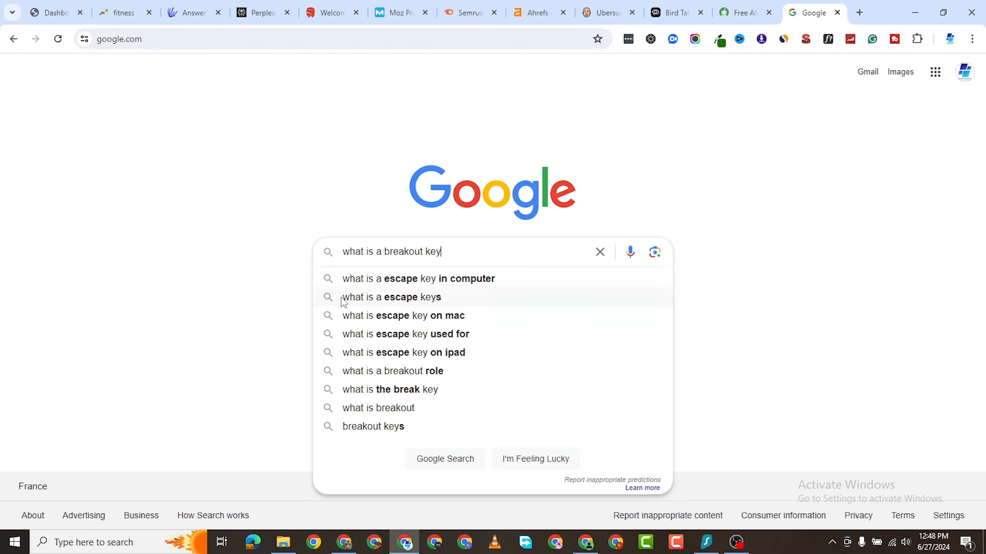
type("word?")
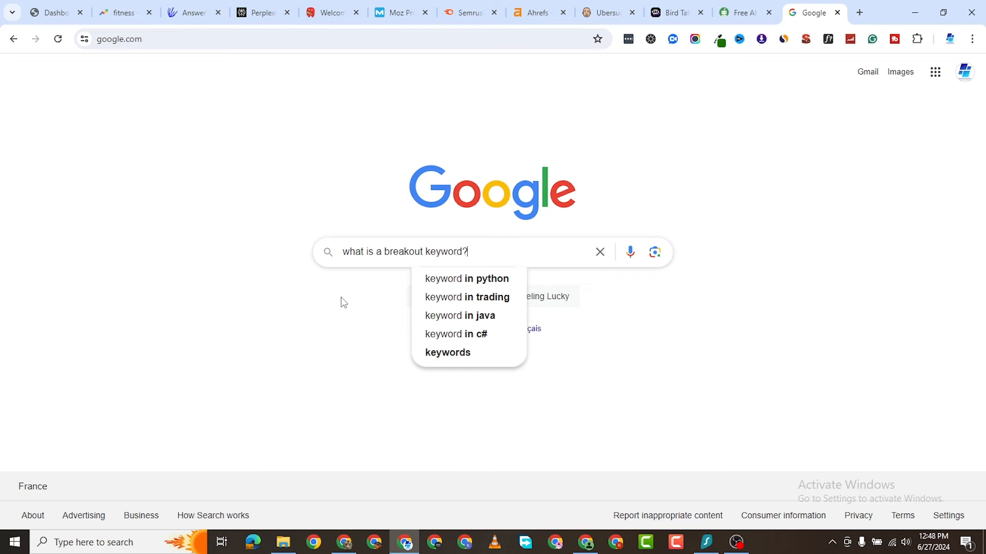
key("Return")
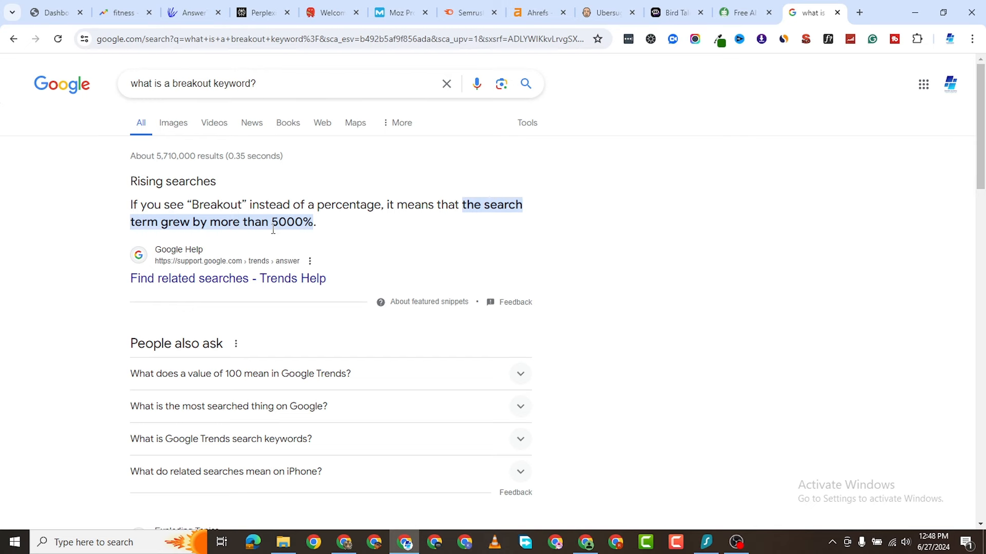
Return to the Google Trends report for fitness and review its time range options and rising related queries
left_click(123, 12)
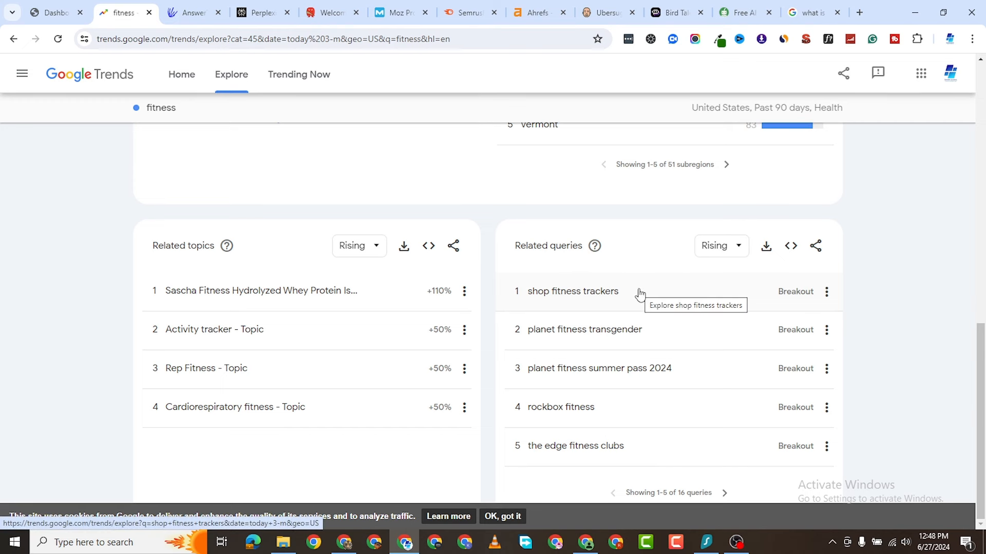
scroll(703, 313, "up", 5)
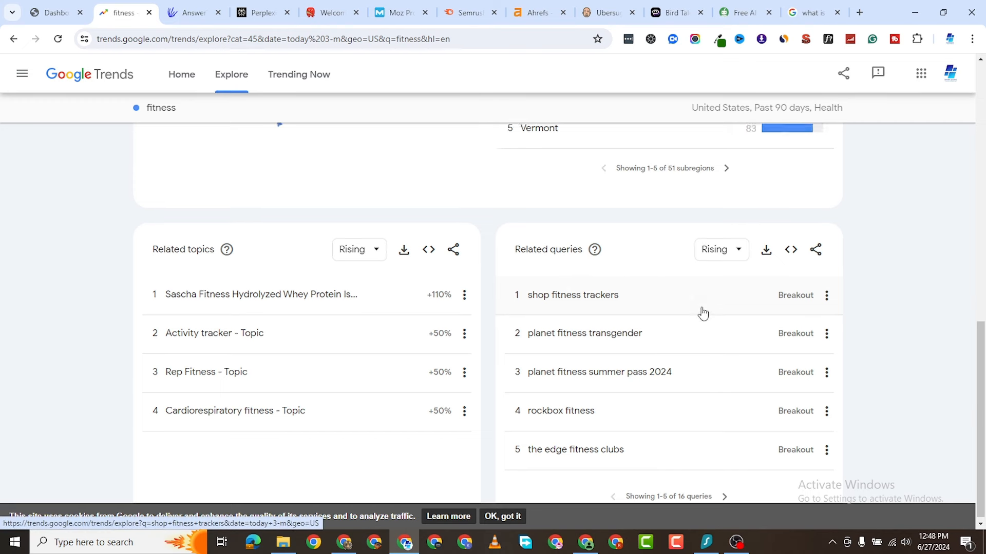
scroll(696, 309, "up", 8)
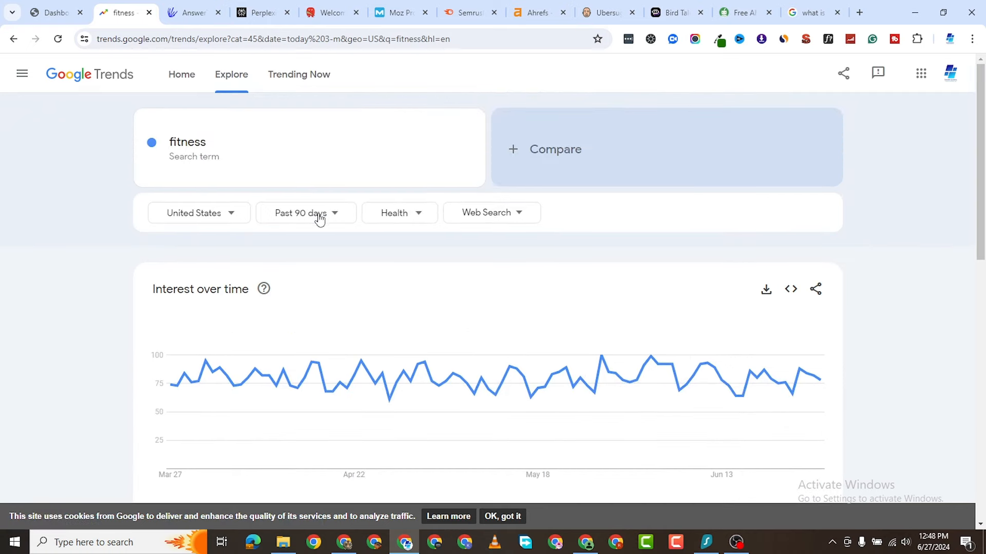
scroll(553, 297, "down", 8)
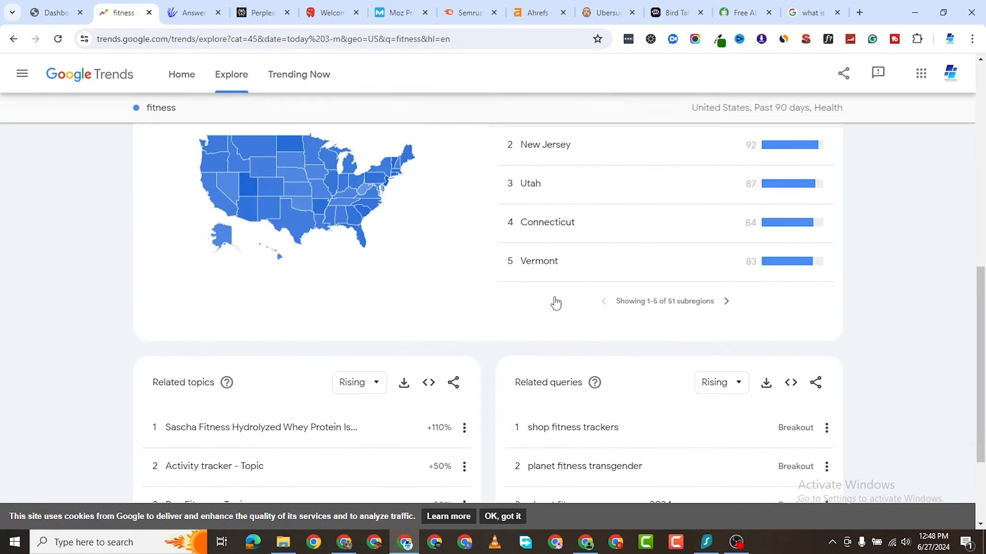
scroll(553, 296, "up", 8)
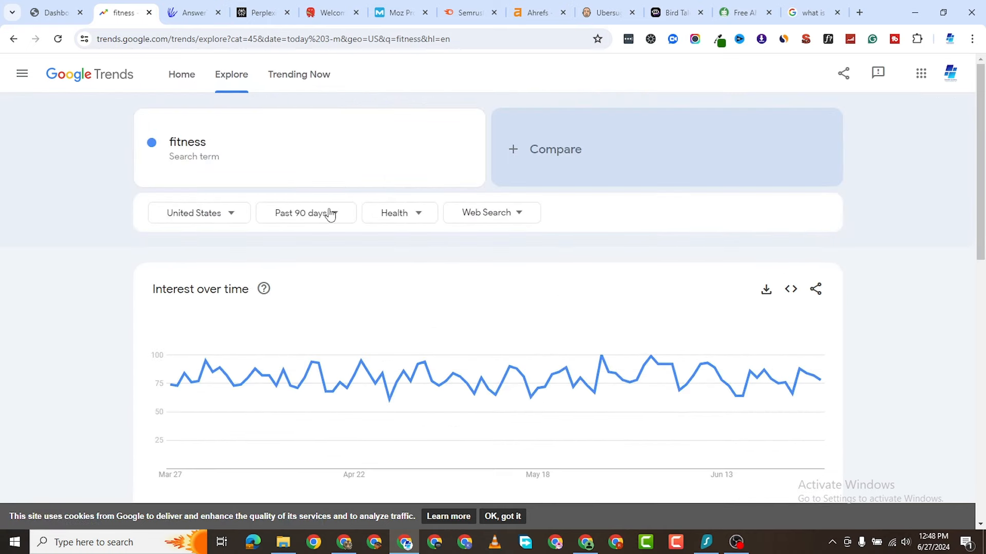
left_click(332, 215)
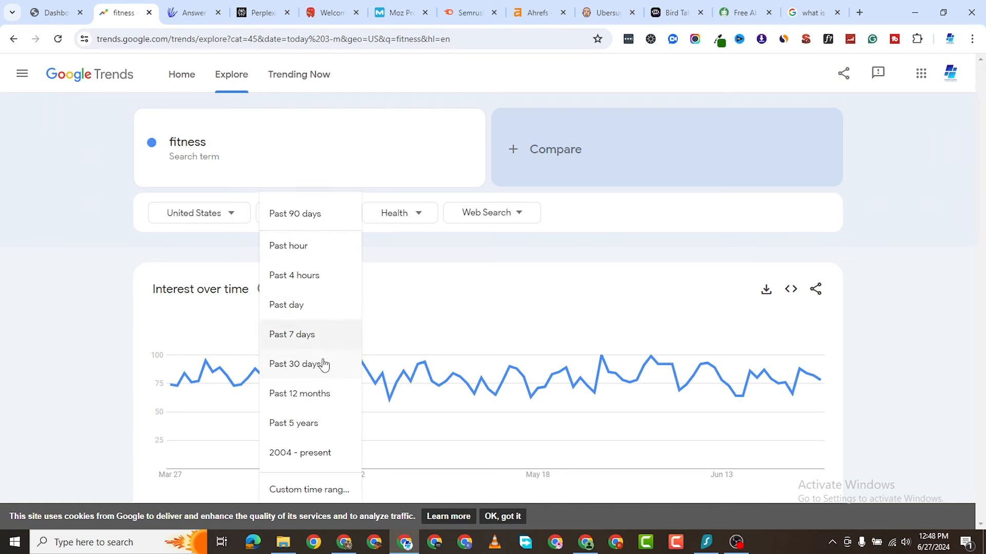
left_click(884, 261)
scroll(836, 385, "down", 12)
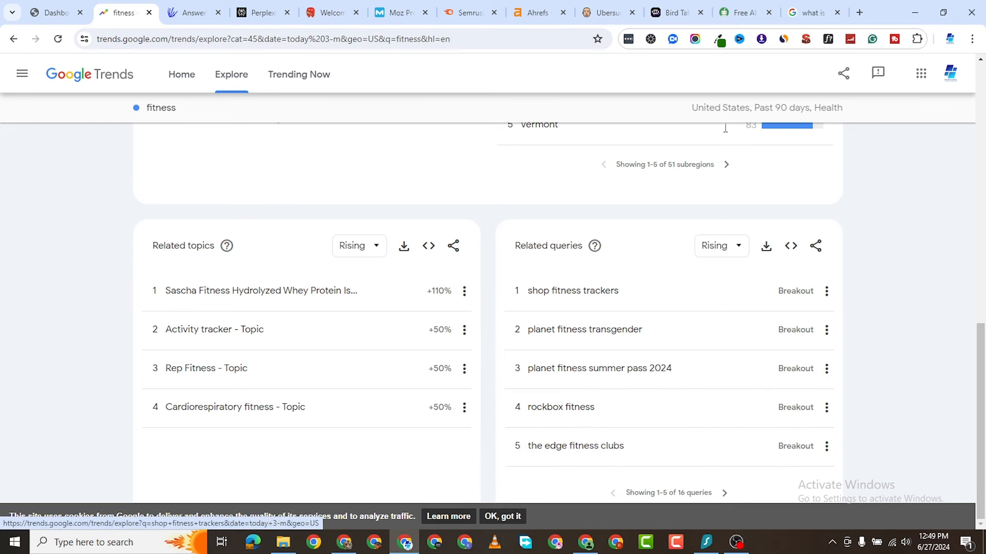
Search Google for the related query "rockbox fitness" and look through the results page
left_click(806, 16)
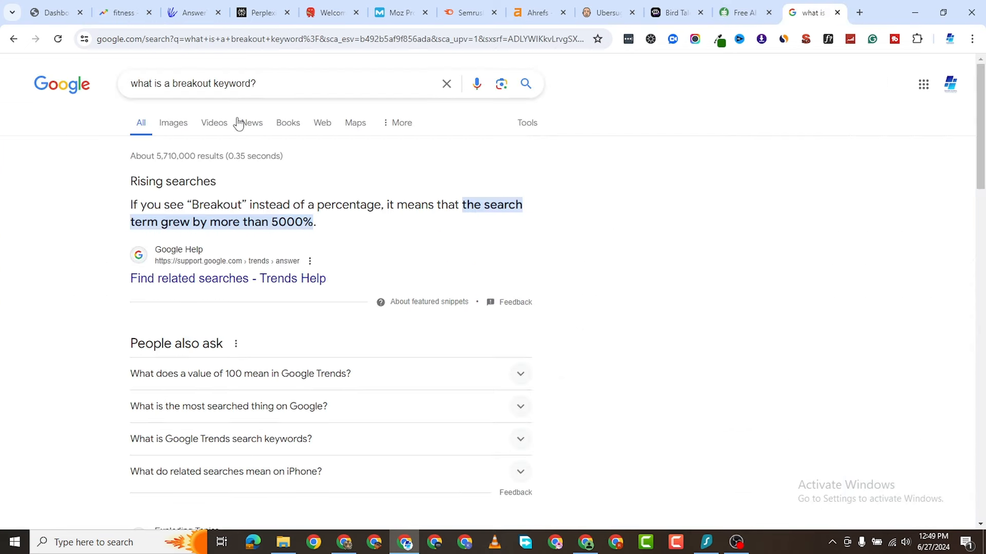
triple_click(225, 92)
type("rockbo")
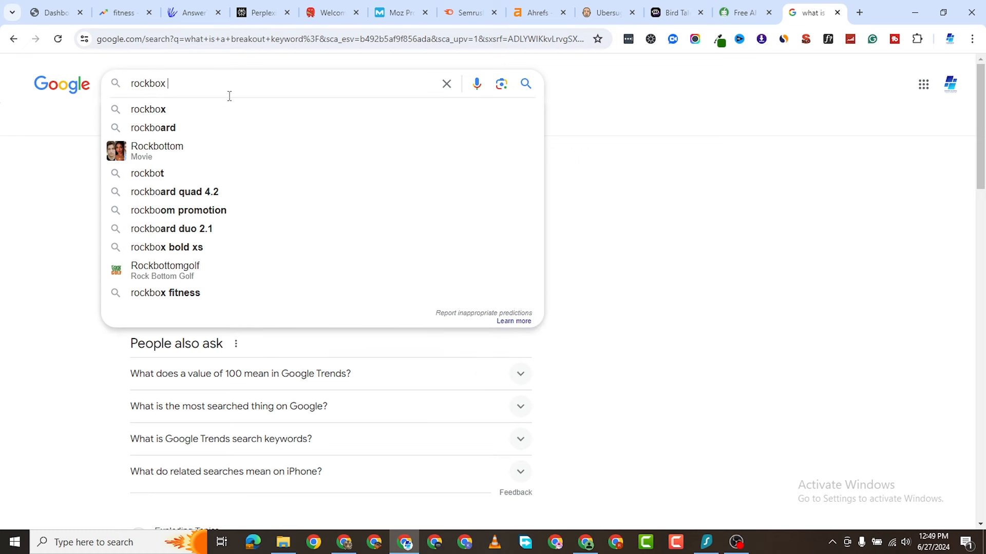
type("x fitness")
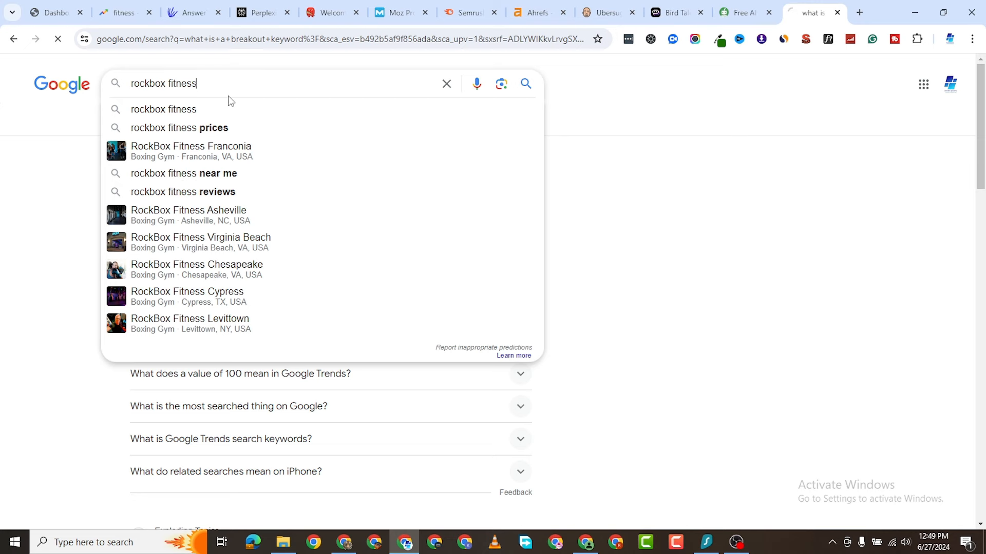
key("Return")
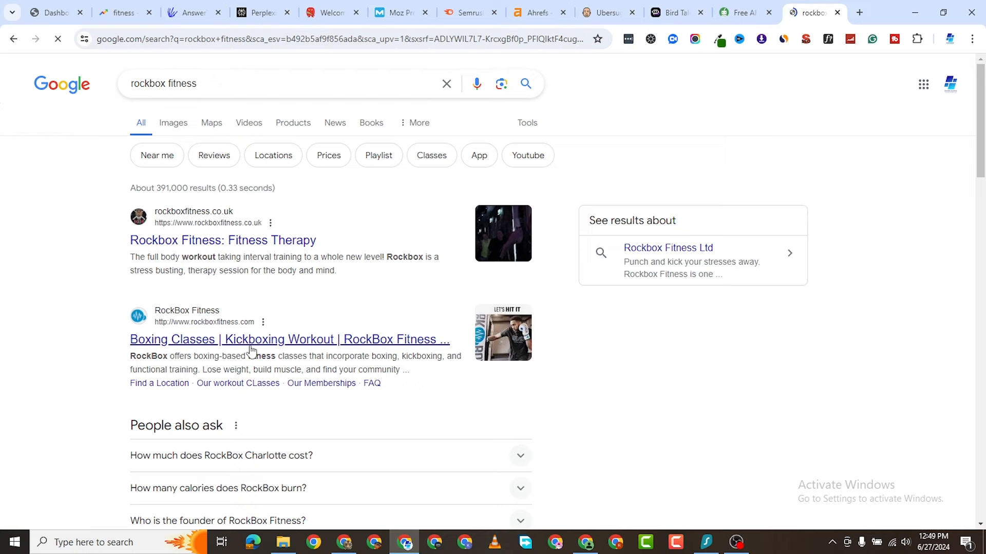
scroll(263, 304, "down", 2)
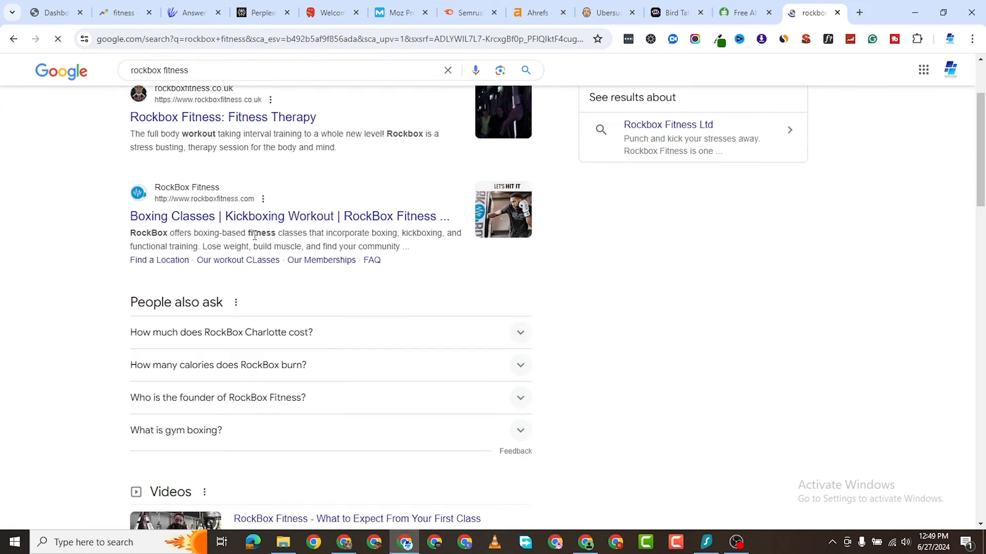
scroll(255, 236, "down", 10)
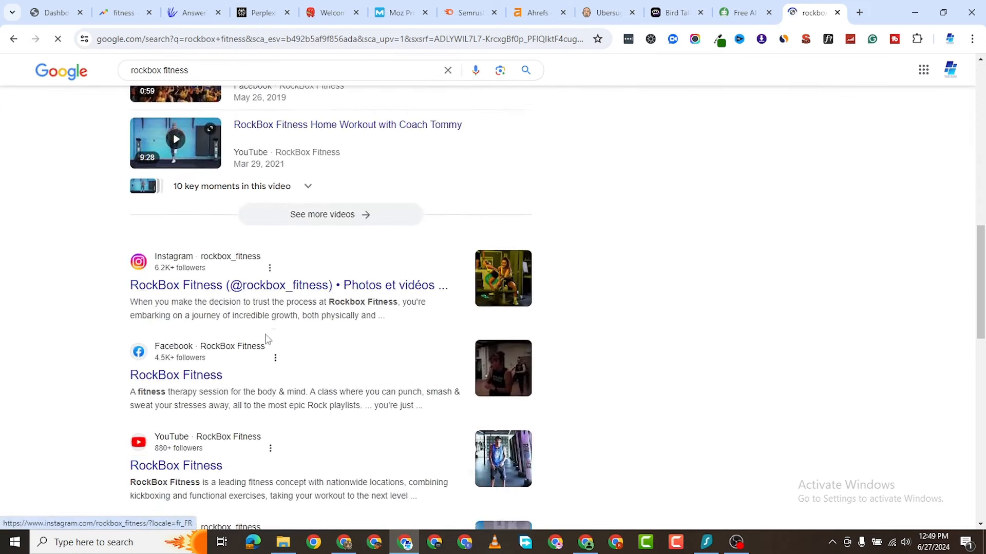
scroll(266, 339, "up", 12)
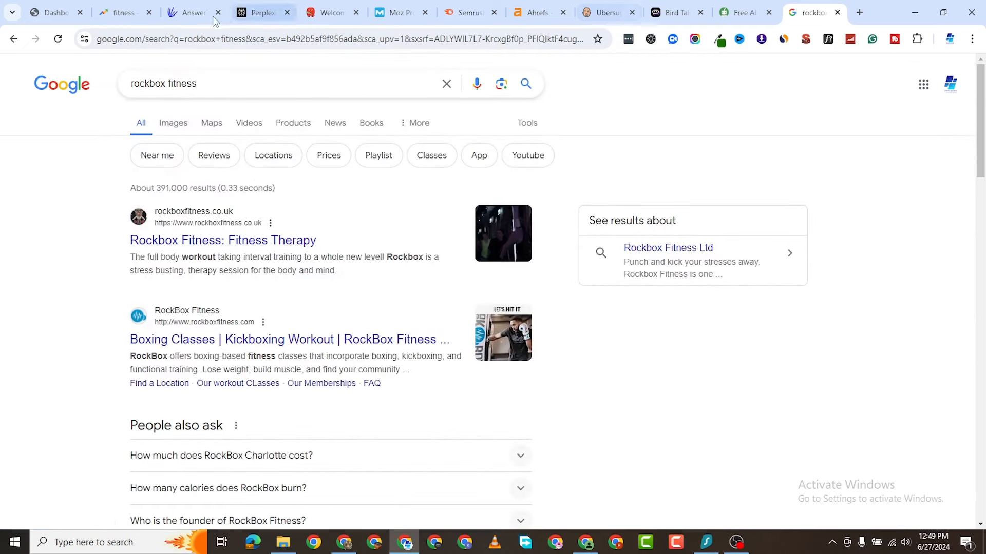
Check the related queries in Google Trends again, then search Google for "the edge fitness"
left_click(123, 12)
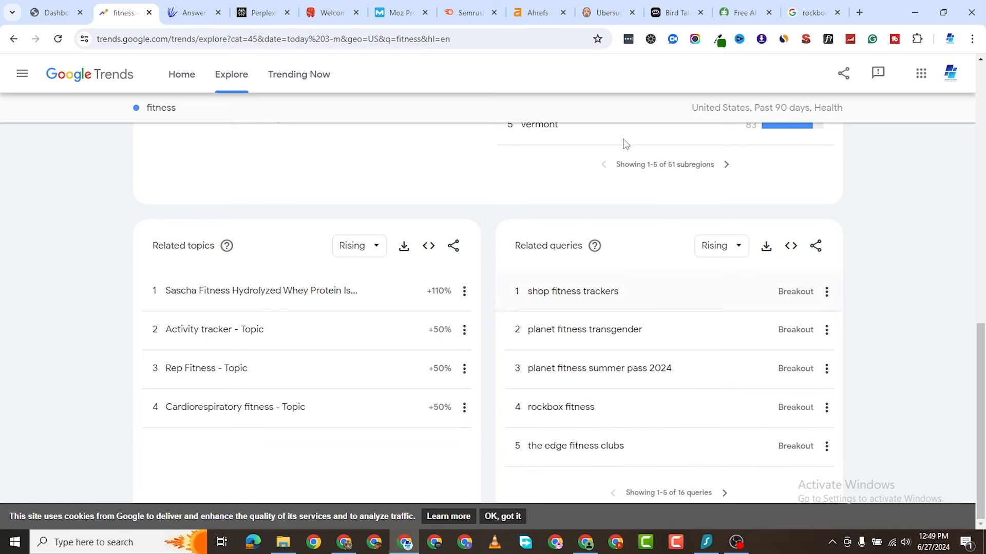
left_click(793, 14)
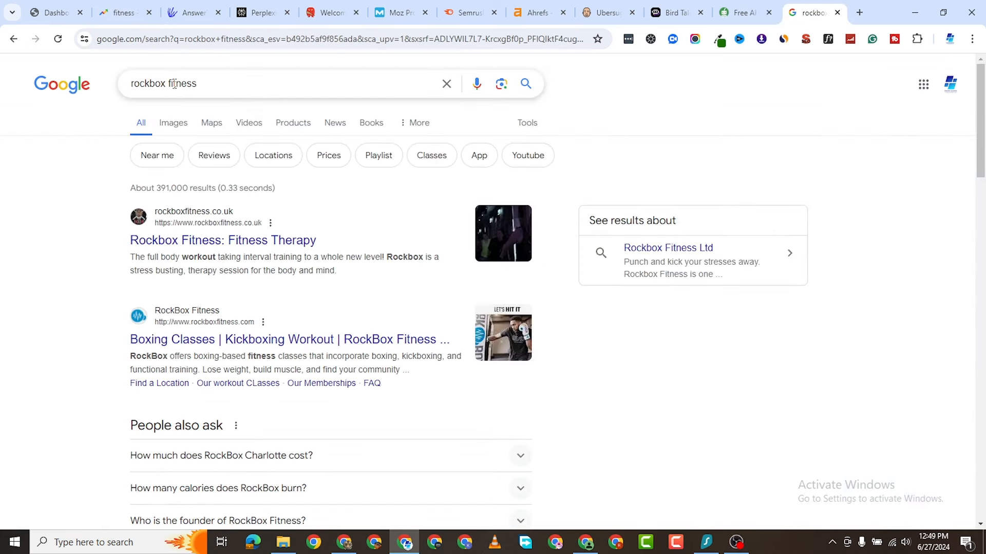
left_click_drag(165, 83, 125, 92)
type("the edge")
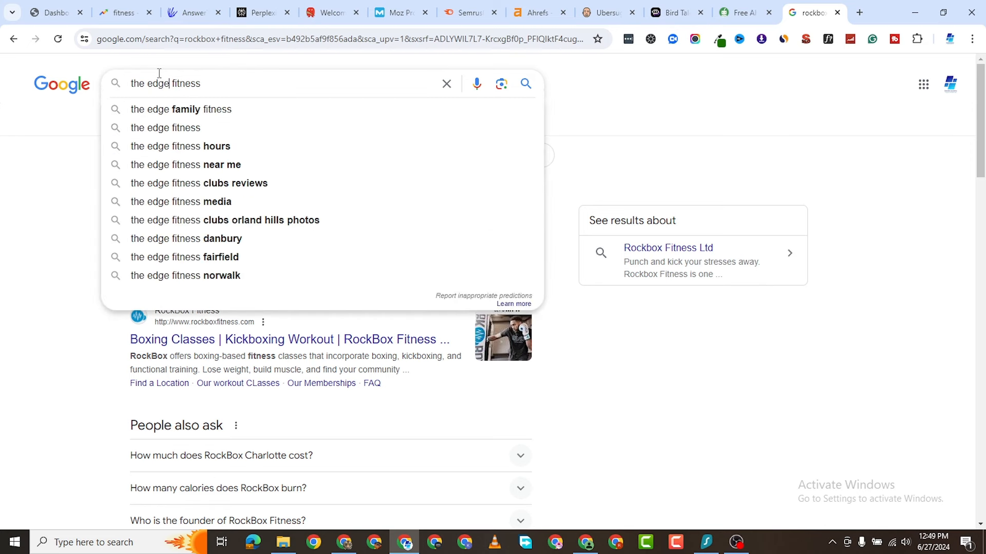
key("Return")
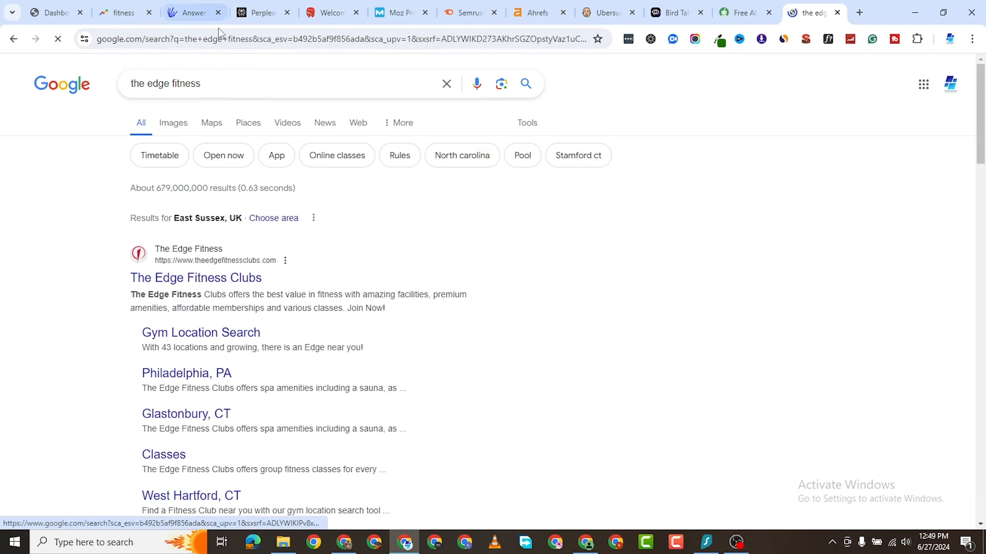
Show related queries 6-10 for fitness in Google Trends and accept the cookie notice
left_click(100, 15)
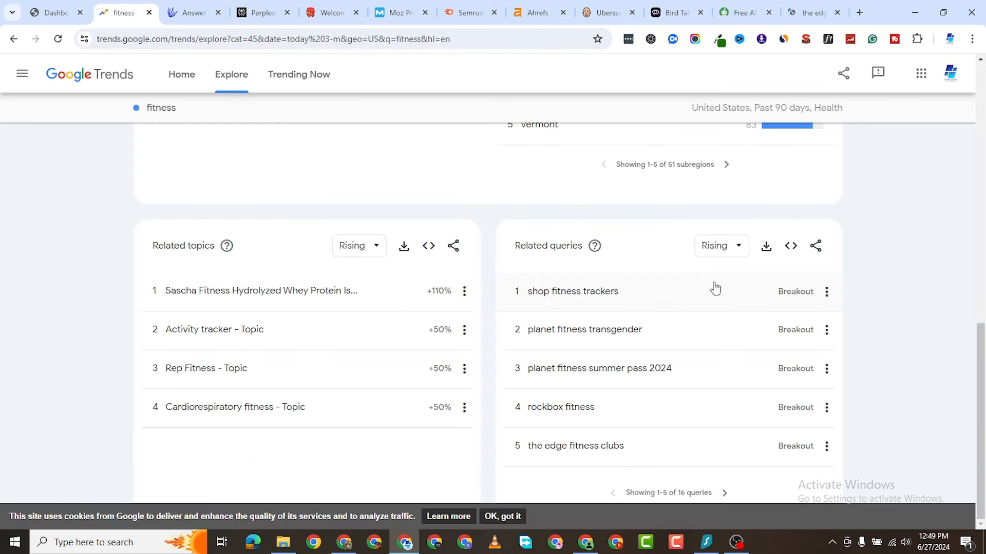
left_click(726, 494)
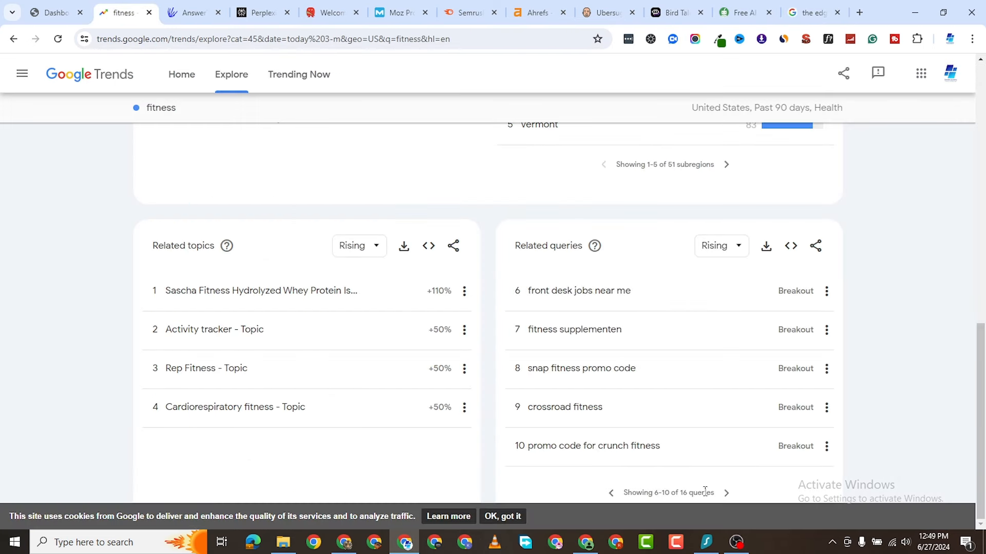
left_click(516, 519)
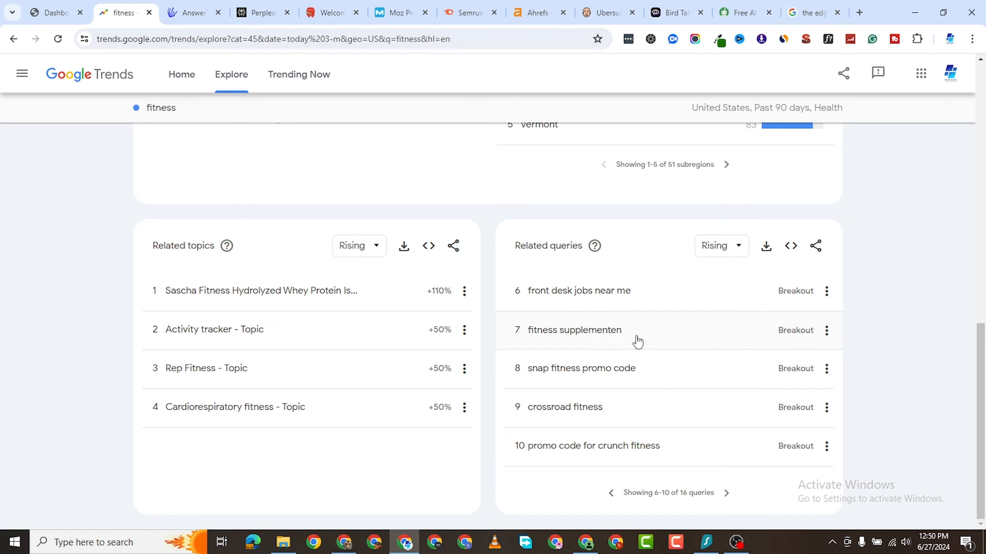
scroll(653, 323, "up", 20)
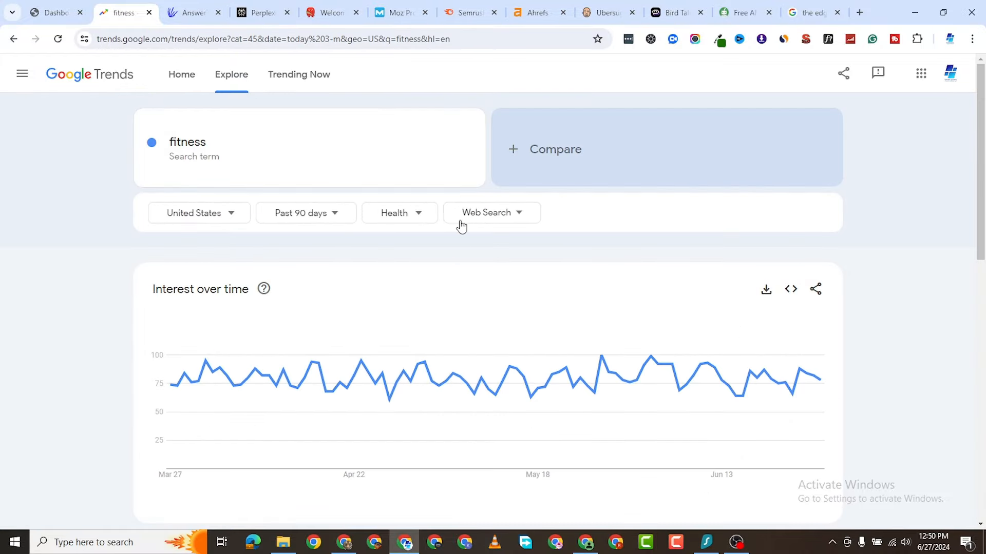
scroll(579, 323, "down", 20)
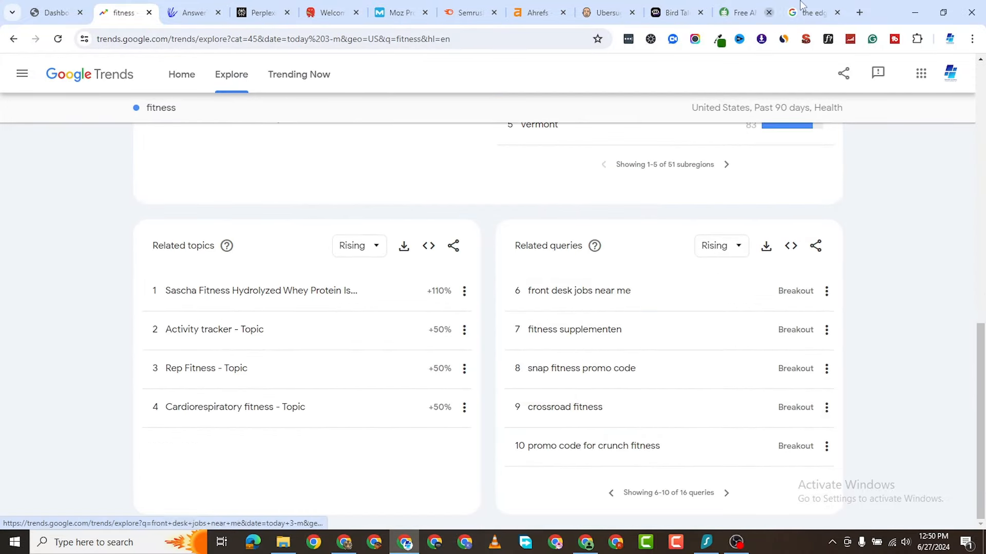
Search Google for the related query "fitness supplementen", replacing the earlier search term
left_click(814, 12)
triple_click(180, 85)
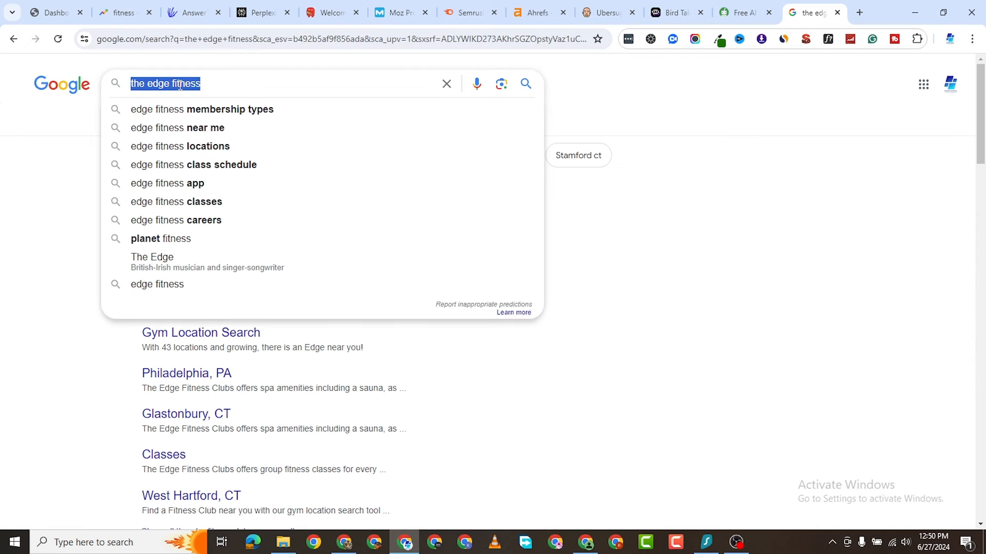
type("fitness sy")
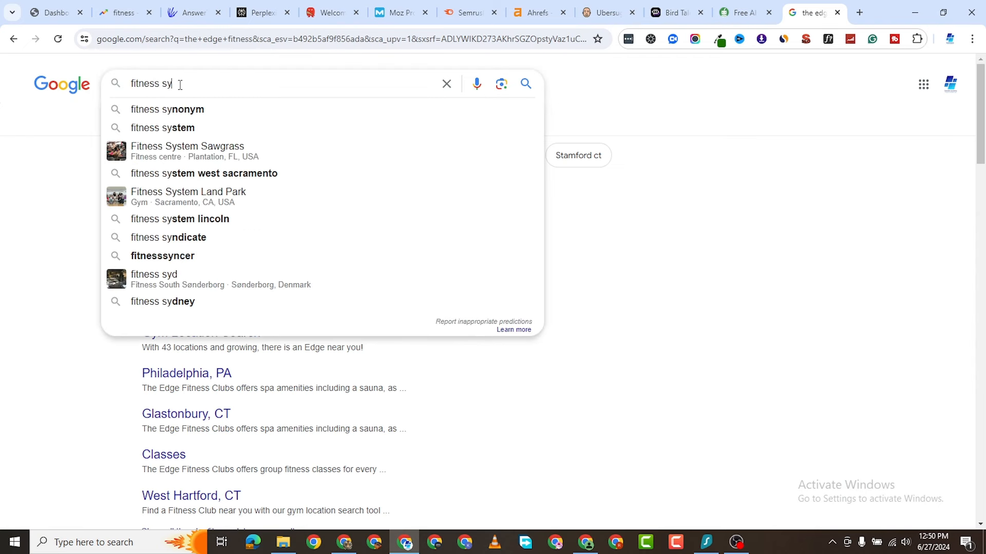
key("BackSpace")
type("uppleme")
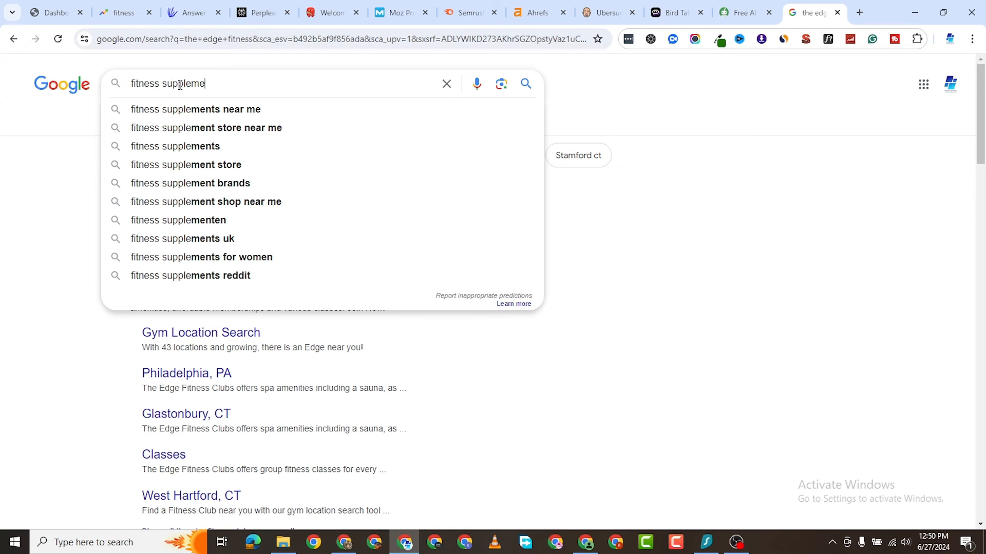
type("nte")
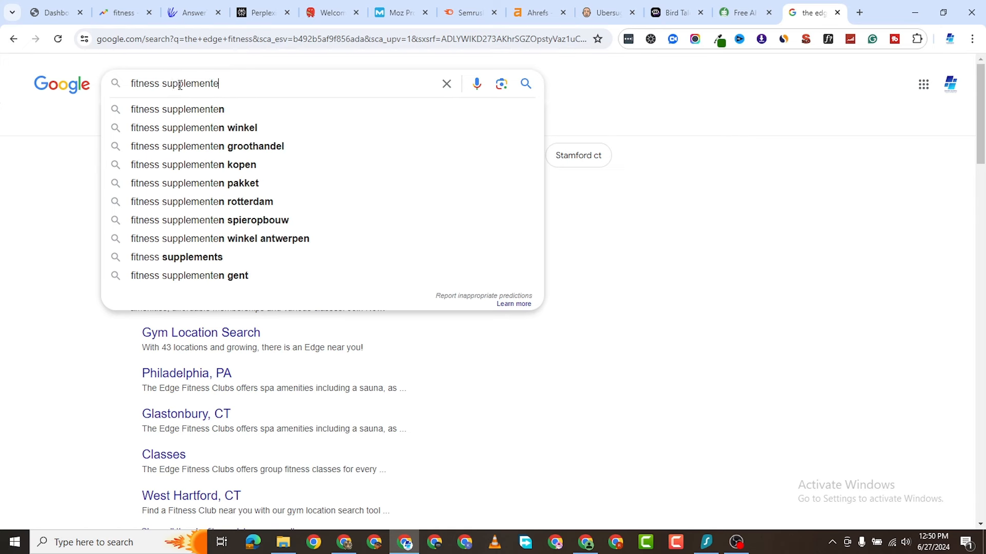
type("n")
left_click(166, 107)
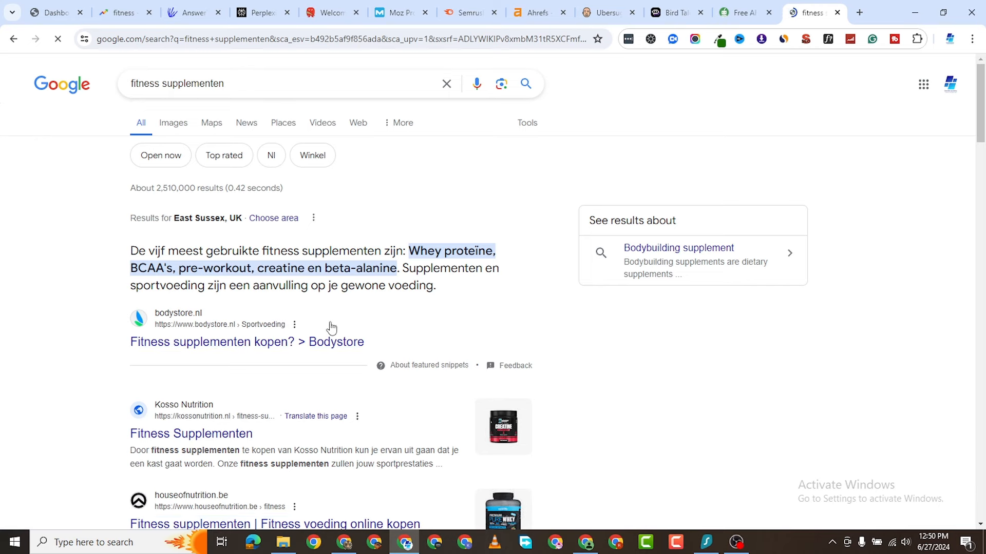
Look over the Google results for "fitness supplementen", then search for "fitness supplements" instead and look through its results
scroll(338, 360, "down", 3)
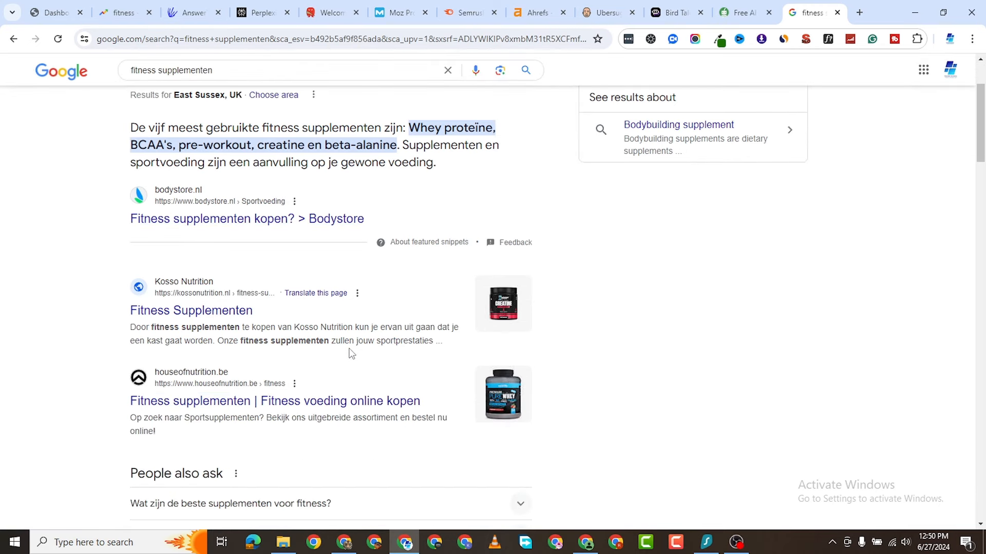
scroll(252, 340, "up", 3)
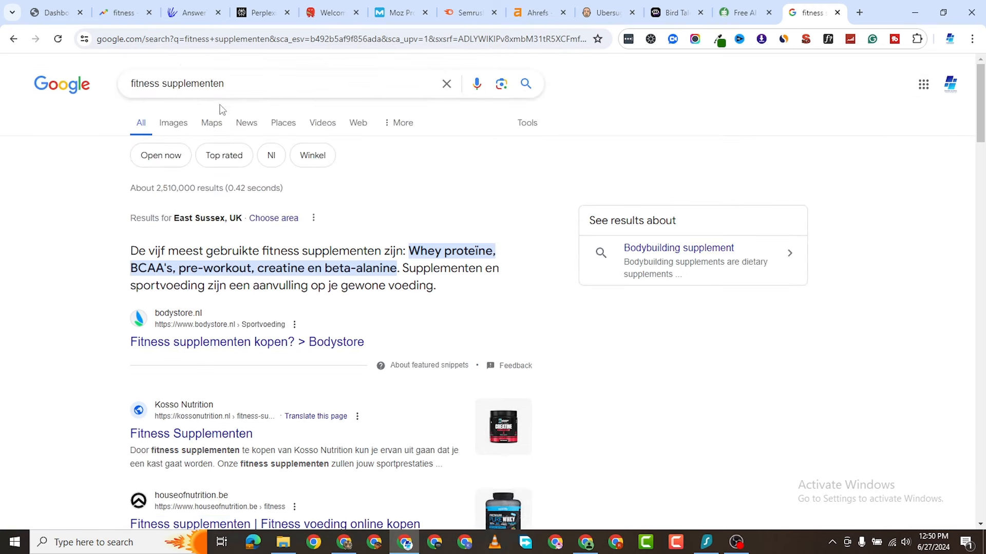
left_click(251, 79)
key("BackSpace")
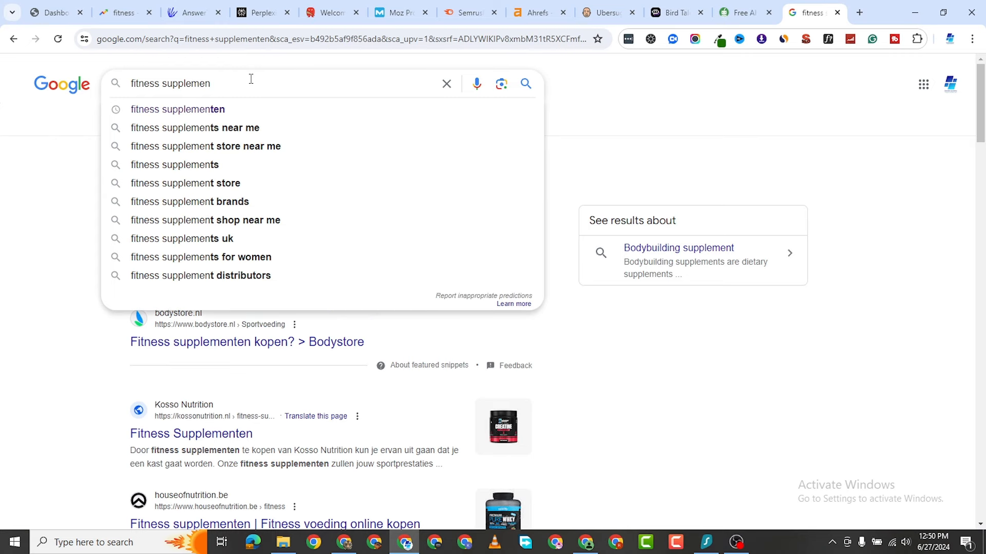
type("ts")
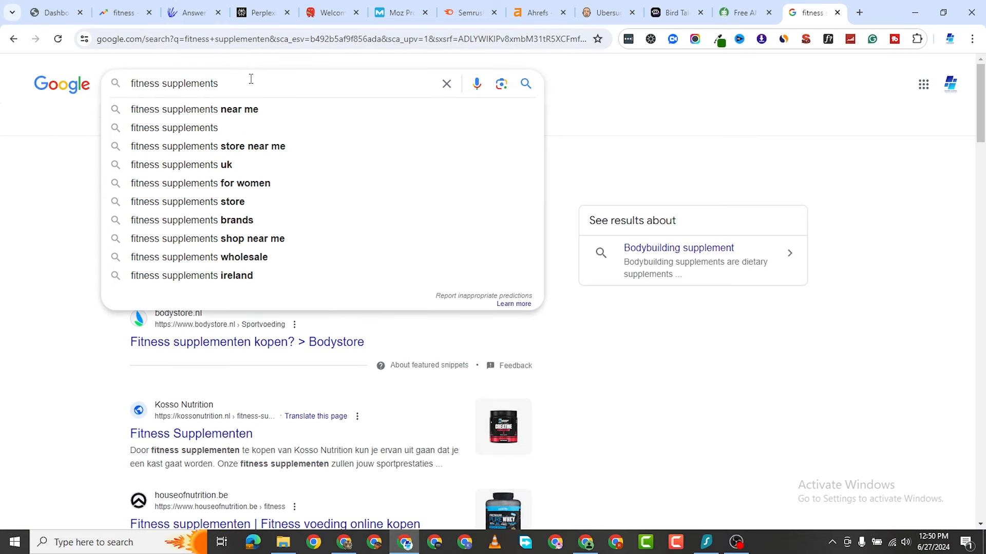
key("Return")
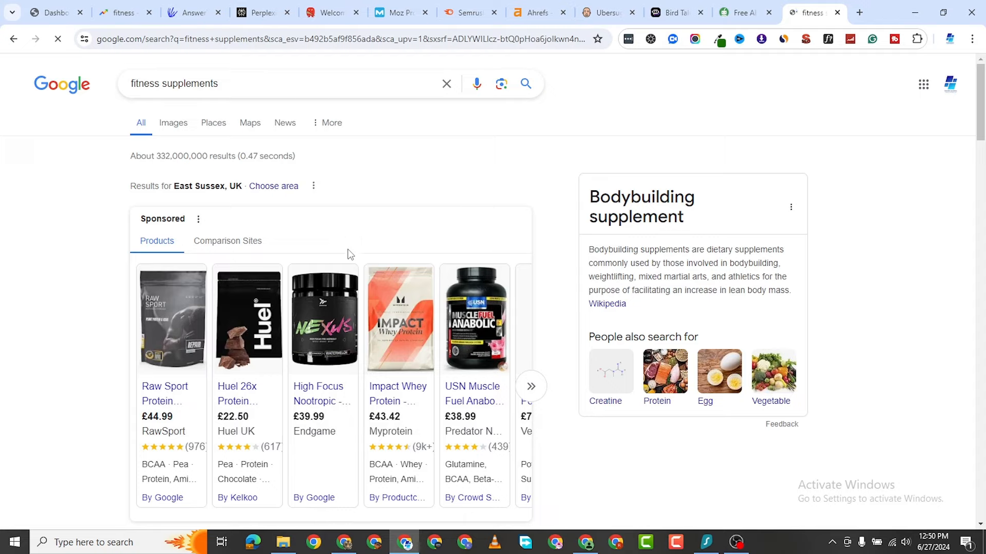
scroll(316, 281, "down", 3)
scroll(341, 257, "down", 10)
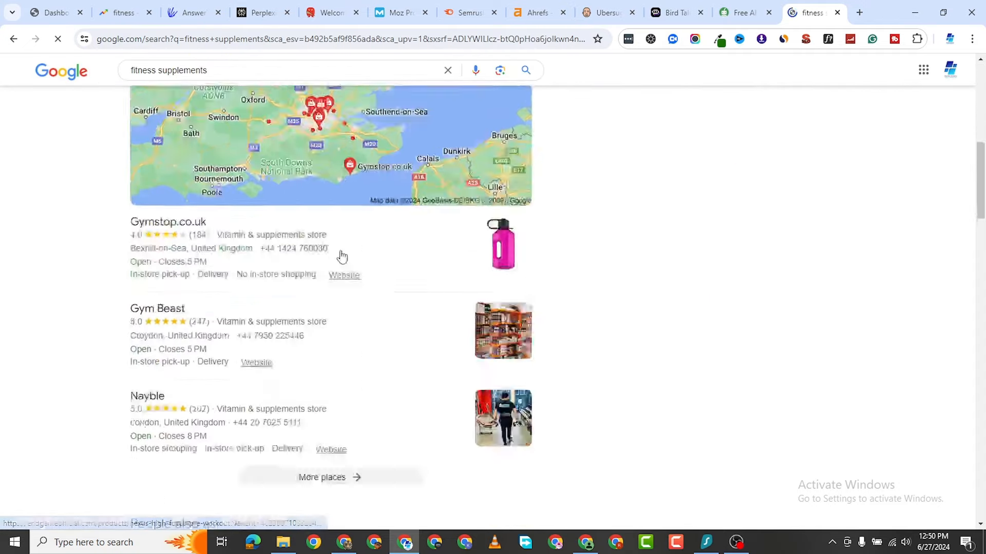
Check the related queries in Google Trends, then return to Google and search for "crossroad fitness"
left_click(117, 16)
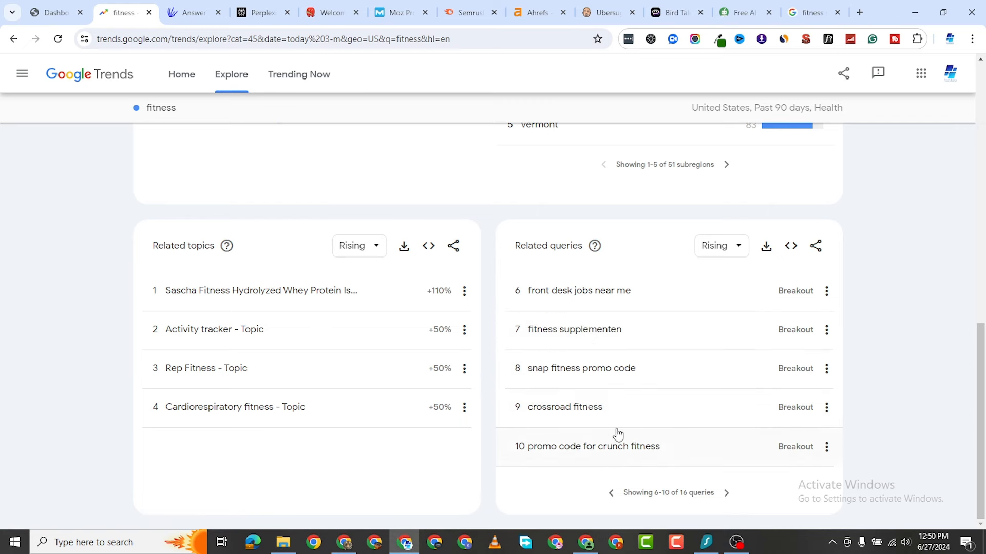
left_click(814, 12)
triple_click(192, 66)
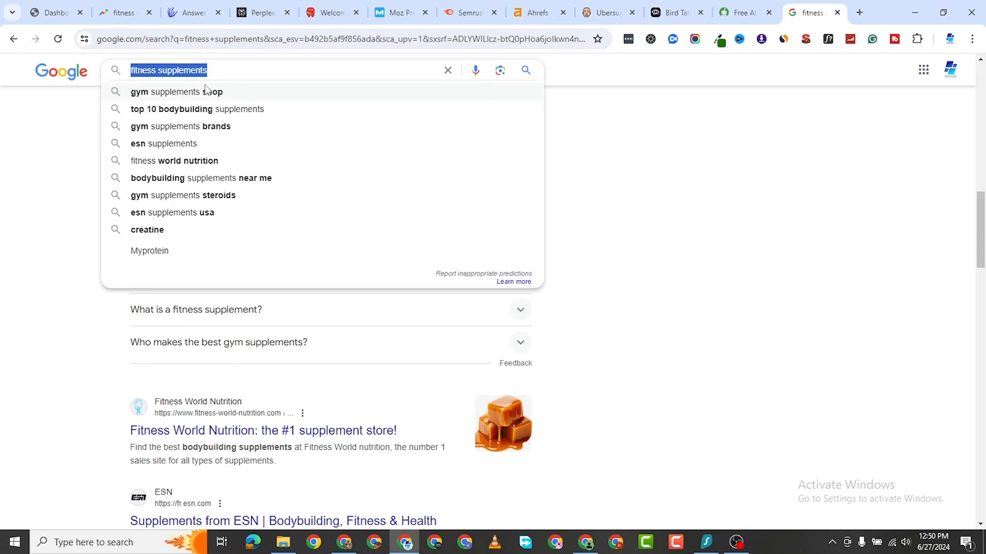
type("fitness")
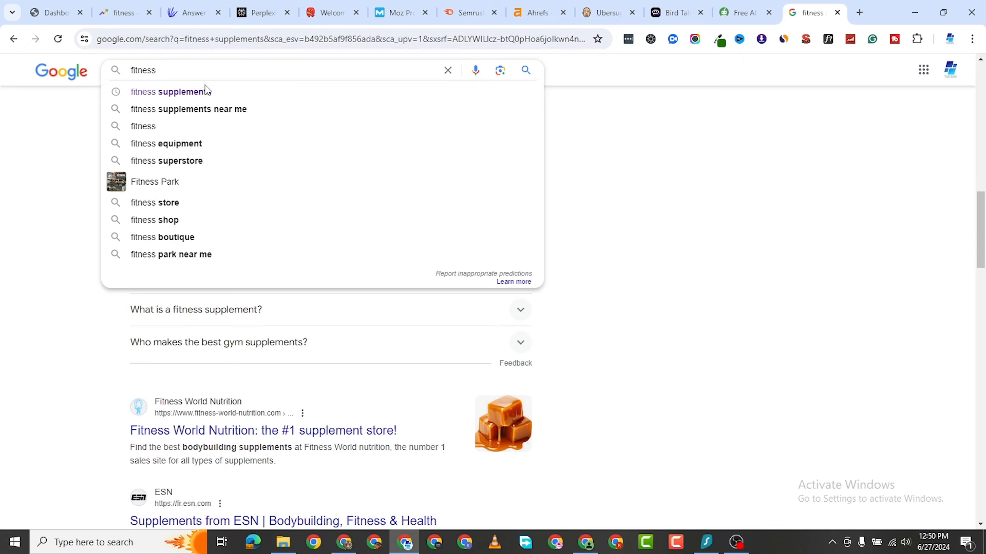
key("Home")
type("cro")
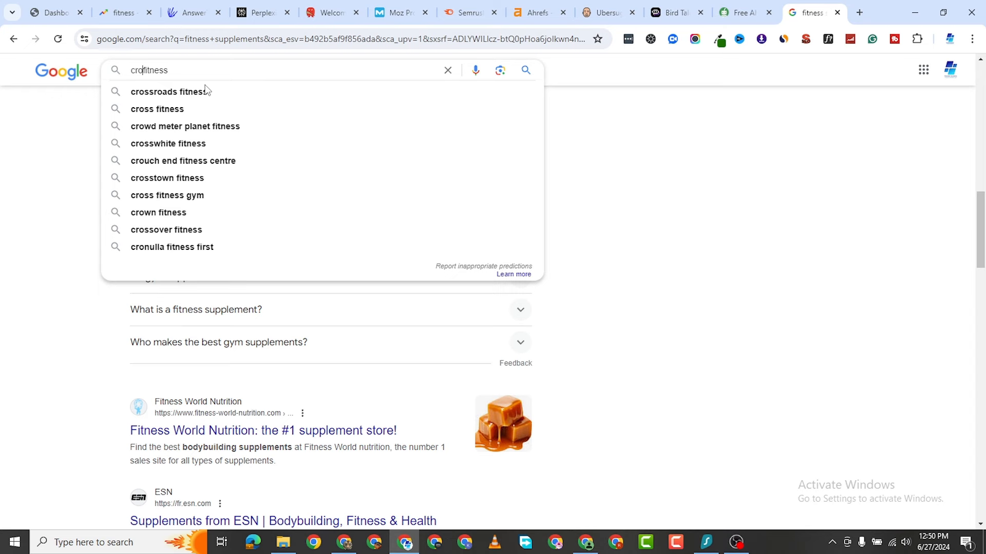
type("ssroad")
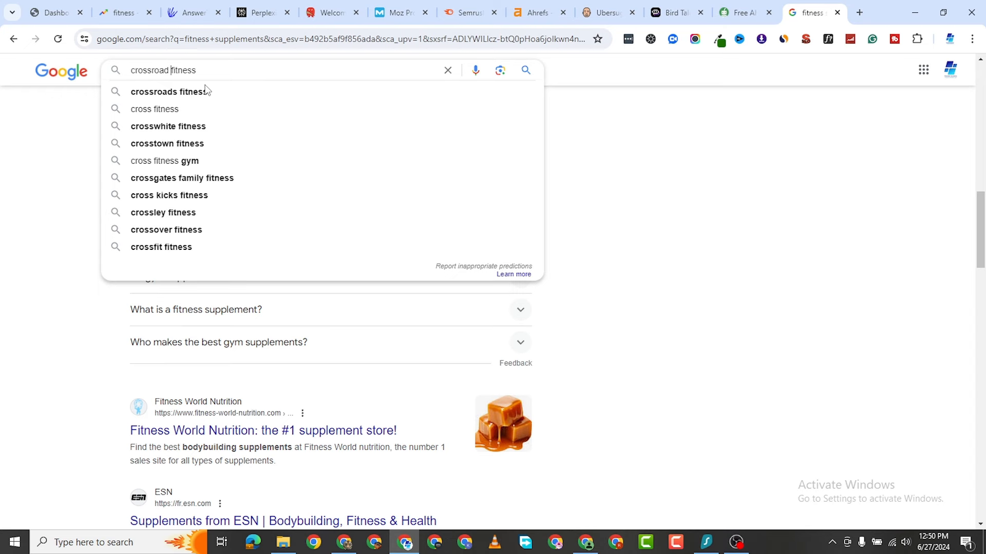
left_click(207, 91)
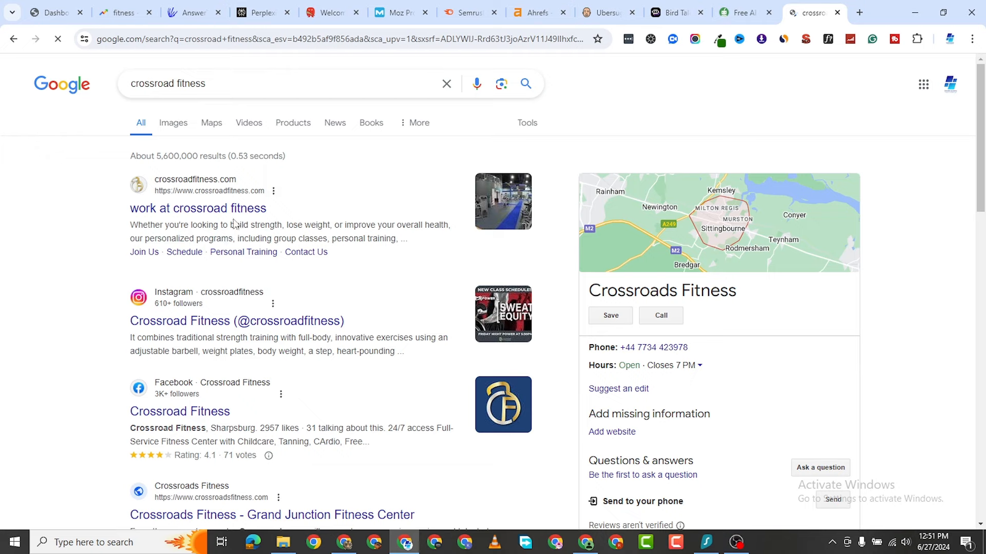
Return to Google Trends and page through the rising related queries for fitness to the last one and back to the first page
left_click(123, 20)
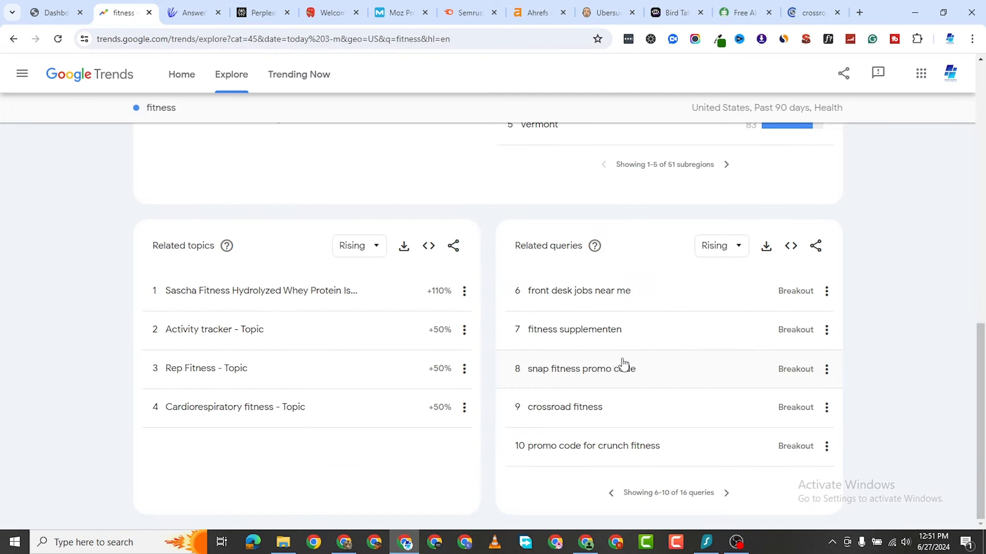
left_click(727, 493)
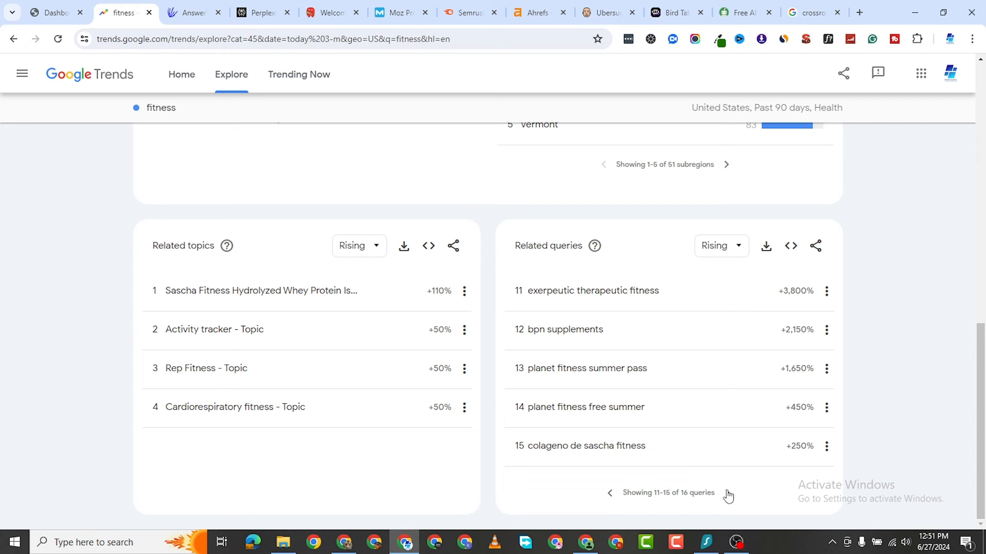
left_click(727, 493)
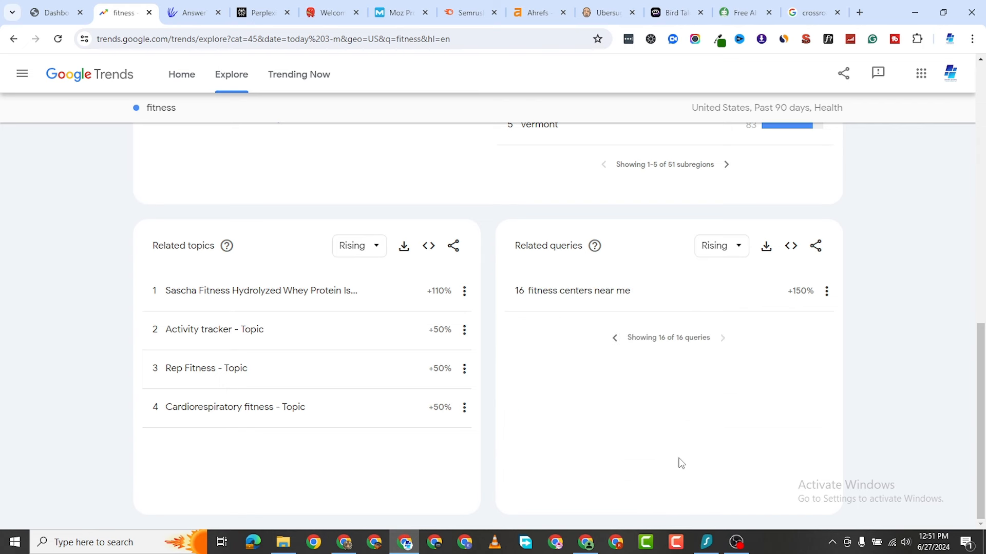
left_click(616, 339)
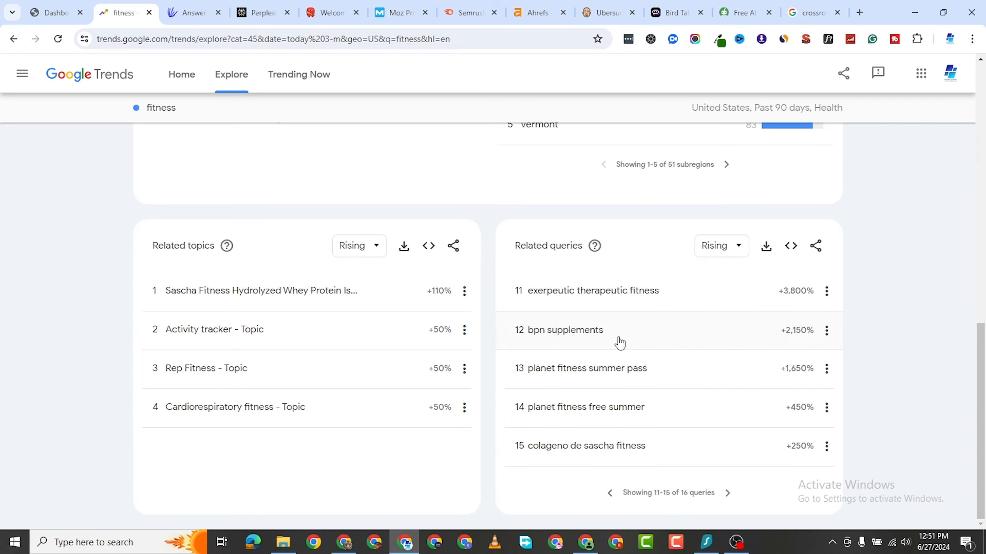
left_click(611, 494)
left_click(613, 494)
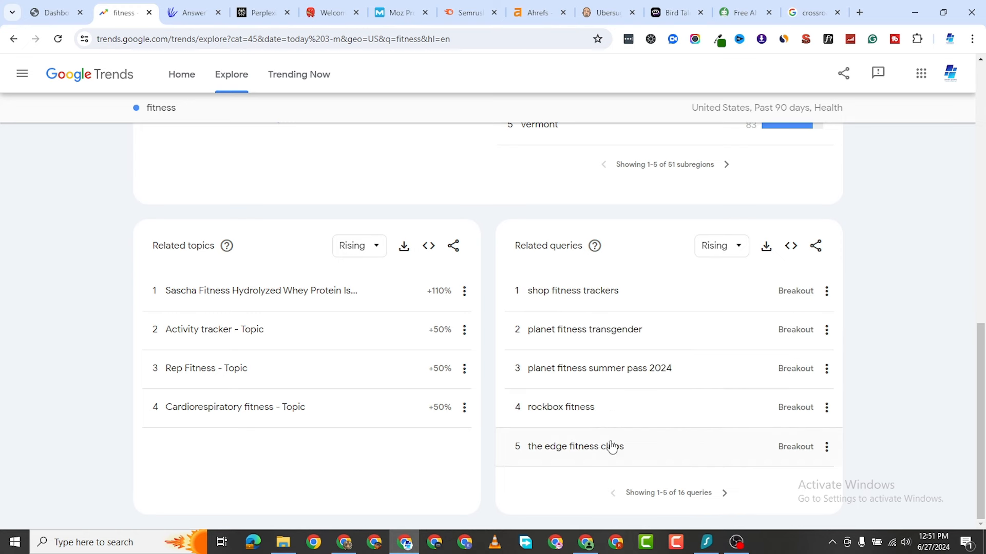
Show related queries 6-10, explore "fitness supplementen" in Google Trends, and view its related topics and queries
left_click(723, 493)
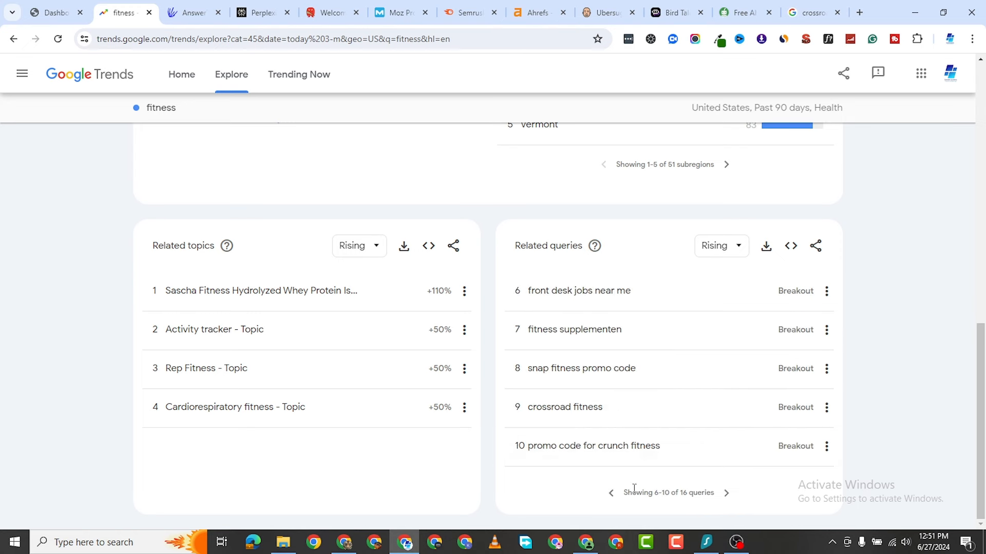
left_click(607, 335)
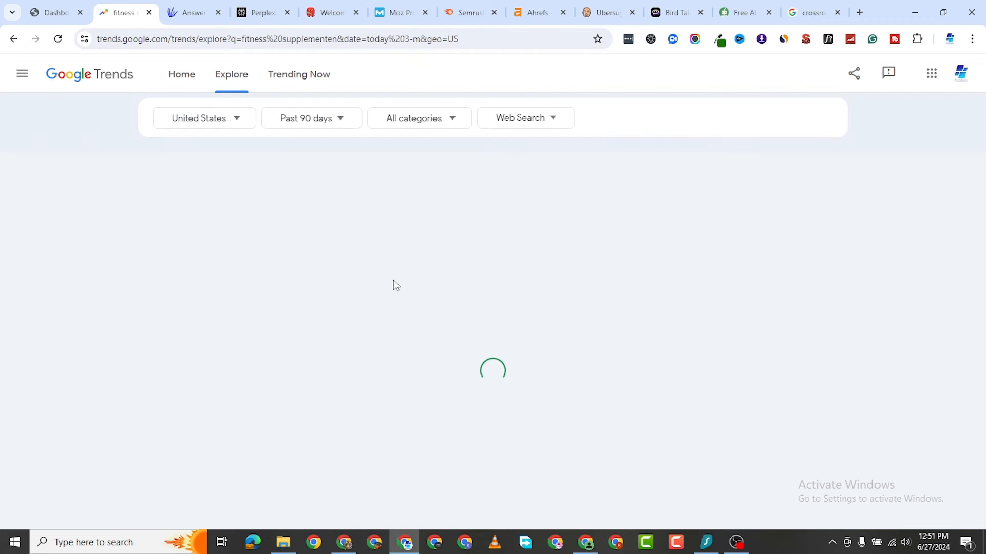
scroll(462, 389, "down", 8)
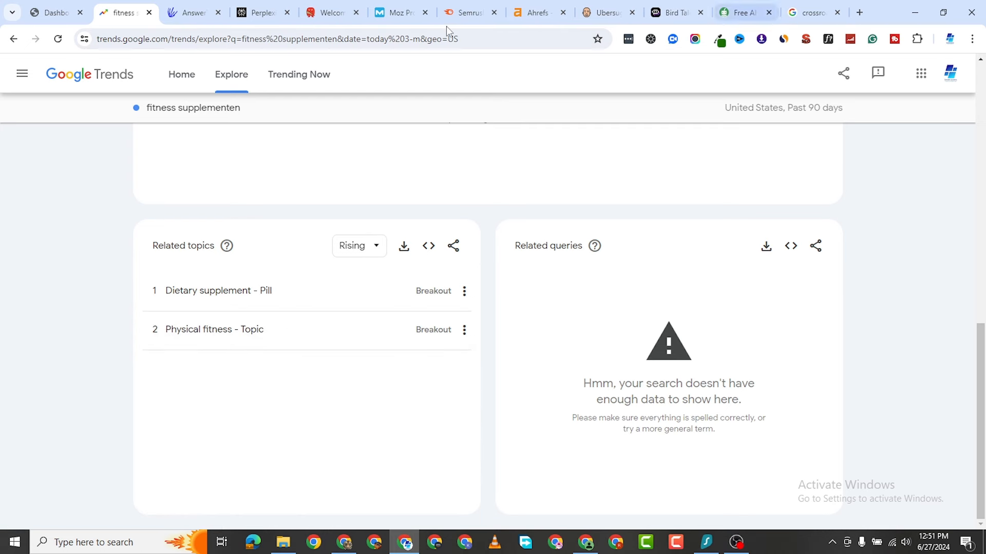
Switch to AnswerThePublic and run a Google keyword search for "fitness supplements" in the United States
left_click(190, 13)
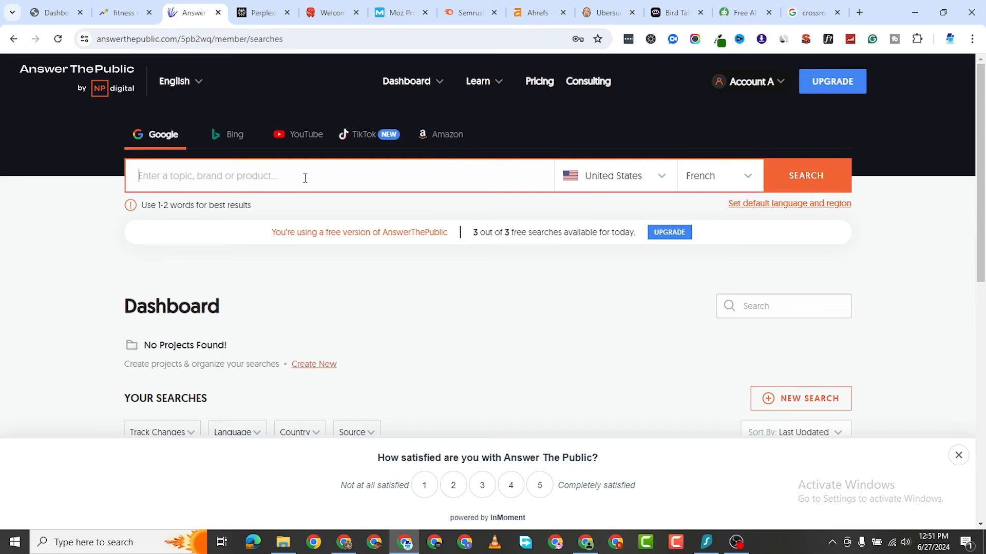
left_click(229, 177)
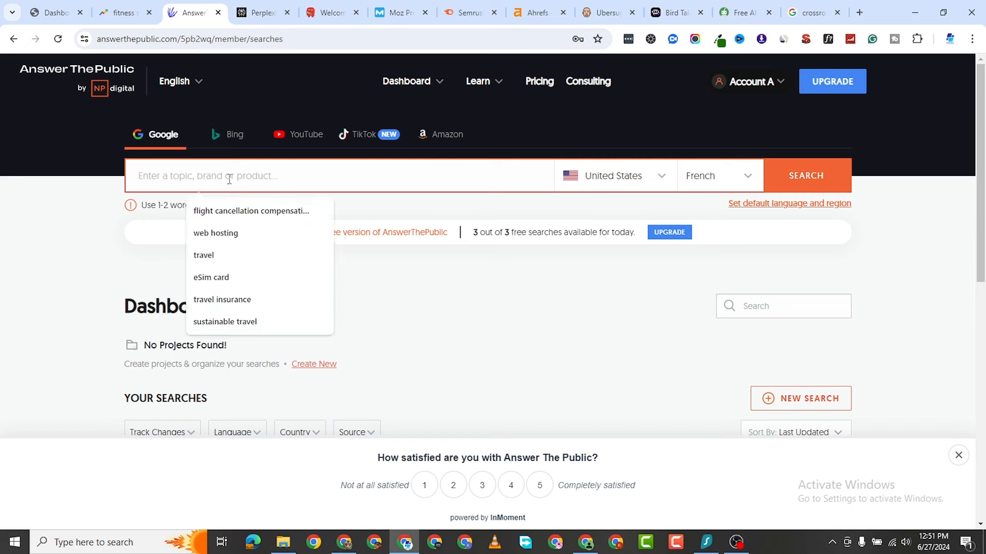
type("fitness supplements")
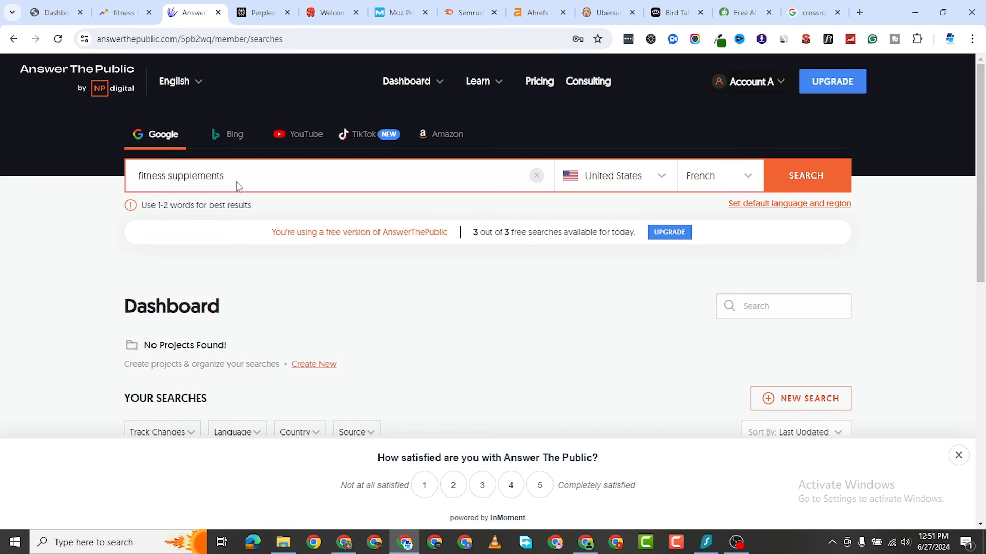
key("Return")
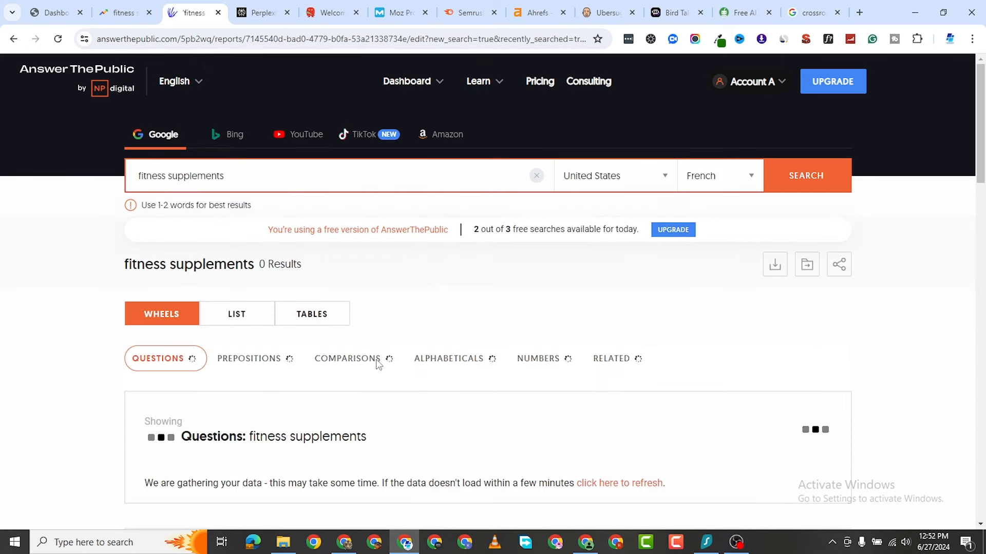
Examine the AnswerThePublic report for "fitness supplements", including its search volume, cost per click and alphabetical keyword groups
scroll(450, 362, "down", 8)
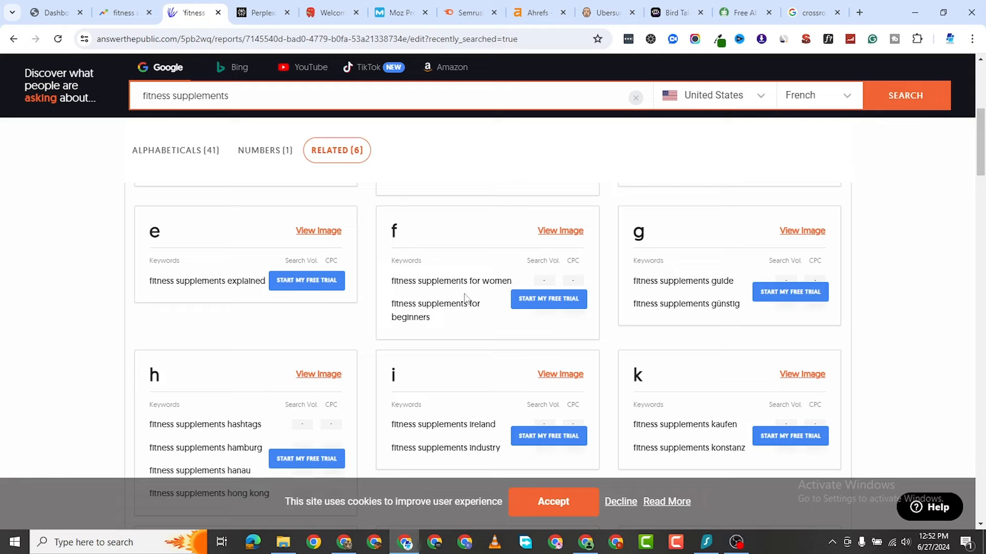
scroll(562, 277, "down", 6)
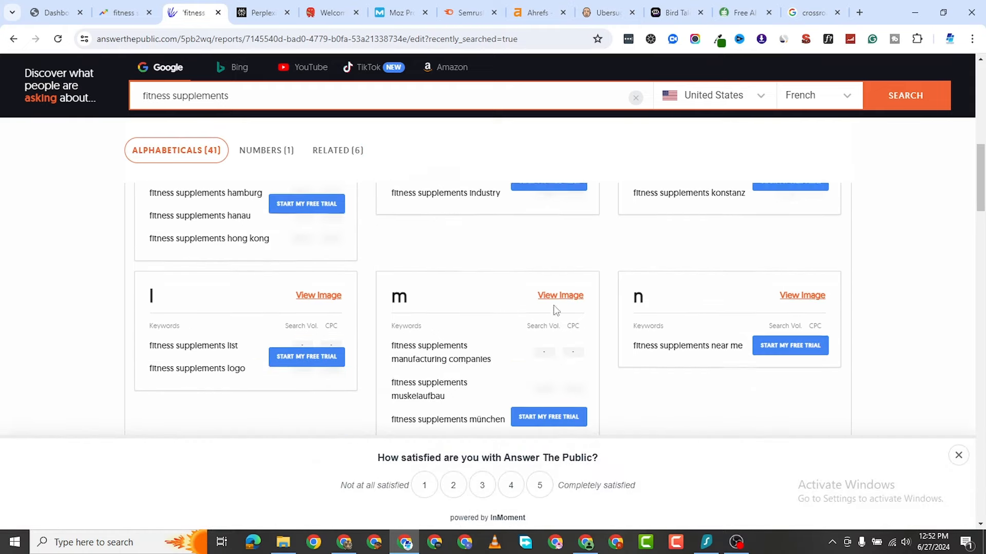
scroll(375, 308, "down", 4)
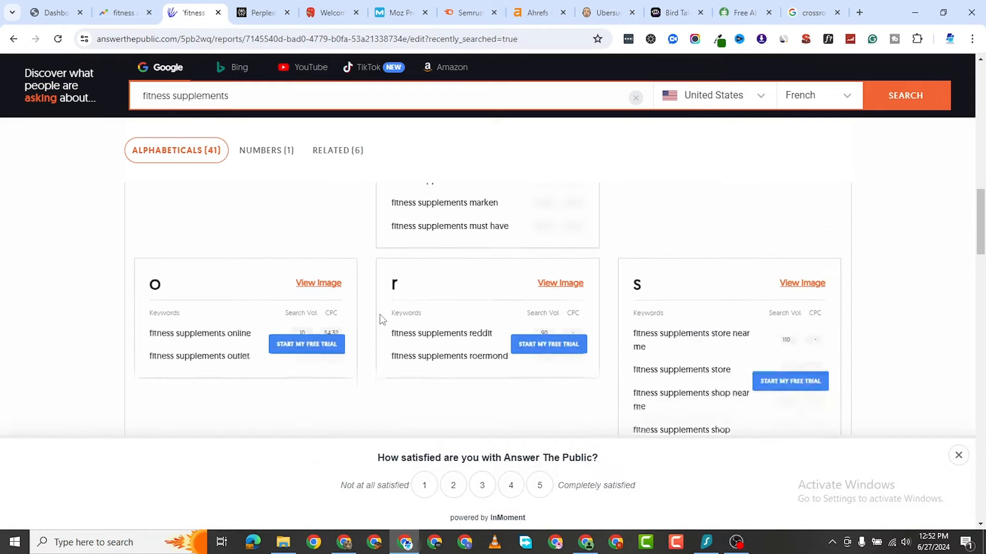
scroll(400, 317, "up", 5)
scroll(401, 318, "up", 15)
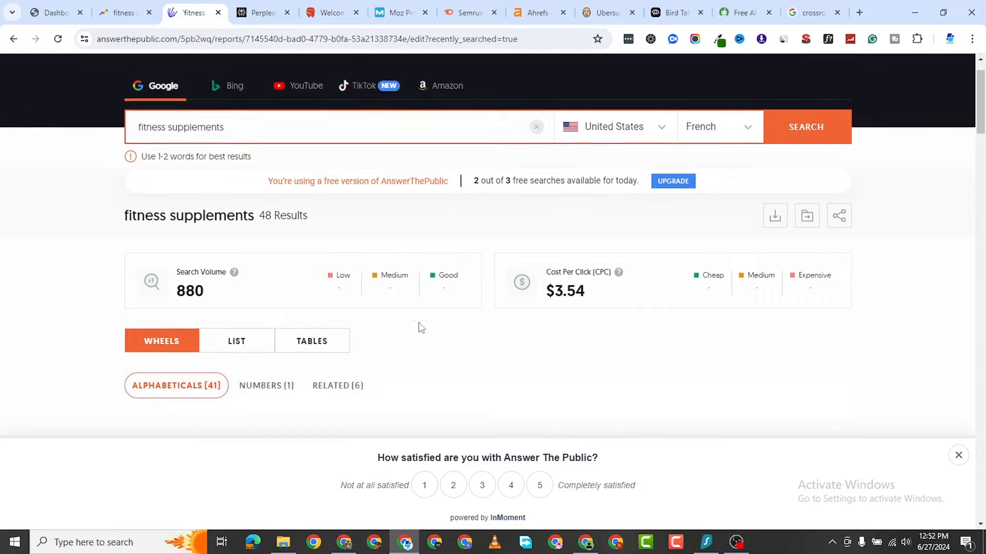
scroll(418, 325, "down", 5)
scroll(249, 266, "down", 3)
scroll(226, 236, "up", 3)
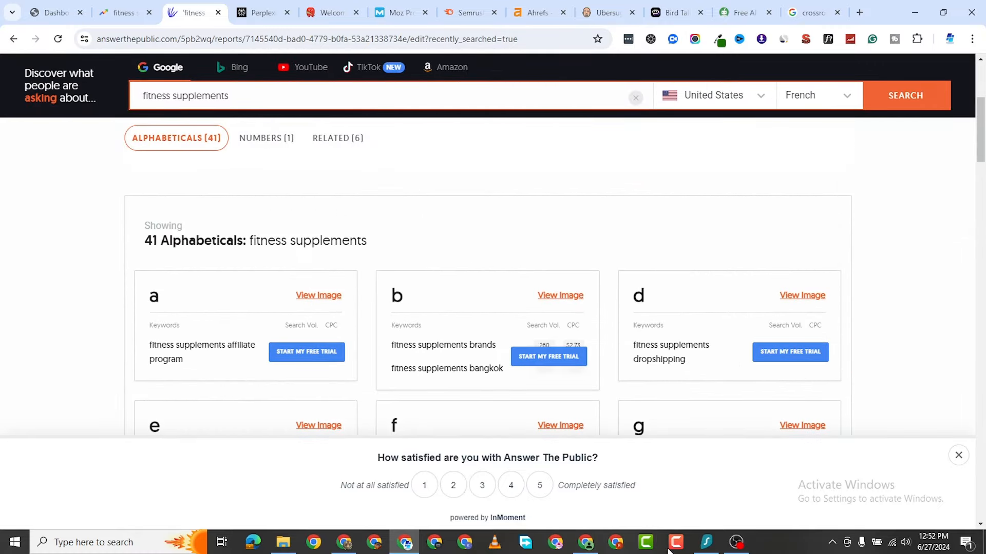
Dismiss the satisfaction survey and decline the site's cookies
left_click(958, 456)
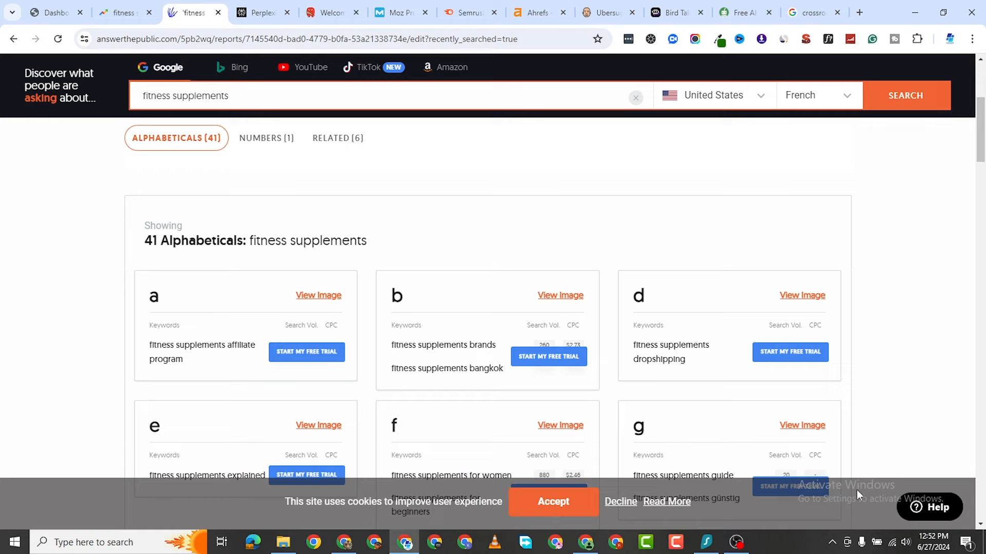
left_click(630, 502)
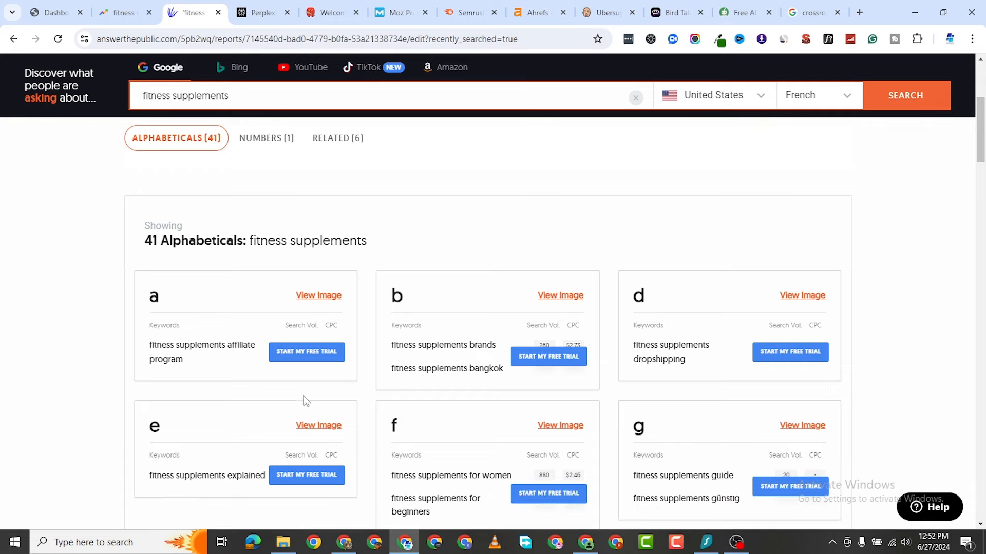
Review the alphabetical keyword suggestions for "fitness supplements" from the first letters through z
scroll(370, 348, "down", 3)
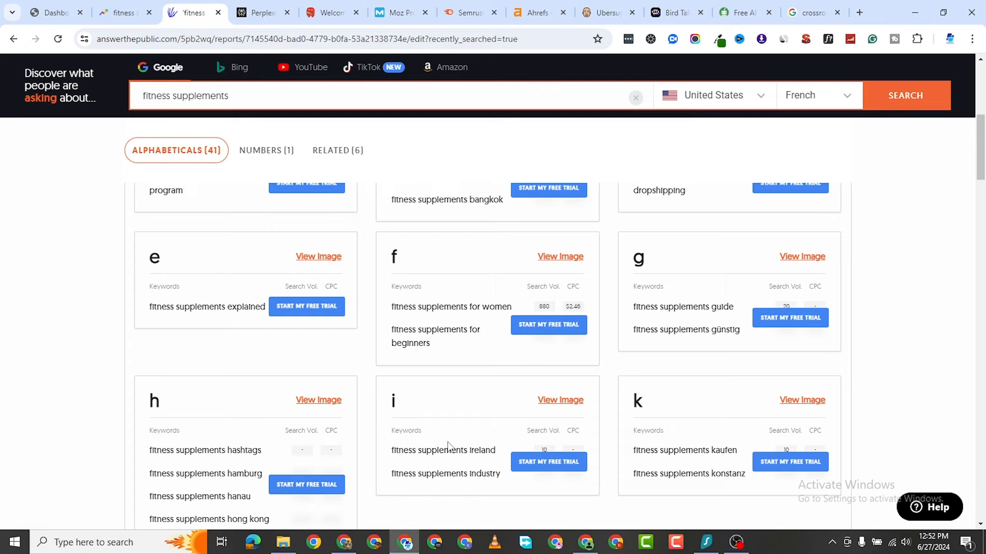
scroll(451, 448, "down", 2)
scroll(450, 448, "down", 5)
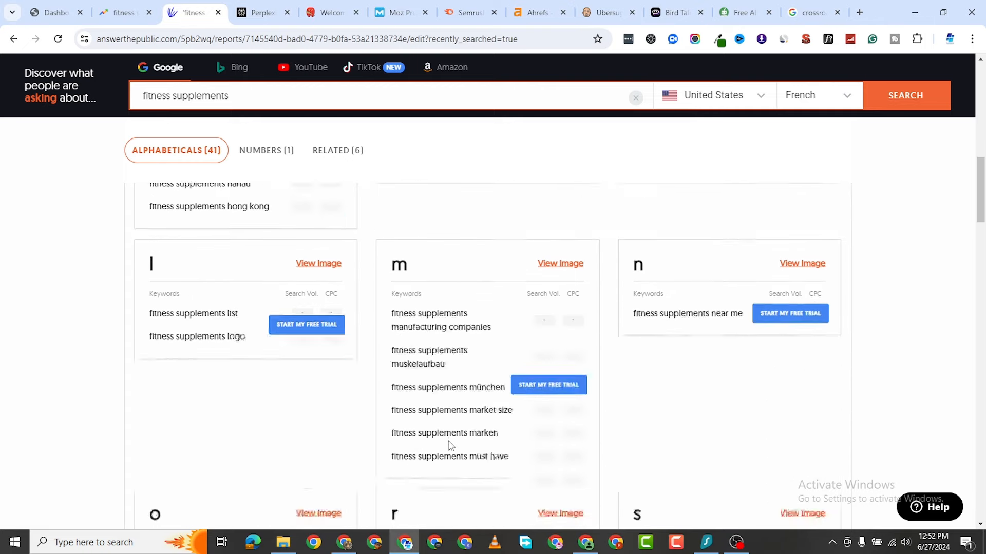
scroll(463, 437, "down", 2)
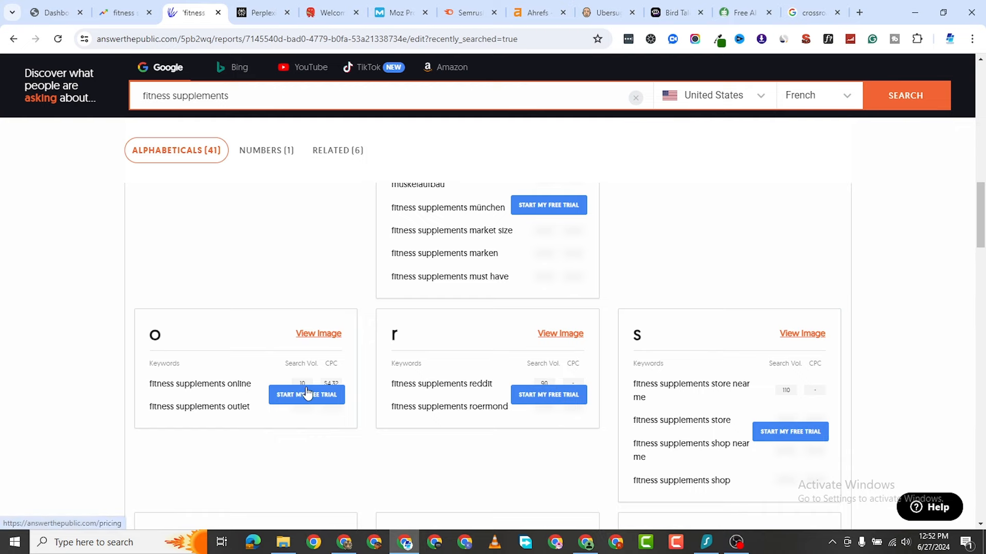
scroll(308, 395, "down", 2)
scroll(311, 398, "up", 3)
scroll(336, 396, "down", 6)
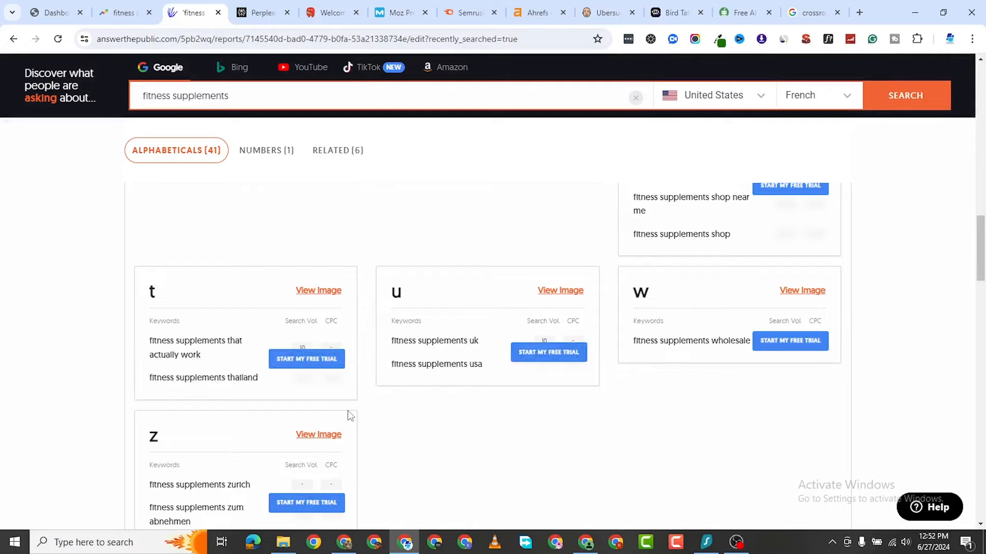
Review the remaining AnswerThePublic keyword groups for "fitness supplements", including the numbers and related sections
scroll(349, 415, "down", 8)
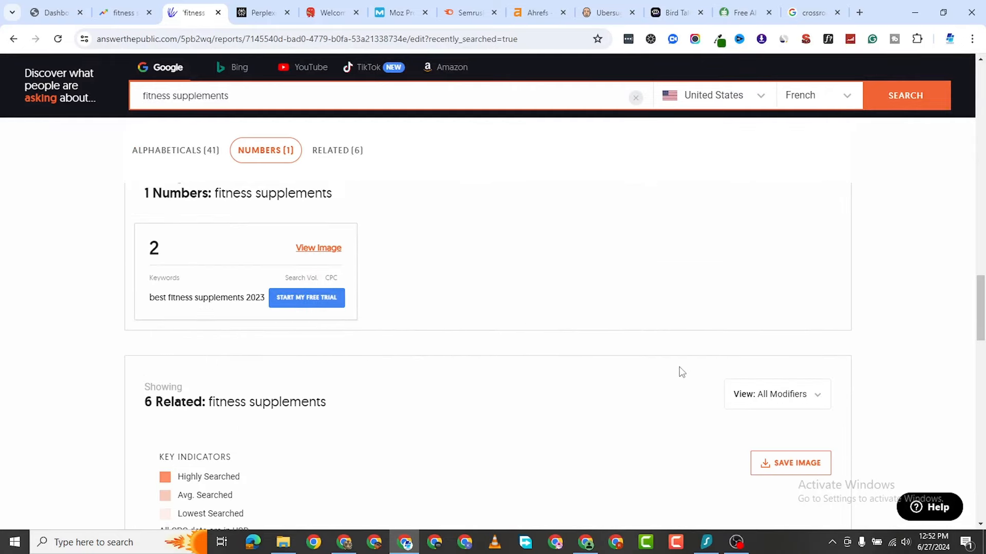
scroll(681, 373, "up", 12)
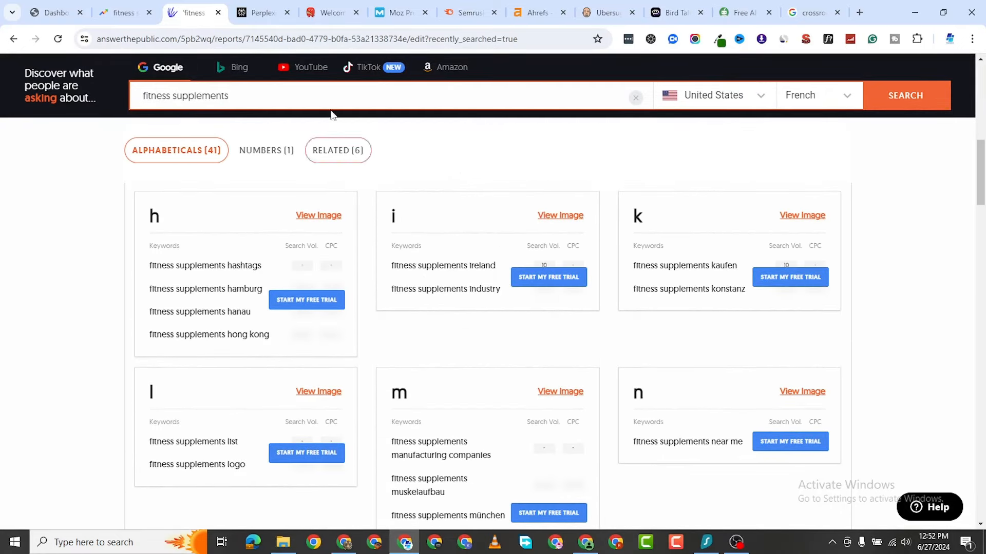
Switch to Perplexity and get its question field ready for a new prompt
left_click(264, 19)
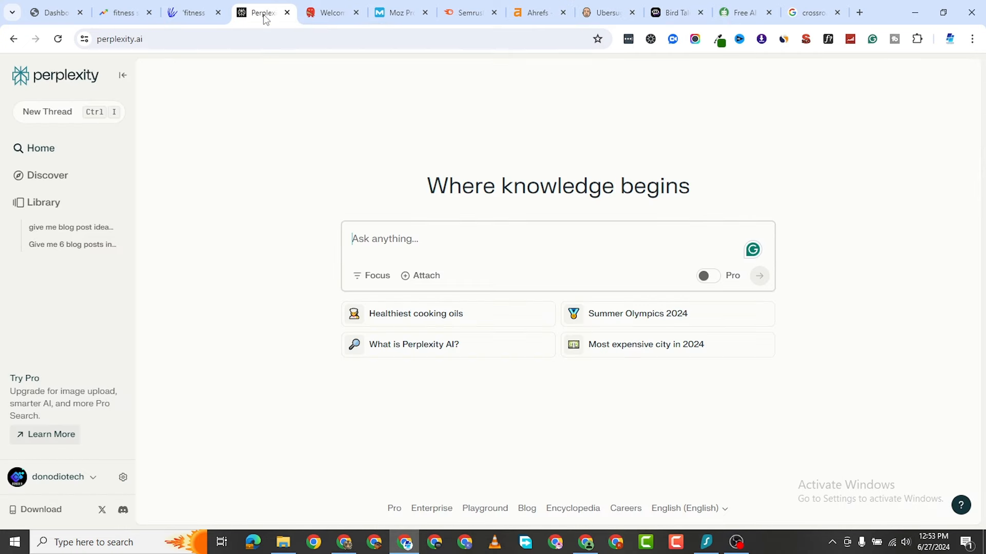
left_click(372, 242)
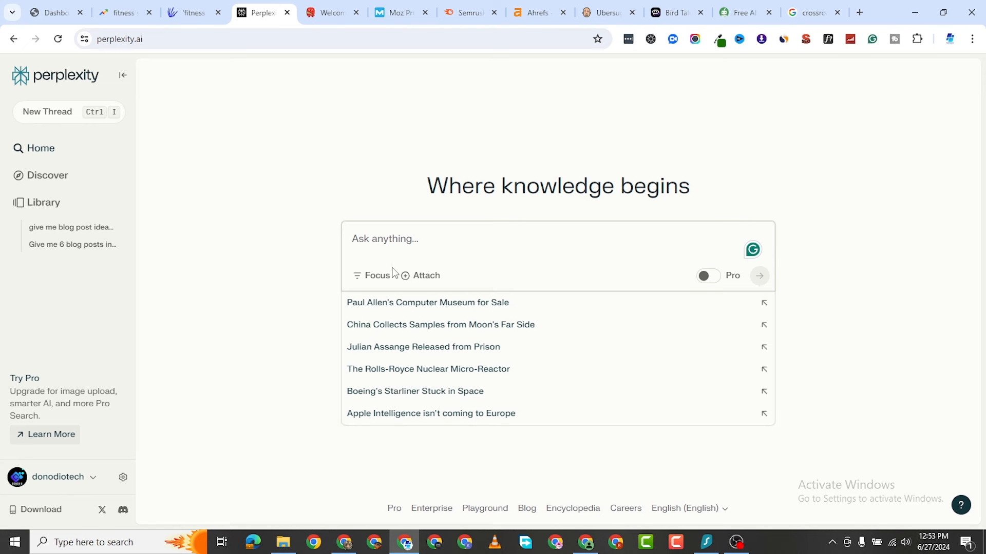
type("write")
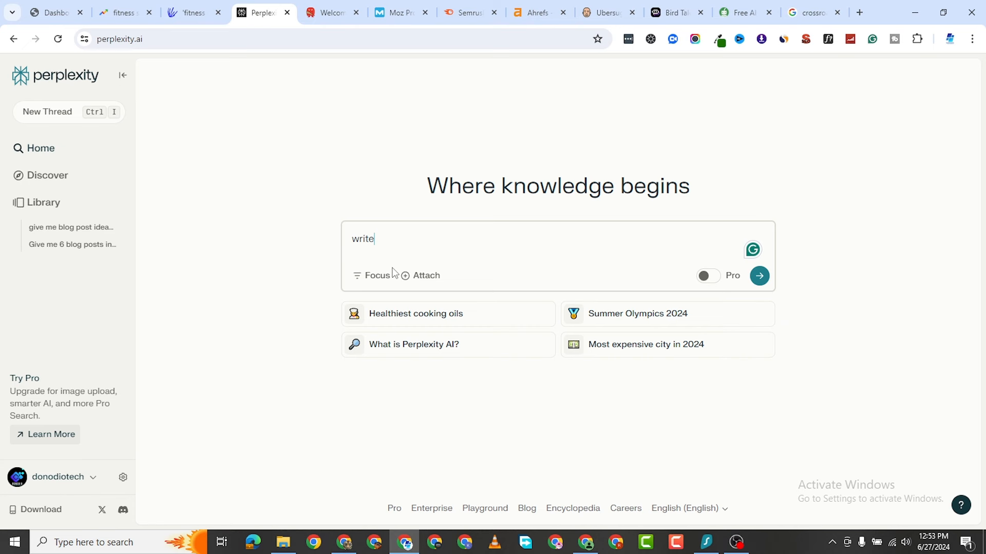
key("BackSpace")
key("BackSpace")
key("BackSpace")
key("BackSpace")
key("BackSpace")
Begin the Perplexity prompt with "give me 10 blog post ideas about"
type("give me")
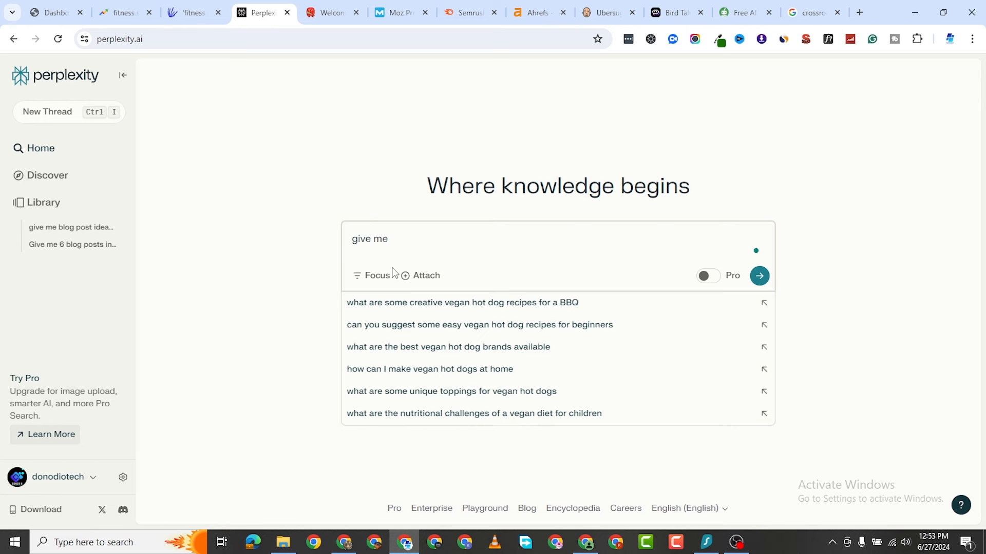
type(" 10 key")
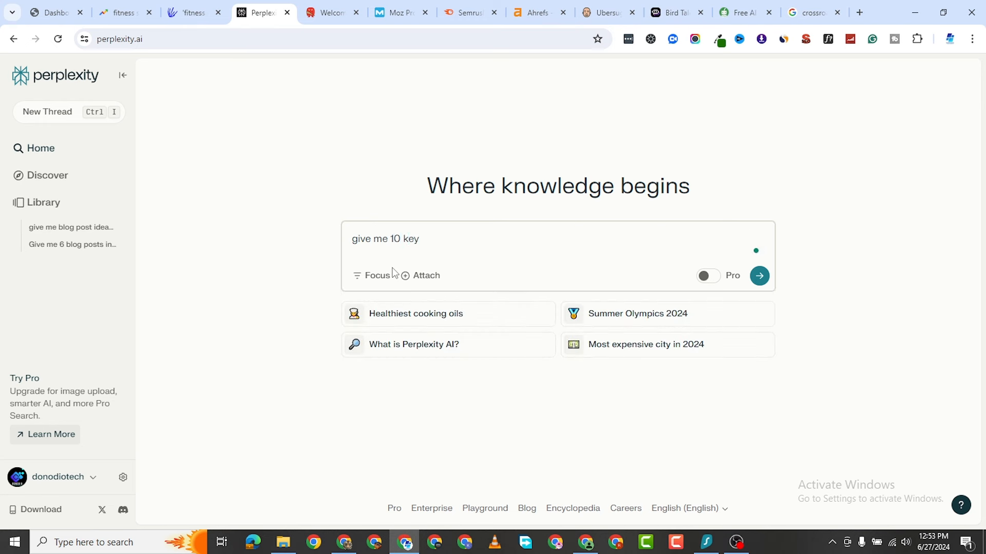
key("BackSpace")
key("BackSpace")
key("BackSpace")
type("blog post ideas about")
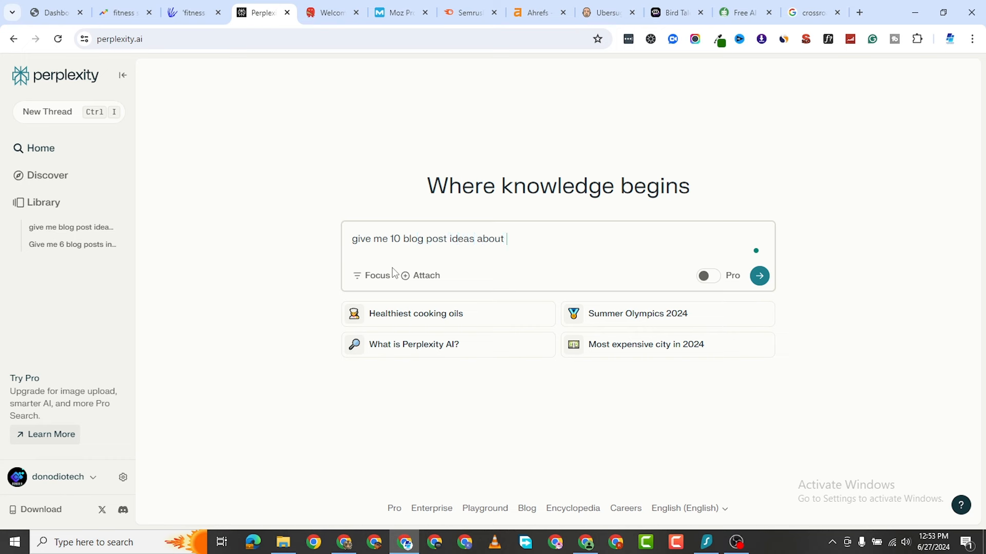
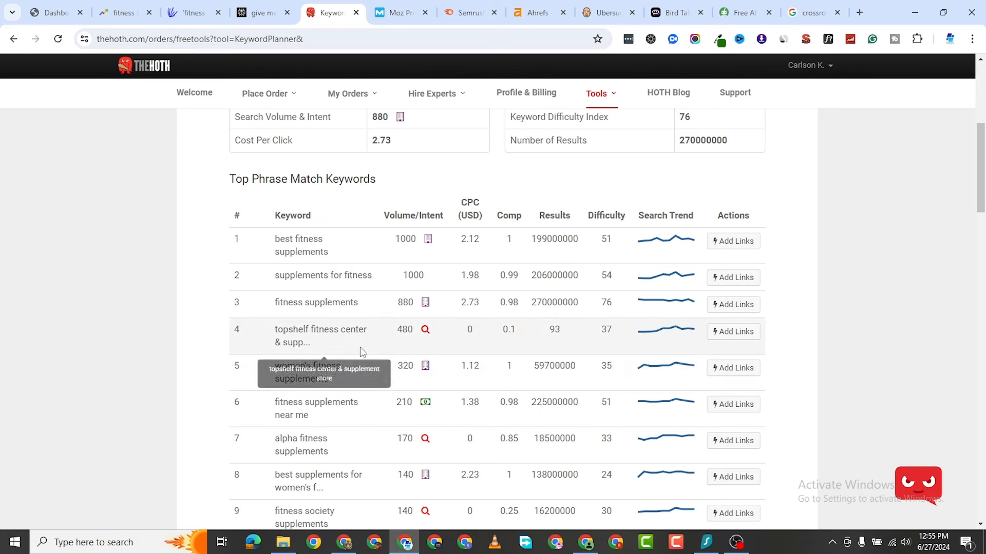
Review The HOTH's top phrase match keywords and copy the keyword "women's fitness supplements"
mouse_move(427, 333)
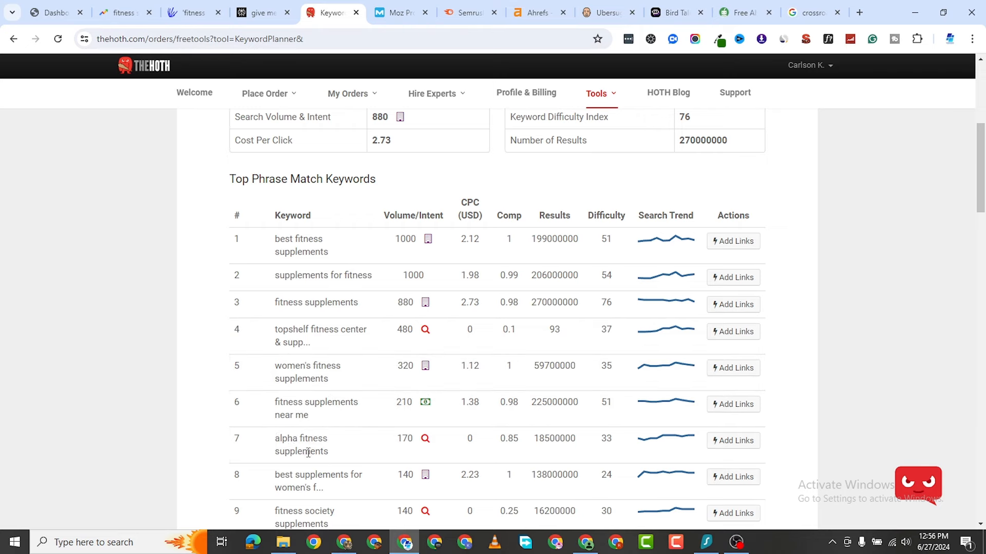
scroll(307, 436, "down", 1)
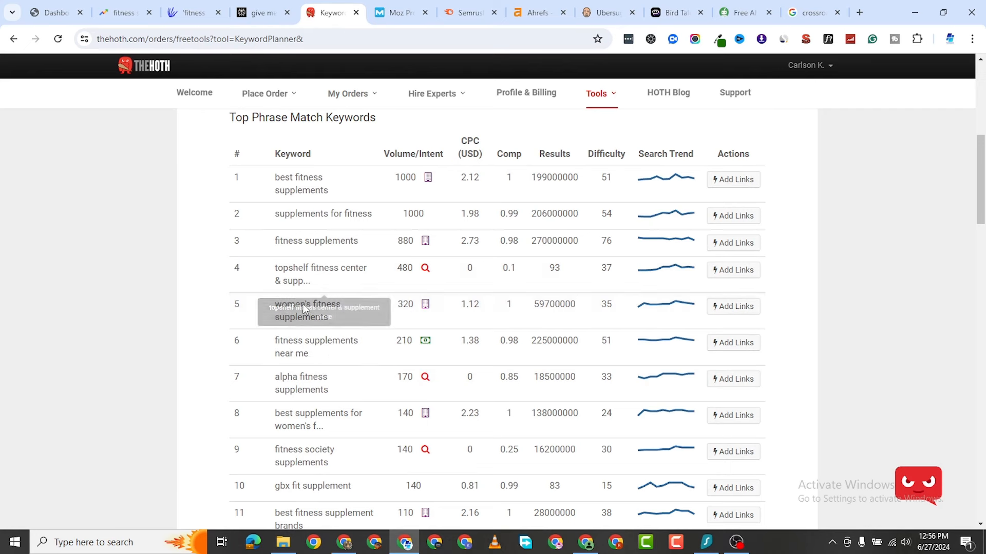
left_click_drag(276, 303, 342, 321)
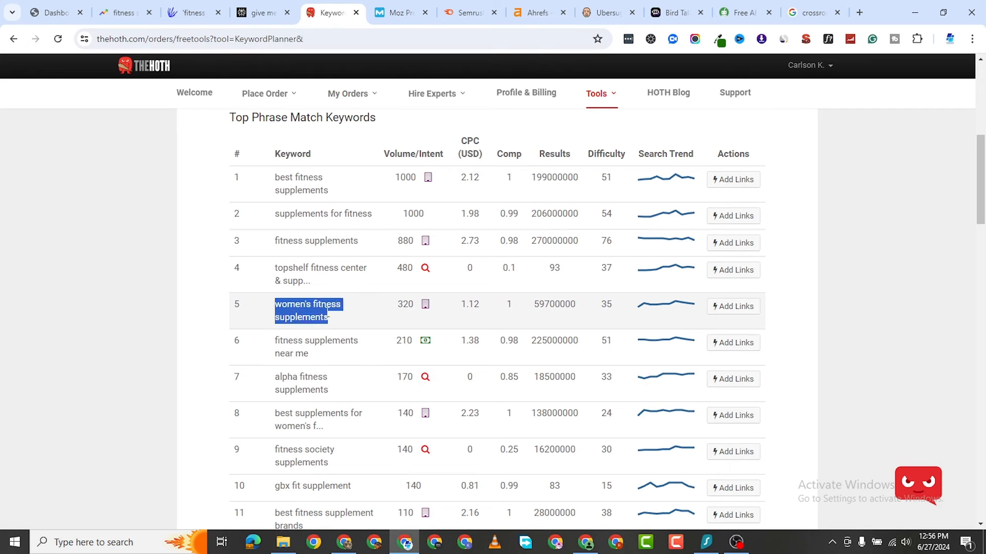
right_click(321, 306)
left_click(358, 315)
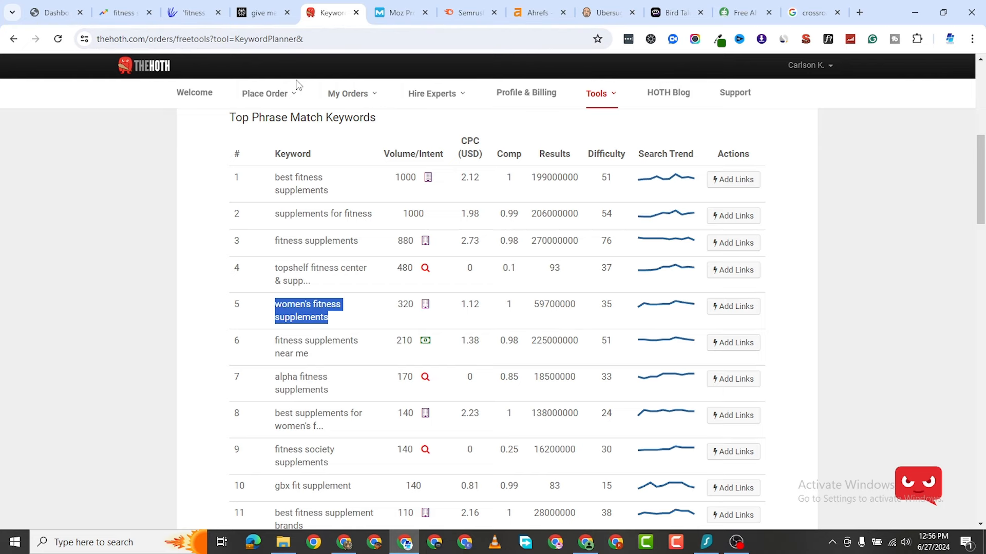
Open Google in a new tab, search for "digistore24" and open the Digistore24 website
key("ctrl+t")
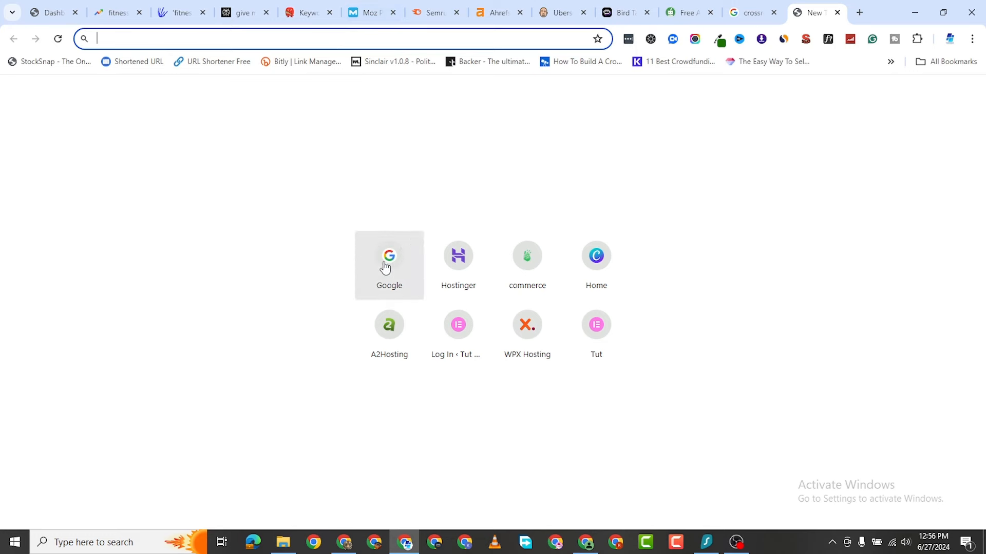
left_click(378, 268)
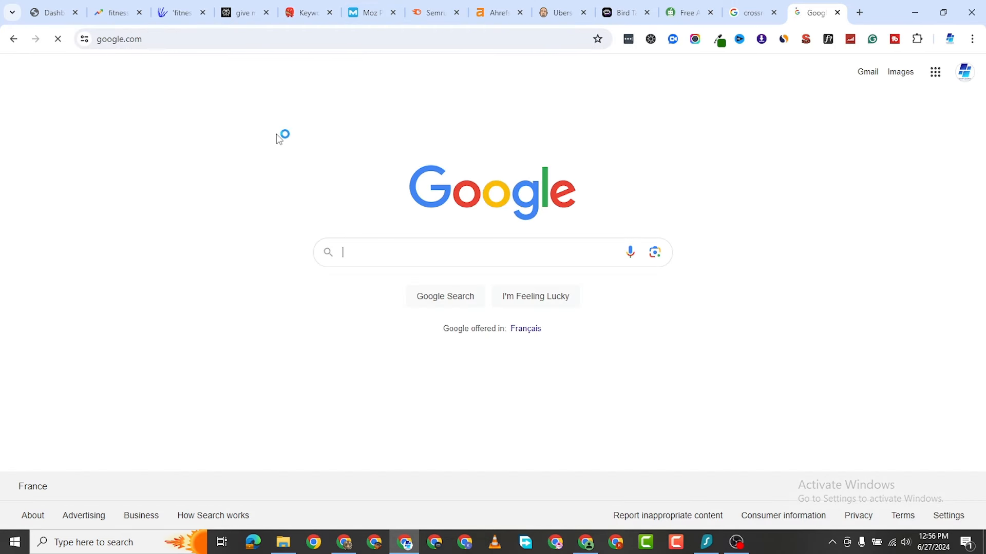
type("di")
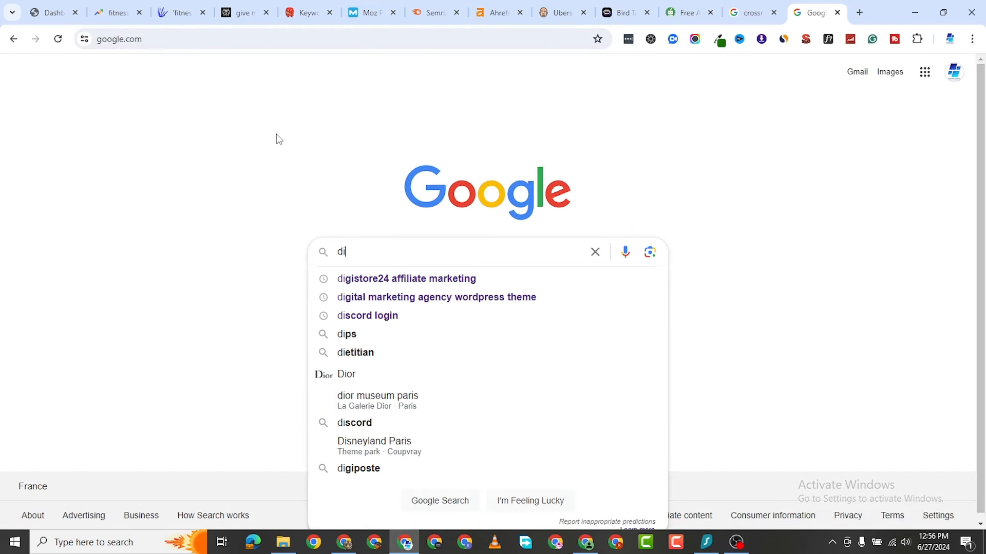
type("gist")
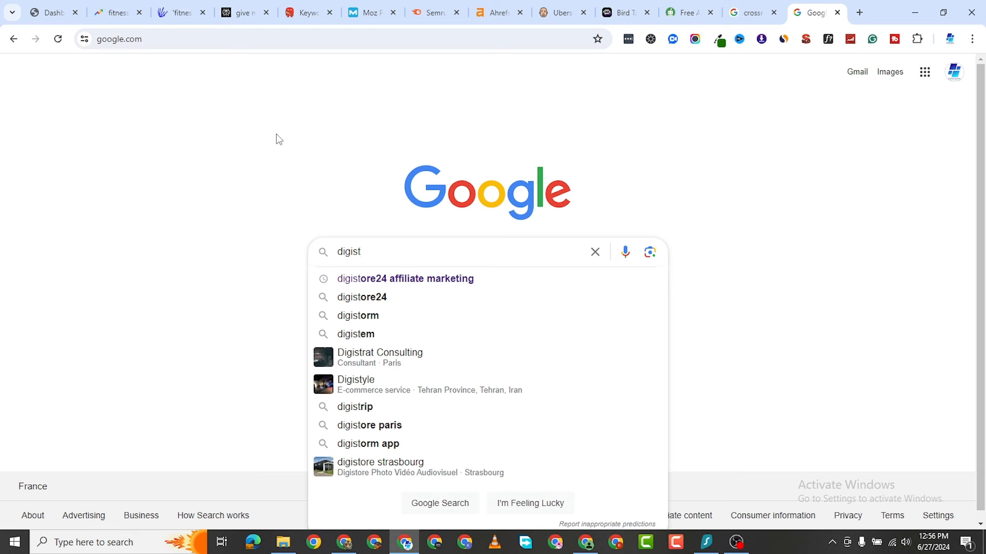
left_click(390, 298)
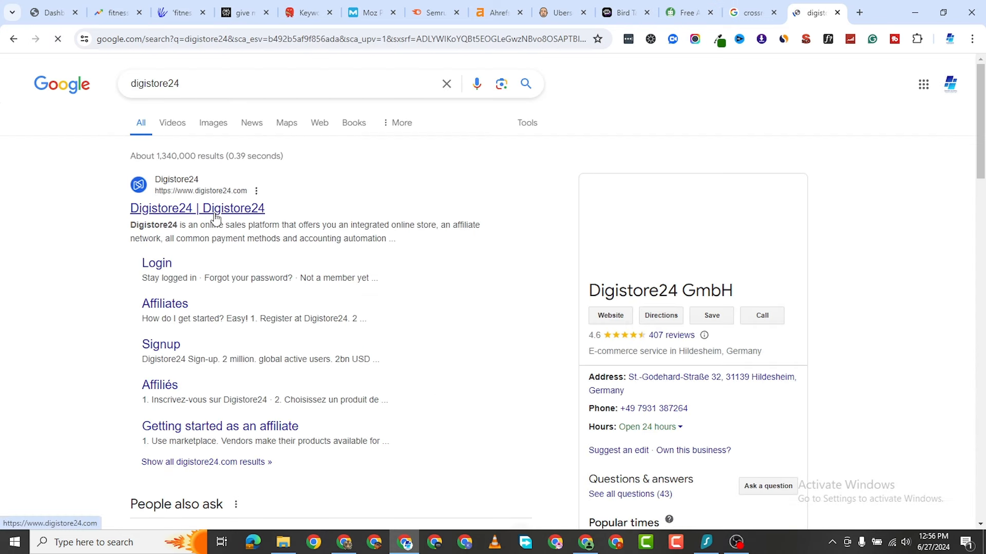
left_click(216, 220)
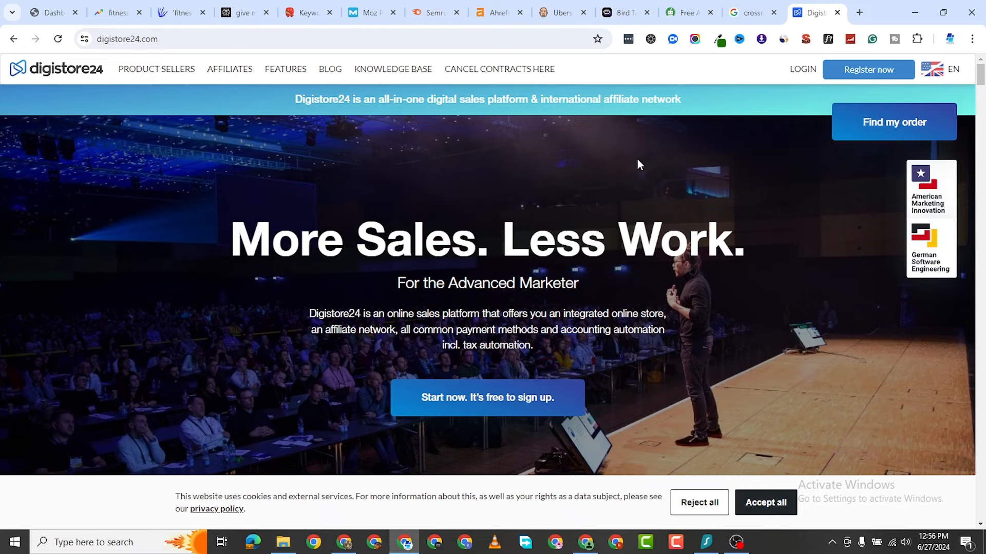
Return to the Perplexity thread and review the ten blog post ideas for "fitness supplements" and the suggested follow-up questions
left_click(253, 14)
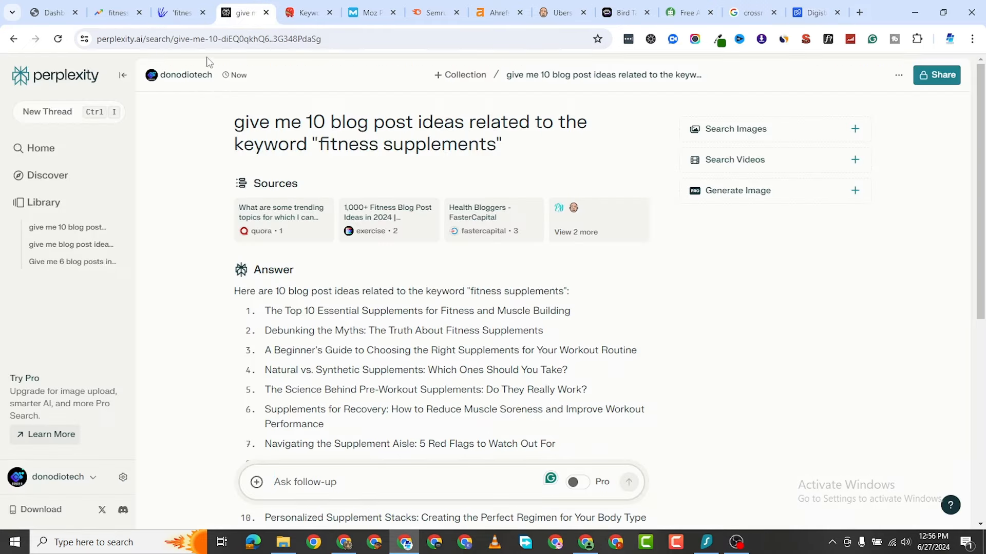
scroll(309, 367, "down", 2)
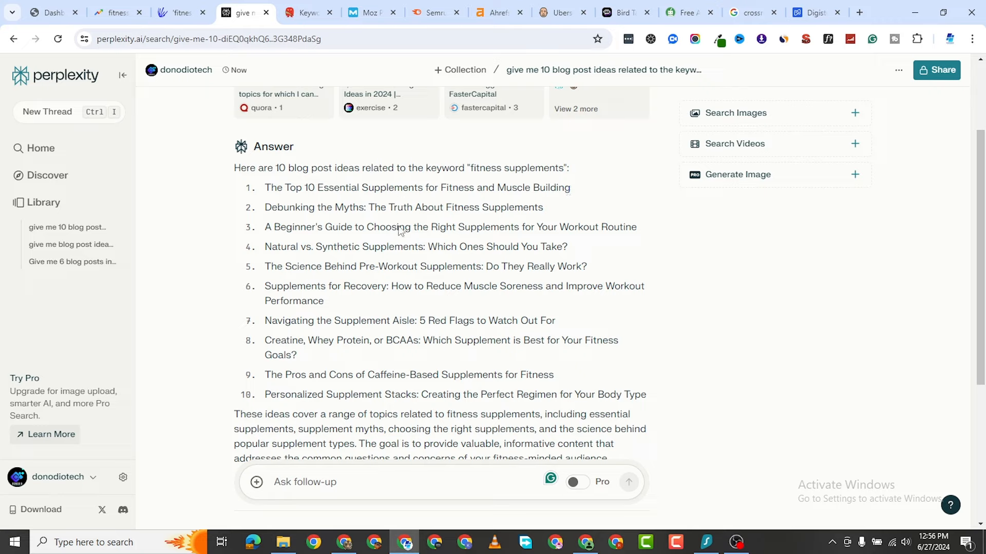
scroll(403, 231, "up", 3)
scroll(404, 276, "down", 6)
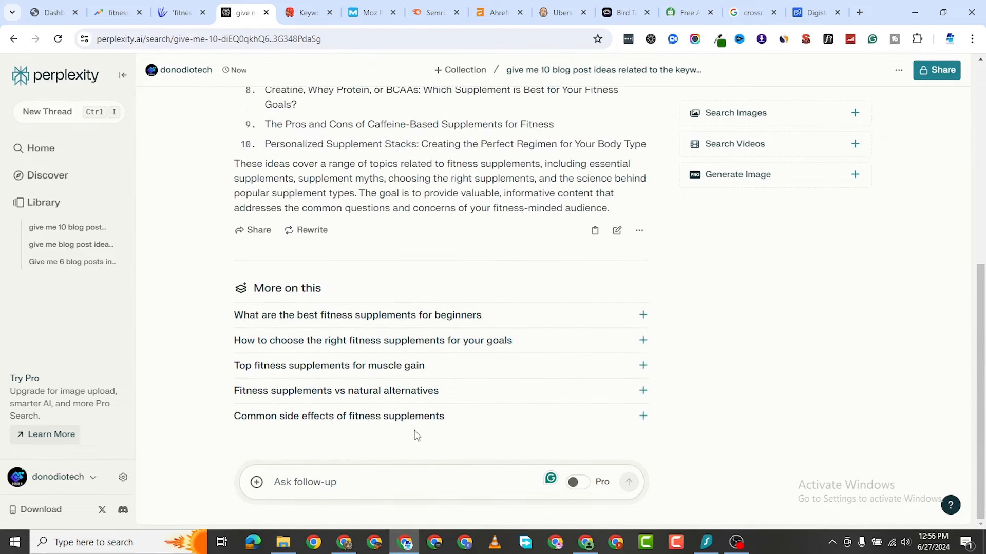
Go back to The HOTH's keyword results and copy "women's fitness supplements" again
left_click(550, 15)
left_click(306, 14)
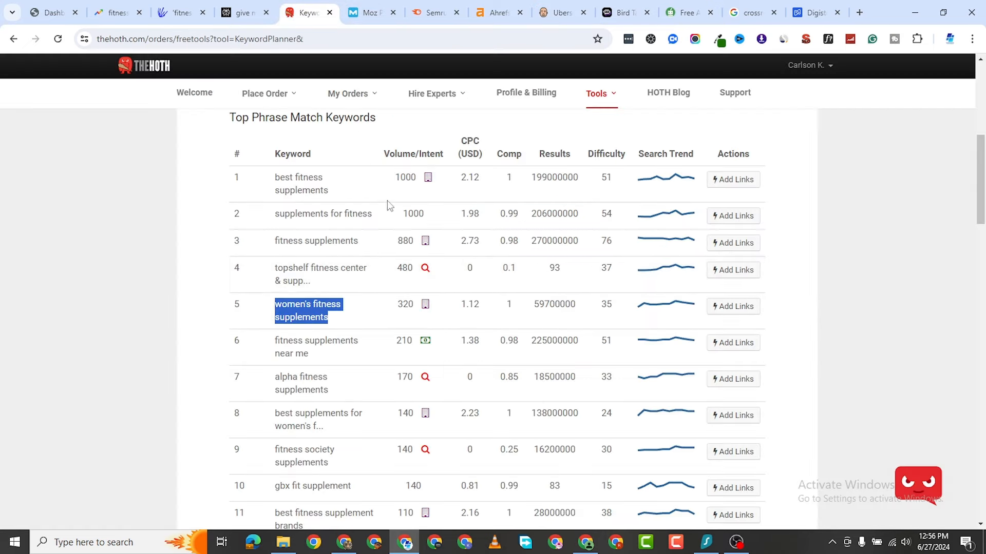
right_click(323, 305)
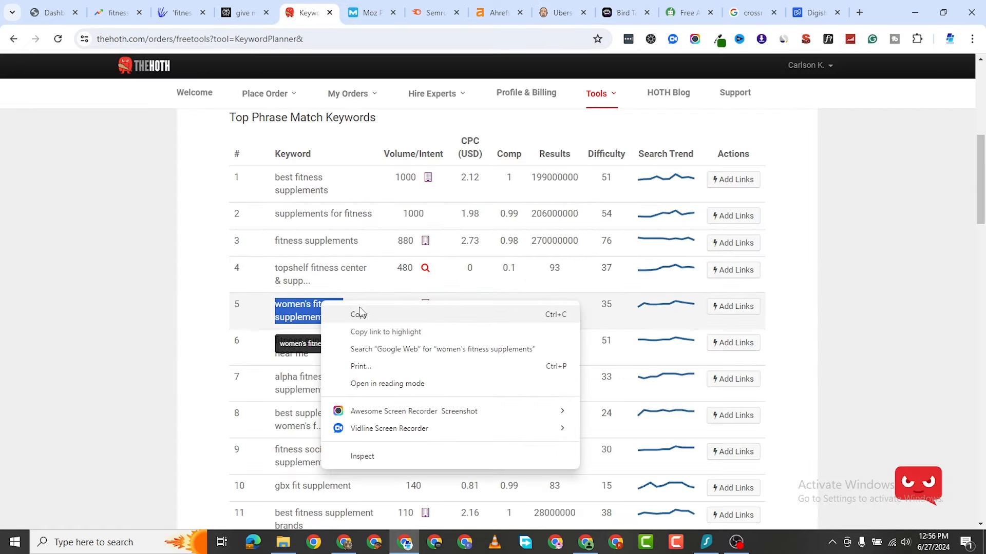
left_click(354, 314)
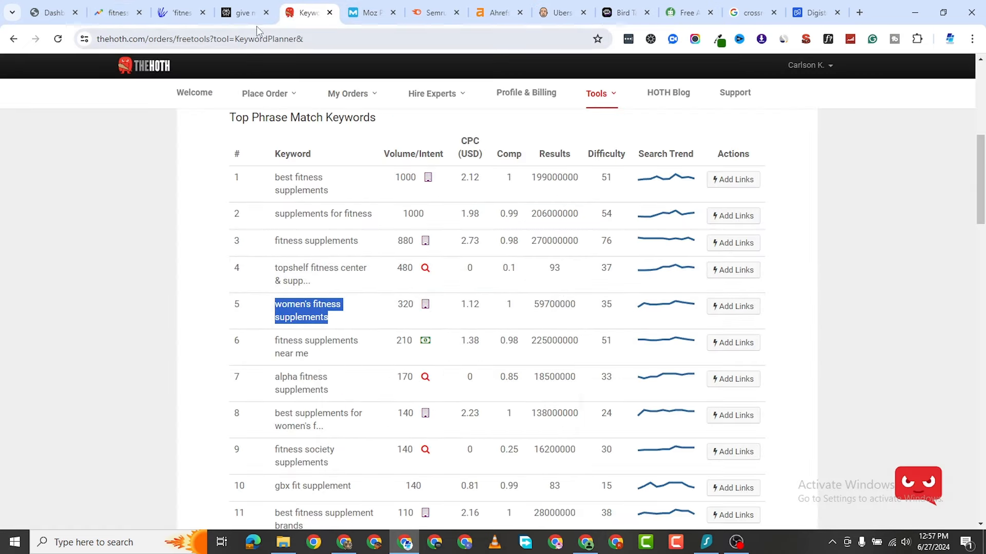
Ask Perplexity the follow-up "Give me 10 blog post ideas around the keyword "women's fitness supplements""
left_click(242, 15)
left_click(329, 494)
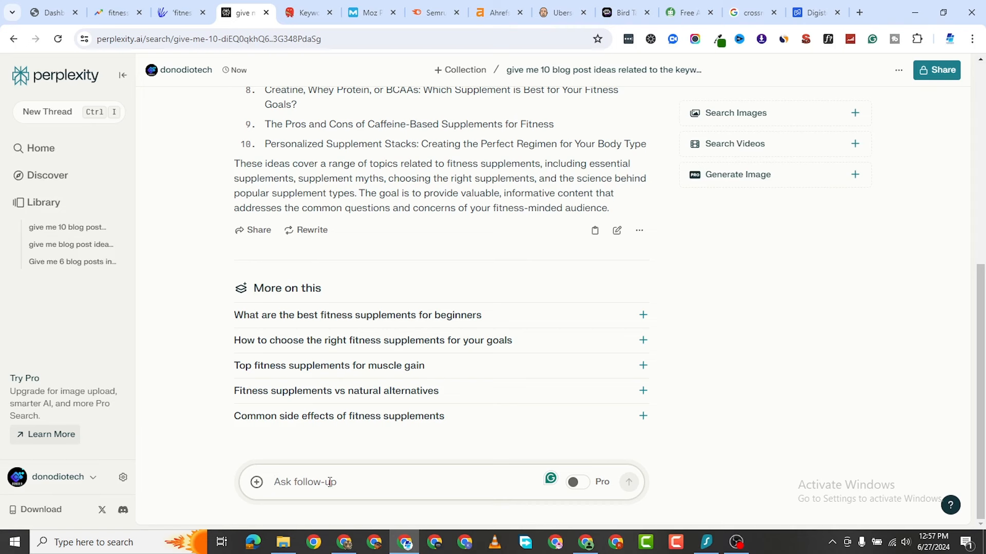
type("Give ")
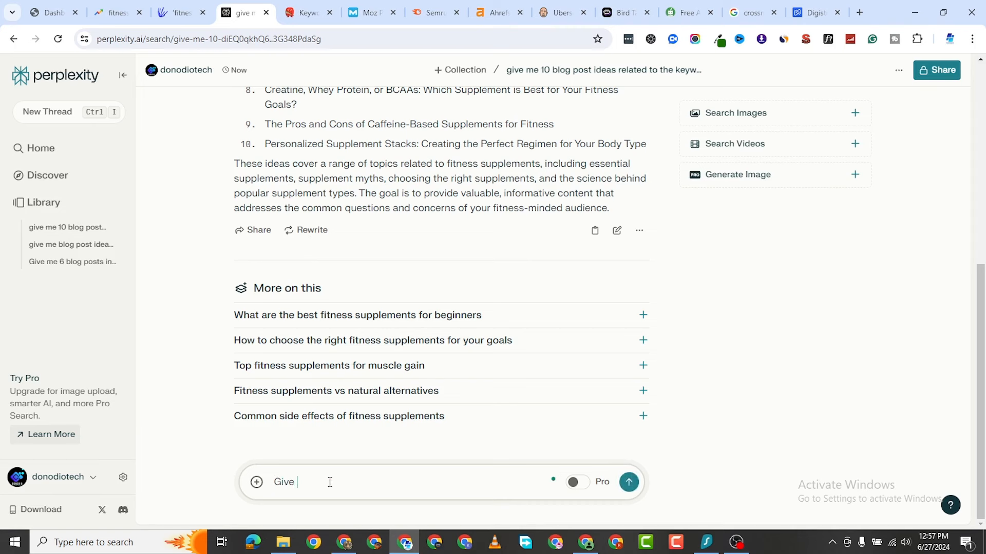
type("me 10 blog post ideas around the ")
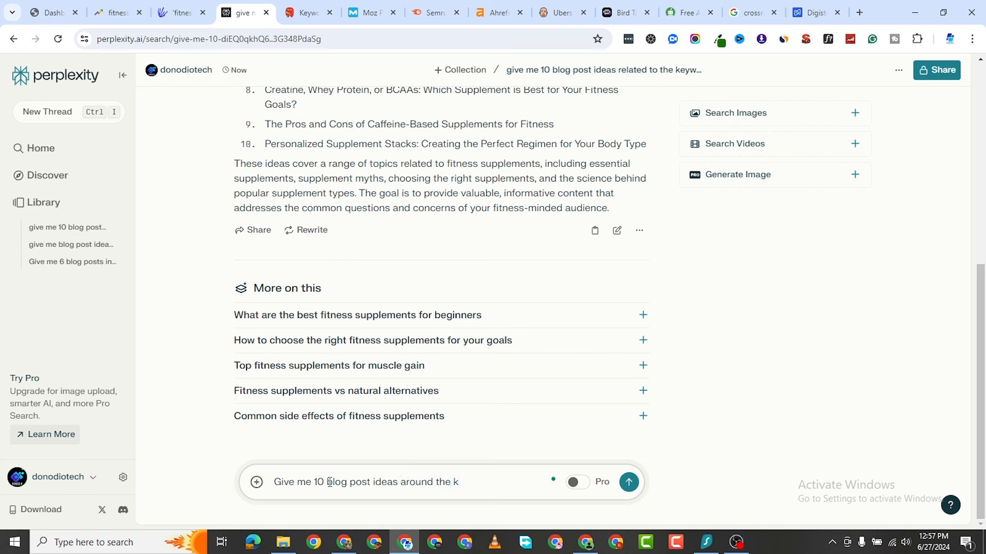
type("keyword \"")
key("ctrl+v")
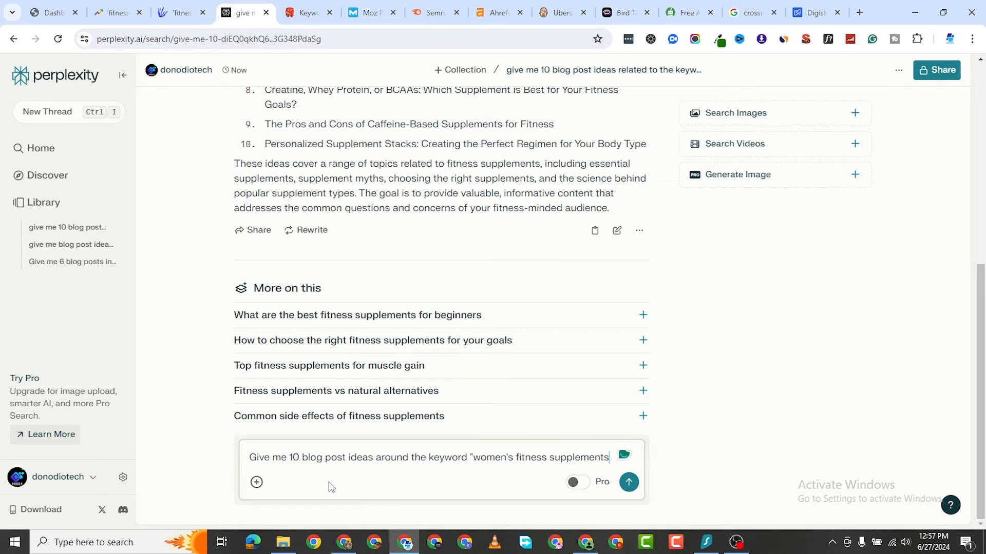
key("Return")
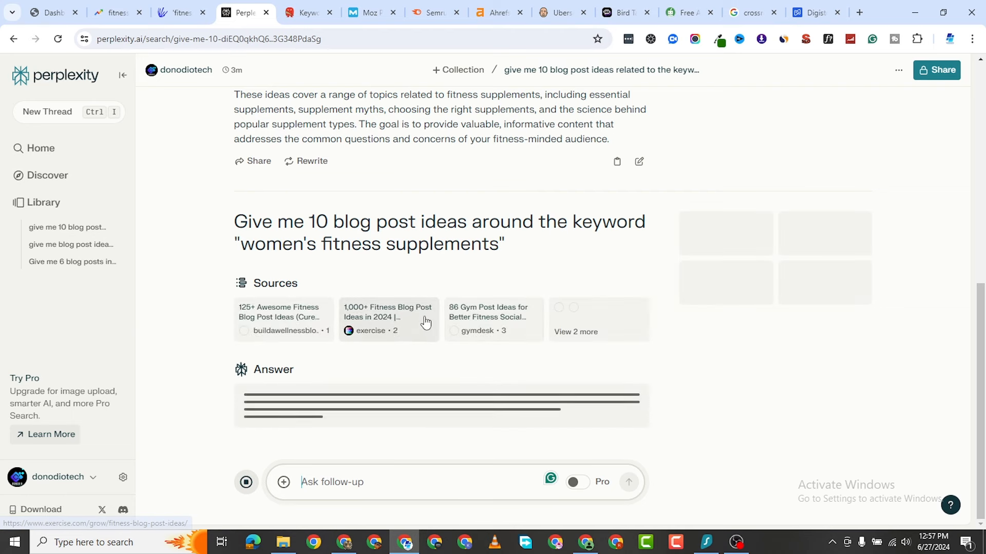
Review the suggested blog post ideas and copy the title "The Pros and Cons of Caffeine-Based Supplements for Active Women"
scroll(322, 314, "down", 2)
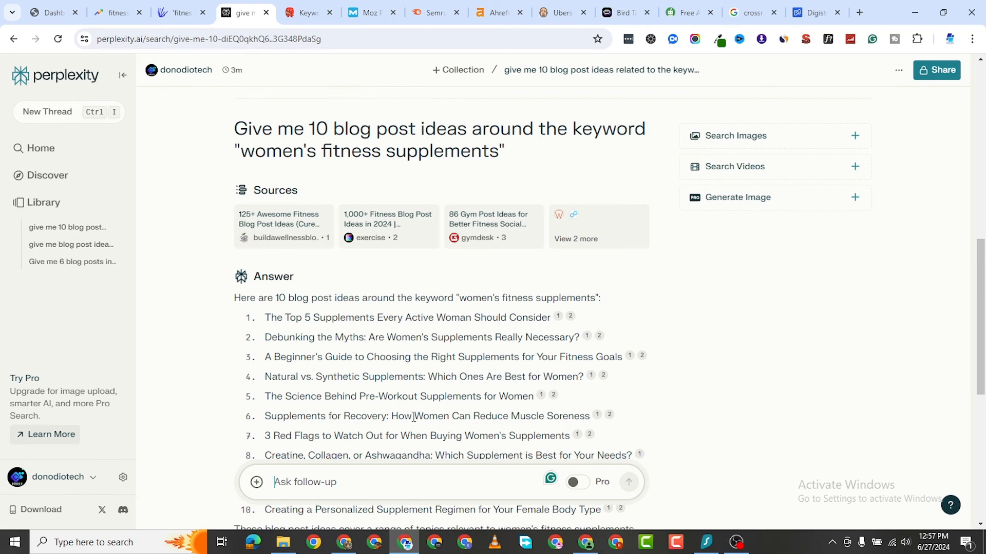
scroll(446, 431, "down", 2)
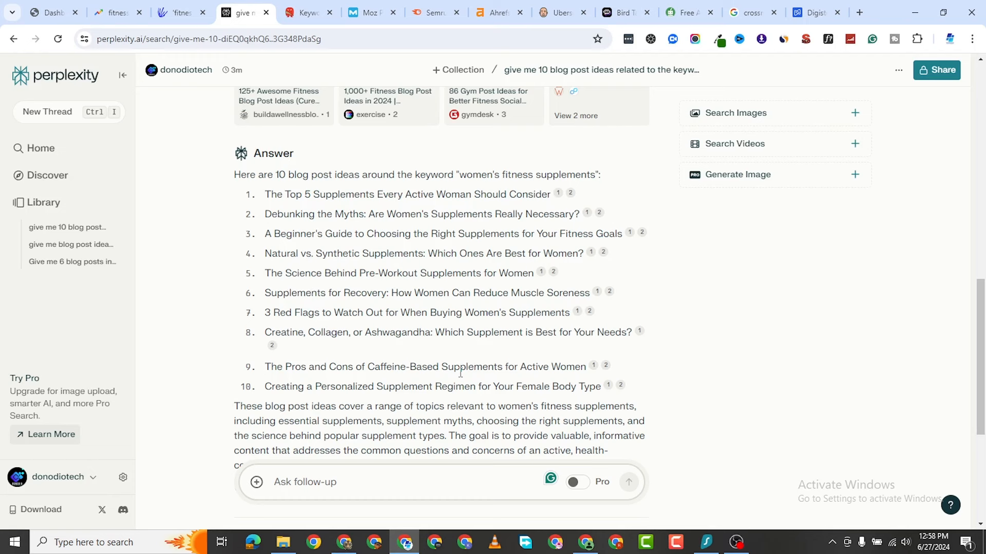
left_click_drag(265, 367, 585, 366)
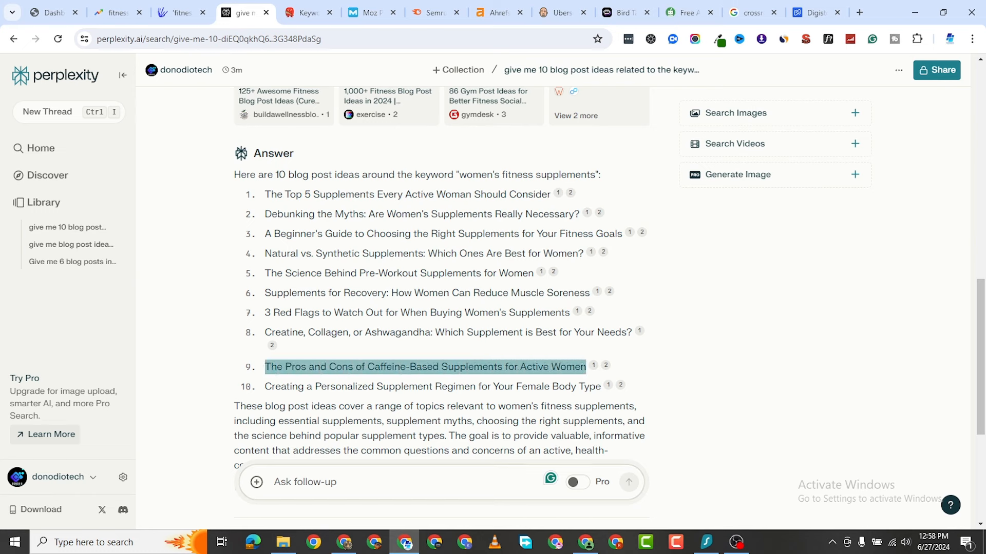
right_click(553, 369)
left_click(604, 217)
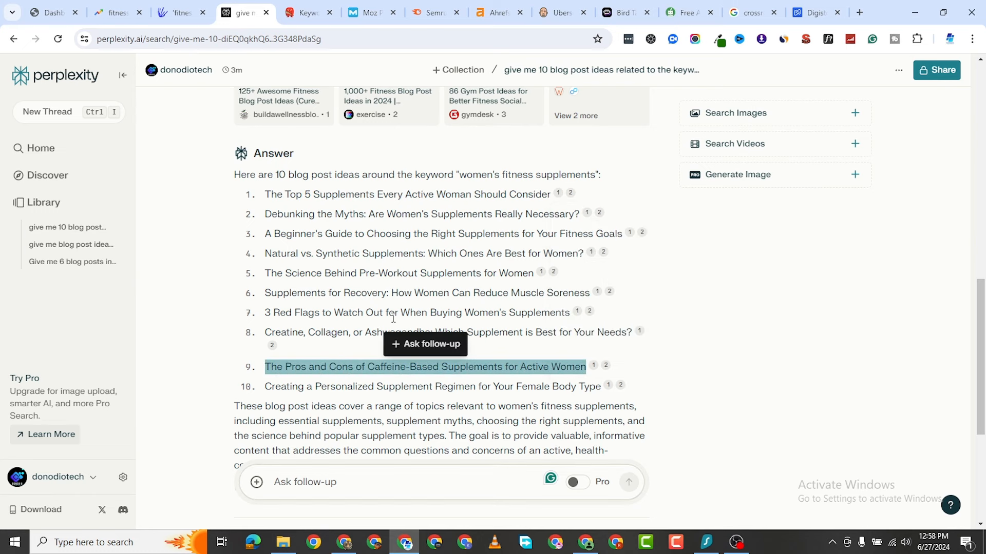
Look over the Moz Pro, Semrush, Ahrefs and Ubersuggest home pages as further SEO tool options
left_click(366, 22)
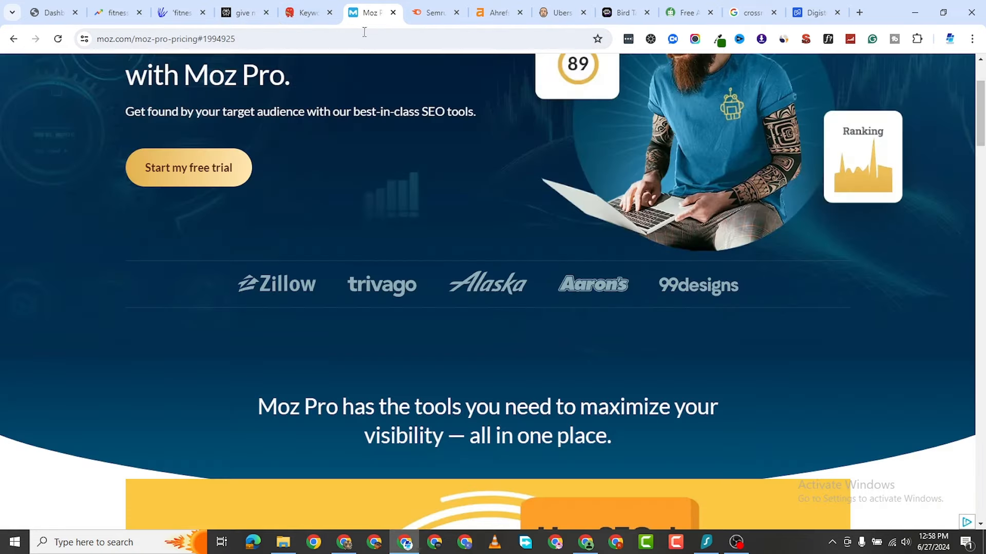
scroll(349, 203, "up", 2)
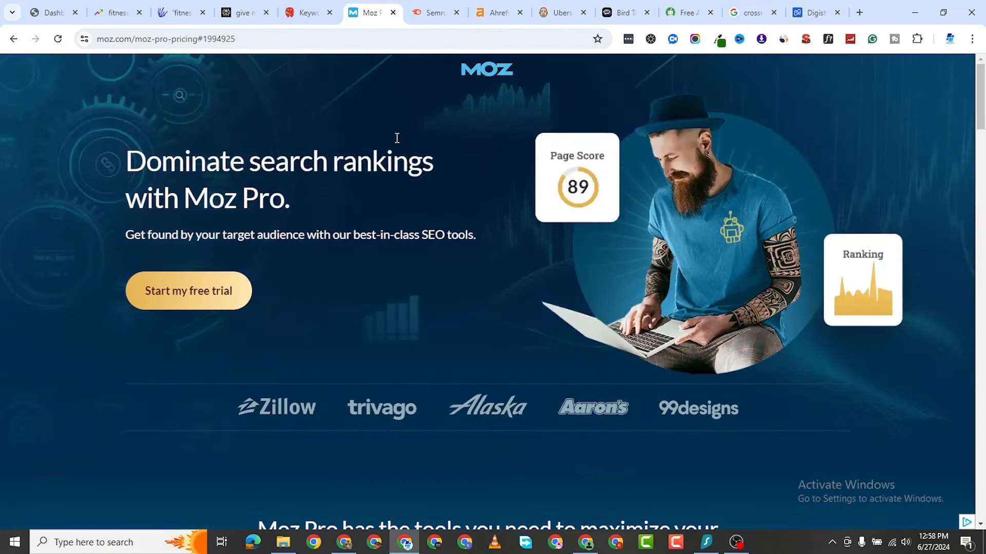
left_click(422, 23)
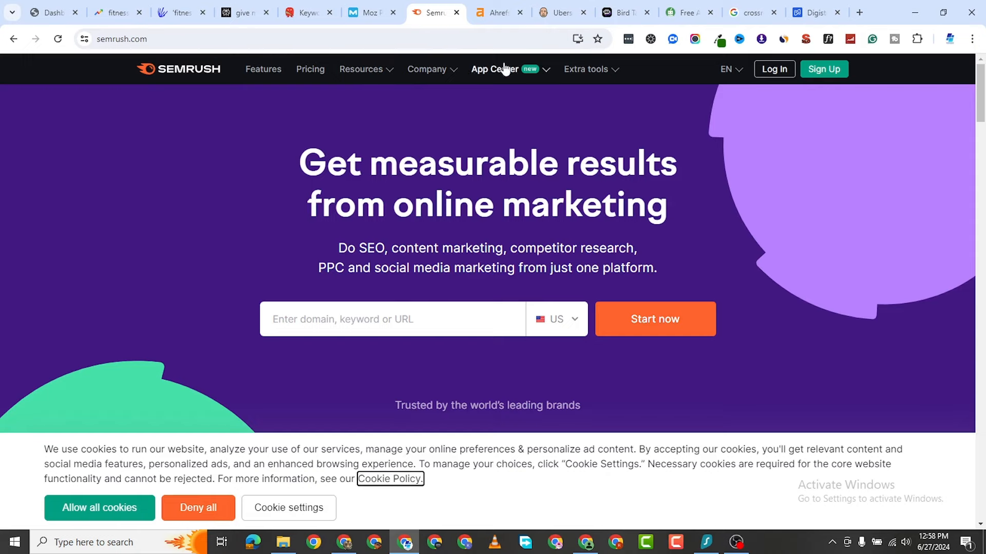
left_click(493, 12)
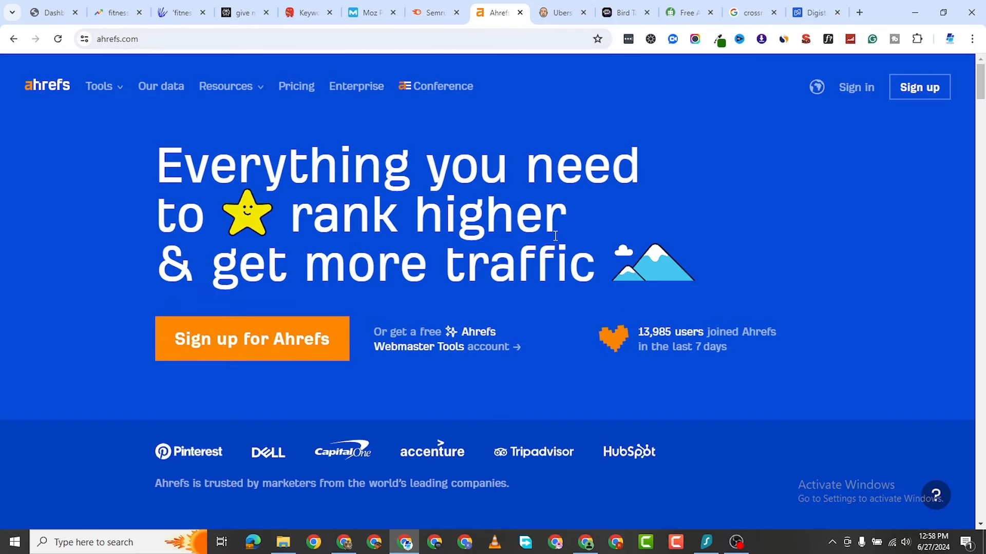
left_click(565, 15)
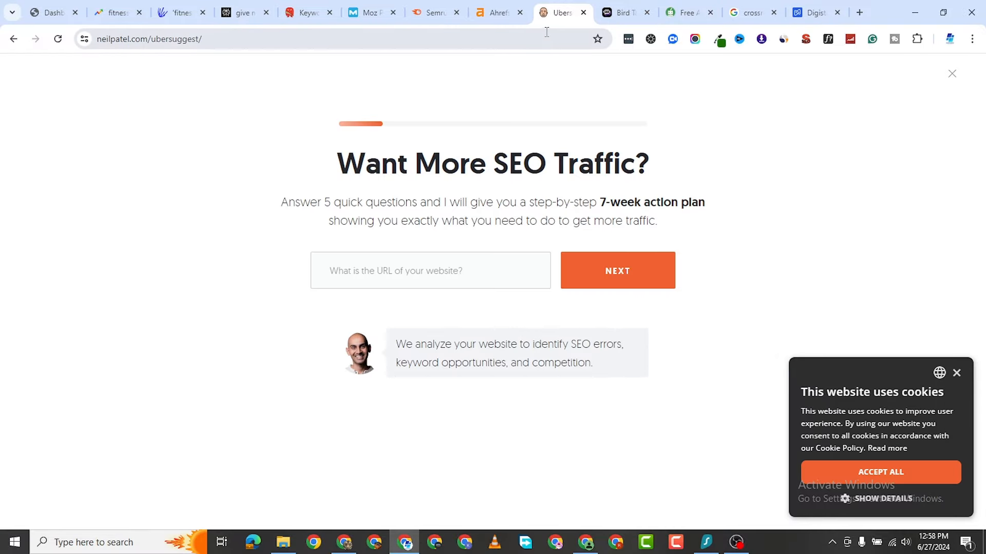
Close the Ubersuggest, Ahrefs, Semrush and Moz pages, leaving the Poe chat open
left_click(583, 13)
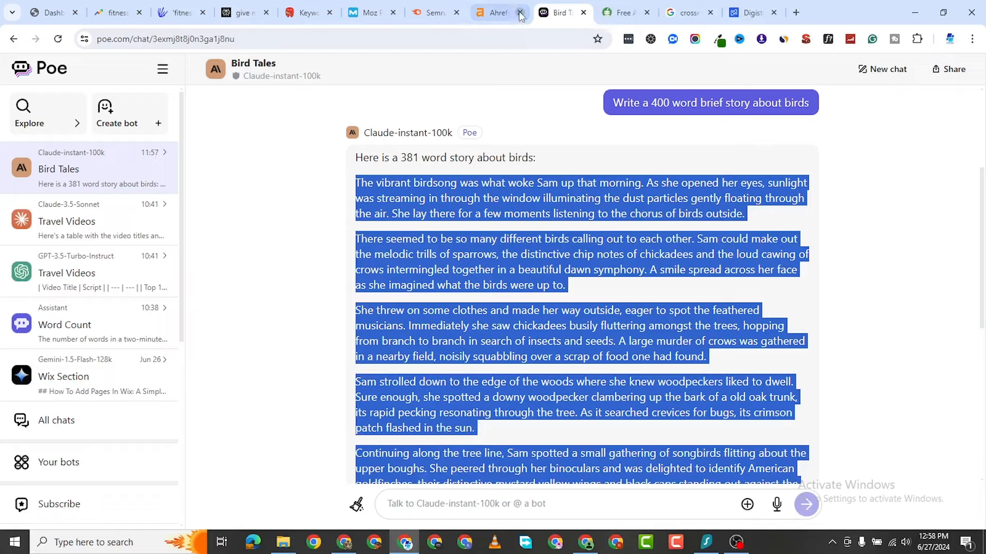
left_click(520, 13)
left_click(455, 14)
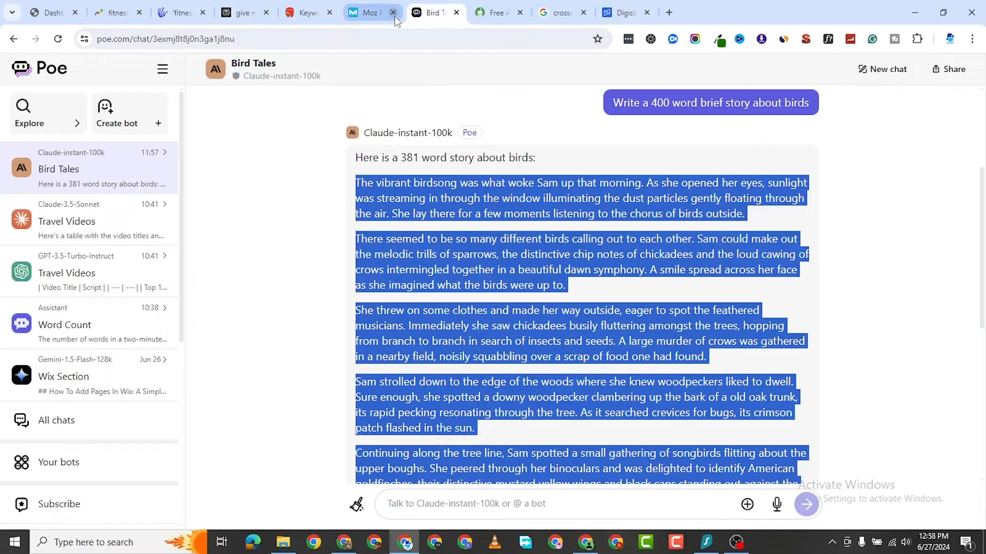
left_click(393, 14)
Skim the Bird Tales chat in Poe, open the Explore page and examine the list of official bots
scroll(420, 307, "down", 3)
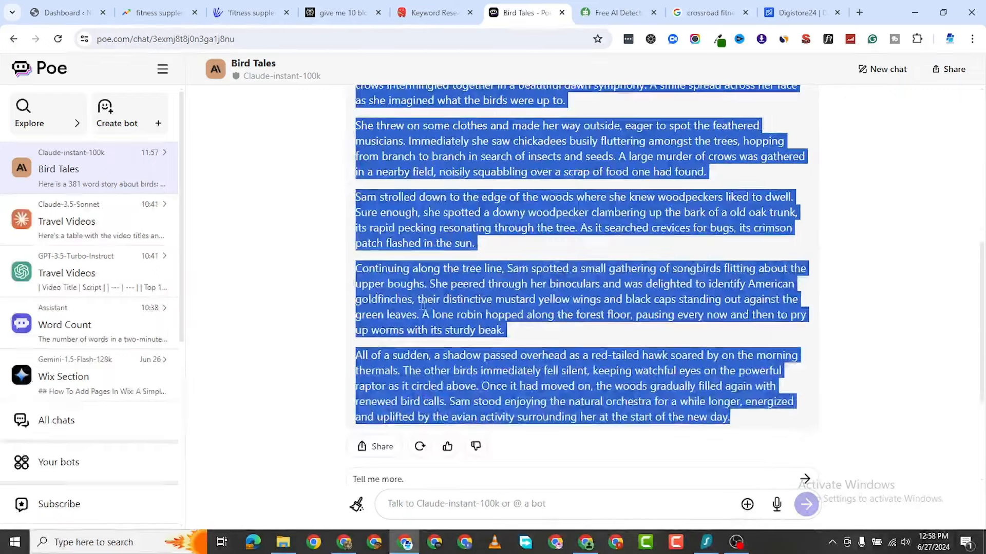
scroll(312, 308, "up", 6)
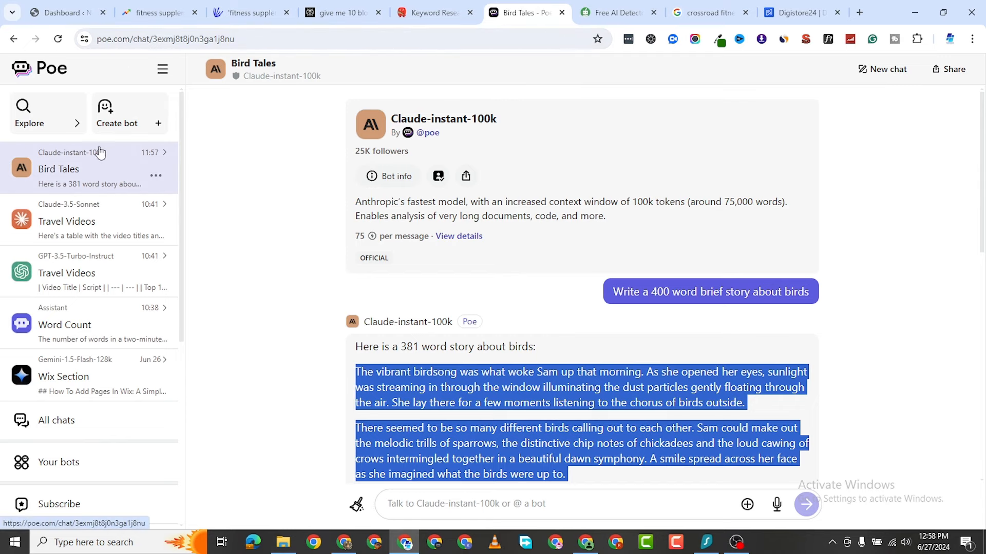
left_click(26, 114)
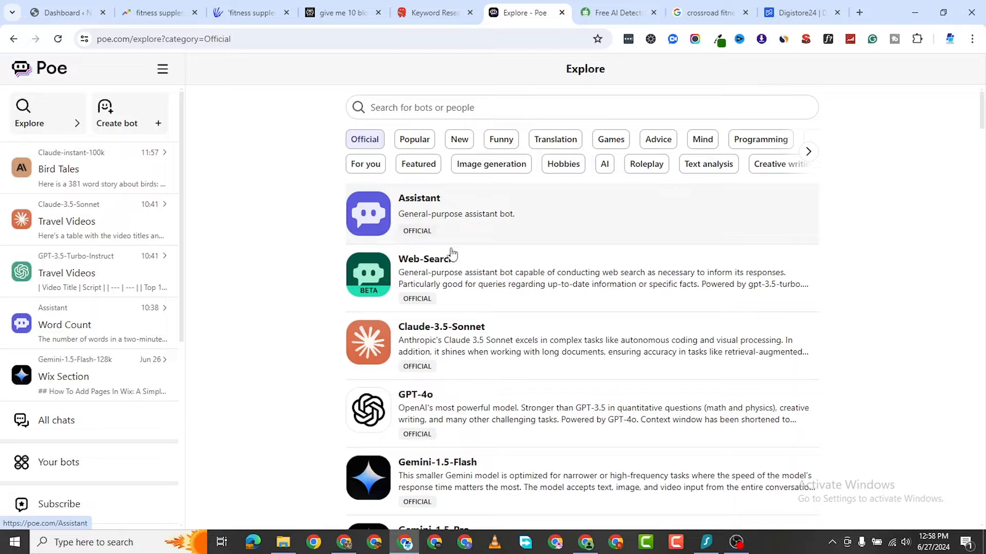
scroll(452, 257, "down", 9)
scroll(458, 276, "down", 14)
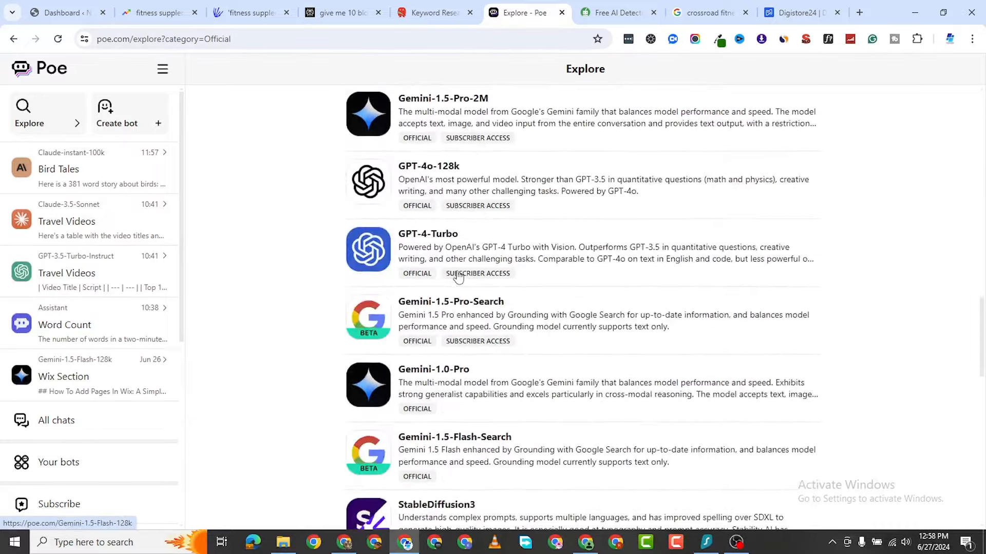
scroll(458, 275, "down", 20)
scroll(458, 278, "down", 20)
scroll(457, 283, "down", 19)
scroll(454, 303, "up", 12)
scroll(454, 303, "up", 20)
scroll(480, 291, "up", 15)
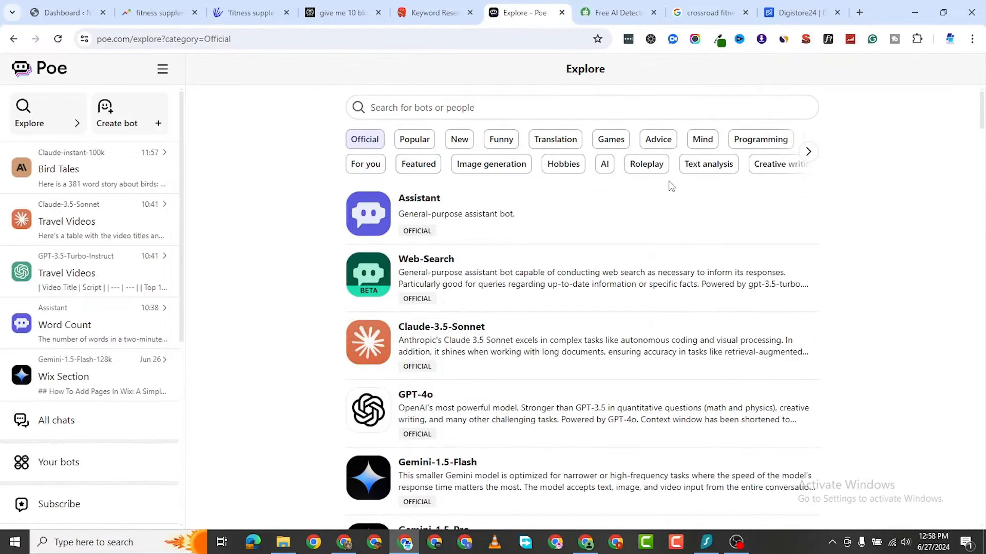
Filter Poe's bots by the Programming category and look through the coding bots offered
left_click(757, 145)
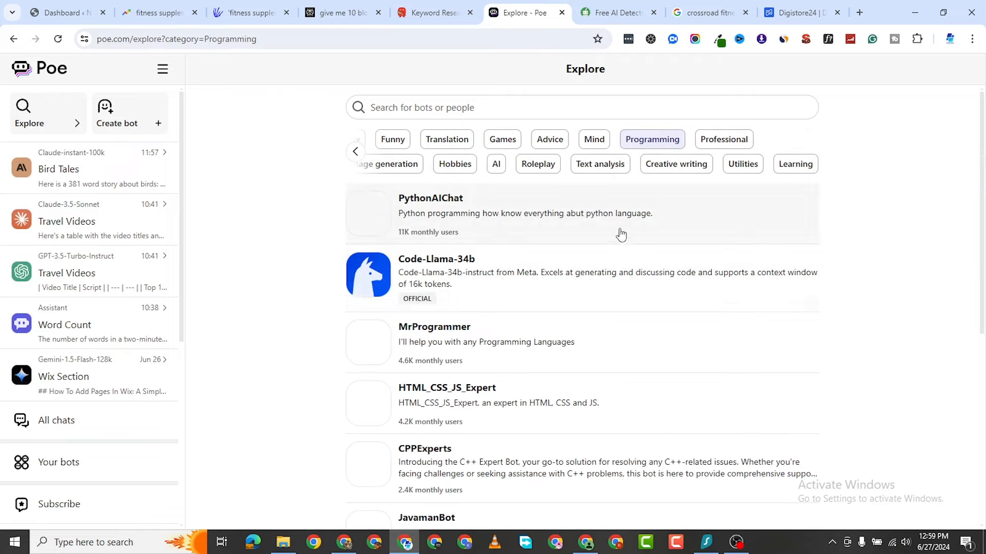
scroll(484, 483, "down", 2)
scroll(484, 482, "down", 15)
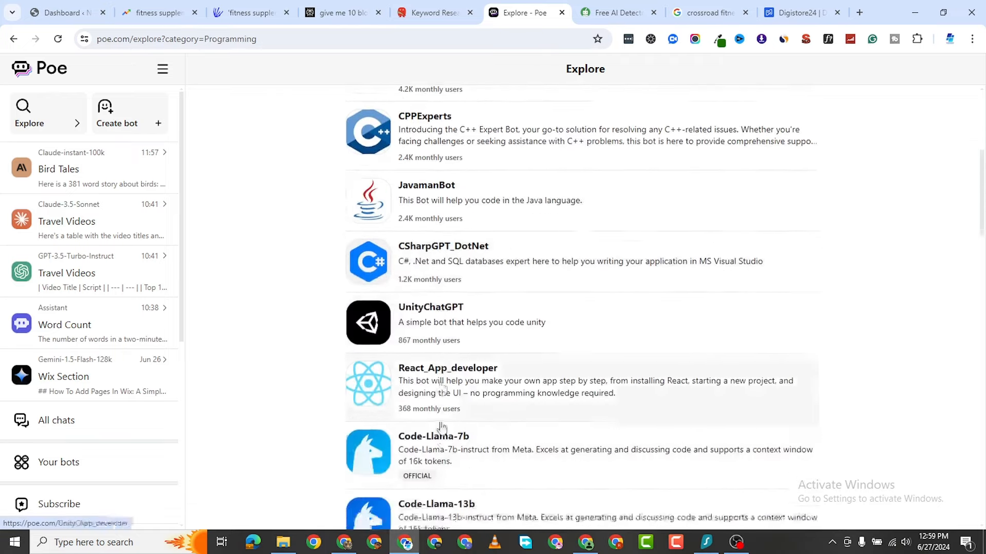
scroll(498, 348, "down", 18)
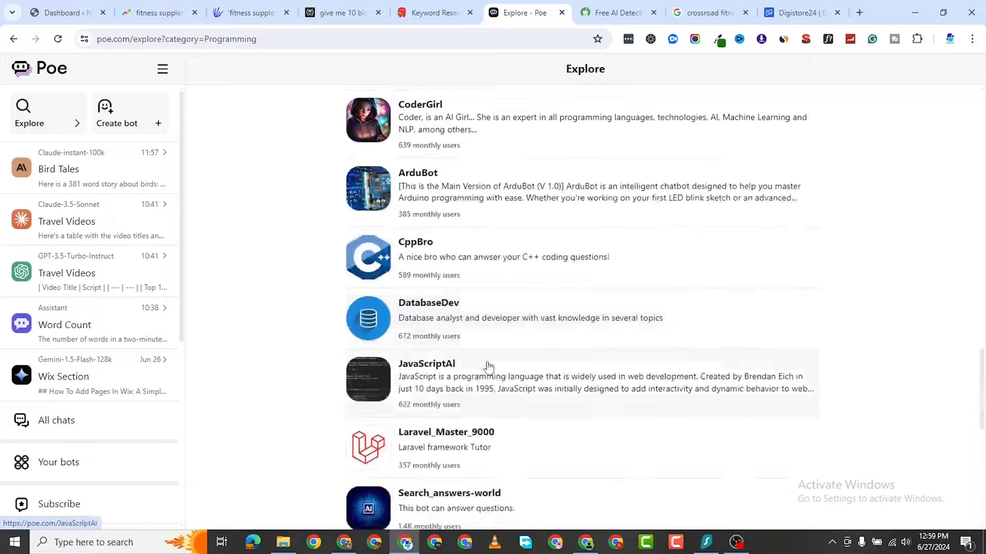
scroll(482, 366, "up", 8)
scroll(482, 366, "up", 10)
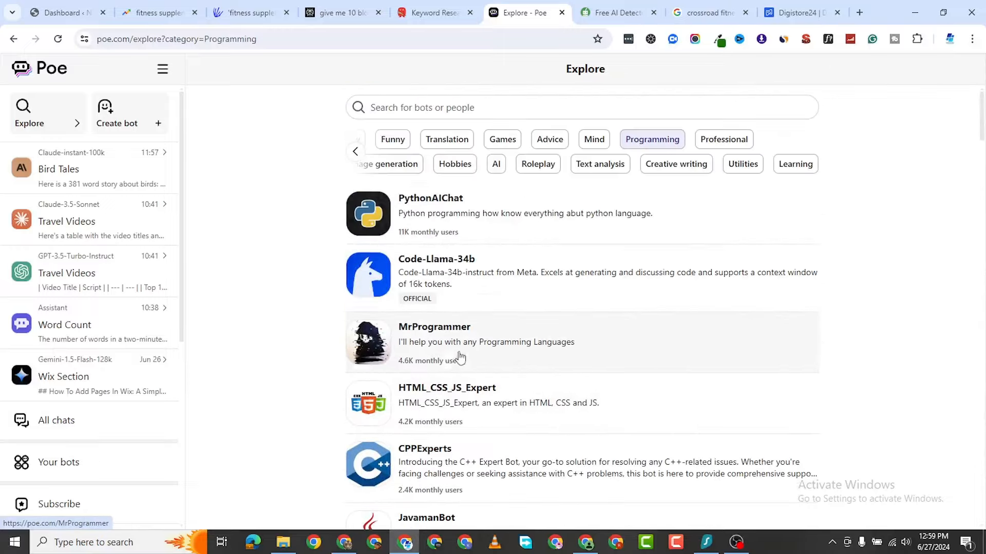
Return to Poe's official bots and open a chat with Gemini-1.5-Flash-Search
left_click(66, 131)
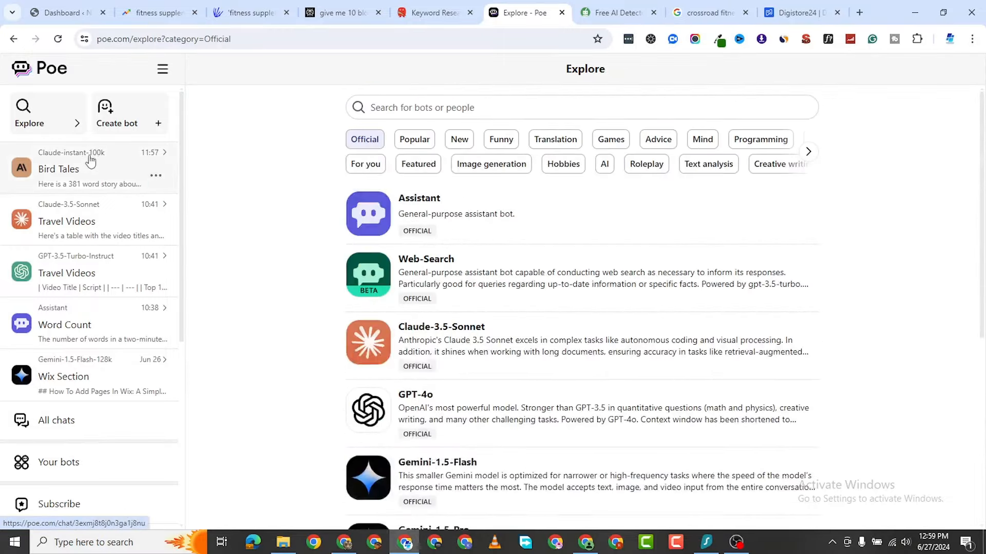
scroll(428, 344, "down", 7)
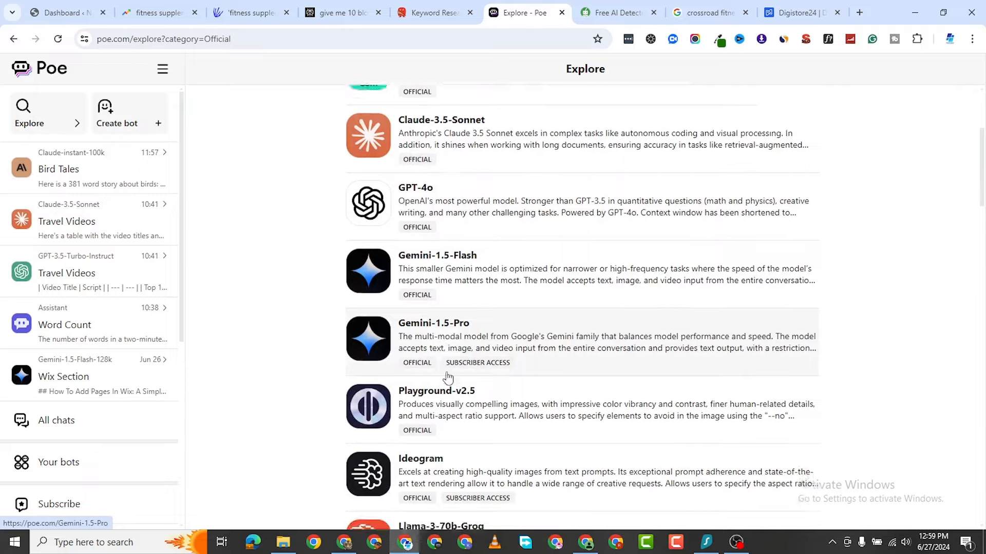
scroll(487, 379, "down", 18)
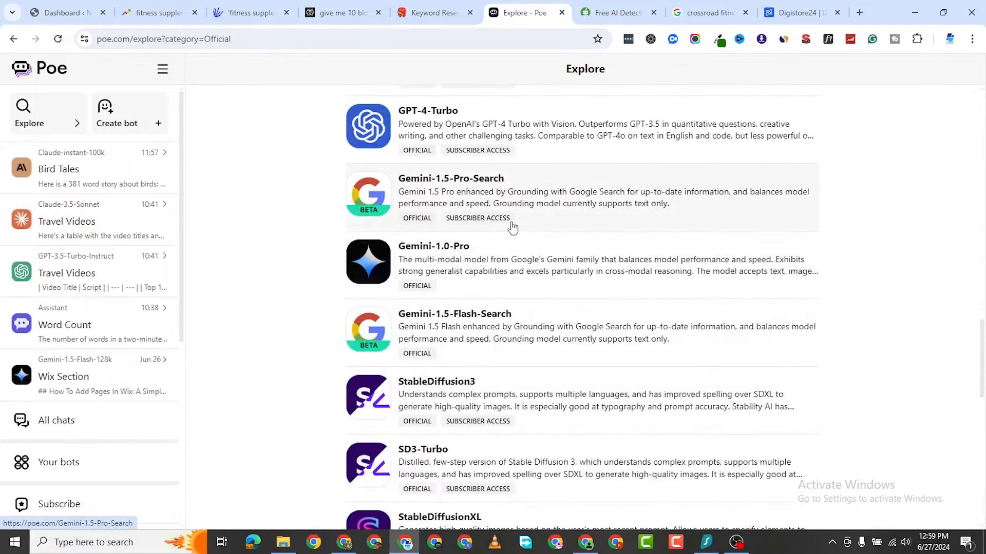
left_click(503, 318)
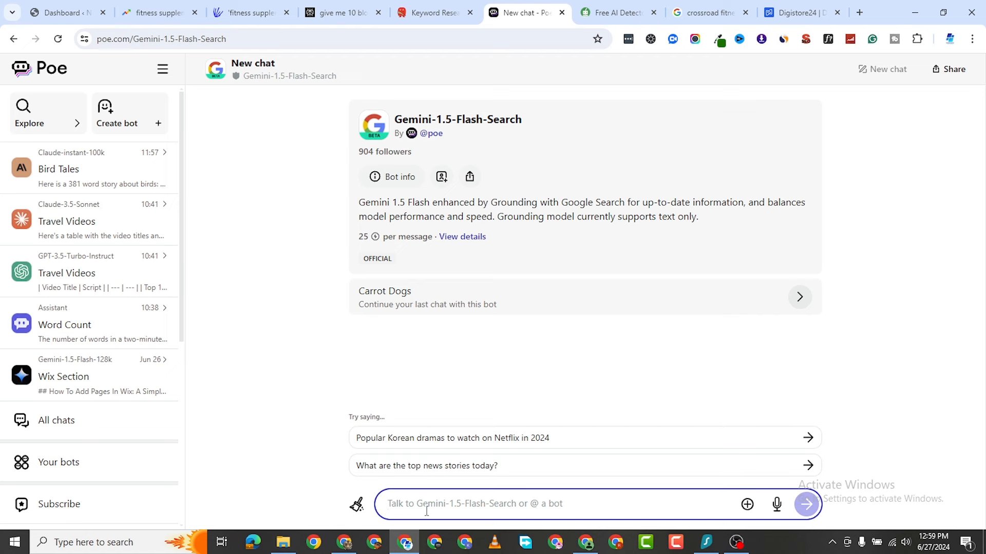
Start the prompt with "I want to write a blog post titled "The Pros and Cons of Caffeine-Based Supplements for Active Women"."
type("I")
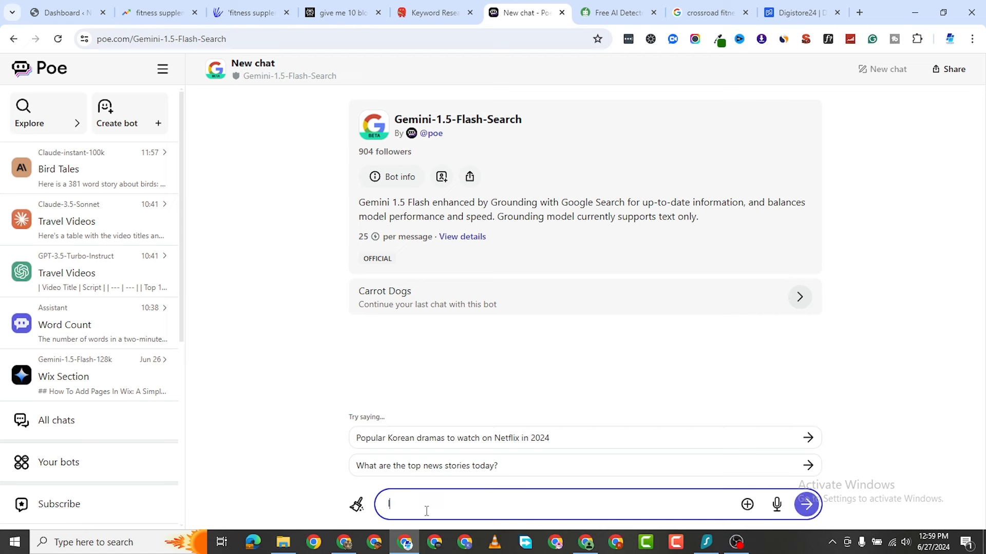
type(" want to write a blog post titled ")
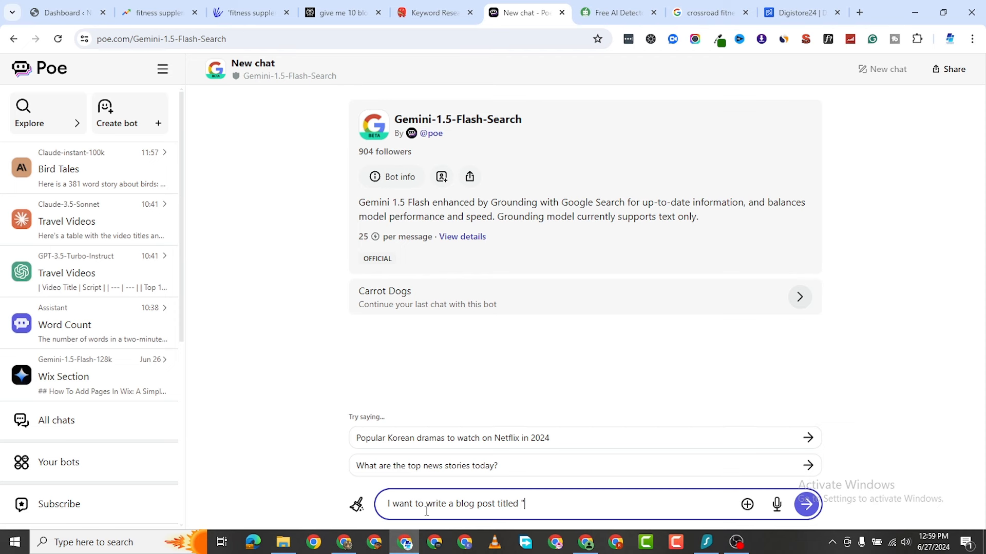
type("\"")
key("ctrl+v")
key("ctrl+v")
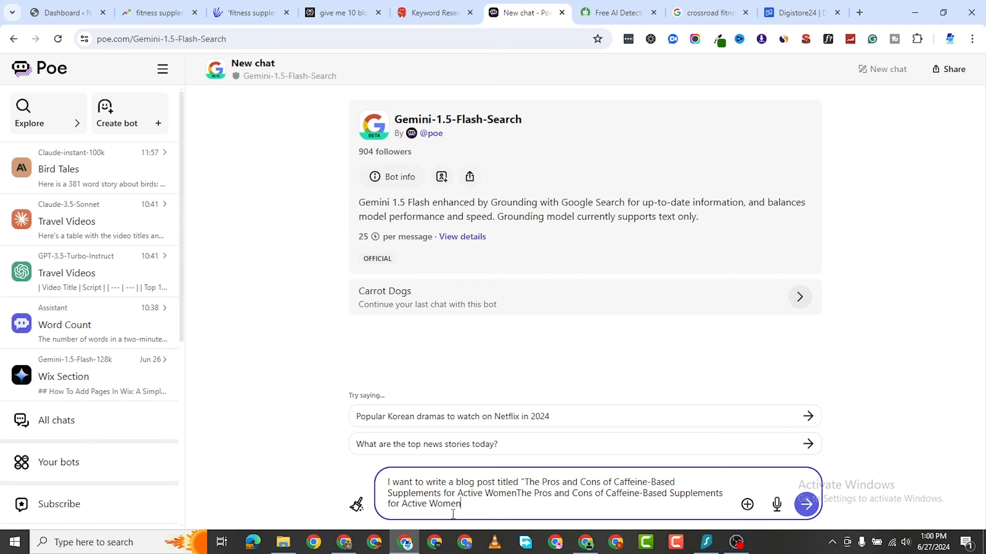
left_click_drag(517, 493, 535, 503)
key("BackSpace")
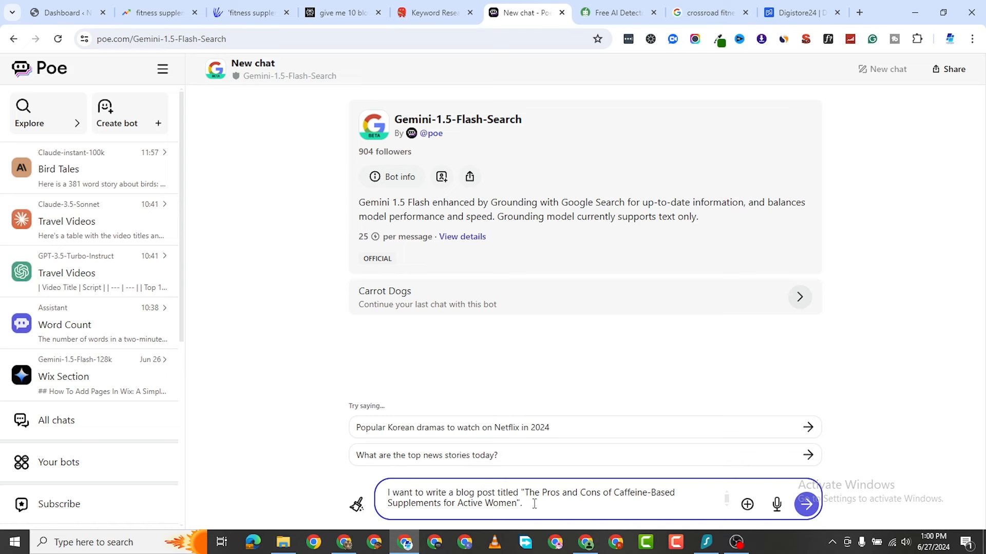
Complete the prompt with "Using real time accurate data, write the outline for this blog post." and send it
type("l time accurate data, write")
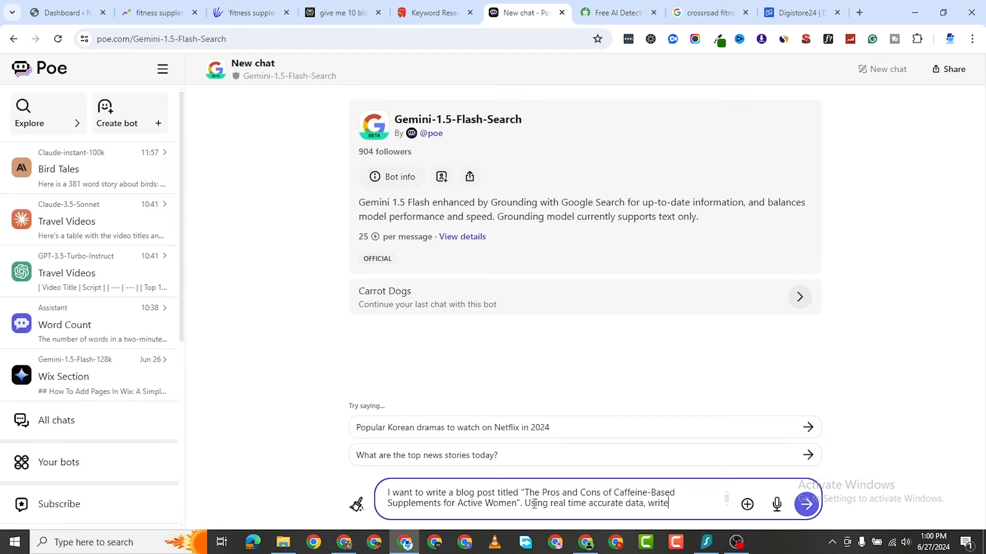
type(" the out lin")
key("BackSpace")
key("BackSpace")
type("for thi")
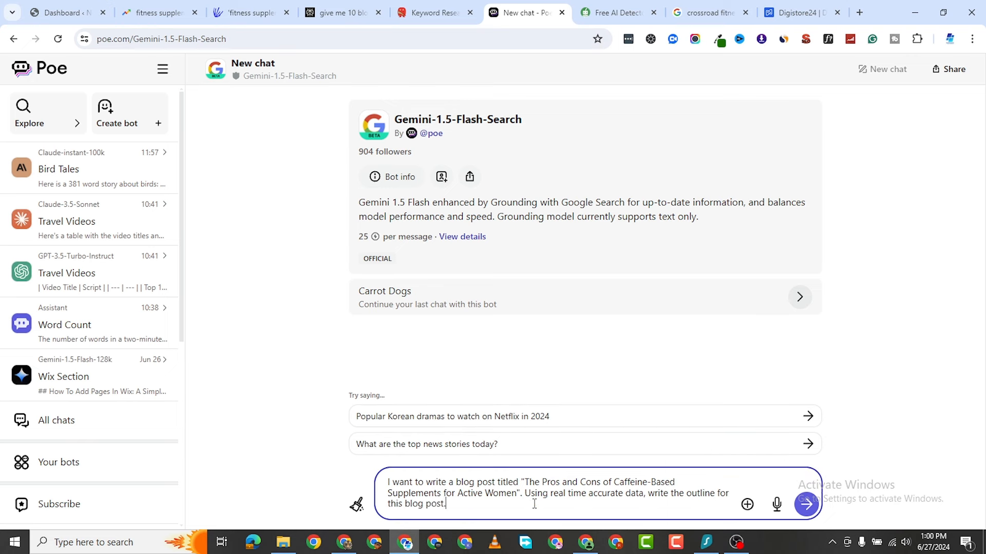
type("s blog post.")
key("Return")
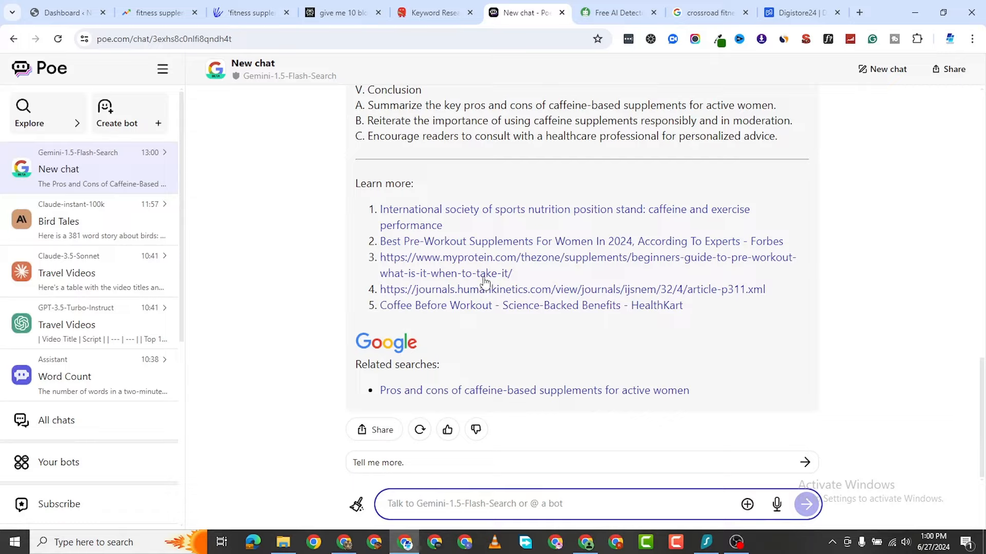
Review the generated blog post outline from the introduction through the pros, cons, recommendations and conclusion, including its sources
scroll(485, 284, "up", 4)
scroll(475, 310, "up", 7)
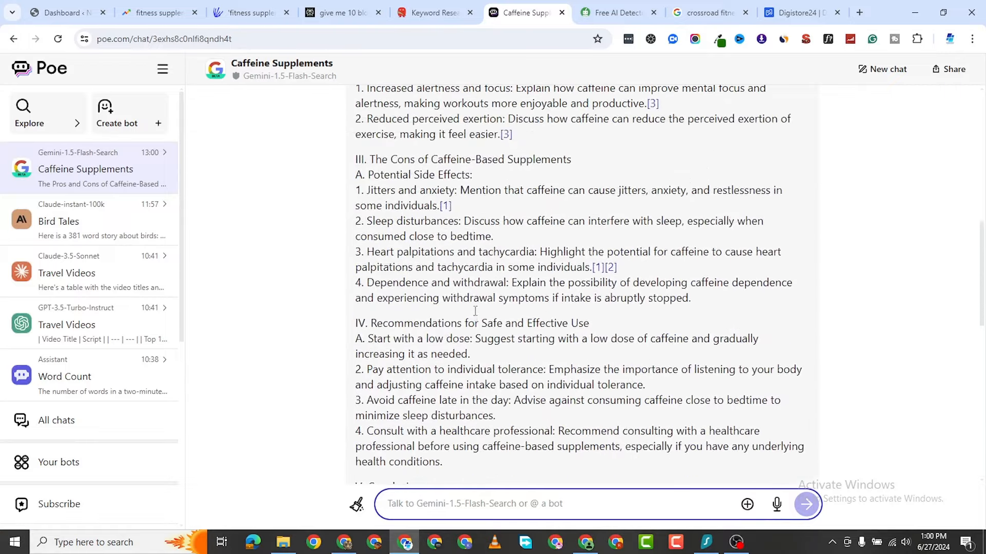
scroll(474, 315, "up", 4)
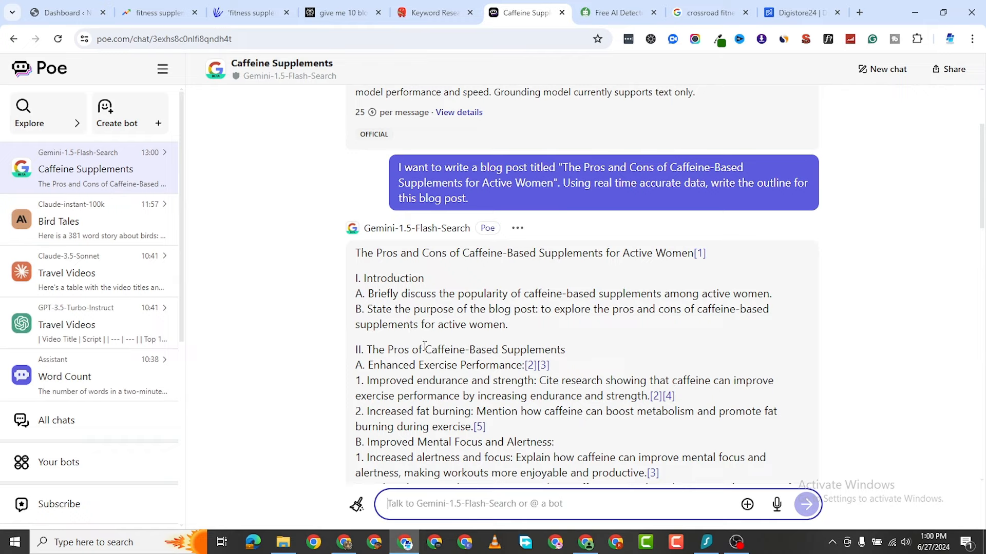
scroll(406, 370, "down", 1)
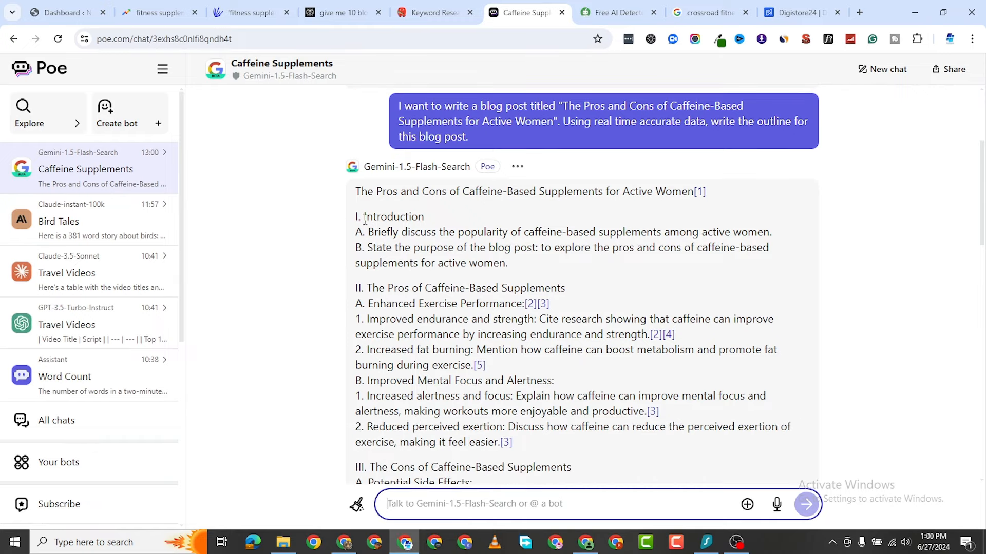
scroll(408, 344, "down", 2)
scroll(394, 393, "down", 5)
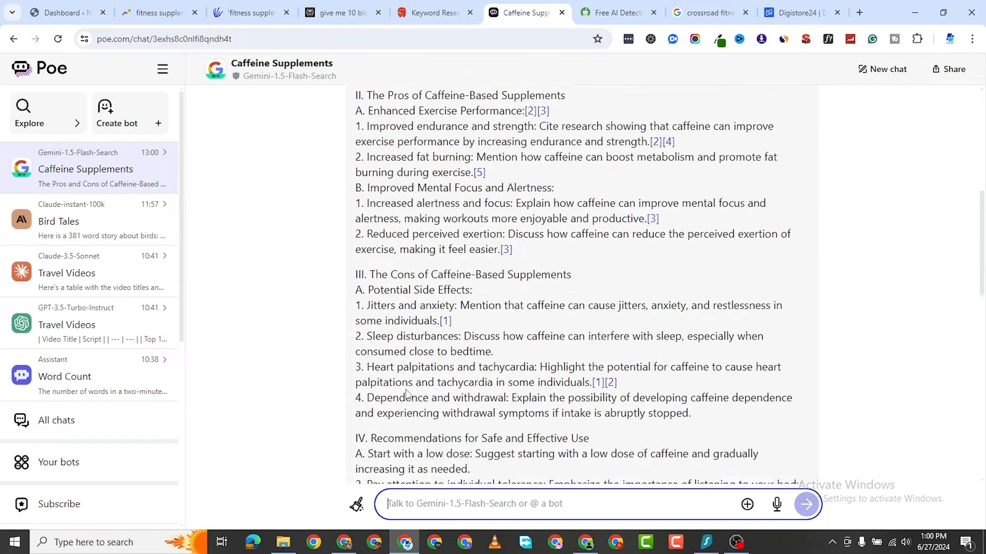
scroll(402, 360, "down", 1)
scroll(406, 334, "up", 7)
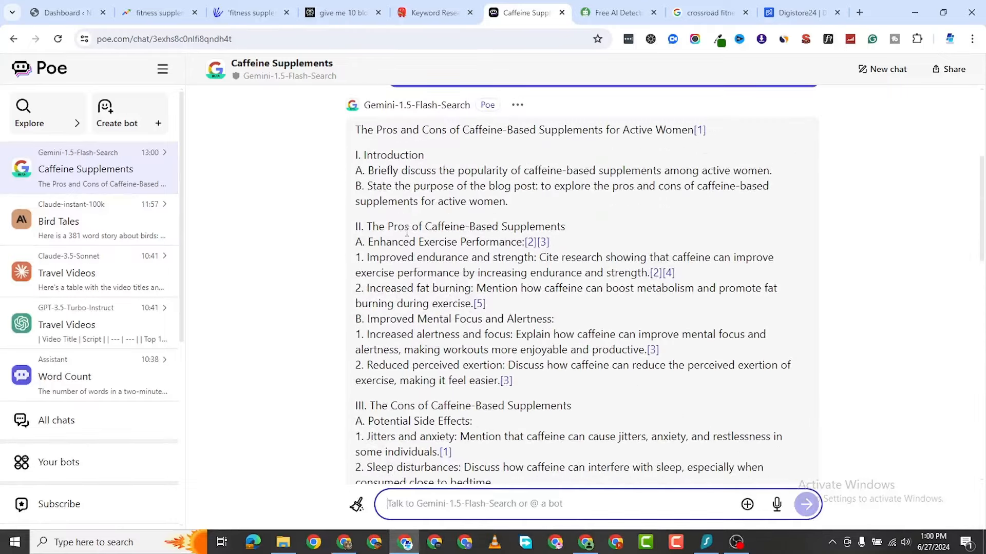
scroll(531, 267, "down", 2)
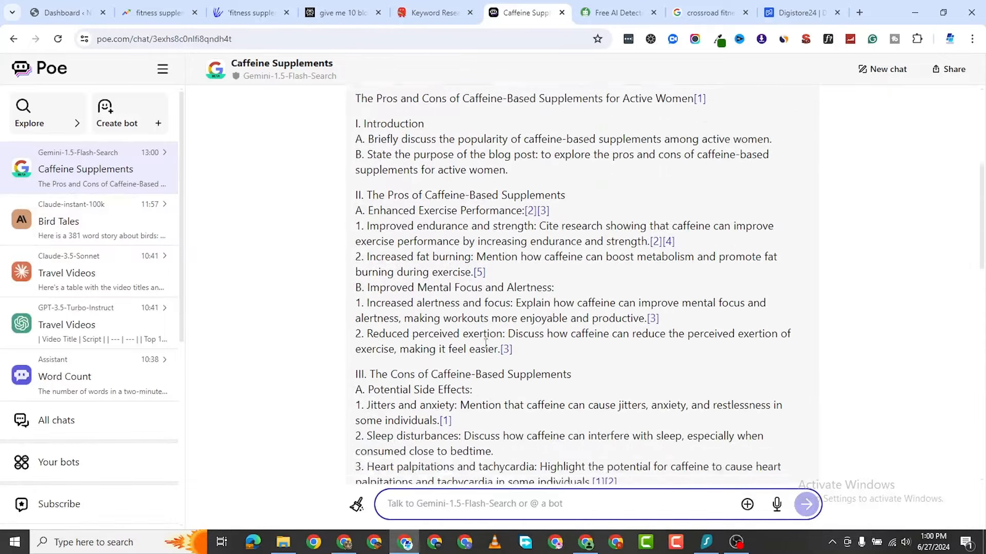
scroll(521, 290, "down", 2)
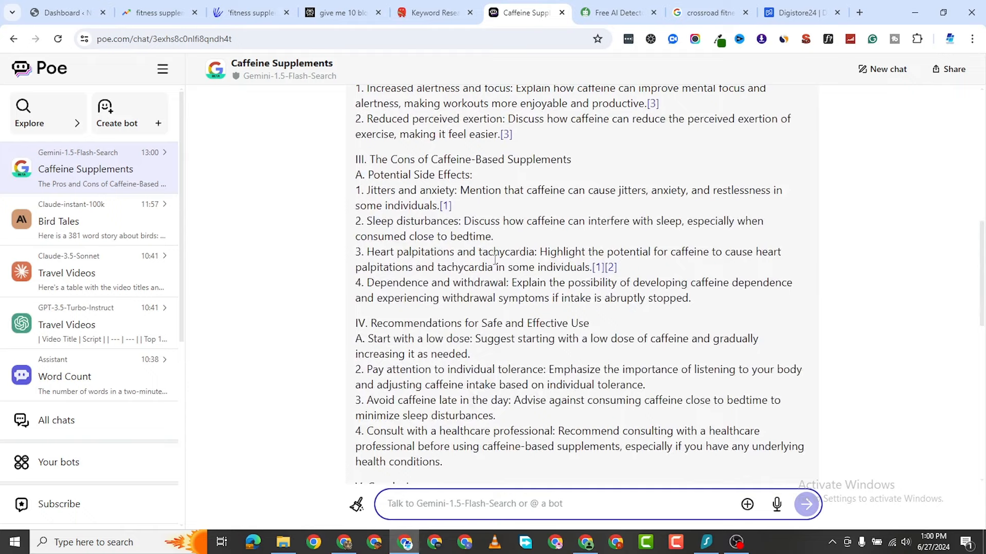
scroll(497, 259, "down", 1)
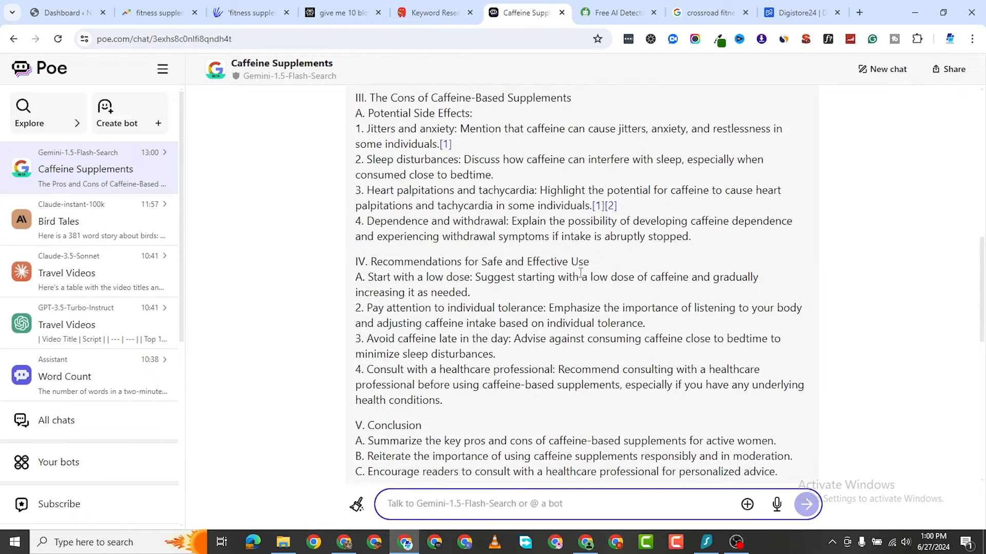
Copy the Introduction section, including points A and B, from the generated caffeine supplements outline
scroll(468, 326, "down", 2)
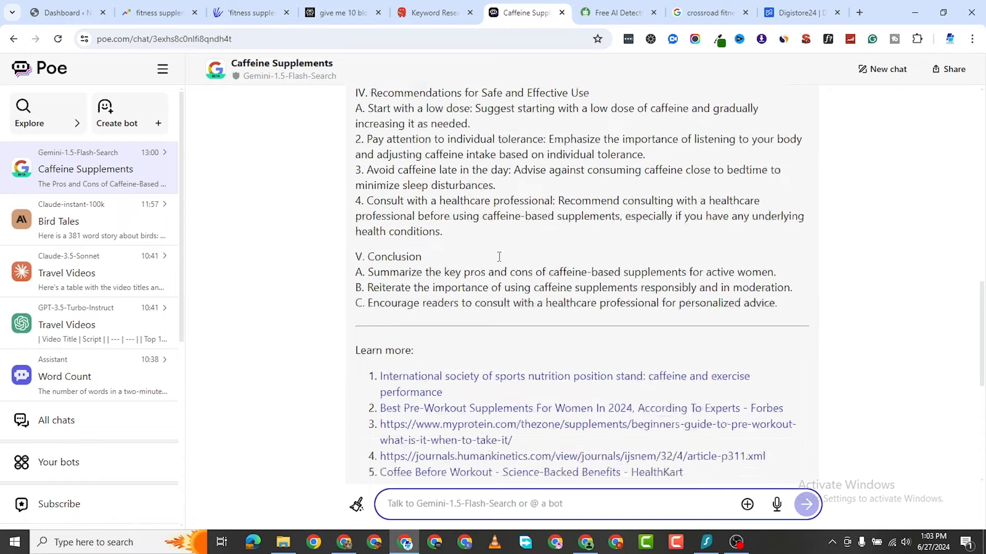
scroll(500, 262, "up", 8)
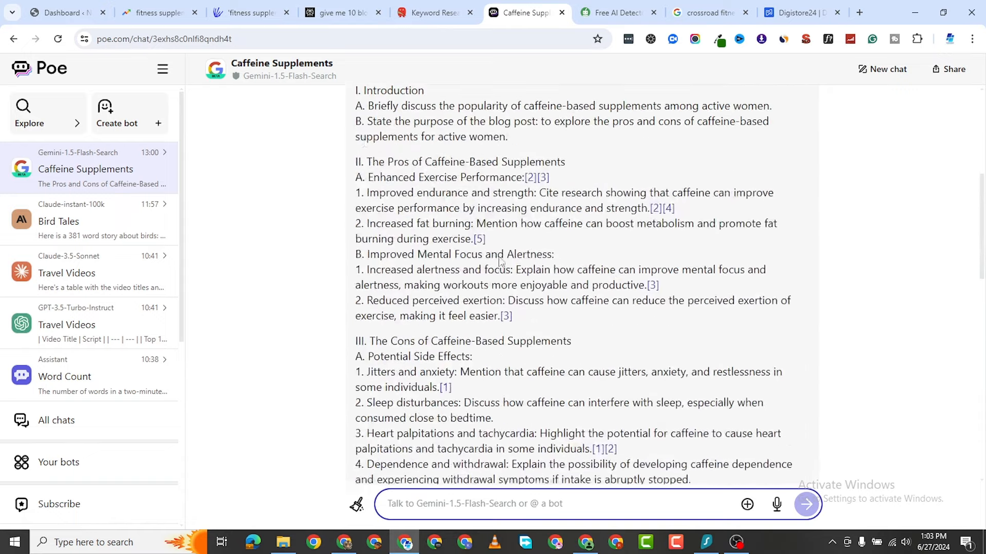
scroll(501, 262, "up", 4)
scroll(366, 284, "down", 2)
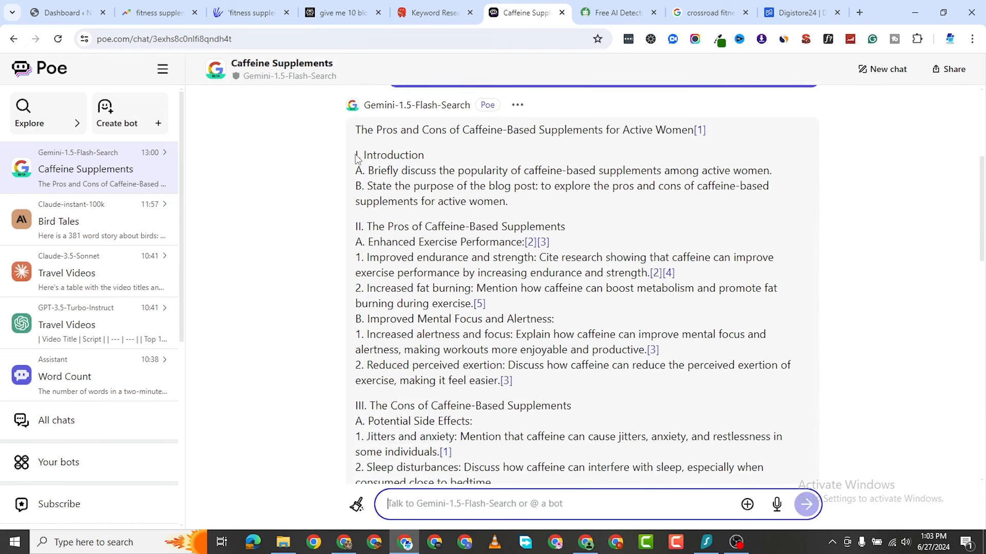
left_click_drag(357, 155, 515, 203)
right_click(457, 170)
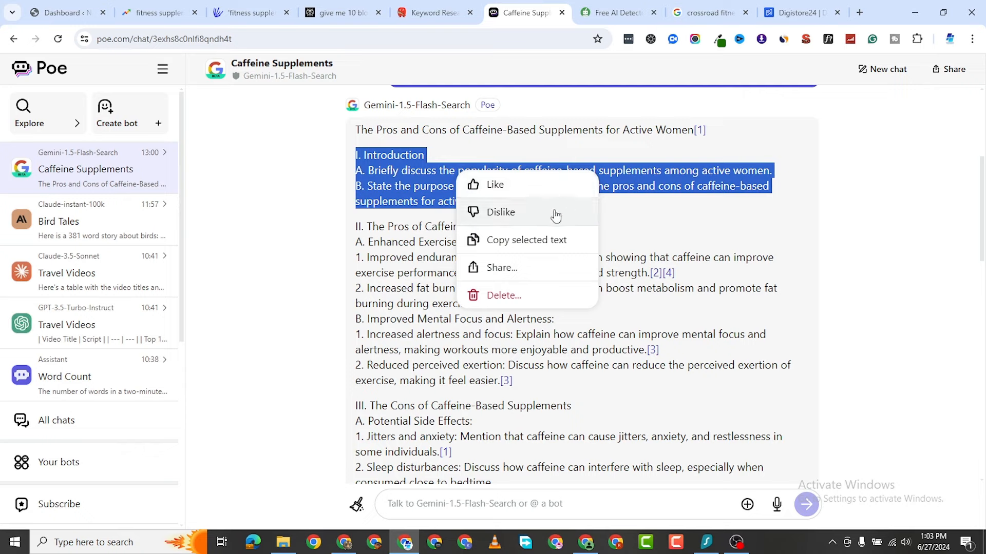
left_click(514, 241)
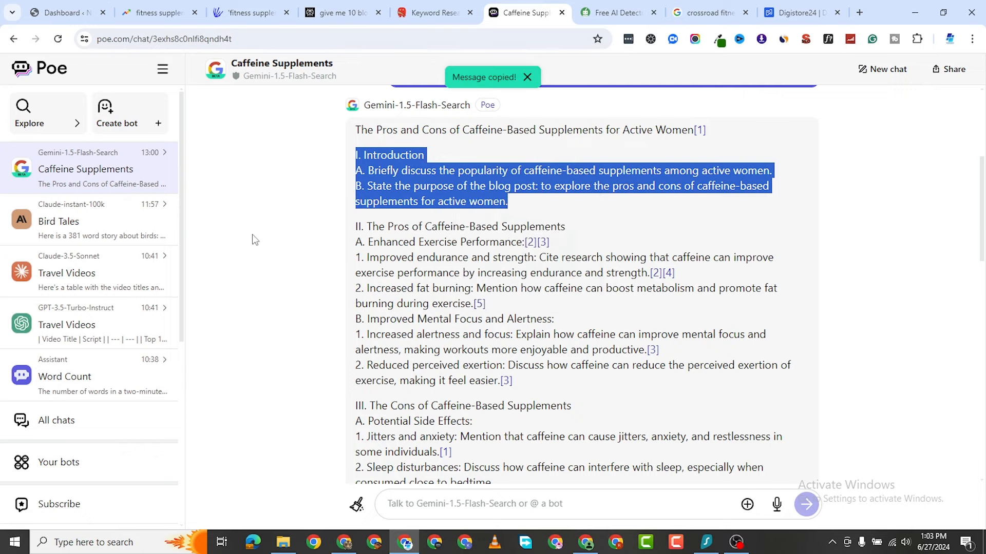
Check the Claude-instant-100k "Bird Tales" chat and look through Poe's list of official bots down to its end
left_click(74, 239)
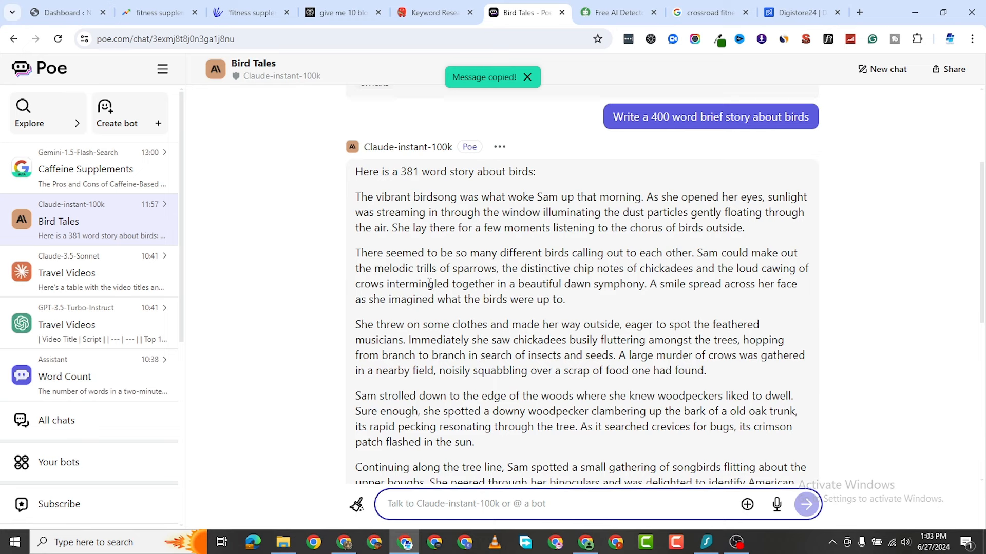
scroll(244, 175, "up", 3)
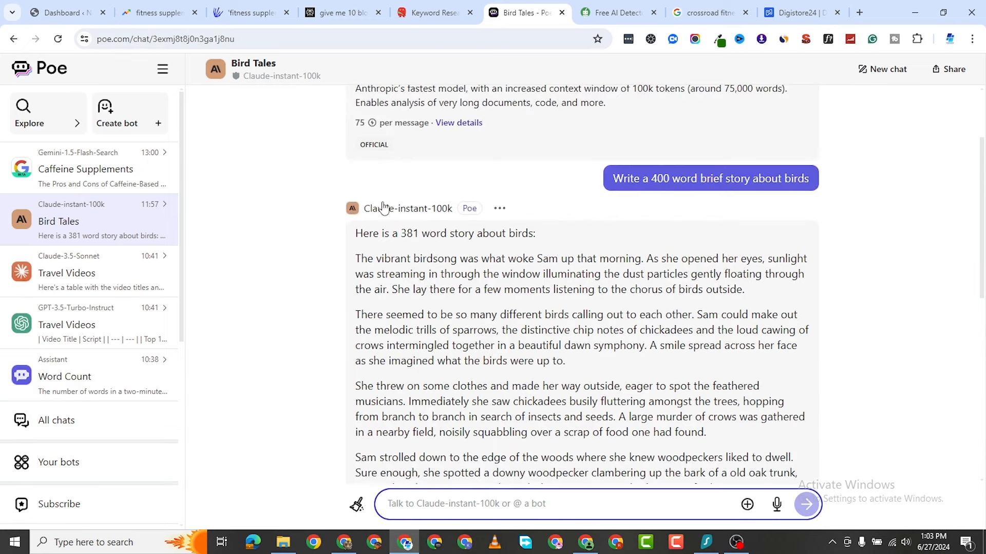
left_click(66, 125)
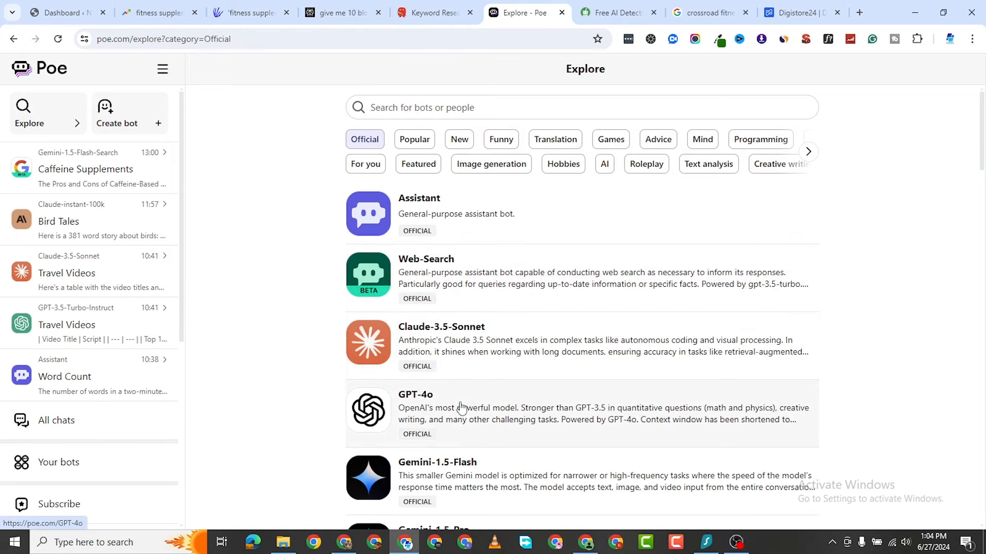
scroll(487, 390, "down", 1)
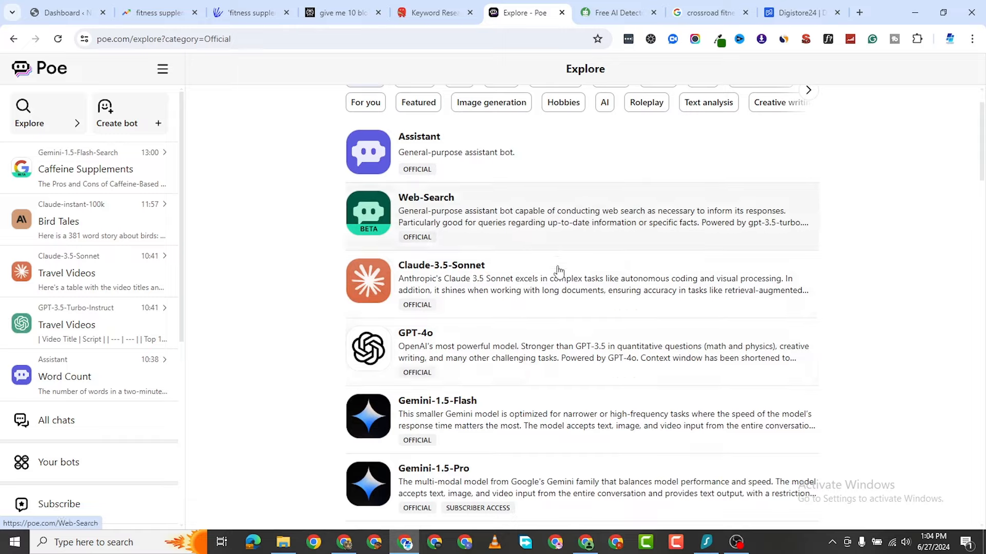
scroll(507, 304, "down", 7)
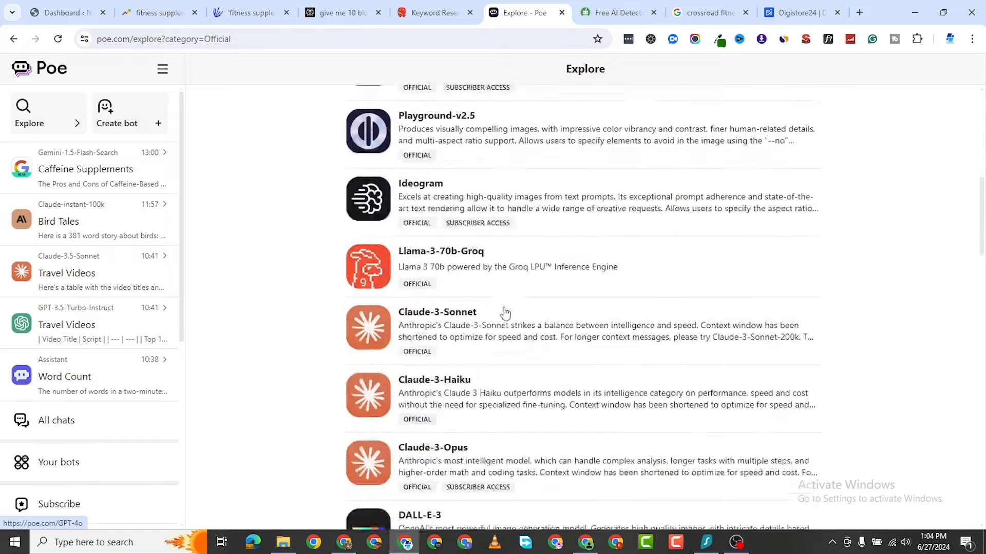
scroll(475, 349, "down", 2)
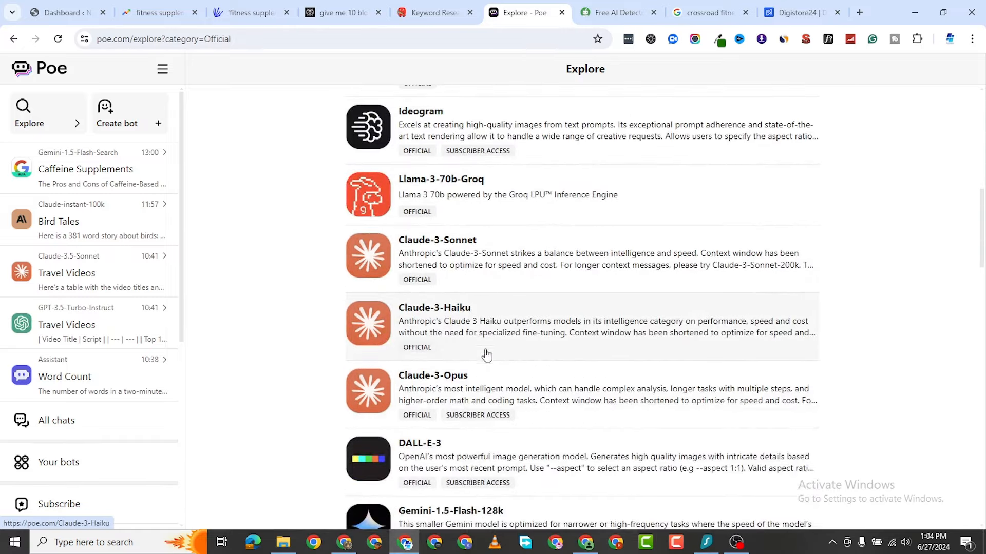
scroll(476, 354, "down", 6)
scroll(462, 352, "up", 6)
scroll(452, 359, "down", 15)
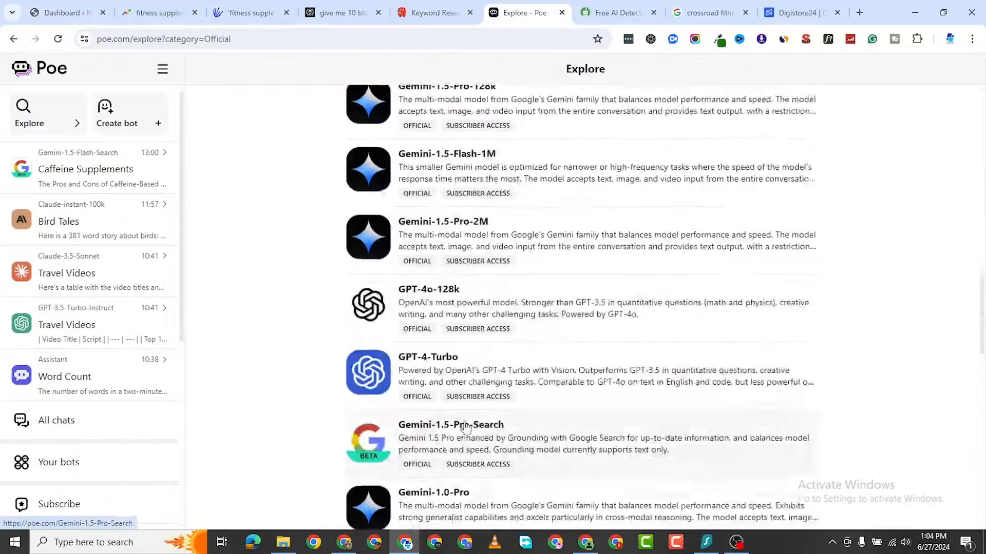
scroll(459, 402, "down", 17)
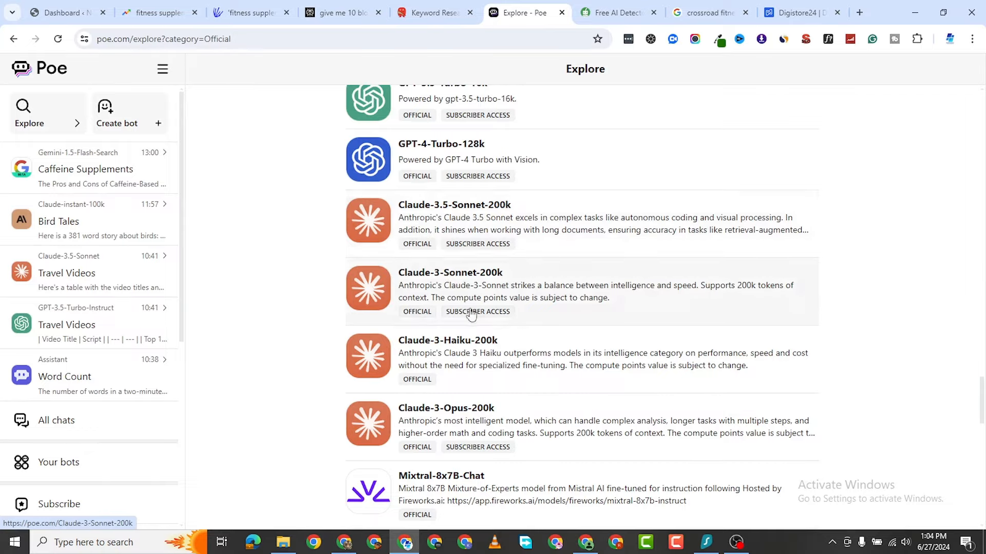
scroll(487, 354, "up", 6)
scroll(488, 382, "down", 7)
scroll(487, 383, "down", 11)
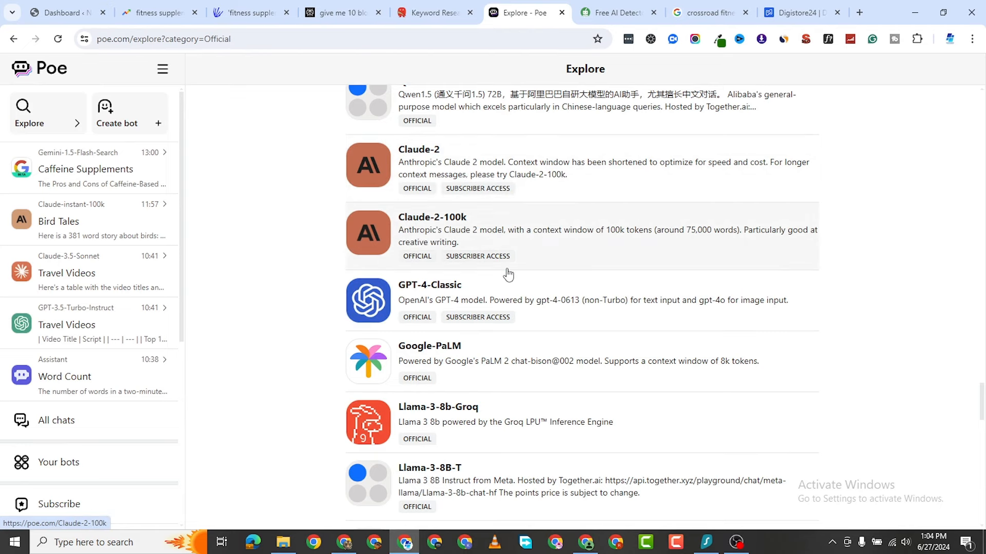
scroll(518, 211, "down", 1)
scroll(495, 218, "up", 1)
scroll(480, 413, "down", 8)
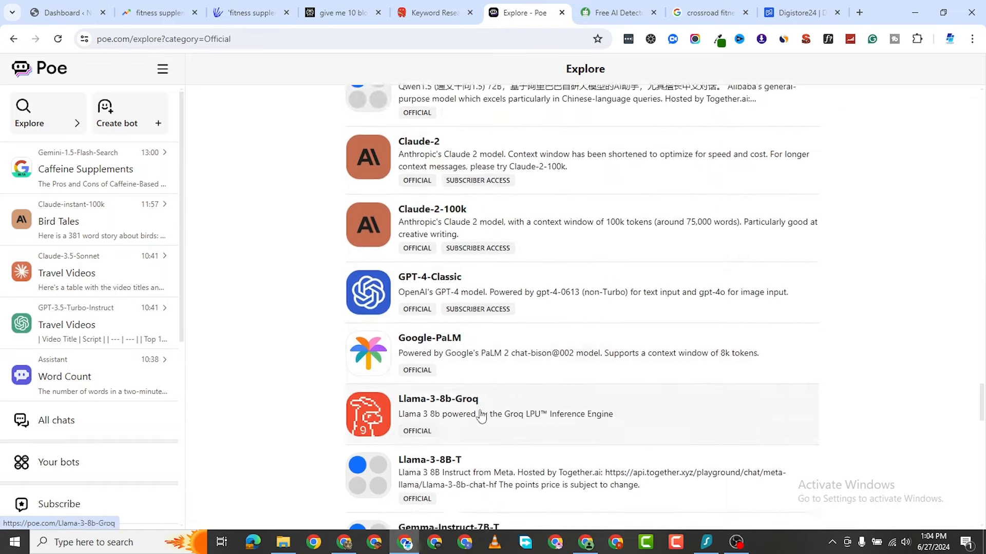
scroll(489, 419, "down", 11)
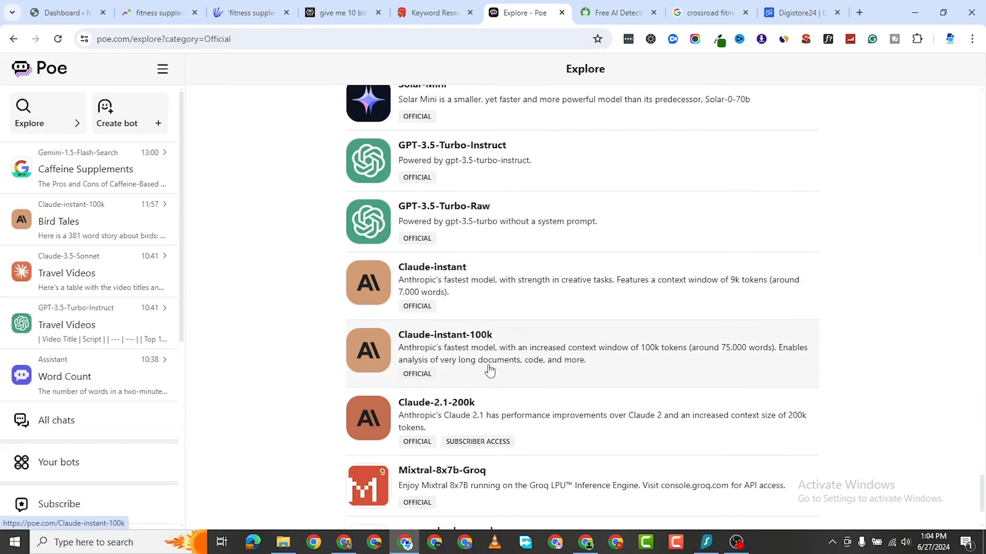
scroll(441, 400, "down", 3)
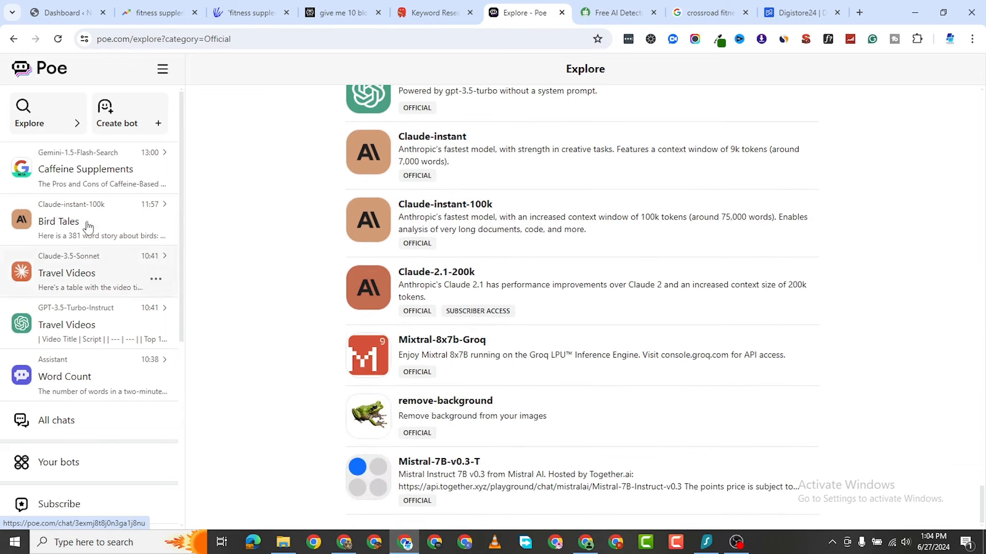
Reopen the Claude-instant-100k "Bird Tales" chat and review its prompt and the generated bird story
left_click(90, 242)
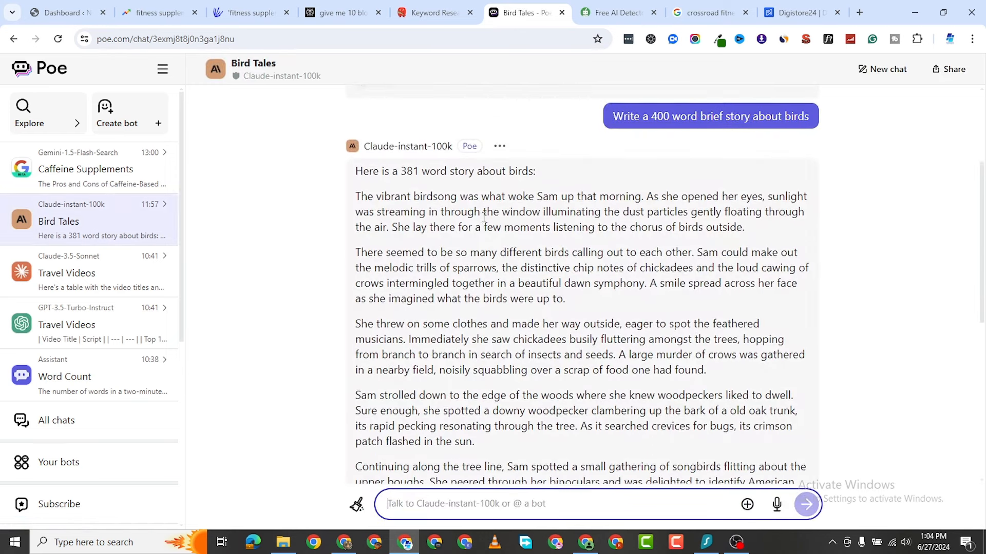
scroll(399, 192, "up", 3)
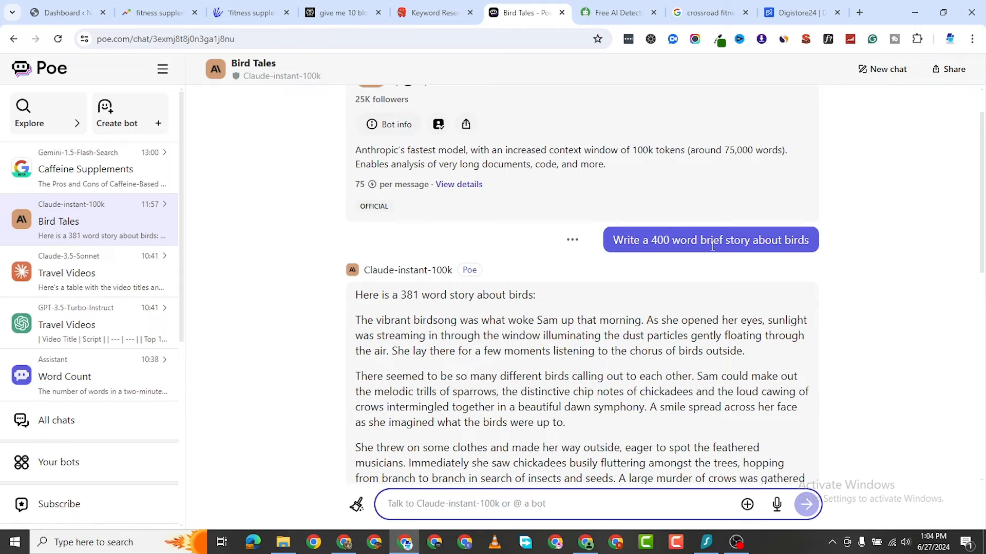
scroll(438, 318, "down", 4)
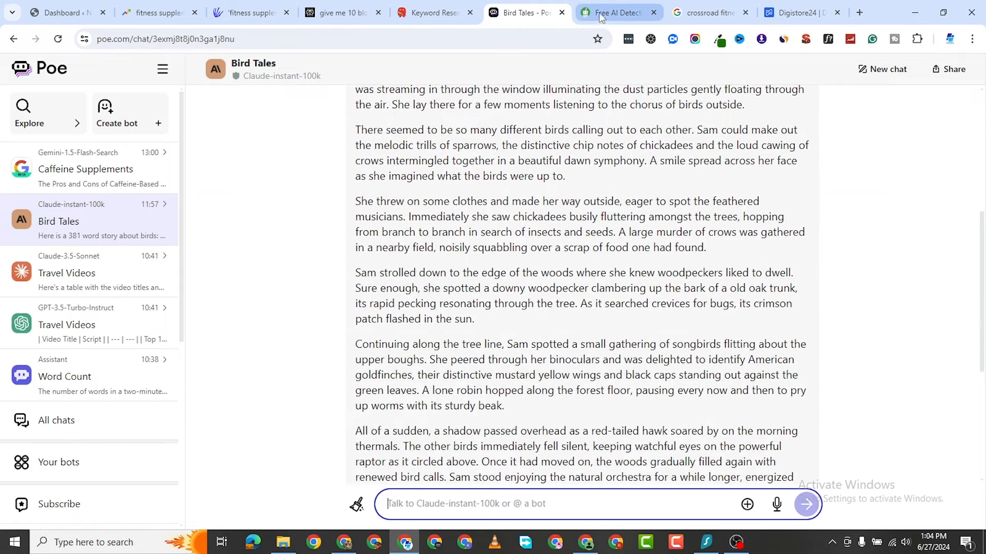
Switch to QuillBot's AI Detector and review the bird story's text alongside its AI-content analysis
left_click(616, 12)
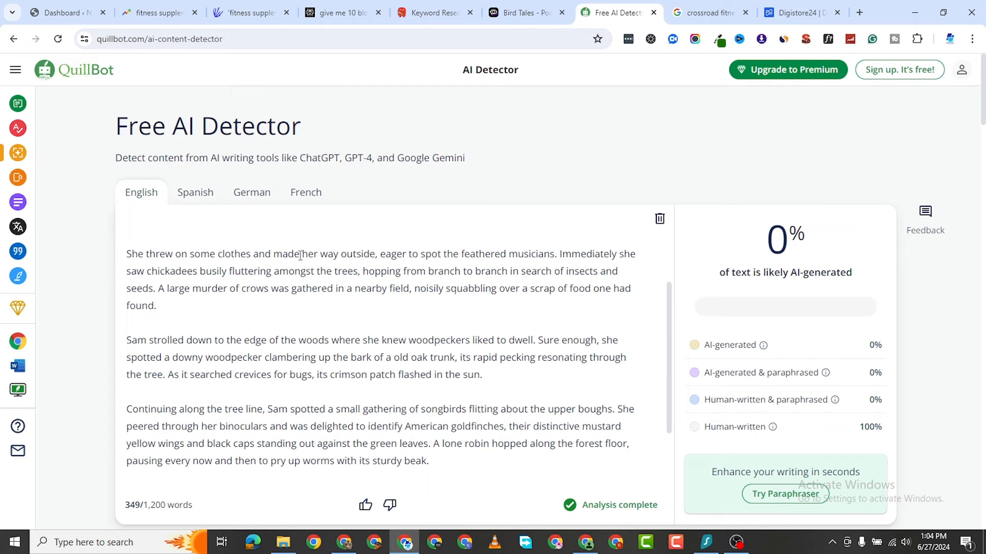
scroll(301, 256, "down", 2)
scroll(308, 240, "up", 3)
scroll(277, 267, "up", 2)
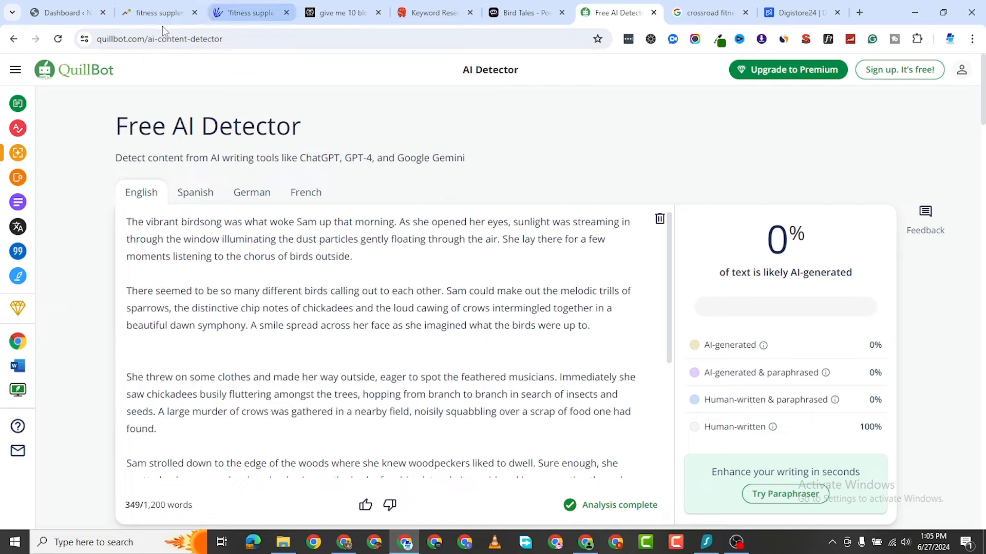
Compare the bird story in the Poe chat with the full text and analysis in QuillBot's AI Detector
left_click(521, 13)
scroll(437, 165, "up", 2)
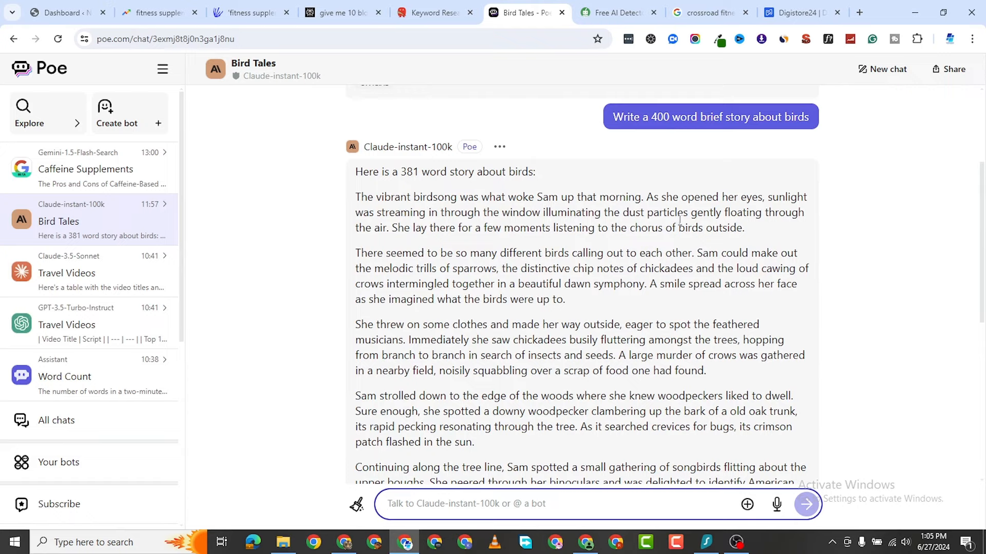
left_click(605, 13)
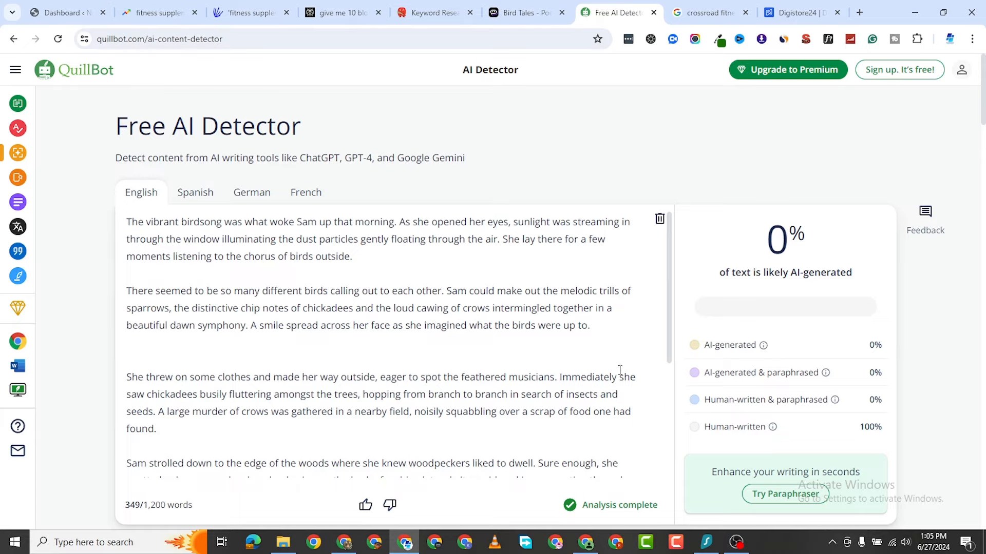
scroll(624, 366, "down", 10)
scroll(535, 205, "up", 4)
scroll(543, 286, "up", 8)
scroll(471, 322, "down", 3)
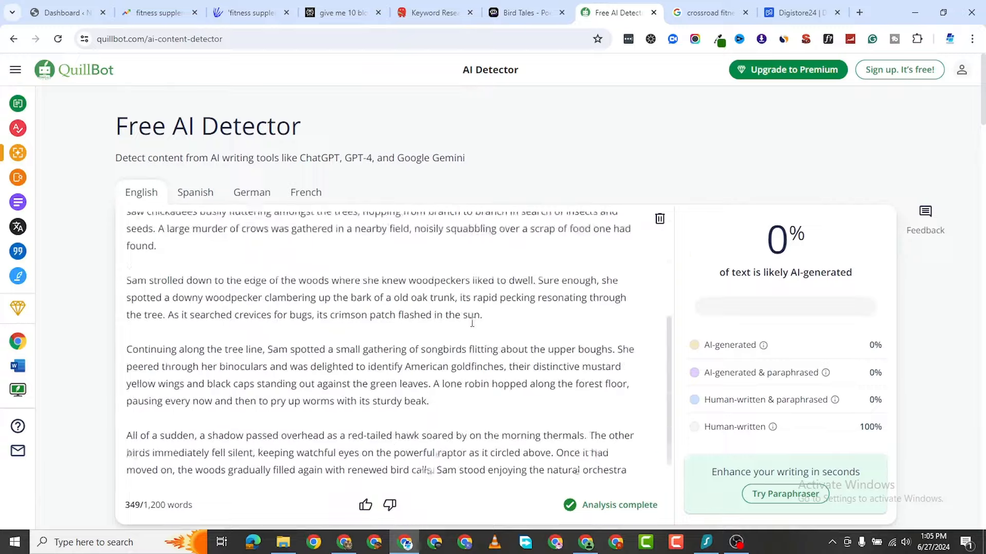
scroll(471, 321, "down", 5)
scroll(692, 334, "up", 5)
scroll(519, 369, "up", 5)
scroll(521, 368, "down", 5)
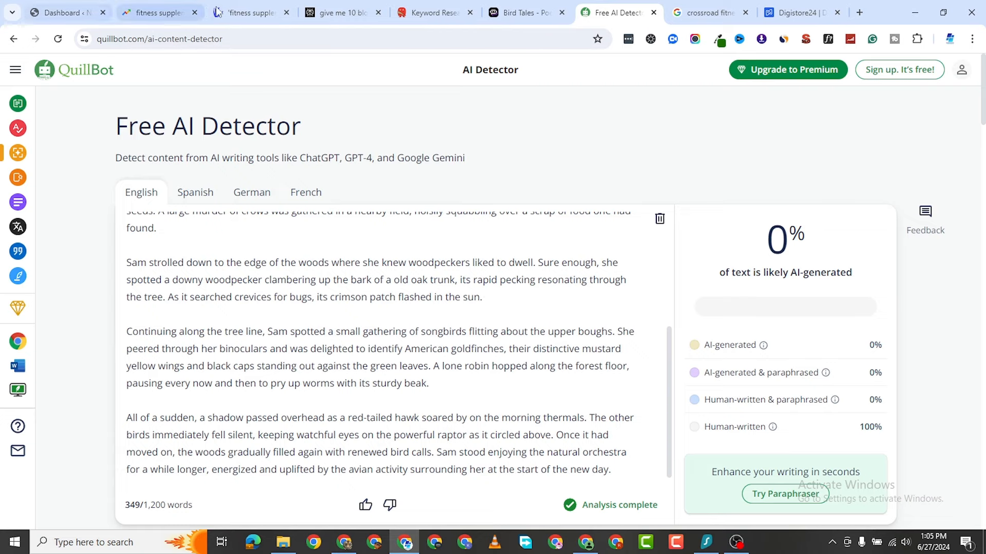
Return to Poe and copy the prompt "Write a 400 word brief story about birds" from the Claude-instant-100k chat
left_click(519, 12)
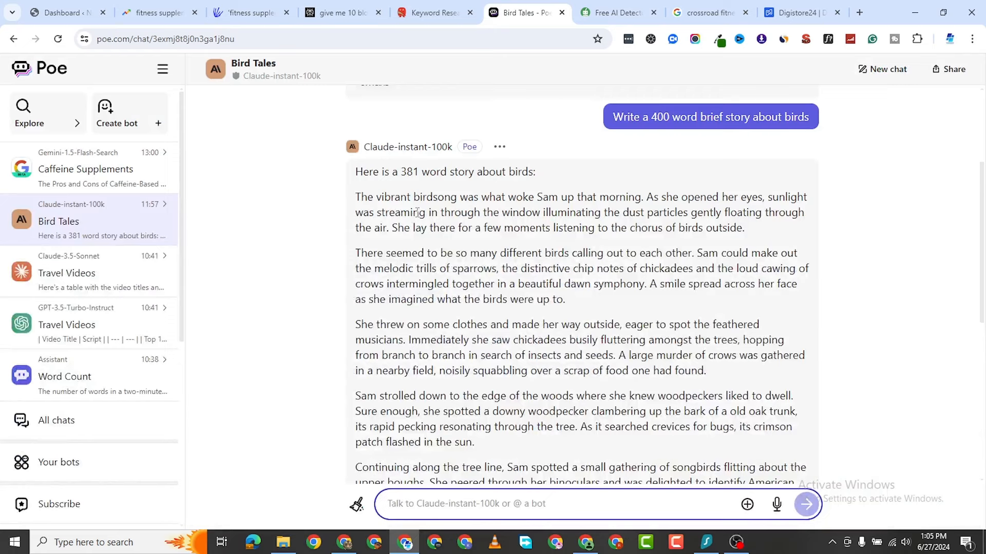
scroll(565, 231, "up", 2)
triple_click(713, 239)
right_click(713, 239)
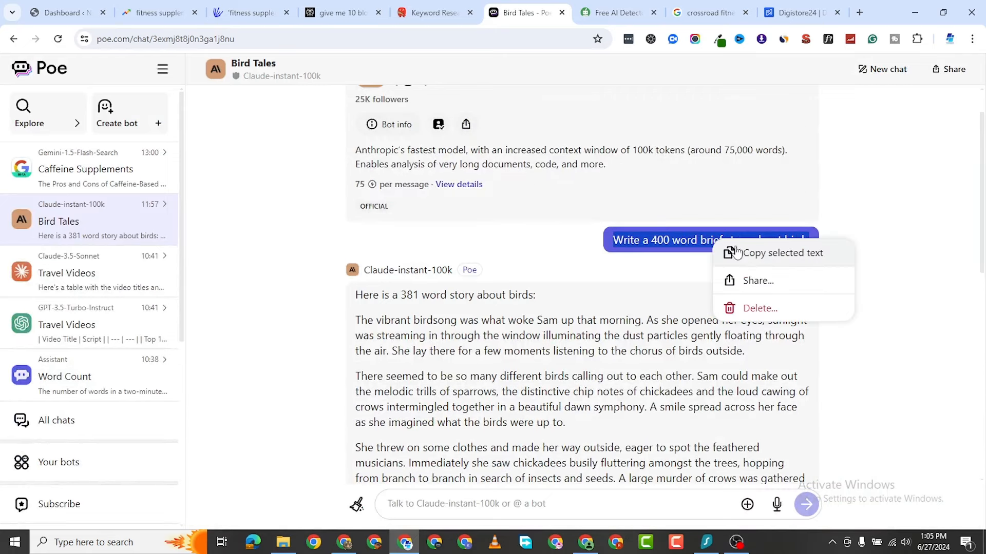
left_click(753, 256)
Find GPT-3.5-Turbo among Poe's official bots and open a new chat with it
left_click(82, 121)
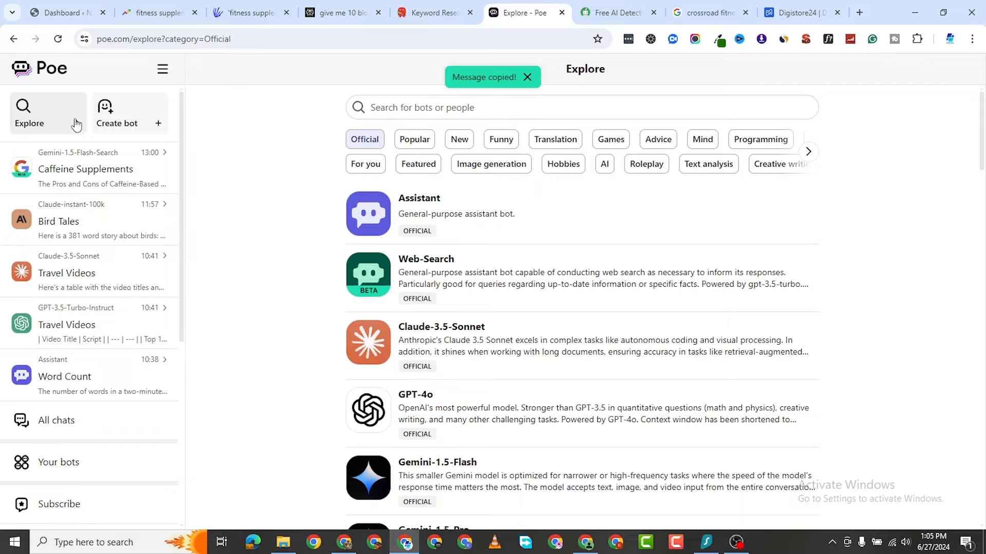
scroll(418, 308, "down", 2)
scroll(418, 308, "down", 20)
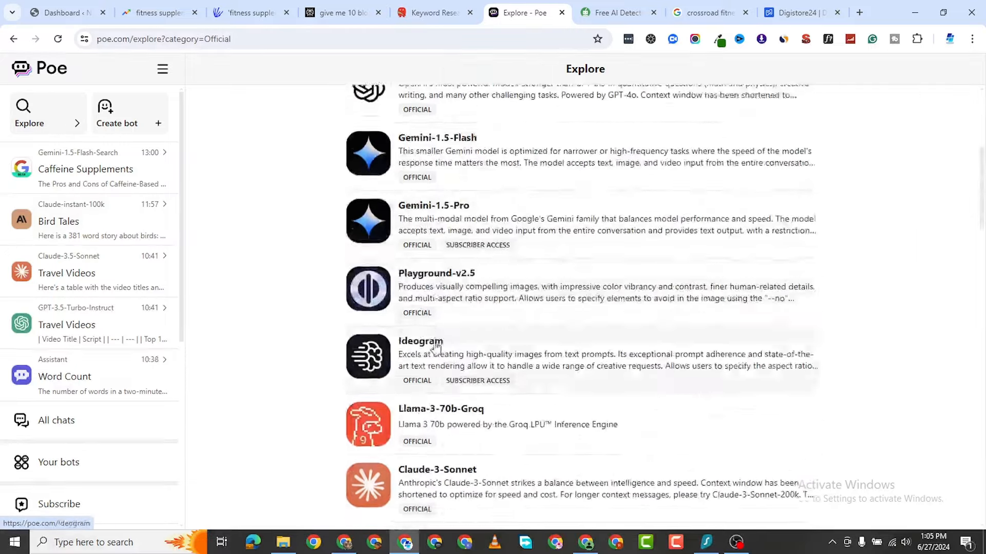
scroll(457, 363, "down", 20)
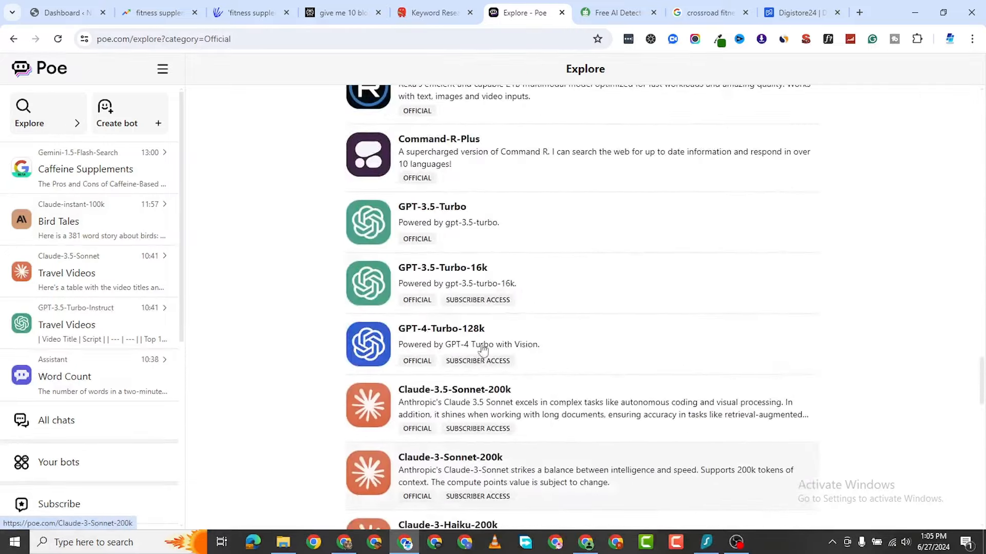
left_click(462, 223)
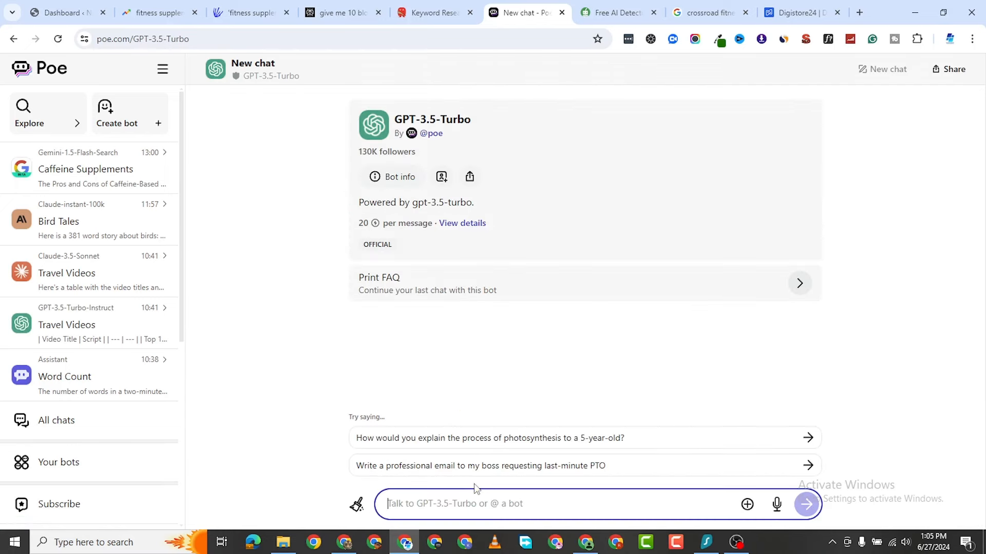
Paste the copied prompt "Write a 400 word brief story about birds" into the GPT-3.5-Turbo chat and send it
right_click(427, 499)
left_click(468, 322)
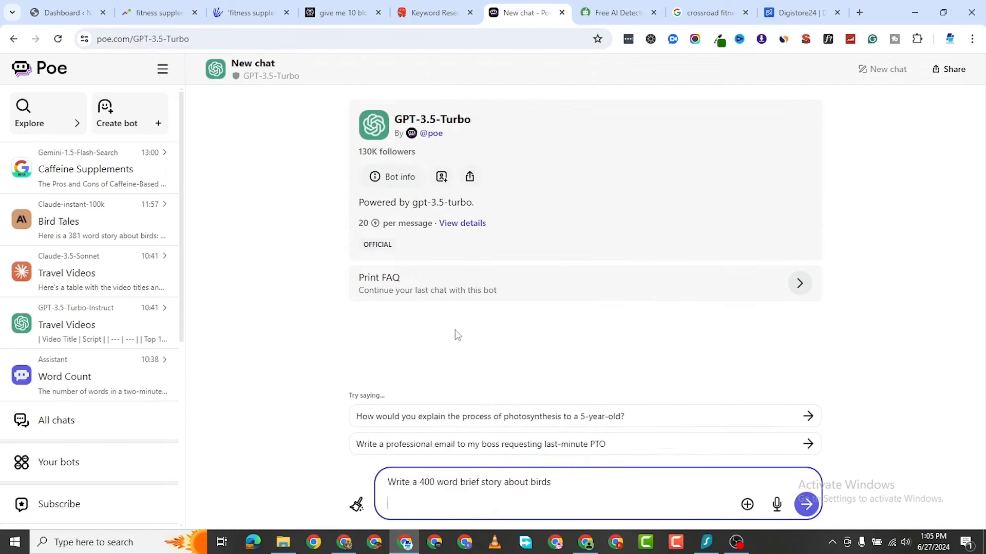
left_click(806, 505)
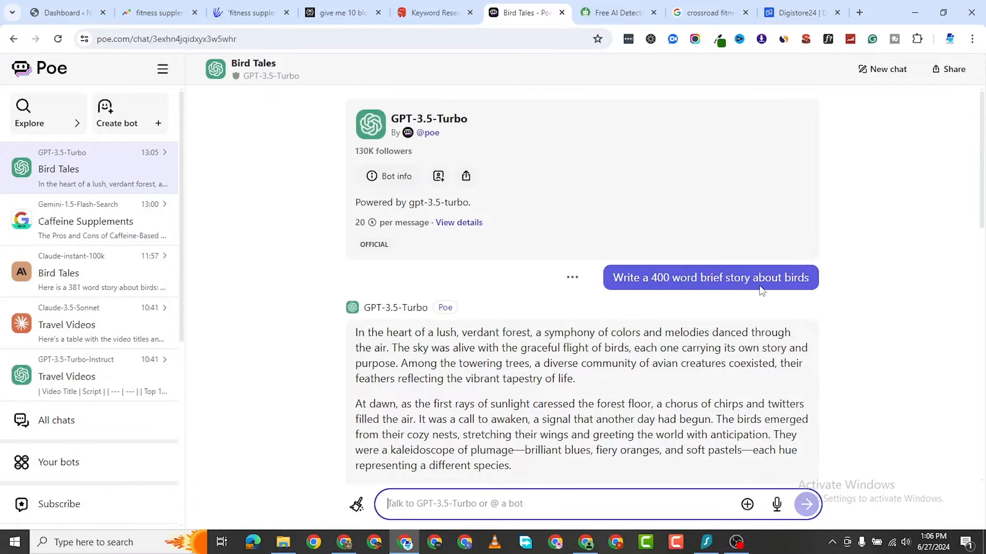
Look through the bird story generated by GPT-3.5-Turbo from beginning to end and return to its opening paragraph
scroll(636, 277, "down", 12)
scroll(473, 351, "down", 4)
scroll(473, 351, "up", 15)
scroll(360, 215, "up", 2)
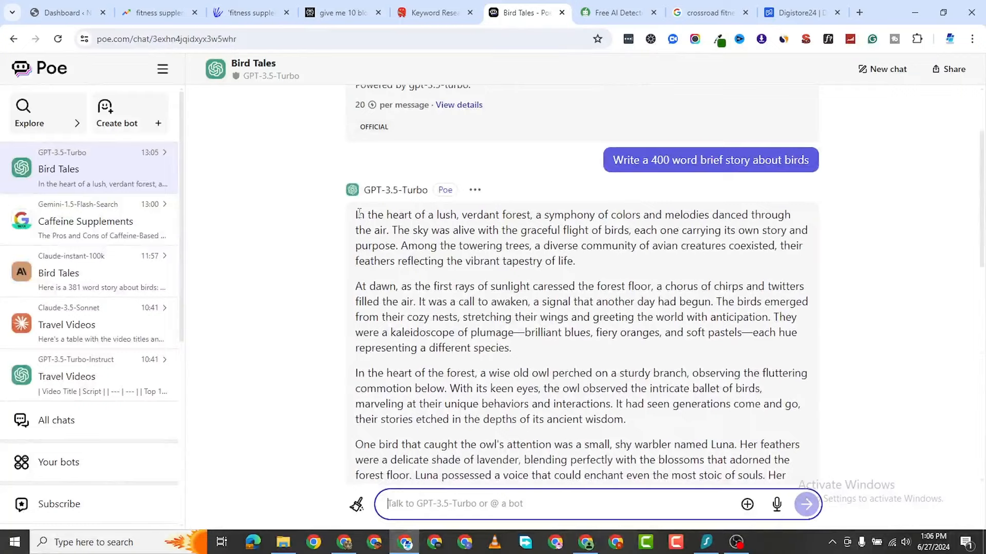
Copy the first three paragraphs of GPT-3.5-Turbo's bird story and switch to QuillBot's AI Detector
left_click_drag(358, 219, 805, 424)
right_click(482, 292)
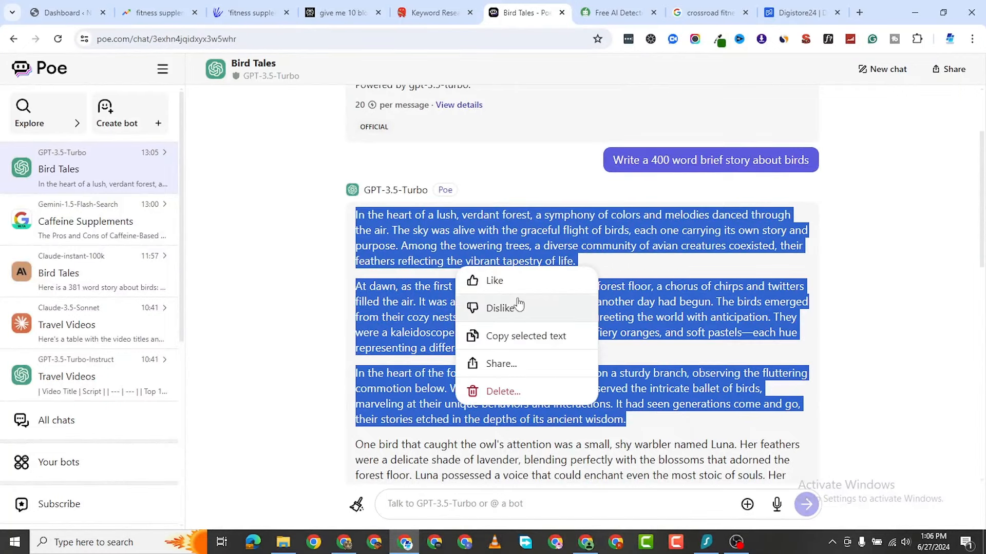
left_click(529, 335)
left_click(598, 14)
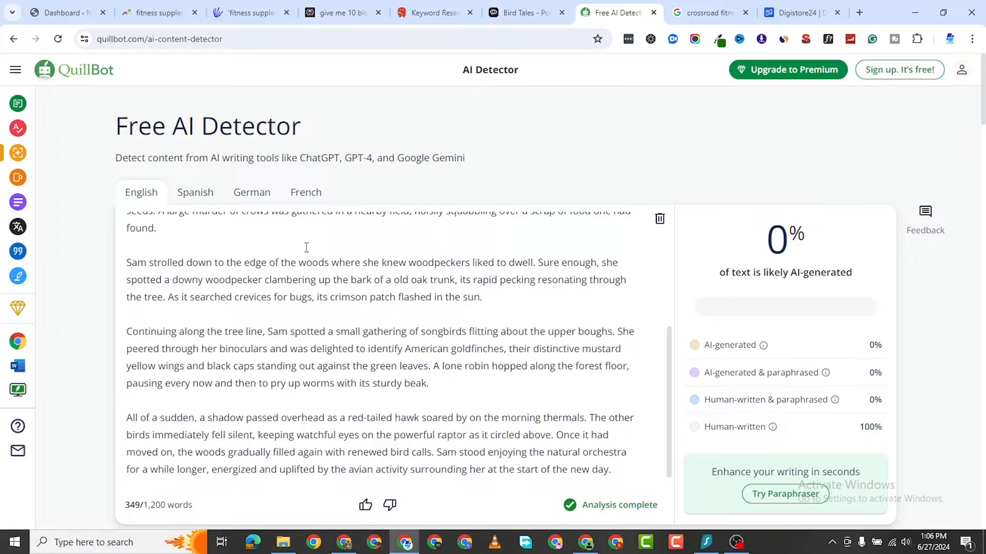
Clear the previous story from the AI Detector, paste the copied GPT-3.5-Turbo paragraphs and analyze them
scroll(260, 214, "down", 5)
scroll(259, 215, "up", 10)
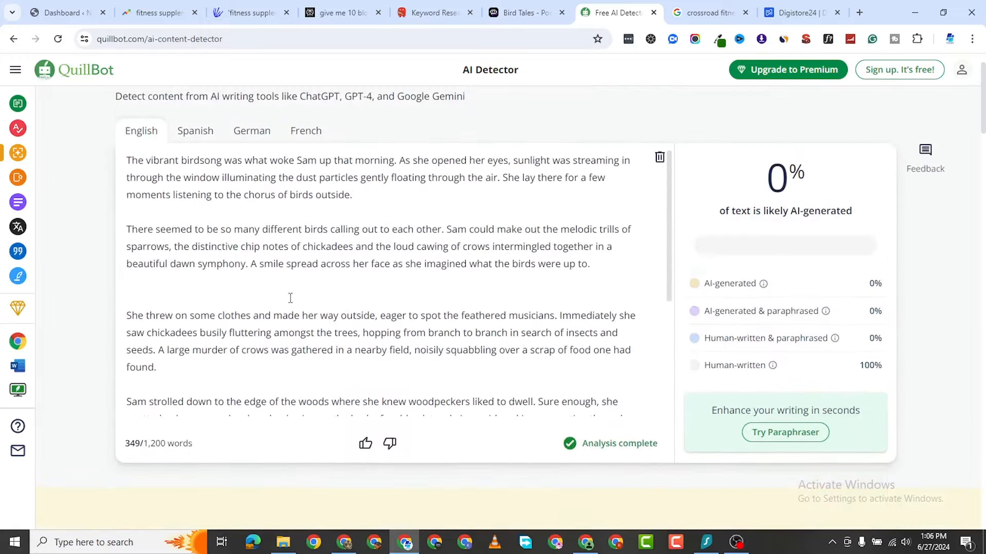
scroll(390, 334, "down", 3)
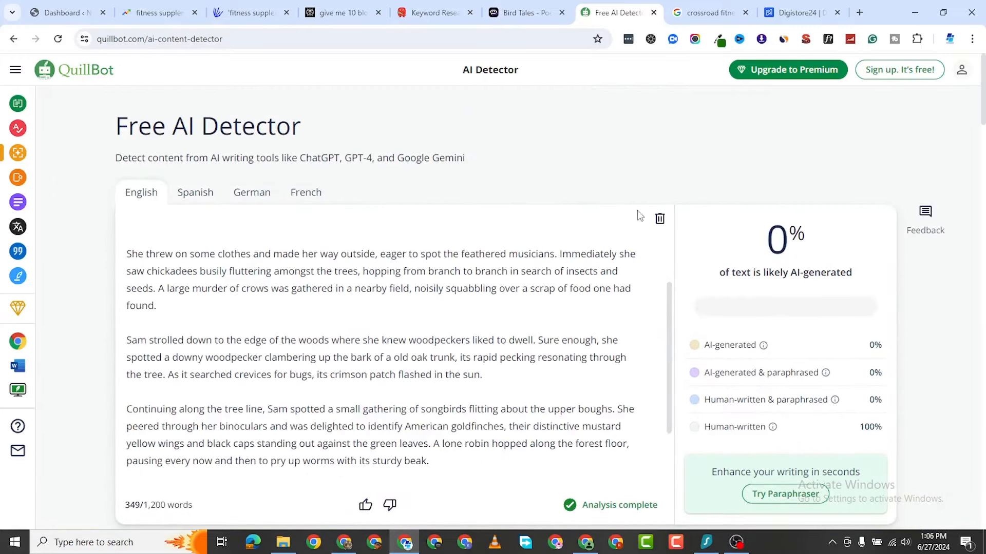
left_click(660, 218)
left_click(582, 339)
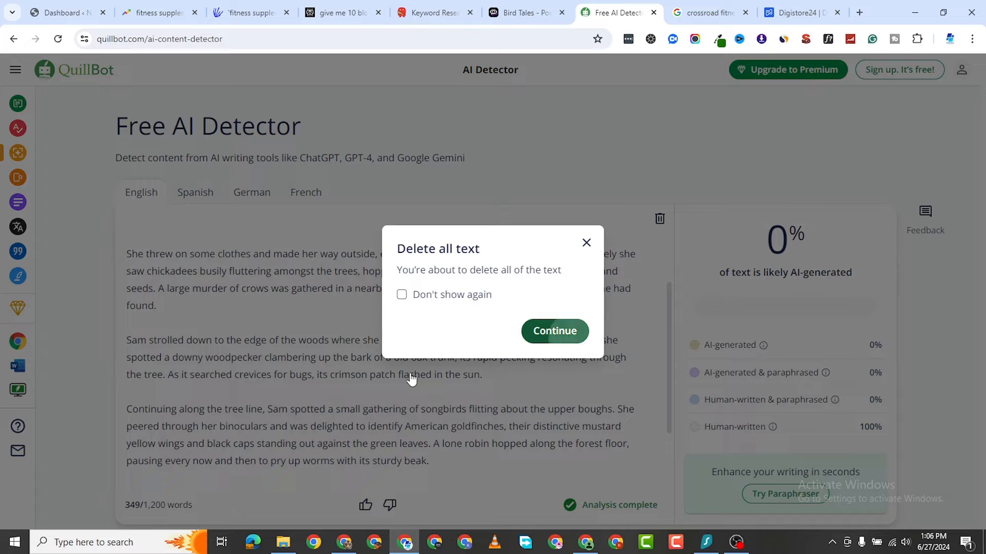
right_click(143, 227)
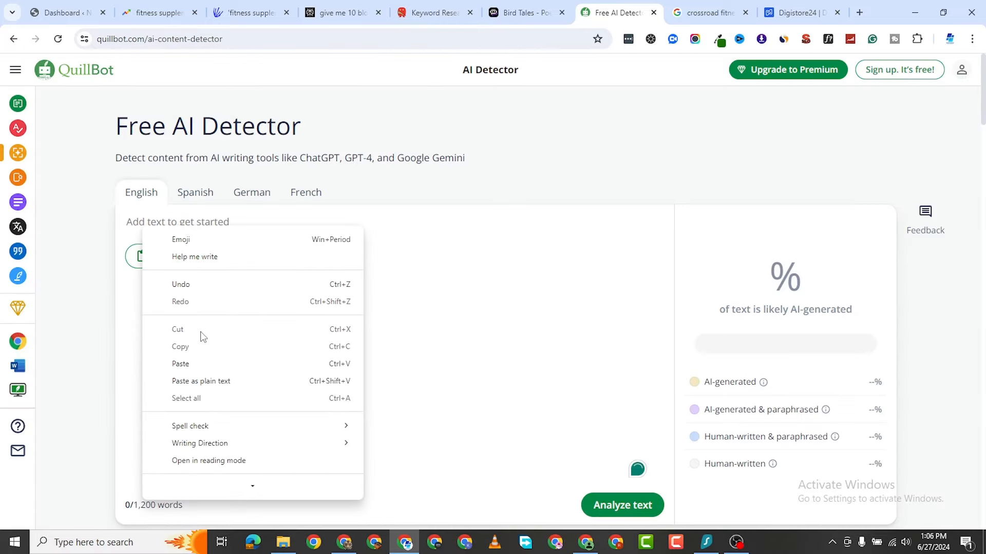
left_click(203, 359)
left_click(622, 505)
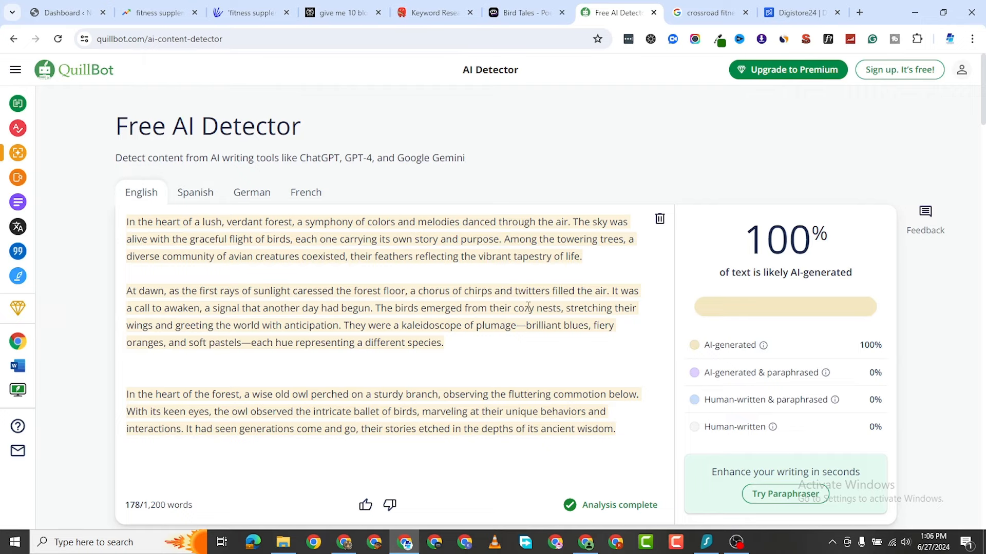
Return to Poe and copy the title and Introduction section of the outline in the Gemini-1.5-Flash-Search "Caffeine Supplements" chat
left_click(521, 13)
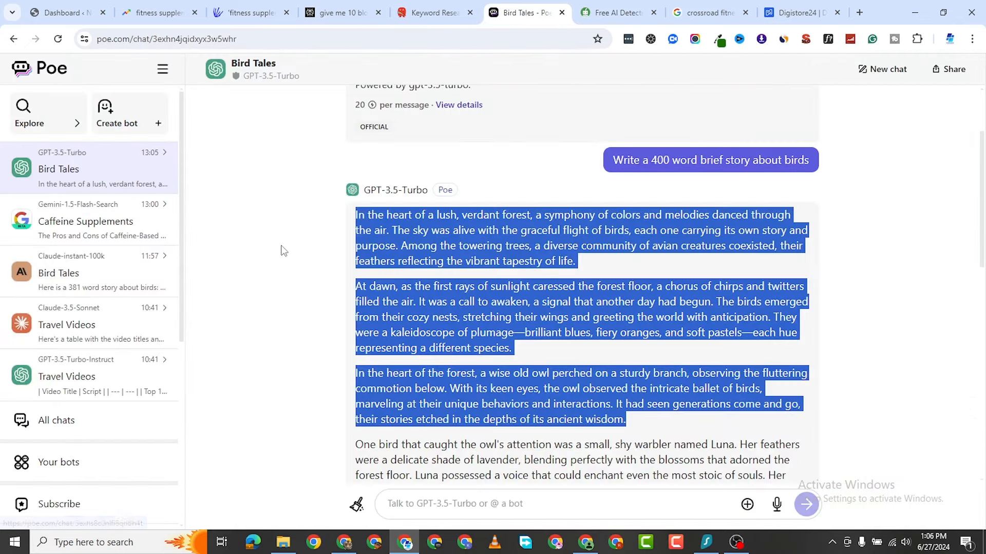
left_click(82, 277)
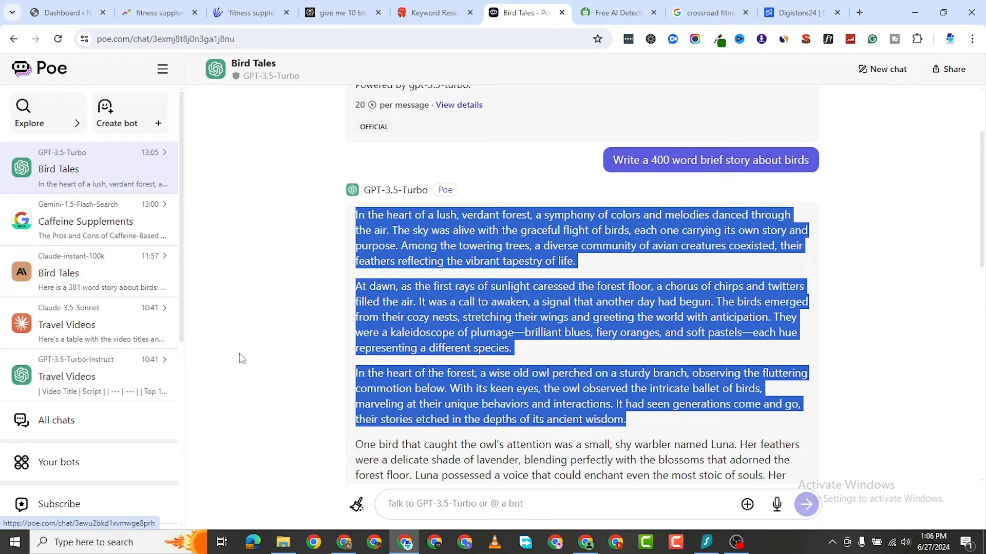
left_click(84, 221)
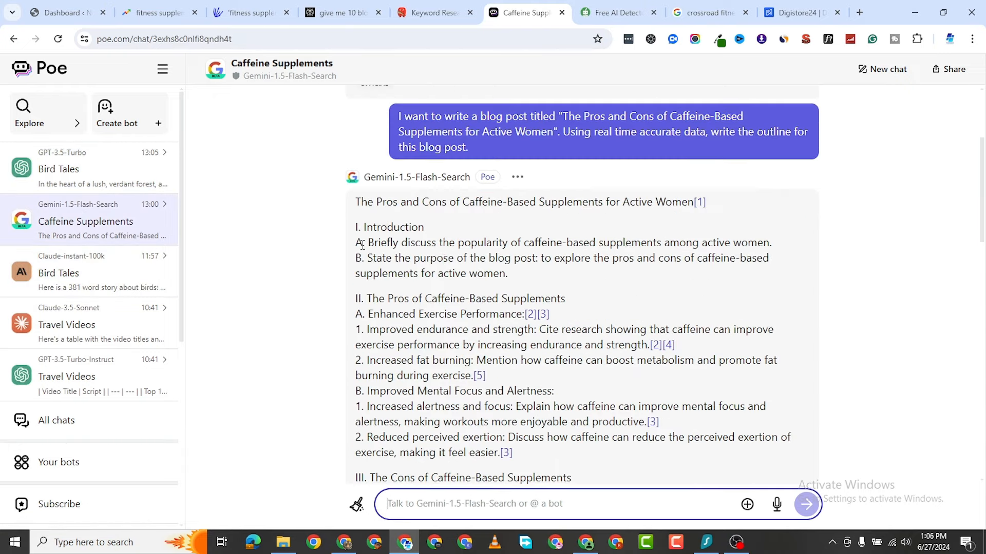
left_click_drag(356, 202, 662, 273)
right_click(510, 198)
left_click(577, 265)
In the Claude-instant-100k chat, draft a prompt quoting the copied outline section, followed by "That is the introduction for blog post titled" and an opening quotation mark
left_click(89, 287)
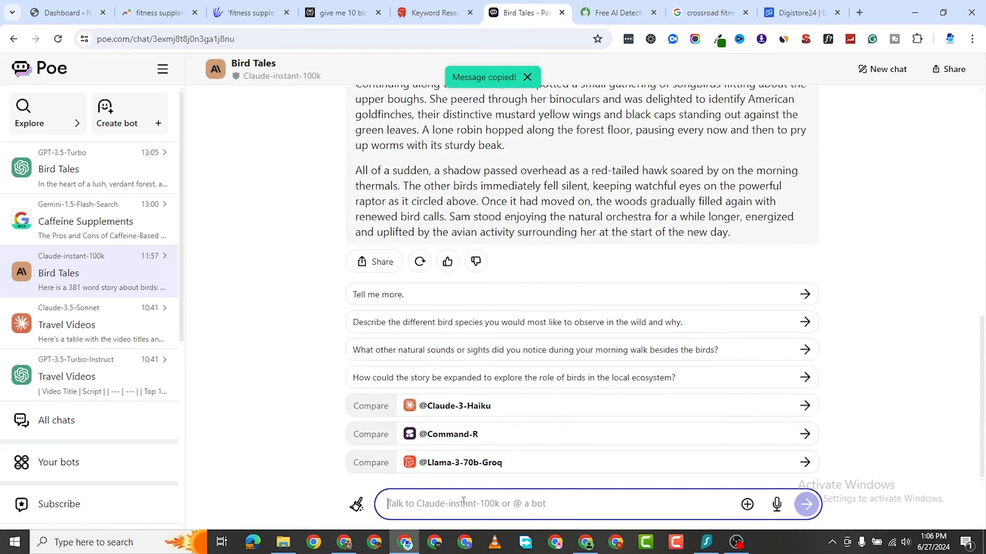
type("\"")
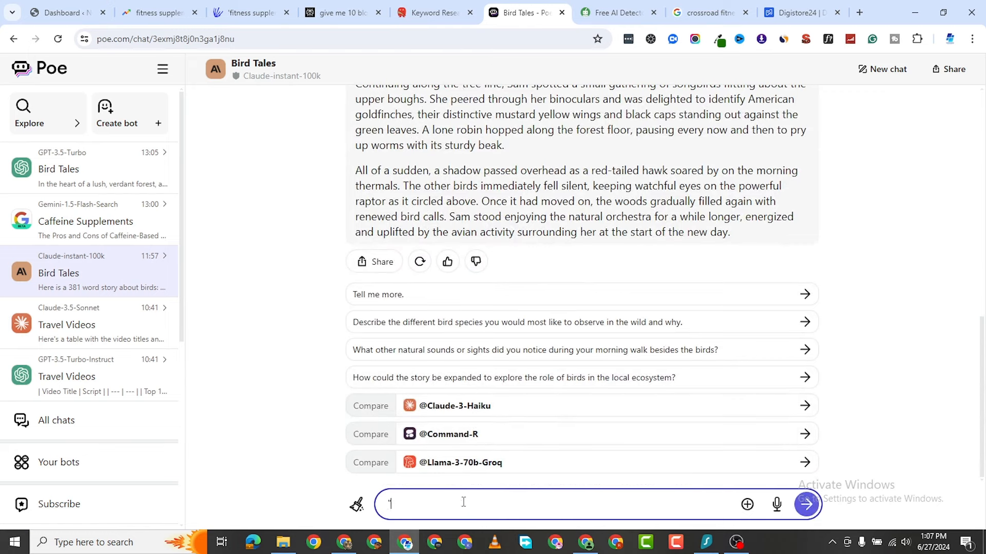
key("ctrl+v")
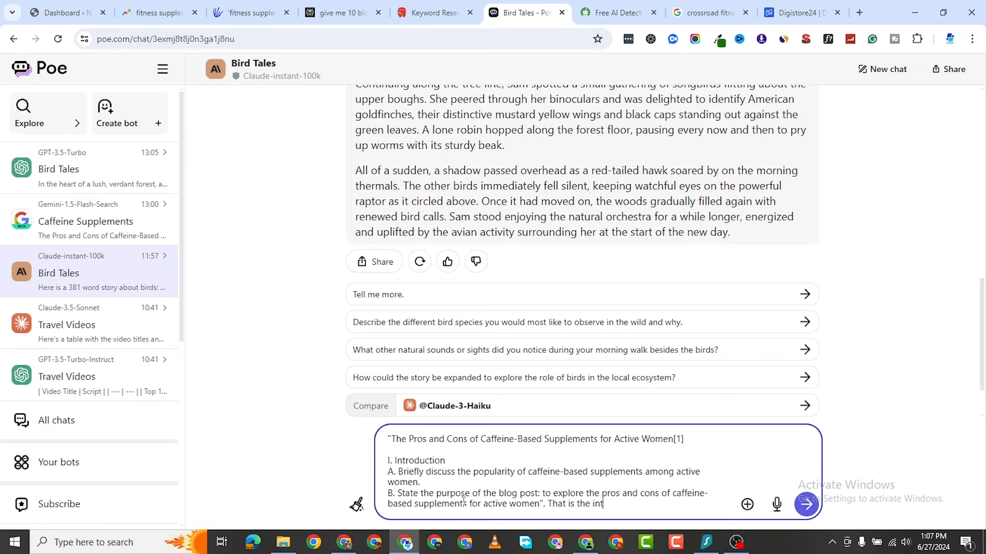
type("for  blog post titled ")
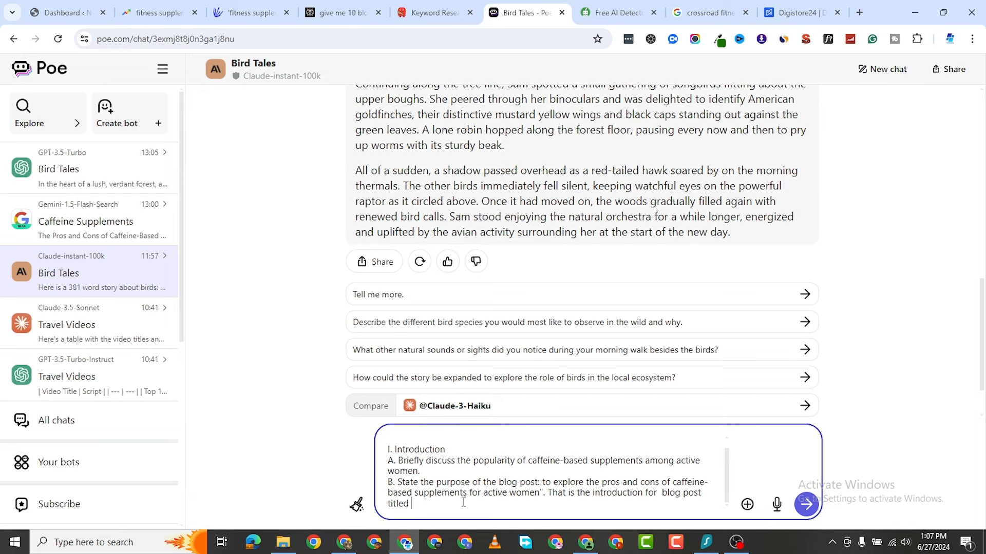
type("\"")
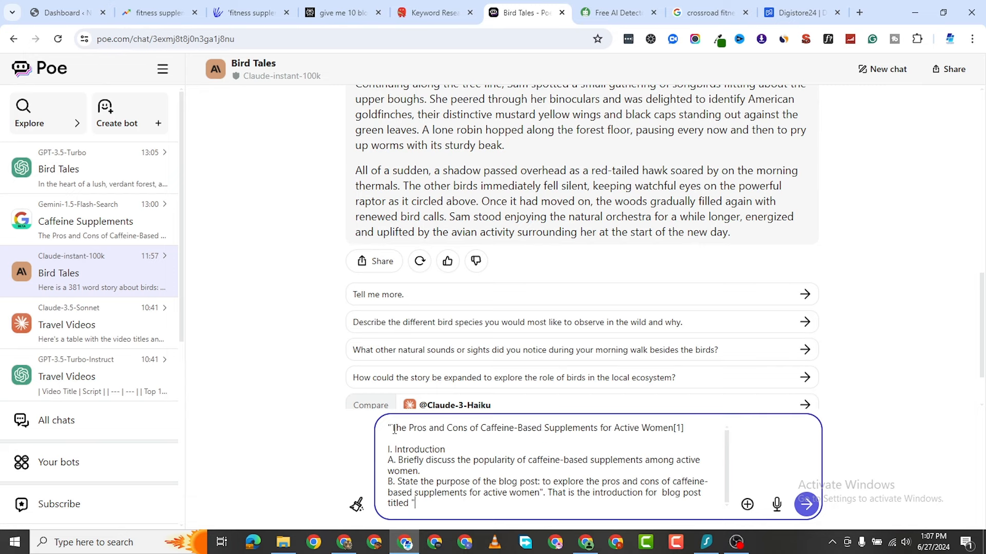
Add the title "The Pros and Cons of Caffeine-Based Supplements for Active Women" from the quoted outline, followed by "Using this, write the"
left_click_drag(392, 427, 674, 428)
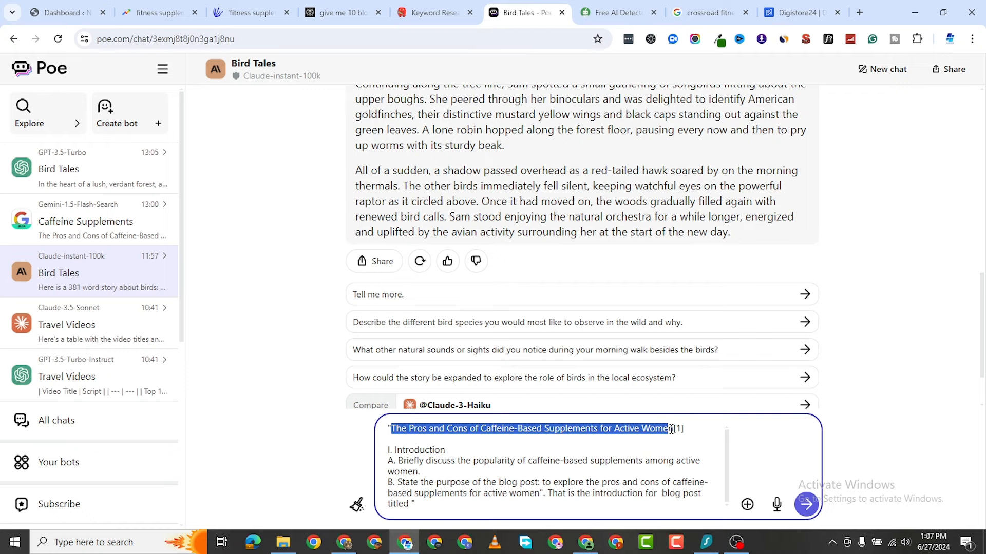
right_click(668, 430)
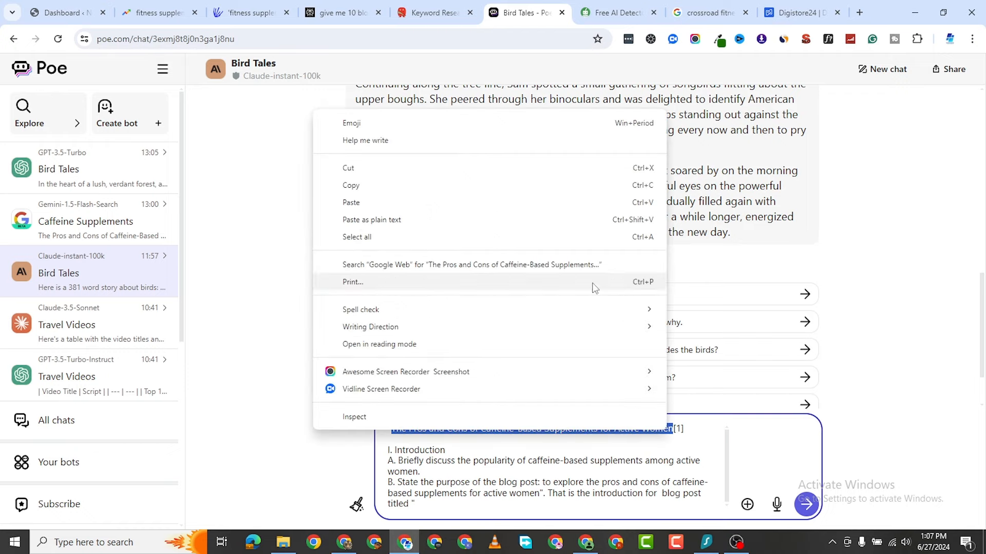
left_click(353, 186)
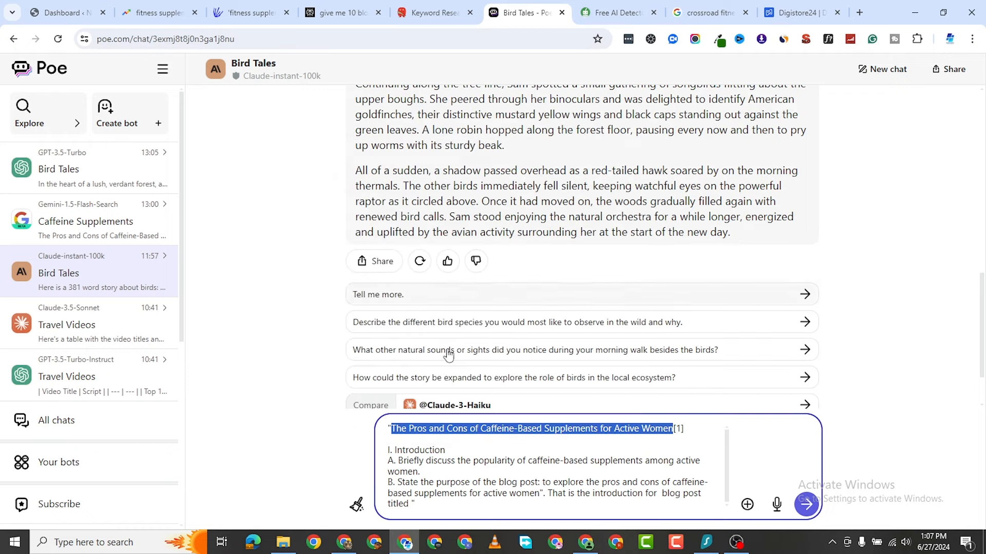
left_click(428, 505)
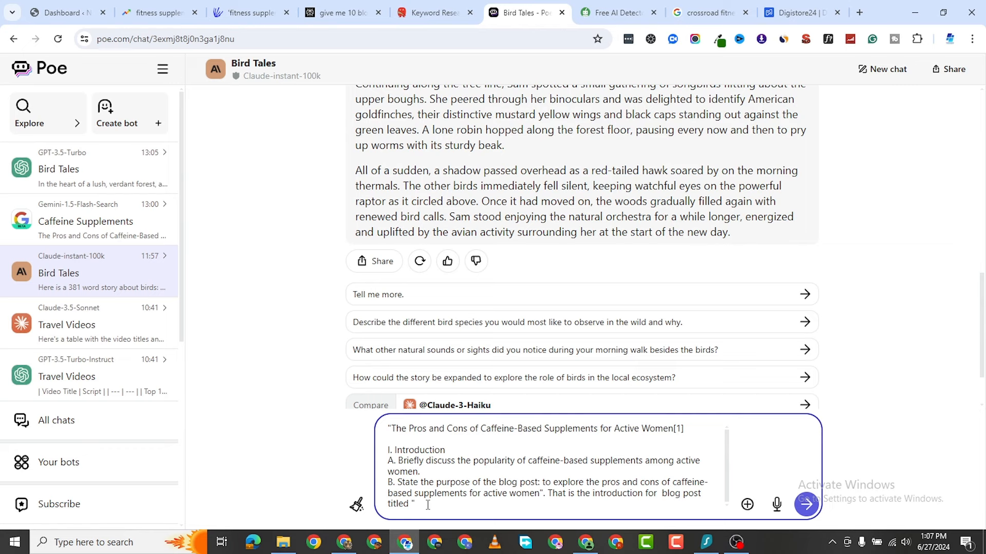
key("ctrl+v")
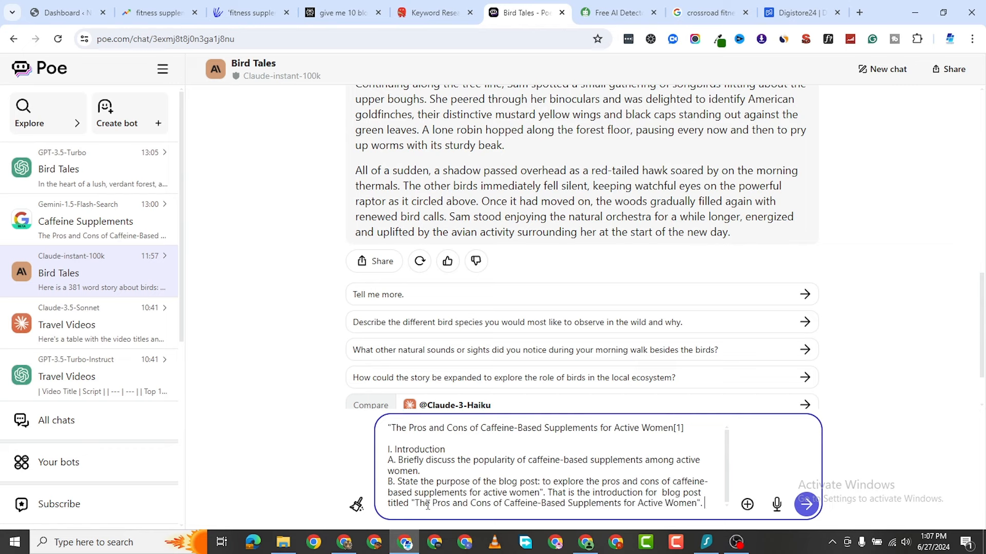
type("\". Using thi")
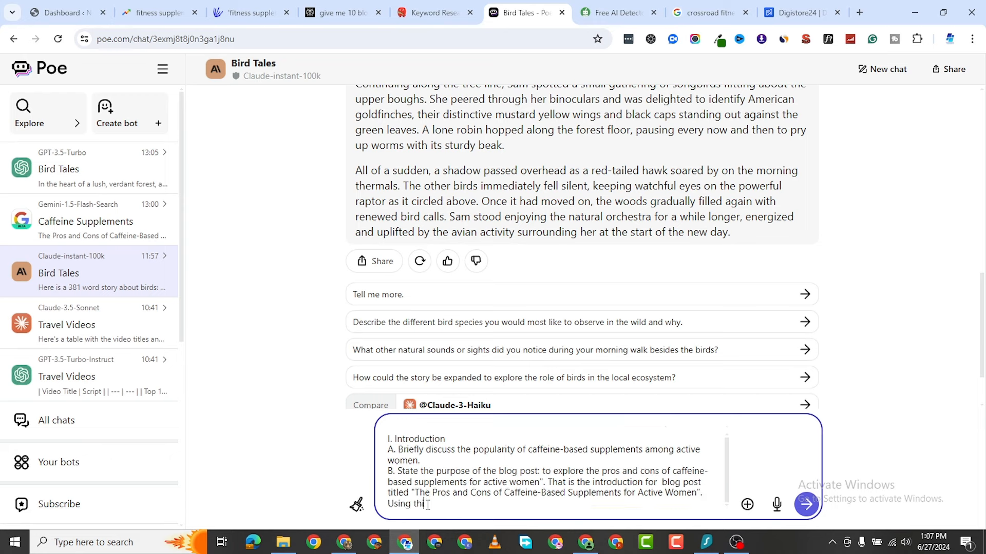
type("s, w")
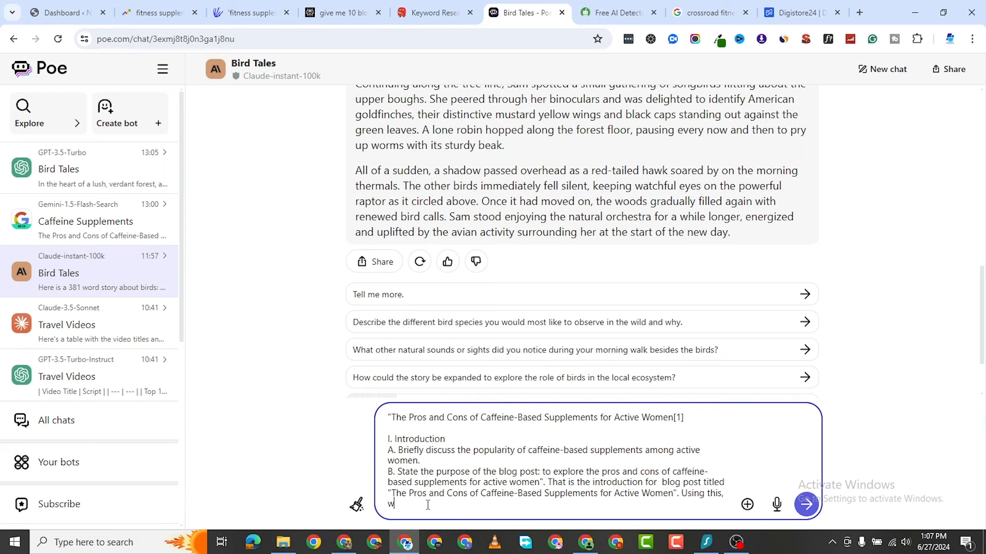
type("rite the")
Insert "outline for the" before "introduction" in the prompt sentence that describes the quoted section
type("ou")
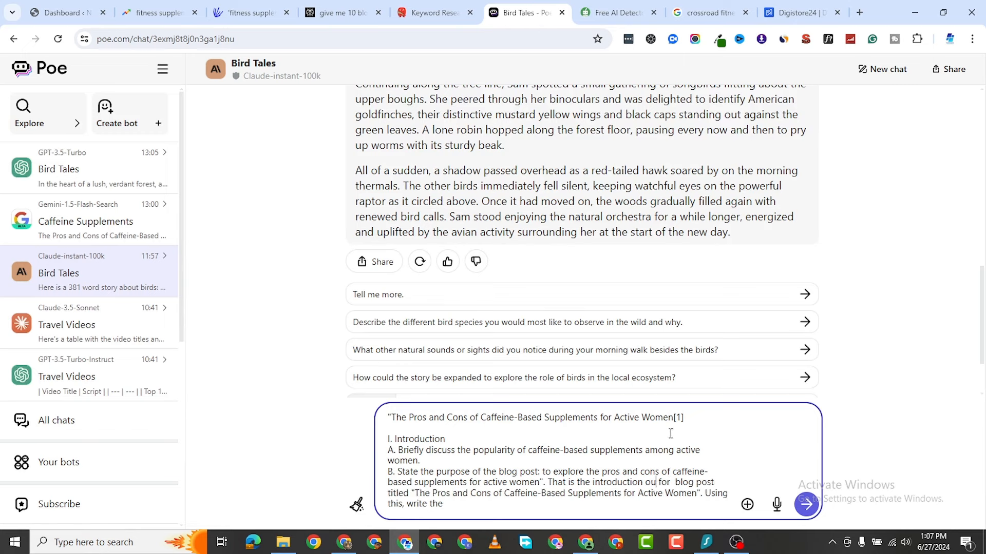
key("BackSpace")
key("BackSpace")
key("BackSpace")
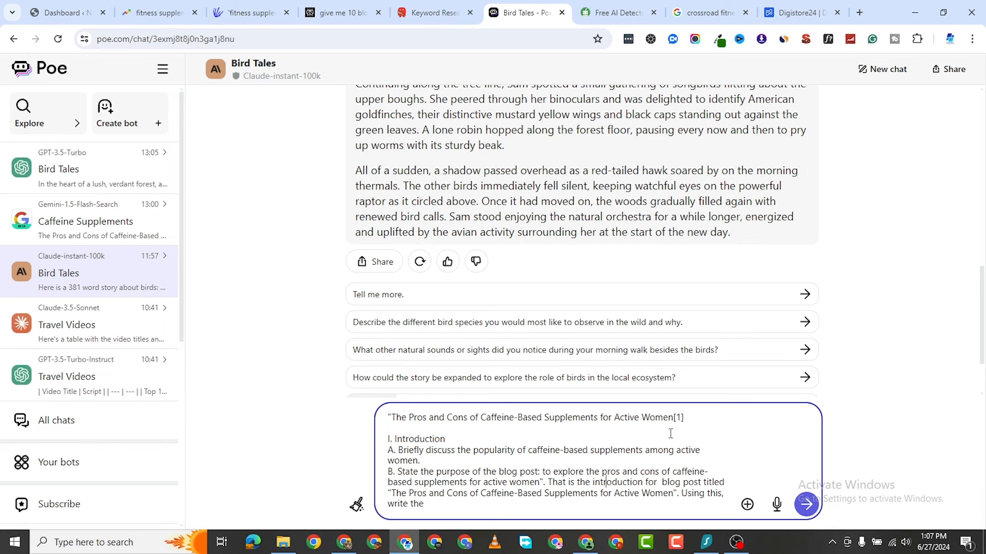
key("ctrl+Left")
type("outline ")
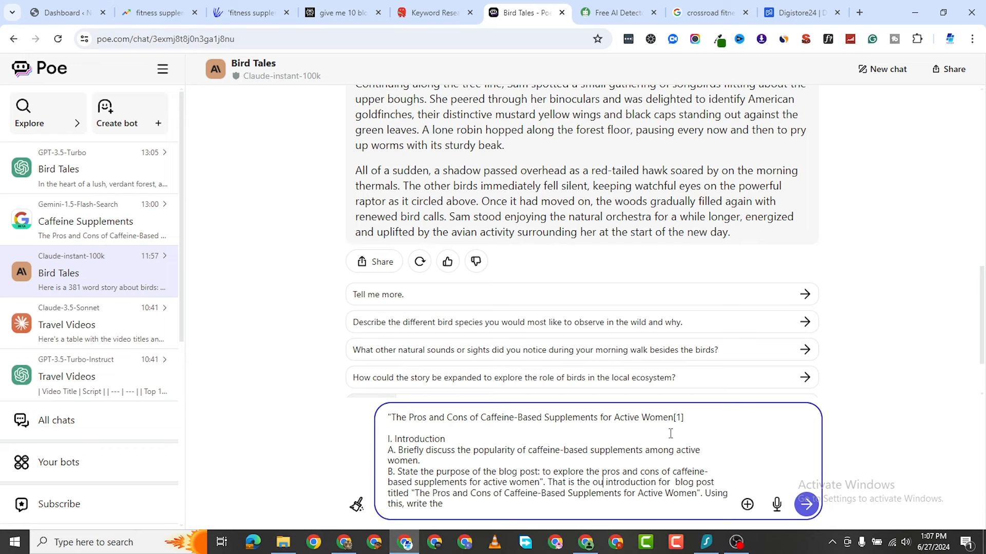
type(" for the")
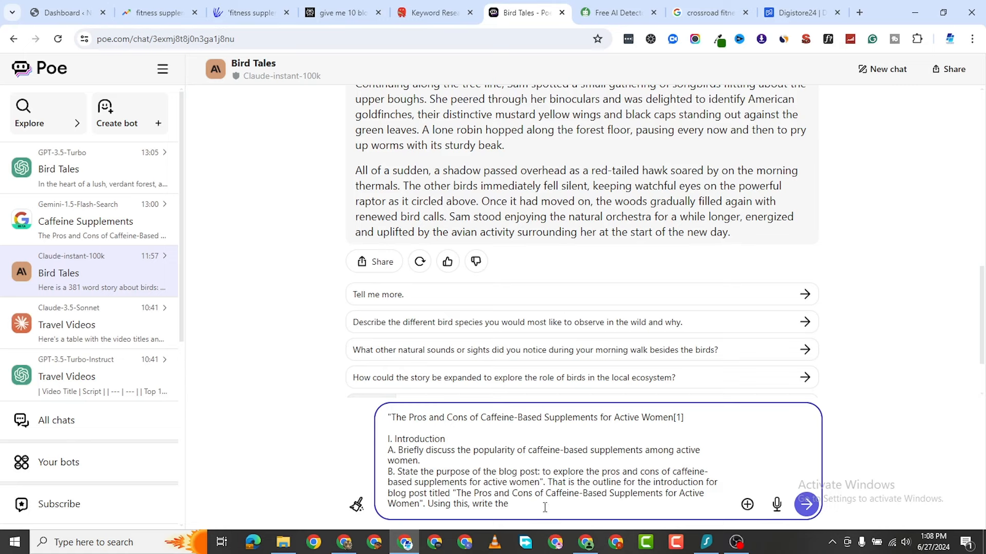
Replace the final "the" in the prompt with "a 200 word braod introduction for this article"
key("BackSpace")
key("BackSpace")
type("2")
type("00 word")
type(" praod")
type(" intordu")
type("ction")
key("BackSpace")
key("BackSpace")
key("BackSpace")
key("BackSpace")
key("BackSpace")
key("BackSpace")
key("BackSpace")
key("BackSpace")
key("BackSpace")
type("roduction for ti")
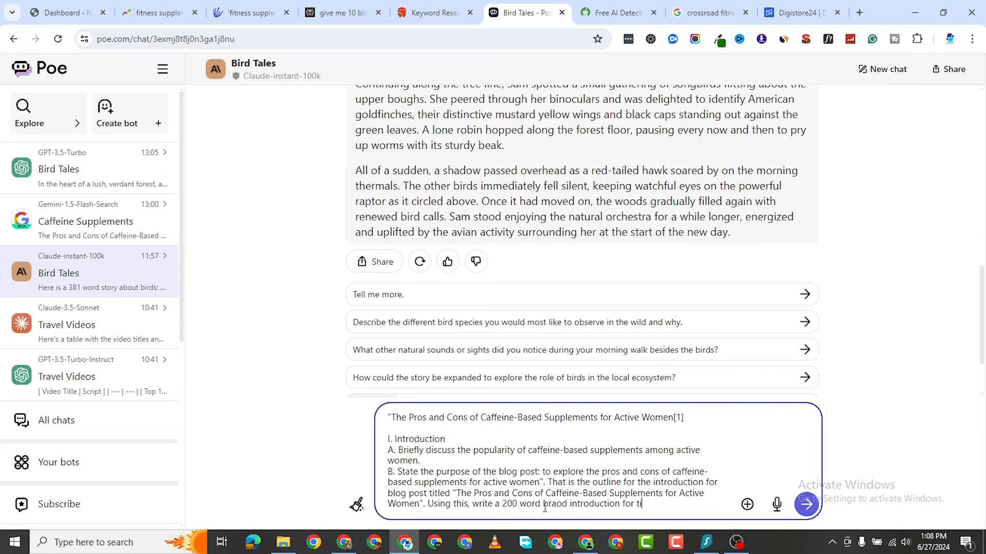
type("s his articl")
Append the instruction "Make sure to use the focus keyword" with the keyword "supplements for women"
type("e. Make")
type(" sure to")
type(" use the")
type(" k")
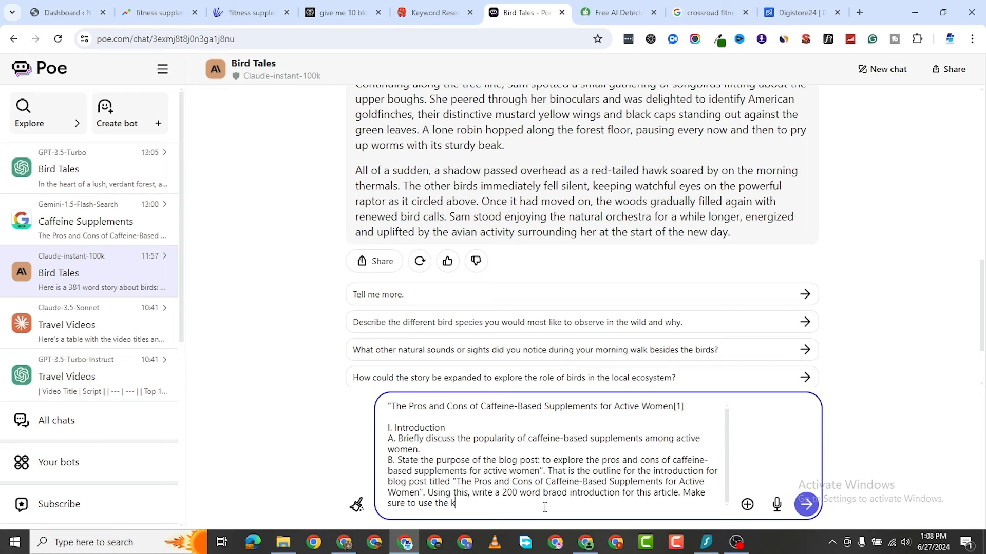
key("BackSpace")
type("focus keyword \"supplements for women")
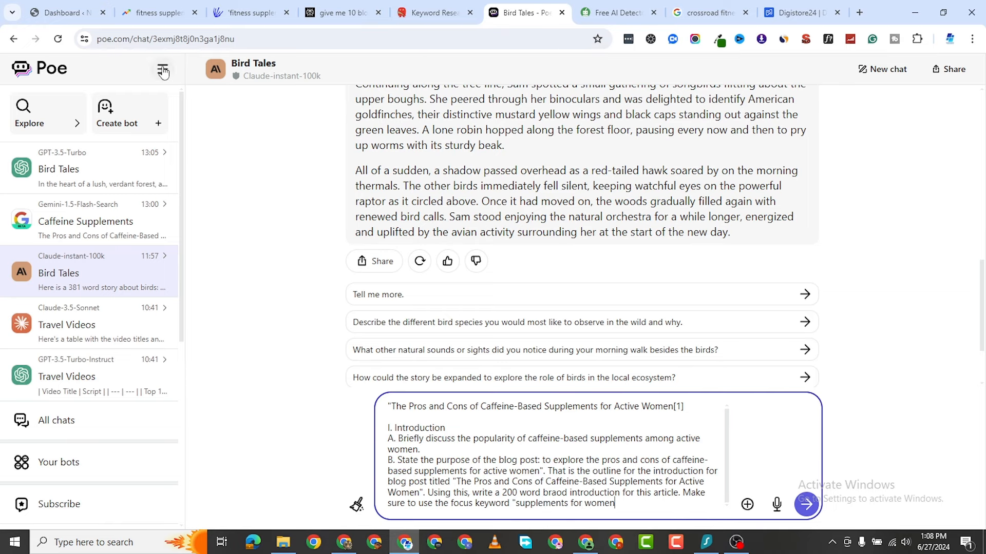
Check the Google Trends and keyword research pages, return to the Poe prompt and replace the focus keyword with "women's fitness supplements"
left_click(153, 21)
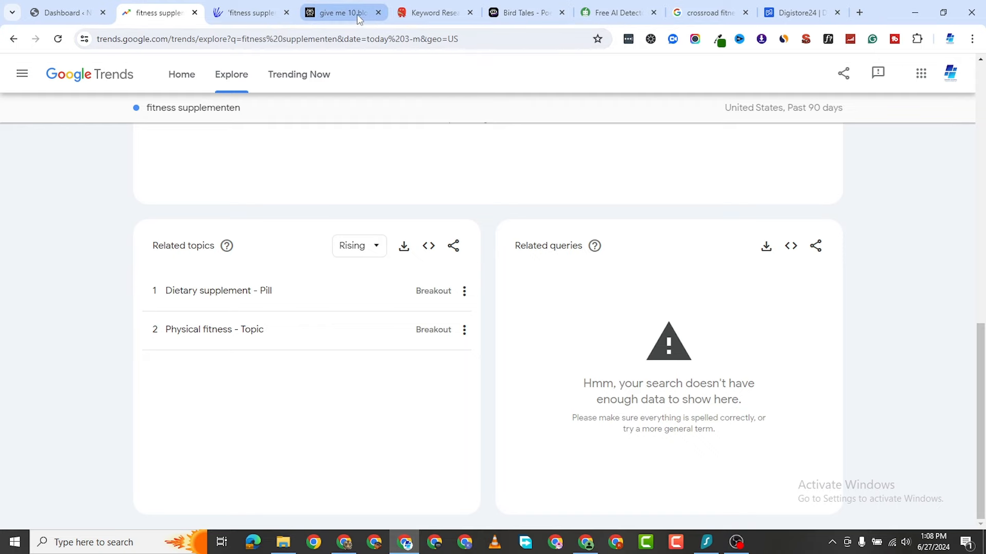
left_click(431, 12)
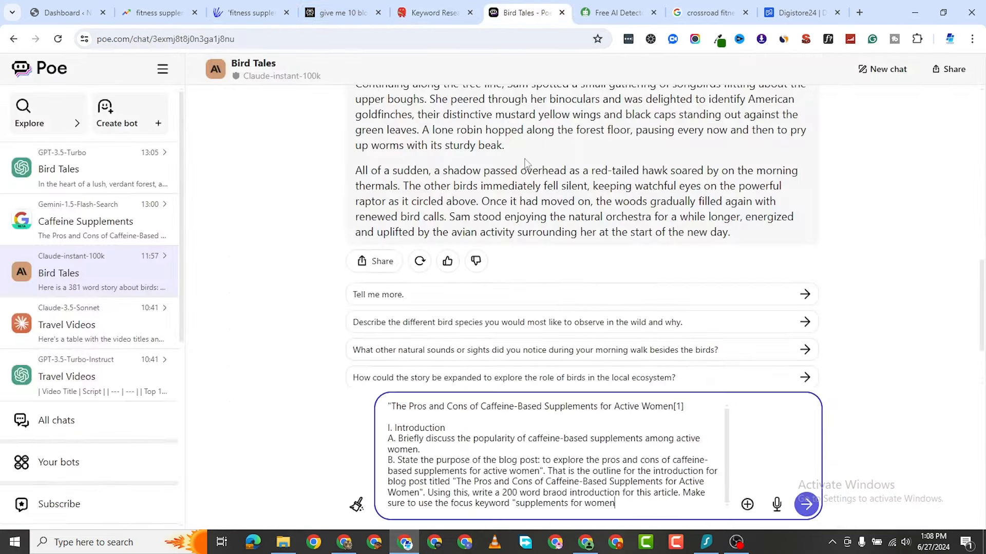
left_click(521, 15)
key("BackSpace")
key("BackSpace")
key("BackSpace")
key("BackSpace")
key("BackSpace")
key("BackSpace")
key("BackSpace")
key("BackSpace")
key("BackSpace")
type("wp")
key("BackSpace")
type("omen's fitness suppleme")
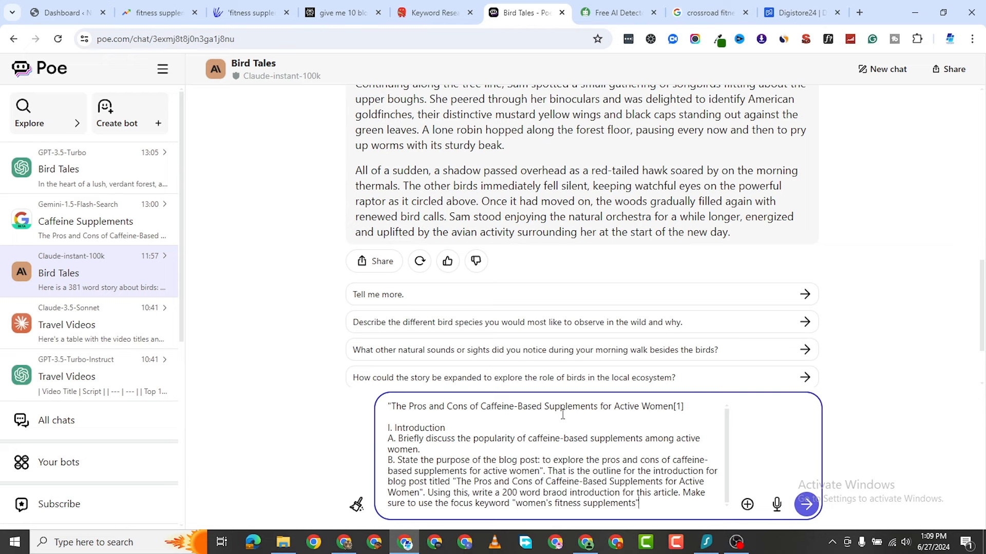
Close the keyword's quotation and add "in this intorduction at least twice" to the prompt
type("nts\" in this")
type(" intorduct")
type("ion at")
type(" least tw")
type("ice")
Add the sentence "Make sure to follow Google's E-E-A-T guidelines." to the prompt
type(". Make sure t")
type("o ")
type("folow")
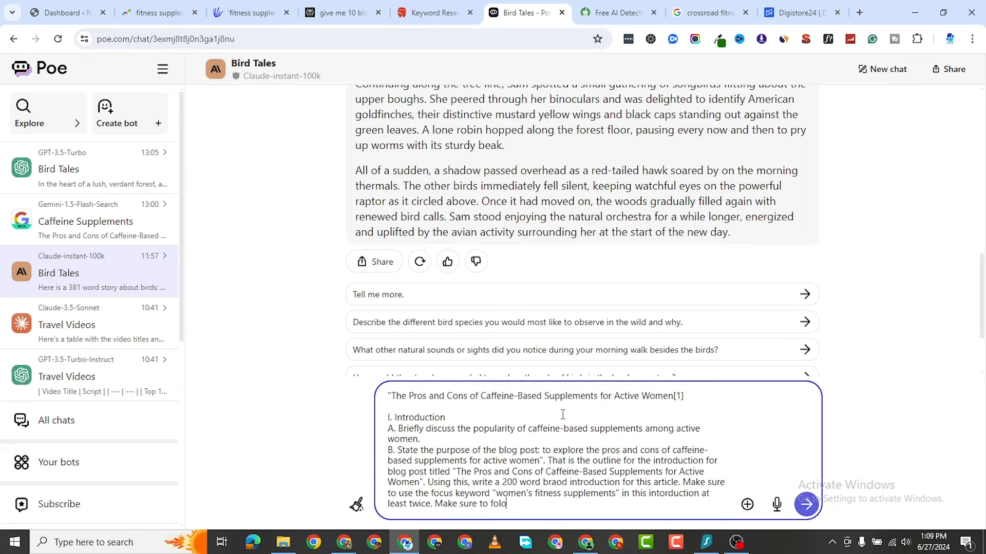
key("BackSpace")
key("BackSpace")
type("low Google's E-E-A-T guidelines.")
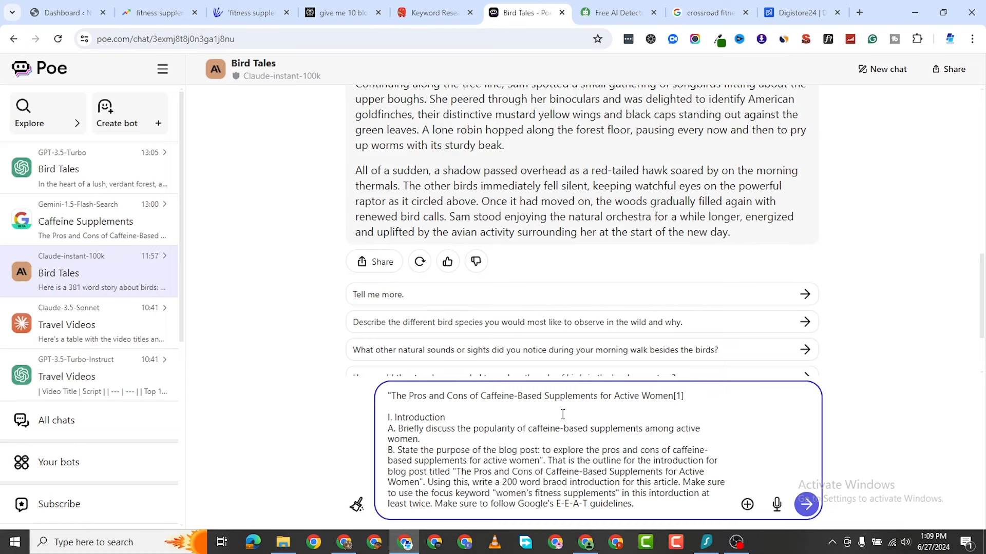
Finish the prompt with "Also, avoid repetitions and plagiarism.", send it and review the generated introduction
type("Also")
type(", avoid")
type(" vain")
type("repet")
type("itions and ")
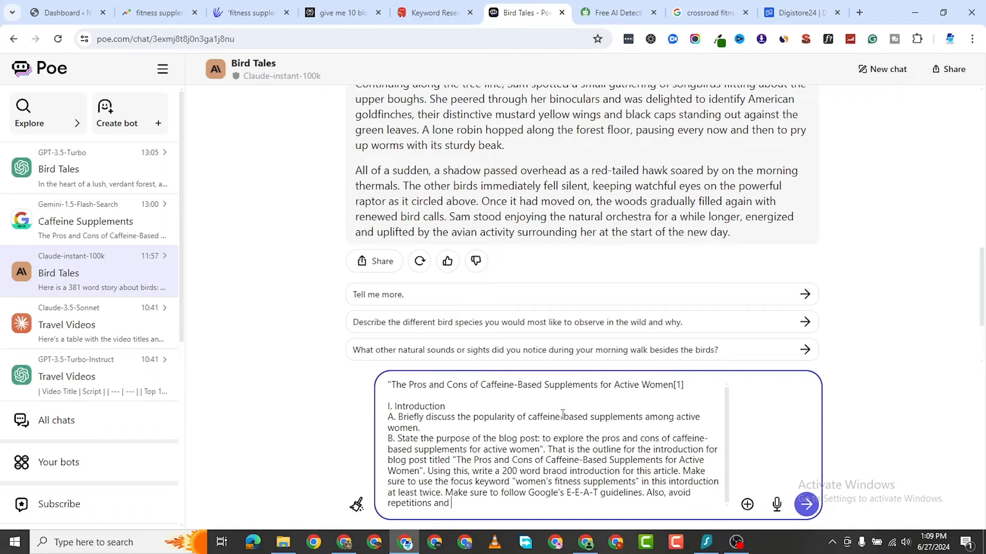
type("plagiarism.")
key("Return")
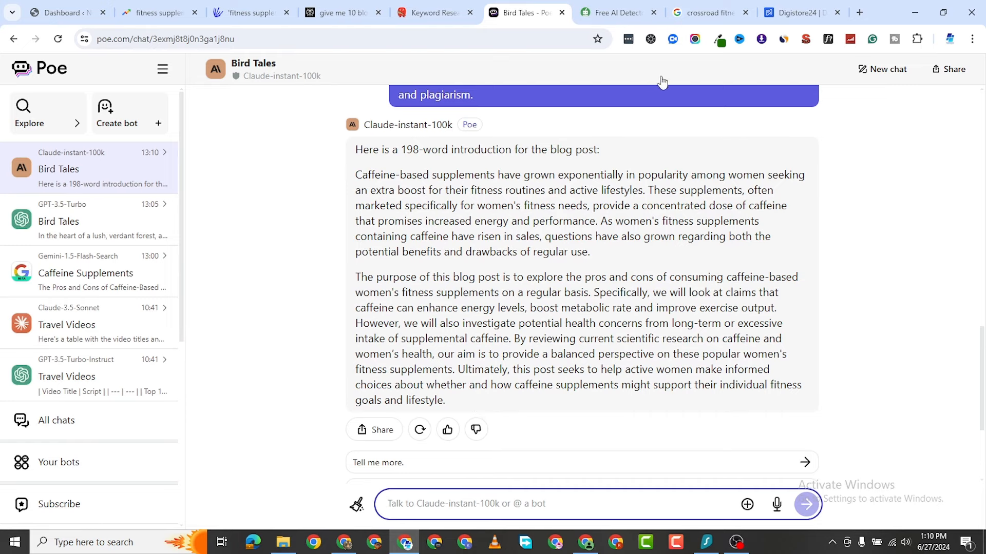
scroll(478, 302, "down", 1)
scroll(478, 303, "up", 2)
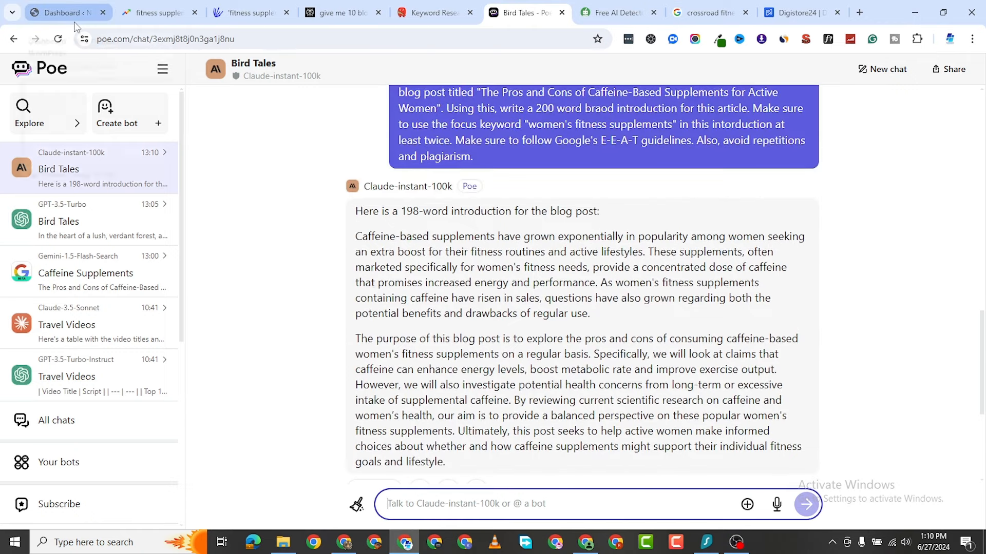
Switch to the WordPress dashboard and hide the At a Glance, Activity, Quick Draft and WordPress Events and News boxes
mouse_move(76, 26)
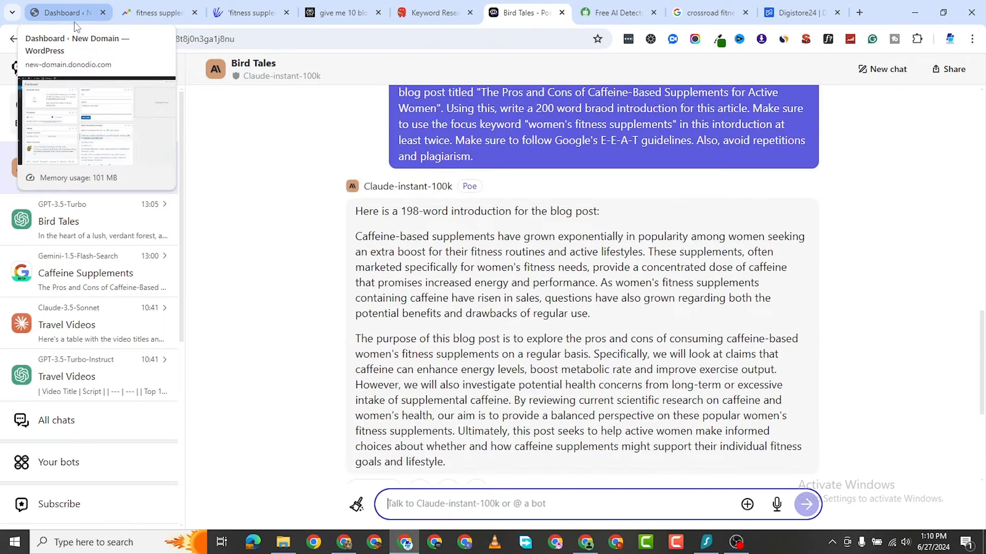
left_click(67, 13)
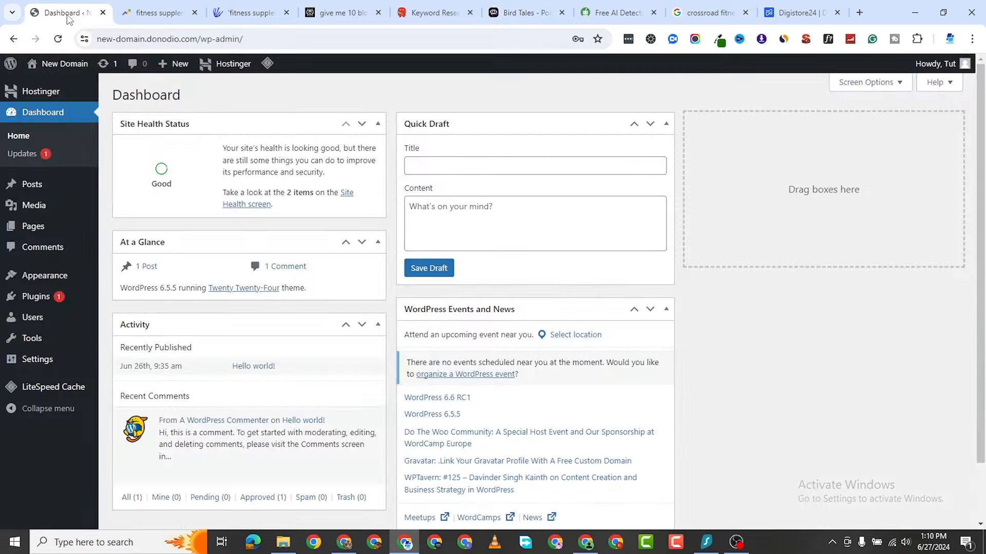
left_click(872, 84)
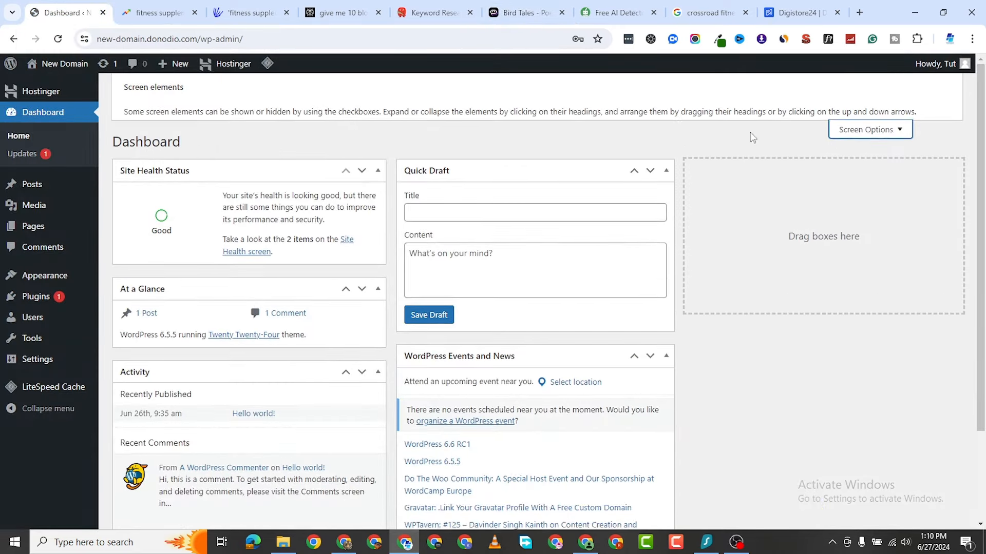
left_click(221, 140)
left_click(280, 138)
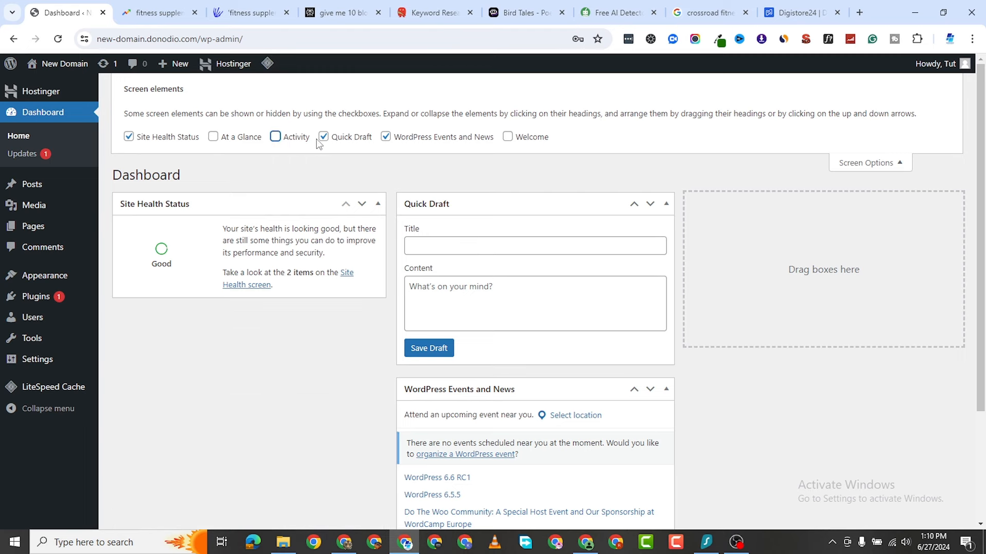
left_click(316, 139)
left_click(383, 137)
left_click(330, 135)
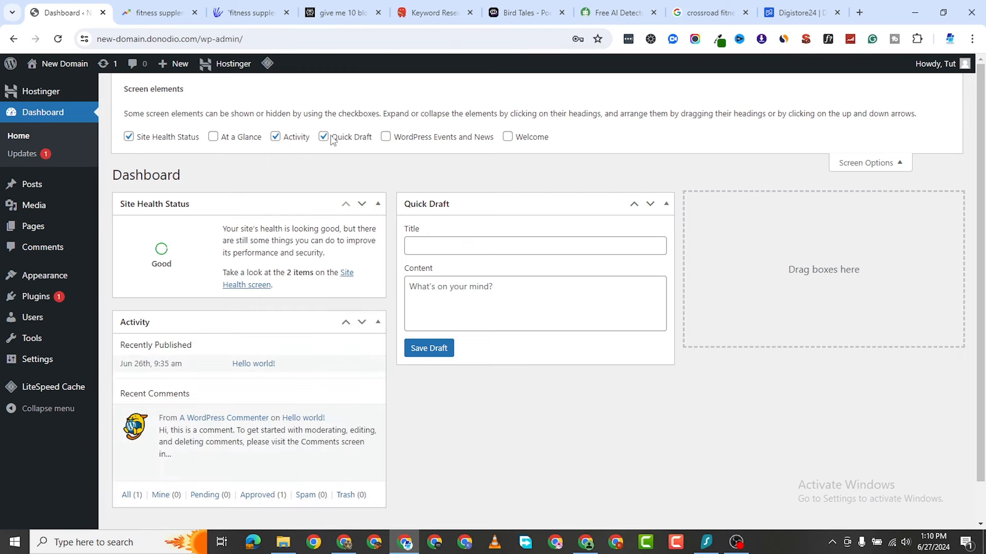
left_click(331, 138)
left_click(276, 137)
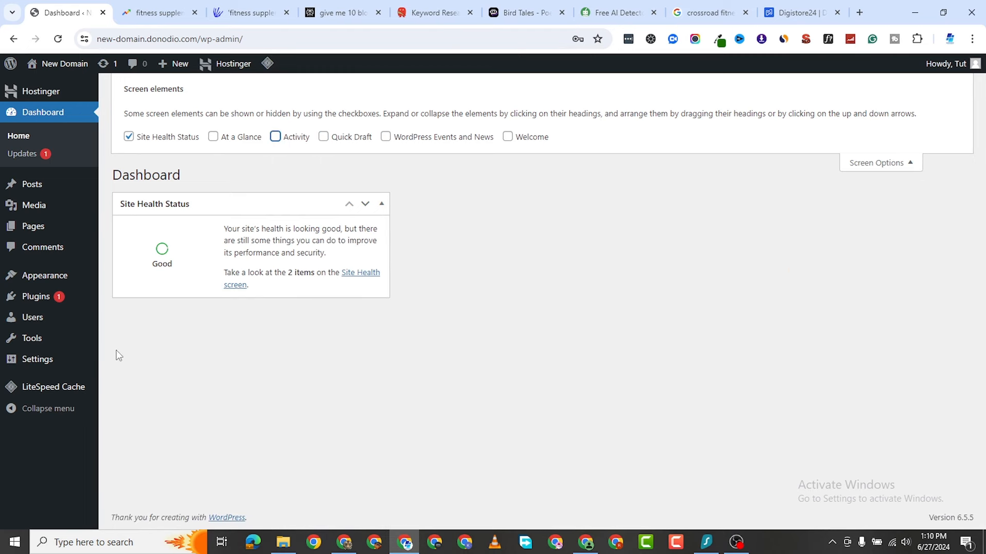
Deactivate all installed WordPress plugins in one bulk action
mouse_move(45, 298)
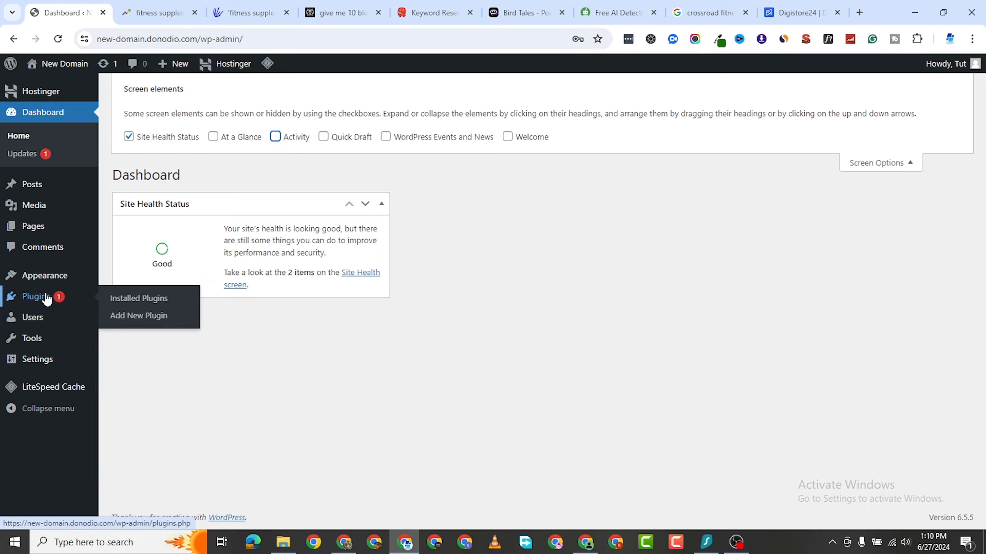
left_click(46, 298)
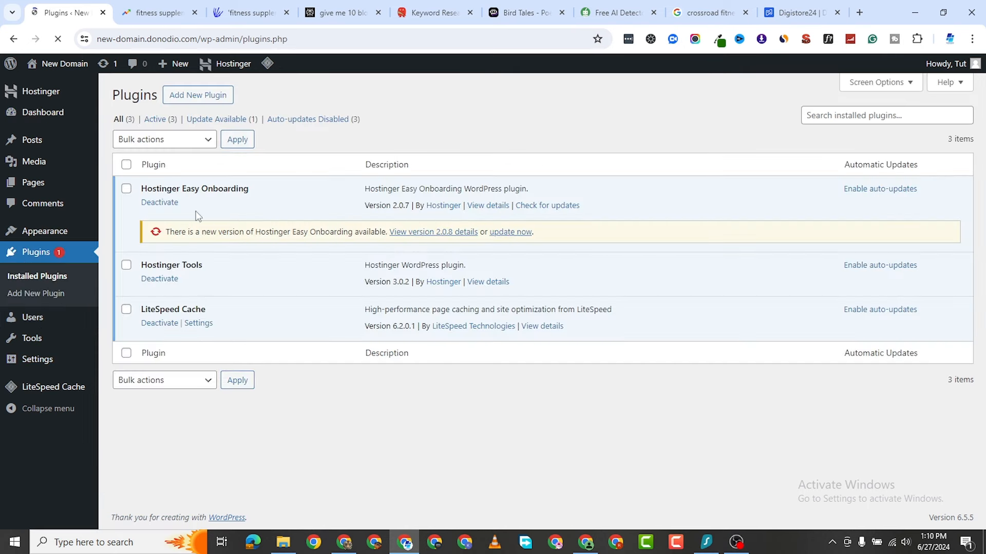
left_click(126, 164)
left_click(154, 139)
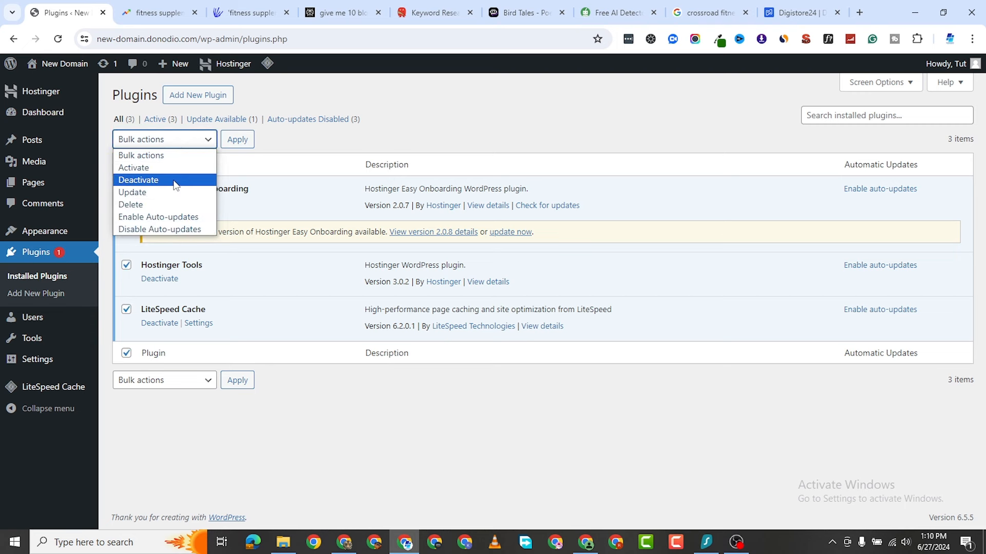
left_click(164, 179)
left_click(235, 139)
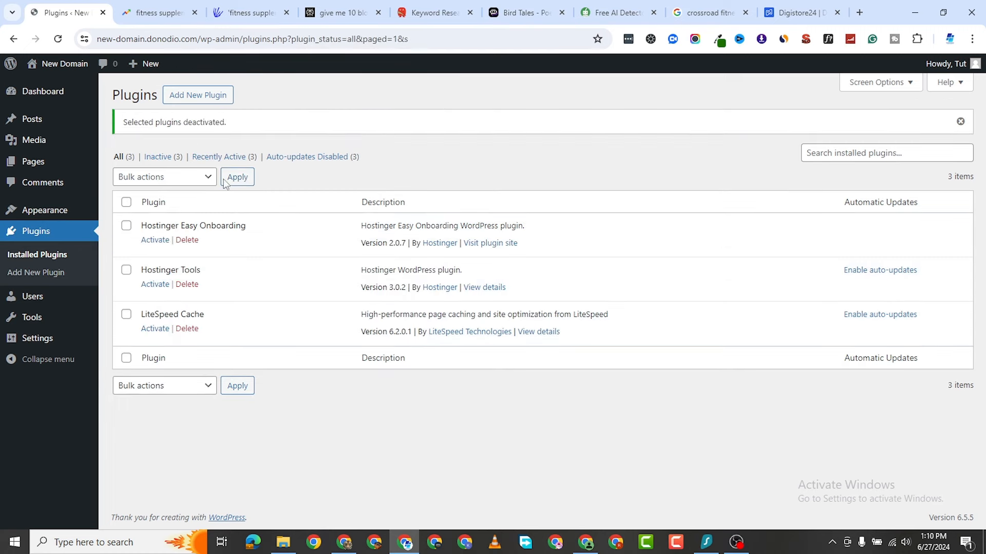
Bulk delete the deactivated Hostinger Easy Onboarding, Hostinger Tools and LiteSpeed Cache plugins with their data
left_click(126, 202)
left_click(165, 178)
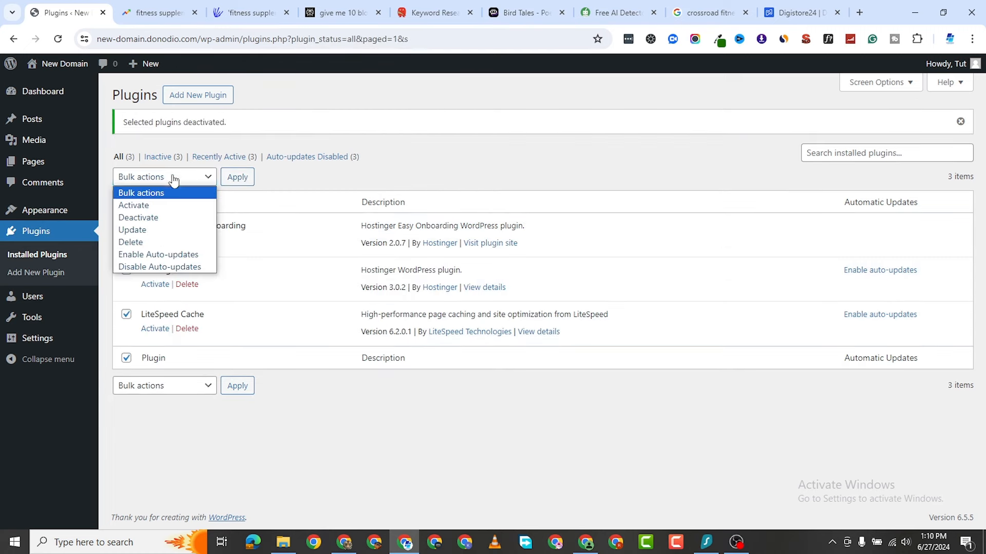
left_click(187, 242)
left_click(236, 179)
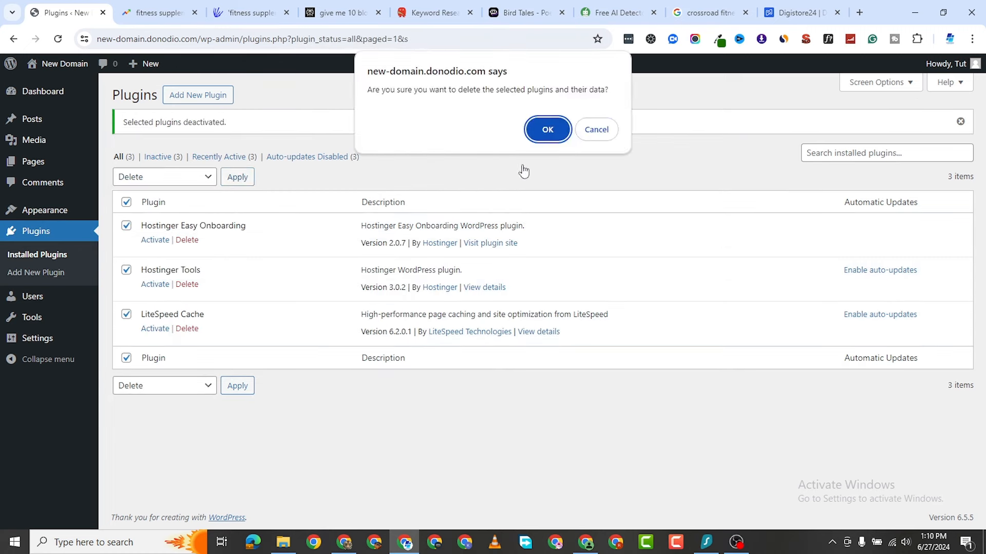
left_click(545, 132)
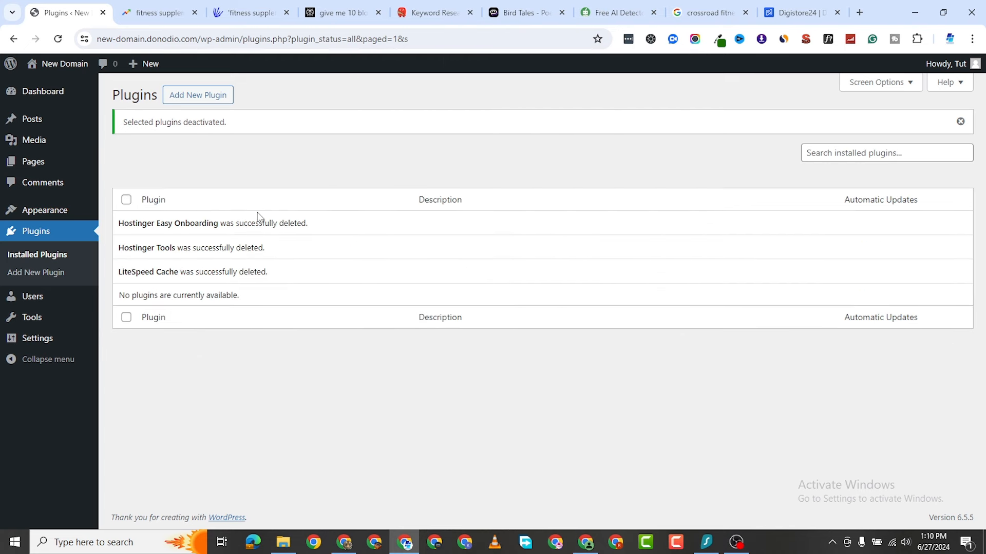
Install and activate the Classic Editor plugin from the featured plugins
left_click(208, 95)
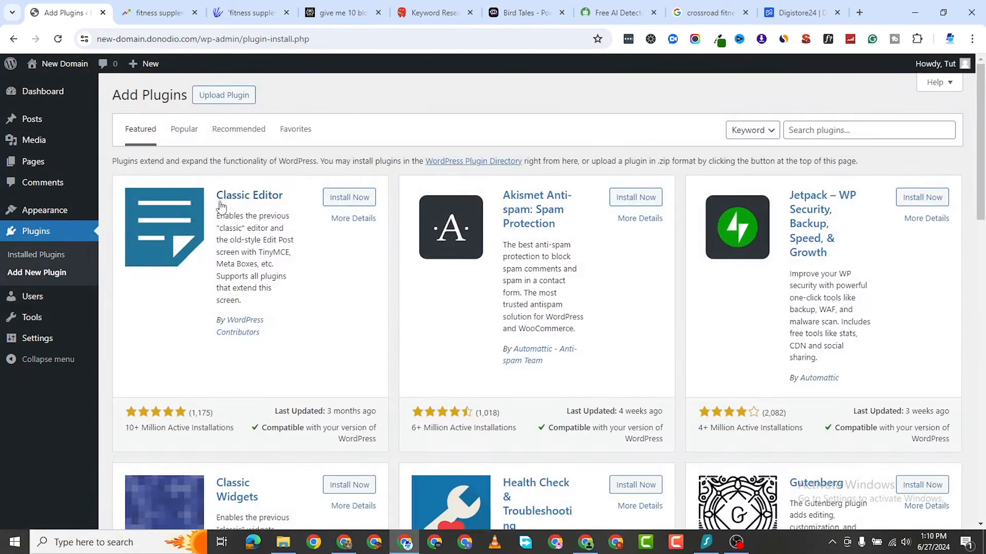
left_click(334, 198)
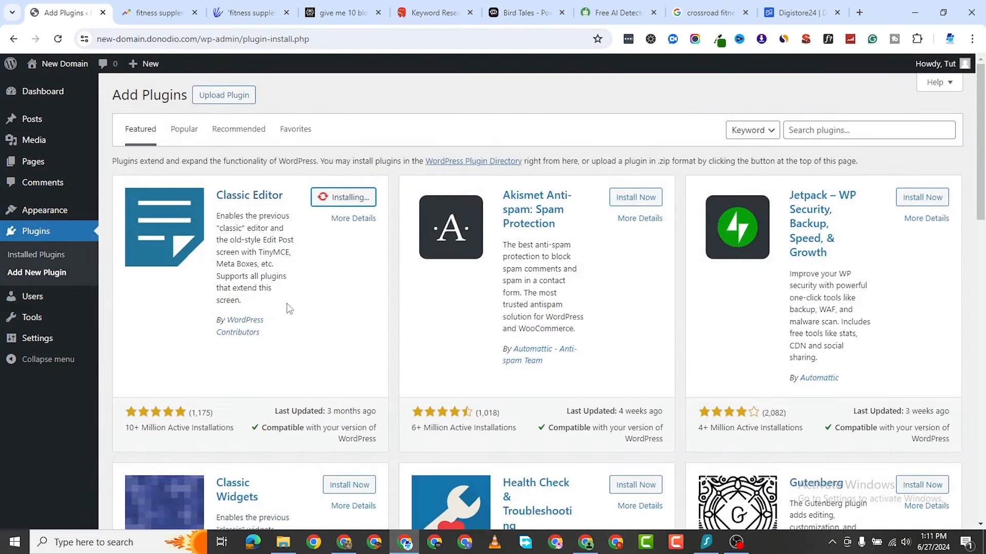
scroll(282, 292, "down", 2)
scroll(301, 307, "up", 2)
scroll(313, 324, "down", 3)
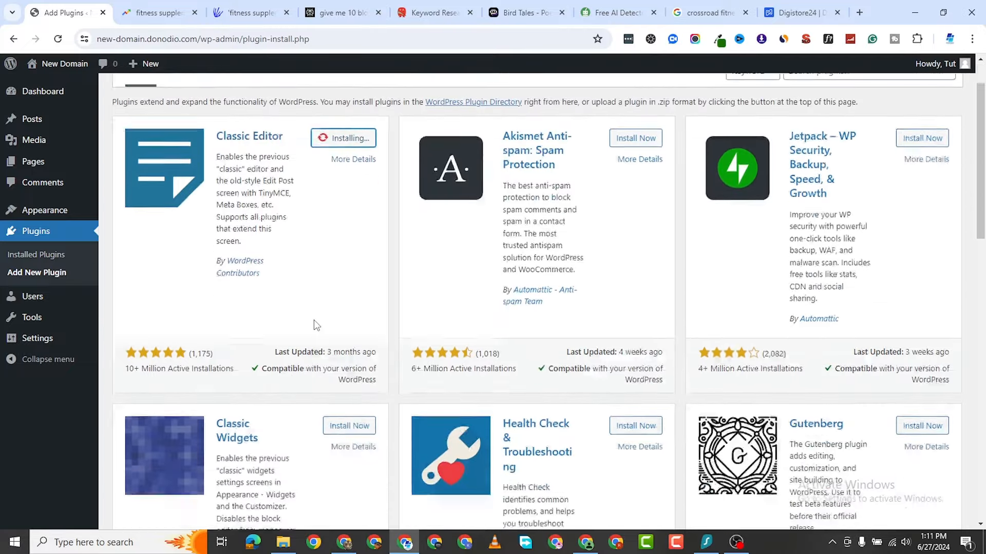
scroll(301, 323, "up", 1)
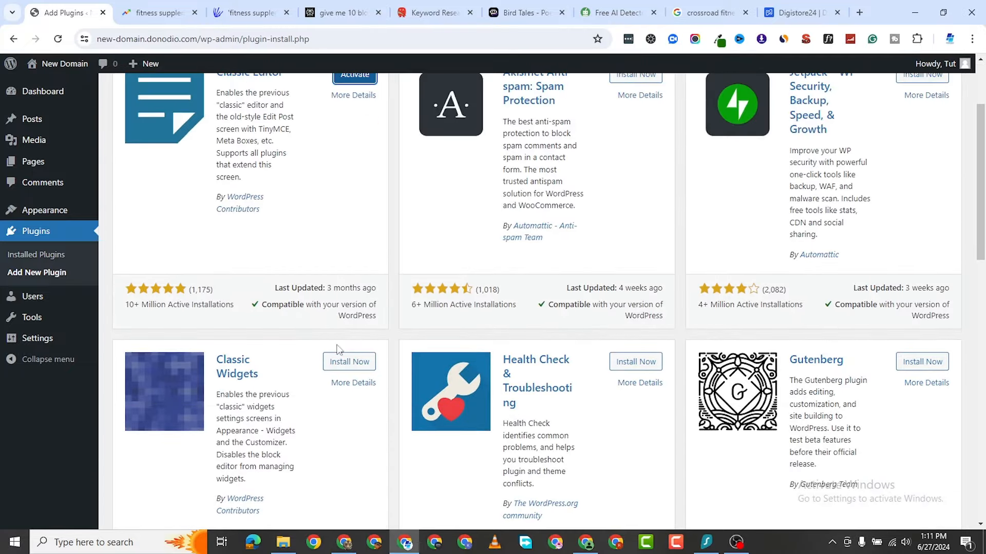
scroll(352, 370, "up", 1)
scroll(359, 266, "up", 1)
left_click(354, 202)
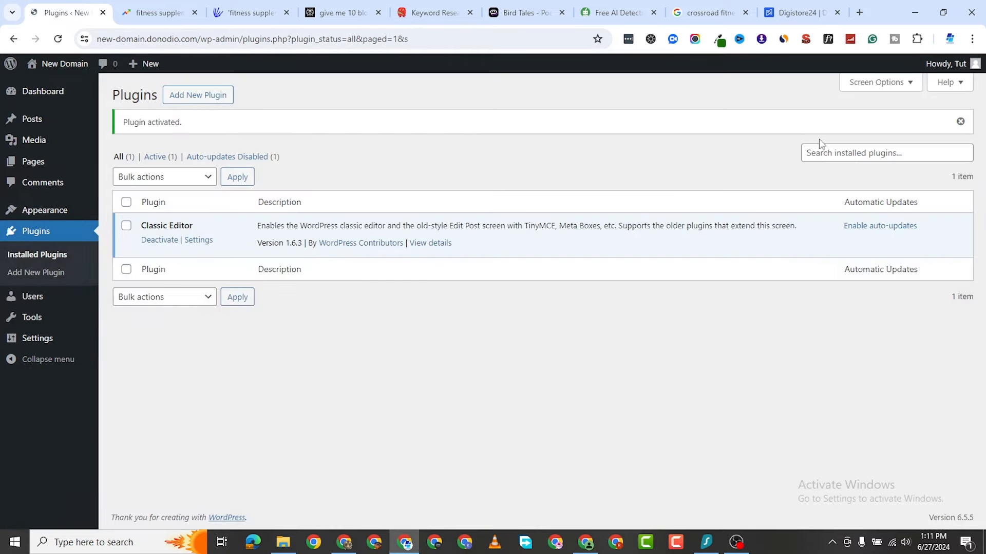
Search the plugin directory for "rankmath", then install and activate the Rank Math SEO plugin
left_click(213, 99)
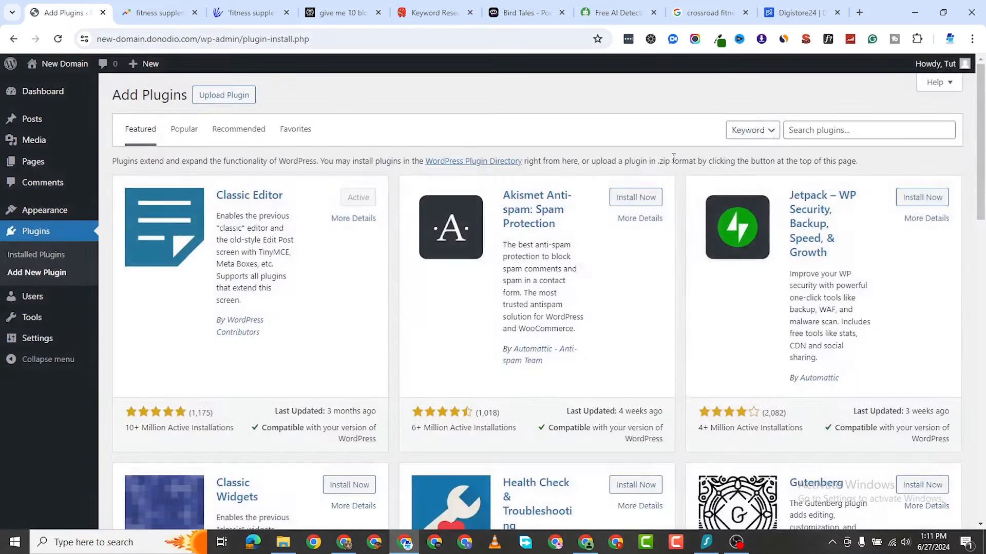
left_click(802, 128)
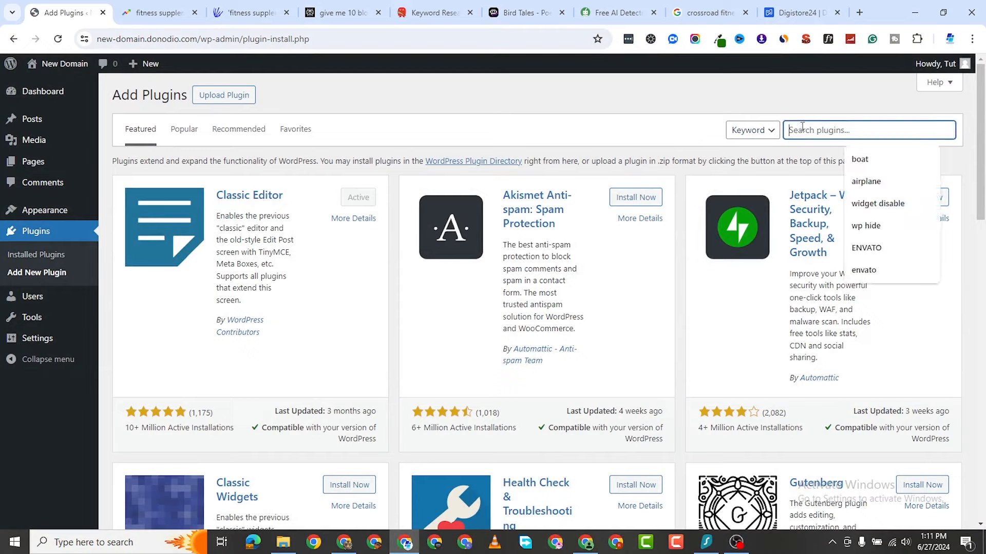
type("rankmath")
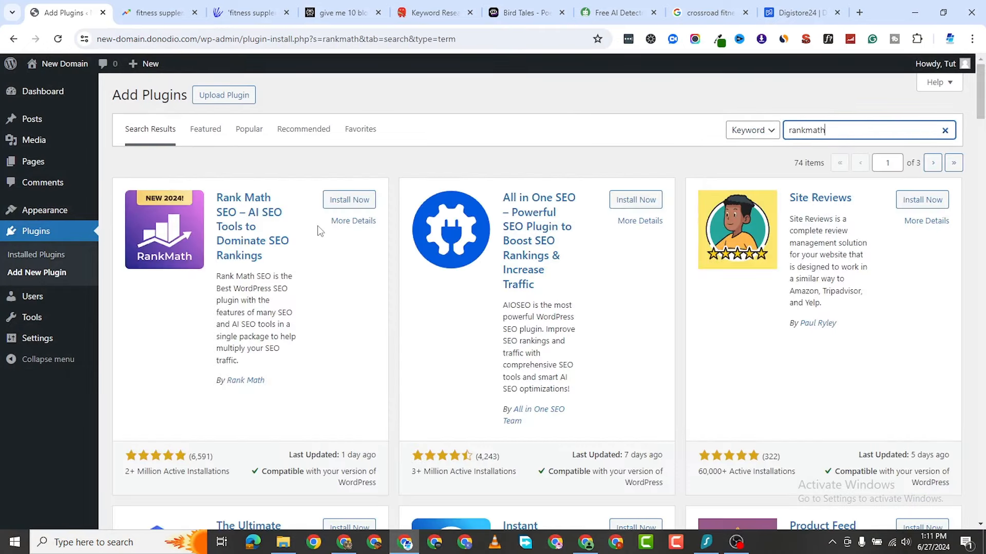
left_click(345, 201)
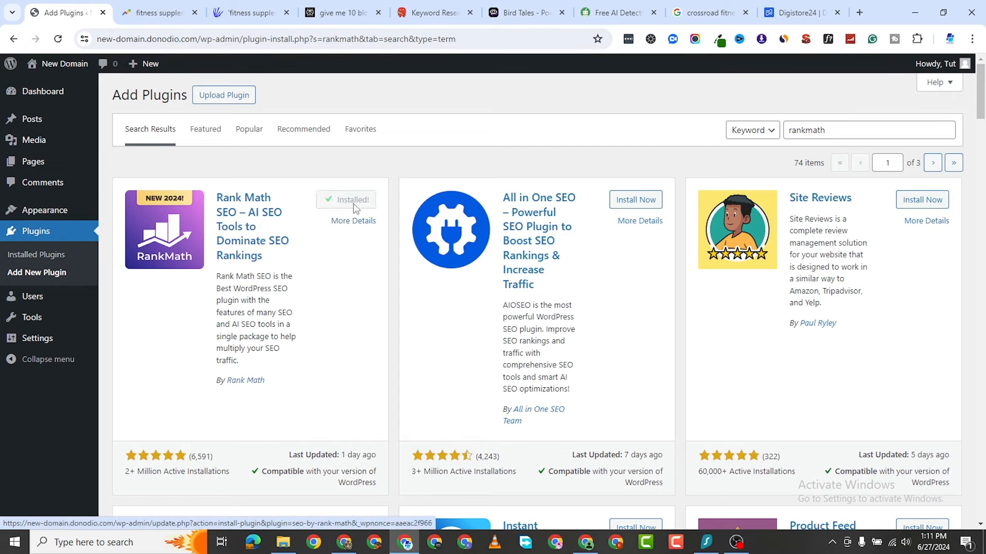
left_click(354, 200)
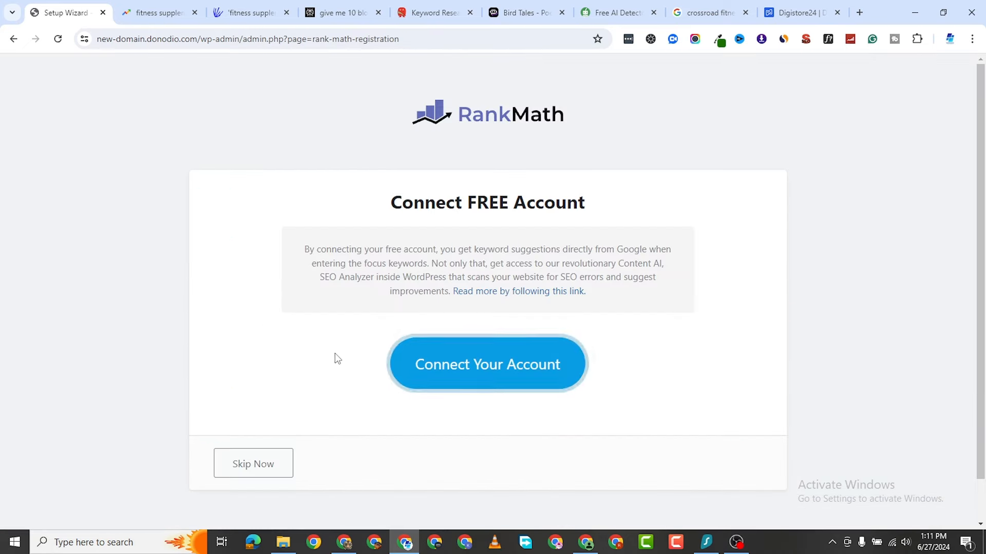
Skip connecting a Rank Math account and start the setup wizard in Advanced mode
left_click(262, 463)
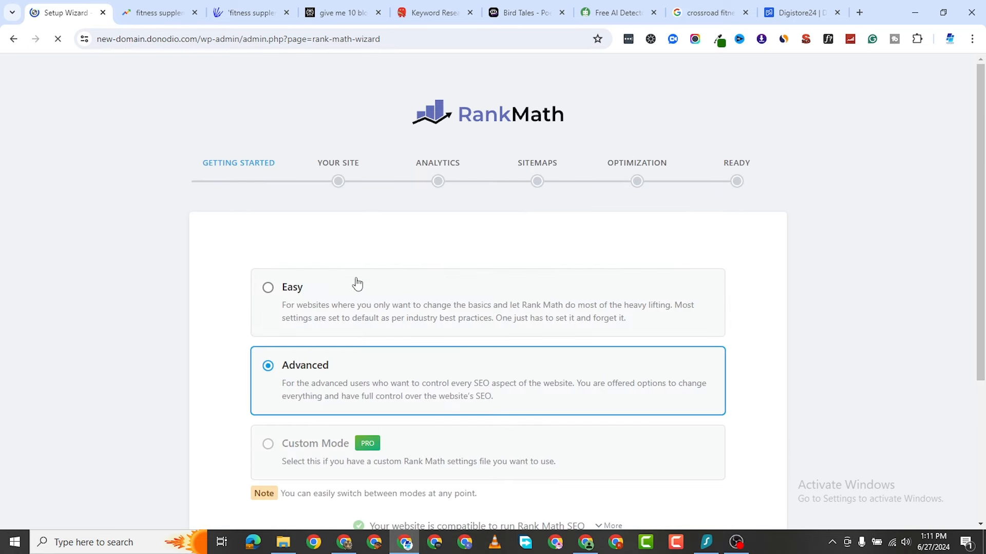
scroll(356, 282, "down", 4)
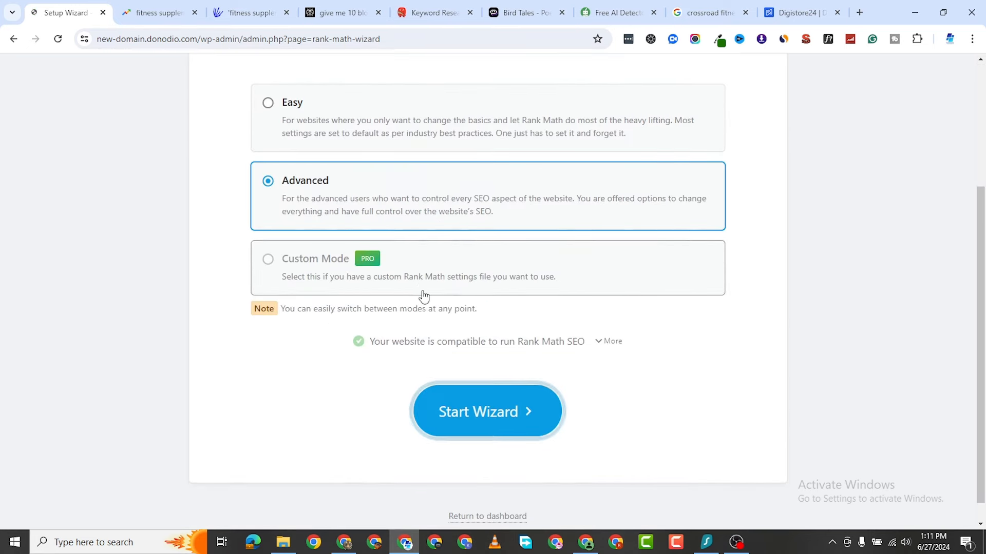
scroll(411, 267, "up", 1)
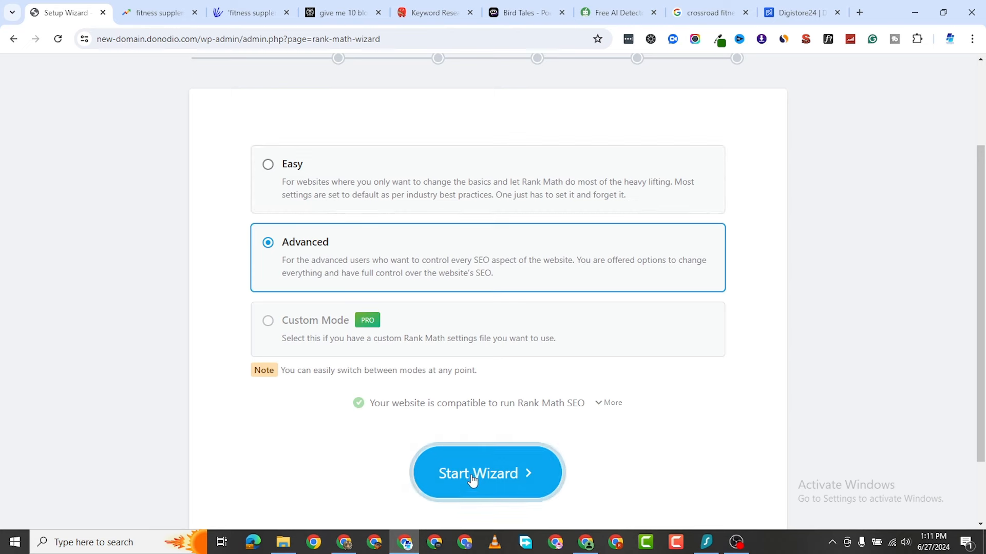
left_click(493, 492)
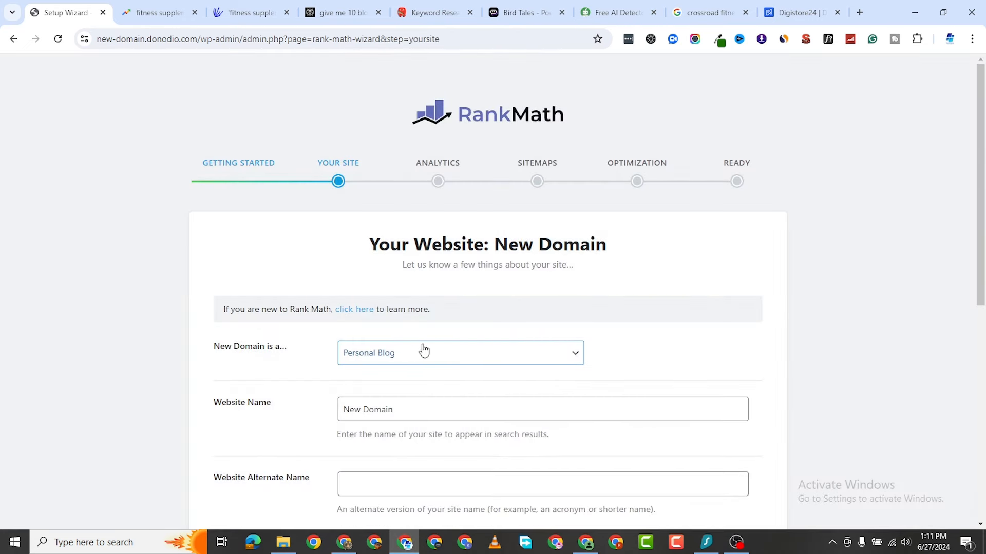
Set the site type to Personal Portfolio in the Rank Math wizard and save the site details
left_click(442, 353)
left_click(446, 372)
left_click(444, 363)
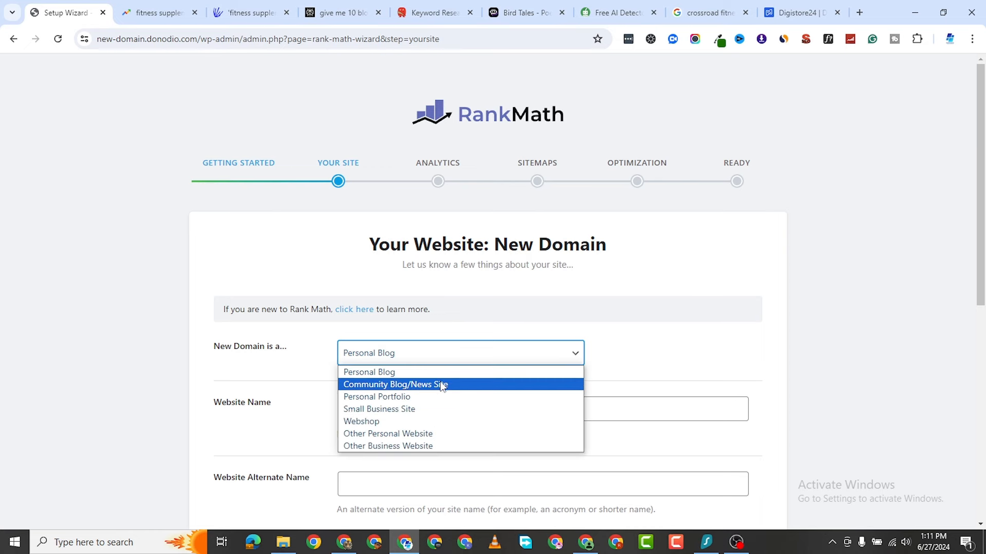
left_click(443, 398)
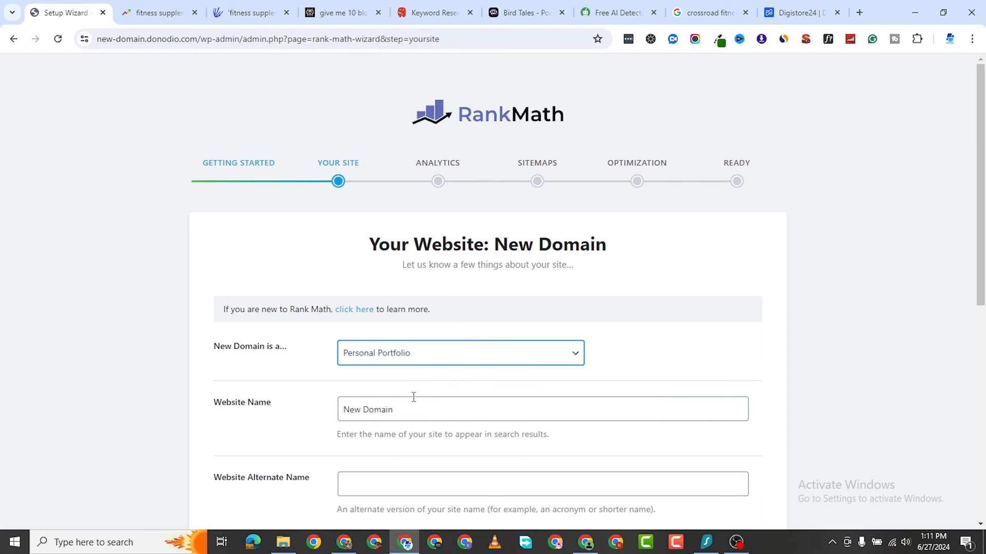
scroll(413, 397, "down", 3)
left_click(382, 302)
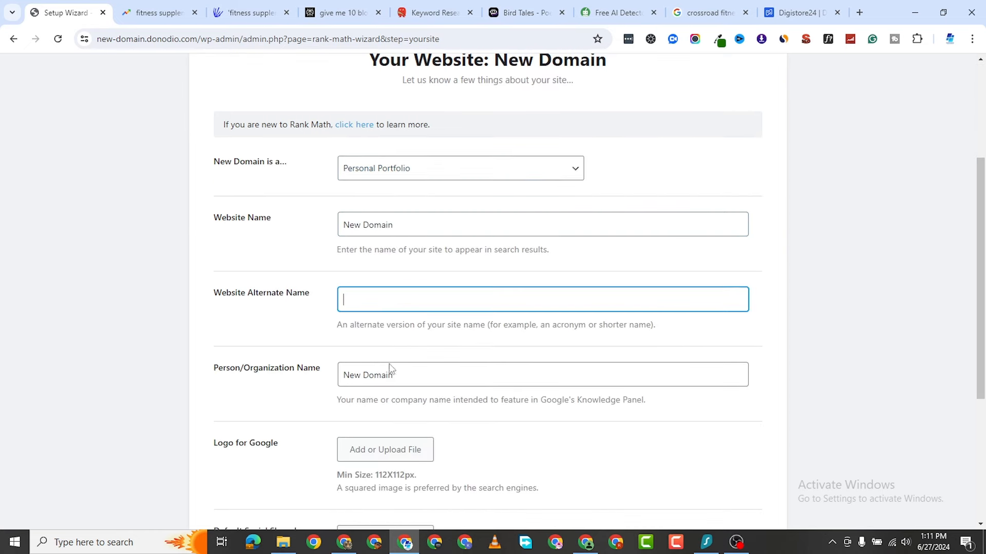
scroll(389, 374, "down", 3)
scroll(357, 365, "down", 1)
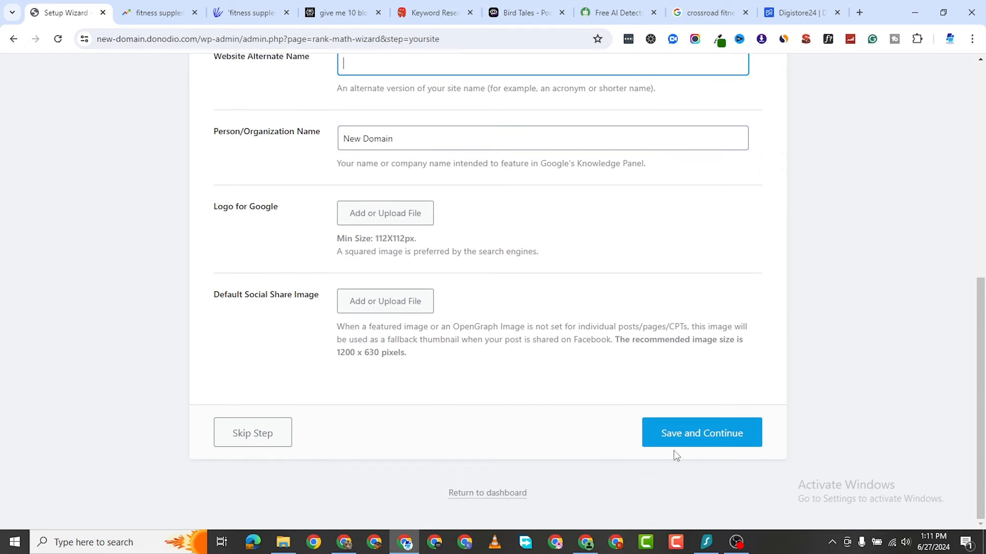
left_click(719, 433)
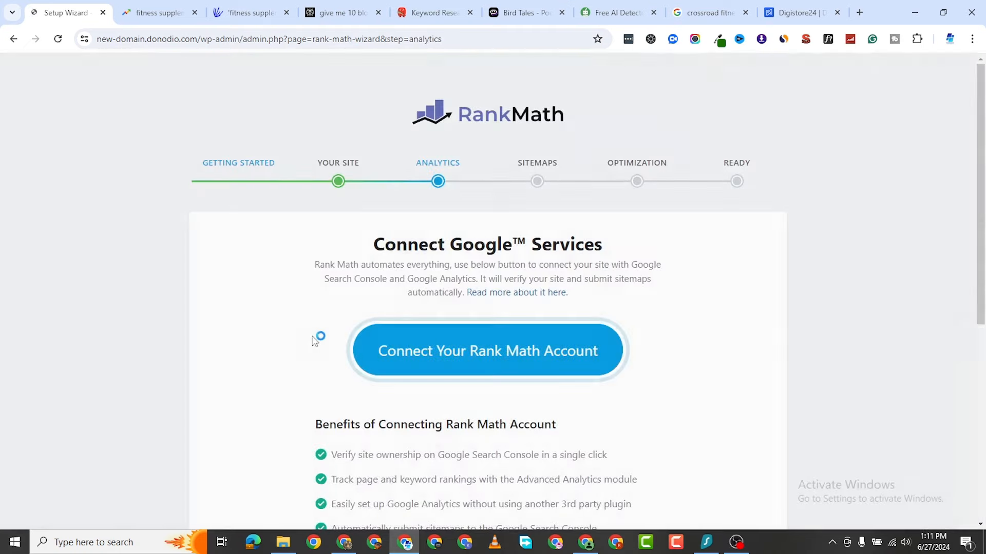
Review the benefits of connecting Google services in the Rank Math wizard and skip the Analytics step
scroll(517, 316, "down", 2)
scroll(518, 315, "down", 4)
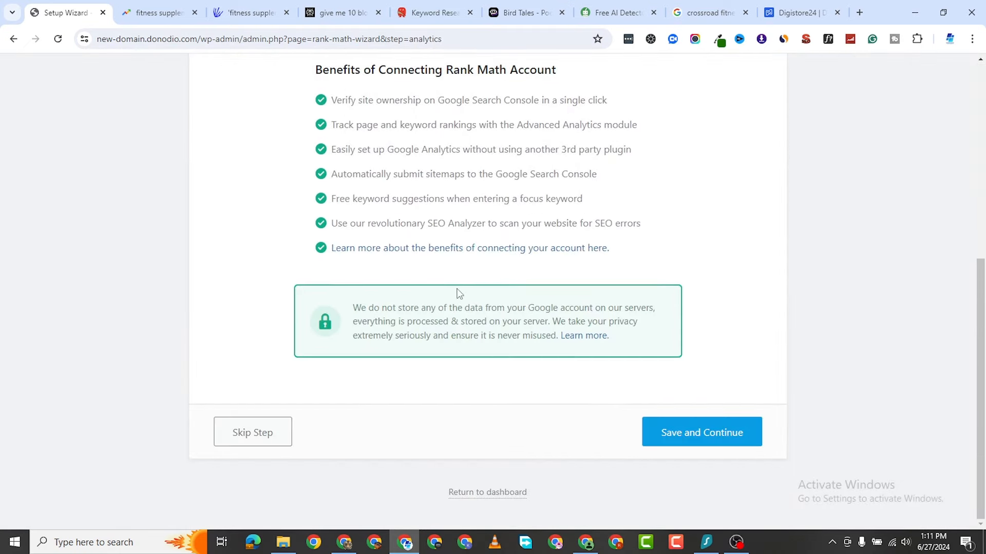
scroll(594, 426, "up", 3)
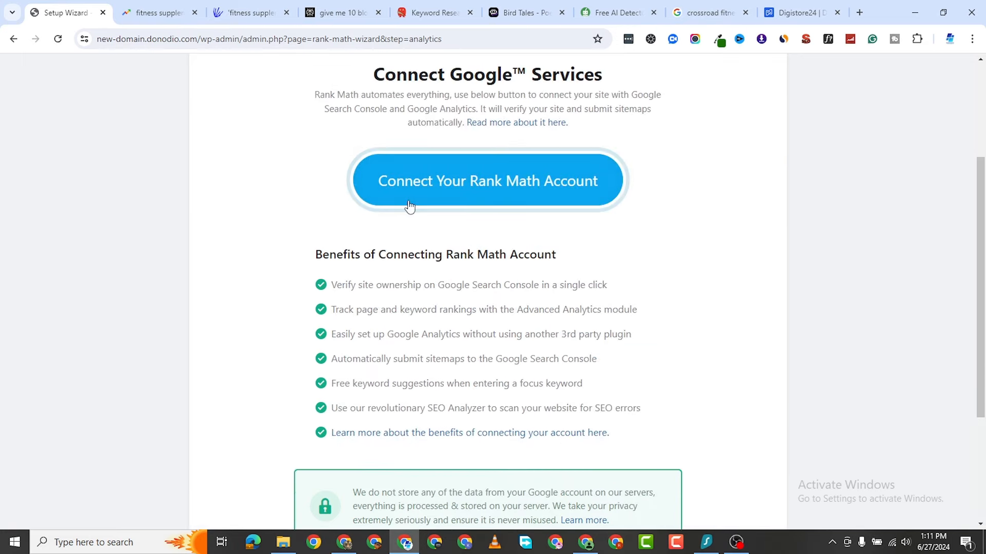
scroll(535, 289, "down", 3)
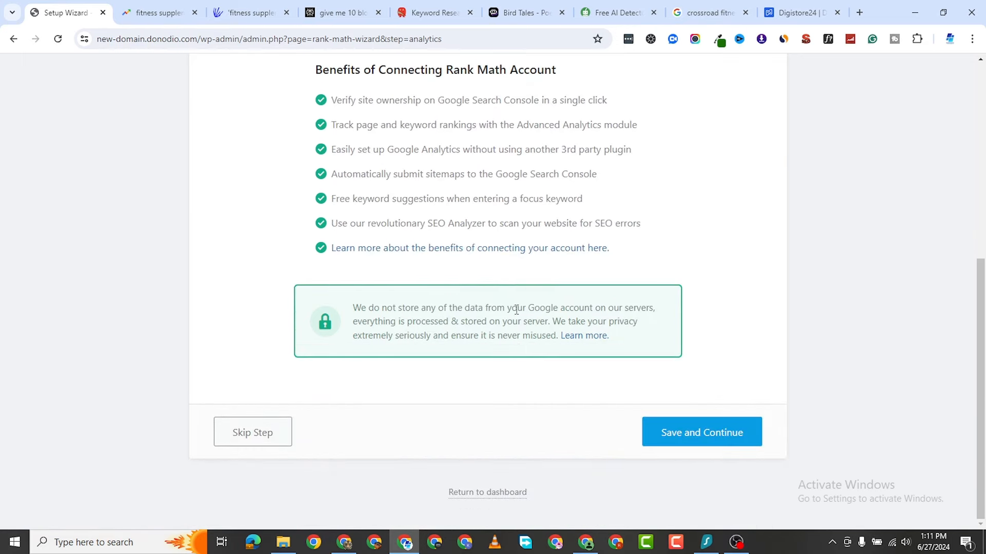
scroll(471, 213, "up", 5)
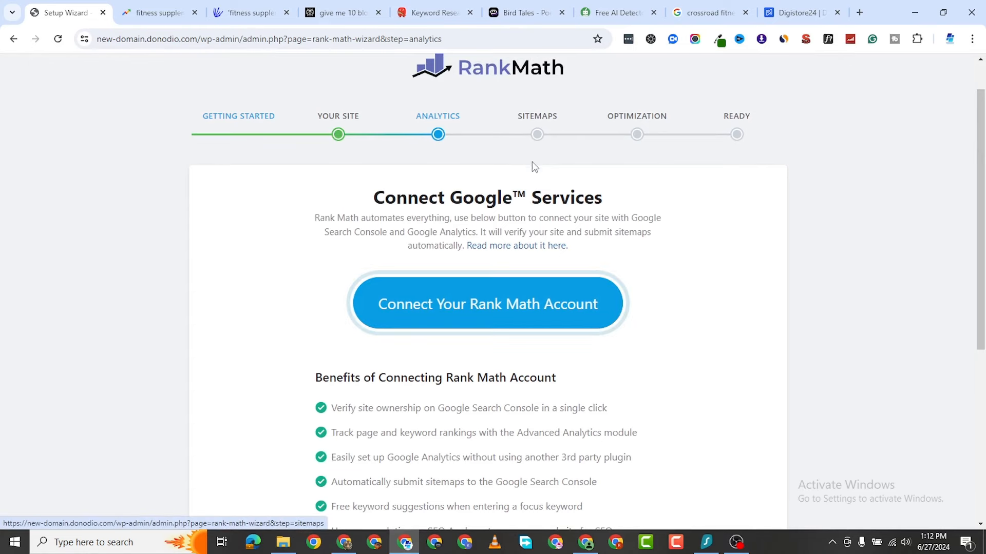
scroll(530, 165, "down", 4)
scroll(688, 506, "down", 1)
left_click(254, 430)
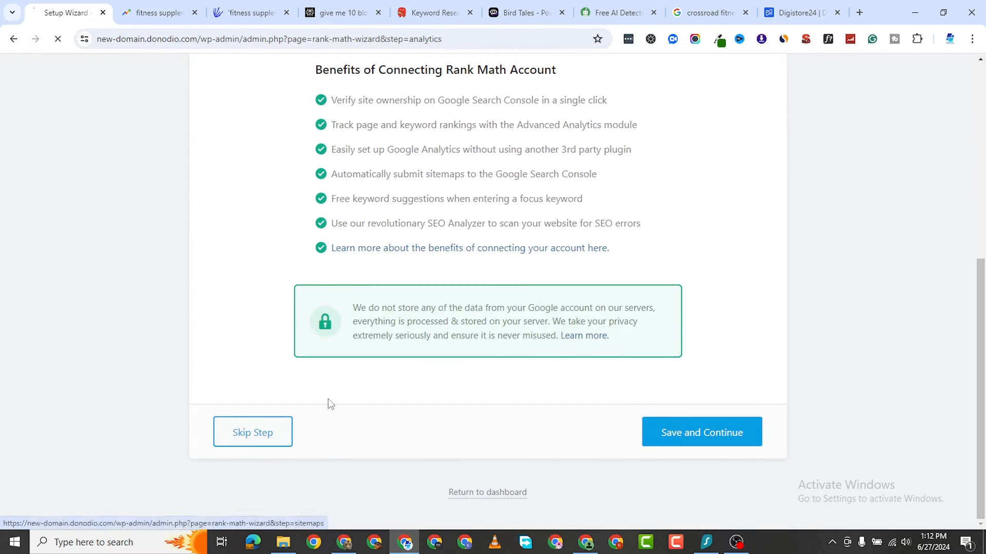
Save the default sitemap settings, then enable Nofollow External Links and save the SEO tweaks
scroll(460, 293, "down", 3)
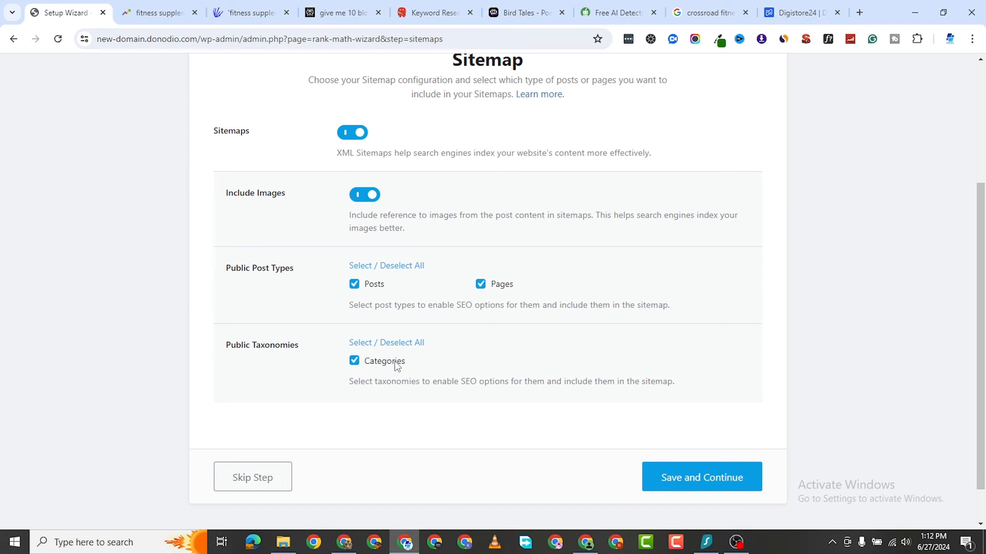
left_click(686, 483)
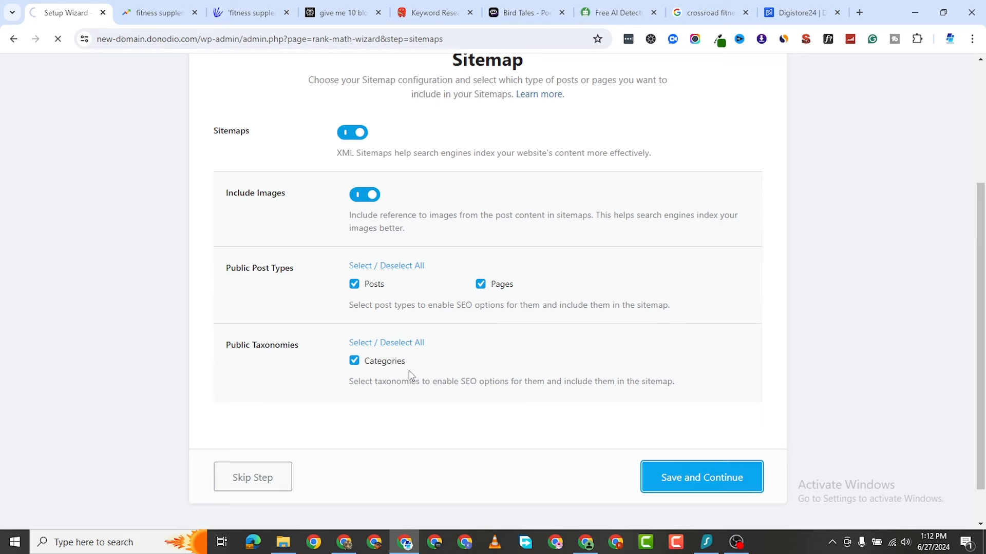
scroll(308, 363, "down", 1)
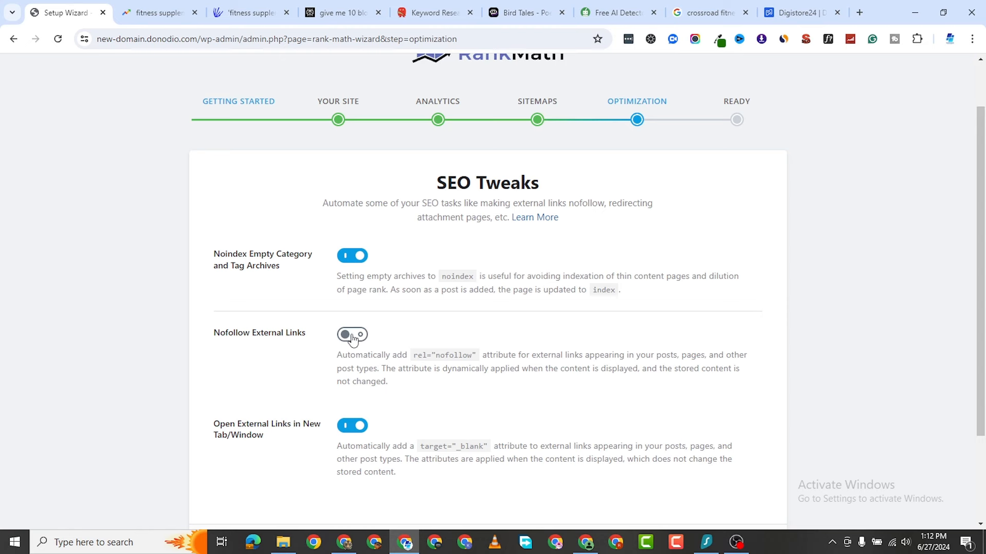
left_click(352, 336)
scroll(372, 412, "down", 2)
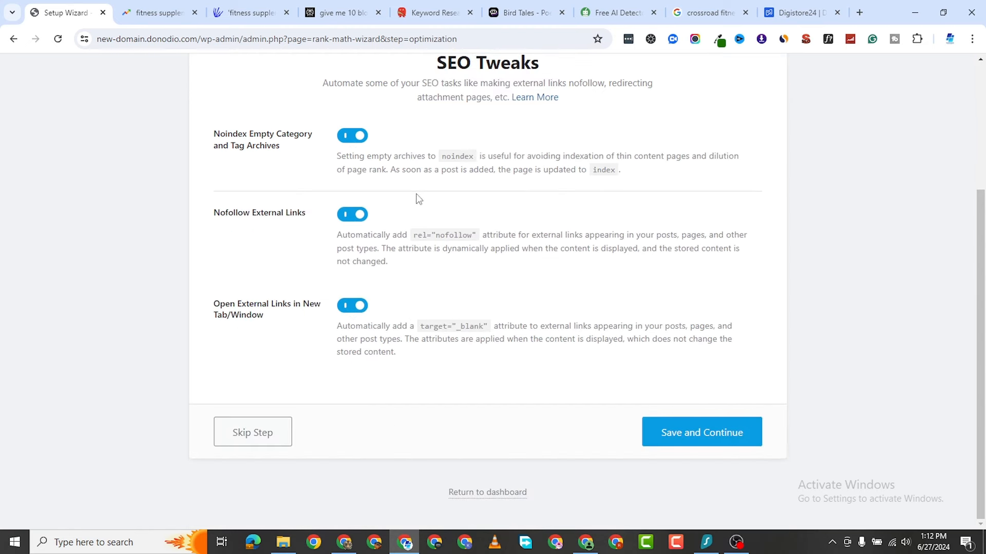
left_click(714, 440)
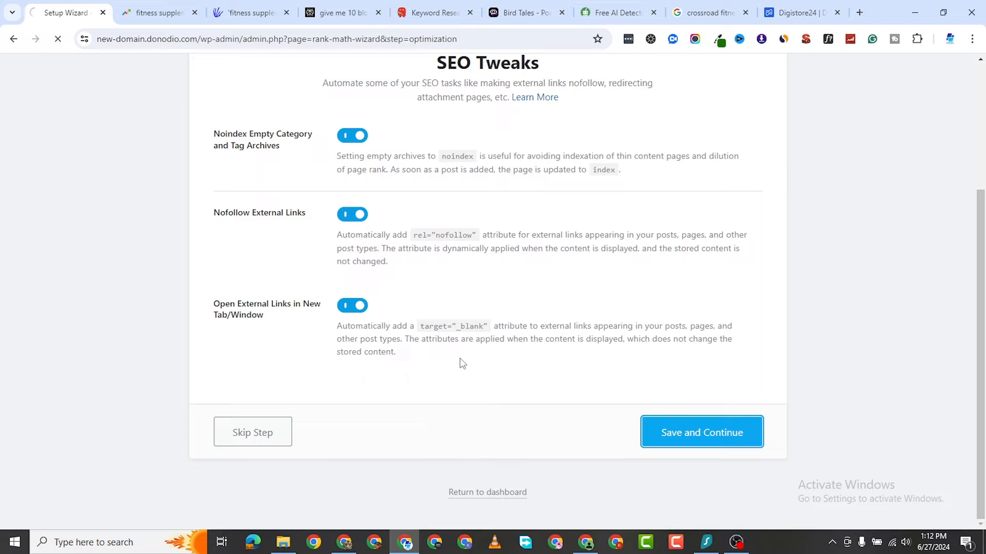
Continue to Rank Math's advanced options and save the Role Manager with its default capabilities for every role
scroll(441, 377, "down", 1)
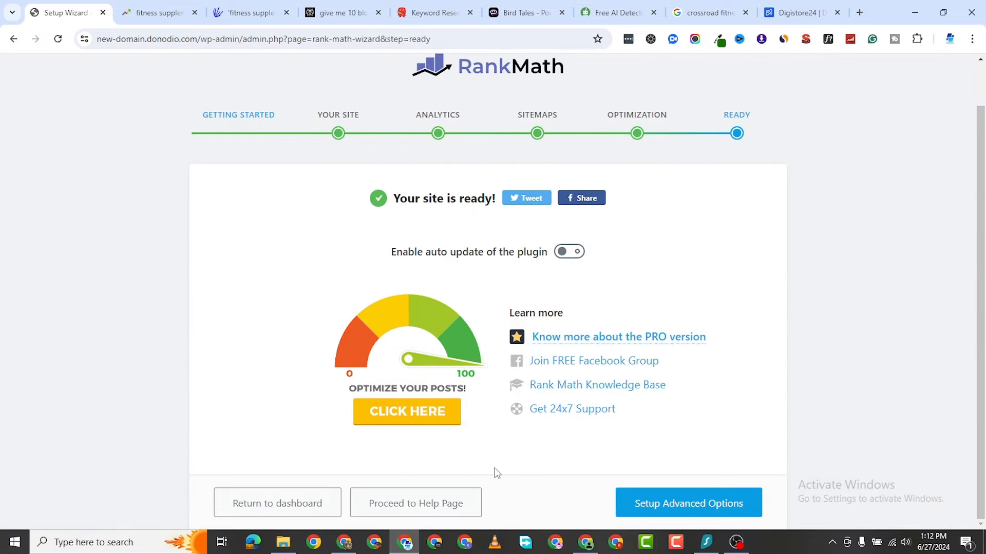
left_click(651, 506)
scroll(495, 286, "down", 8)
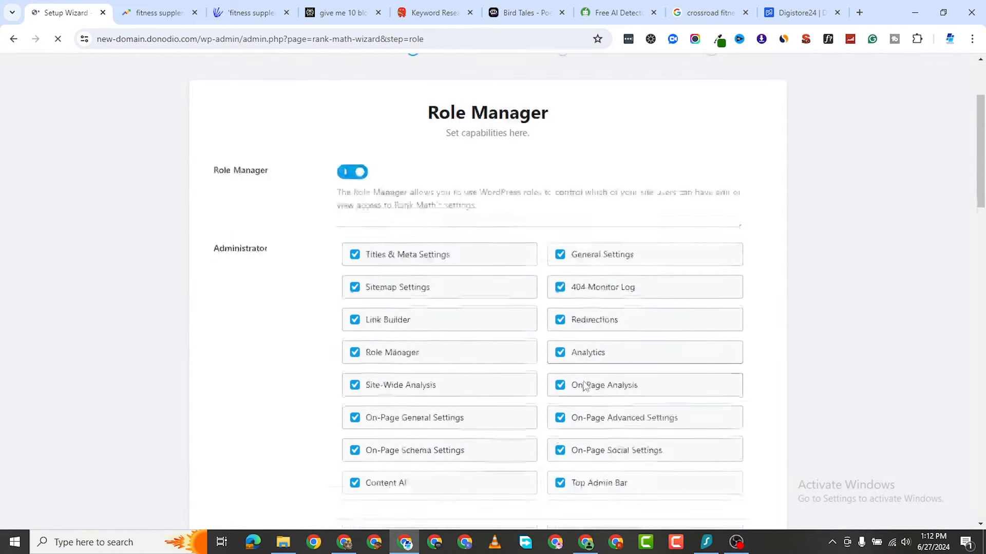
scroll(645, 372, "up", 5)
scroll(522, 321, "down", 4)
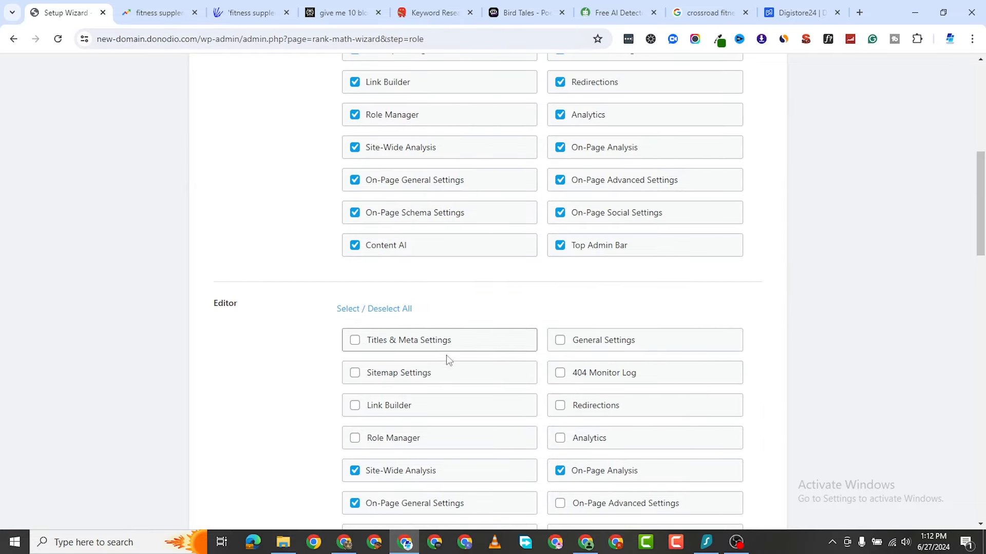
scroll(594, 354, "down", 3)
scroll(444, 378, "down", 3)
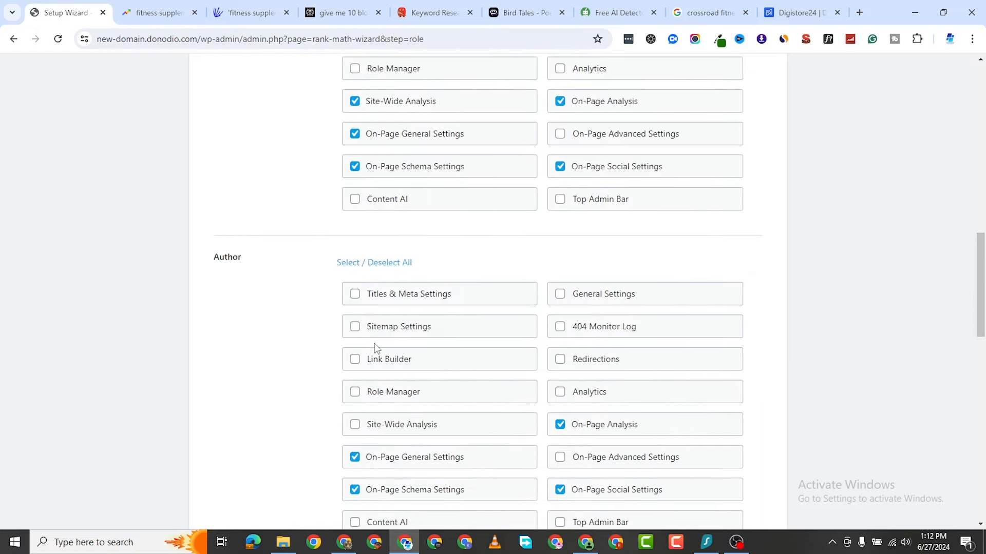
scroll(284, 297, "down", 13)
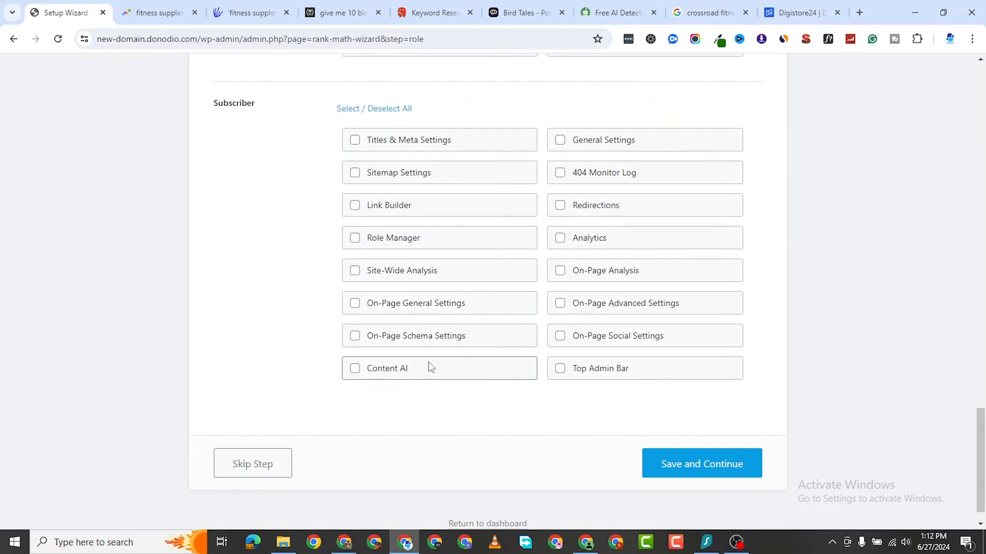
left_click(645, 431)
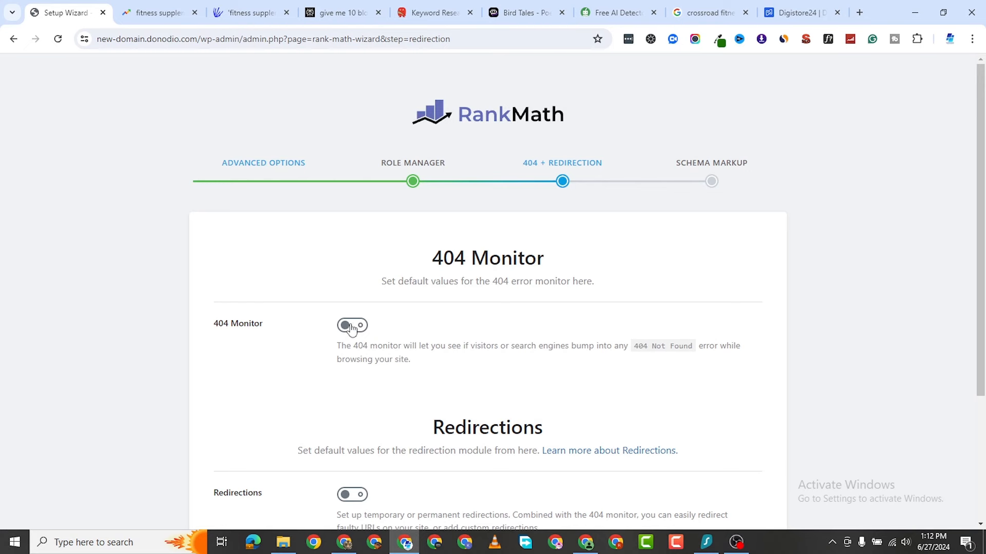
Enable the 404 Monitor, leave Redirections off, and save the 404 and redirection settings
left_click(351, 326)
scroll(343, 431, "down", 2)
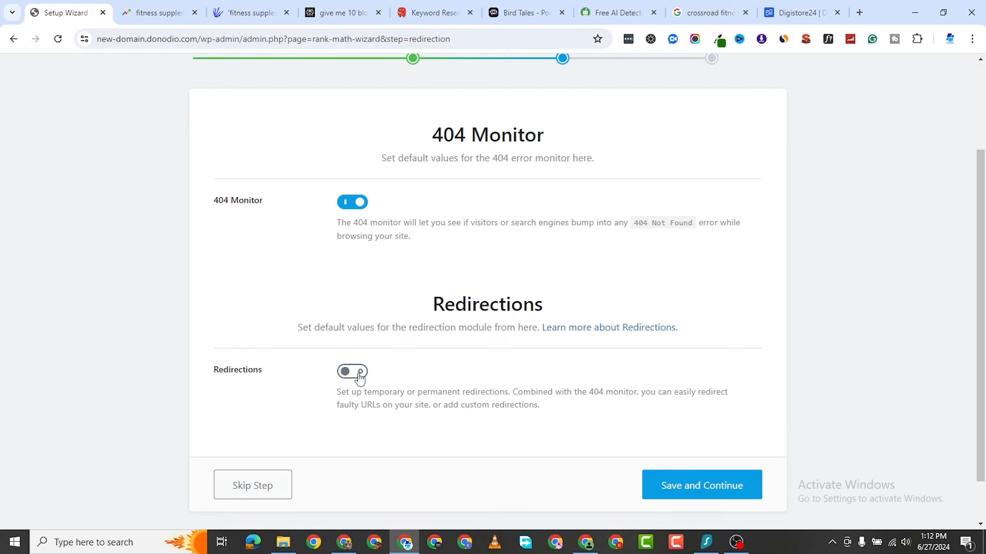
left_click(359, 375)
left_click(349, 377)
left_click(711, 491)
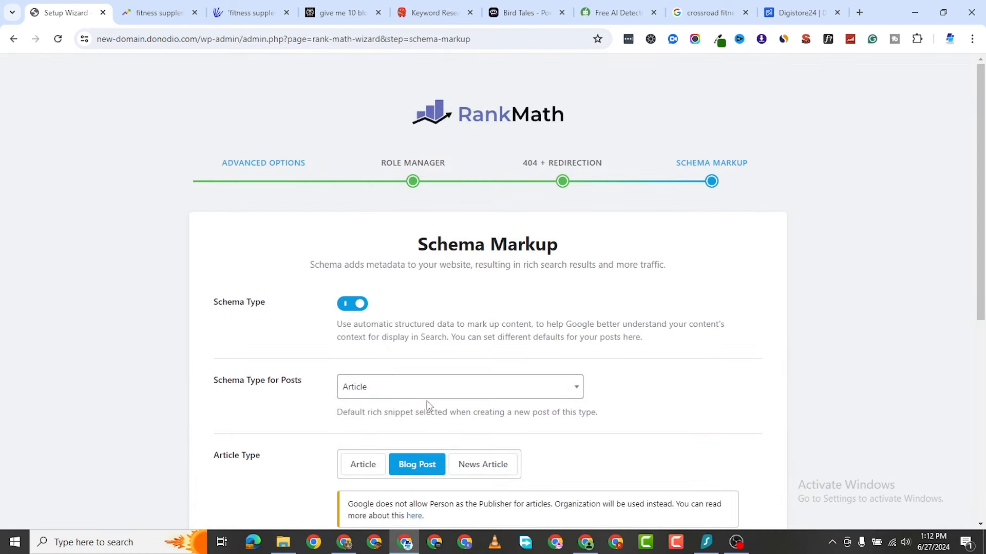
Keep Article as the schema type for posts, set the pages' article type to Blog Post, and save the schema markup
scroll(398, 401, "down", 1)
left_click(387, 329)
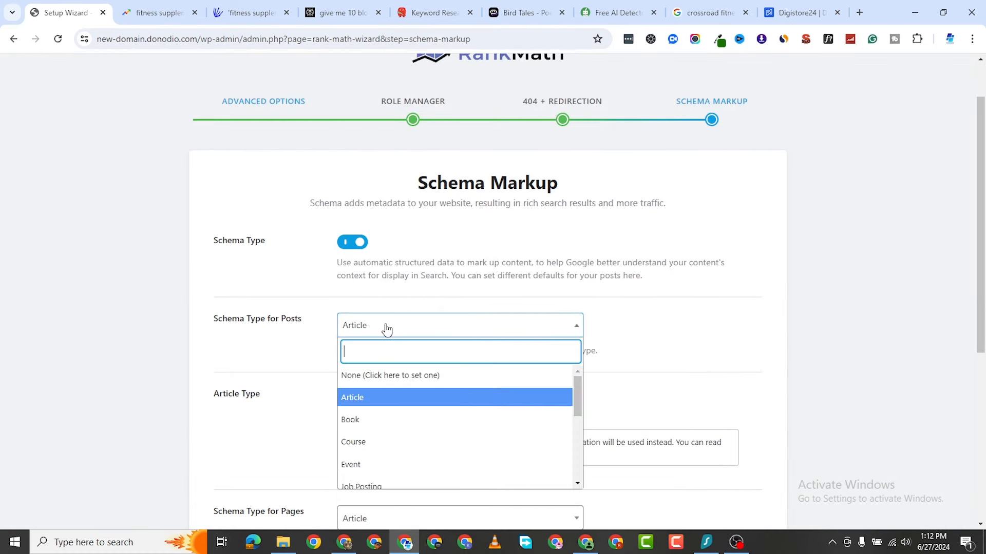
left_click(387, 398)
scroll(400, 336, "down", 3)
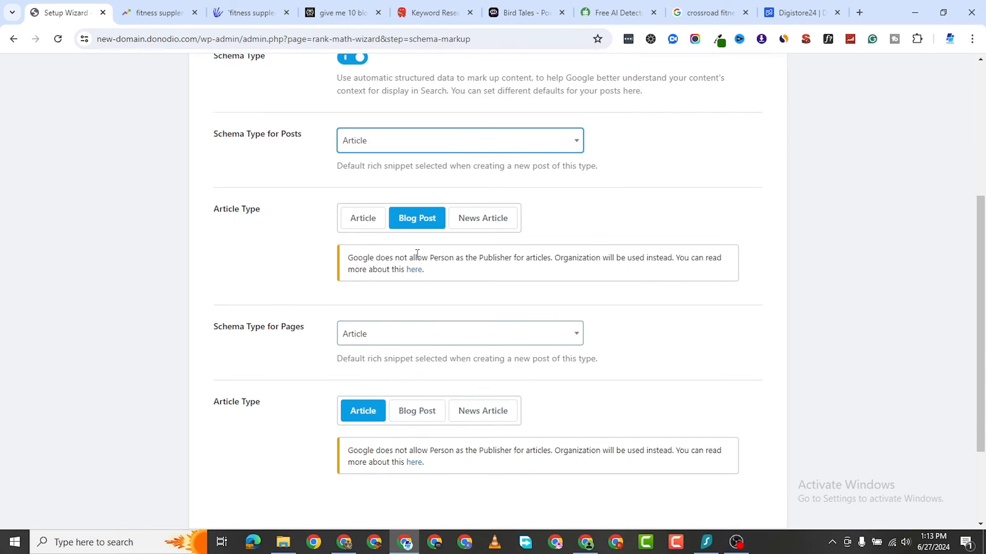
scroll(404, 363, "down", 2)
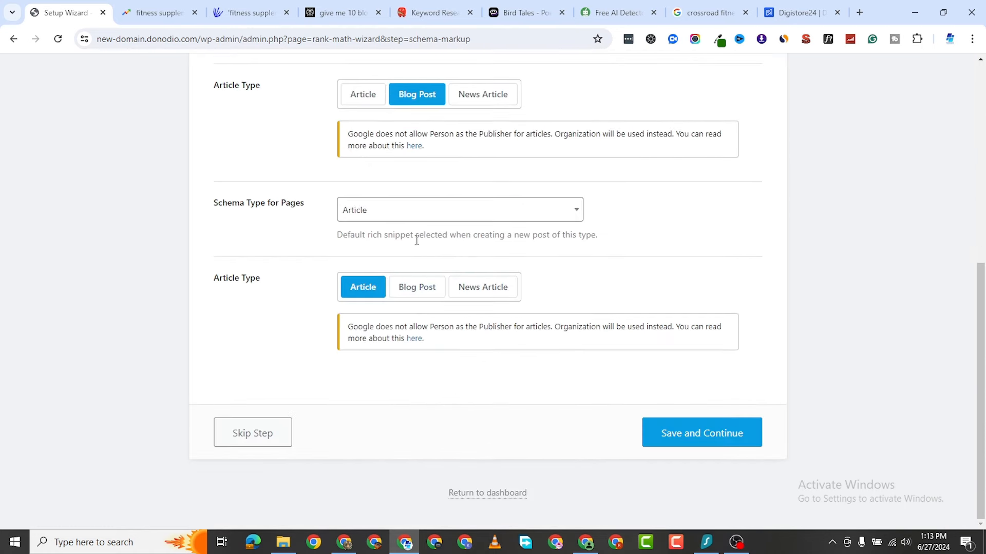
left_click(424, 286)
left_click(726, 434)
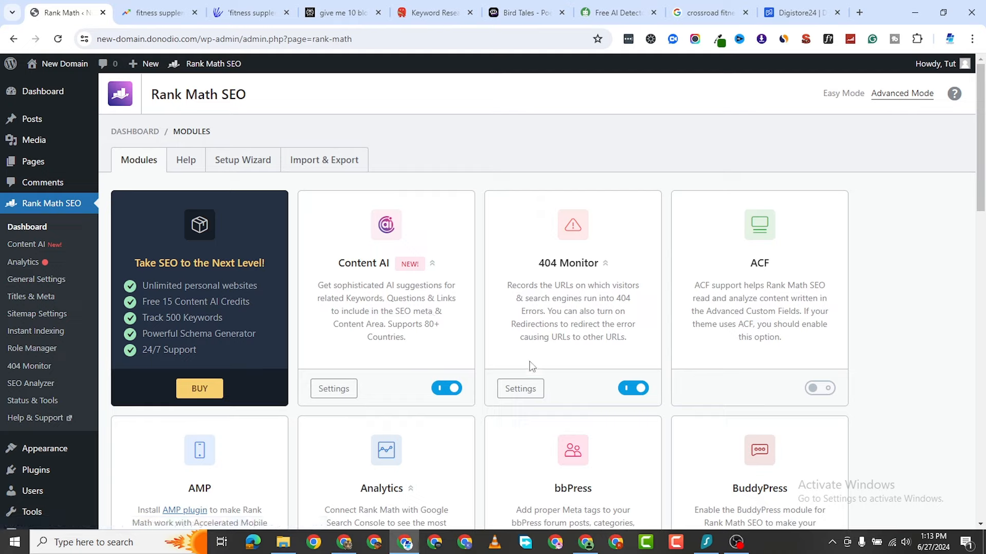
Look through the available Rank Math modules and the plugin's settings pages
scroll(624, 315, "down", 5)
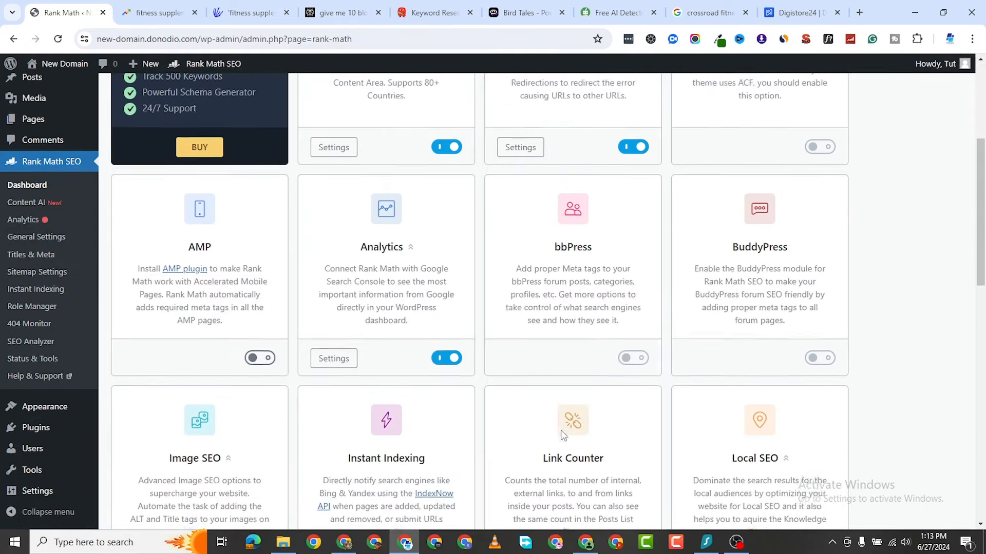
scroll(310, 349, "down", 1)
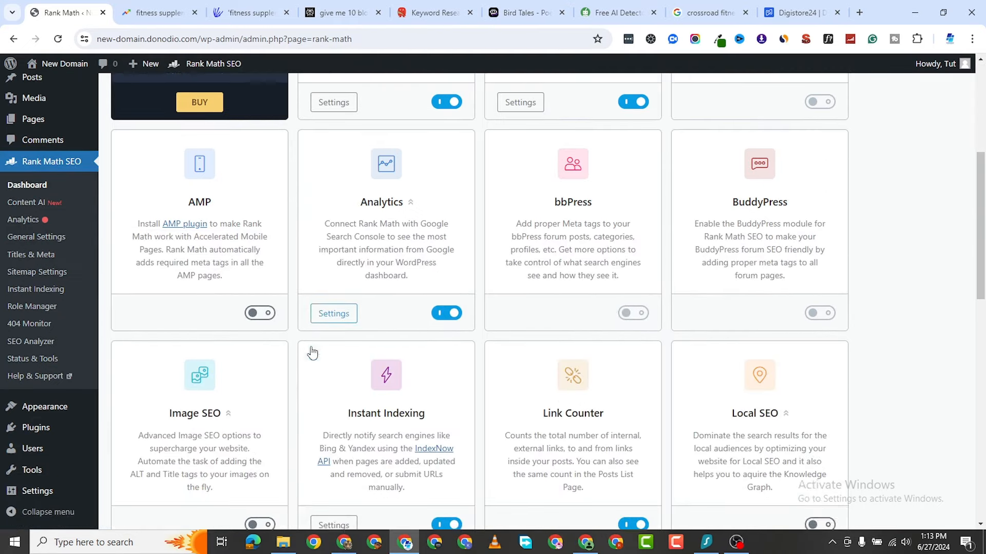
scroll(434, 355, "down", 9)
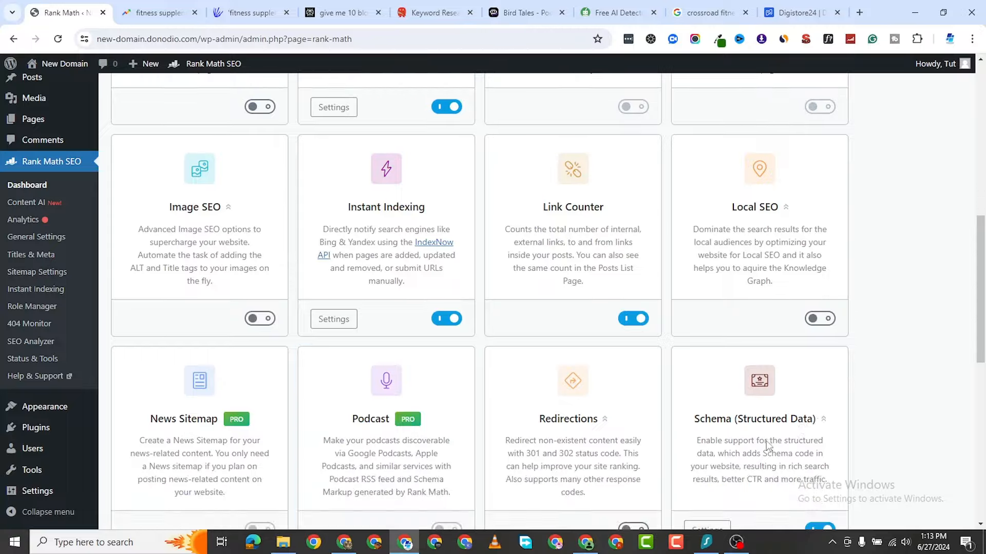
scroll(415, 417, "down", 5)
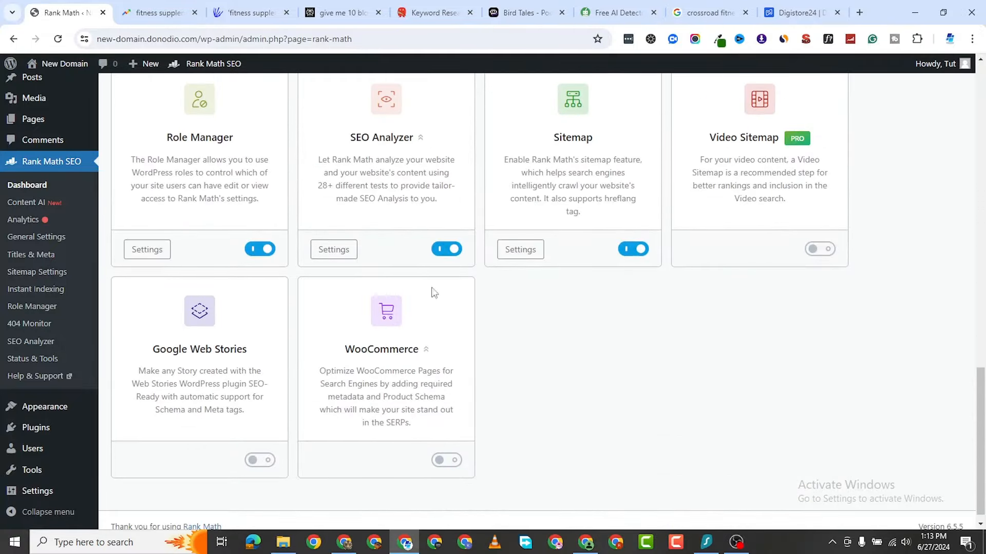
scroll(187, 380, "up", 8)
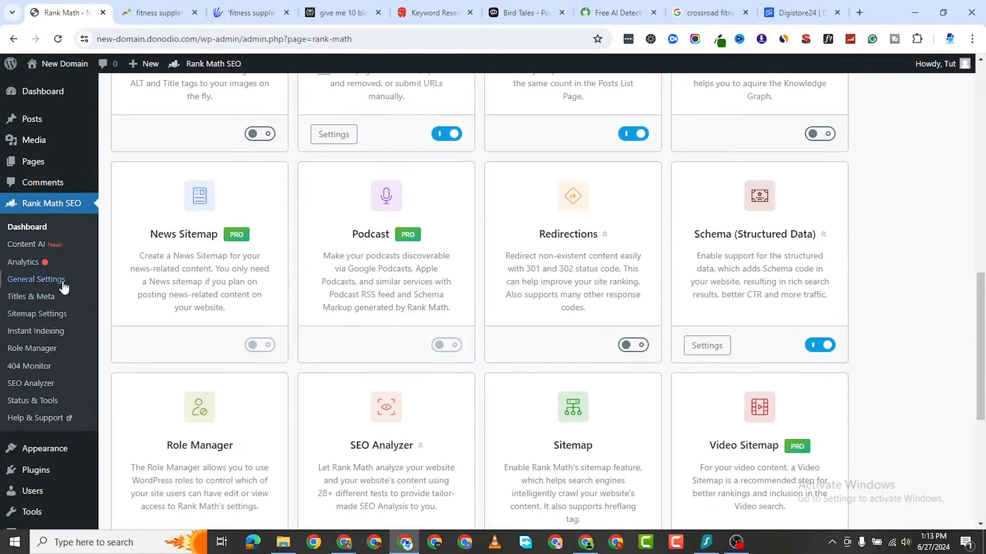
scroll(61, 220, "up", 2)
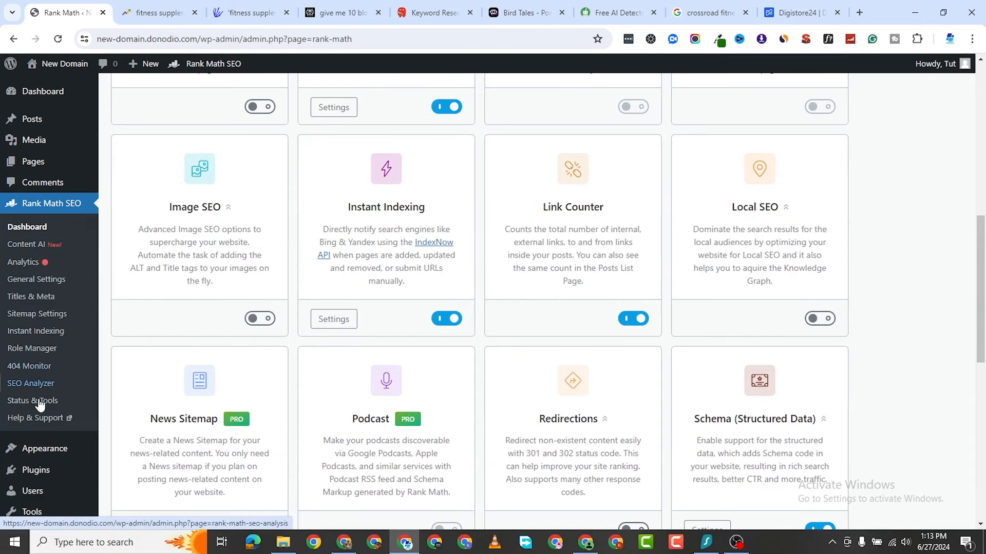
Upload seo-by-rank-math-pro.zip from Downloads as a new plugin, then install and activate it
scroll(36, 406, "down", 1)
left_click(44, 435)
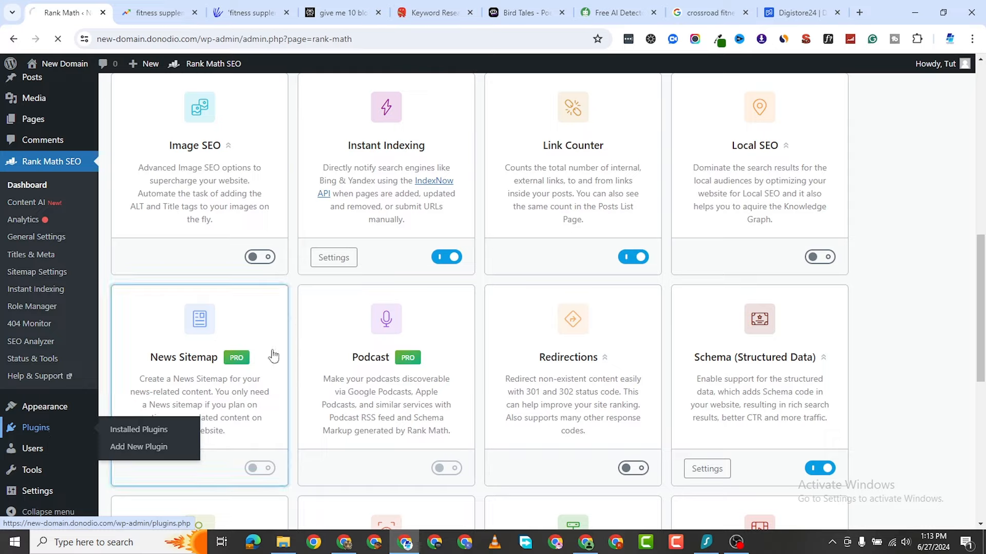
left_click(198, 95)
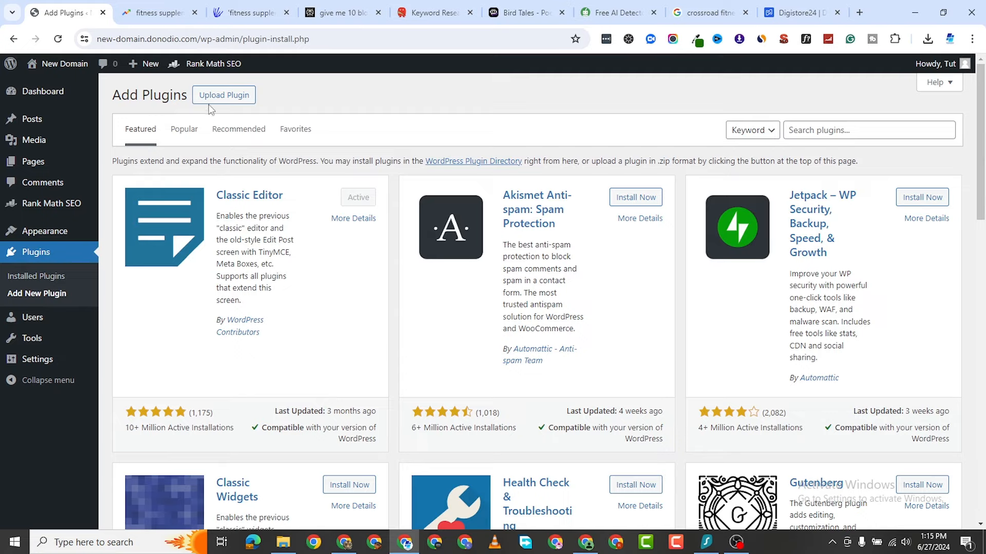
left_click(211, 97)
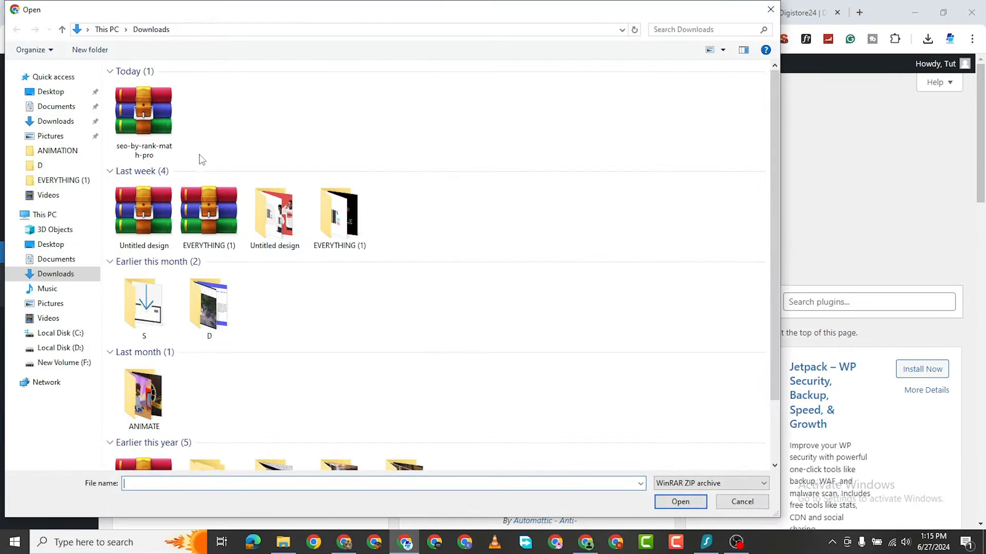
left_click(169, 132)
left_click(680, 502)
left_click(624, 212)
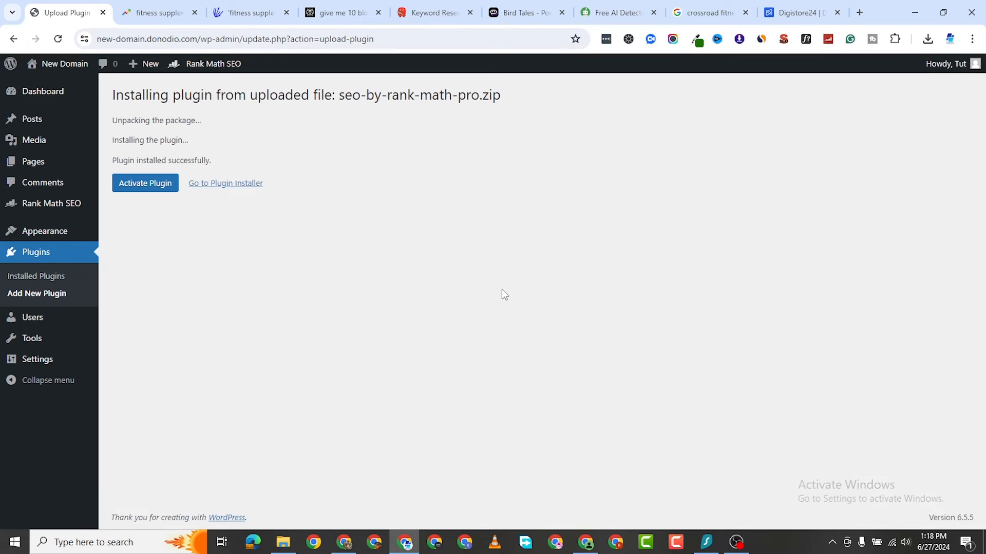
left_click(145, 185)
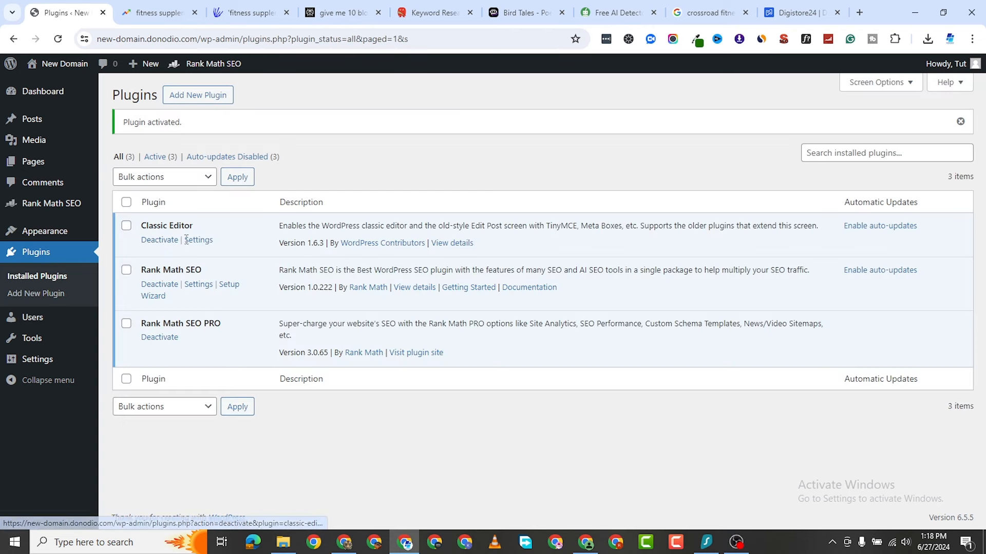
Install and activate the Classic Widgets plugin from the featured plugins
left_click(190, 99)
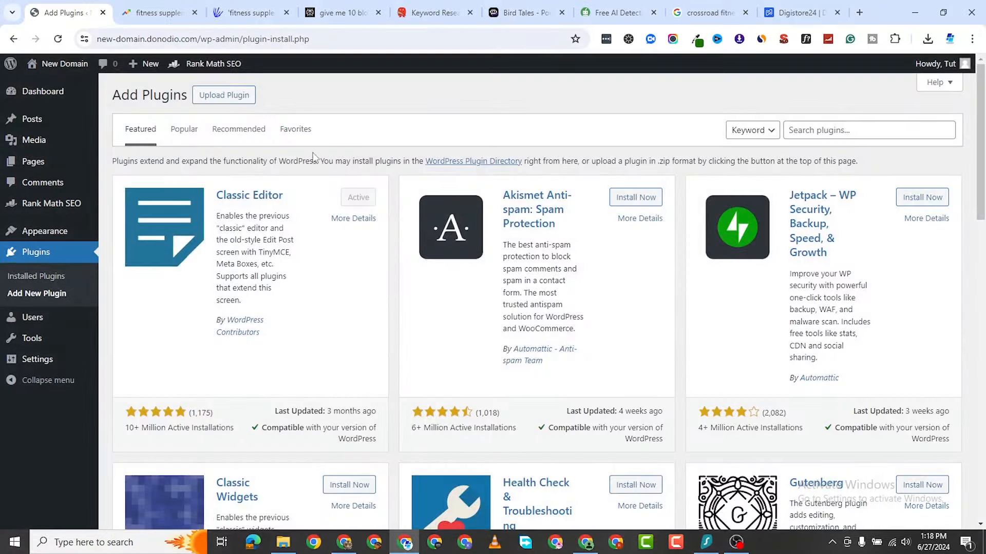
scroll(344, 369, "down", 2)
left_click(346, 363)
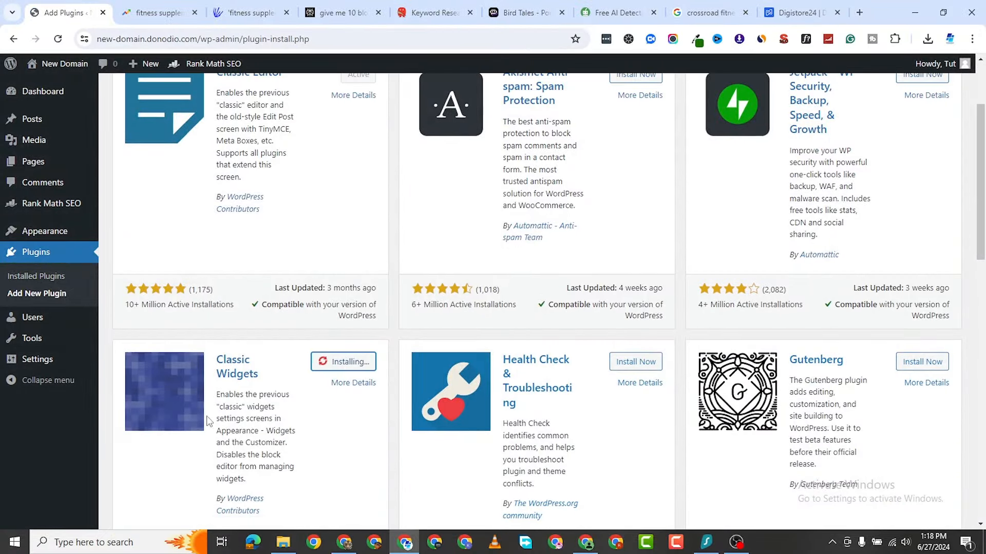
left_click(351, 362)
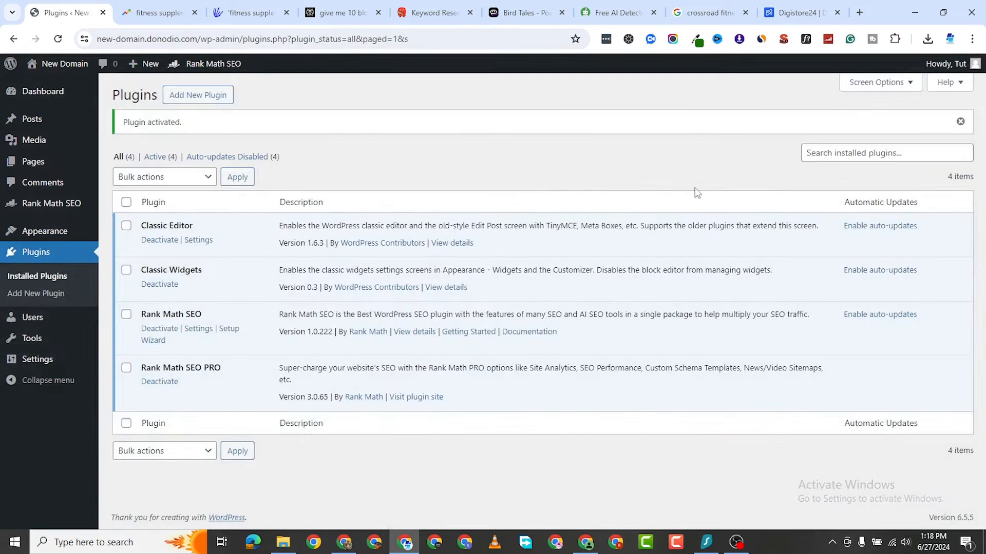
Find the Spectra – WordPress Gutenberg Blocks plugin by searching new plugins for "spectra", then install and activate it
left_click(836, 154)
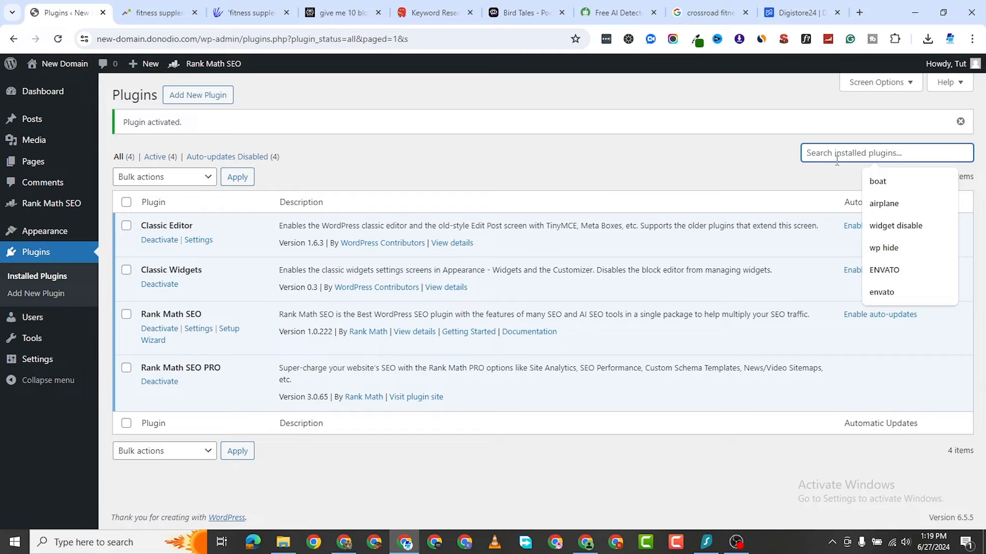
left_click(226, 98)
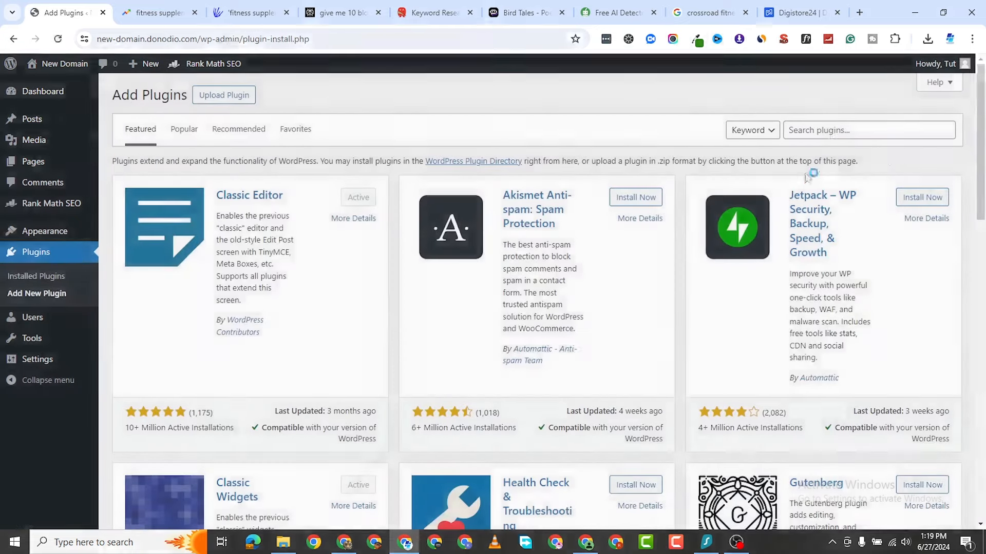
left_click(830, 132)
type("spcetra")
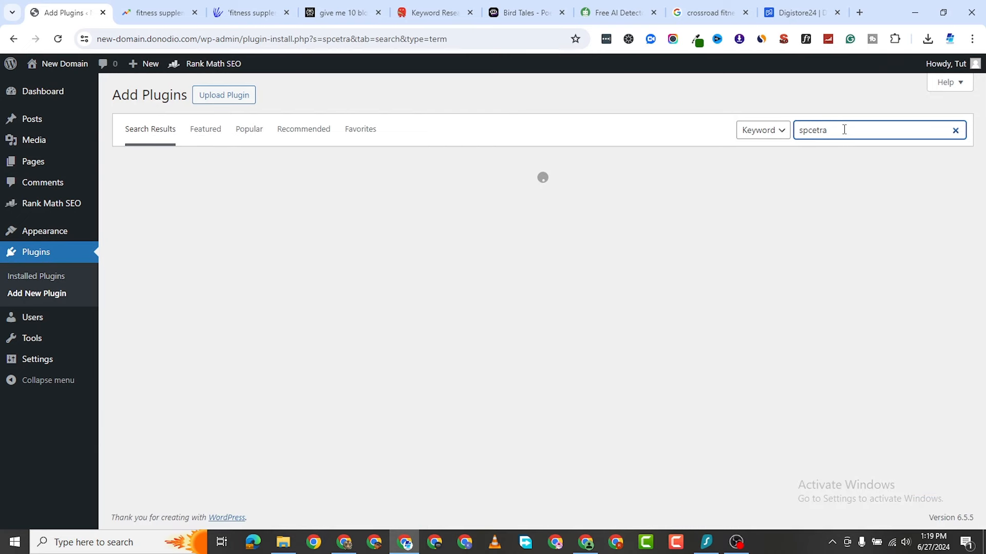
key("BackSpace")
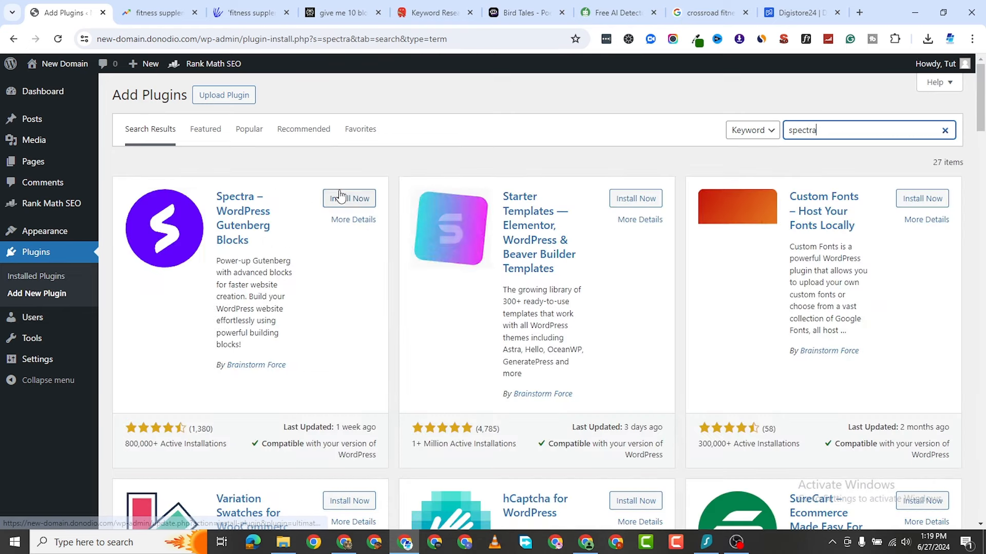
left_click(337, 198)
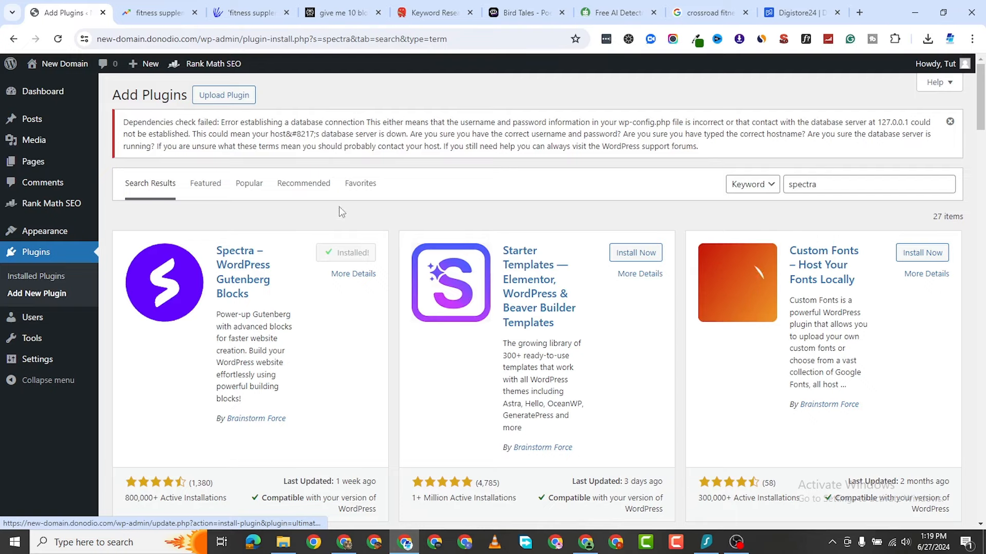
left_click(58, 40)
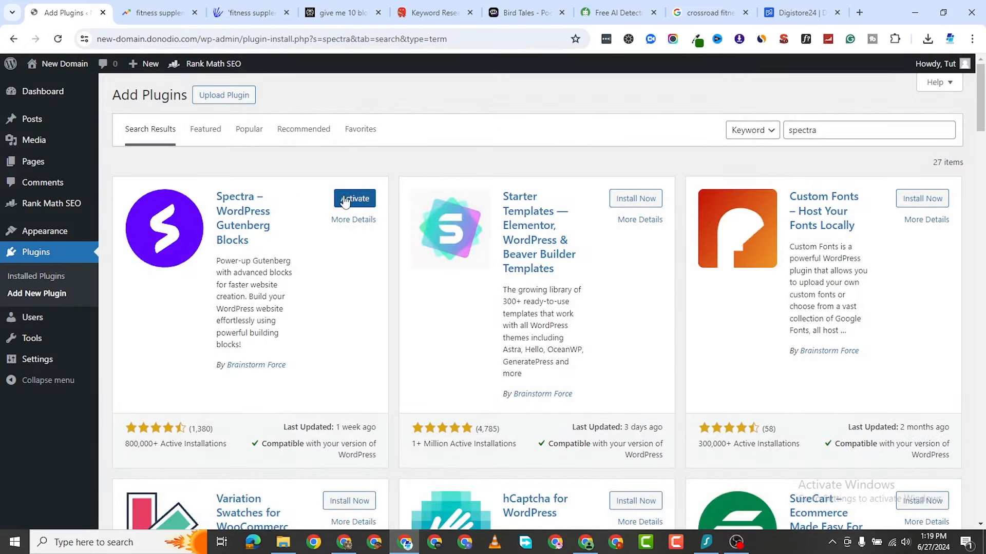
left_click(345, 202)
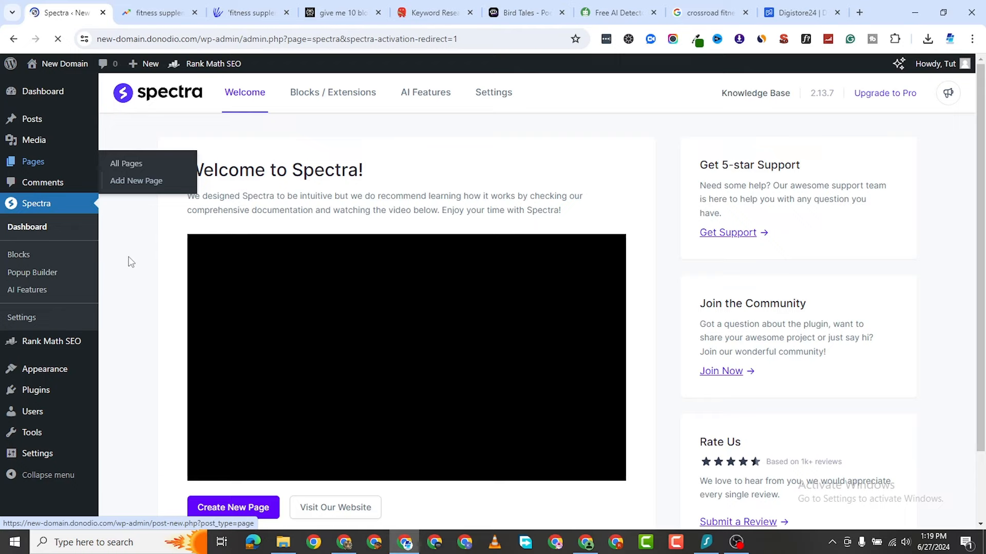
Deactivate the Classic Editor plugin so that Spectra can run with the block editor
scroll(241, 391, "down", 2)
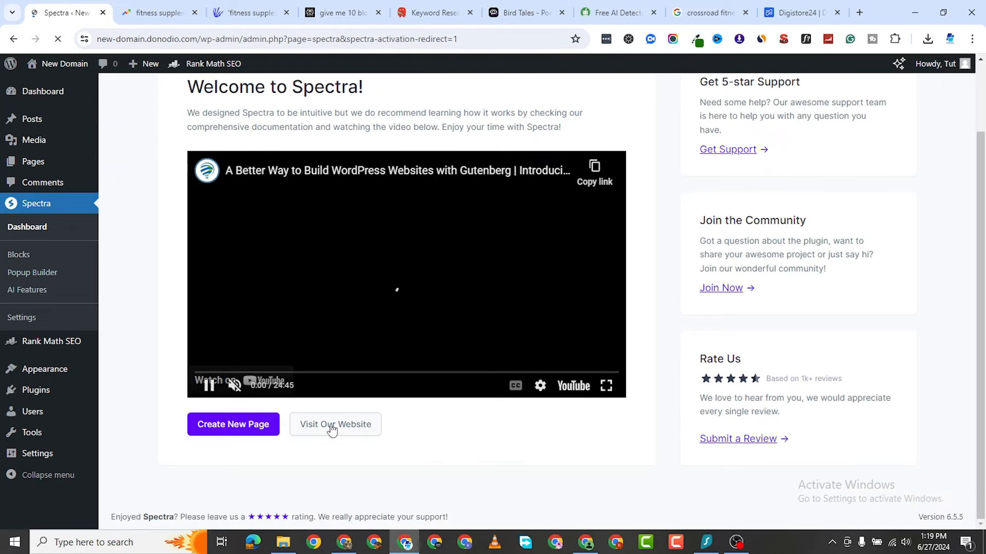
scroll(323, 294, "up", 2)
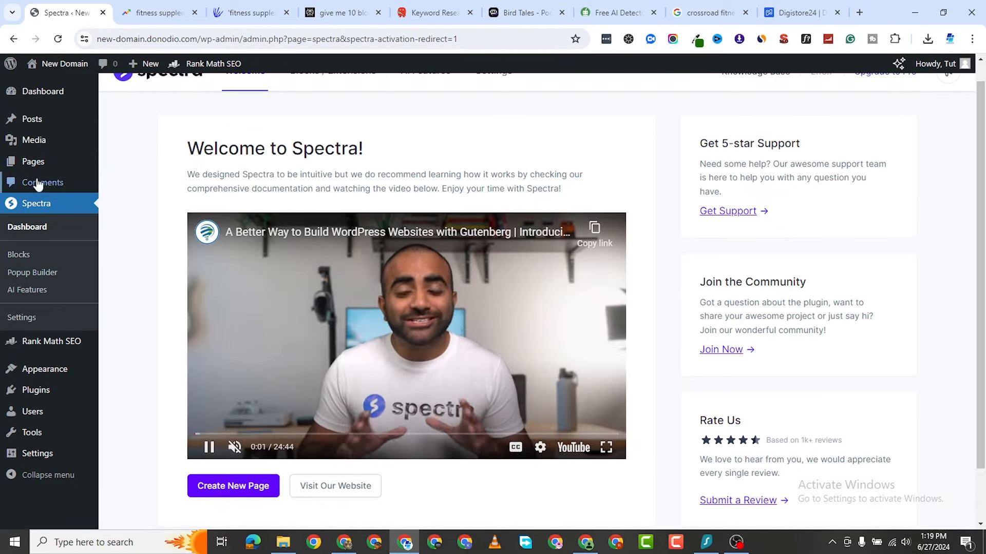
scroll(306, 379, "up", 1)
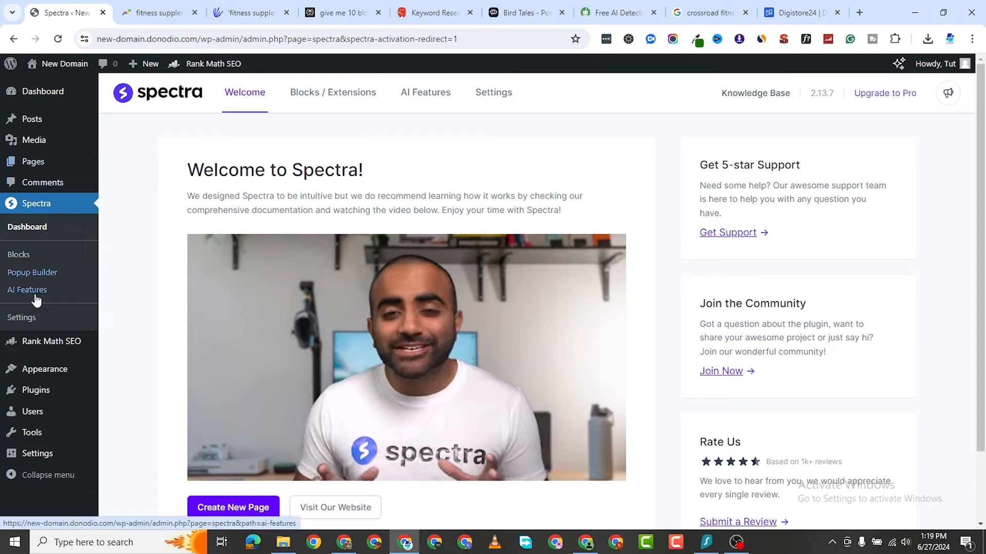
left_click(43, 388)
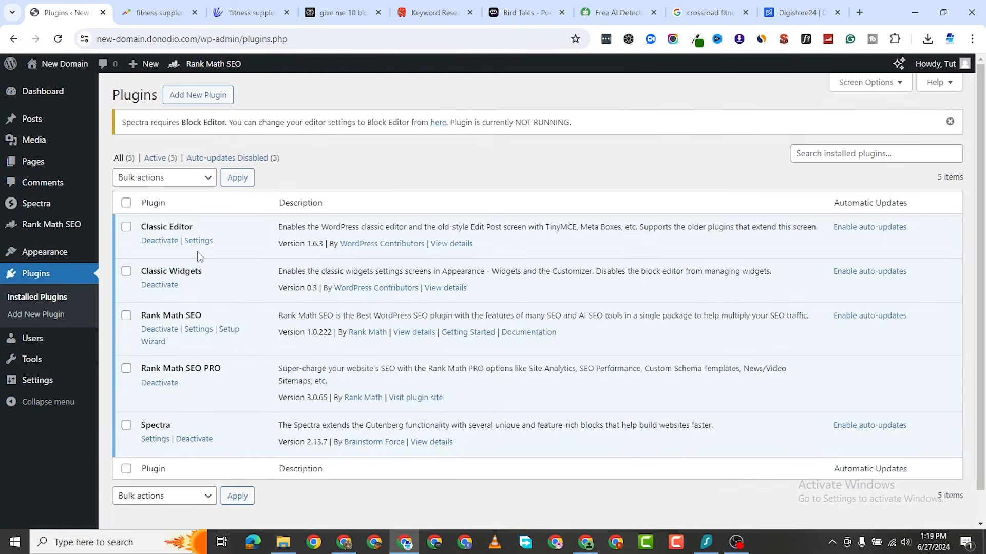
left_click(165, 246)
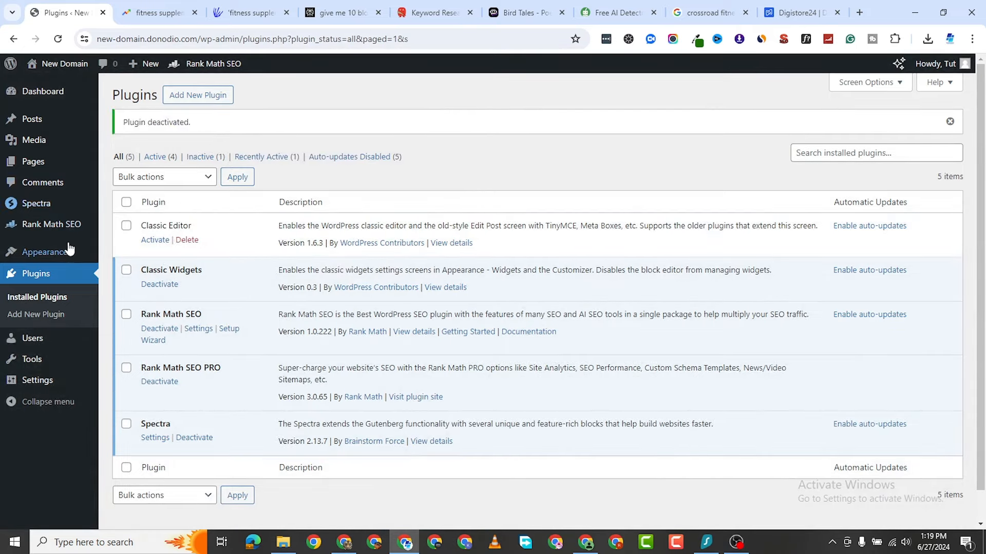
Open a new post to look at the block editor, dismiss its welcome guide, and leave without saving
mouse_move(35, 126)
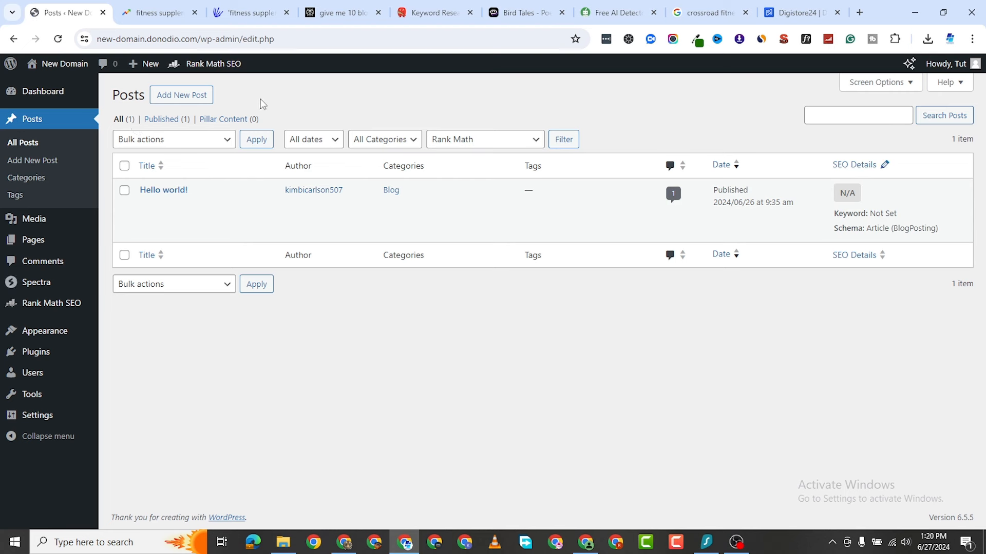
left_click(191, 101)
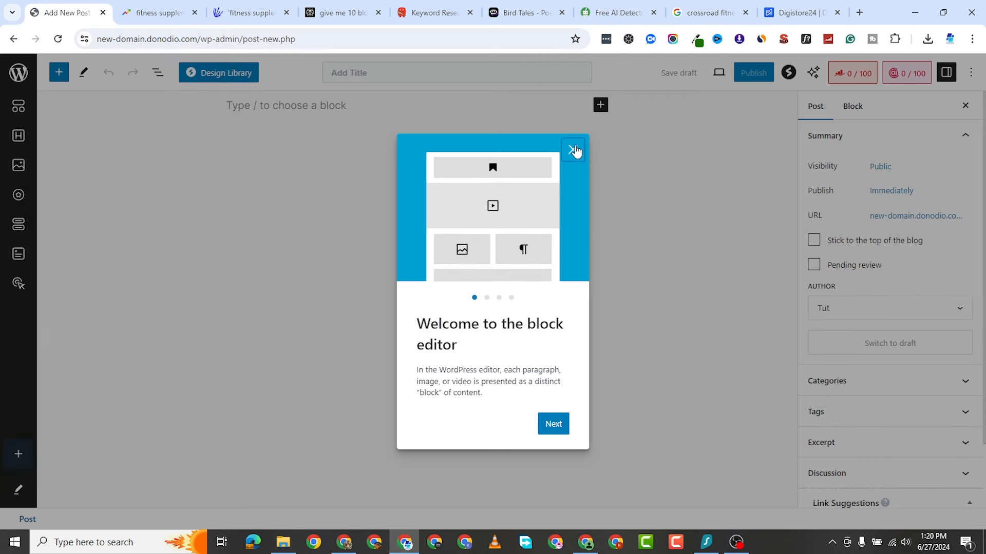
left_click(573, 150)
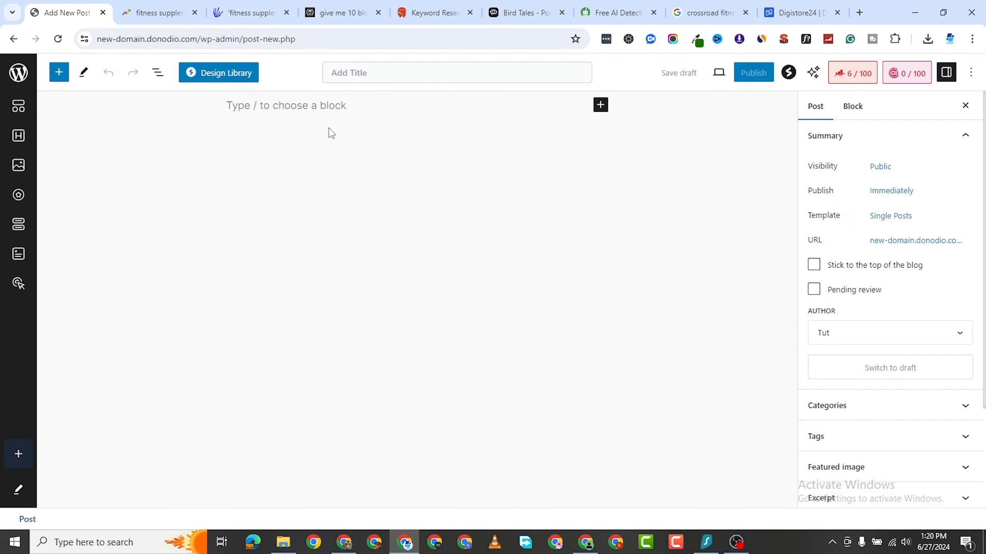
left_click(287, 105)
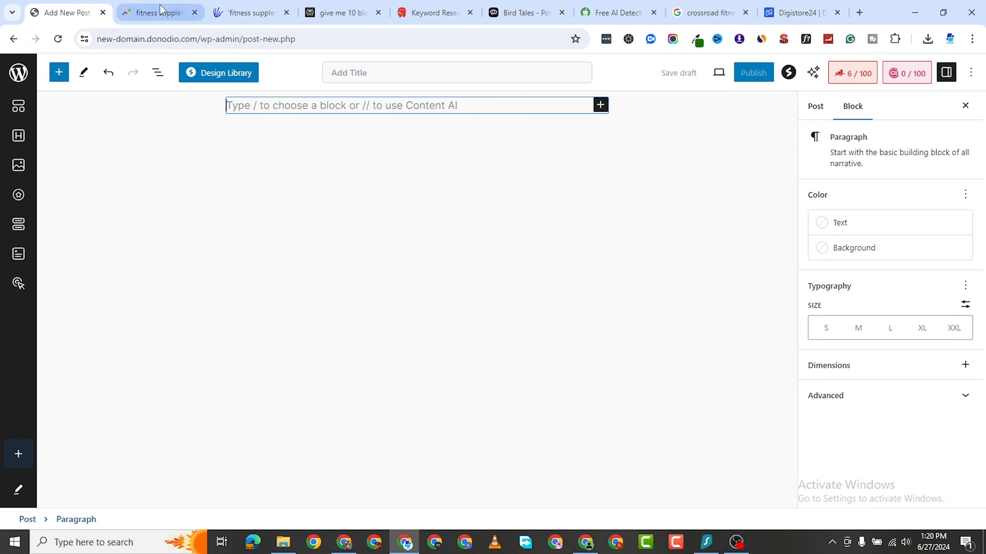
left_click(13, 39)
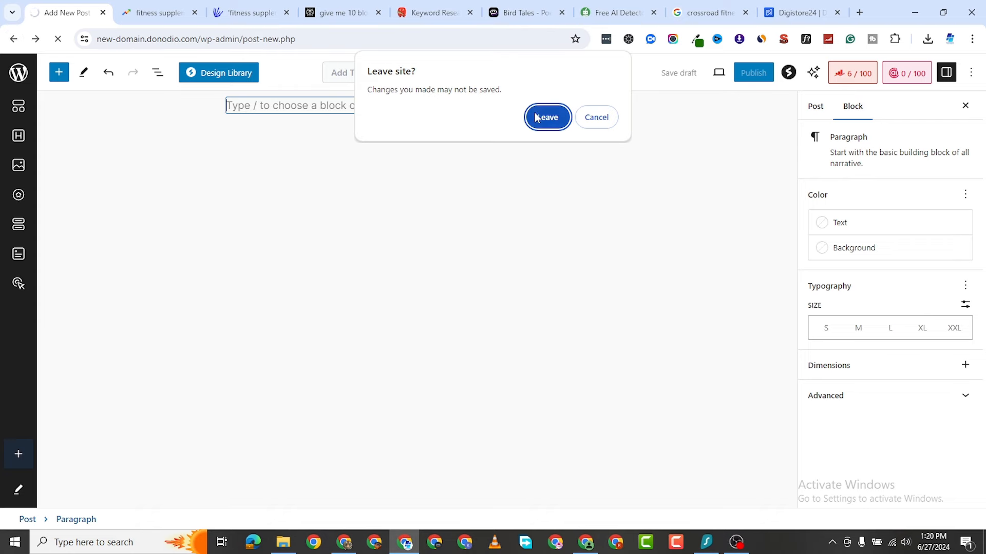
left_click(546, 117)
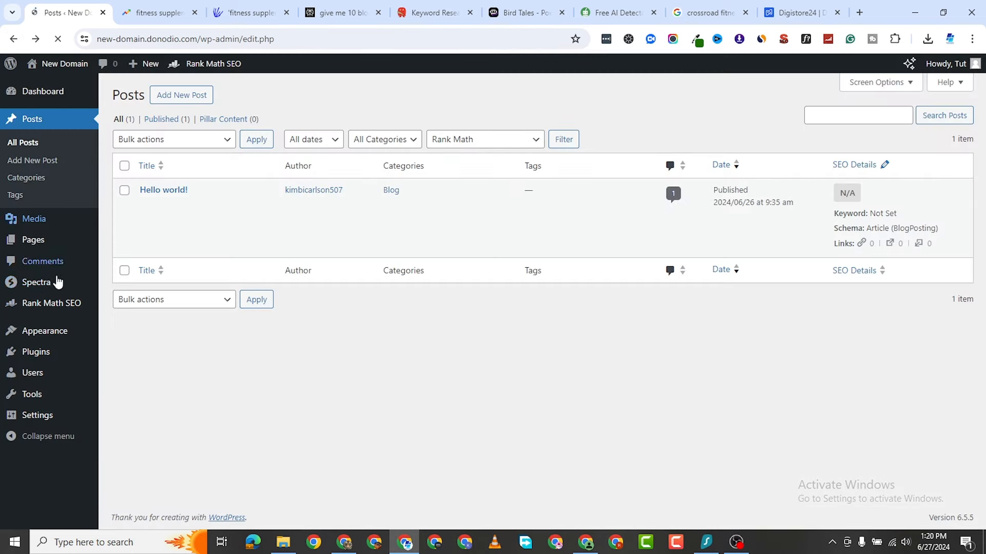
Reactivate the Classic Editor plugin from the installed plugins
mouse_move(32, 352)
left_click(119, 353)
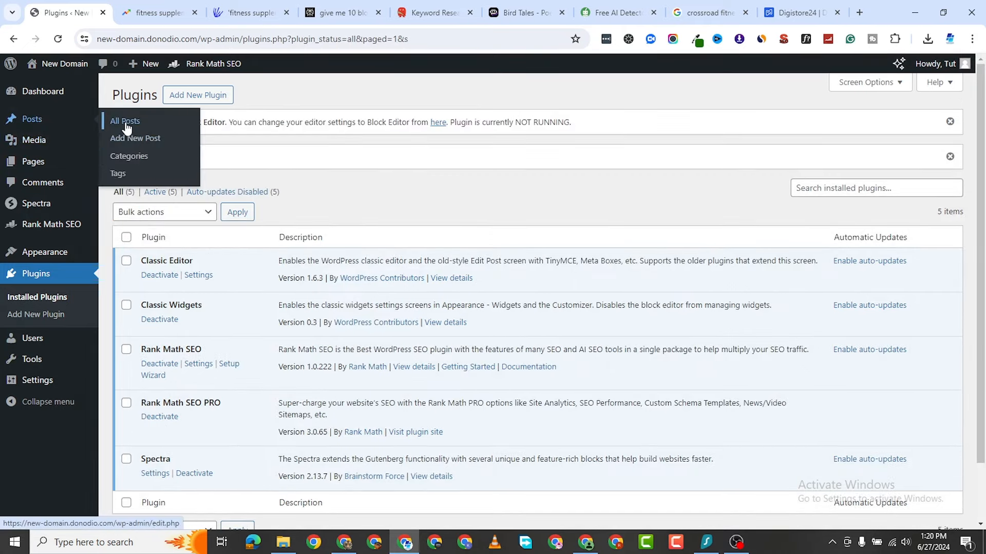
Open the page for adding a new post in a separate browser tab
right_click(129, 138)
left_click(154, 149)
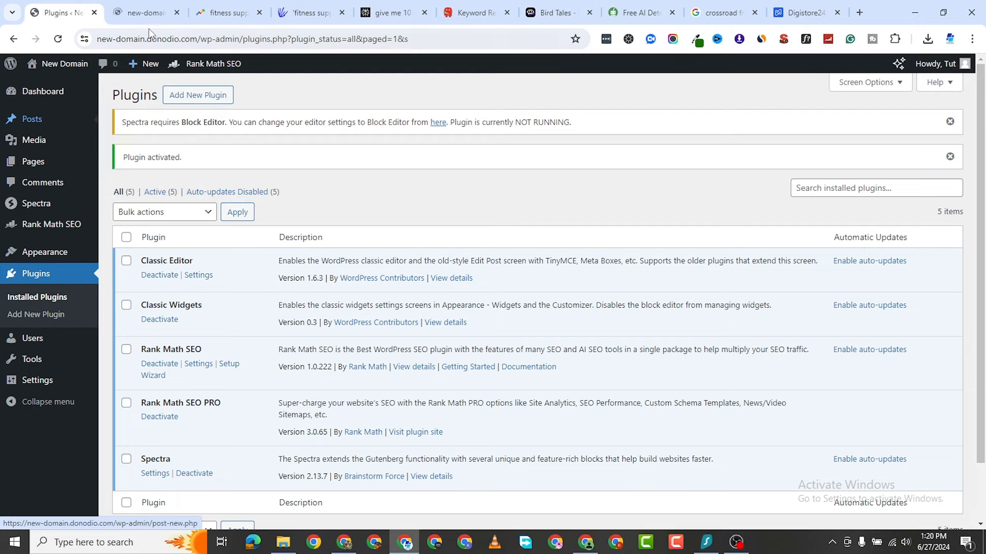
left_click(145, 20)
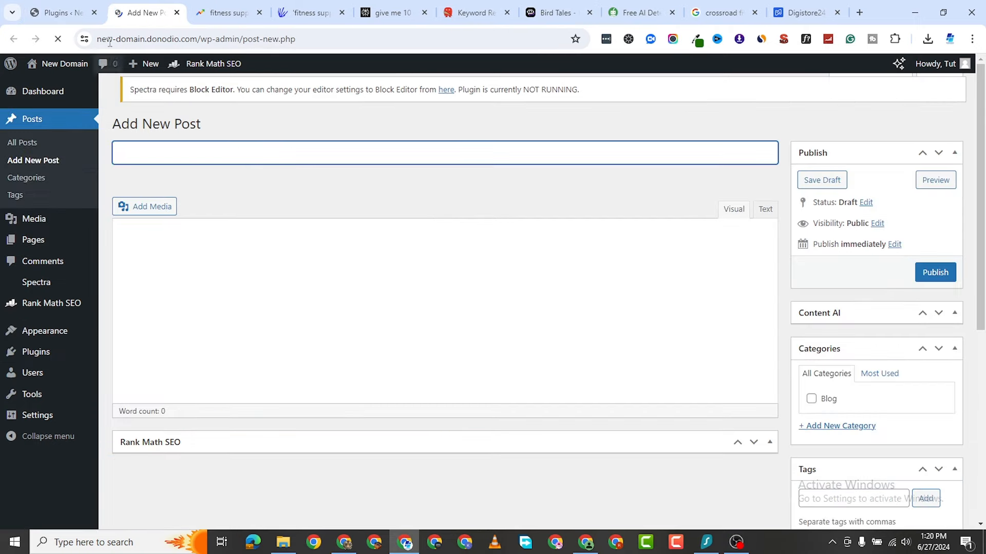
Deactivate the Classic Editor plugin and reload the new post page to use the block editor
left_click(52, 15)
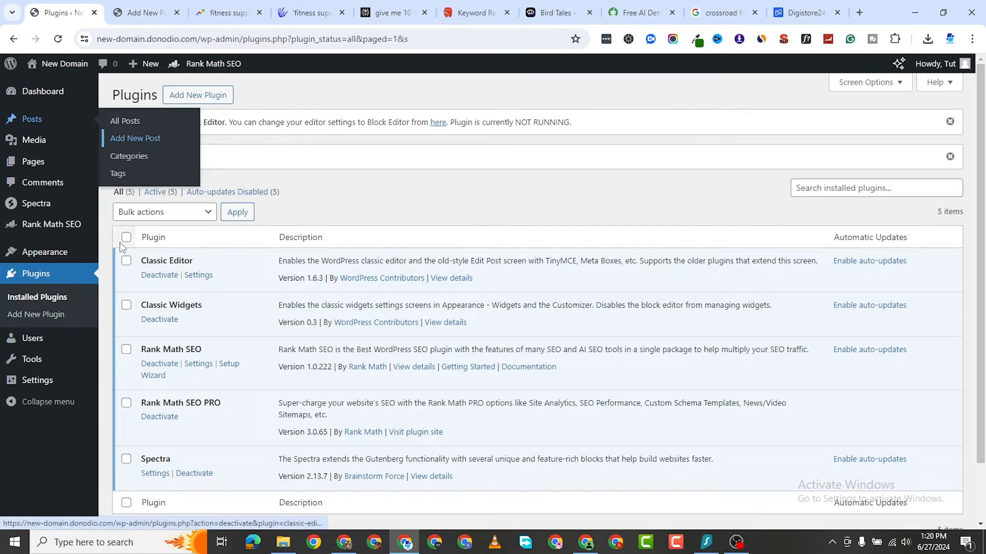
left_click(159, 277)
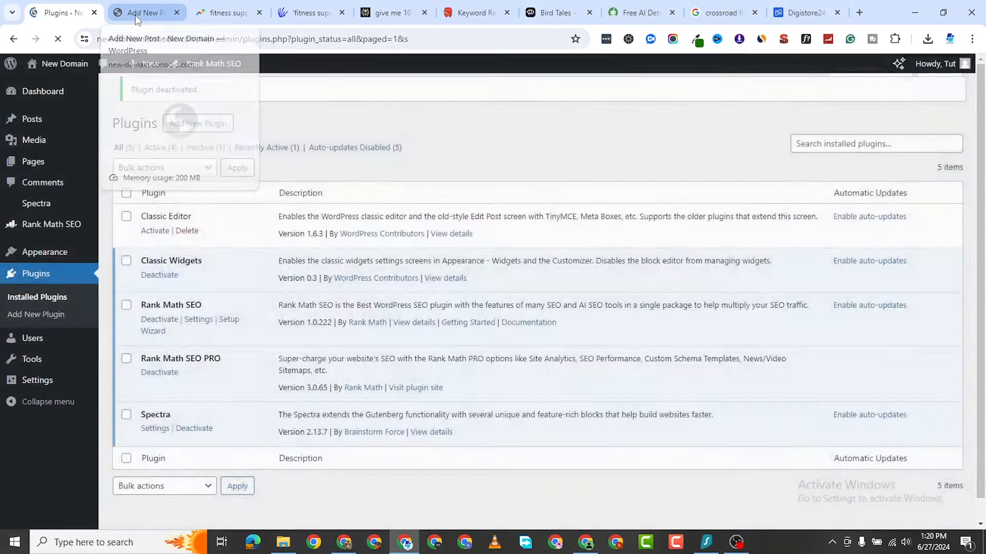
left_click(135, 15)
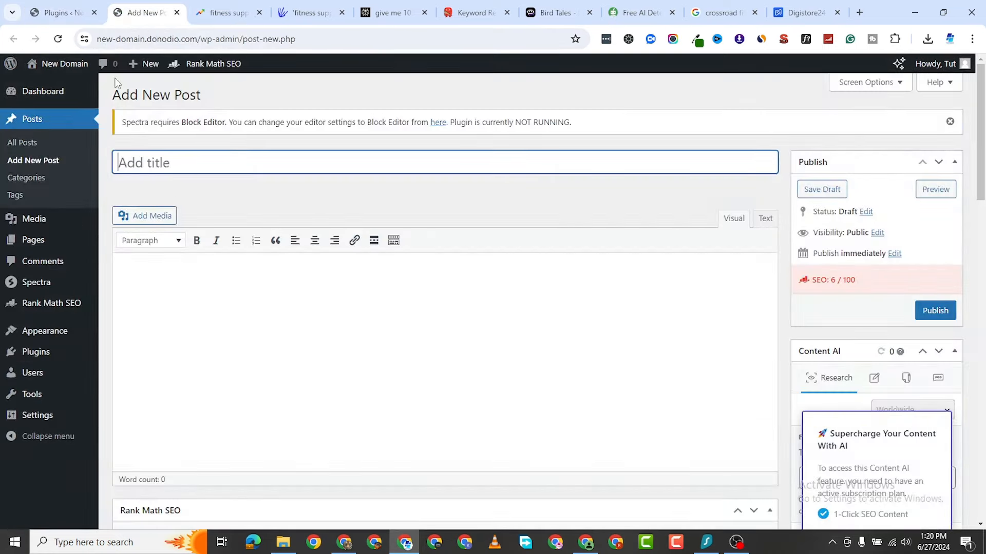
key("F5")
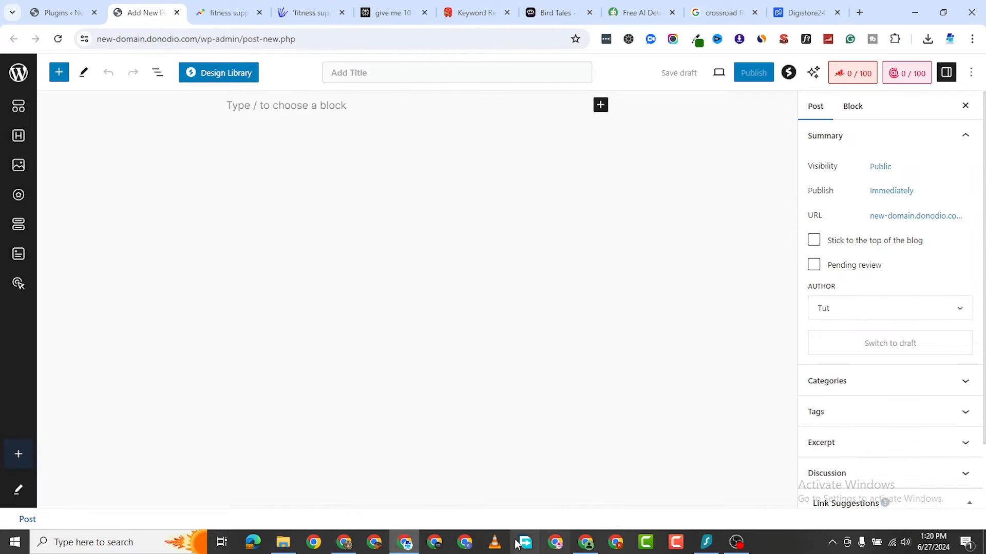
Copy the blog title "The Pros and Cons of Caffeine-Based Supplements for Active Women" from the Perplexity answer
left_click(539, 13)
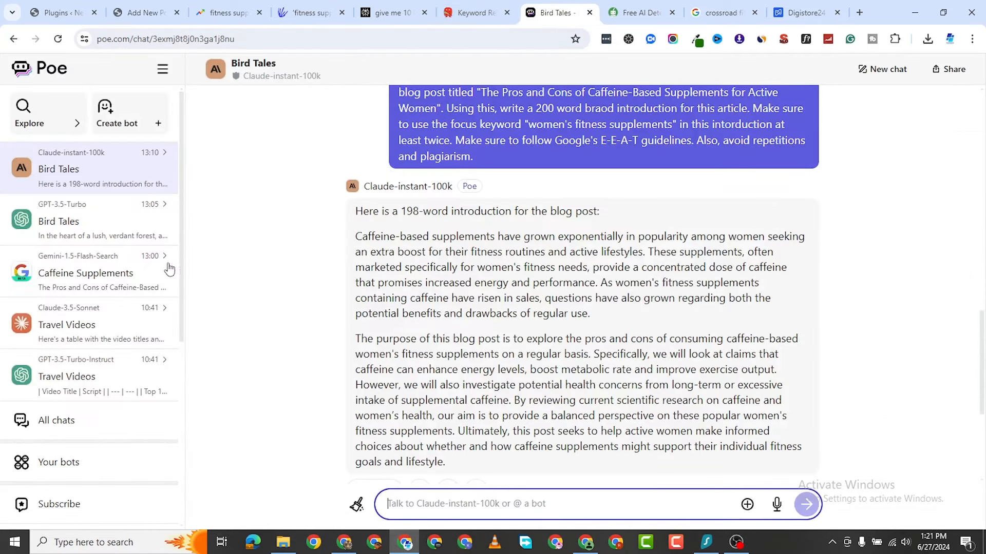
left_click(154, 12)
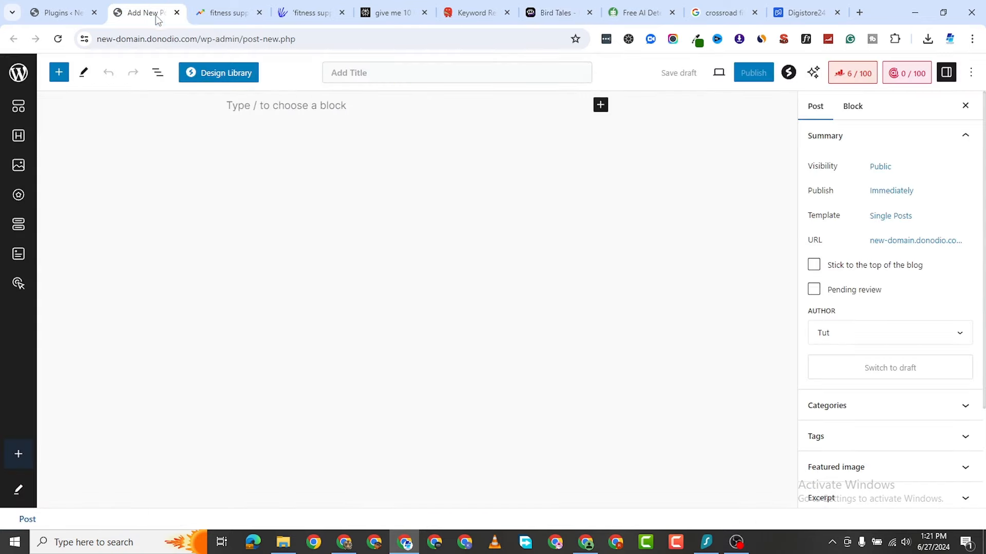
left_click(208, 18)
left_click(310, 13)
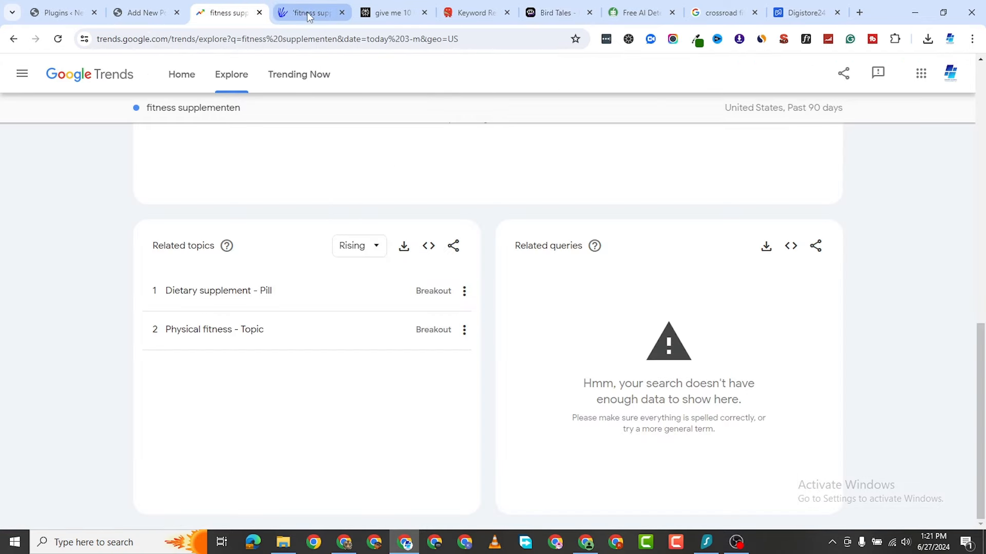
left_click(380, 19)
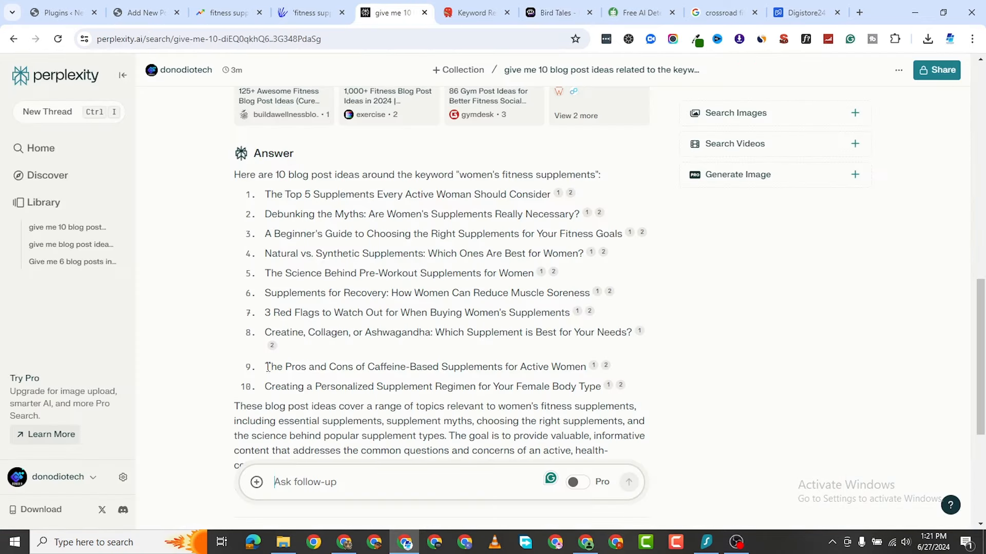
left_click_drag(271, 367, 386, 367)
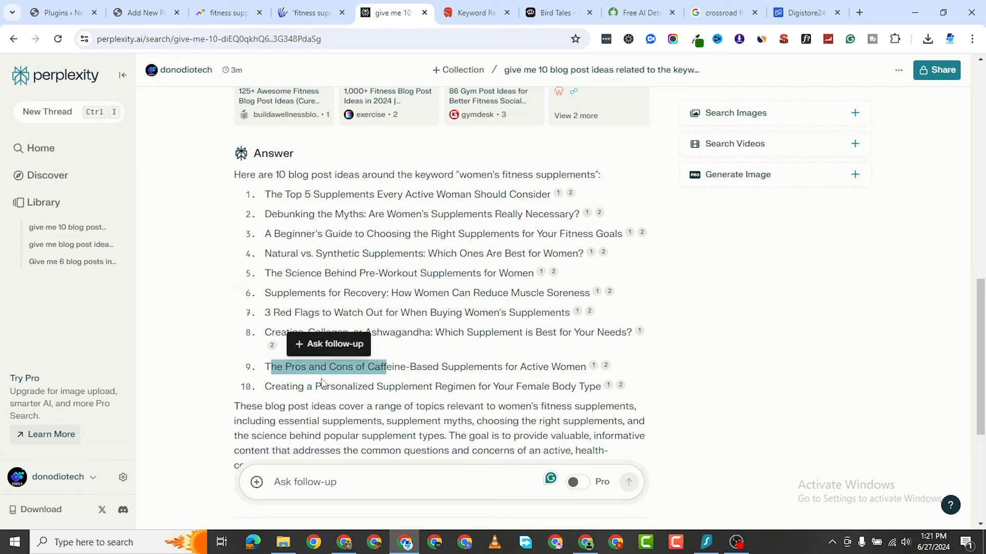
left_click(503, 363)
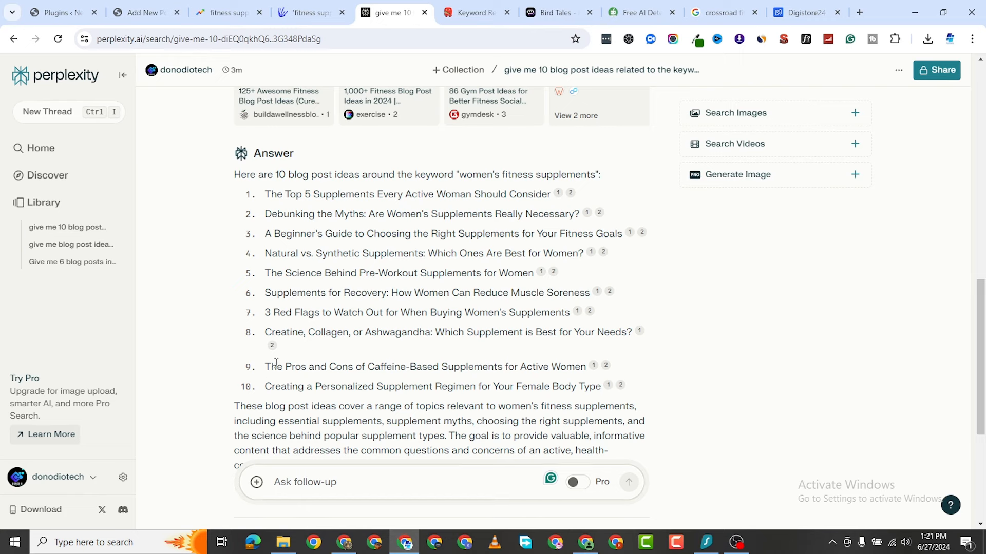
left_click_drag(266, 367, 578, 360)
right_click(579, 361)
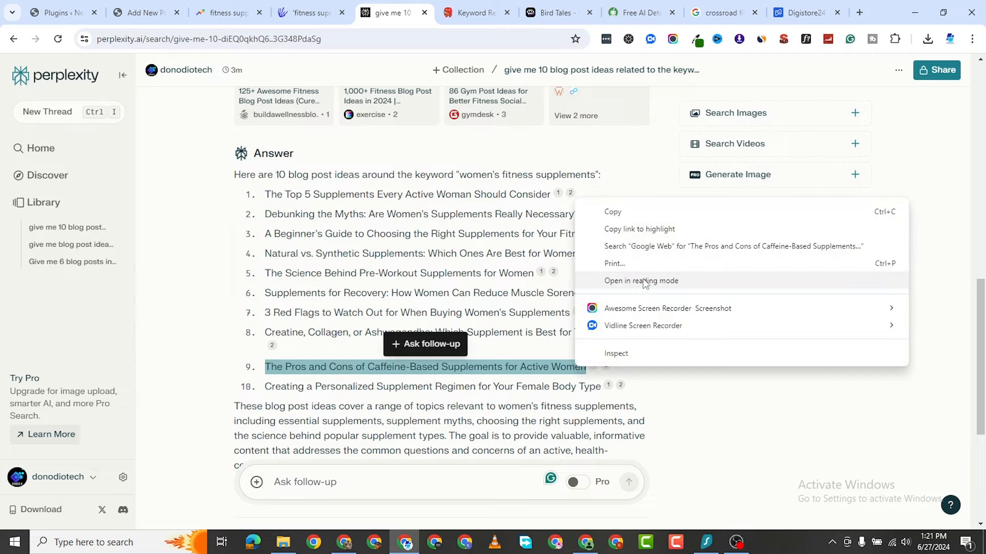
left_click(627, 214)
left_click(556, 12)
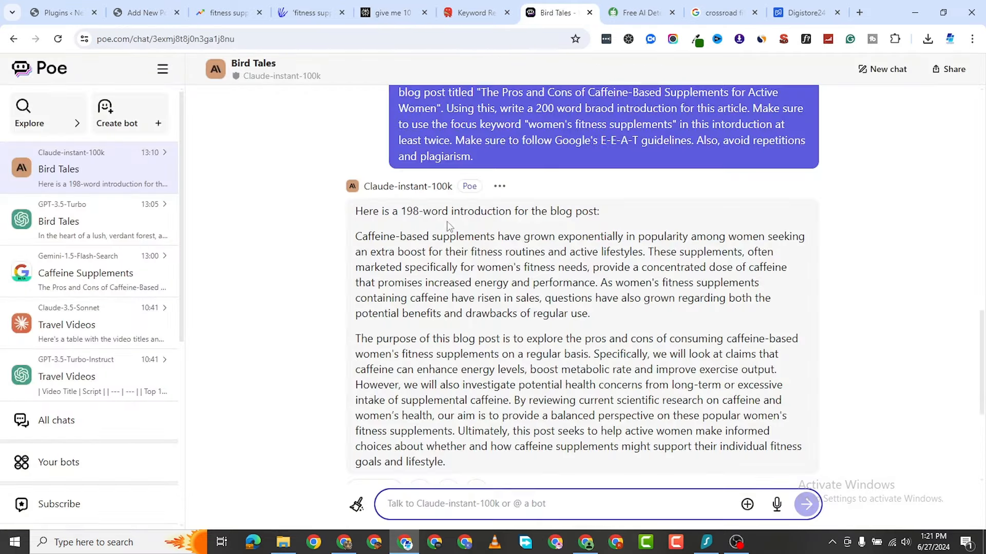
scroll(493, 390, "down", 5)
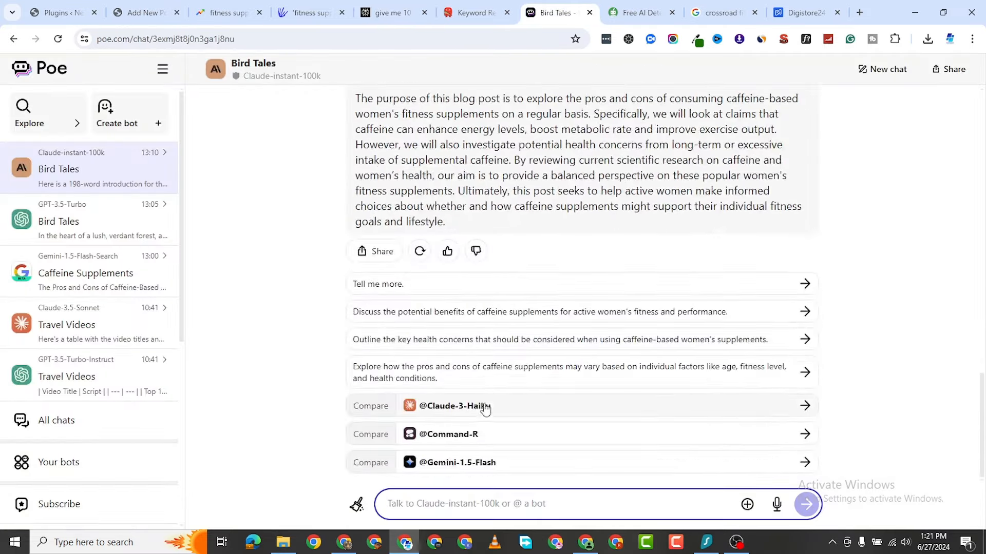
scroll(513, 385, "up", 10)
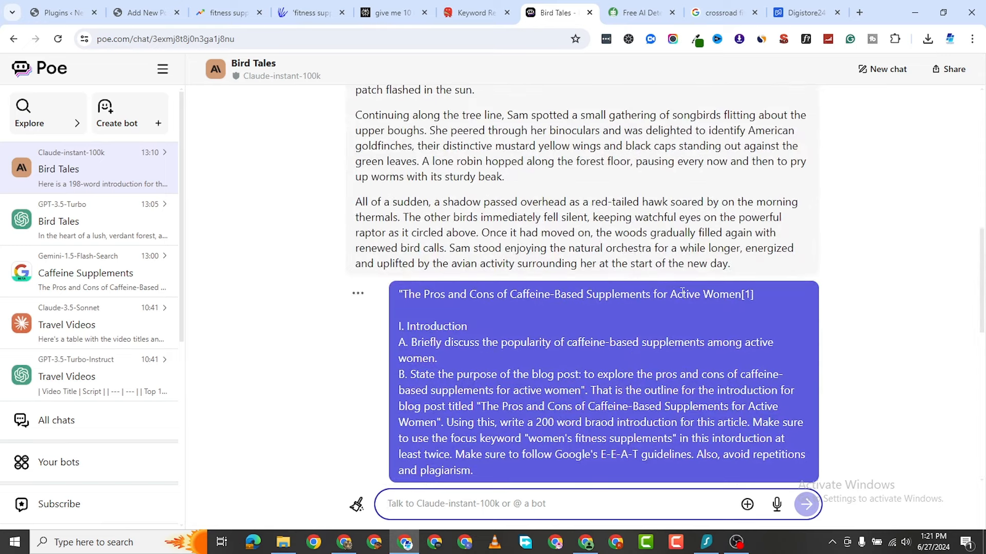
scroll(641, 303, "down", 1)
Paste the copied blog title as the WordPress post's title and delete the duplicate paragraph pasted into the body
left_click(147, 12)
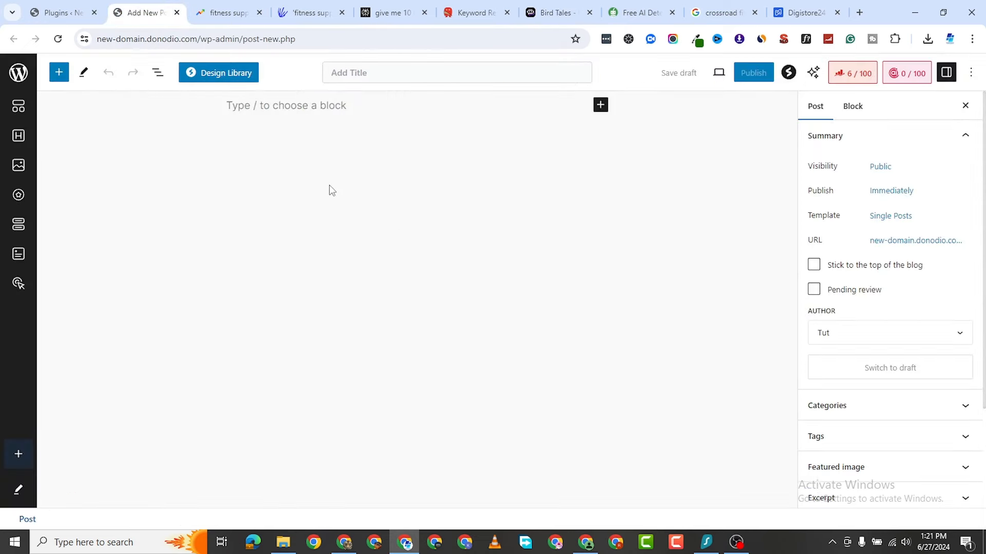
right_click(262, 112)
left_click(310, 245)
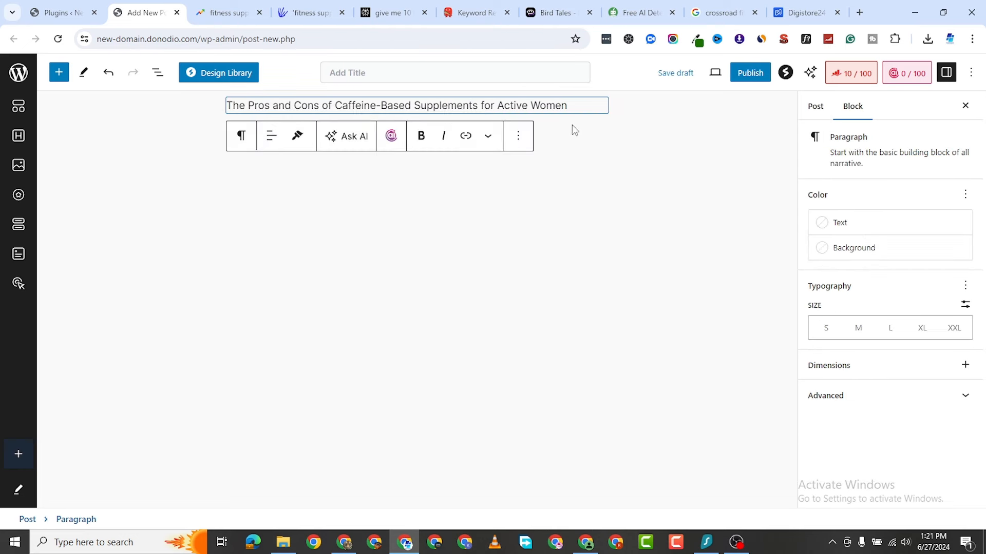
right_click(419, 69)
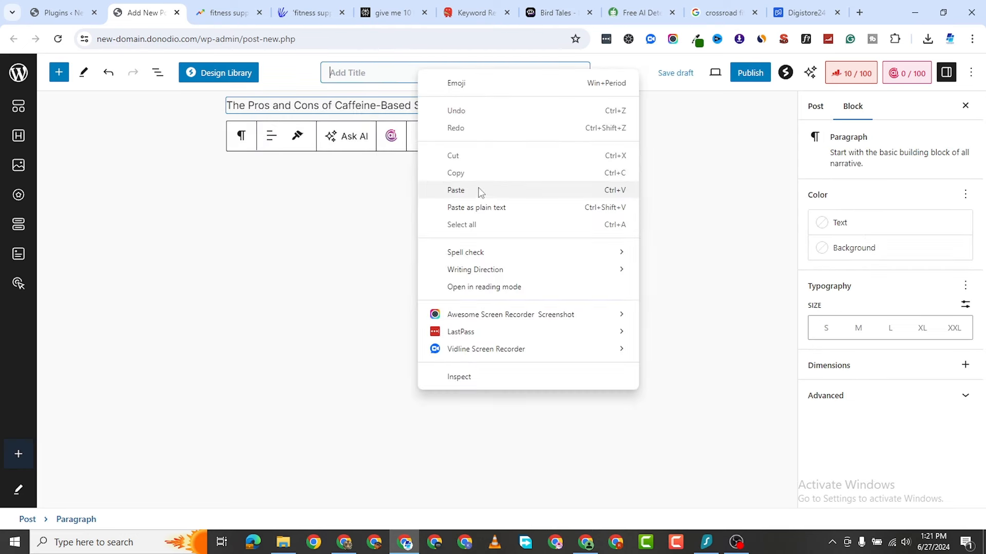
left_click(479, 193)
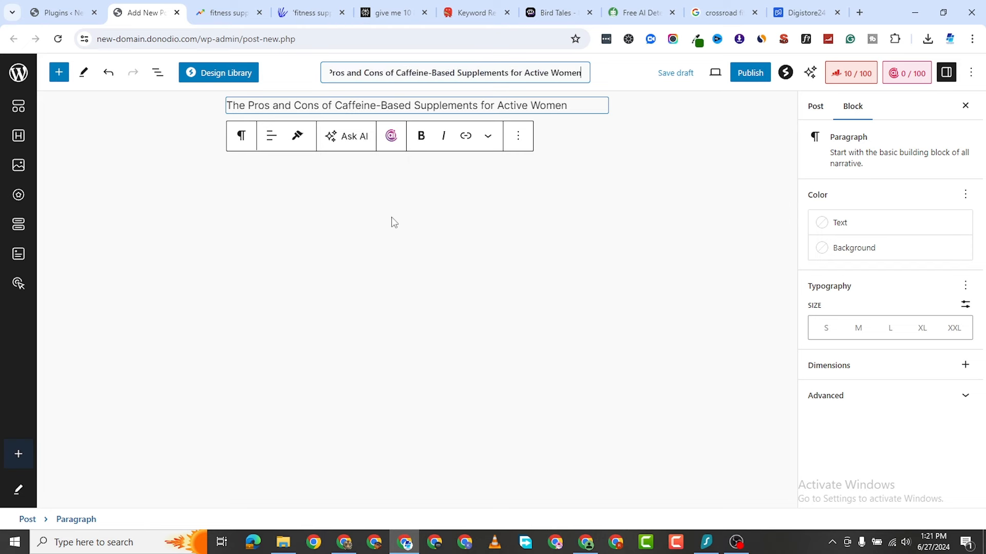
left_click(520, 137)
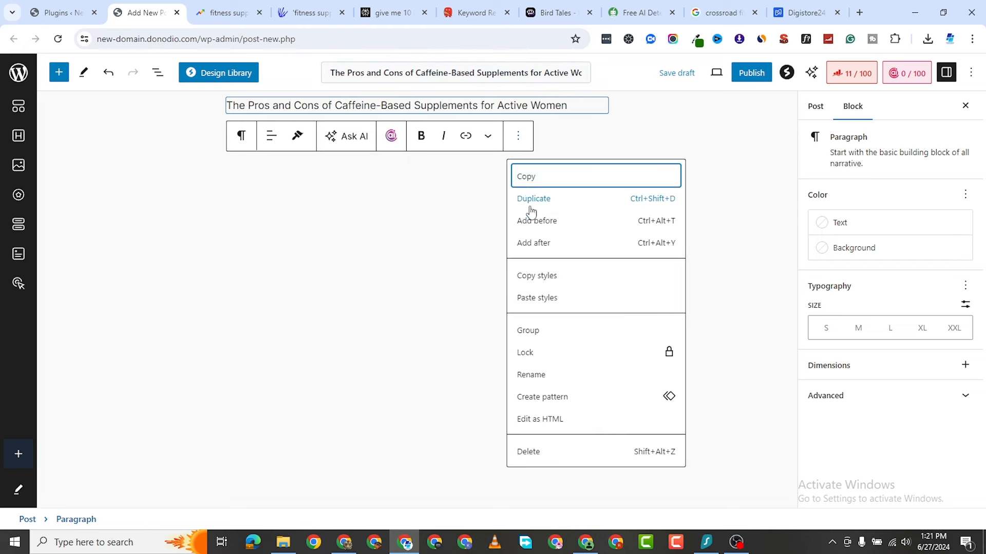
left_click(528, 451)
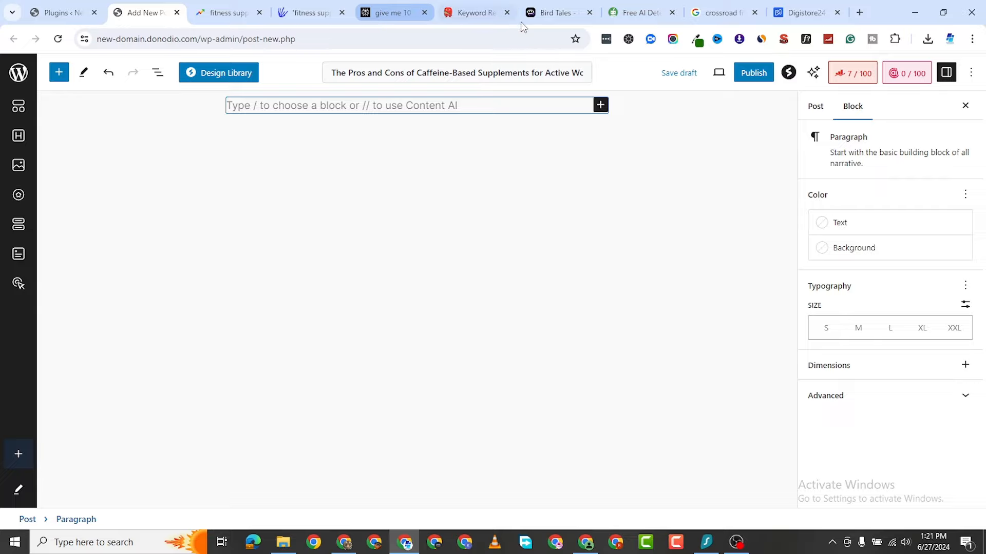
Copy both paragraphs of the blog introduction from the Claude-instant-100k reply in Poe, without its opening line
left_click(548, 16)
scroll(405, 255, "down", 6)
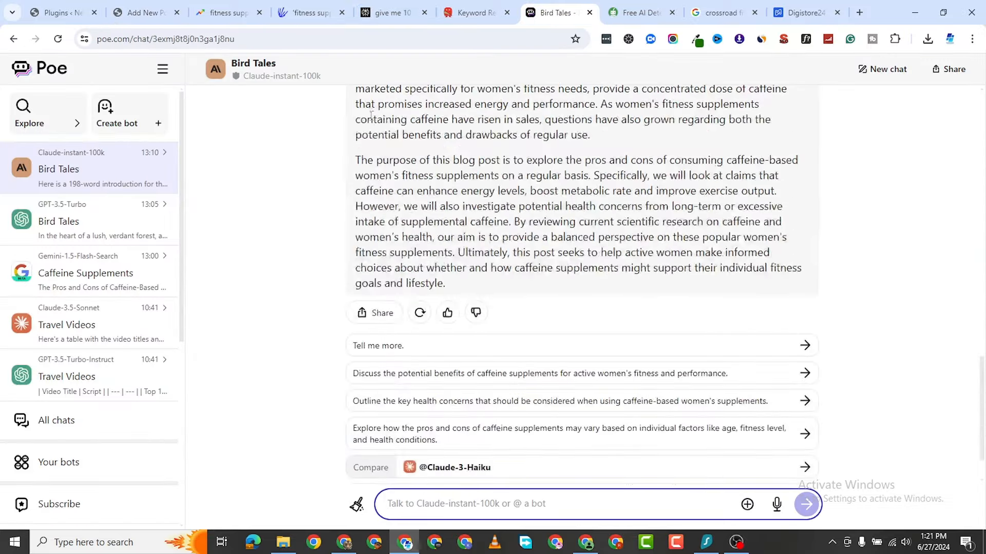
left_click_drag(356, 181, 803, 394)
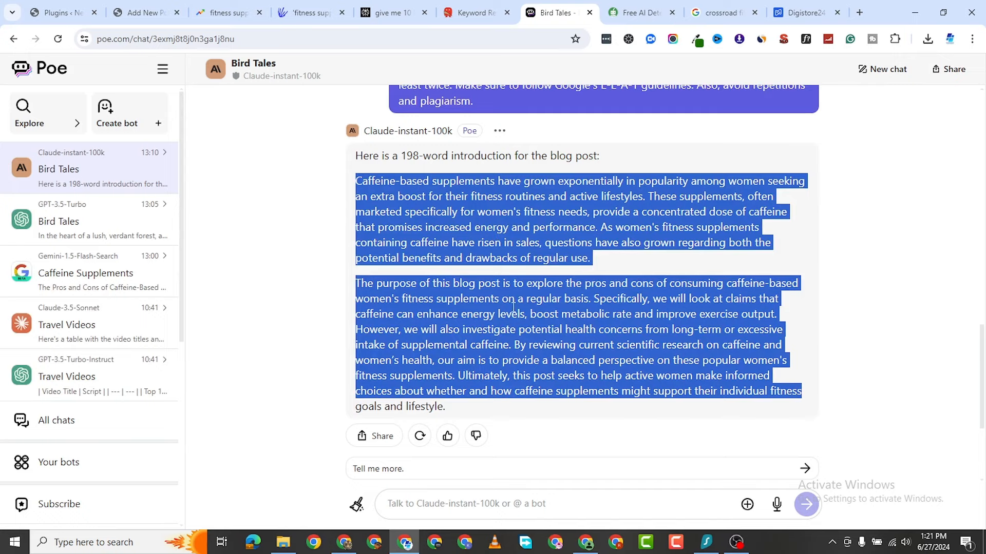
left_click(364, 181)
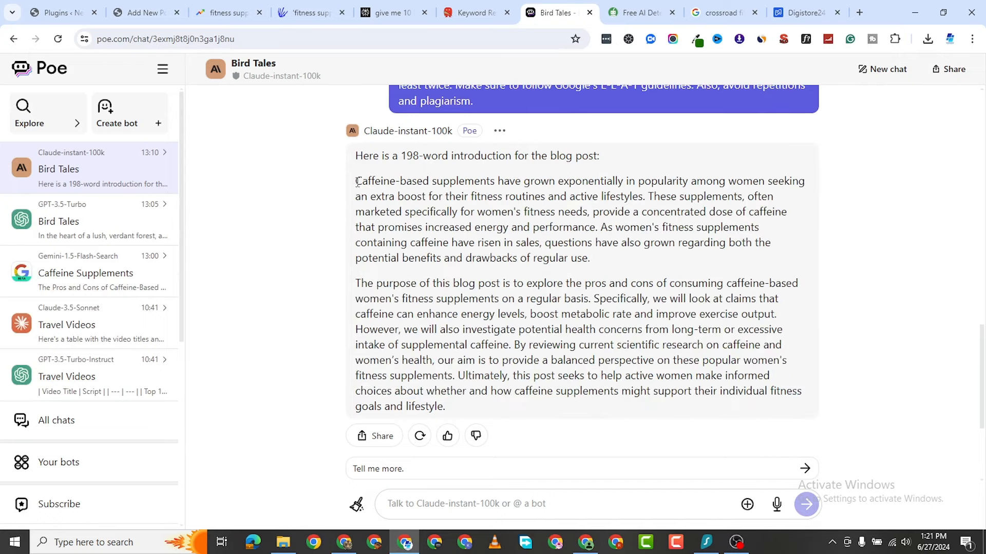
mouse_move(357, 182)
left_mouse_down()
mouse_move(532, 403)
mouse_move(356, 343)
mouse_move(346, 188)
left_mouse_up()
right_click(384, 176)
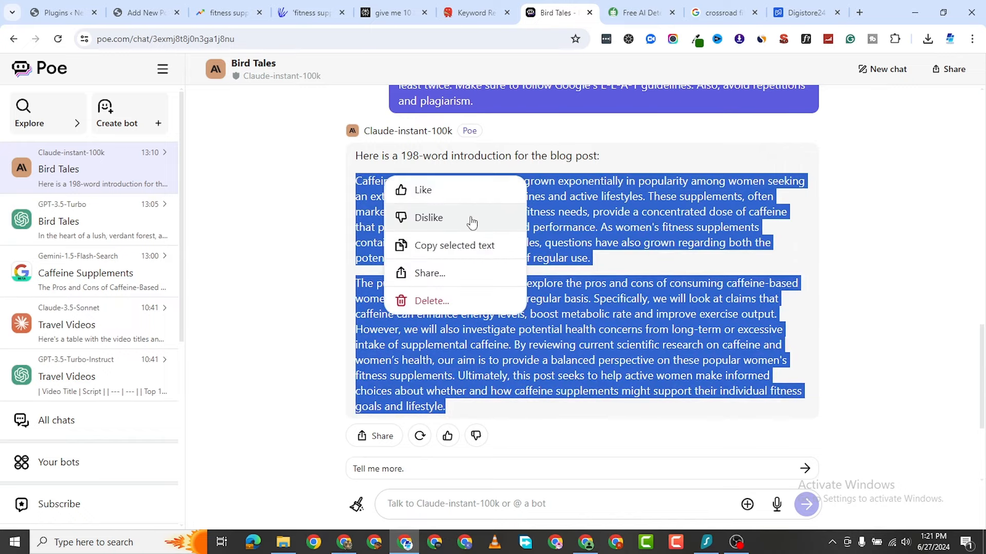
left_click(412, 244)
Paste the copied introduction into the empty body block of the WordPress post
left_click(171, 13)
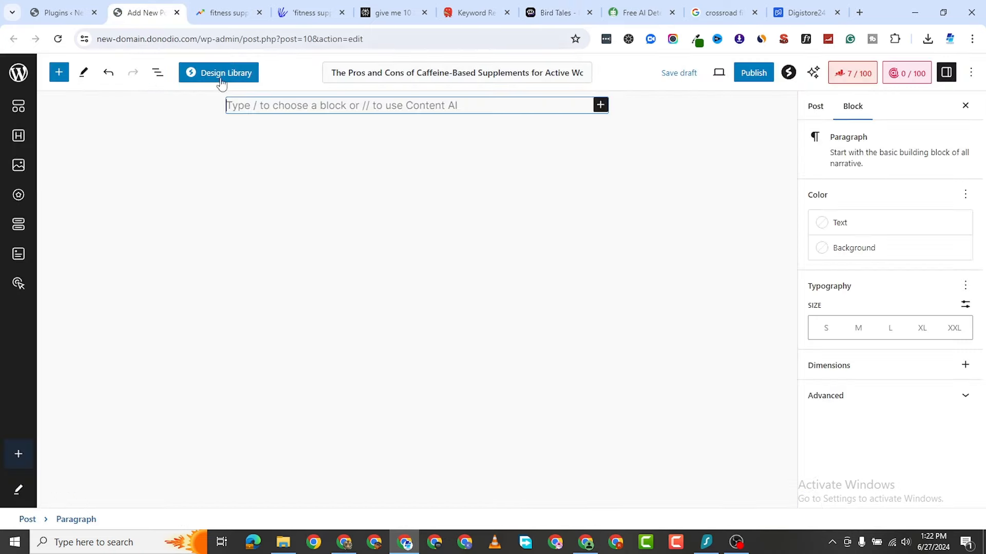
right_click(261, 103)
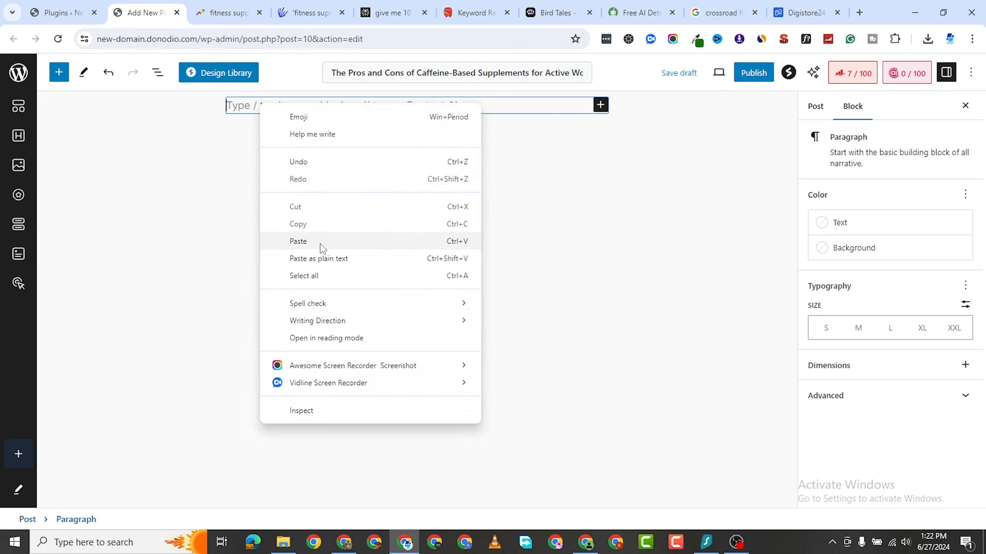
left_click(320, 243)
left_click(645, 194)
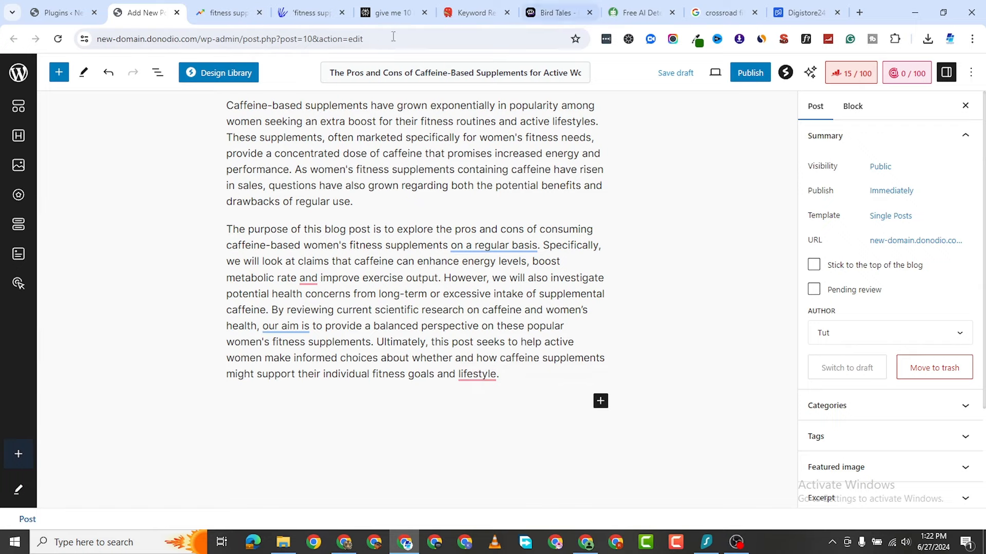
Copy outline section II, "The Pros of Caffeine-Based Supplements", from Poe's Caffeine Supplements chat
left_click(534, 13)
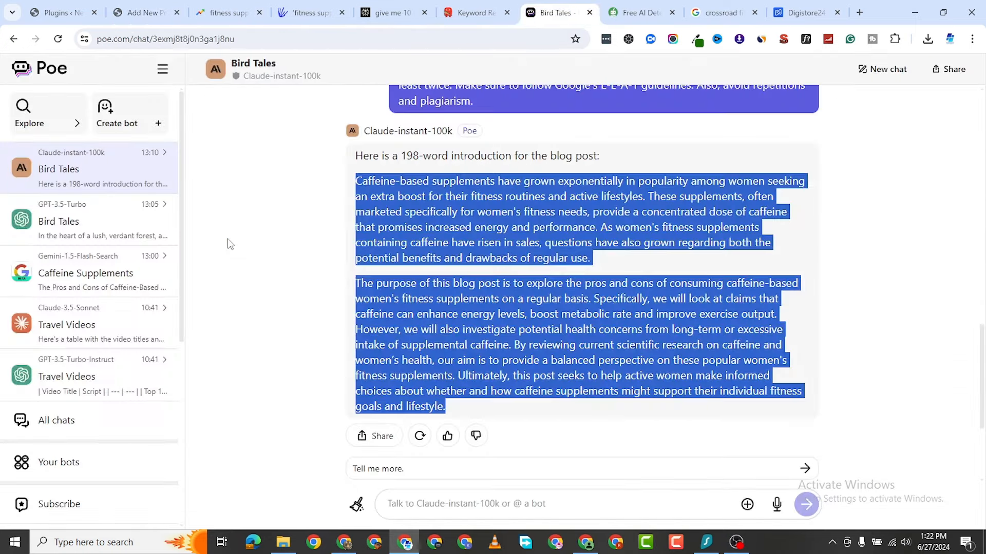
left_click(67, 269)
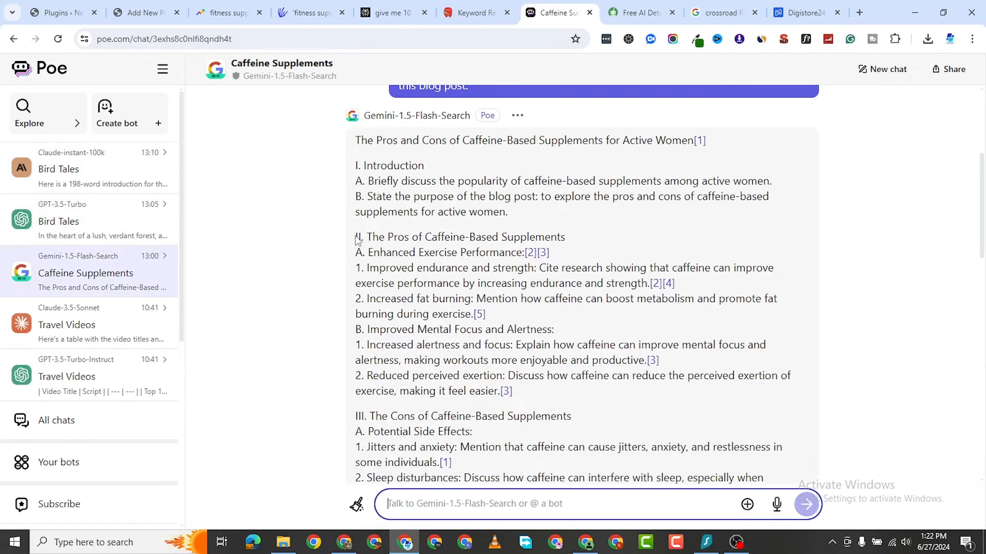
left_click_drag(357, 241, 673, 393)
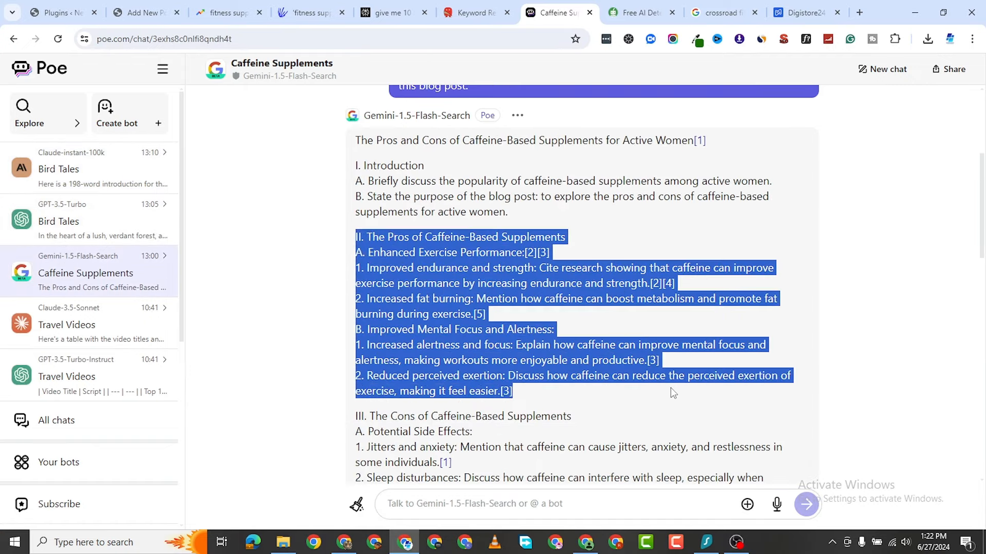
right_click(450, 264)
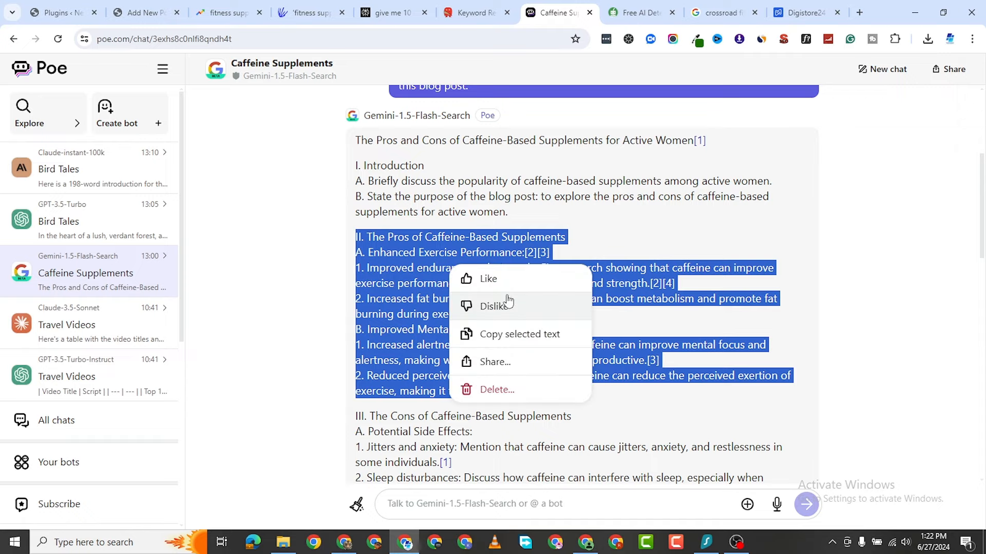
left_click(512, 333)
Start a message in the Claude-instant-100k Bird Tales chat with the copied section II outline in quotation marks, without its citation markers
left_click(82, 169)
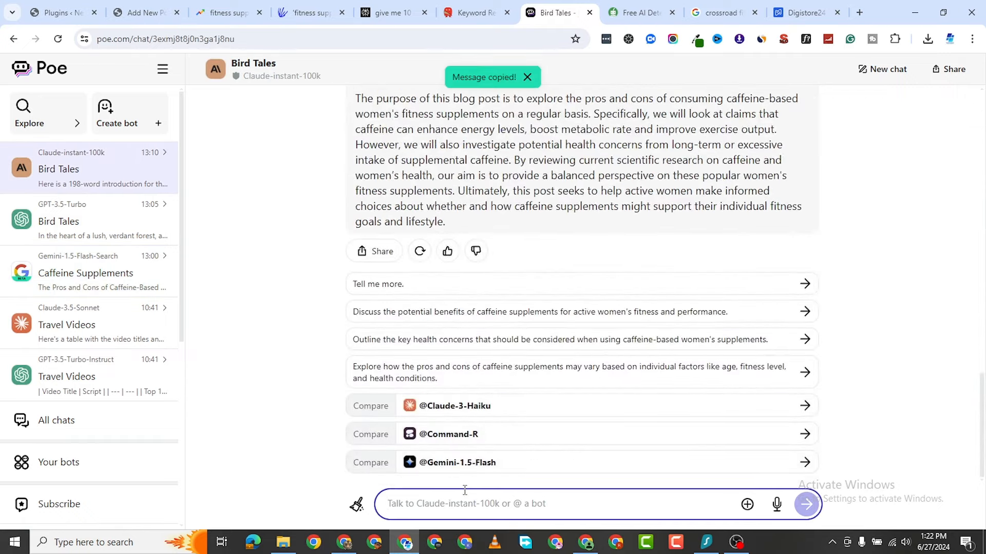
type("\"")
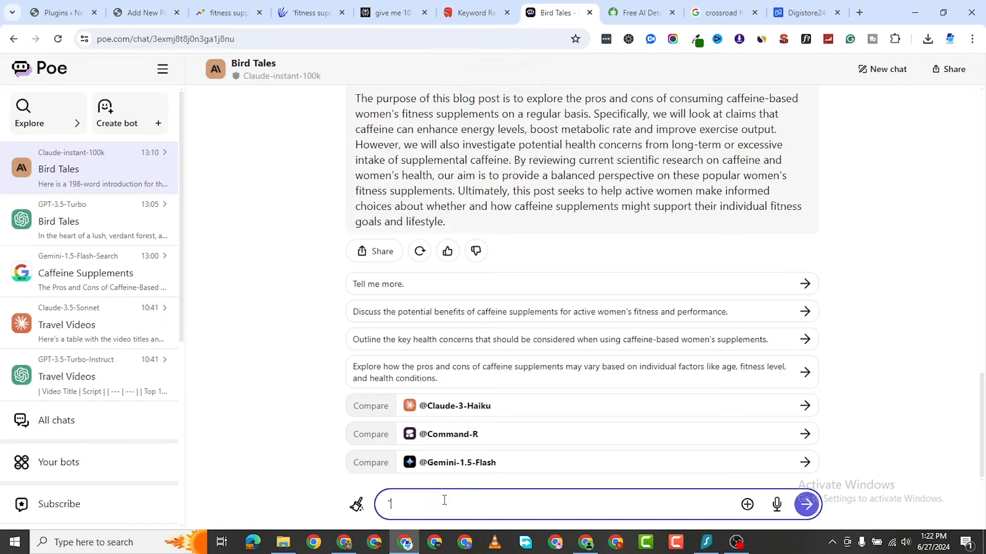
key("ctrl+v")
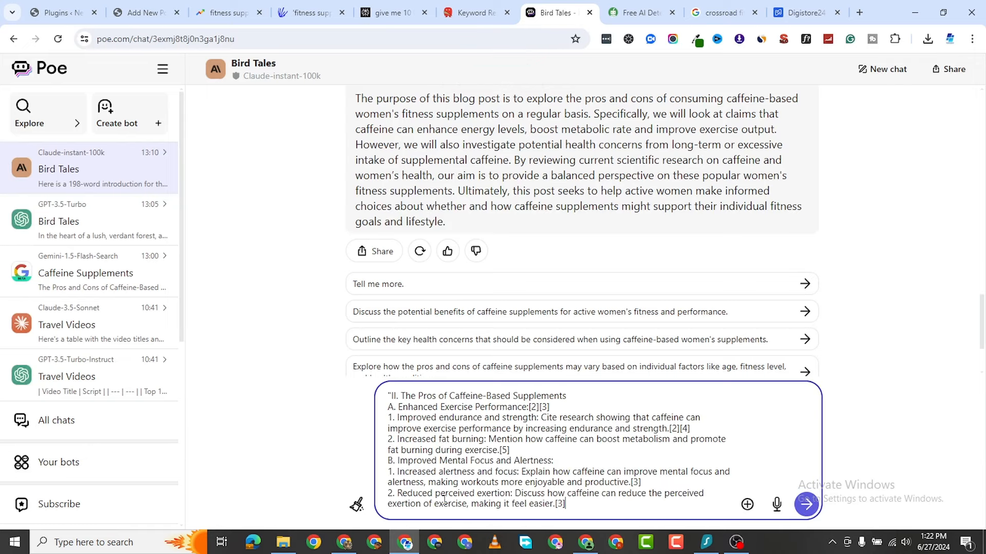
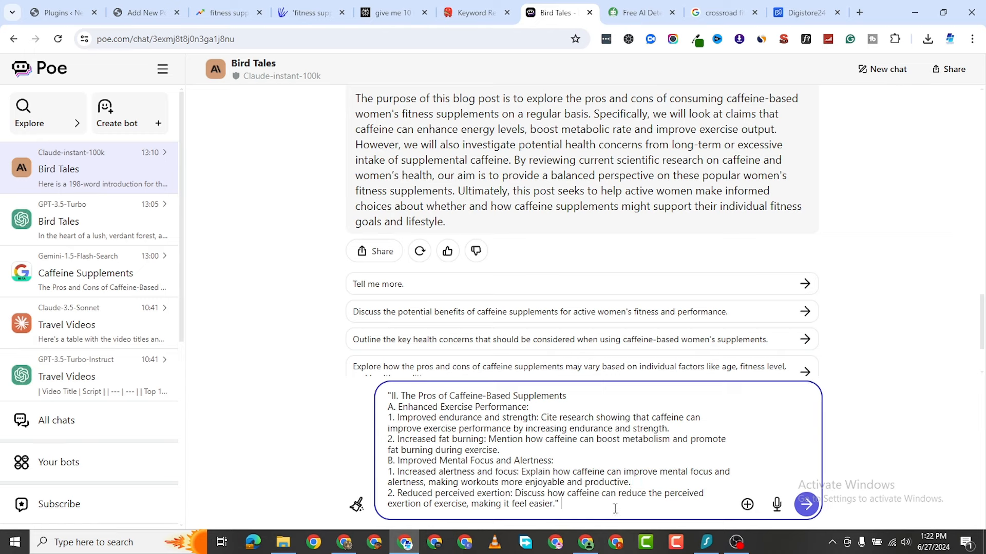
Copy the writing instructions following the outline in the earlier introduction prompt and paste them after the quoted section II outline
scroll(590, 234, "up", 10)
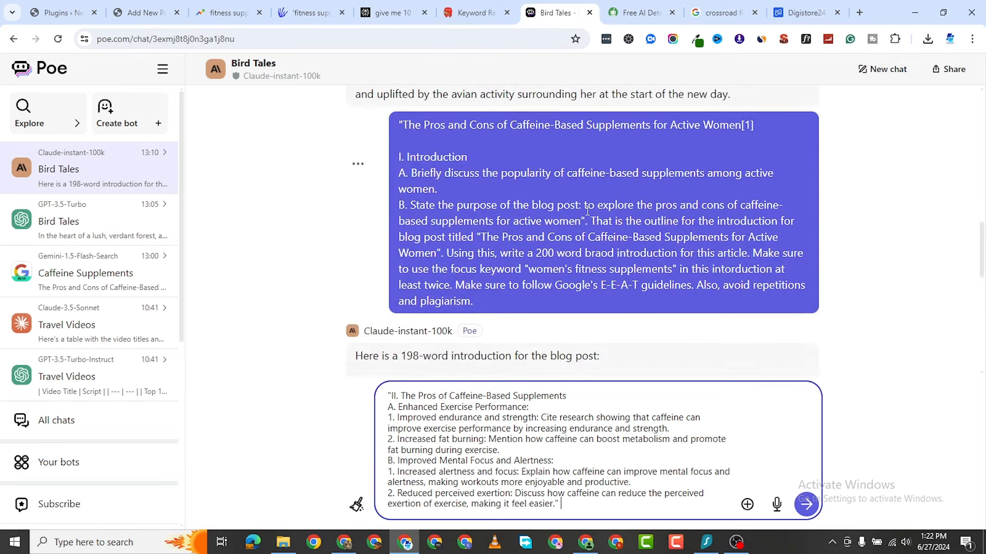
left_click_drag(591, 218, 713, 310)
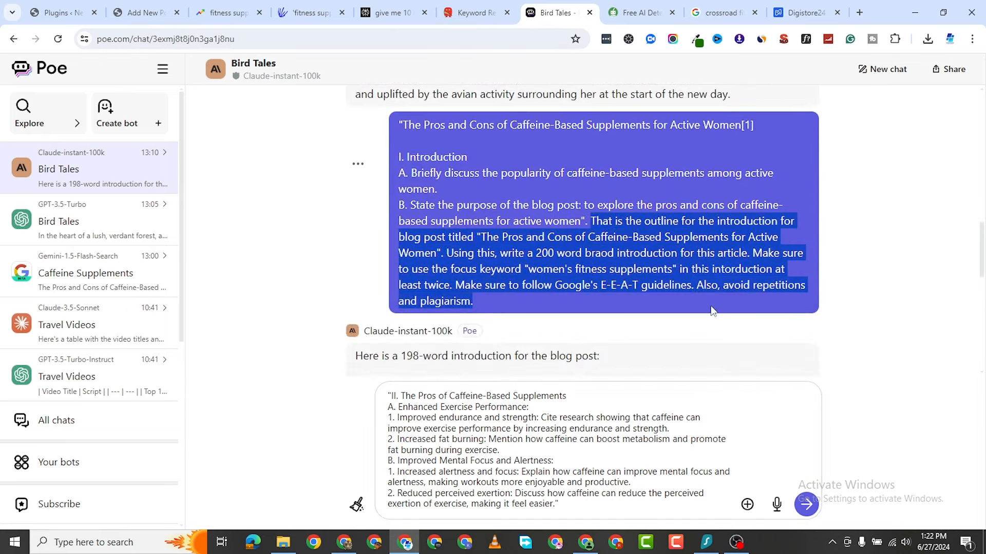
right_click(681, 252)
left_click(751, 268)
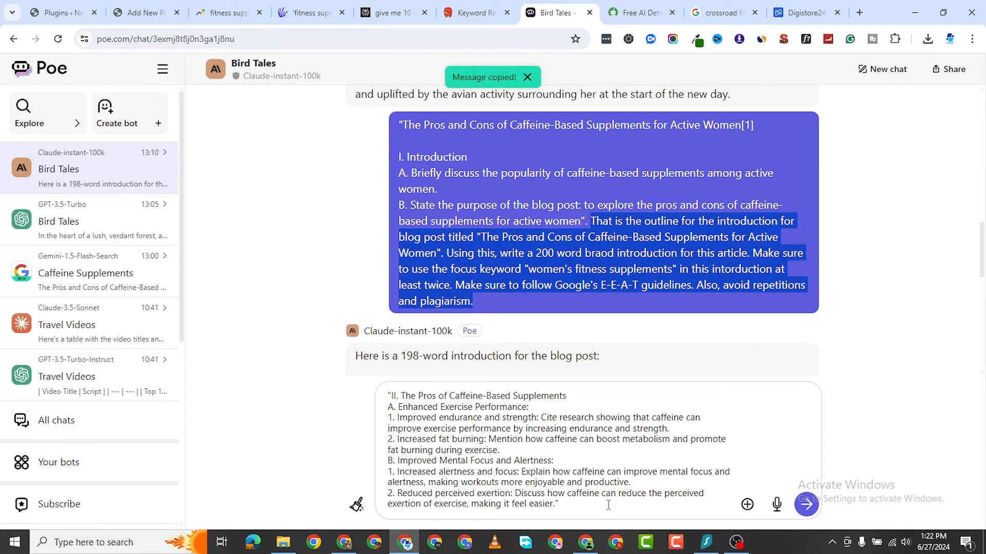
left_click(608, 506)
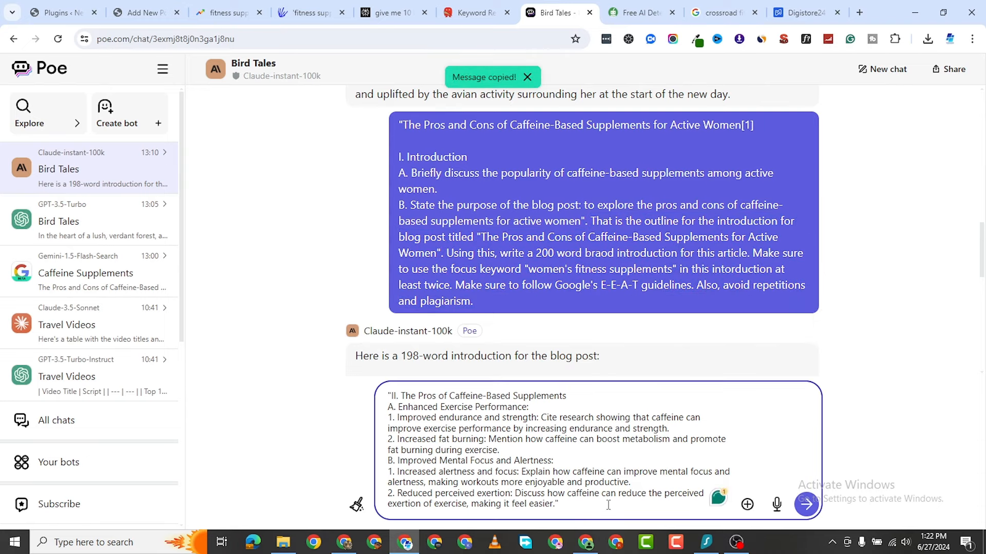
key("ctrl+v")
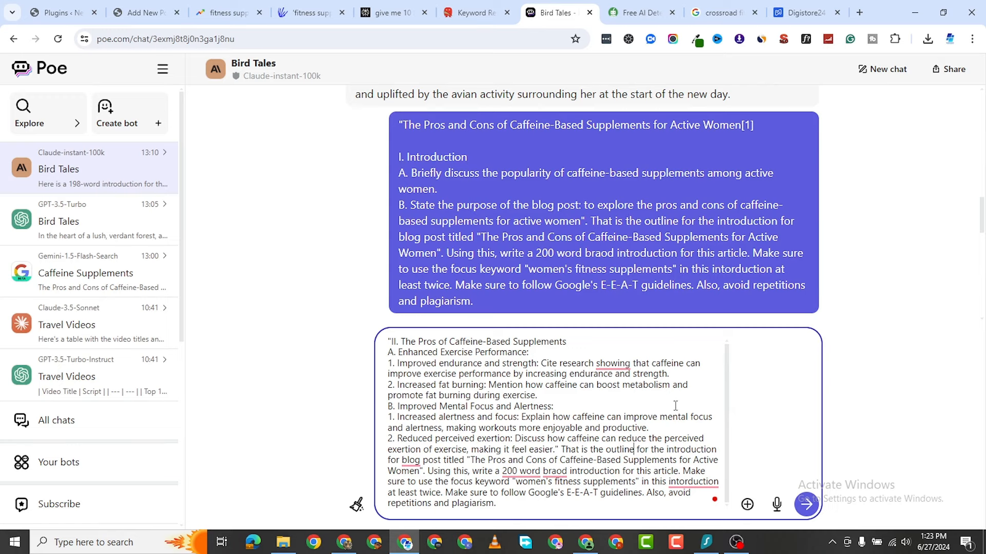
Reword the pasted instructions so the outline is described as being for "the second part of a" blog post instead of the introduction
key("Right")
key("Right")
key("Right")
key("Right")
key("Right")
key("Right")
key("Right")
key("Right")
key("Right")
key("Right")
key("Right")
key("Right")
key("Right")
key("Right")
key("BackSpace")
key("BackSpace")
key("BackSpace")
key("BackSpace")
key("BackSpace")
key("BackSpace")
key("BackSpace")
key("BackSpace")
key("BackSpace")
key("BackSpace")
key("BackSpace")
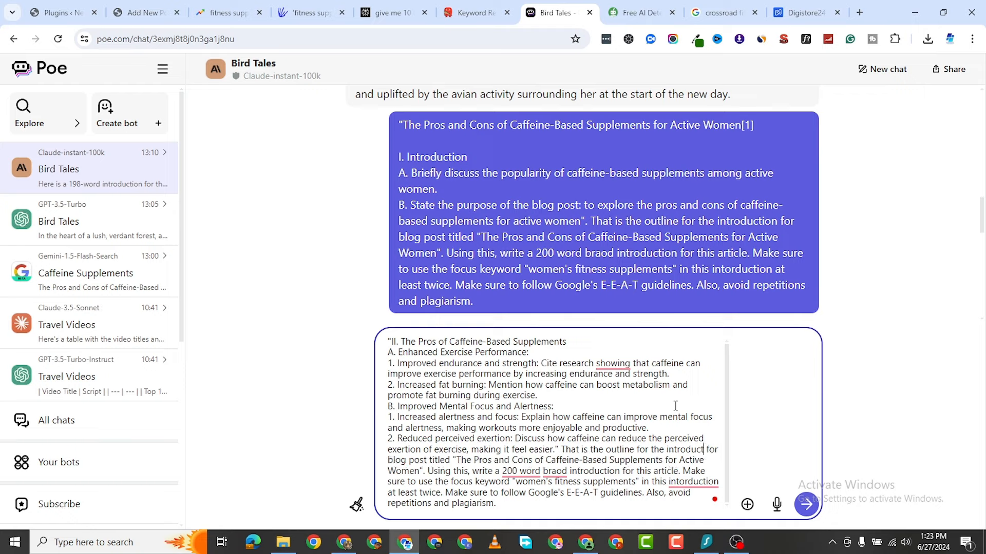
key("BackSpace")
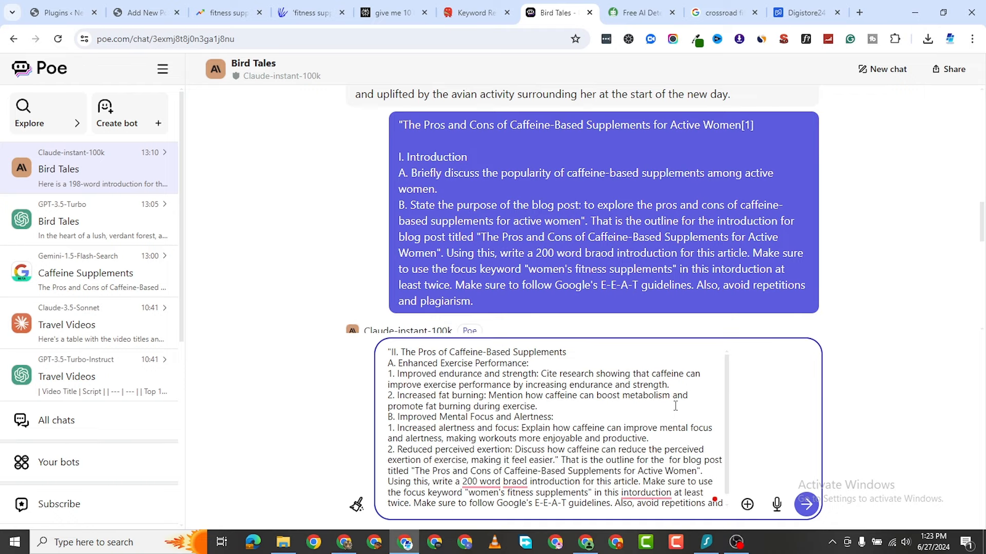
type("the secong")
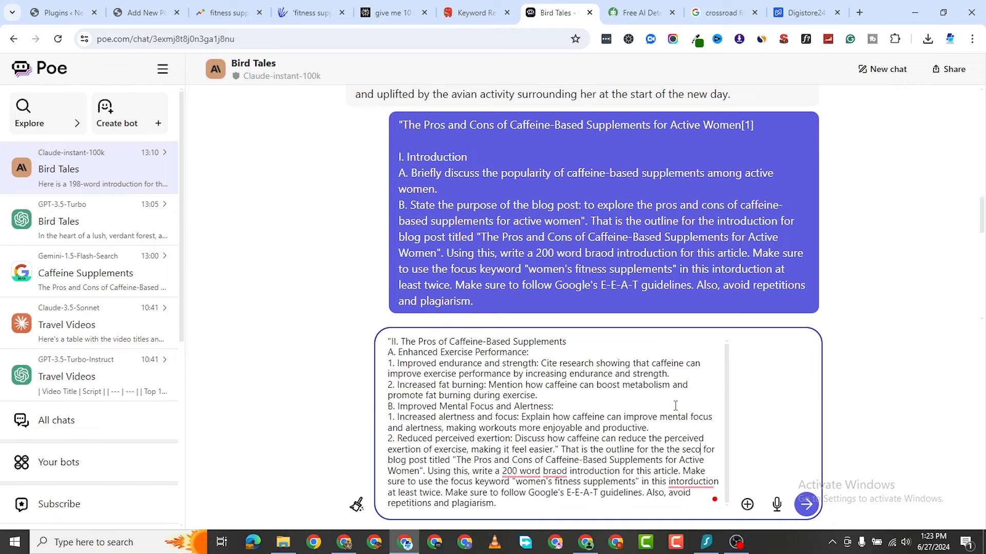
key("BackSpace")
type("d part")
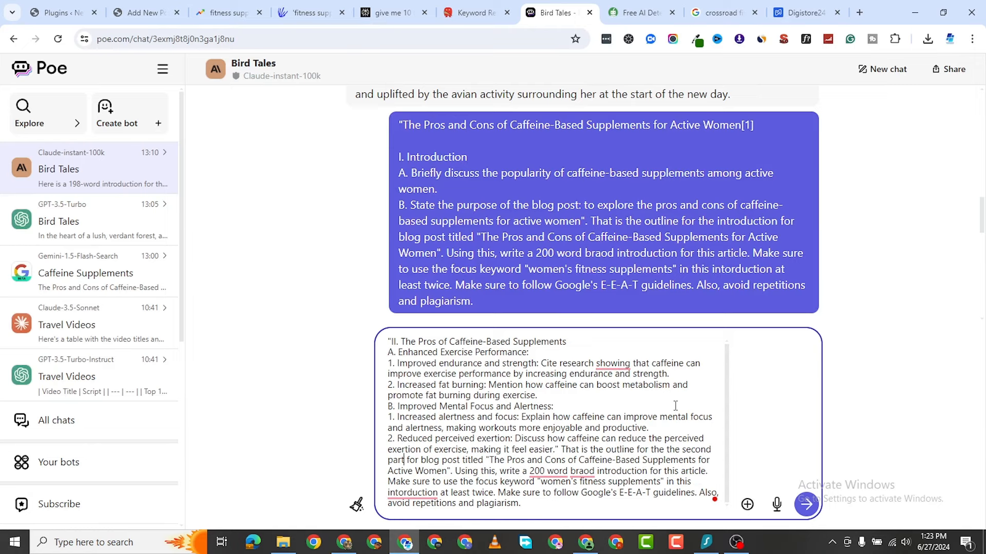
key("BackSpace")
key("BackSpace")
key("BackSpace")
key("Delete")
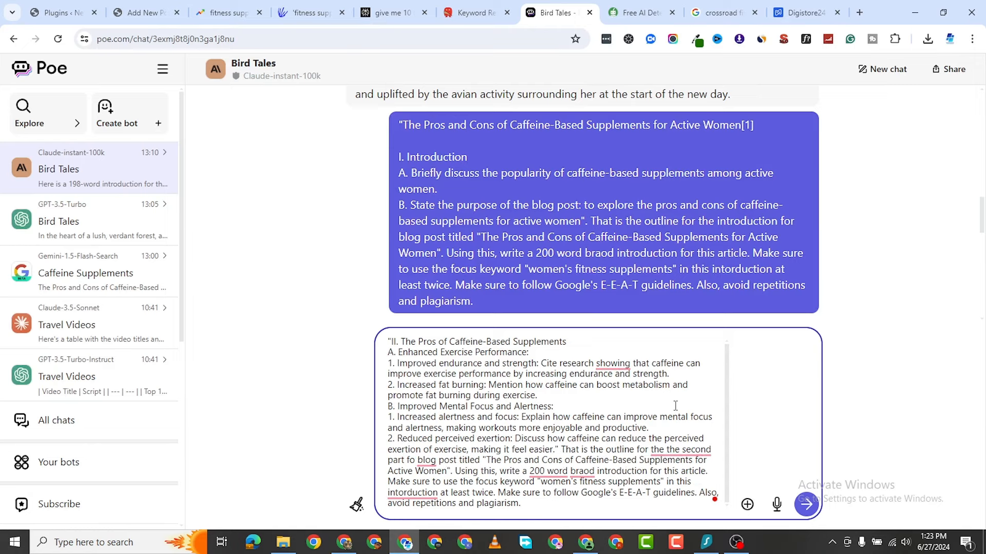
type("of a")
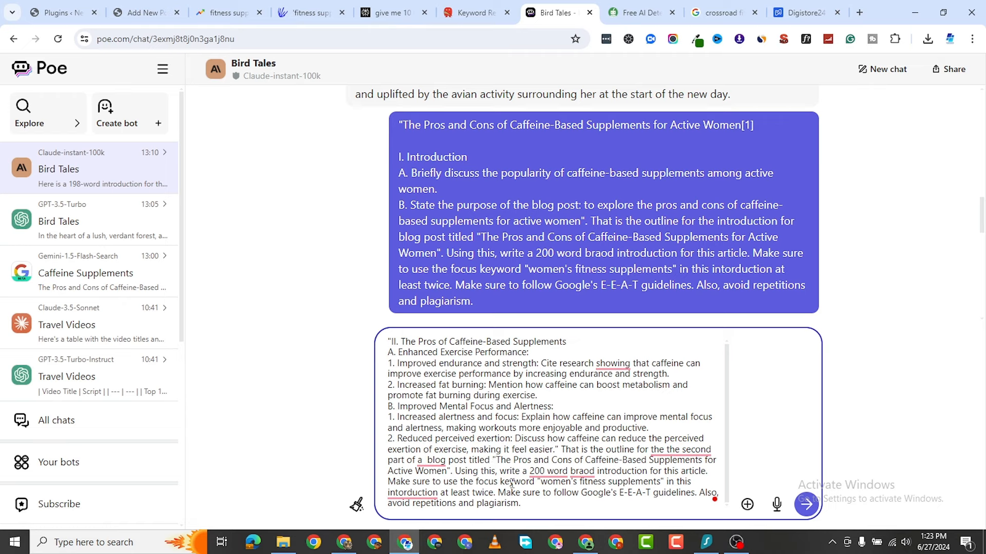
Set the requested word count in the prompt to 1000
mouse_move(545, 470)
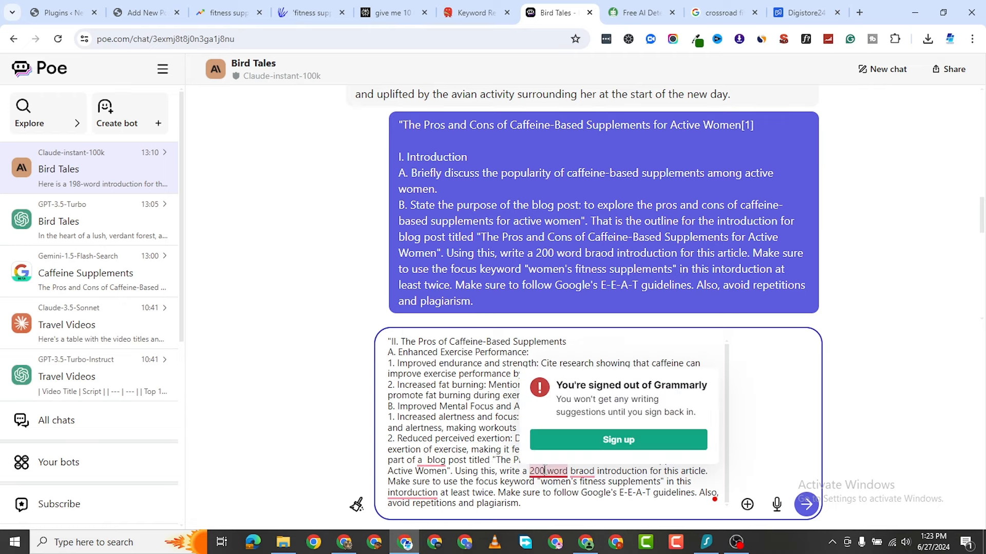
key("BackSpace")
key("BackSpace")
key("BackSpace")
key("BackSpace")
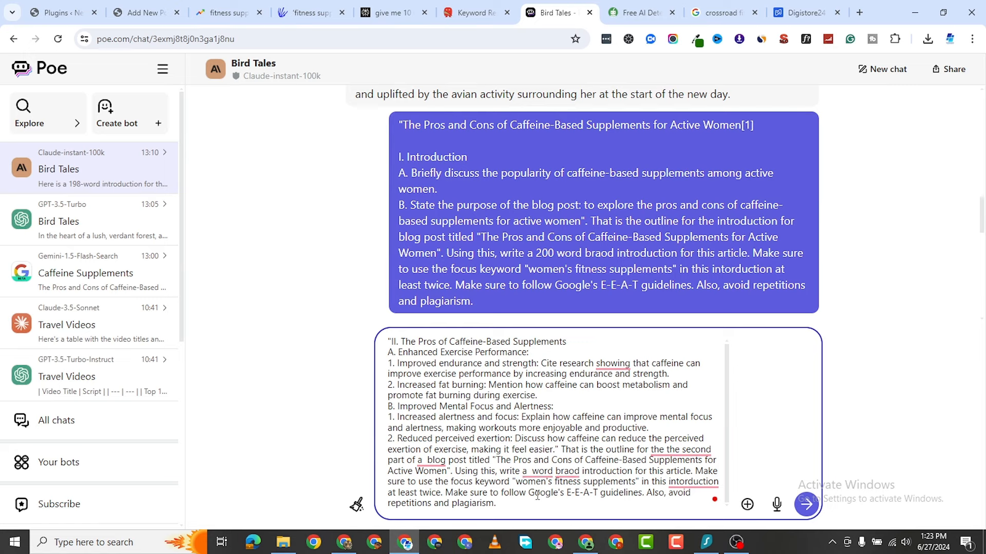
type("800")
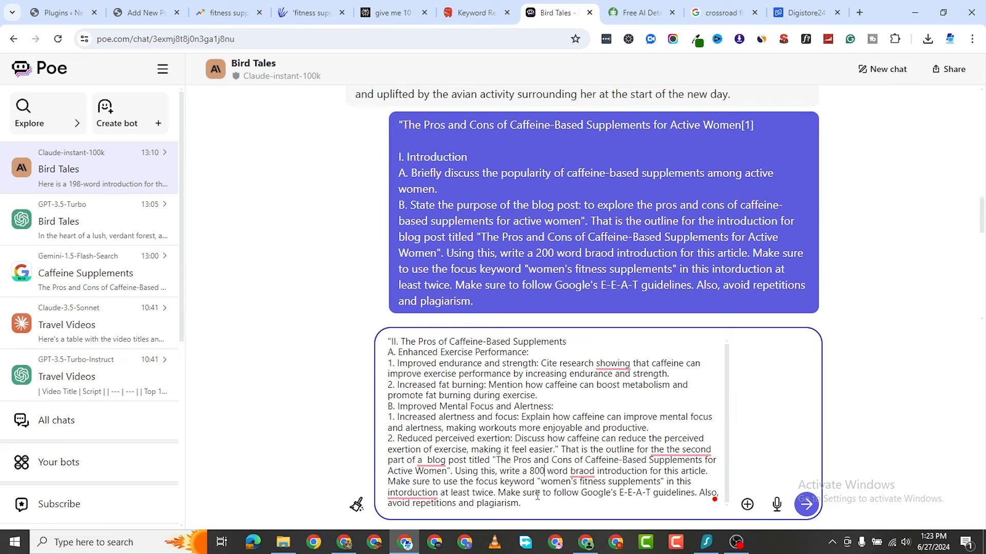
key("BackSpace")
key("BackSpace")
key("BackSpace")
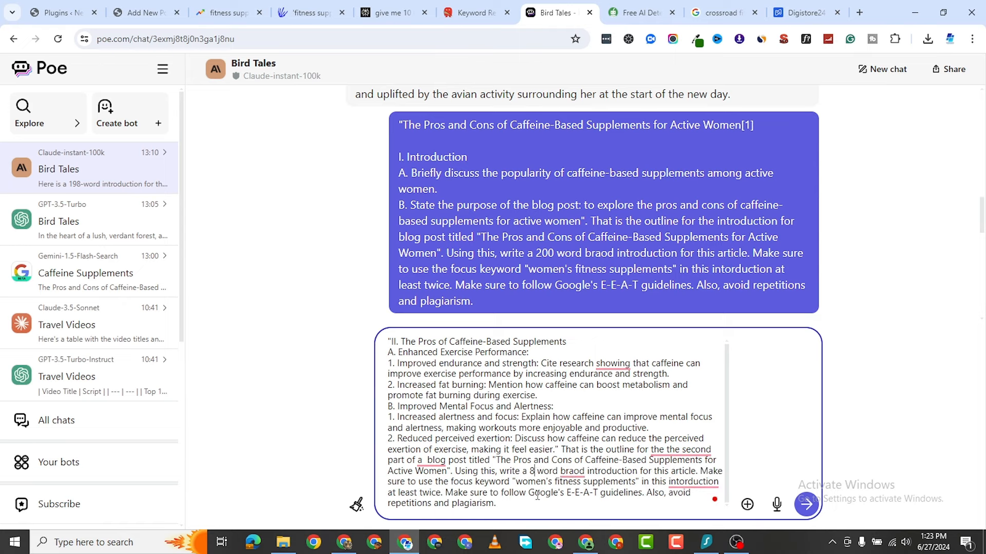
type("1000")
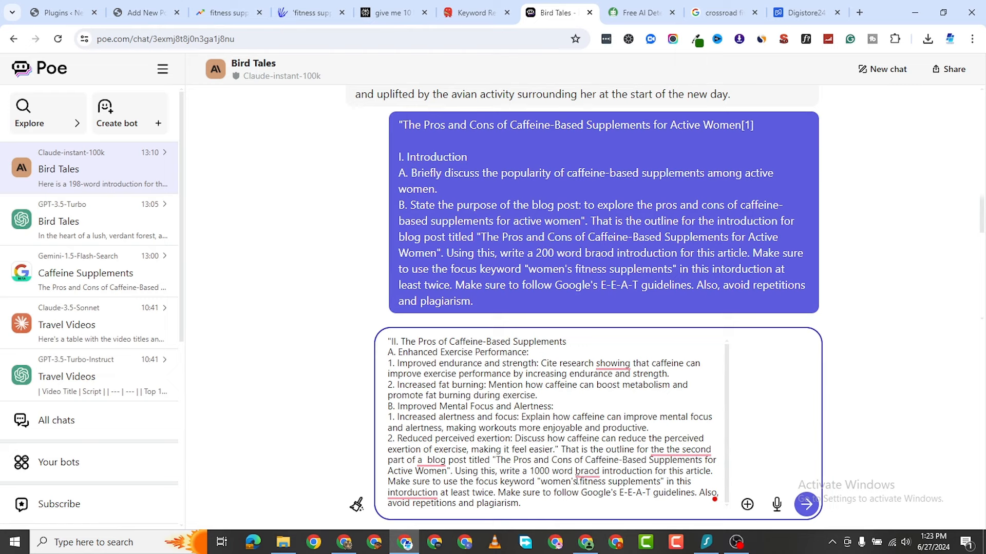
Correct the misspelled "braod" in the prompt to "broad"
mouse_move(594, 471)
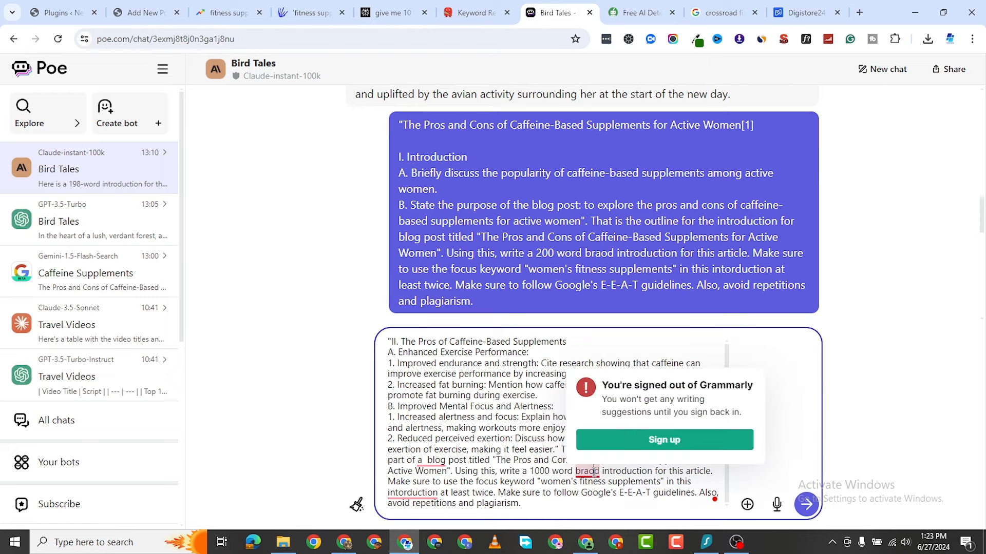
left_click(594, 472)
key("BackSpace")
key("BackSpace")
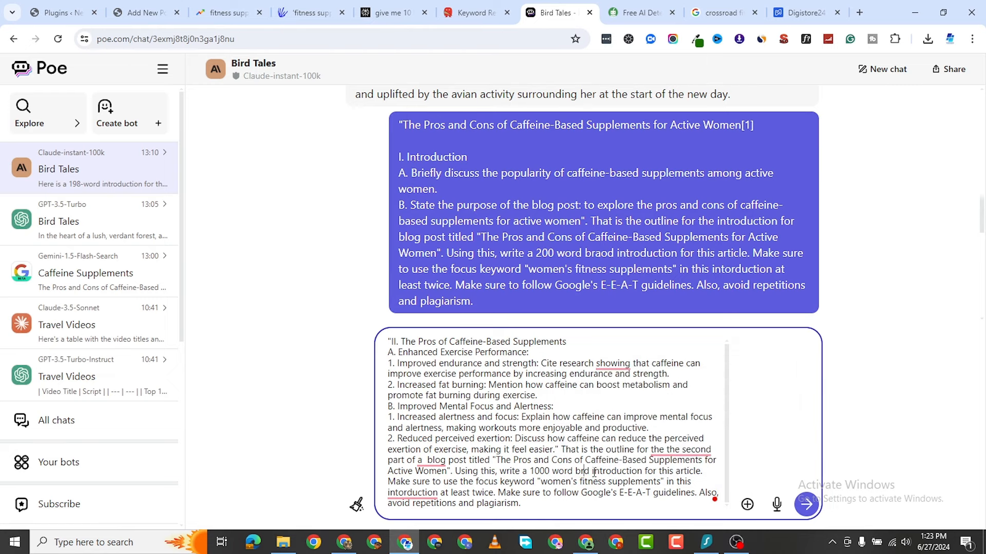
type("oa")
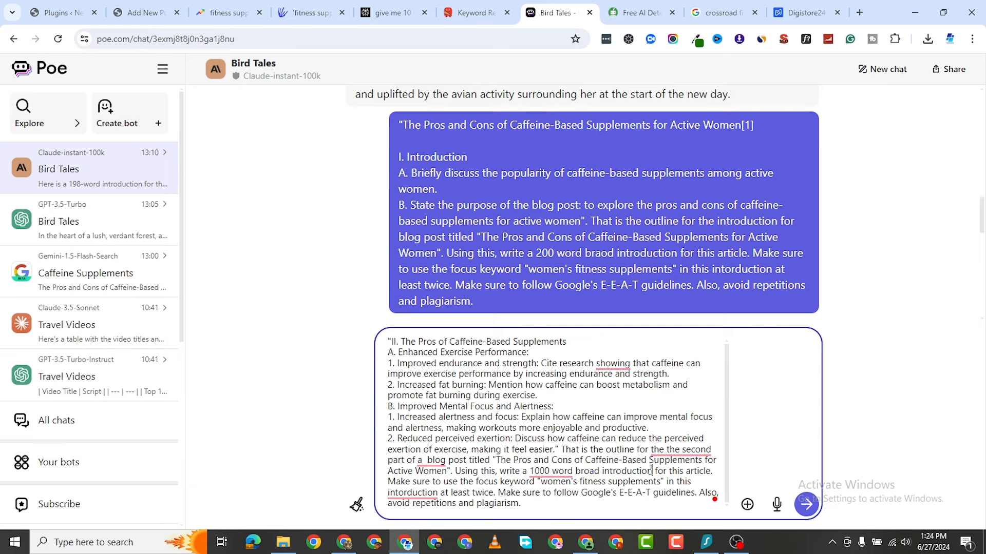
Replace "introduction" with "section" in the sentence that requests the broad text for the article
key("BackSpace")
key("BackSpace")
key("BackSpace")
key("BackSpace")
key("BackSpace")
key("BackSpace")
key("BackSpace")
key("BackSpace")
key("BackSpace")
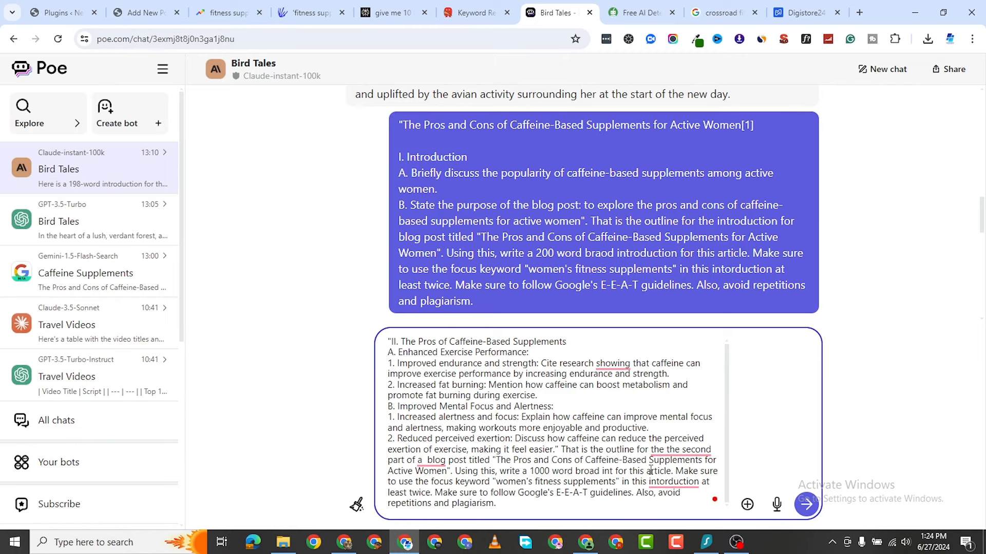
key("BackSpace")
key("BackSpace")
key("BackSpace")
type("section")
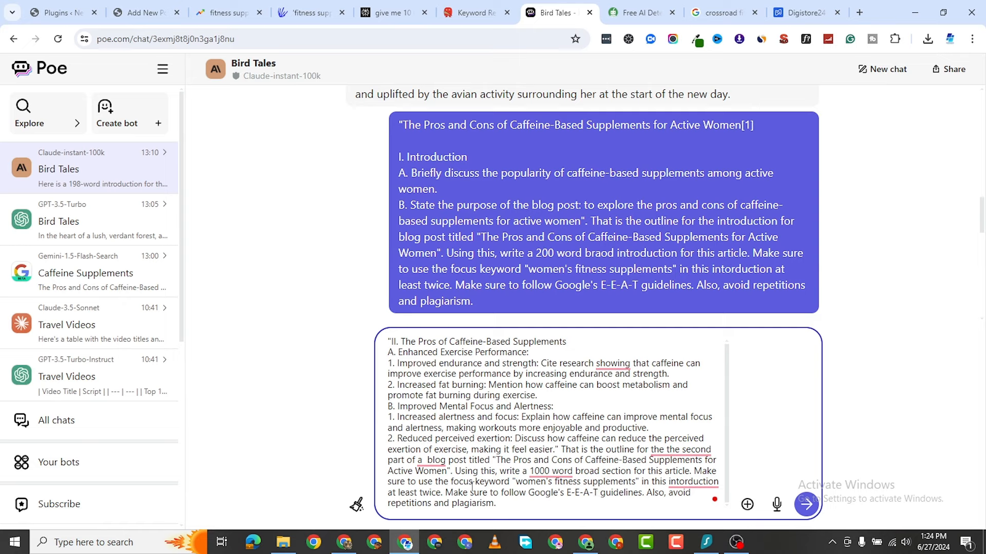
Replace the misspelled "intorduction" with "section" in the focus keyword instruction
left_click(719, 481)
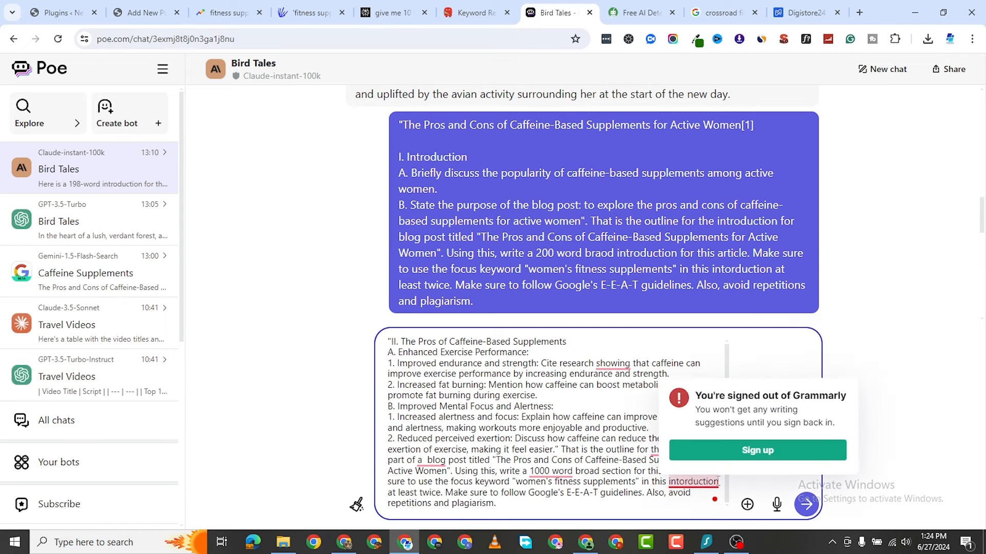
key("BackSpace")
key("BackSpace")
key("BackSpace")
key("BackSpace")
key("BackSpace")
key("BackSpace")
key("BackSpace")
key("BackSpace")
key("BackSpace")
key("BackSpace")
key("BackSpace")
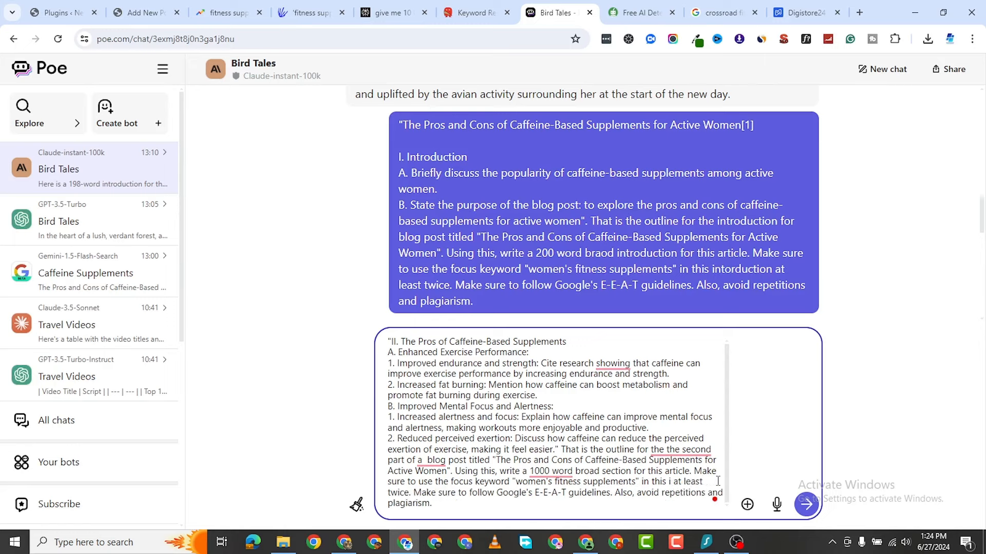
key("BackSpace")
type("section")
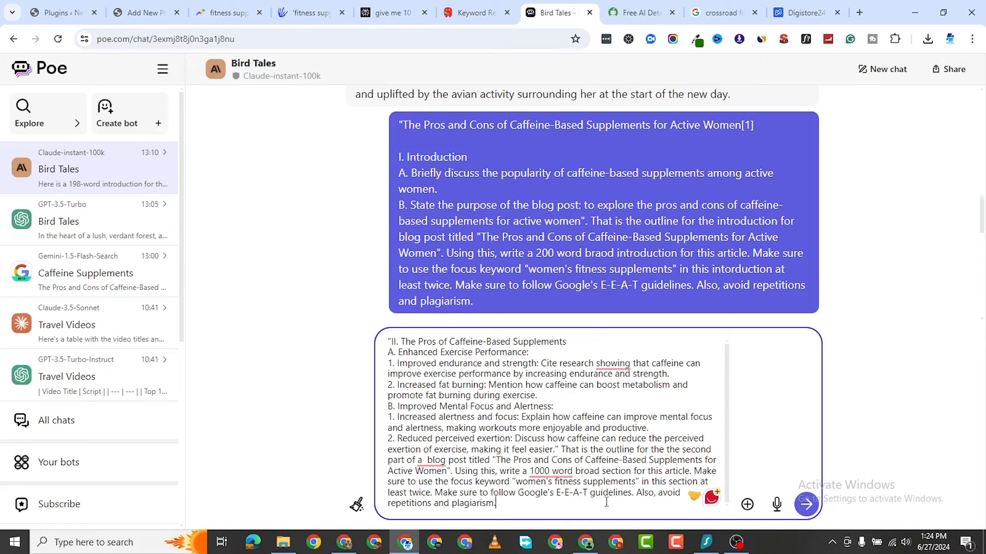
Add "It should be significantly long" to the end of the prompt and send it
type("It should be")
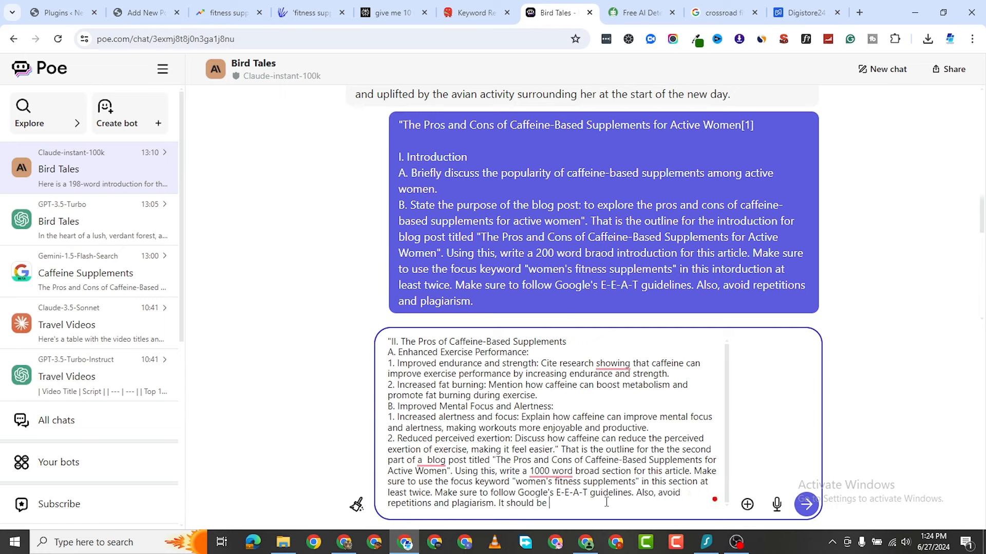
type(" signigf")
key("BackSpace")
key("BackSpace")
type("ficantlu long")
key("BackSpace")
key("BackSpace")
key("BackSpace")
key("Return")
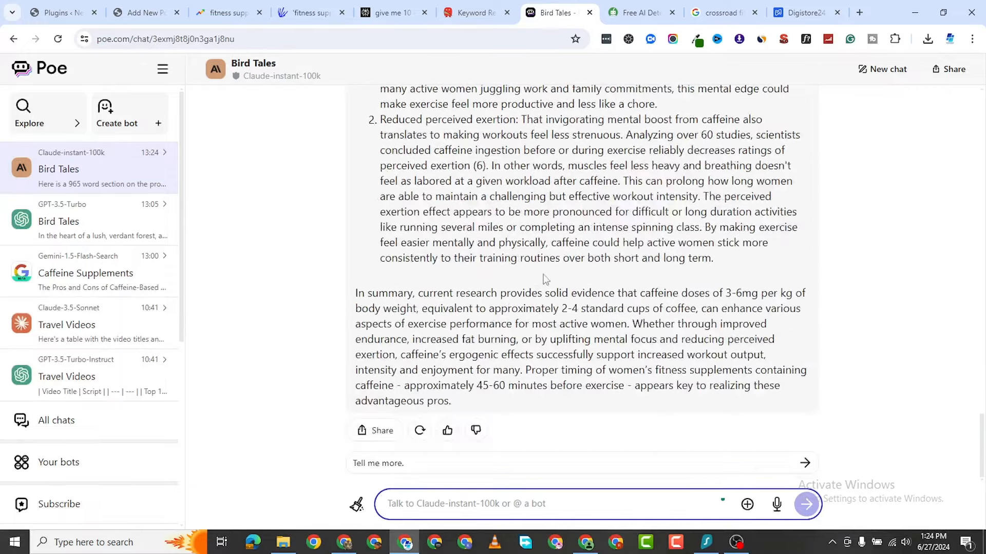
Copy the heading "The Pros of Caffeine-Based Supplements" from the new reply, without its "II." numbering
scroll(513, 246, "up", 6)
scroll(503, 232, "up", 6)
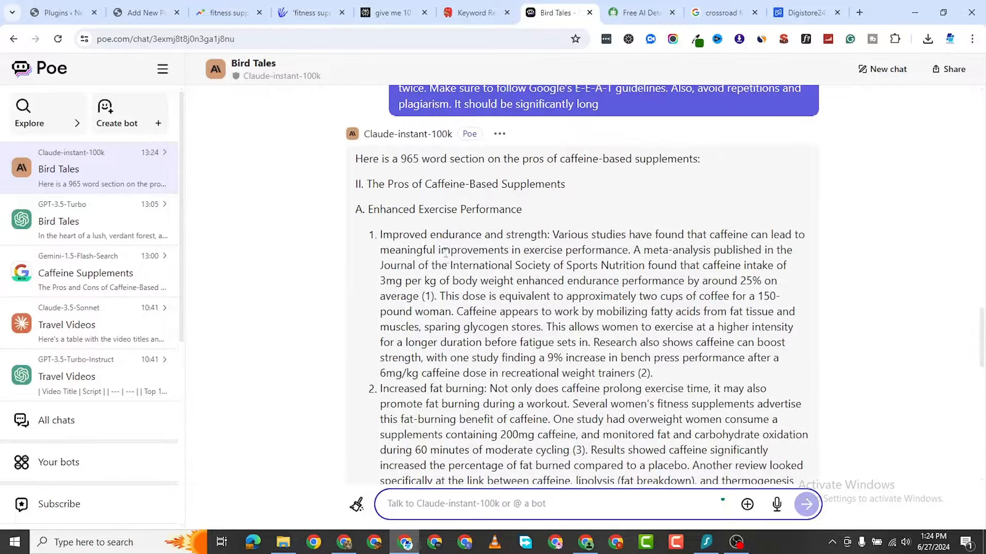
scroll(451, 283, "down", 4)
scroll(452, 281, "up", 4)
left_click_drag(365, 185, 546, 183)
right_click(532, 181)
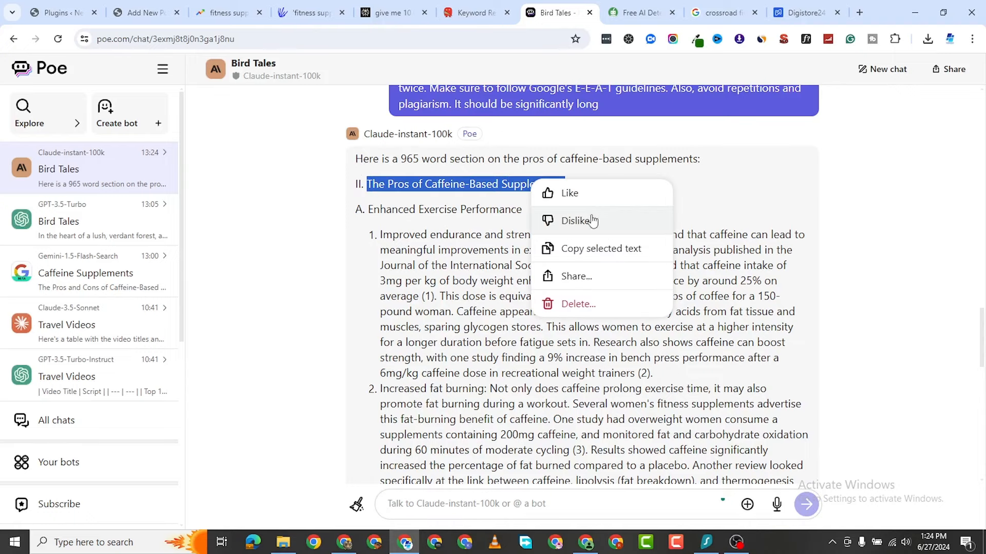
left_click(590, 249)
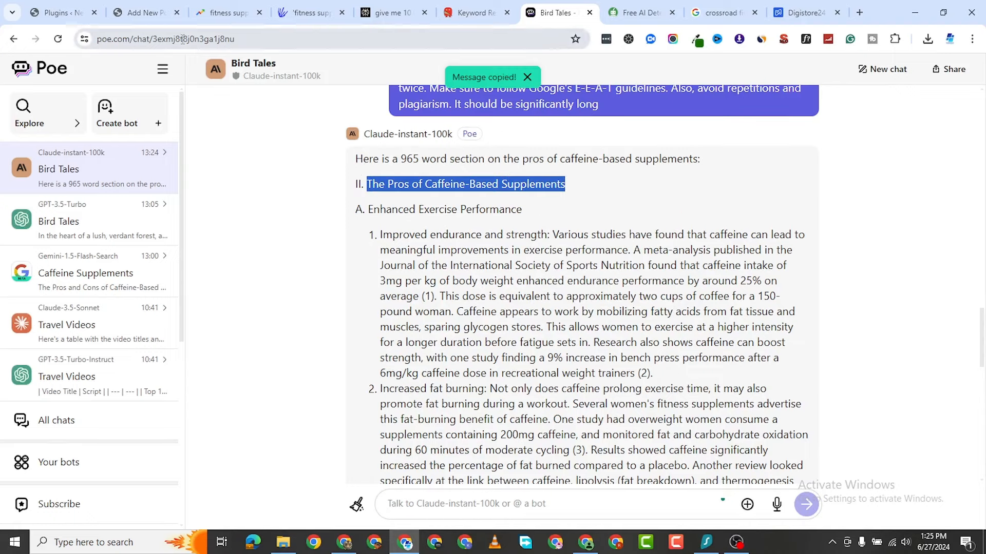
In the WordPress post editor, add a heading block after the introduction and paste "The Pros of Caffeine-Based Supplements" into it
left_click(153, 12)
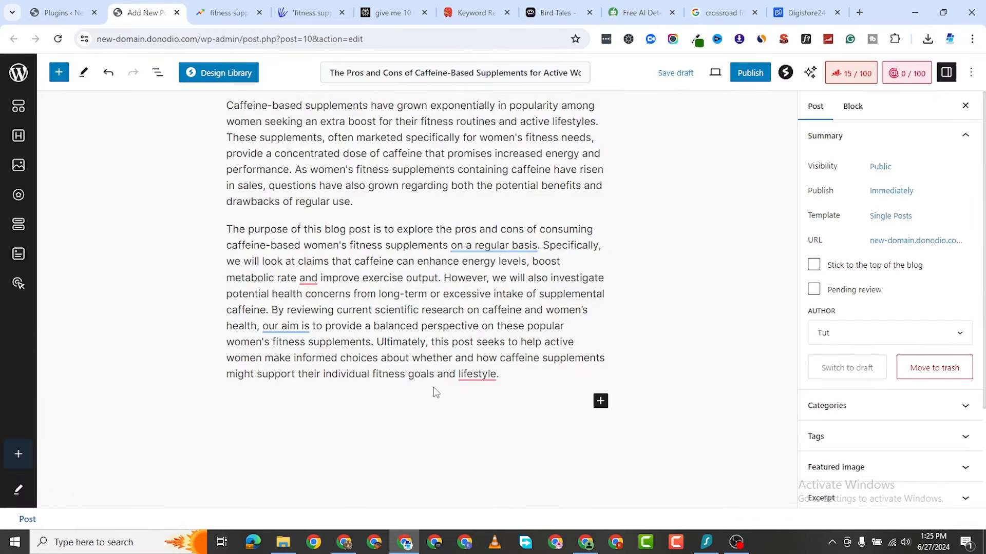
left_click(600, 401)
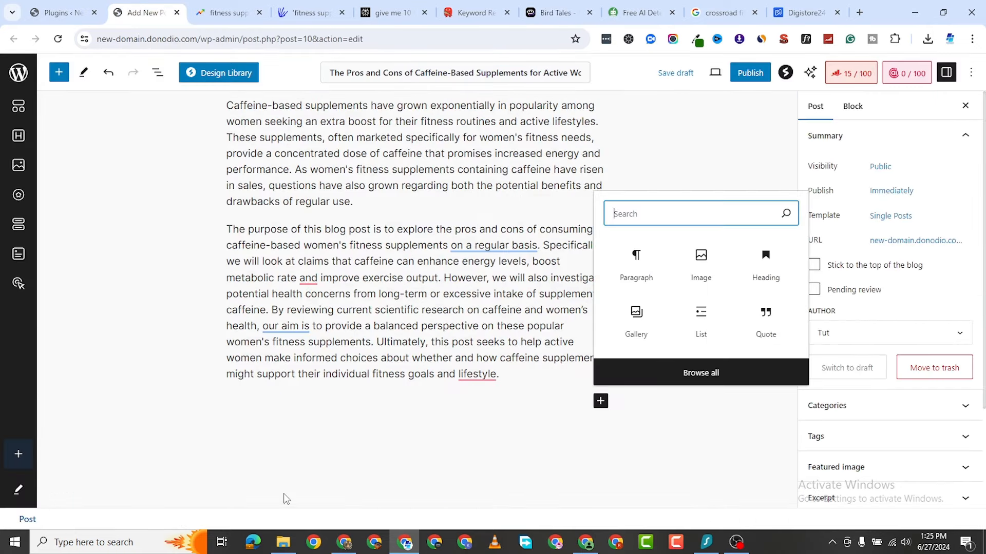
left_click(765, 261)
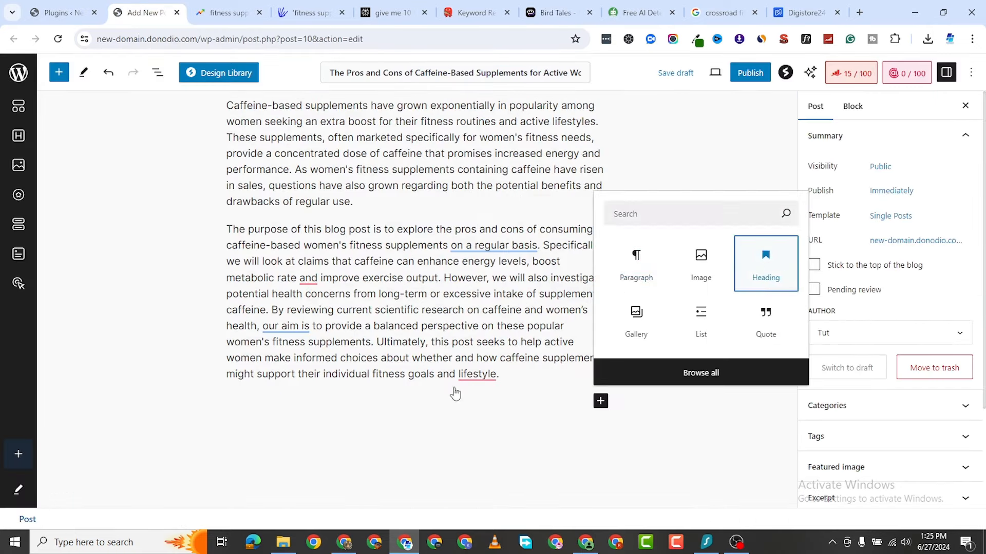
right_click(269, 411)
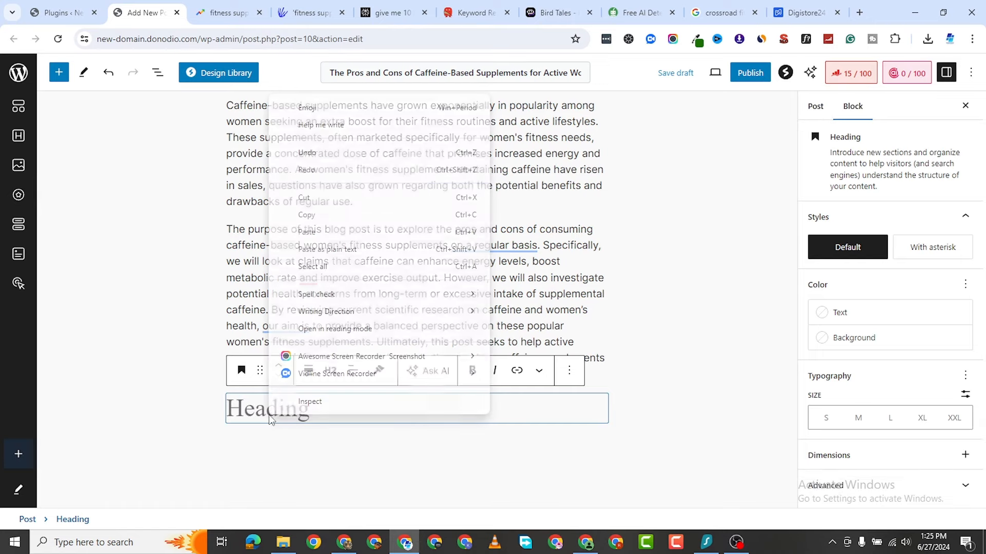
left_click(307, 232)
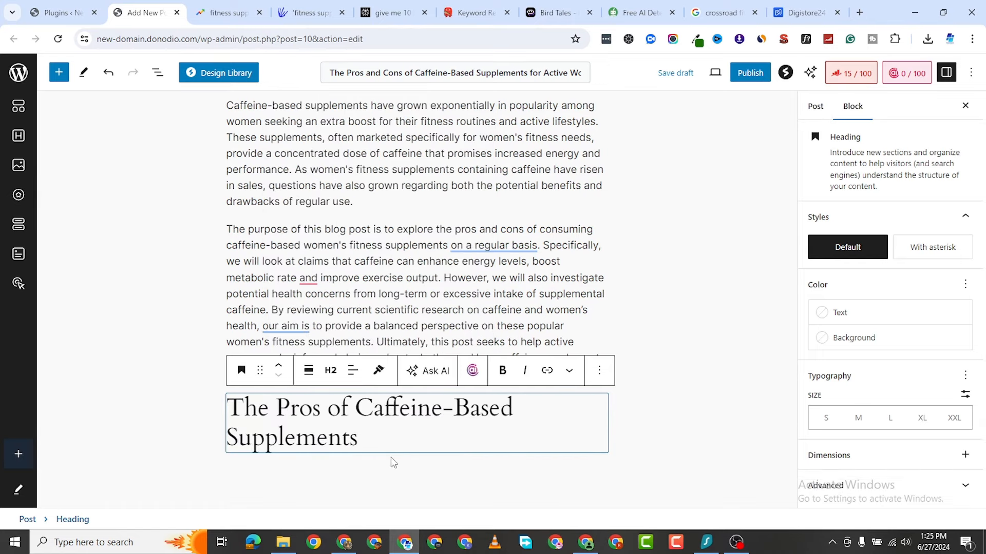
left_click(404, 459)
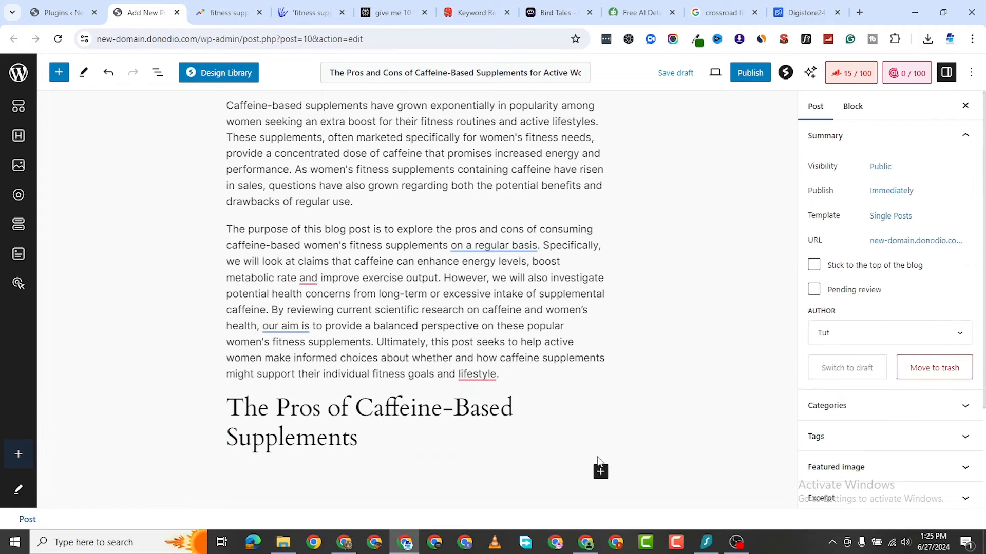
Switch to the Poe chat and copy the subheading "A. Enhanced Exercise Performance" from the reply
left_click(563, 14)
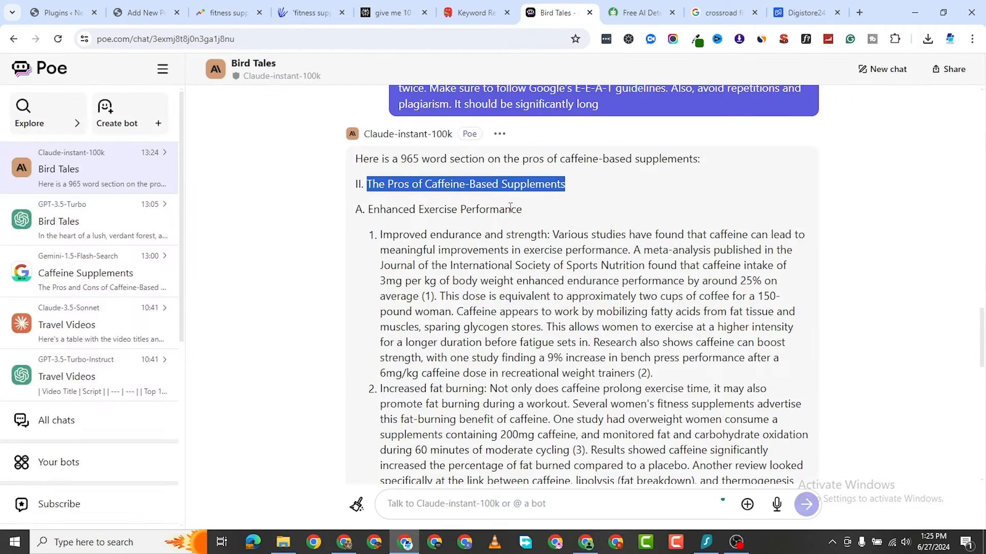
left_click_drag(523, 210, 359, 217)
right_click(395, 206)
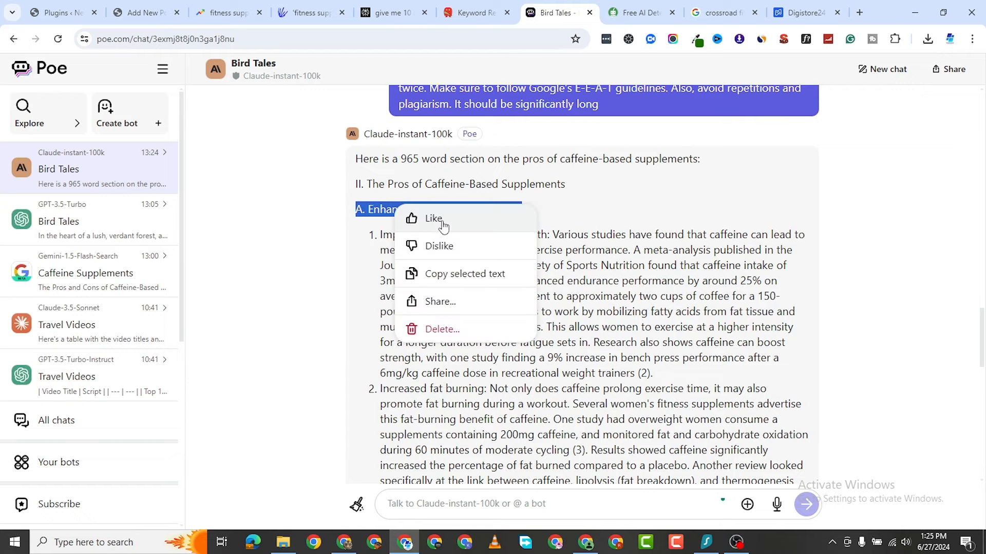
left_click(462, 276)
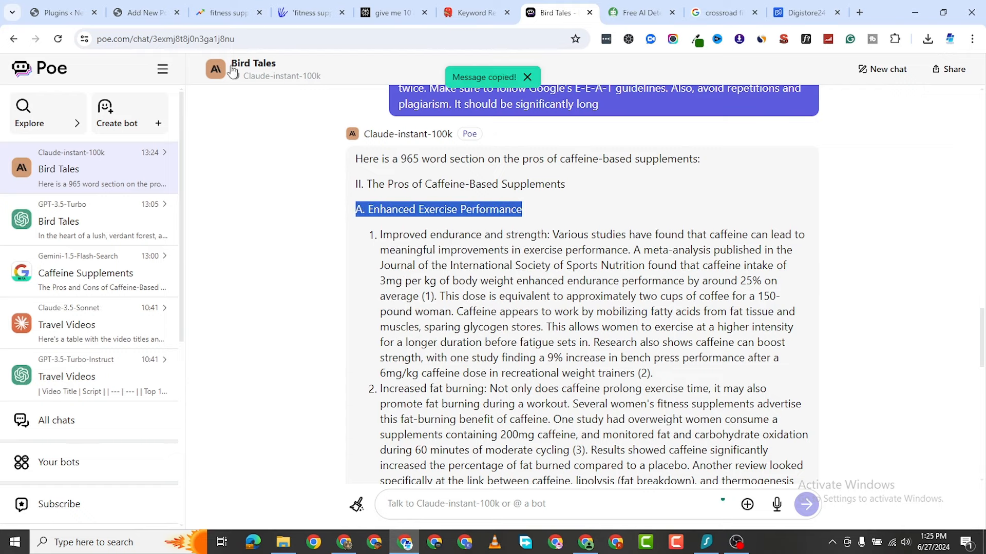
Back in the WordPress post, add a Heading 3 block under the Pros heading and paste "A. Enhanced Exercise Performance" into it
left_click(145, 12)
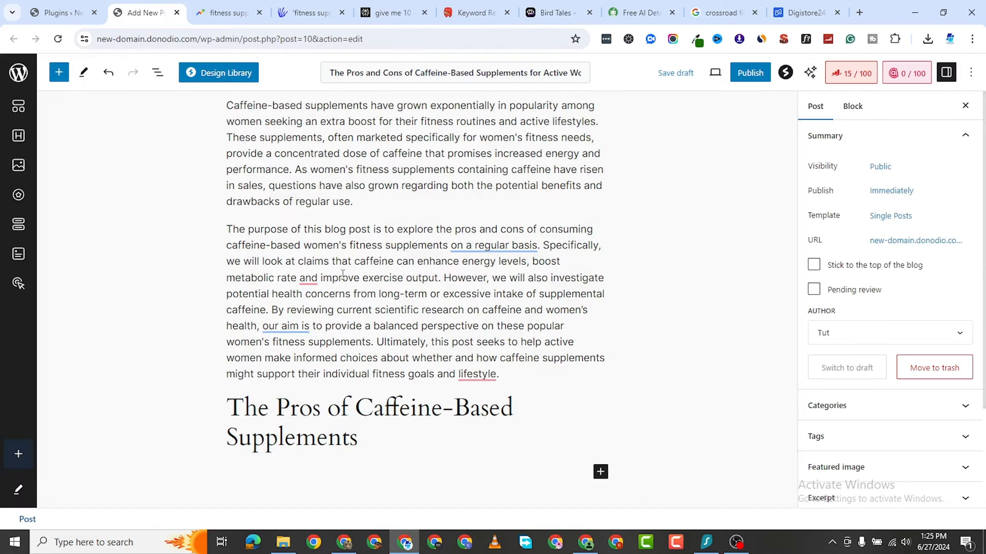
left_click(600, 471)
left_click(685, 333)
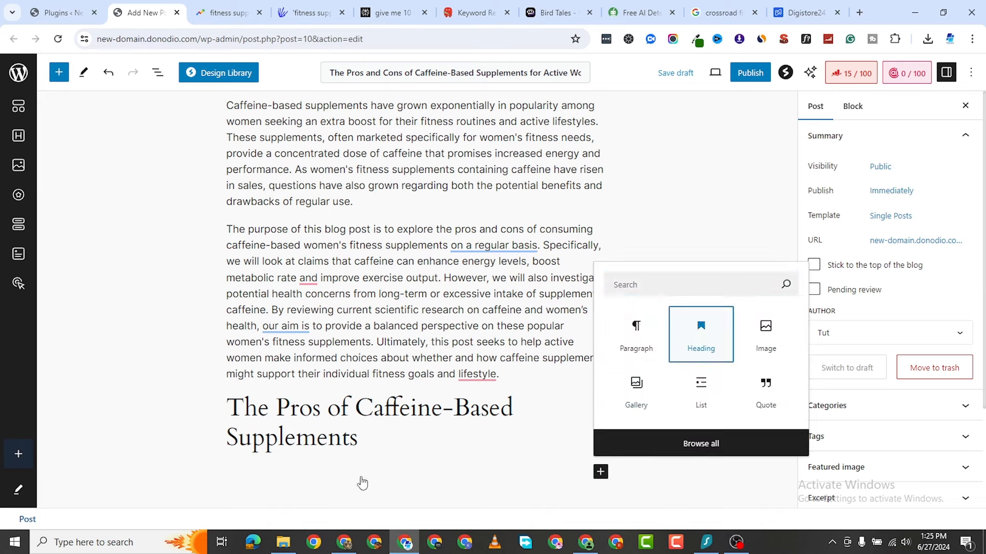
left_click(330, 443)
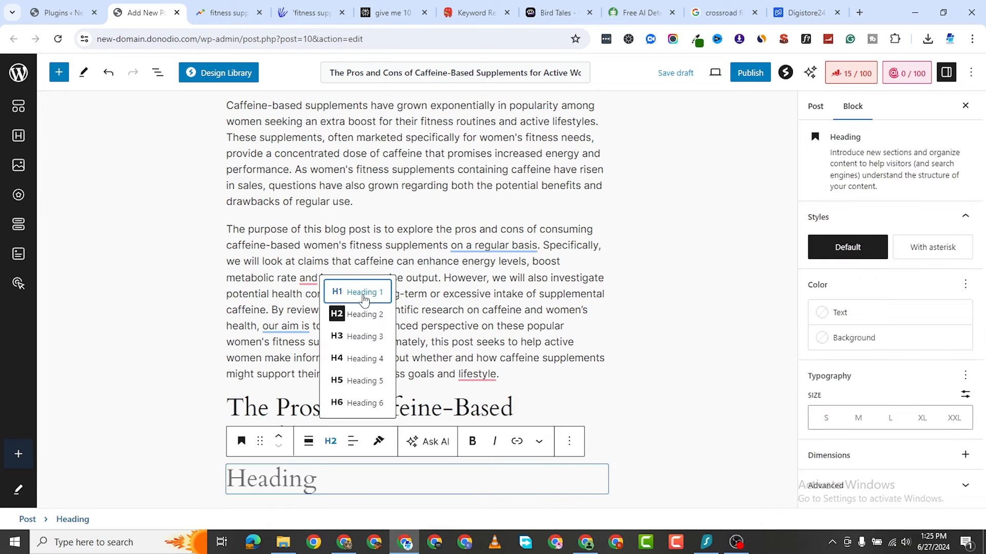
left_click(354, 336)
right_click(278, 476)
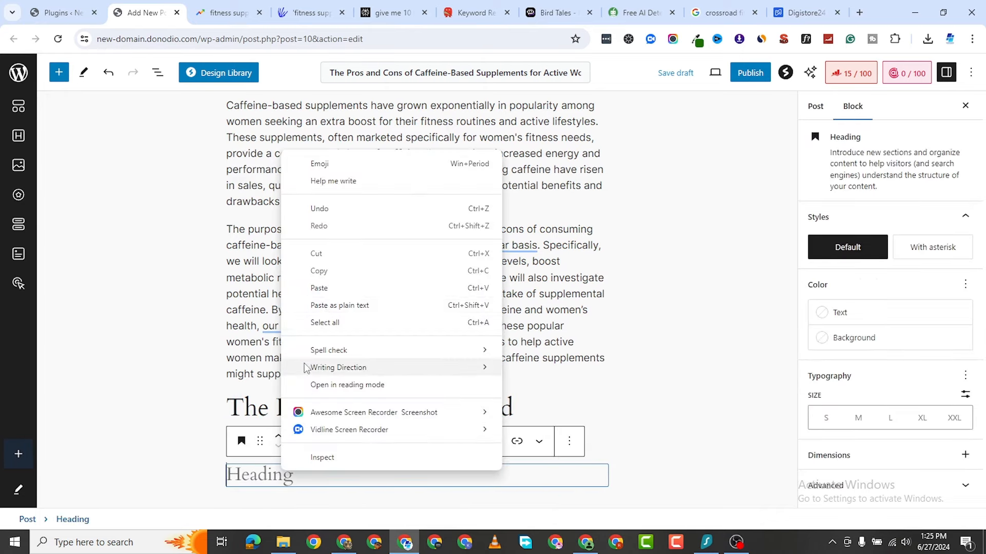
left_click(303, 290)
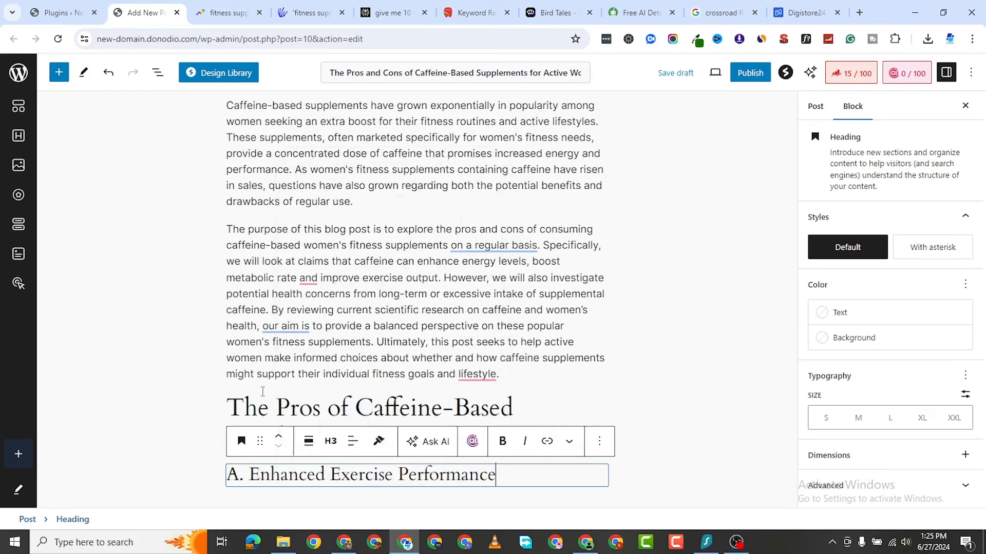
left_click(149, 462)
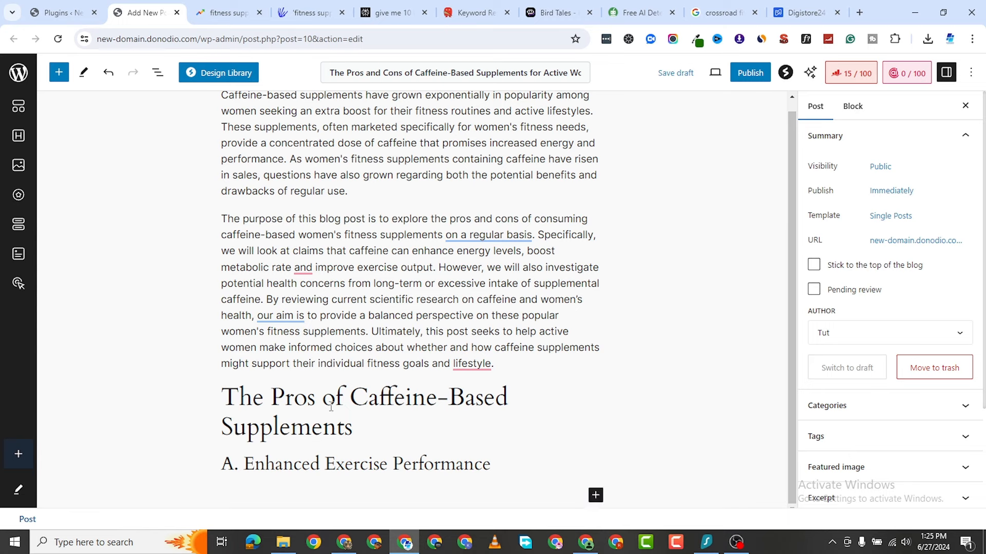
Add an empty paragraph block under the subheading, and copy both numbered points of section A from the Poe reply
left_click(595, 496)
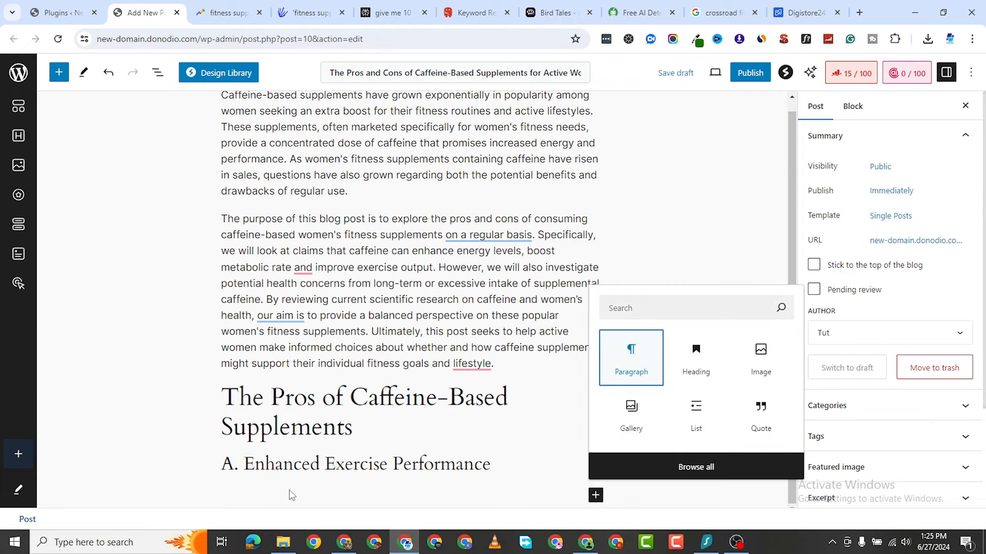
key("Return")
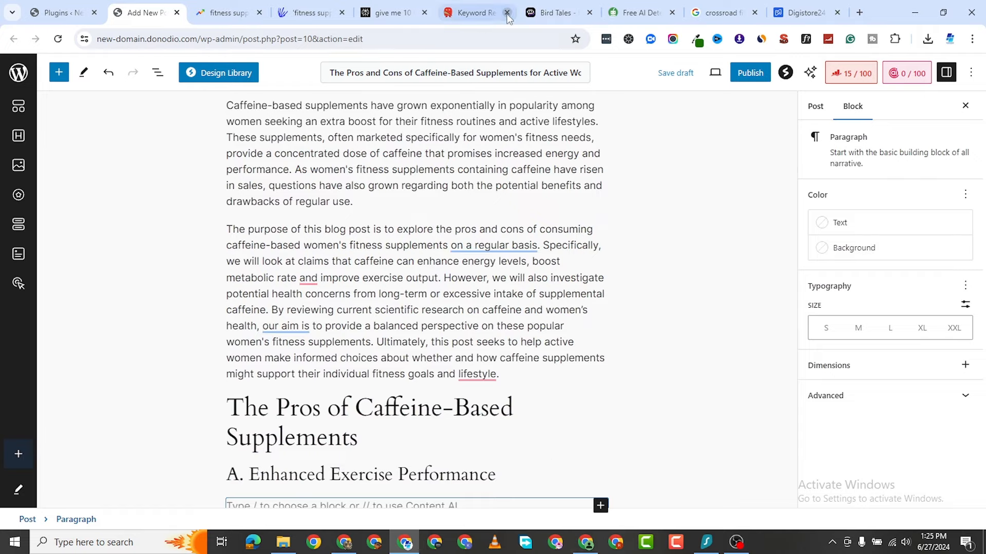
left_click(564, 16)
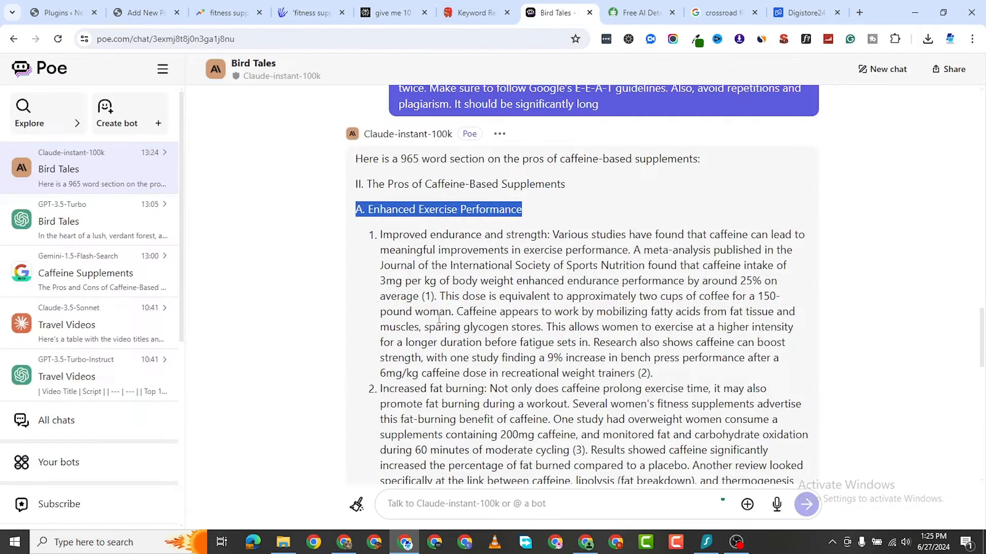
scroll(456, 272, "down", 2)
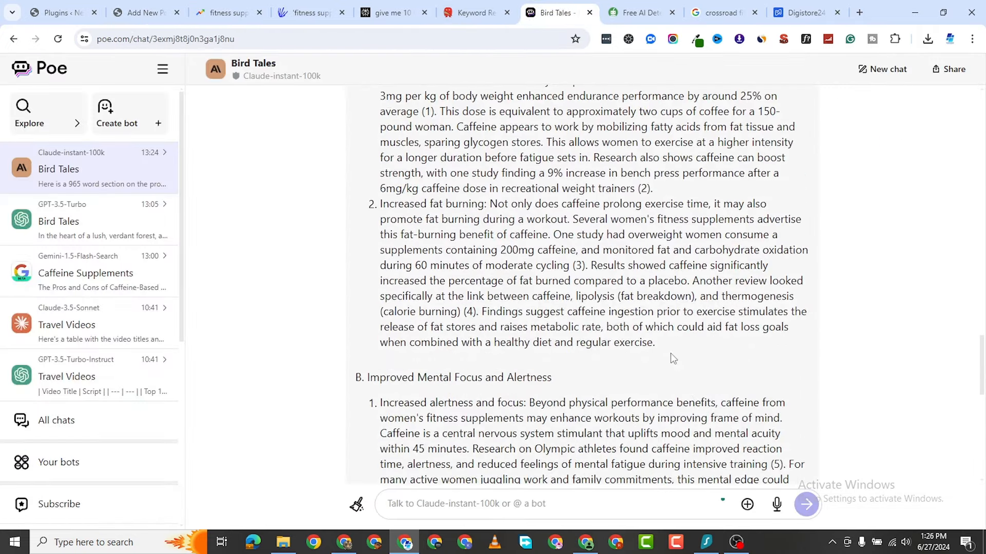
left_click_drag(667, 348, 373, 177)
right_click(417, 174)
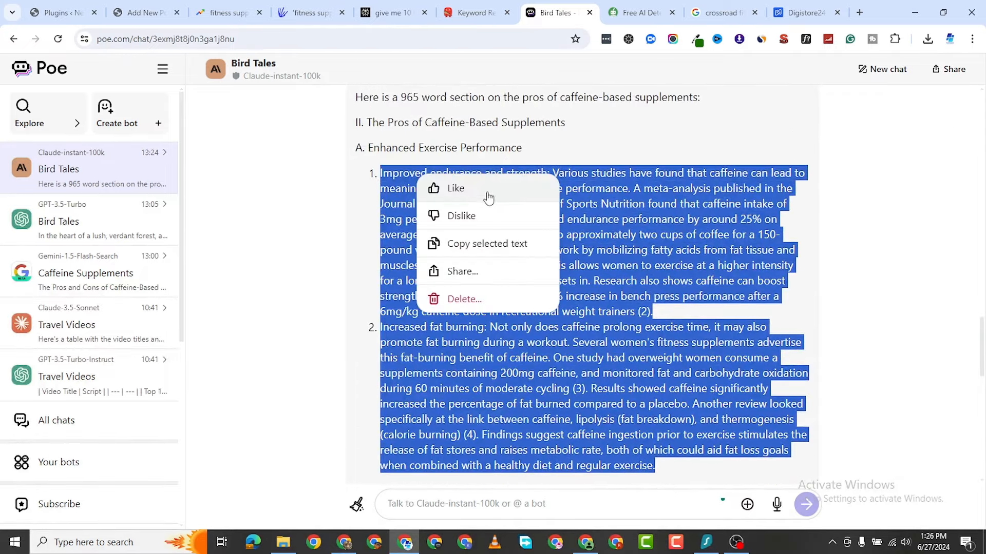
left_click(493, 243)
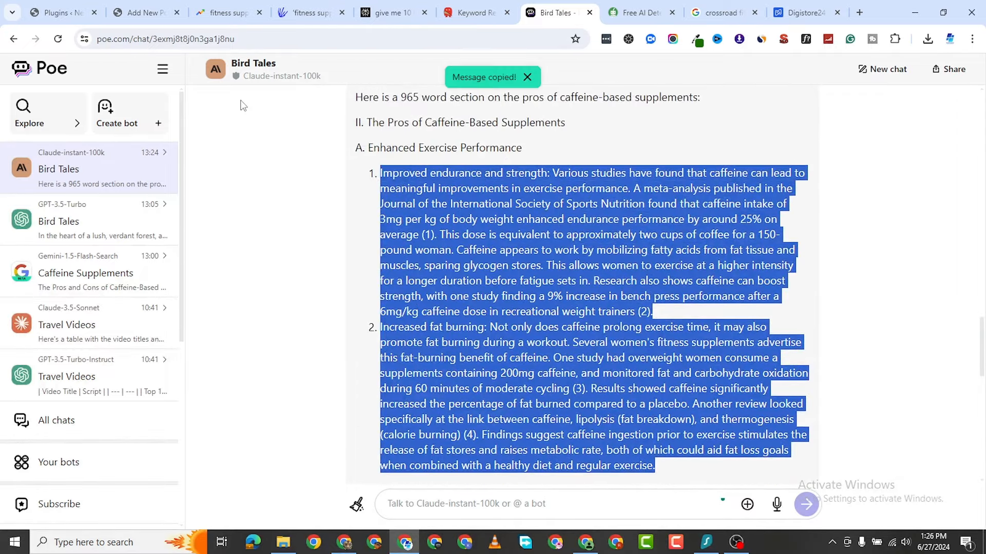
Return to the WordPress post and paste the copied endurance and fat-burning text into the empty paragraph
left_click(138, 14)
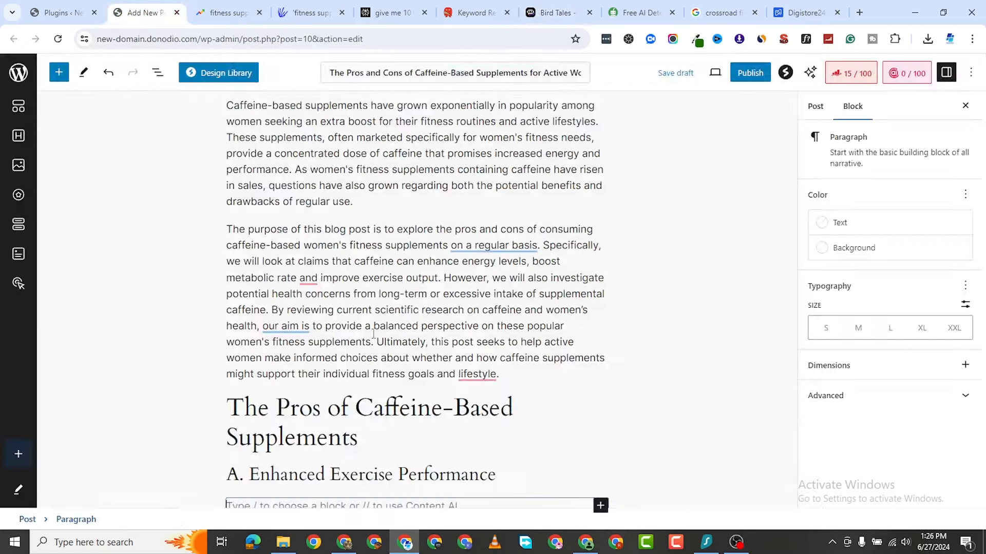
right_click(289, 505)
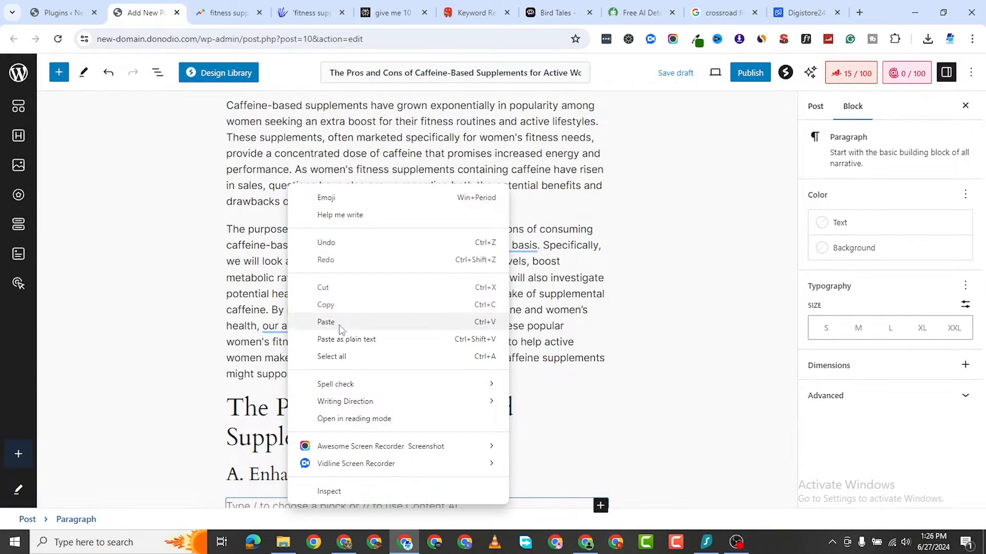
left_click(323, 319)
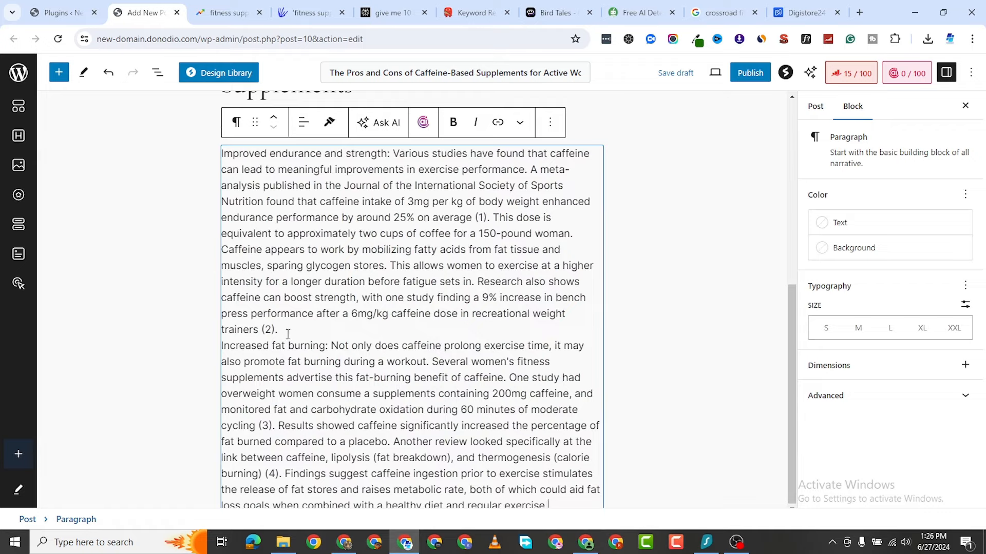
Split the pasted text before "Increased fat burning" into two separate paragraphs without a blank line at the start of the second
scroll(325, 328, "up", 3)
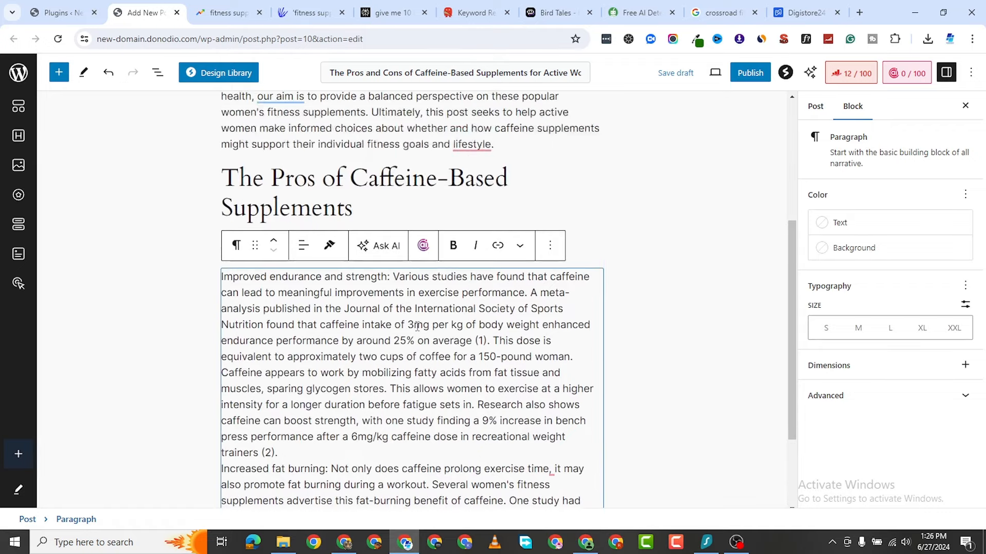
scroll(288, 359, "down", 3)
left_click(304, 333)
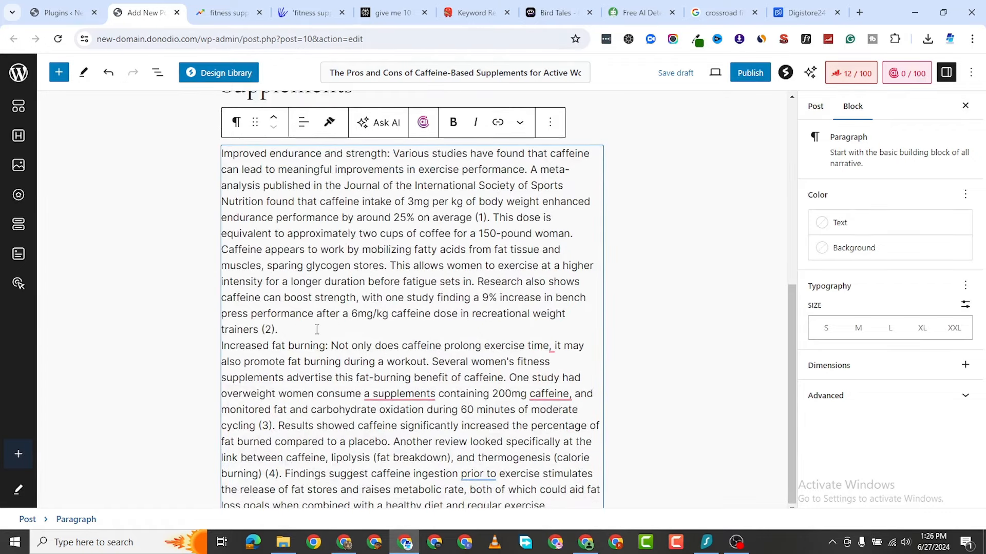
key("Return")
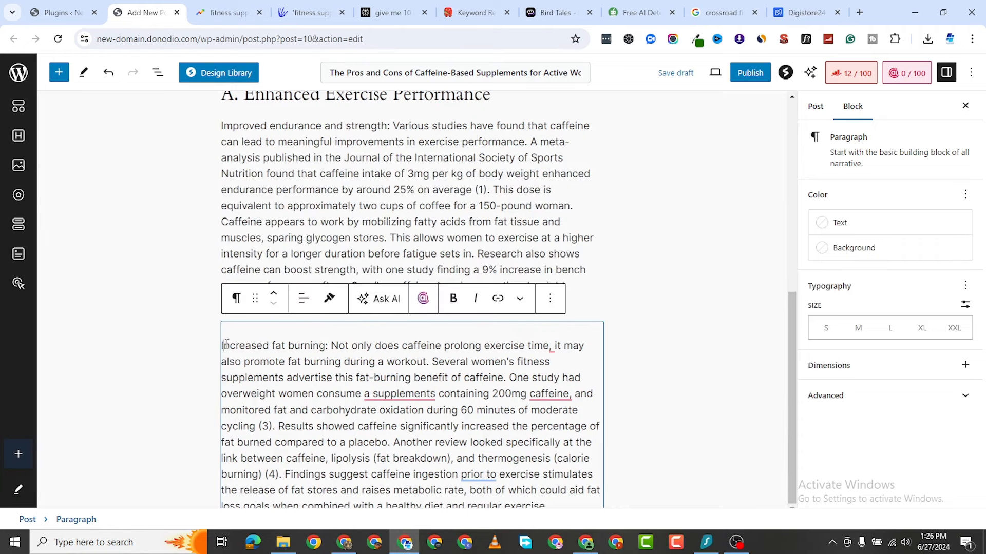
key("Left")
key("BackSpace")
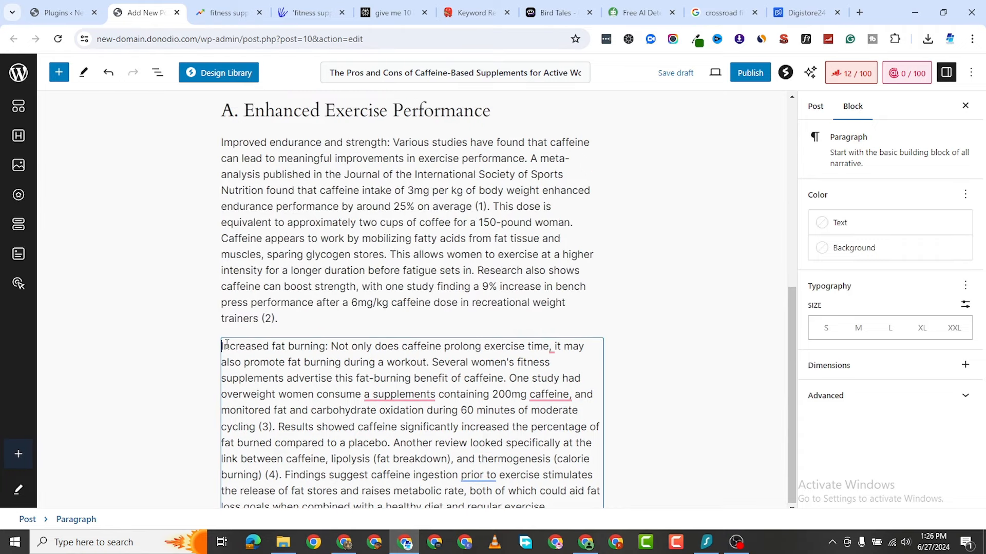
left_click(253, 324)
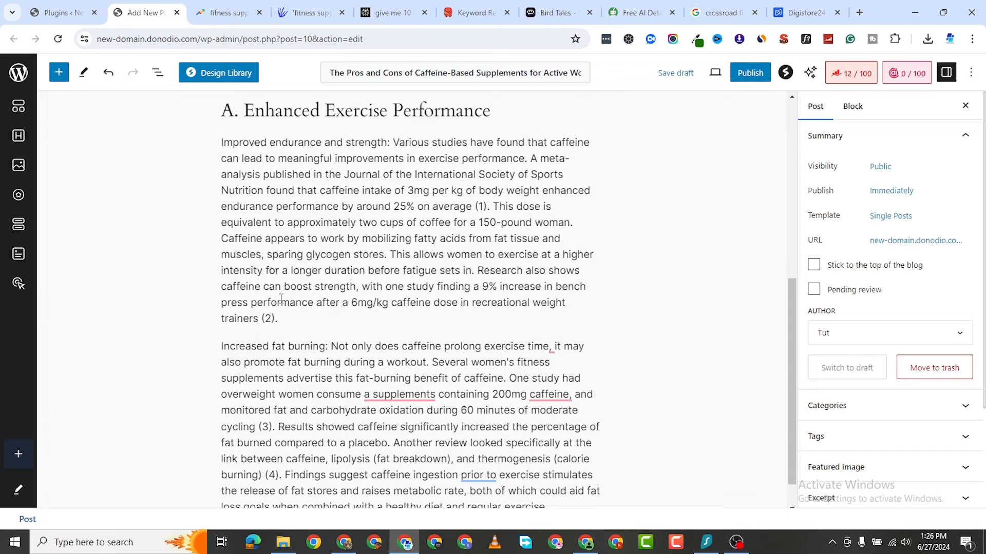
Delete the citation "(2)" after "trainers" at the end of the endurance paragraph
left_click(273, 319)
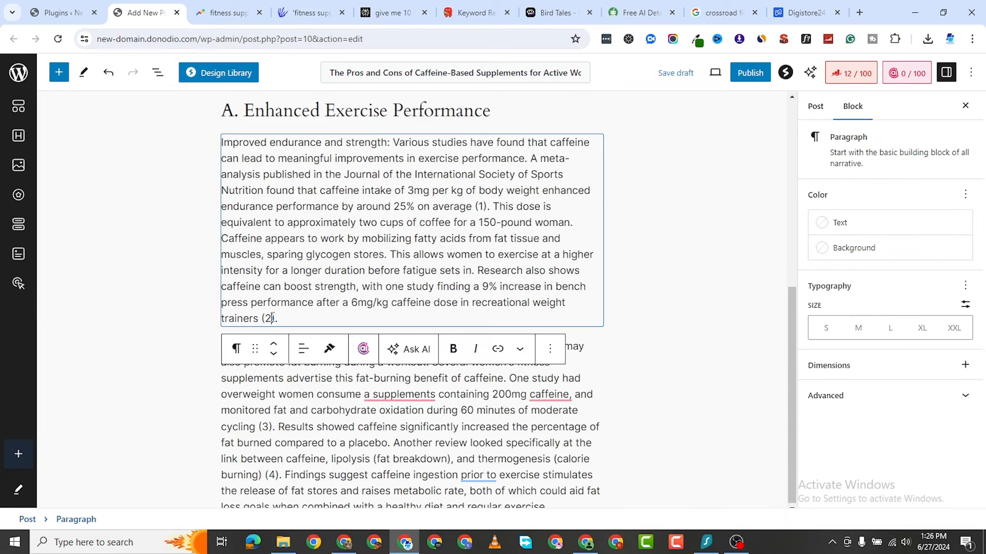
type(")")
key("BackSpace")
key("BackSpace")
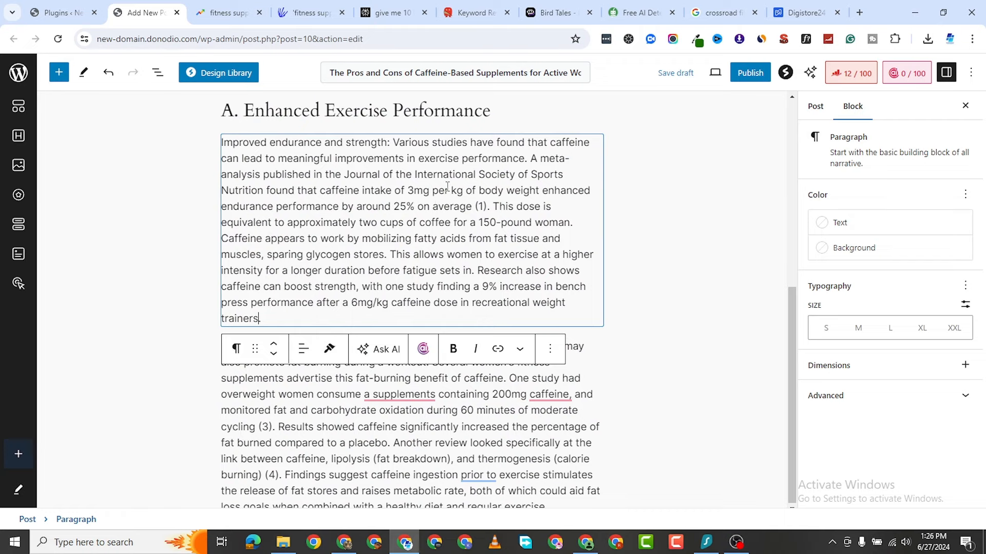
Label the endurance paragraph with "A." and the fat-burning paragraph with "B." at their beginnings
scroll(437, 253, "up", 1)
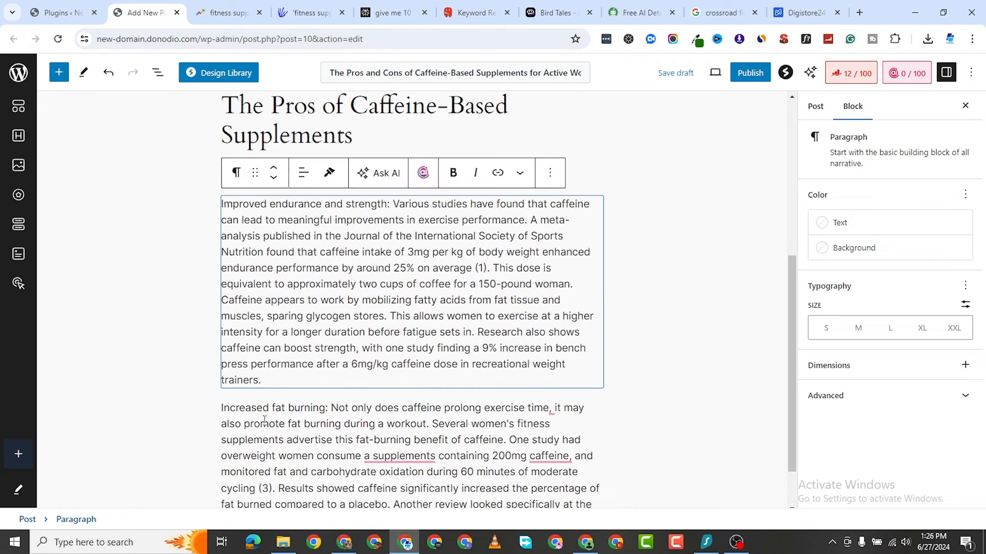
left_click(223, 201)
key("Left")
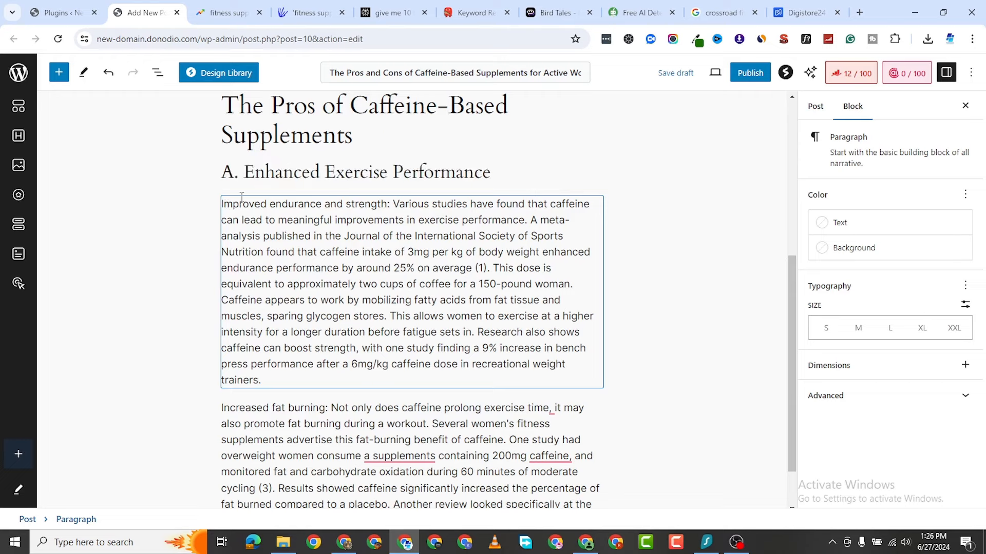
type("A.")
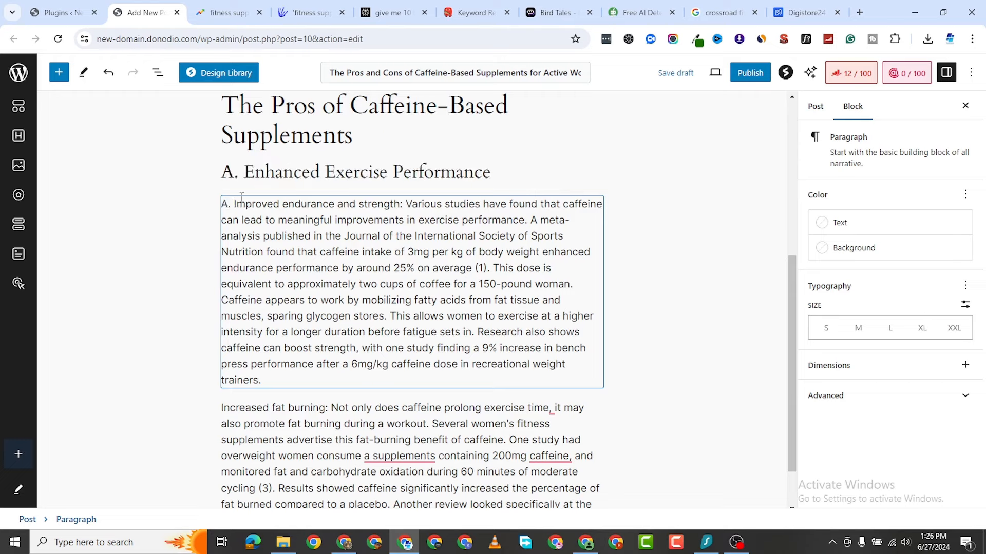
left_click(221, 409)
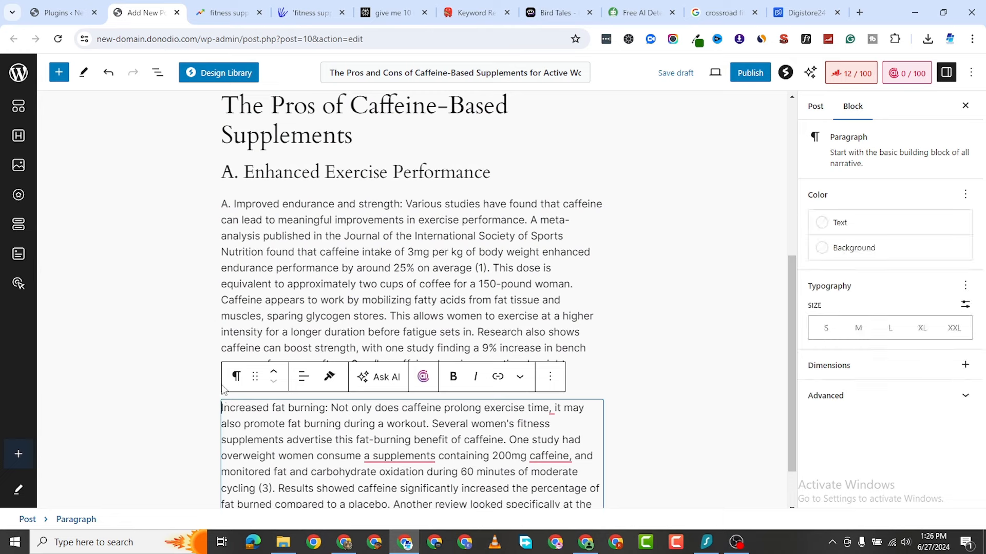
type("b")
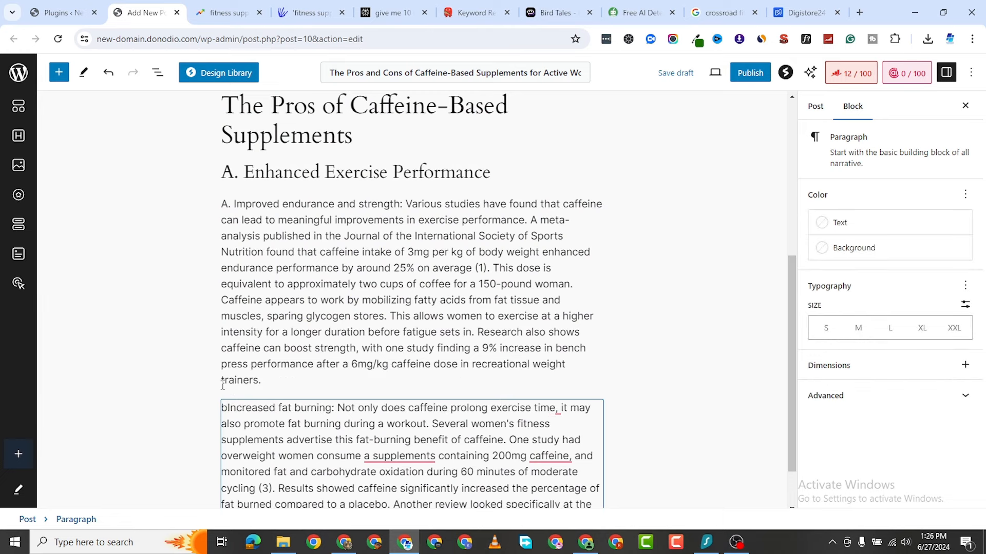
key("BackSpace")
type("B.")
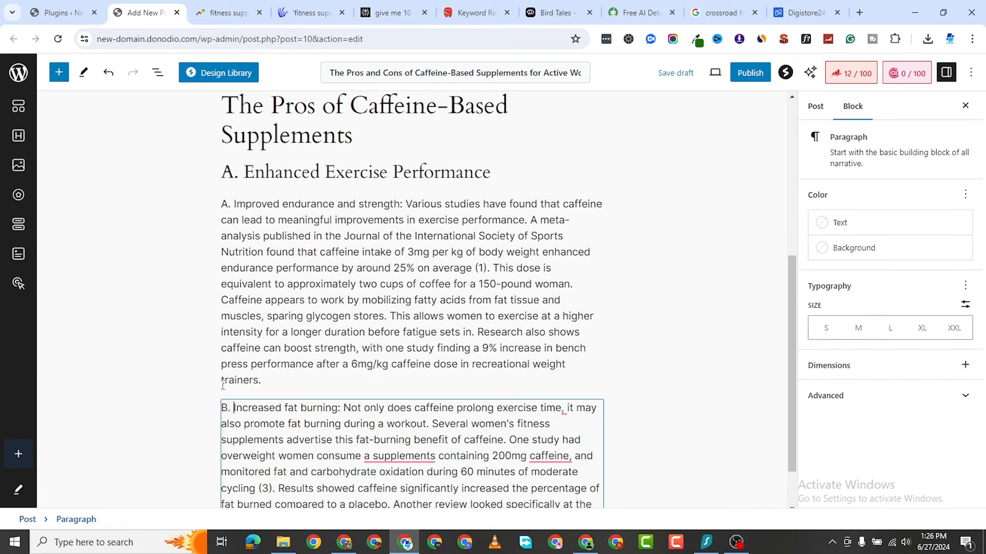
Split the endurance paragraph before "This dose is equivalent" and delete the citation "(1)" after "on average"
left_click(494, 267)
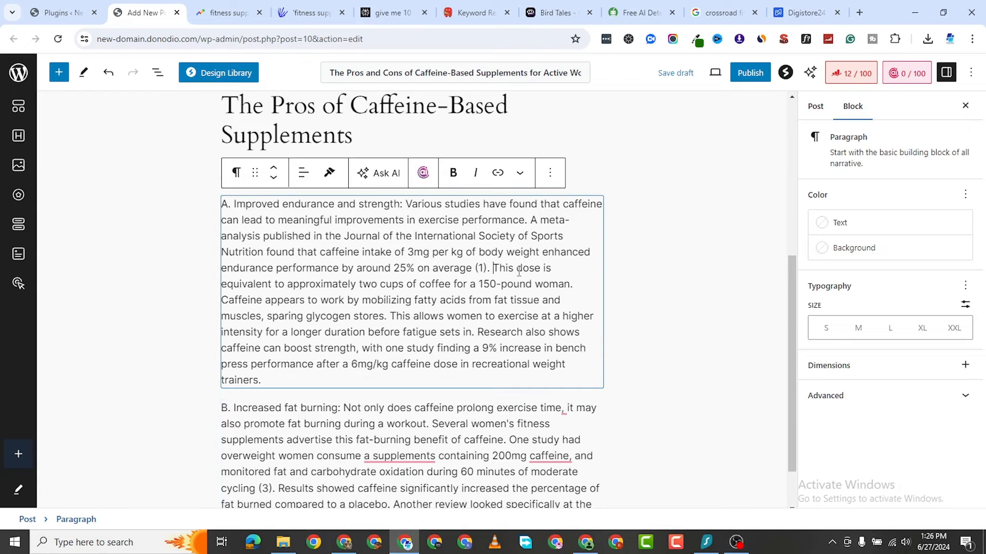
key("Return")
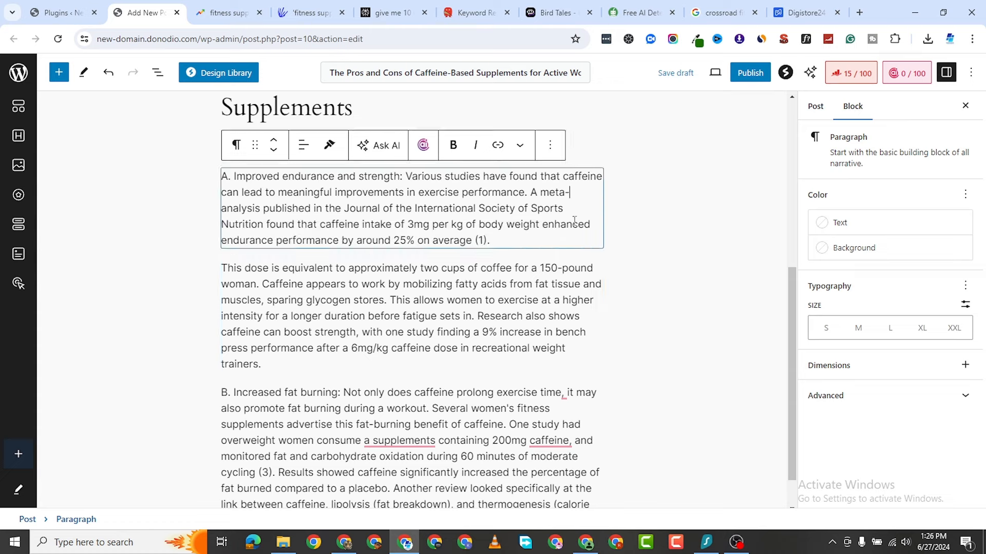
left_click(494, 241)
key("BackSpace")
Replace the letter labels of the endurance and fat-burning paragraphs with the numbers 1 and 2
scroll(431, 382, "down", 1)
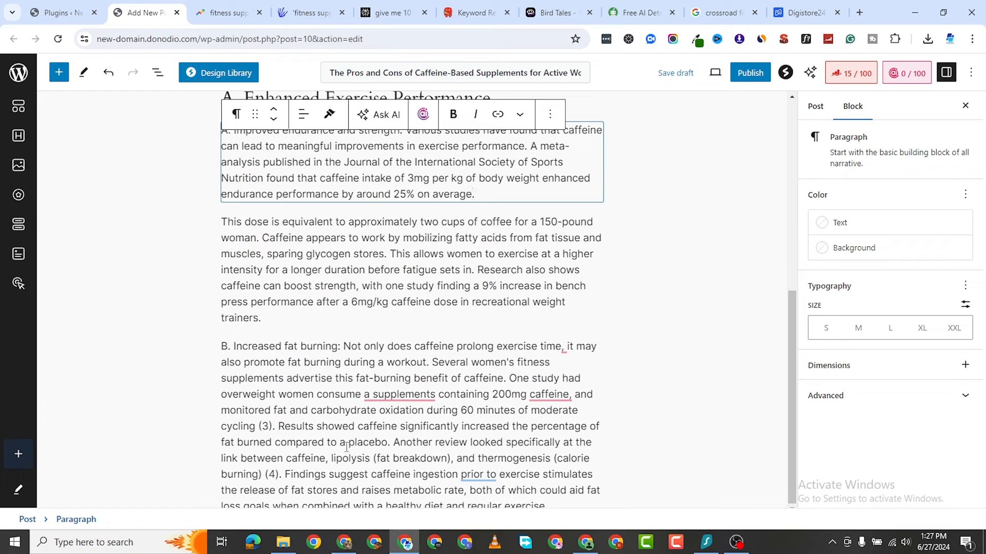
scroll(385, 409, "up", 4)
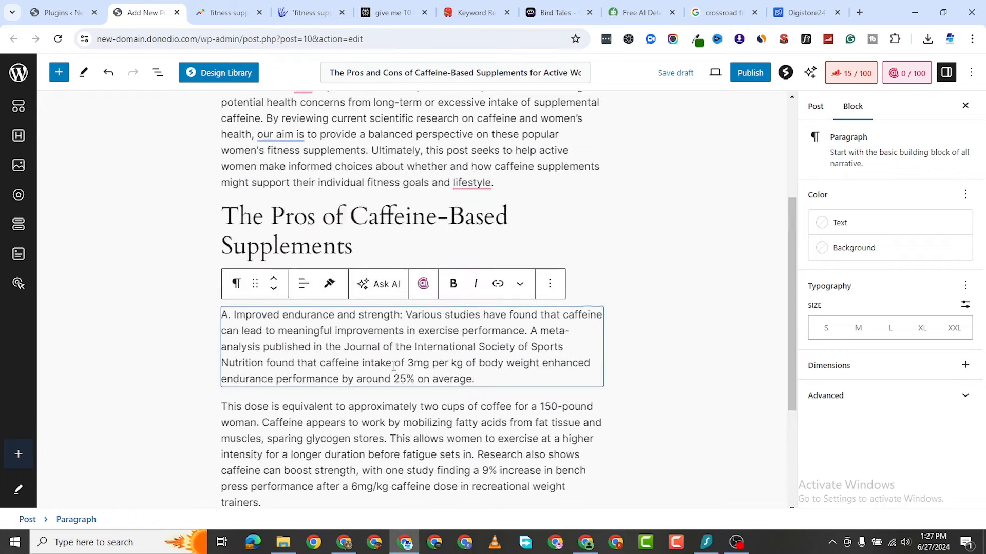
left_click(288, 407)
left_click(224, 323)
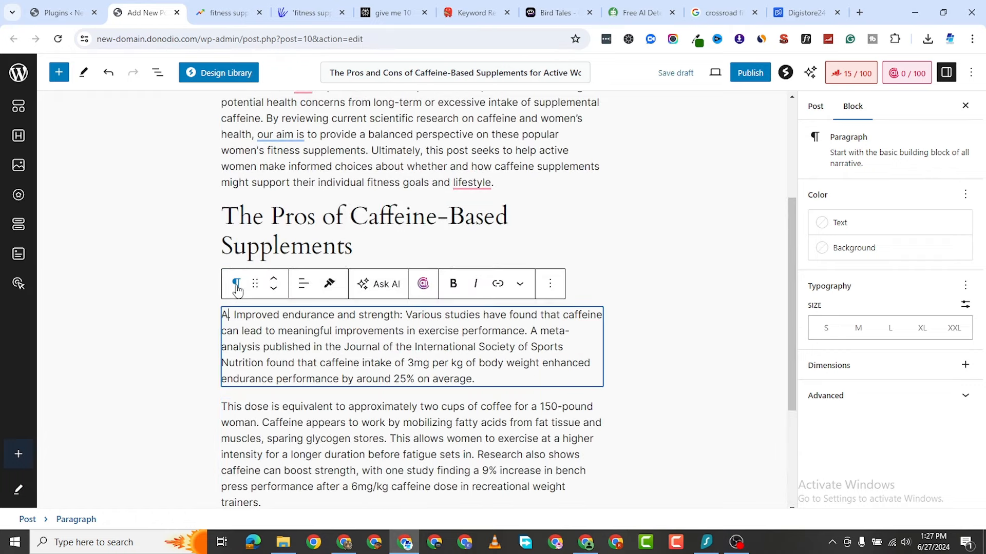
key("BackSpace")
type("1")
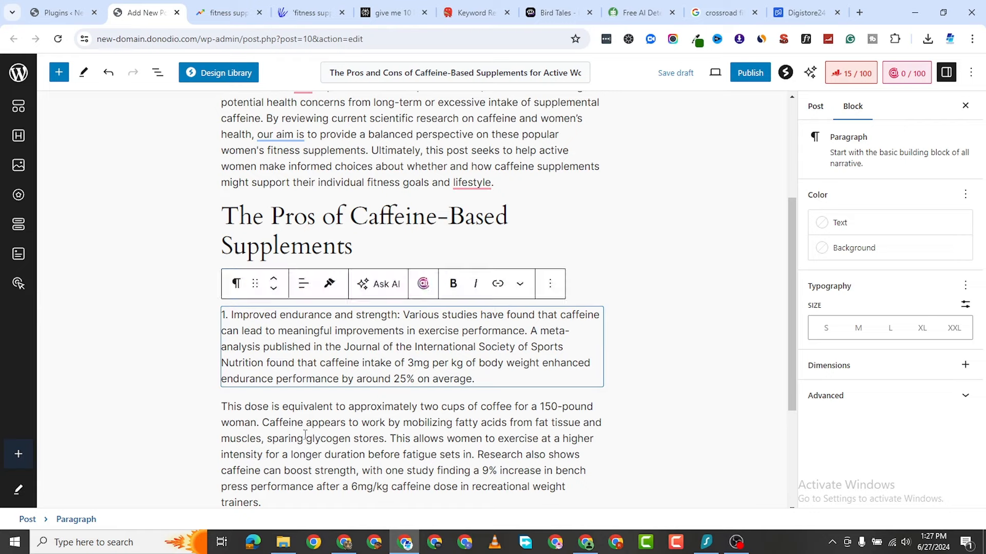
scroll(241, 438, "down", 3)
scroll(241, 437, "down", 1)
left_click(226, 348)
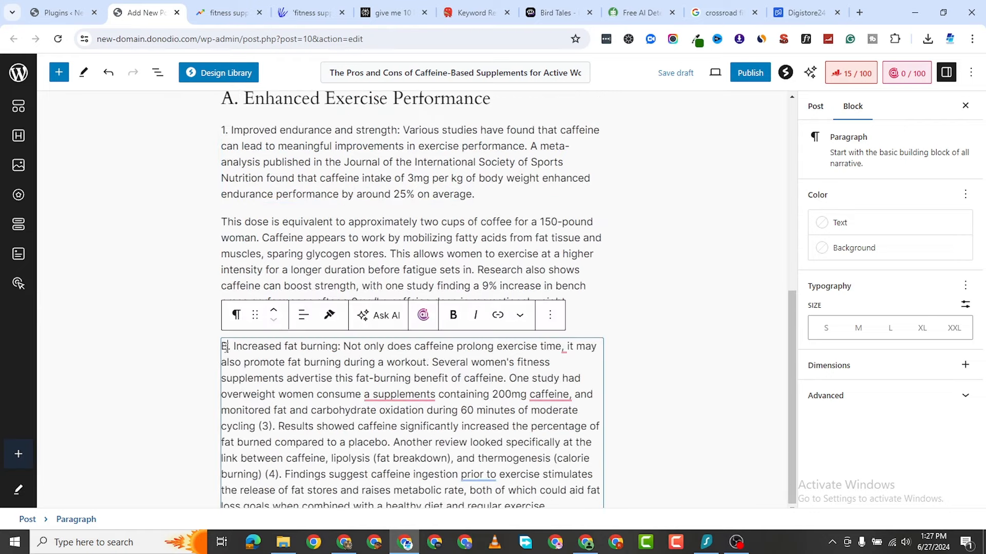
key("BackSpace")
type("2")
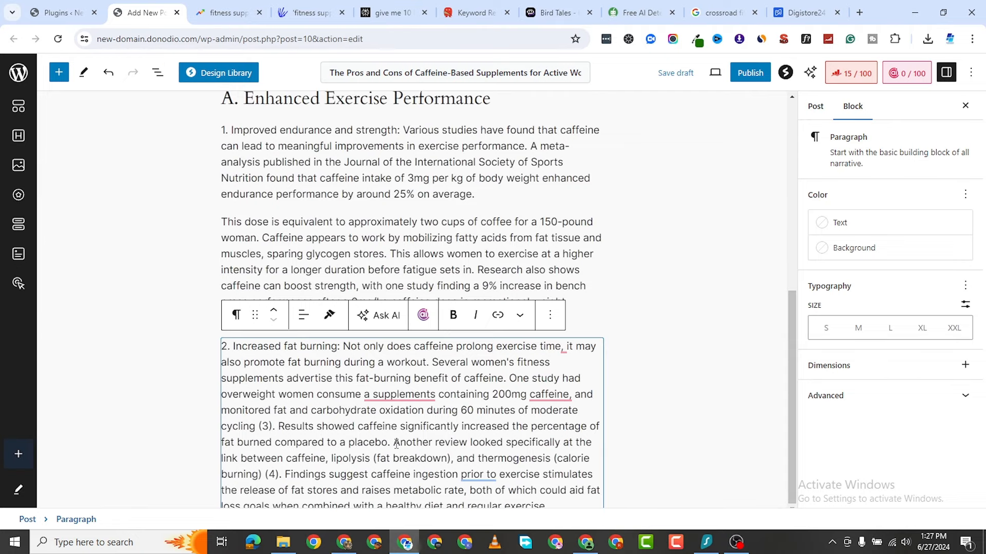
Split the fat-burning text into three paragraphs, breaking before "Results showed caffeine" and before "Findings suggest caffeine ingestion"
key("Return")
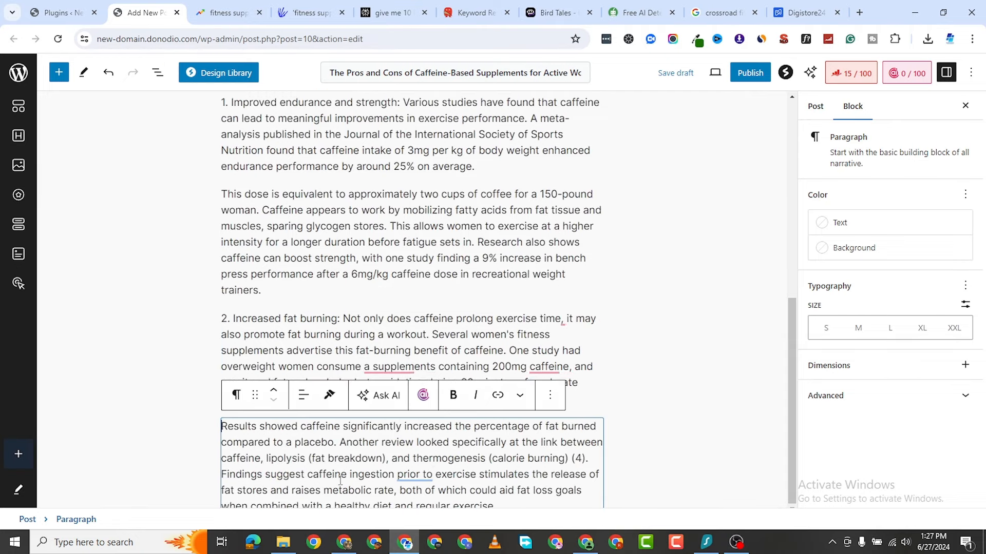
scroll(378, 487, "up", 2)
scroll(347, 444, "down", 2)
left_click(222, 474)
key("Return")
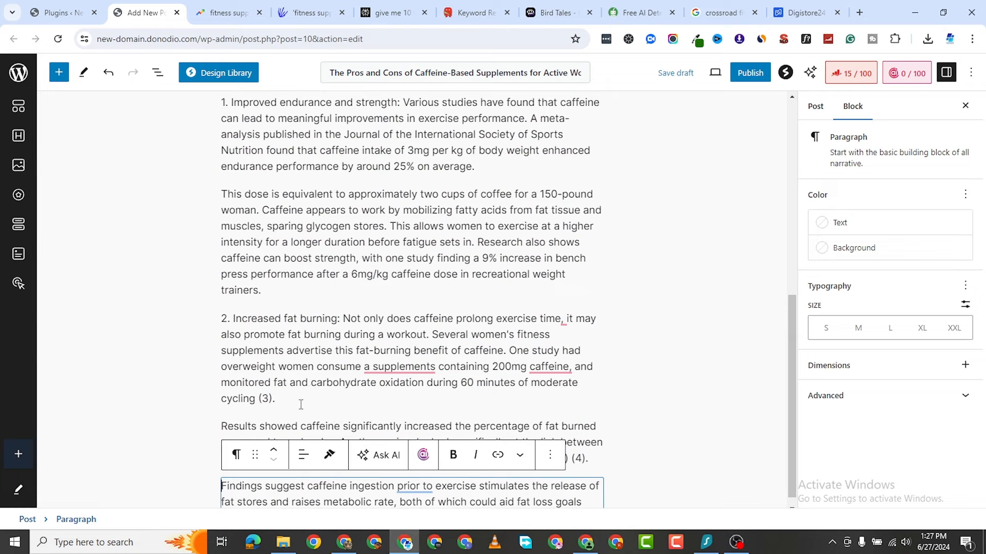
Delete the citation "(3)" after "cycling" in the fat-burning paragraph, keeping the full stop
left_click(275, 393)
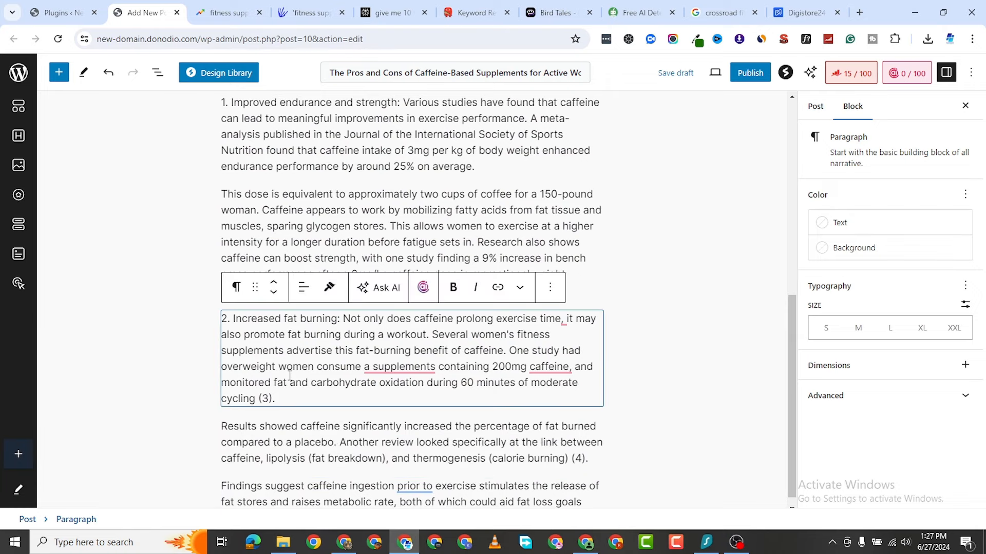
key("Left")
key("BackSpace")
key("BackSpace")
key("BackSpace")
key("BackSpace")
Delete the citation "(4)" after "(calorie burning)" in the "Results showed" paragraph, keeping the full stop
scroll(323, 477, "down", 1)
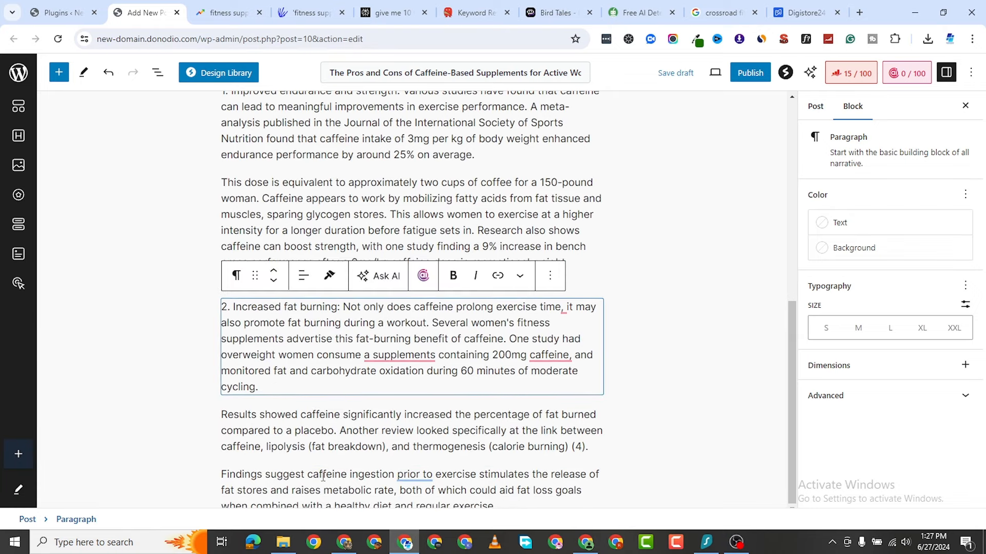
left_click(585, 451)
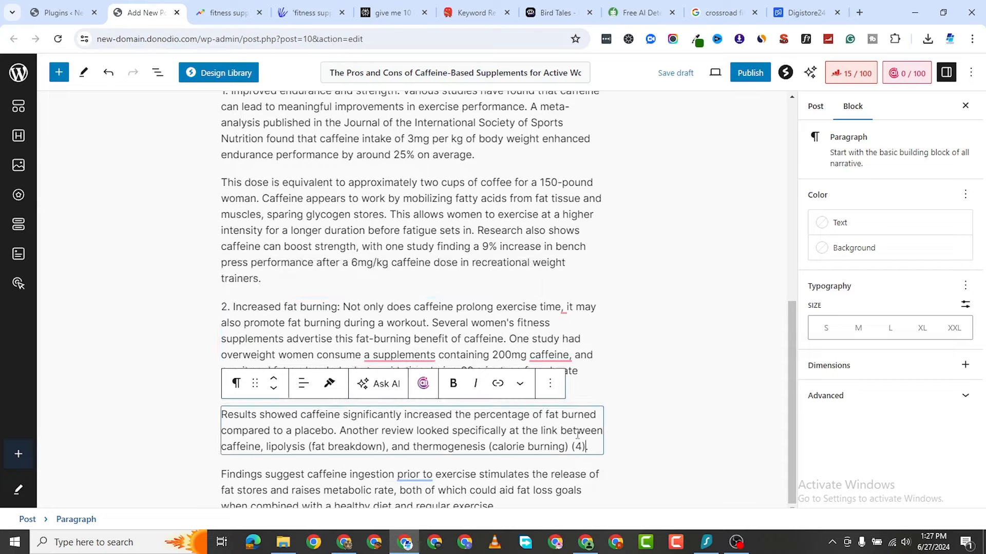
key("Left")
key("BackSpace")
key("BackSpace")
key("BackSpace")
key("BackSpace")
scroll(454, 211, "up", 3)
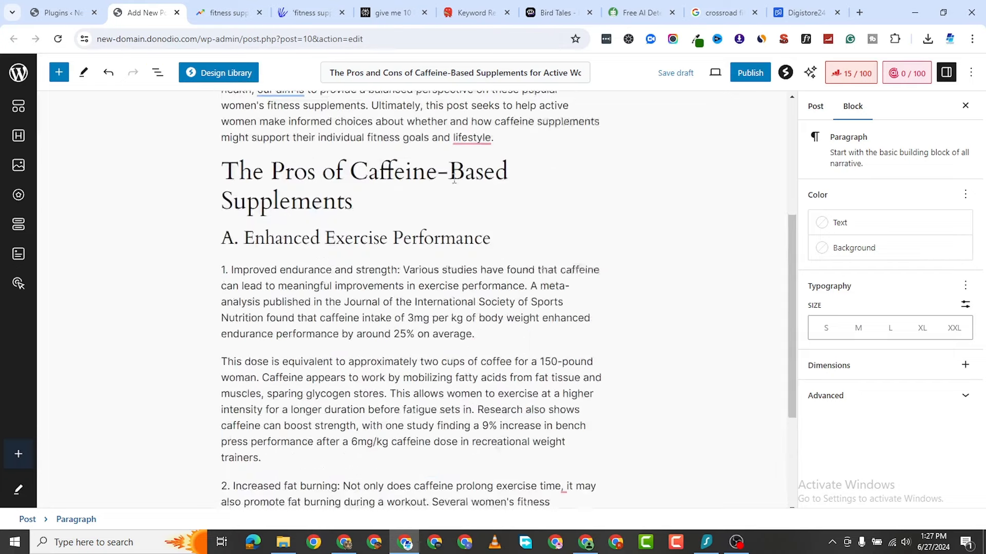
scroll(360, 349, "down", 3)
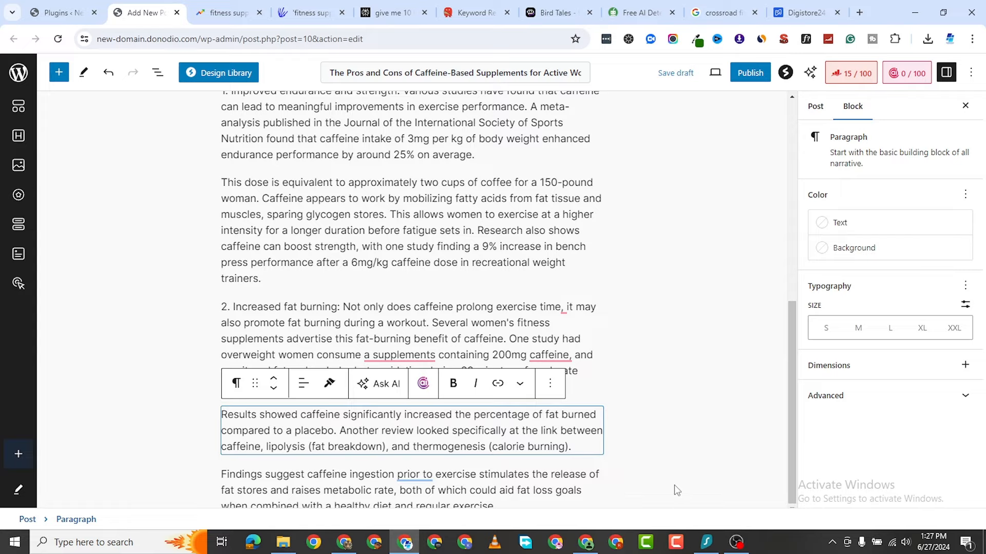
left_click(660, 491)
scroll(657, 490, "down", 1)
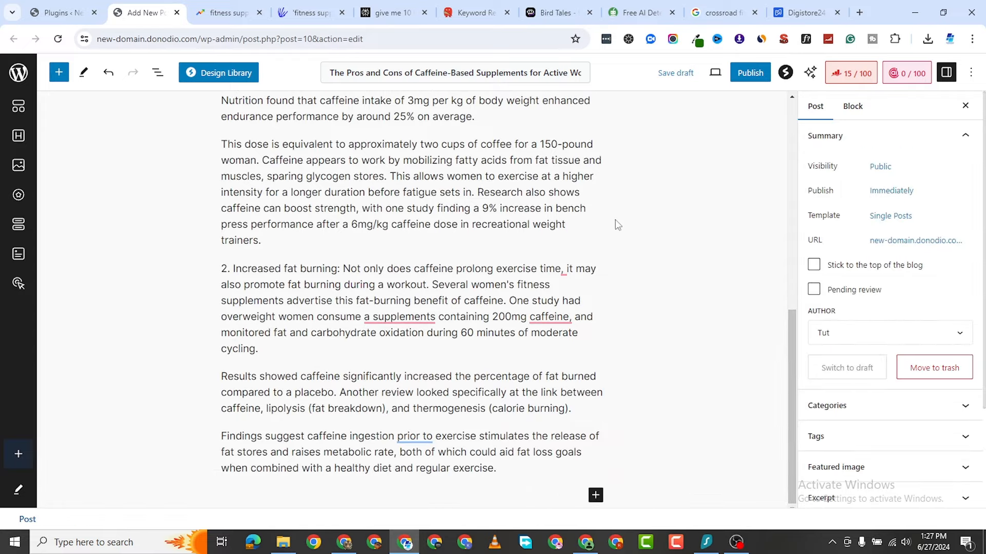
Switch to the Poe chat and copy the subheading "B. Improved Mental Focus and Alertness"
left_click(530, 13)
scroll(360, 188, "down", 6)
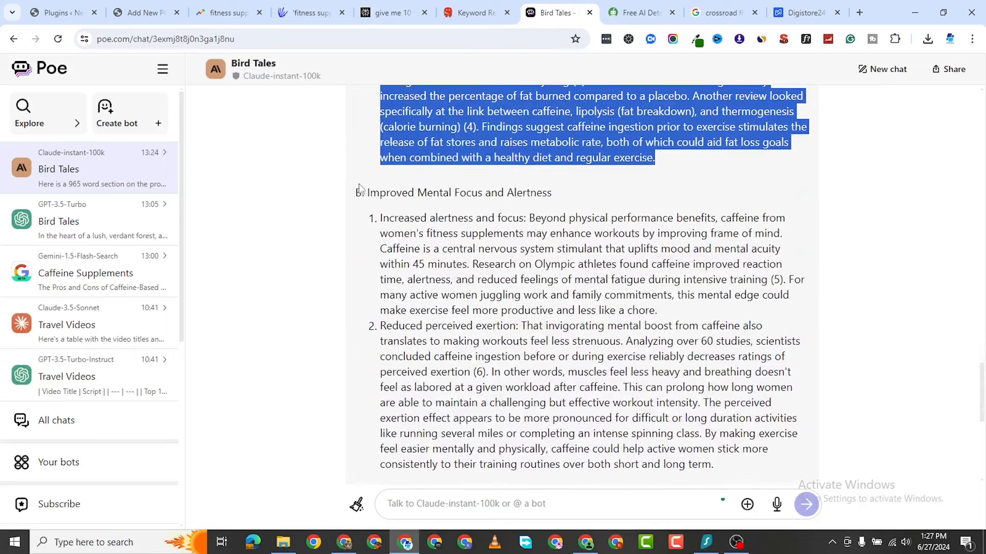
left_click_drag(356, 193, 573, 199)
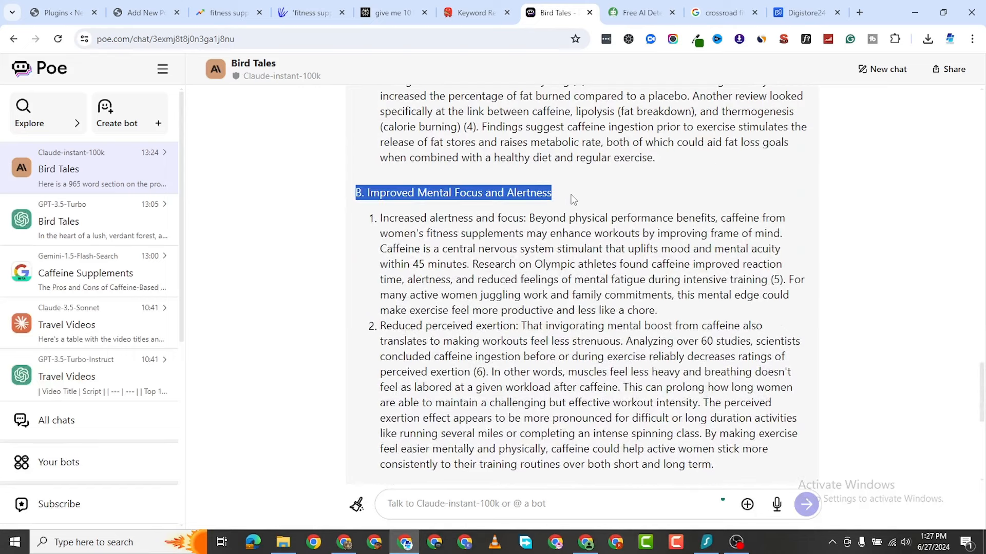
right_click(462, 193)
left_click(524, 261)
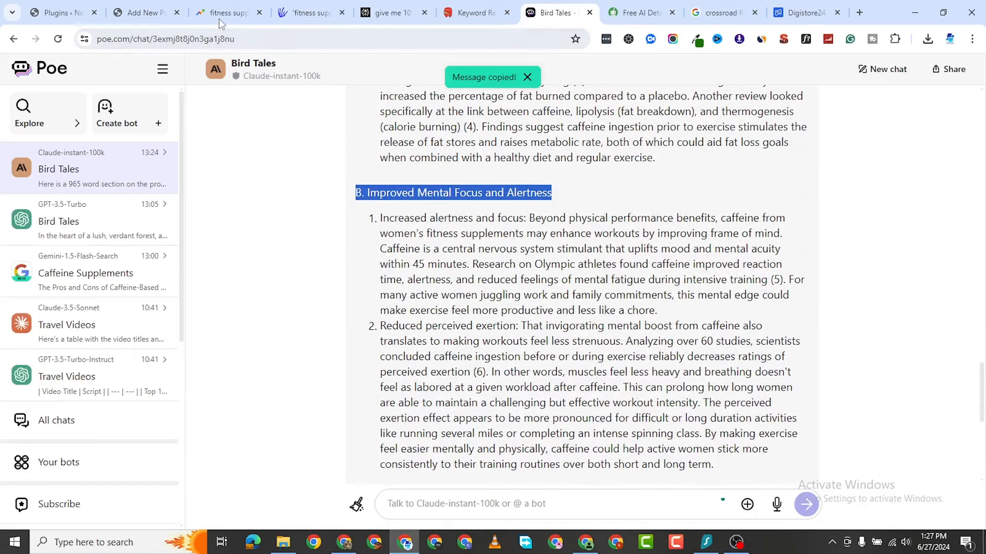
Return to the WordPress post, add a Heading 3 block at the end, and paste the copied section B subheading into it
left_click(140, 13)
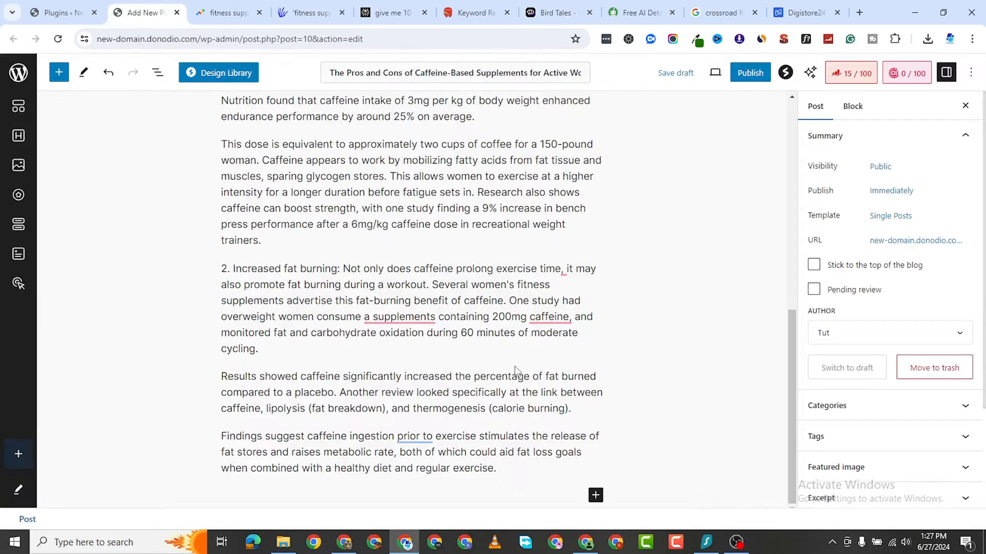
left_click(595, 496)
left_click(695, 349)
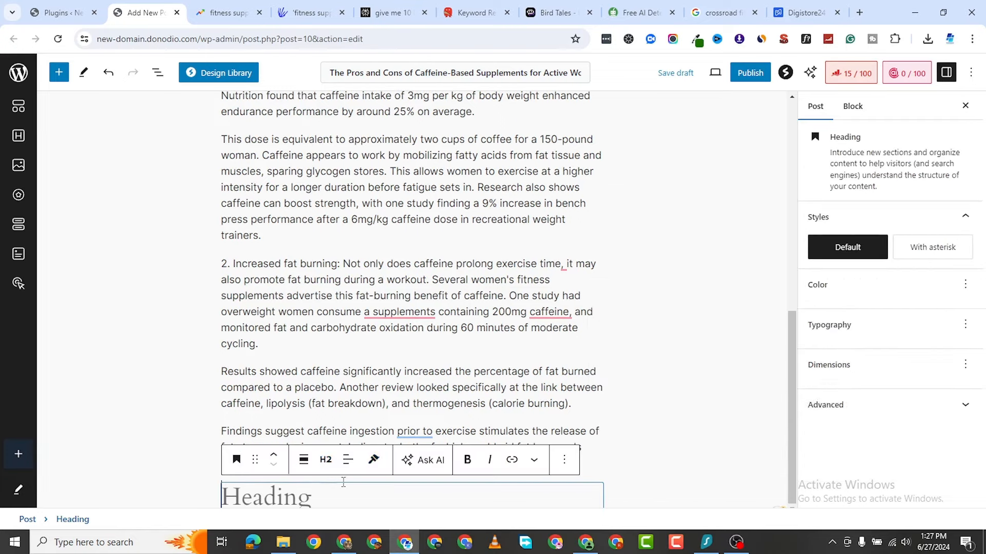
left_click(325, 460)
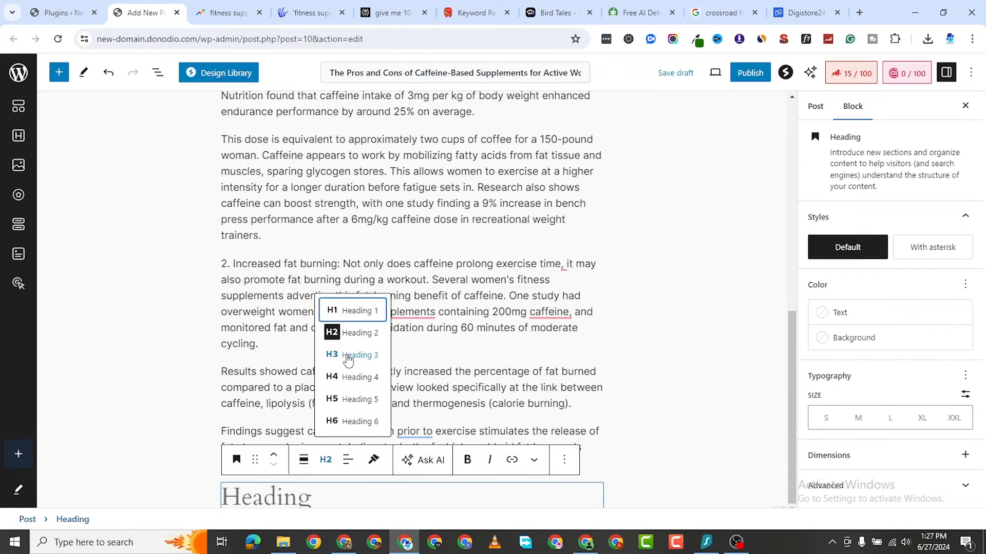
left_click(348, 356)
right_click(263, 499)
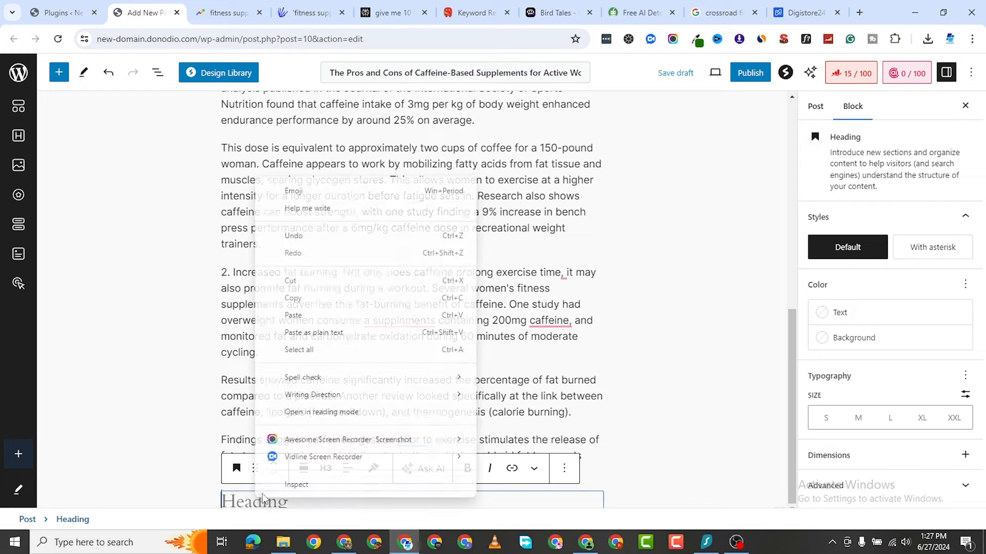
left_click(292, 315)
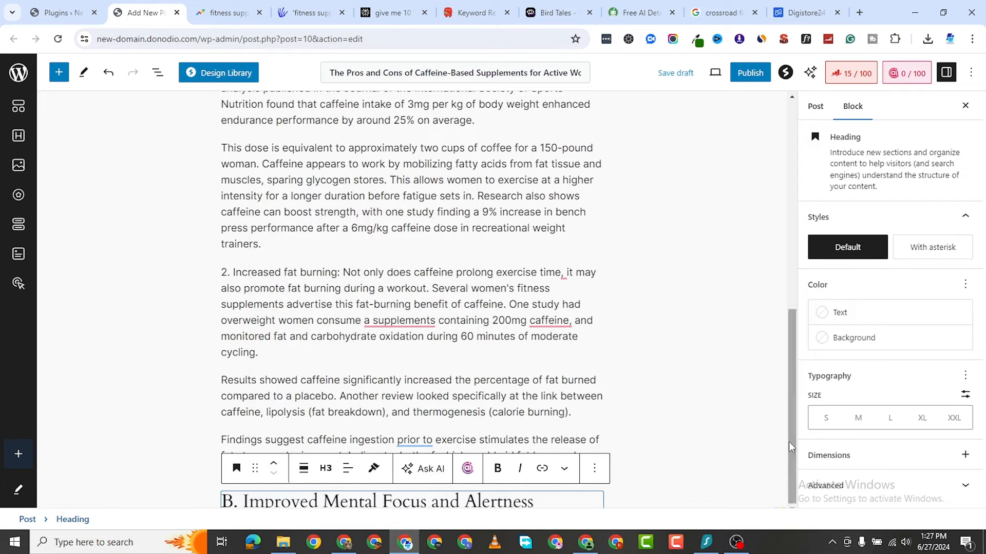
left_click(699, 460)
Add an empty paragraph block under the "B. Improved Mental Focus and Alertness" subheading
scroll(709, 481, "down", 1)
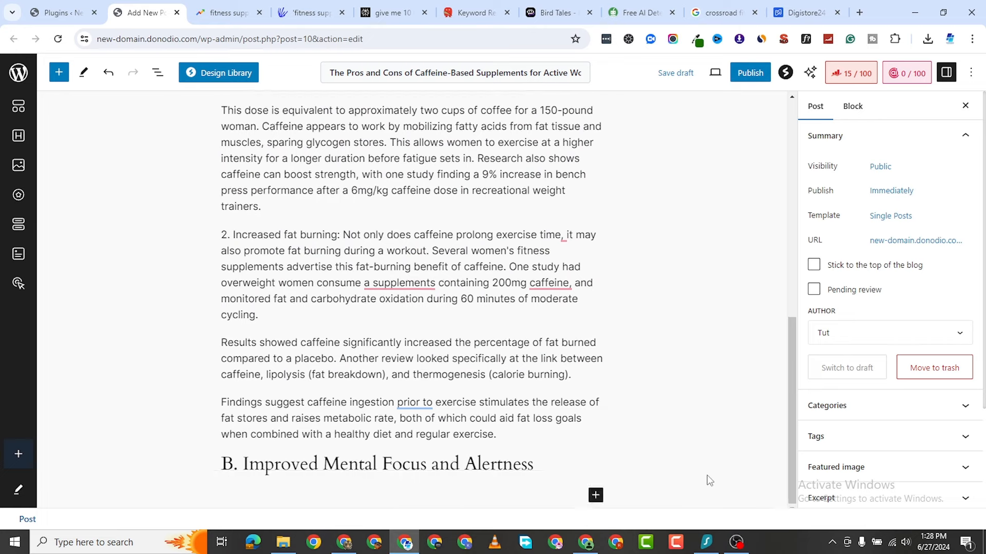
left_click(595, 495)
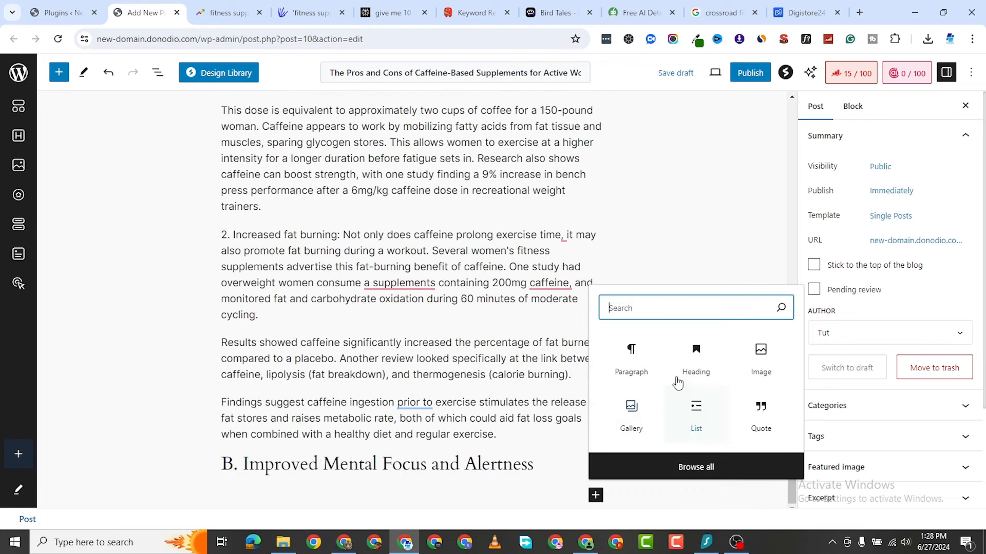
left_click(647, 361)
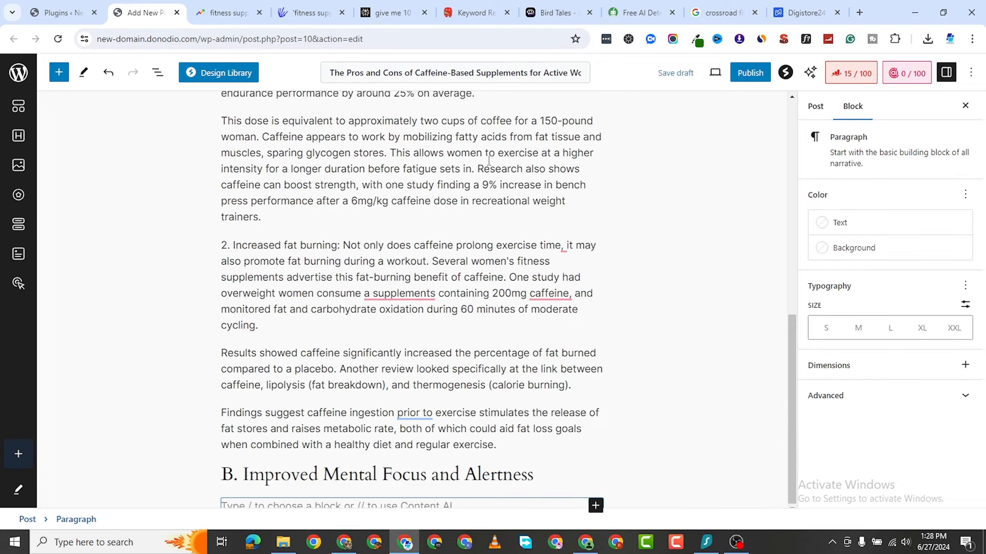
Switch to the Poe chat and copy the two numbered points under "B. Improved Mental Focus and Alertness"
left_click(557, 12)
scroll(395, 108, "down", 3)
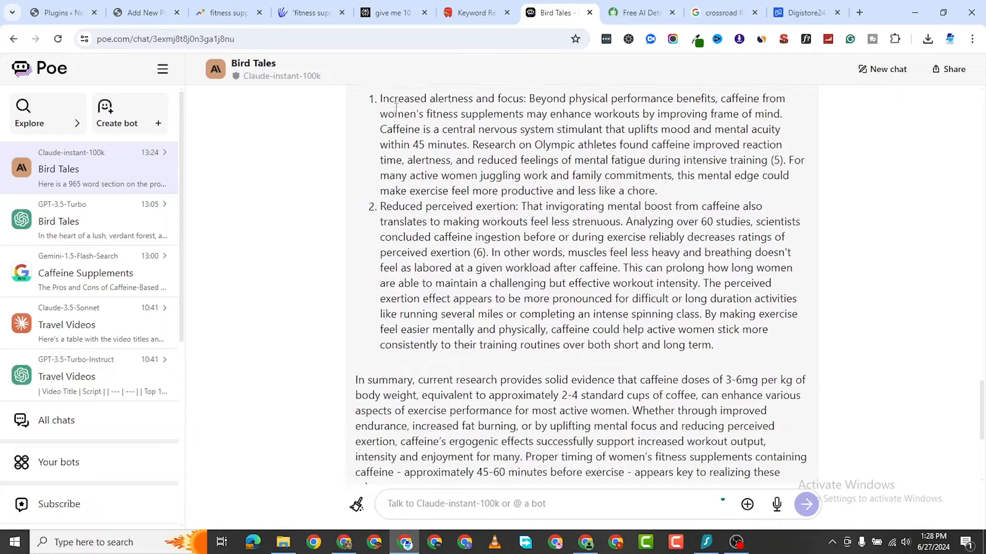
scroll(395, 108, "up", 1)
left_click_drag(716, 403, 381, 156)
right_click(399, 152)
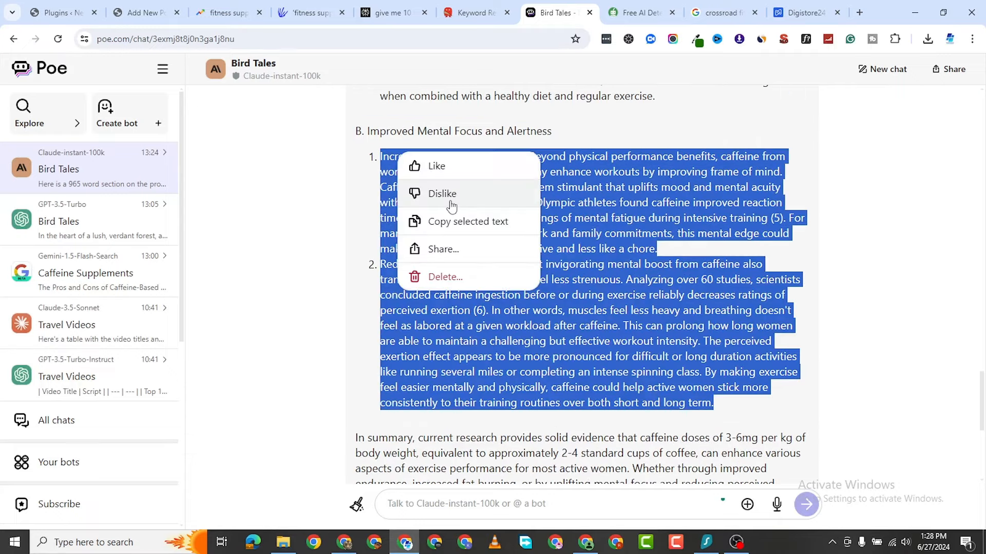
left_click(446, 226)
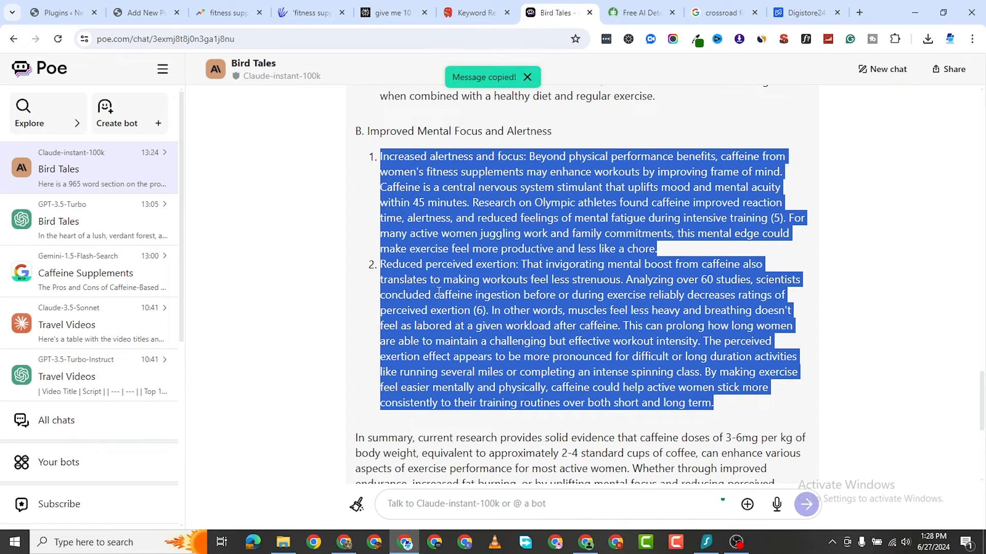
scroll(438, 292, "down", 2)
scroll(426, 148, "up", 2)
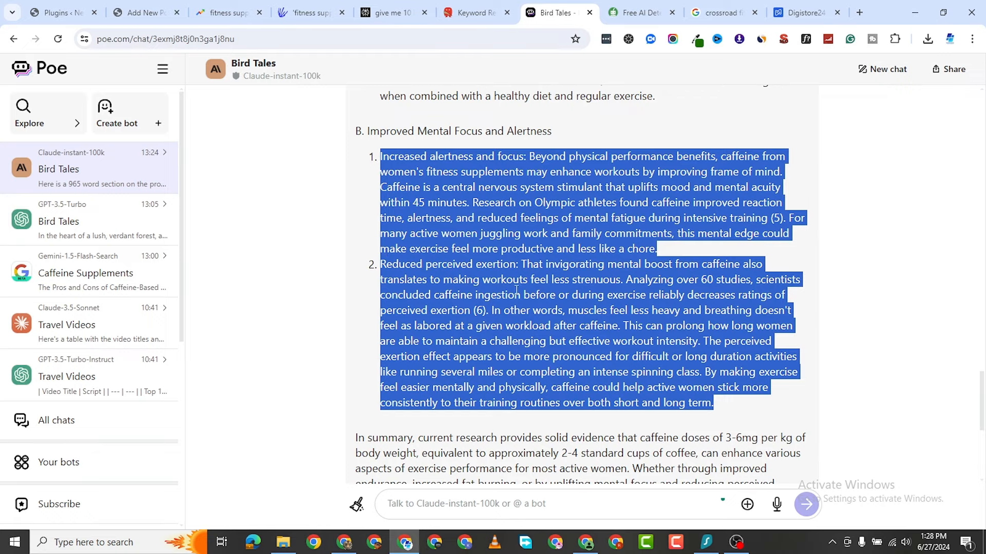
Switch to the QuillBot site and open its Plagiarism Checker page
left_click(144, 12)
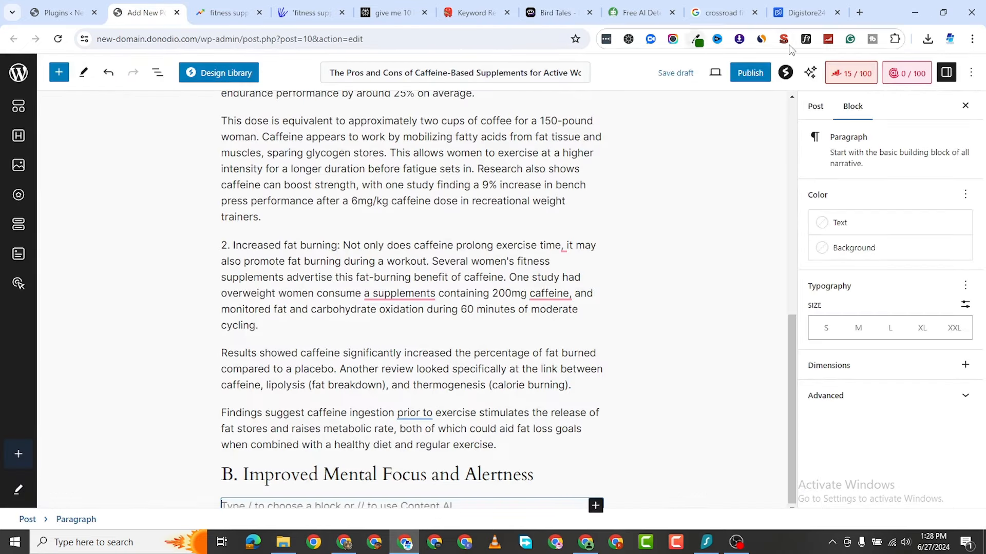
left_click(642, 12)
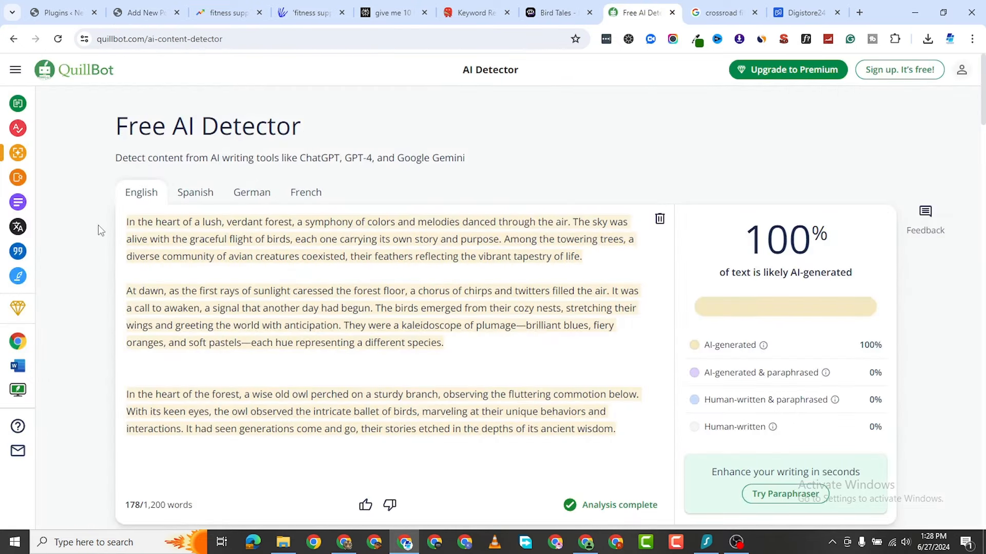
mouse_move(29, 134)
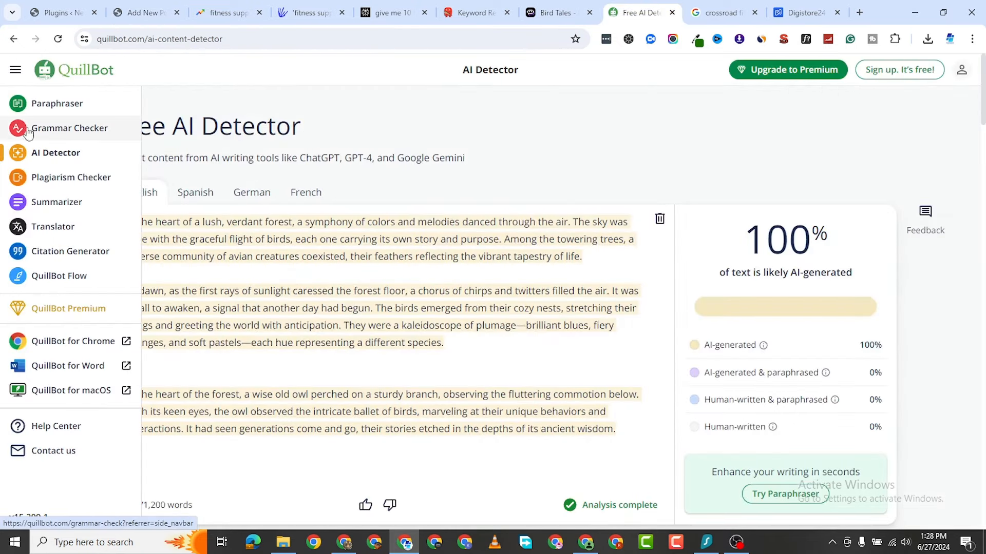
left_click(56, 189)
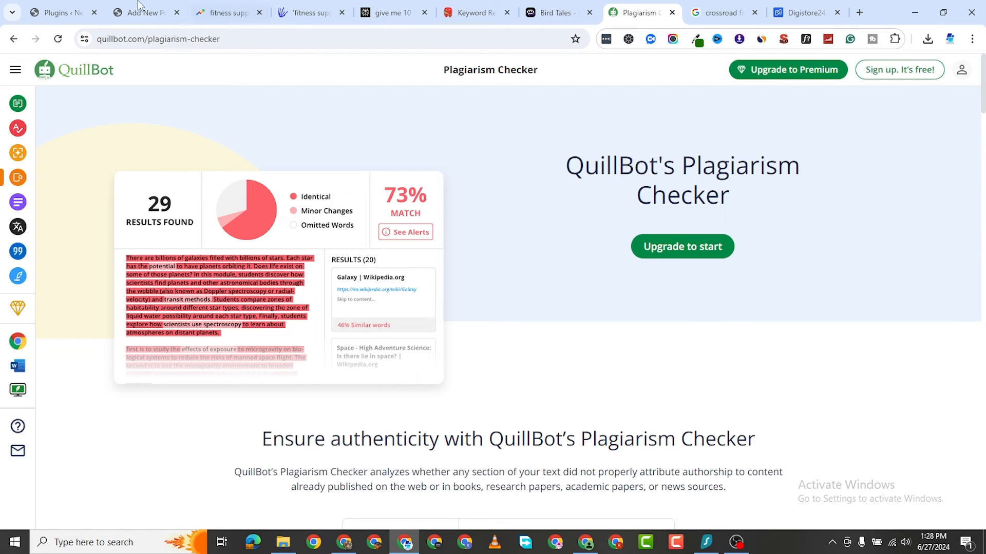
Return to the WordPress post and paste the copied section B text into the empty paragraph under its subheading
left_click(154, 12)
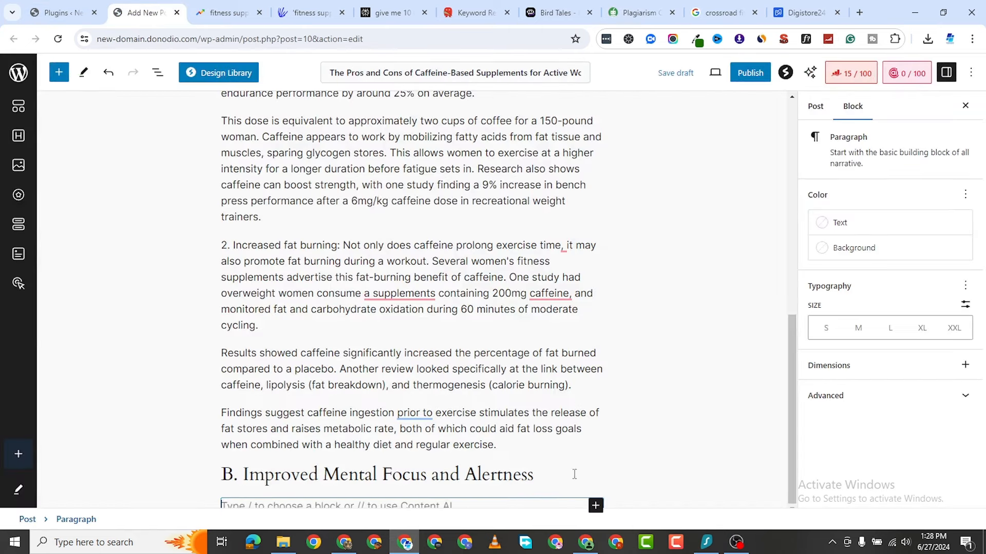
right_click(357, 508)
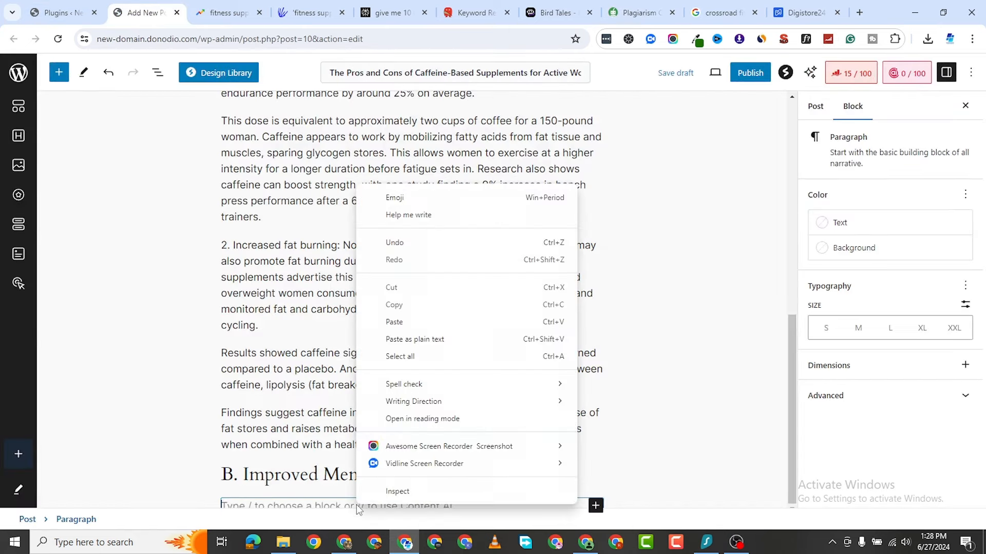
left_click(432, 327)
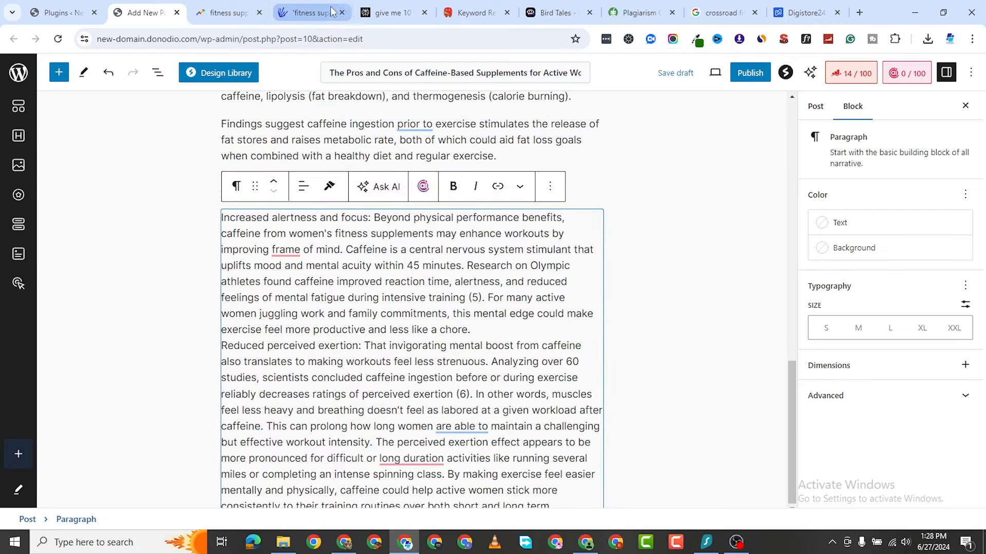
Check the original point layout in the Poe chat, and split the pasted WordPress text so "Reduced perceived exertion" starts its own paragraph
left_click(390, 13)
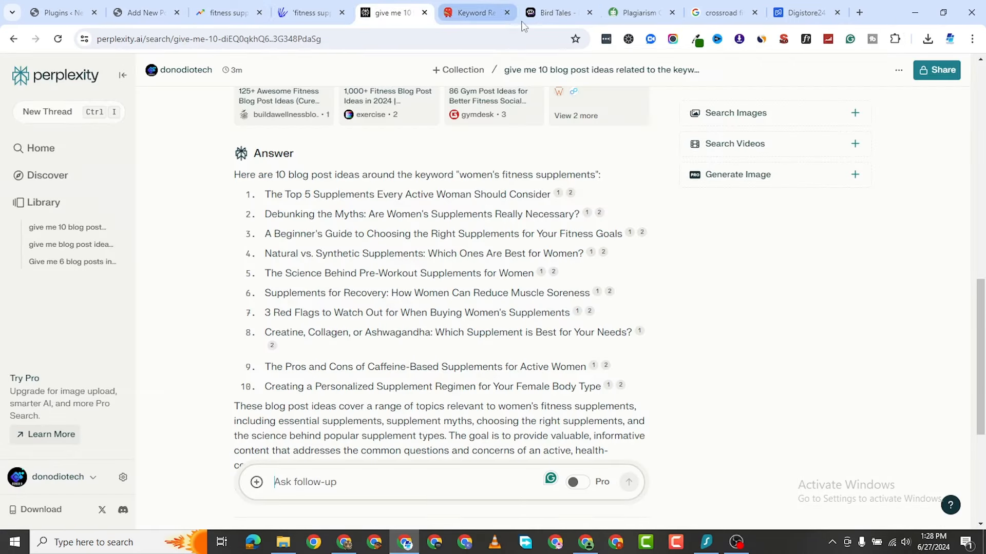
left_click(557, 13)
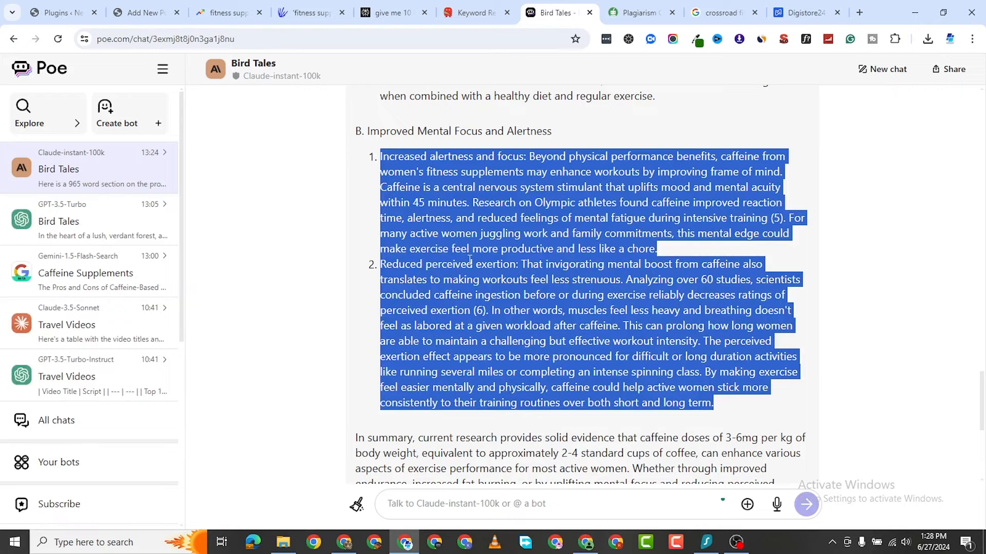
left_click(139, 12)
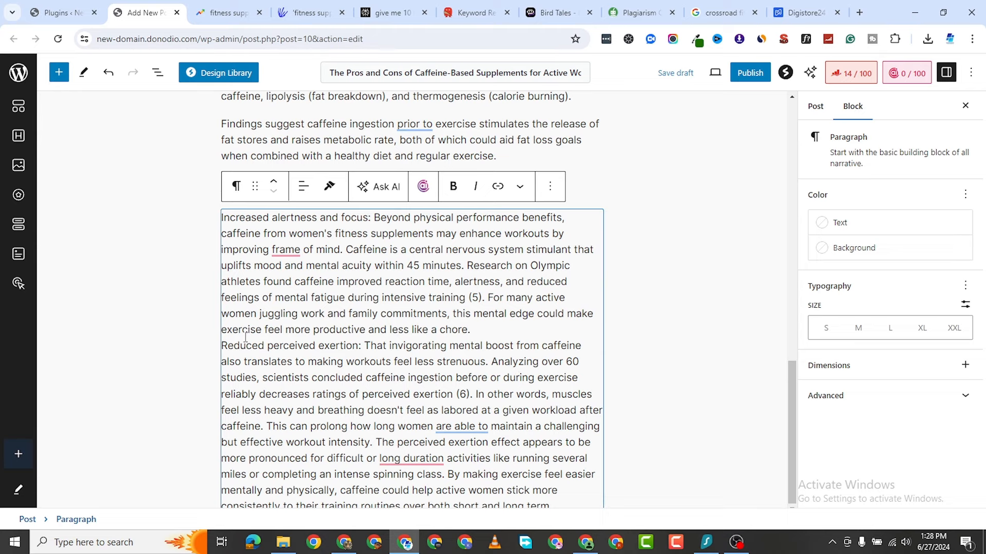
key("Return")
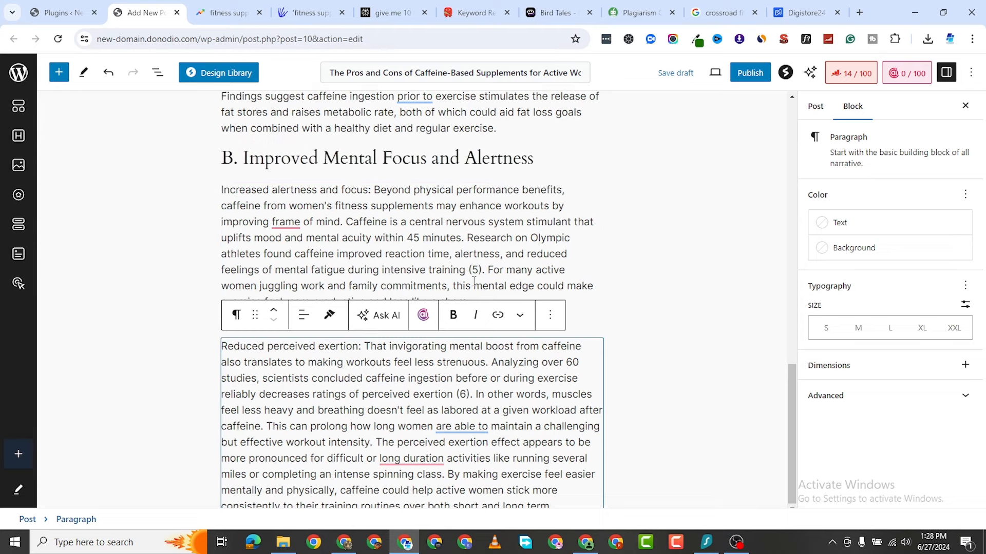
Try to number the "Increased alertness and focus" paragraph with "1."
left_click(413, 241)
left_click(223, 191)
type("A")
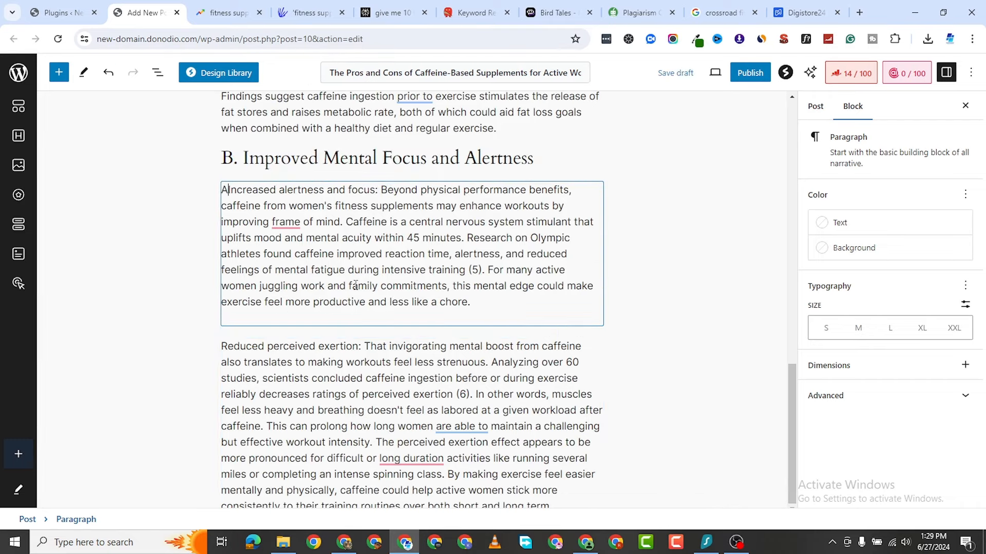
key("BackSpace")
type("1.")
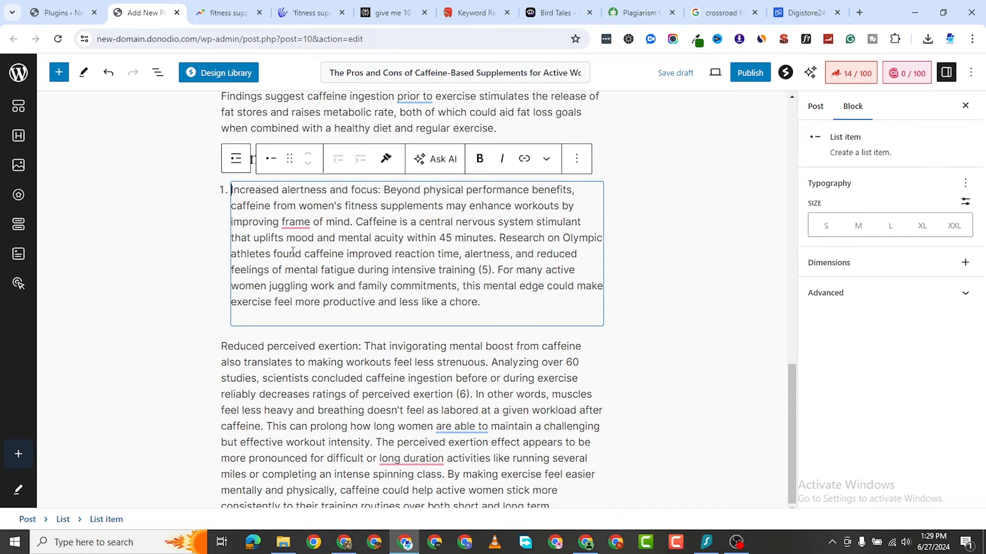
Turn the "Increased alertness and focus" list item back into a paragraph starting with a plain-text "1.", matching the "2. Increased fat burning" paragraph
scroll(292, 251, "up", 6)
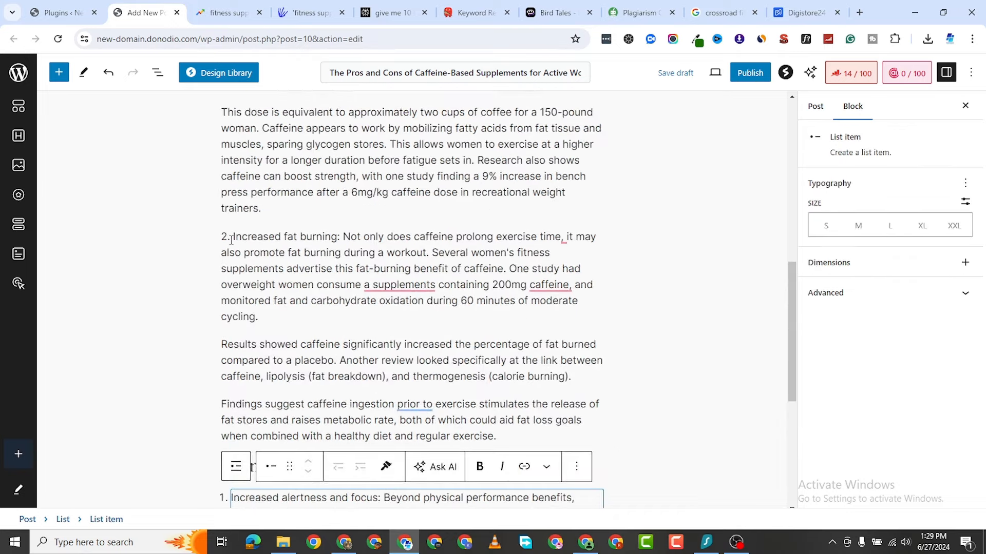
left_click(231, 239)
key("Delete")
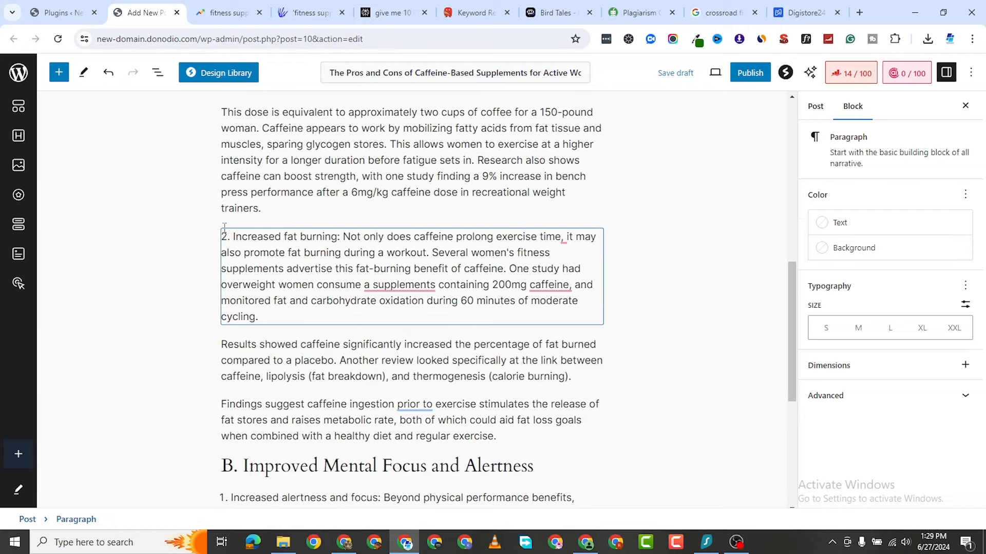
scroll(235, 406, "down", 3)
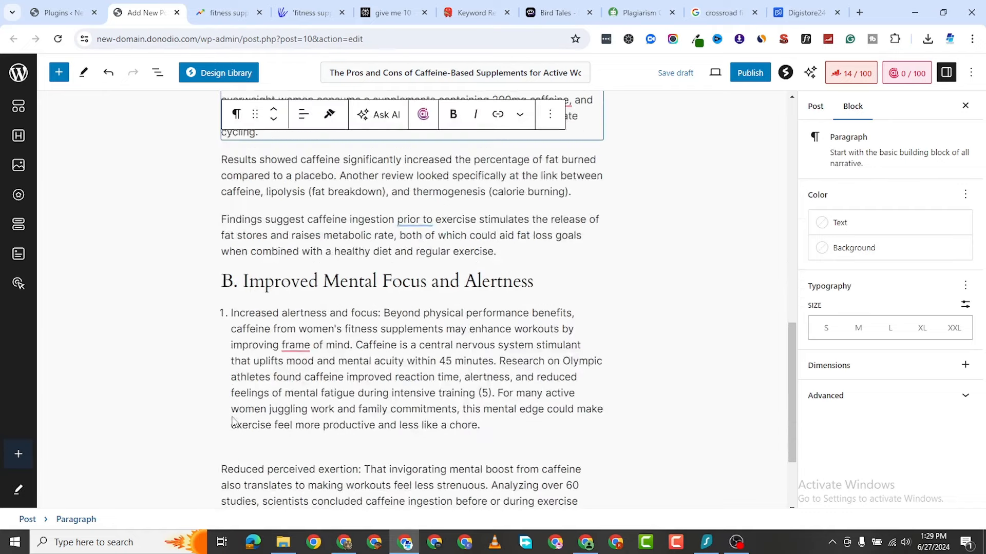
left_click(229, 318)
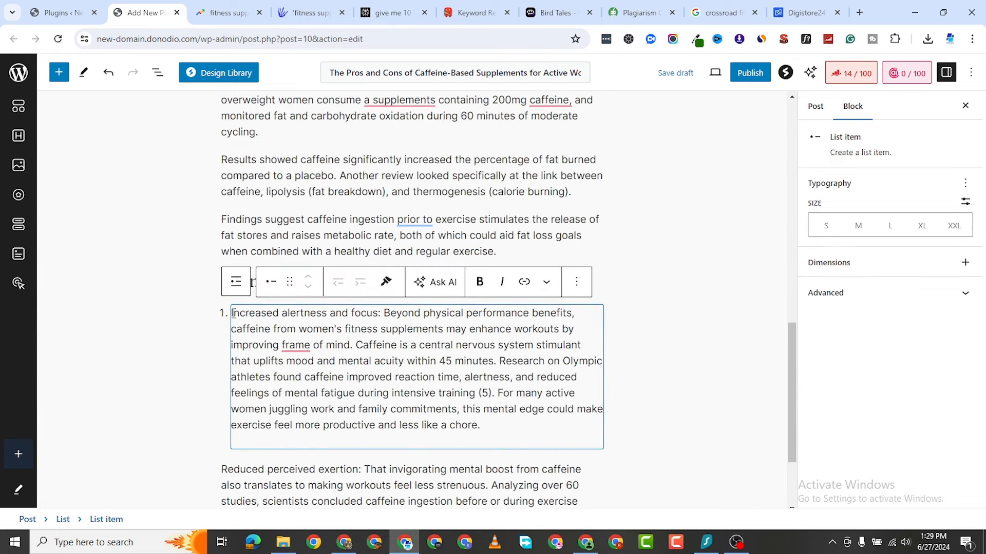
key("BackSpace")
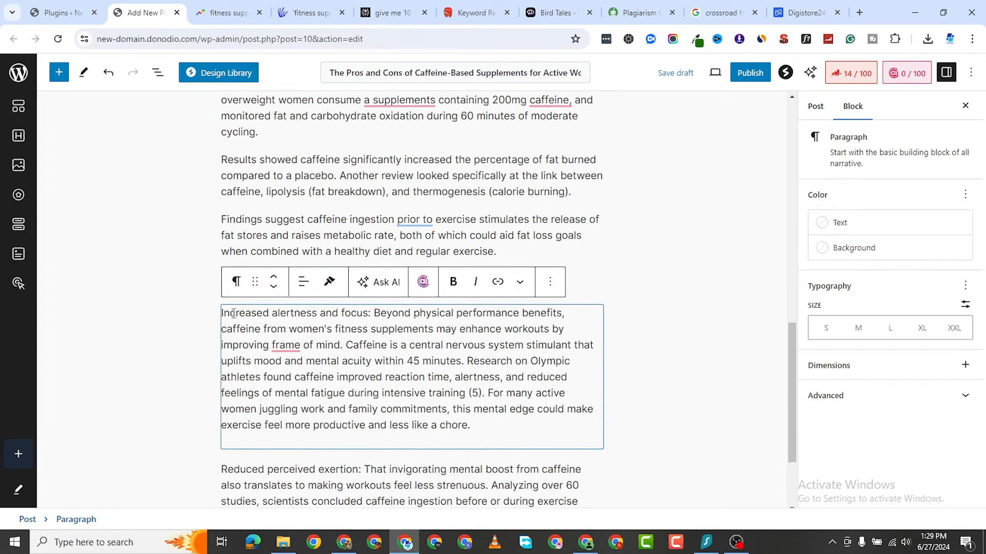
type("1.")
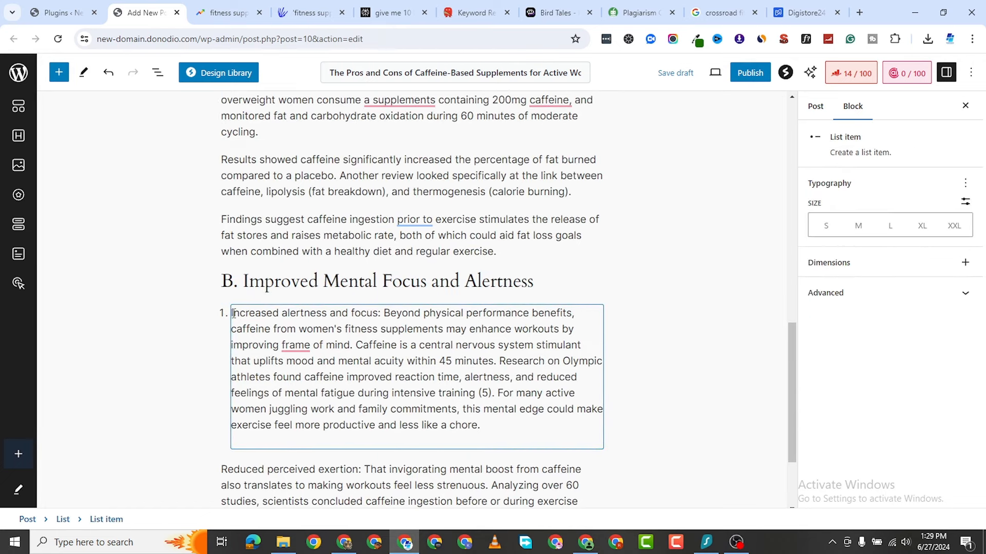
key("ctrl+z")
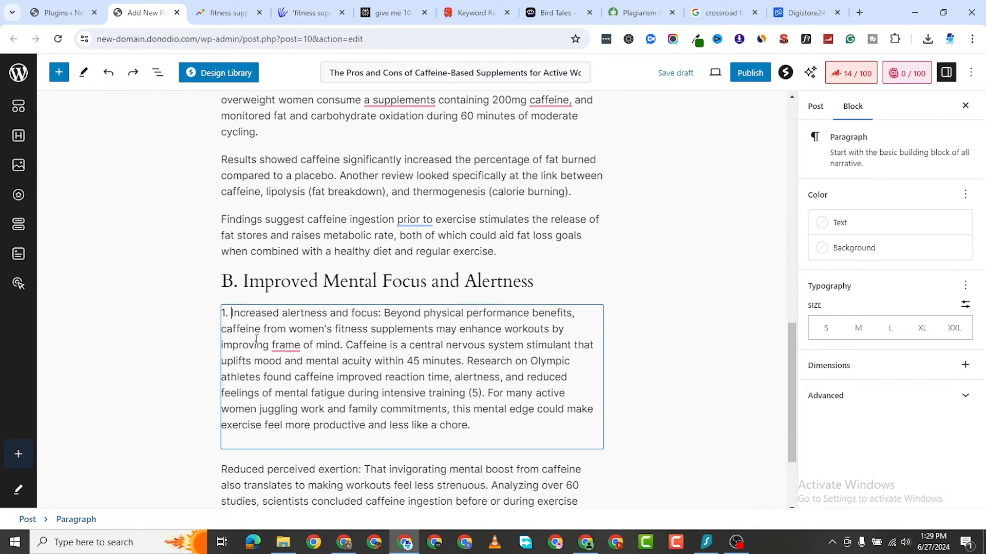
Remove the blank line after "less like a chore." and split the paragraph before "Research on Olympic athletes"
scroll(237, 319, "down", 3)
left_click(238, 319)
key("BackSpace")
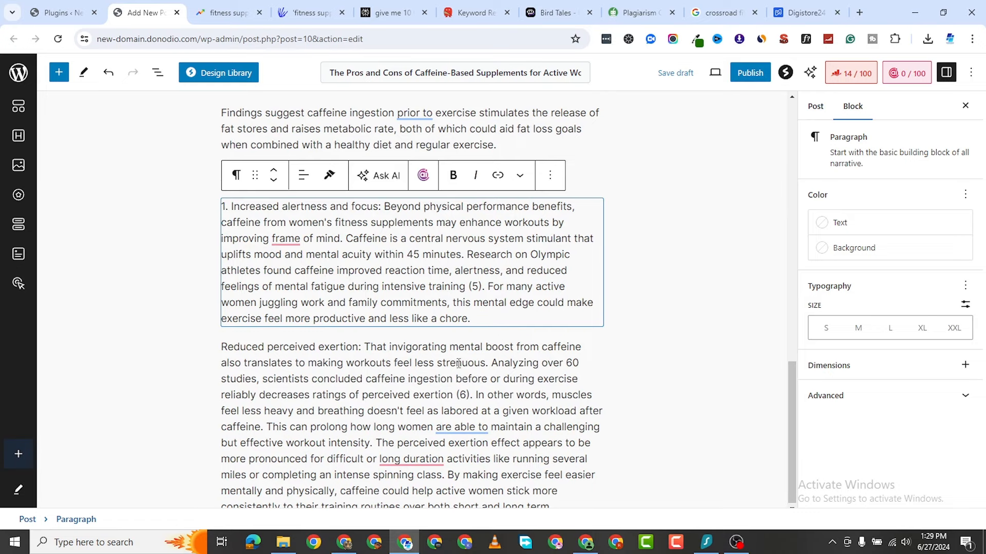
key("Return")
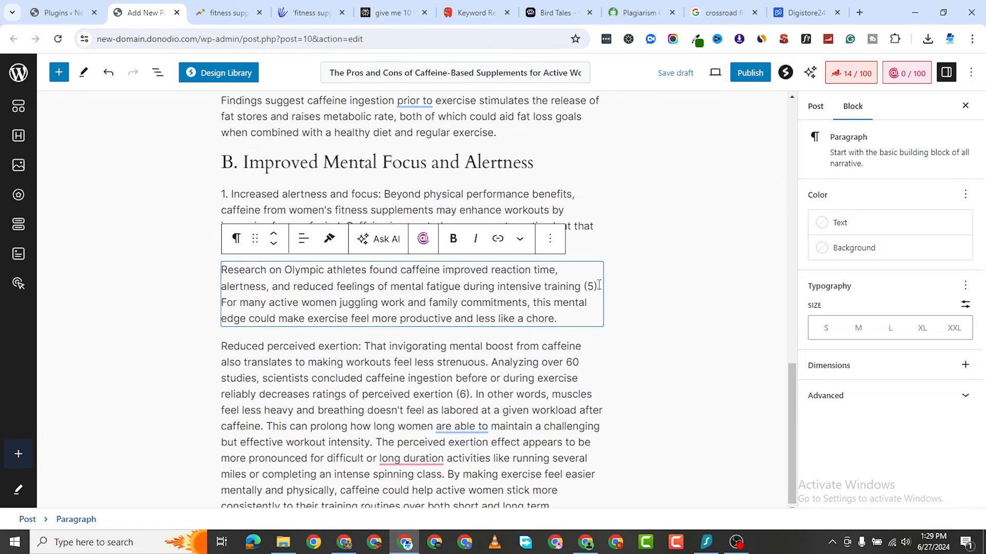
Delete the citation "(5)" after "intensive training" in the "Research on Olympic athletes" paragraph, keeping the full stop
left_click(595, 286)
key("BackSpace")
key("BackSpace")
key("BackSpace")
Number the "Reduced perceived exertion" paragraph with "2." and split it before "In other words"
left_click(223, 346)
type("2")
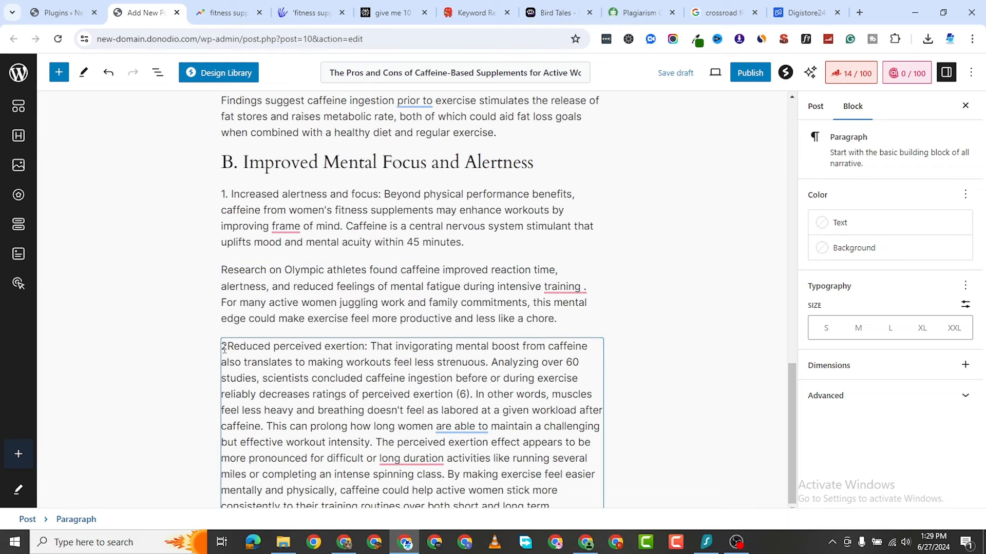
type(".")
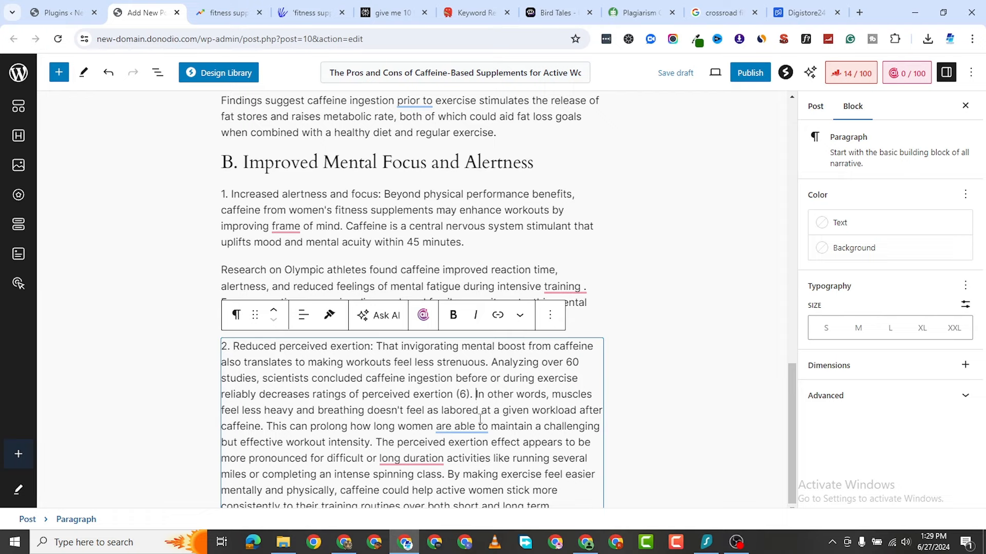
left_click(473, 394)
key("Return")
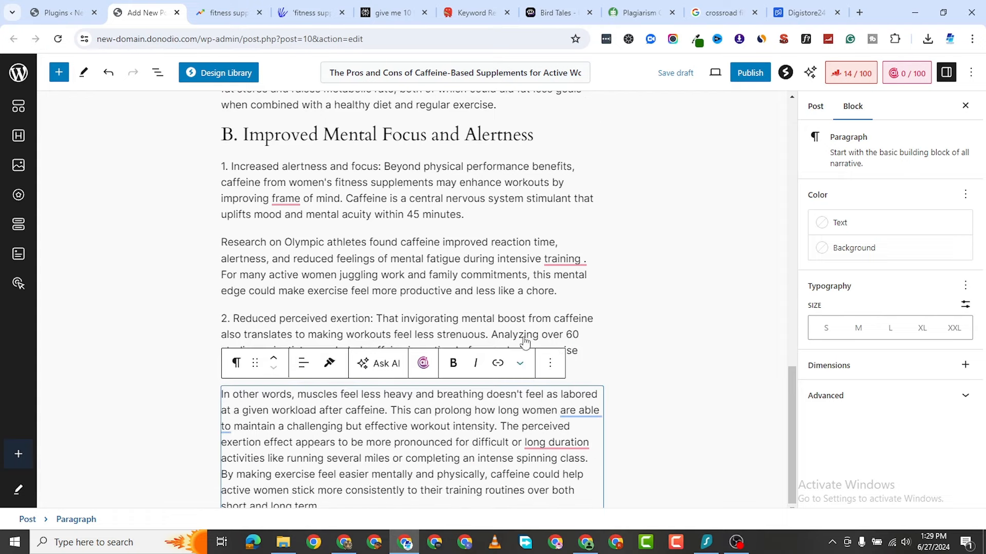
Delete the citation "(6)" after "perceived exertion" and split the following paragraph before "The perceived exertion effect"
left_click(496, 368)
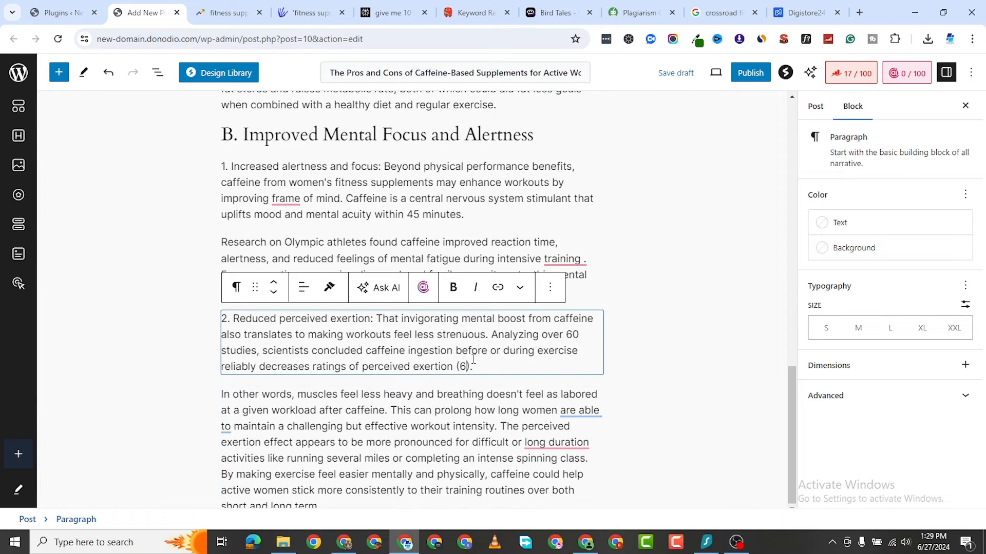
key("Left")
left_click(502, 428)
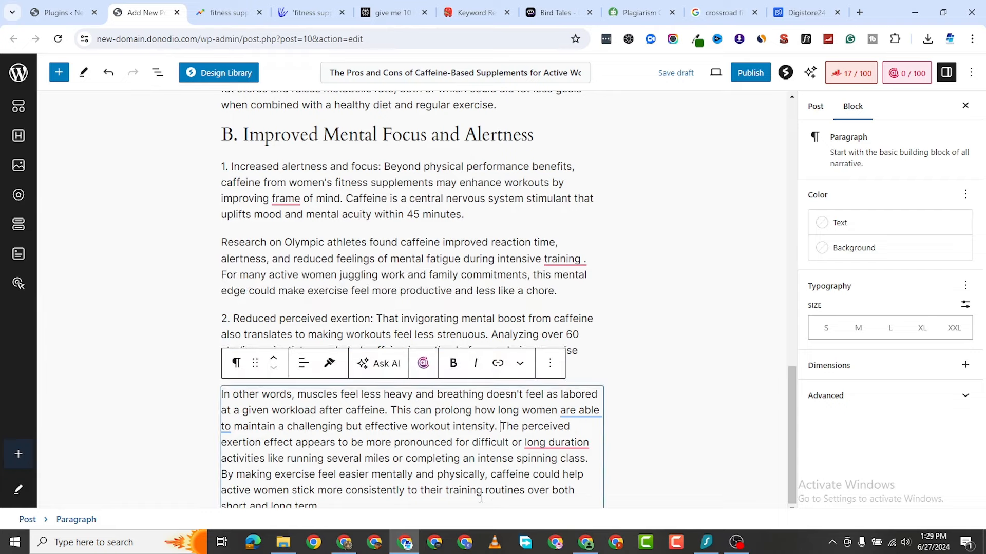
key("Return")
Review the formatted paragraphs of sections A and B in the post
scroll(466, 315, "up", 3)
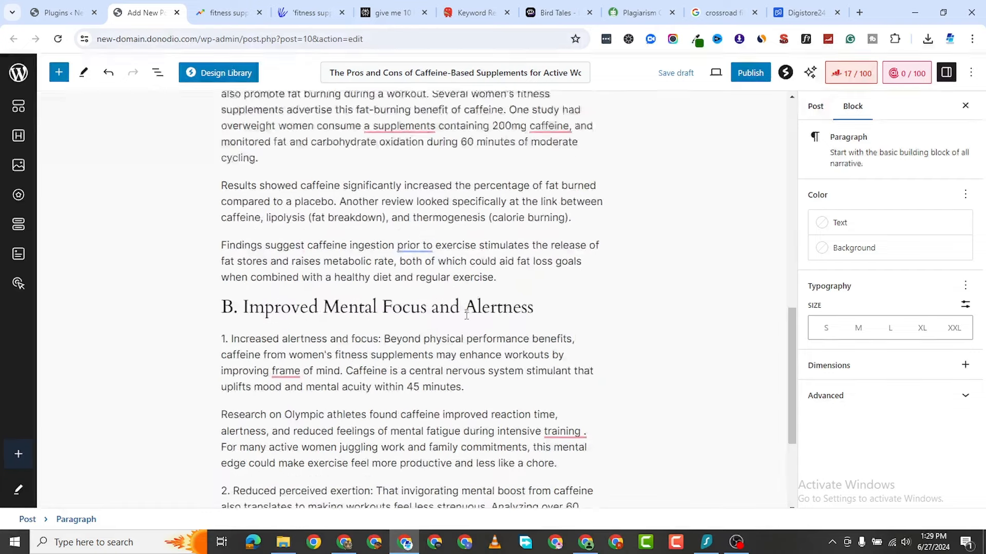
scroll(466, 315, "up", 2)
mouse_move(445, 255)
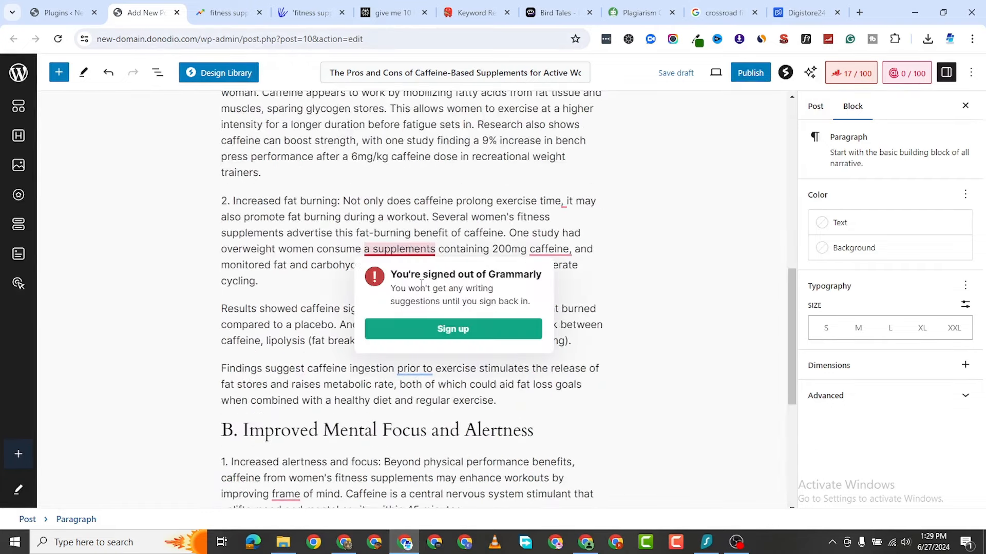
scroll(409, 278, "up", 7)
scroll(374, 340, "down", 6)
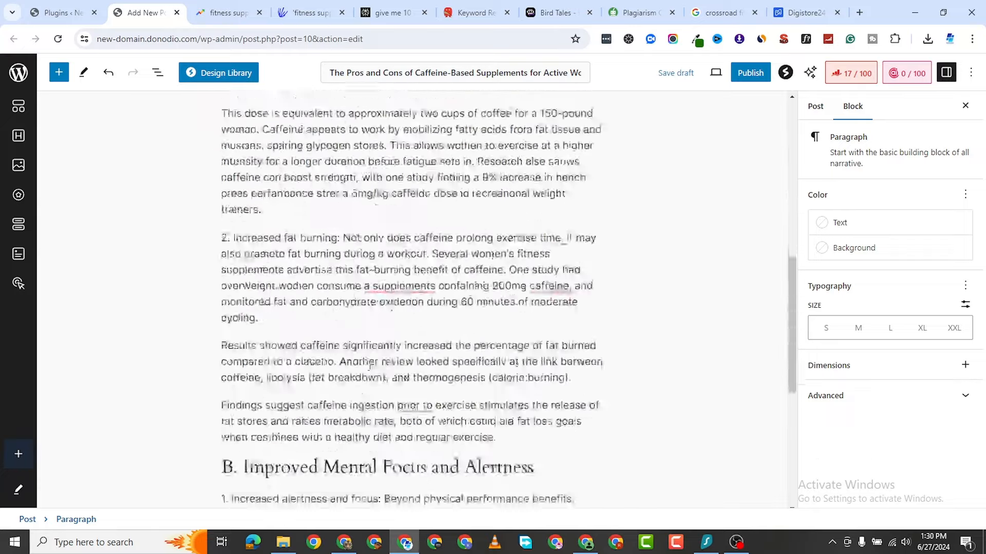
scroll(374, 340, "down", 7)
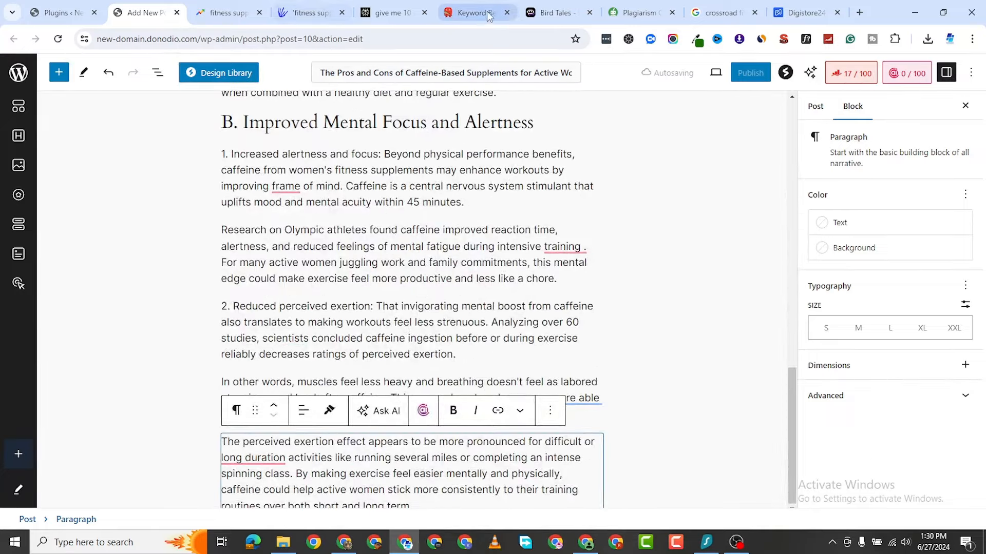
Switch to Poe and copy the "III. The Cons of Caffeine-Based Supplements" outline, points 1 to 4, from the Caffeine Supplements chat
left_click(554, 12)
scroll(556, 326, "down", 4)
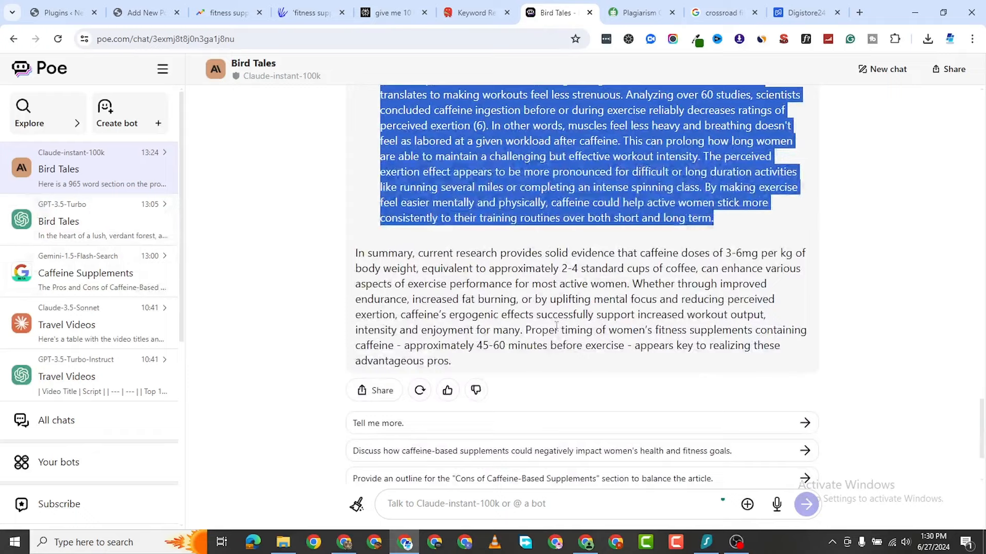
left_click(89, 270)
scroll(372, 197, "down", 8)
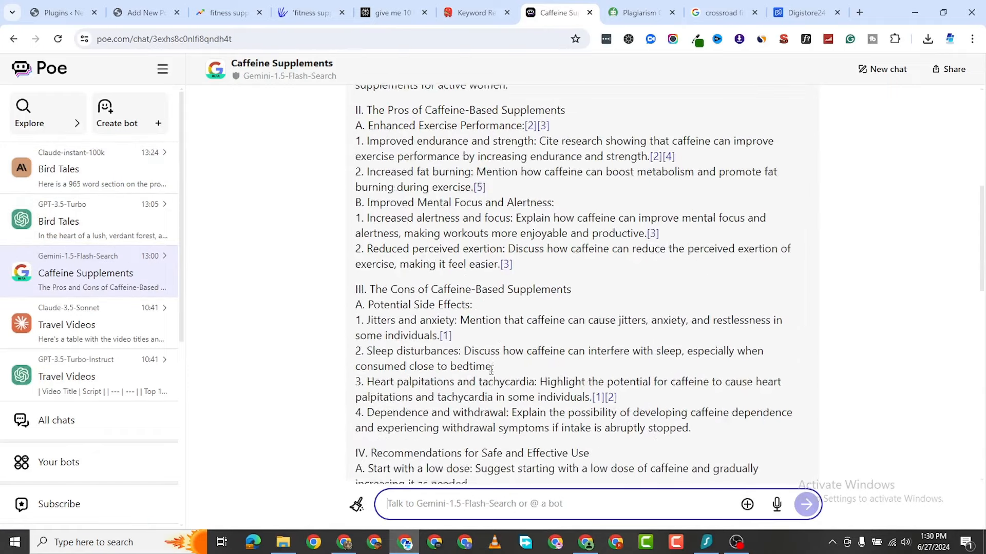
left_click_drag(356, 171, 729, 312)
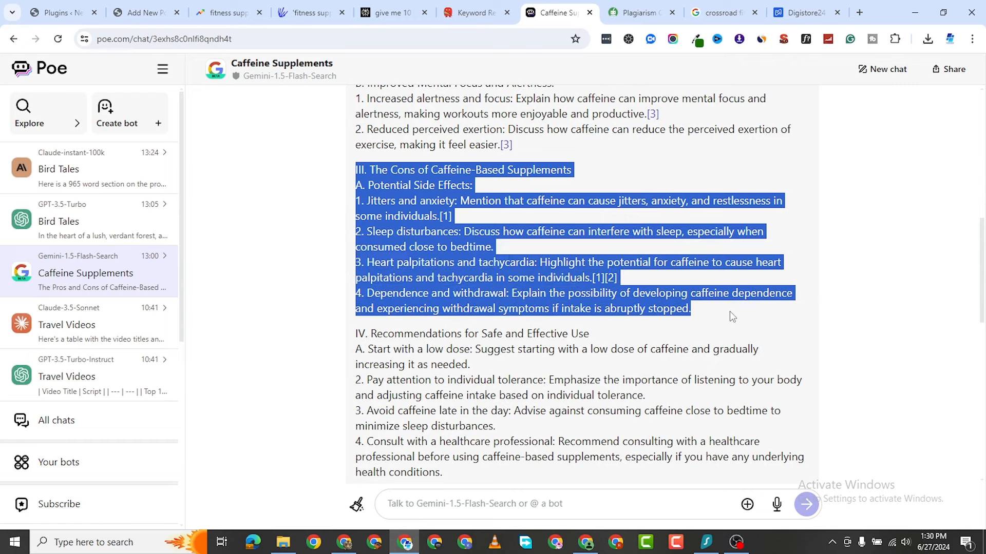
right_click(412, 164)
left_click(492, 240)
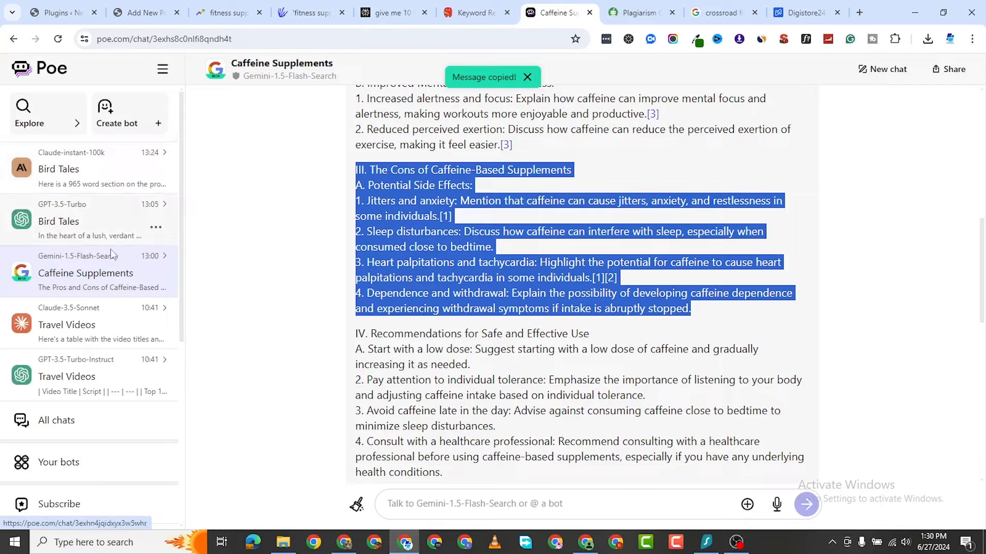
Paste the section III outline, enclosed in double quotation marks, into a new message in the Claude-instant-100k Bird Tales chat
scroll(399, 326, "down", 2)
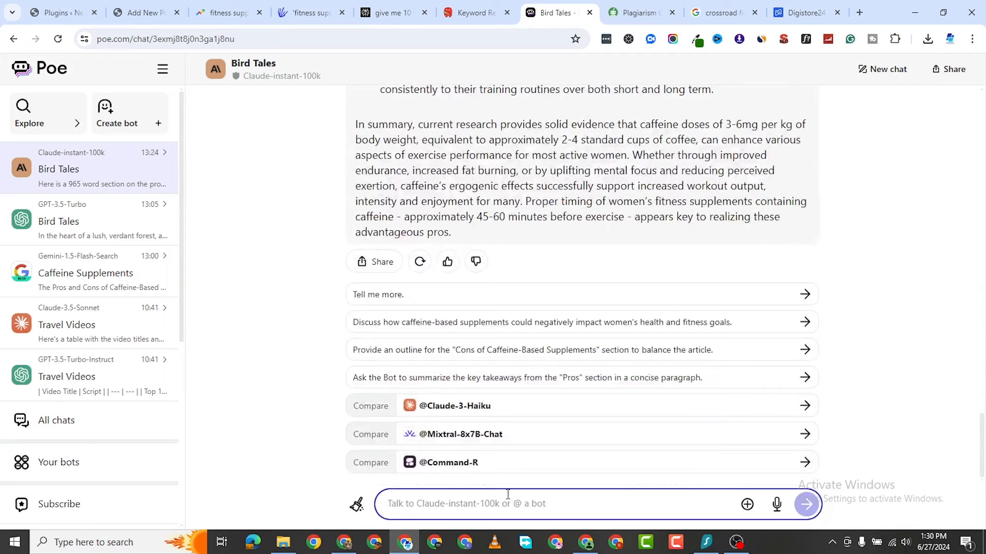
left_click(505, 496)
type("'")
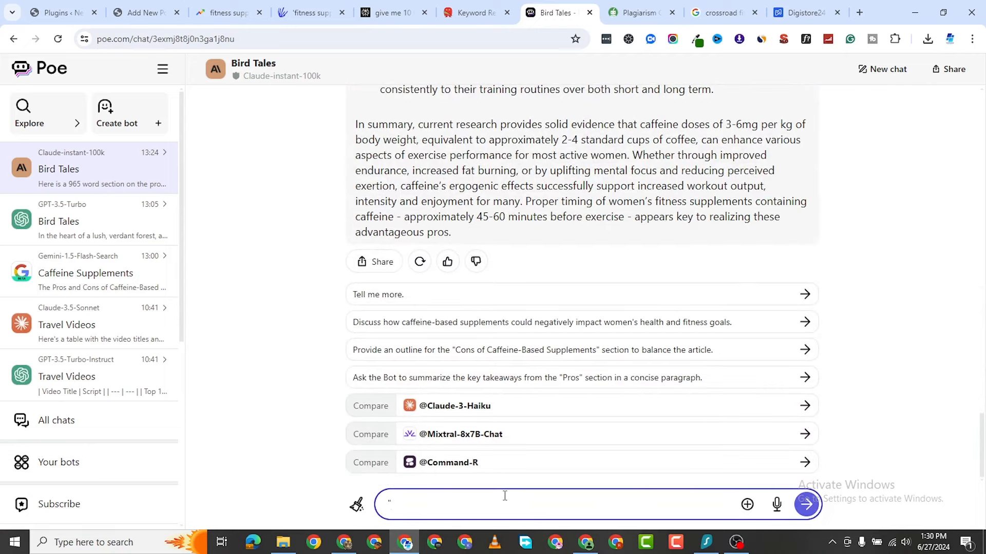
key("ctrl+v")
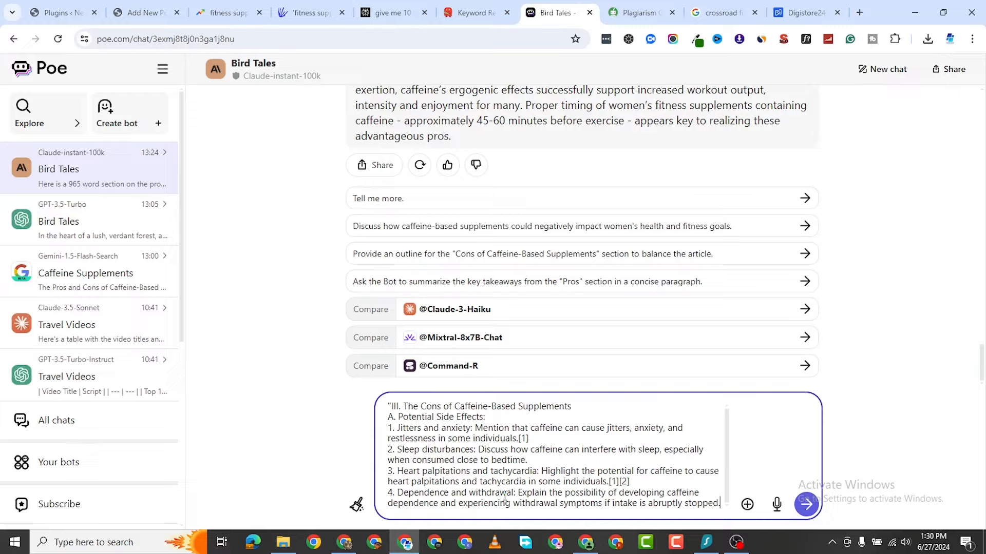
type("\"")
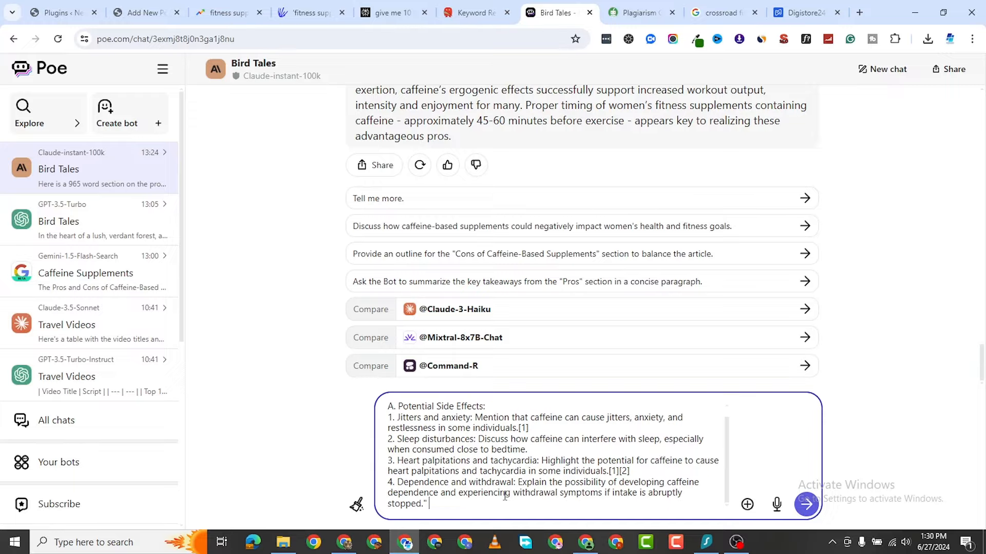
Append the previous prompt's writing instructions, from "That is the outline" to "significantly long", to the quoted outline in the message
scroll(480, 164, "up", 20)
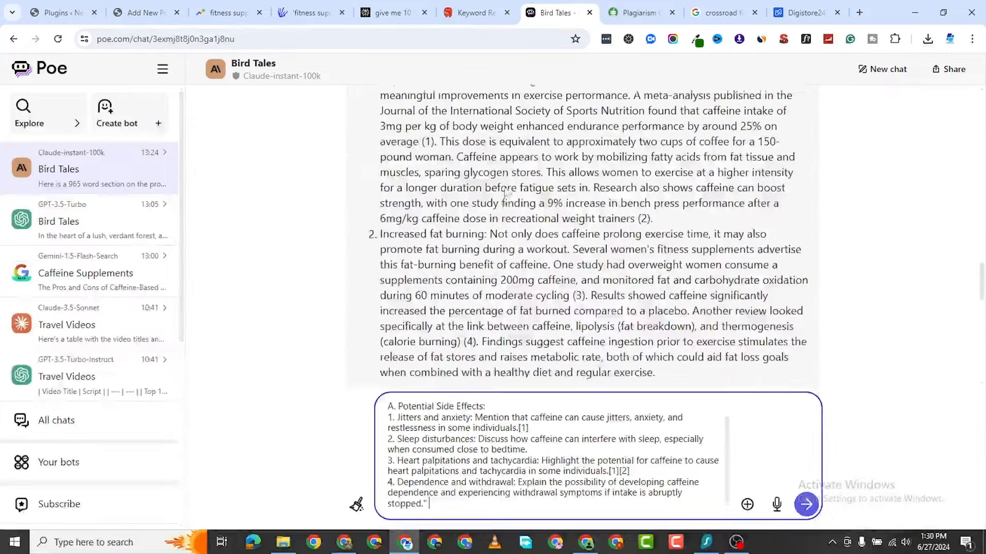
scroll(565, 195, "up", 3)
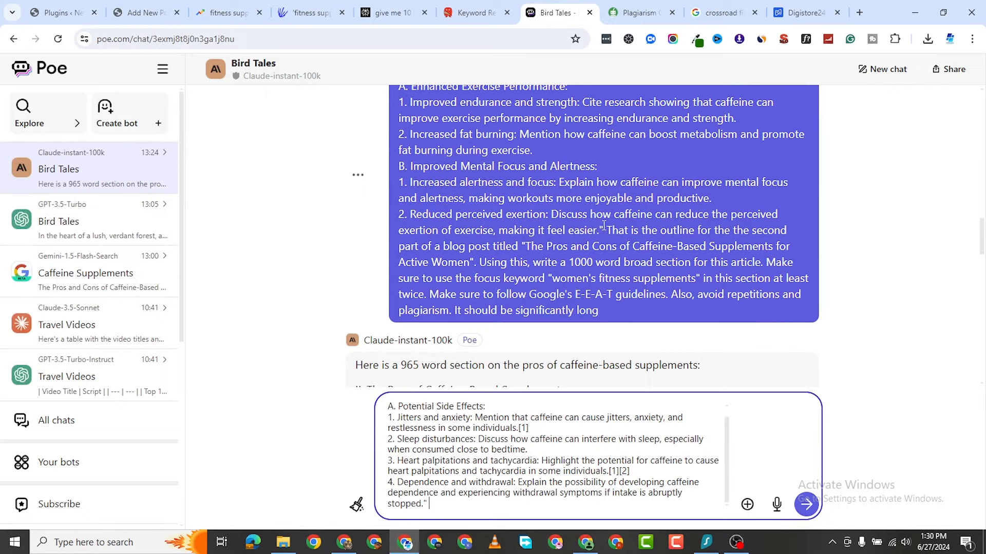
left_click_drag(609, 229, 663, 326)
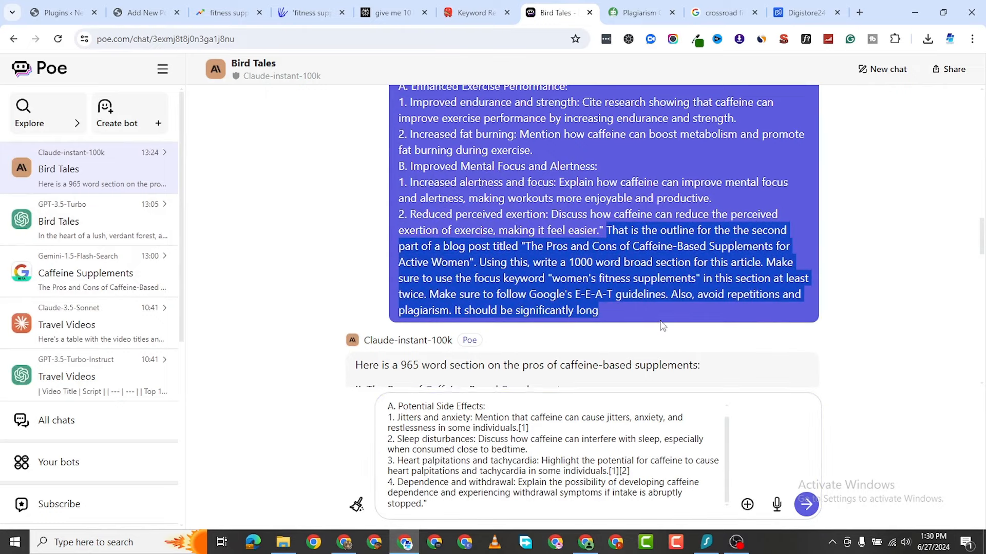
right_click(659, 275)
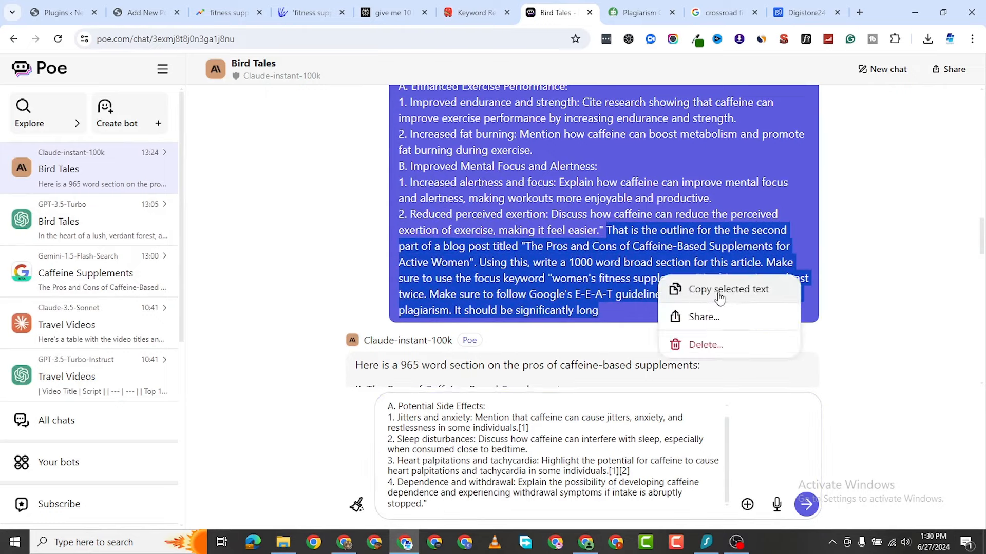
left_click(718, 294)
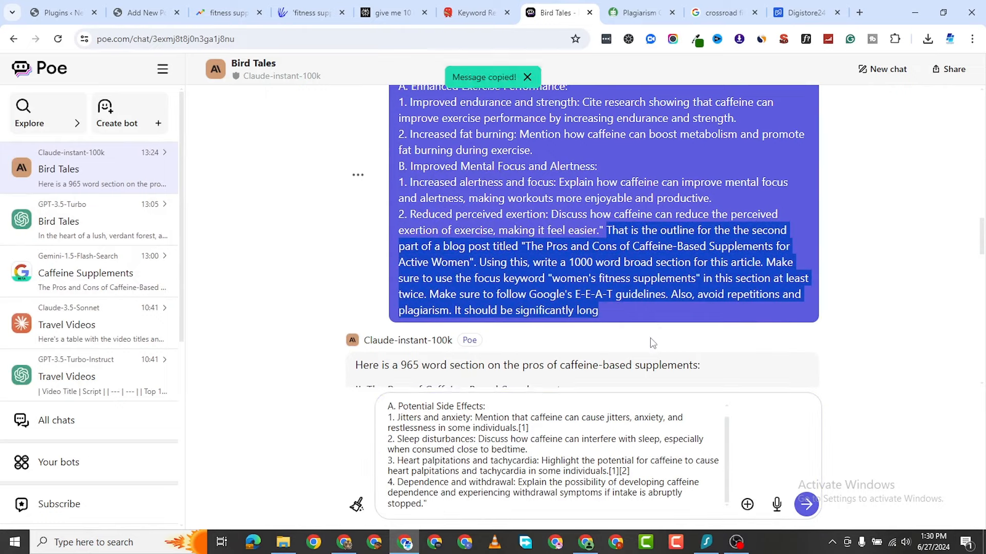
left_click(514, 508)
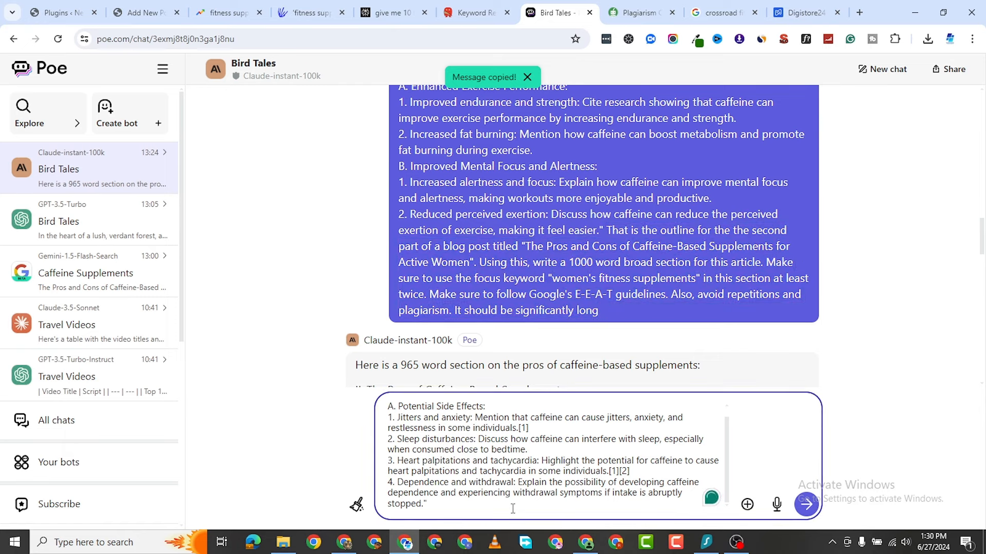
key("ctrl+v")
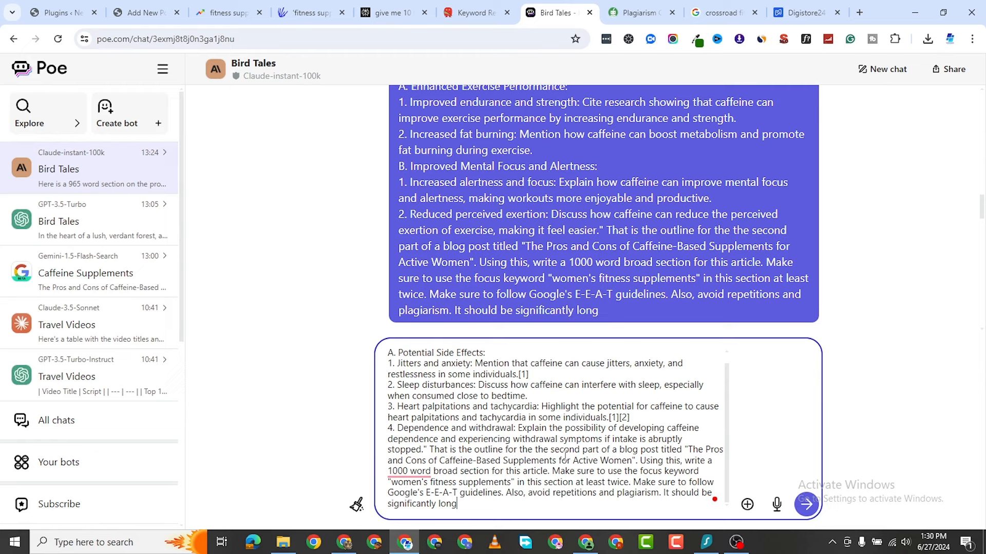
Change "second part" to "third part" in the message's instructions and send the prompt
key("BackSpace")
key("BackSpace")
key("BackSpace")
key("BackSpace")
key("BackSpace")
key("BackSpace")
key("BackSpace")
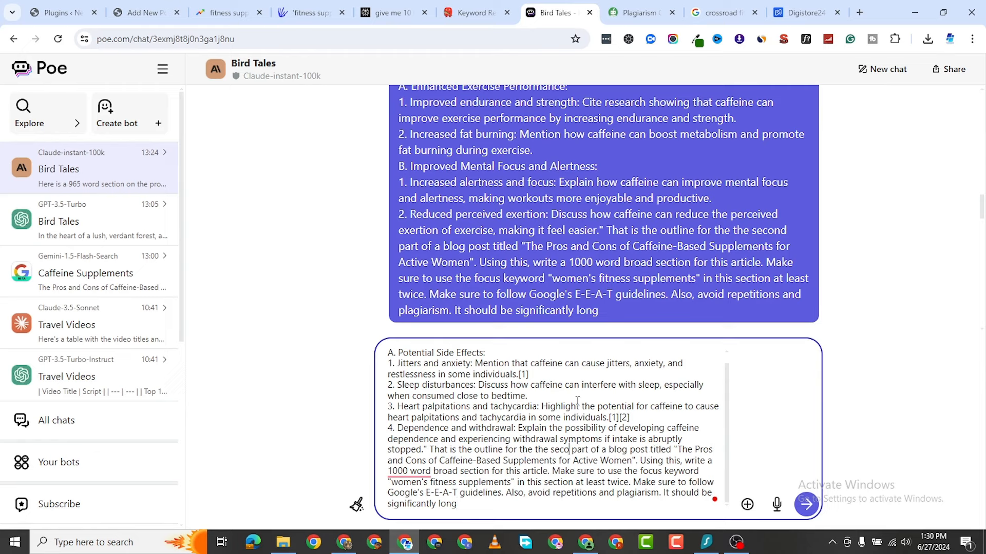
type("THIRD")
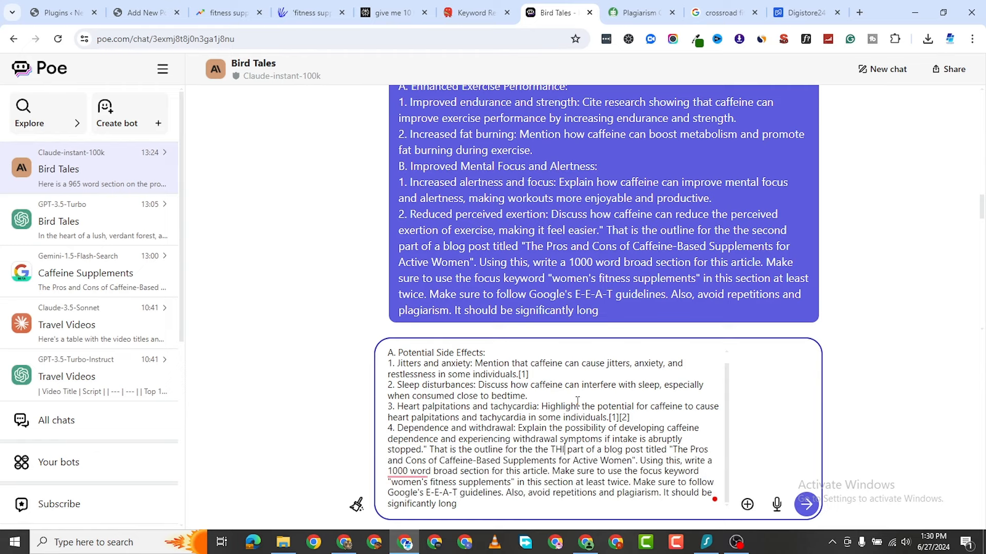
key("BackSpace")
key("BackSpace")
key("BackSpace")
key("BackSpace")
key("BackSpace")
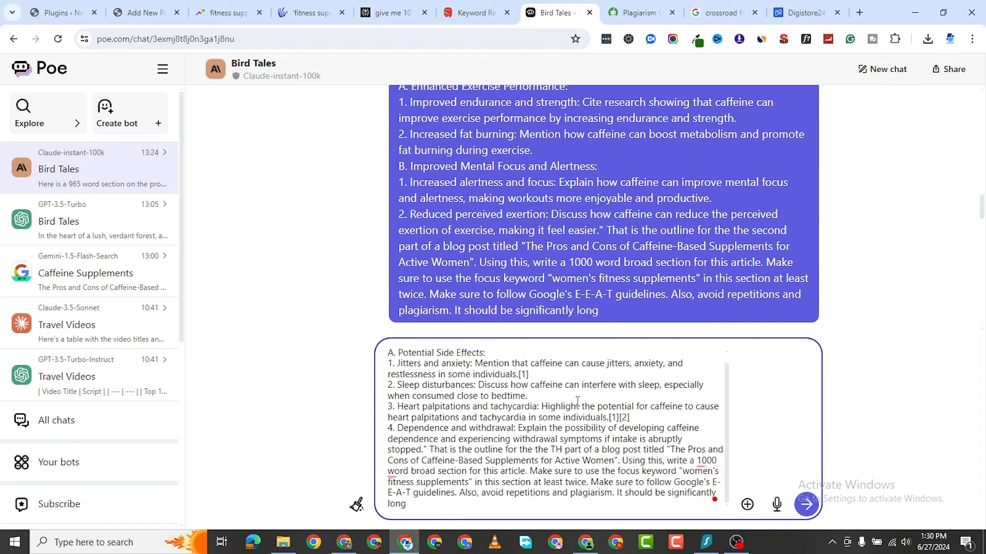
type("third")
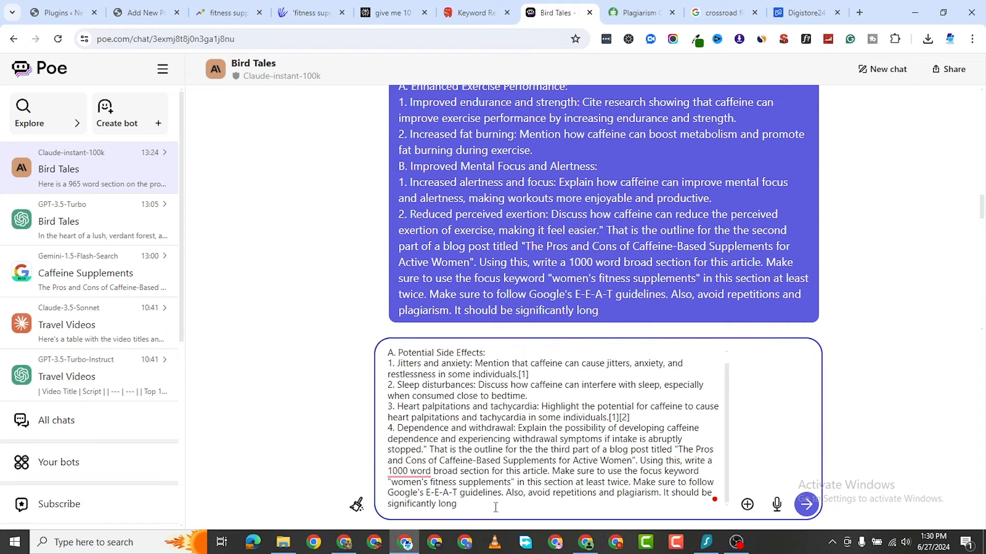
left_click(807, 511)
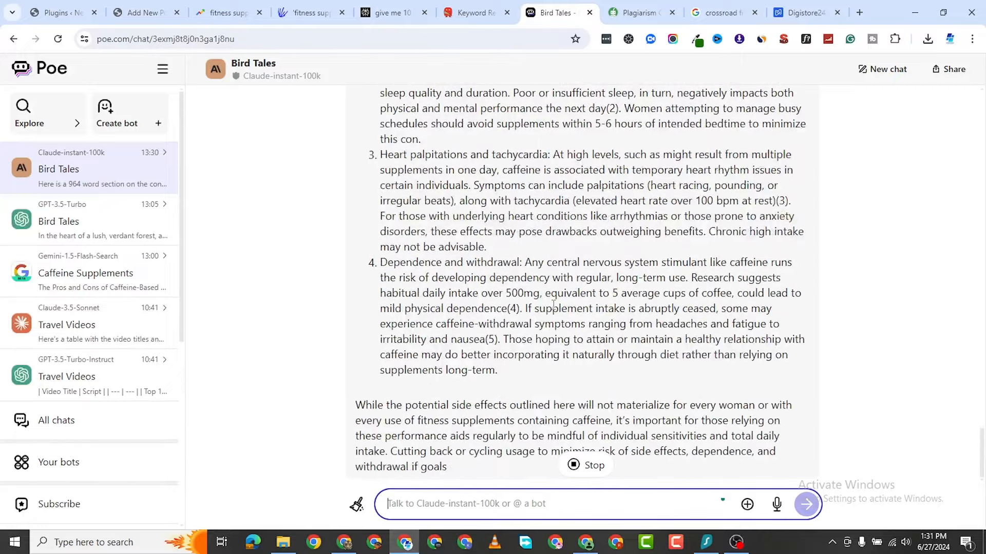
Skim the generated cons section and copy its title "The Cons of Caffeine-Based Supplements" without the numeral
scroll(540, 277, "up", 10)
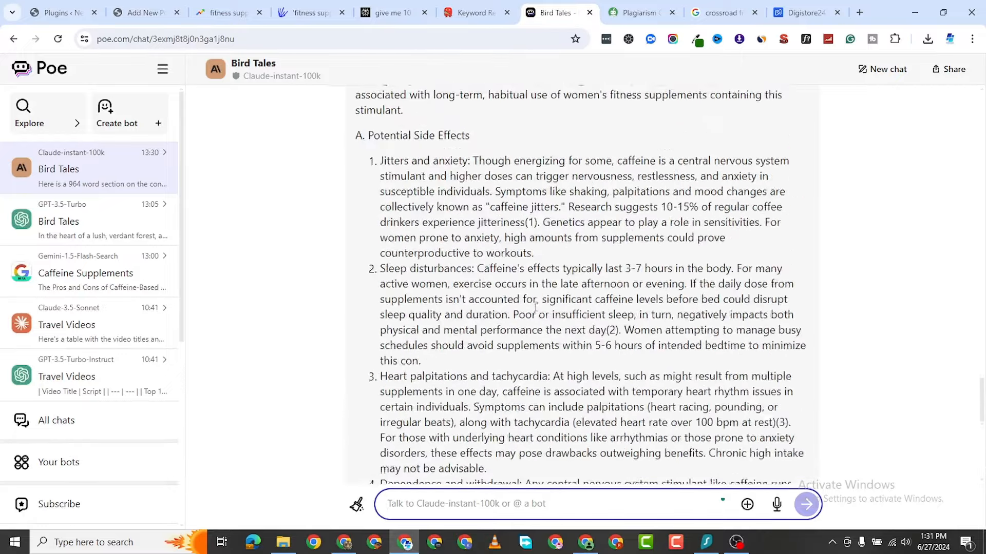
scroll(516, 319, "down", 10)
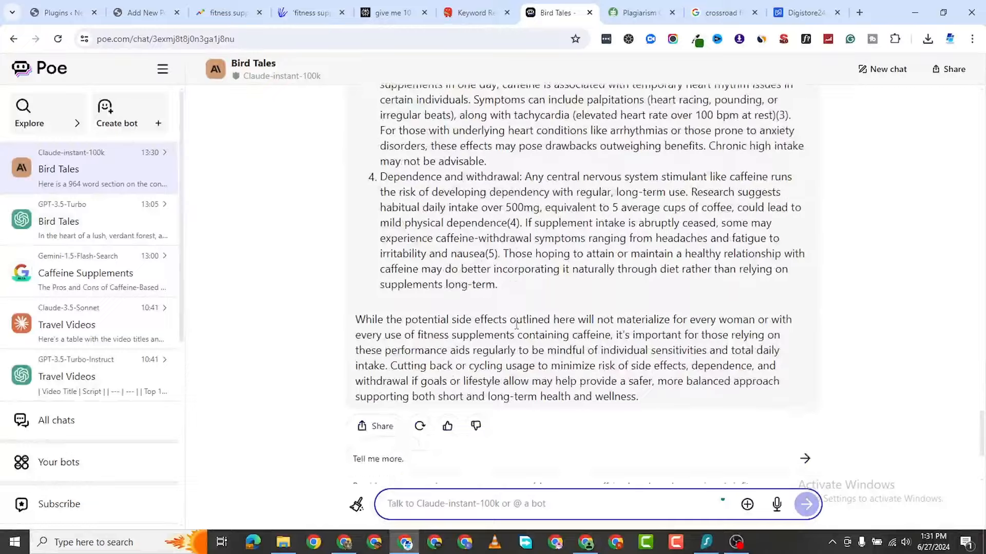
scroll(495, 320, "up", 10)
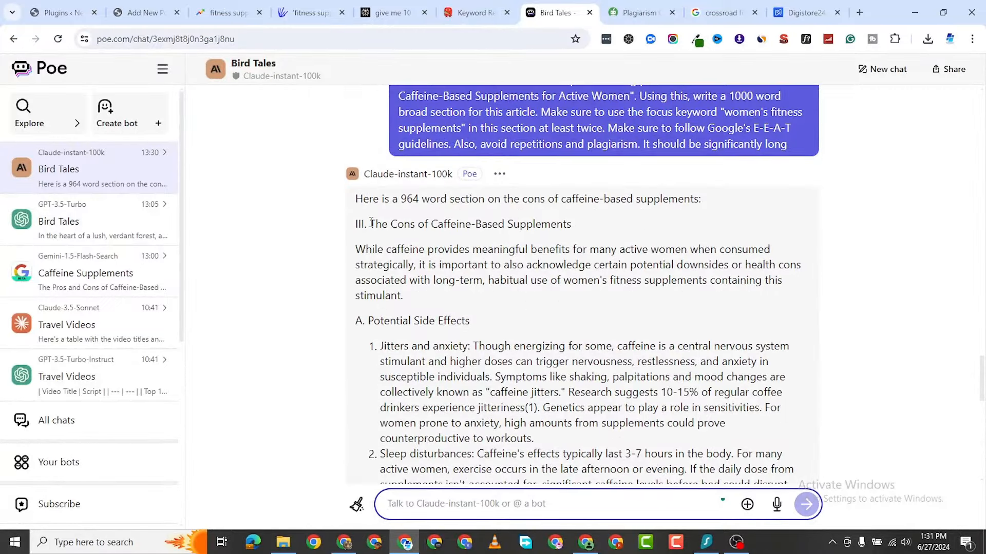
left_click_drag(371, 223, 615, 215)
right_click(558, 222)
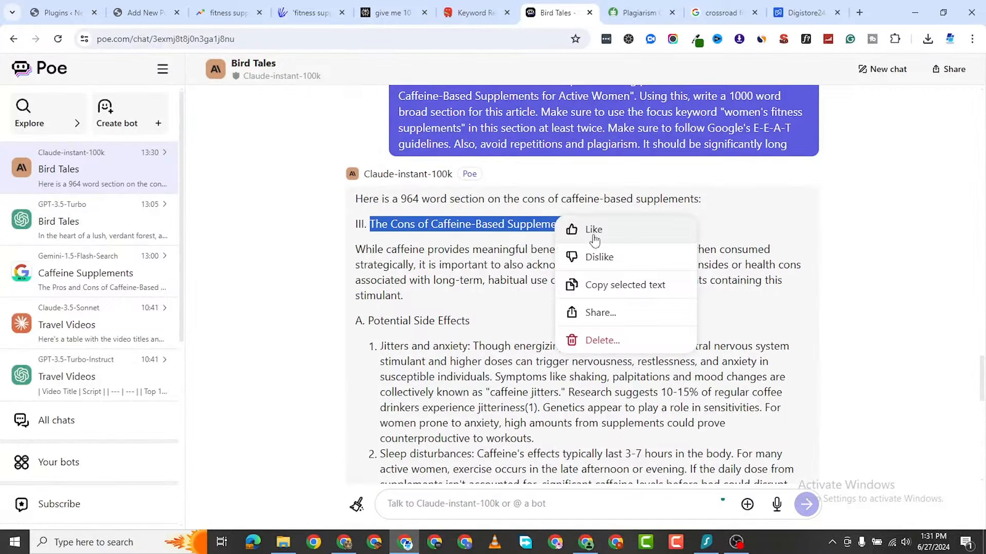
left_click(611, 286)
Switch to the WordPress post and add "The Cons of Caffeine-Based Supplements" as an H2 heading at its end
left_click(139, 13)
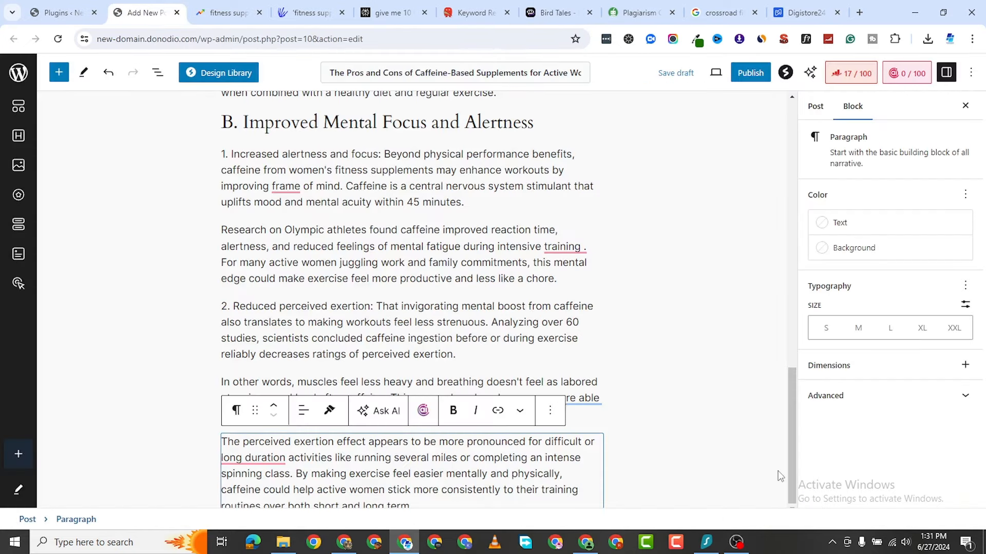
left_click(762, 458)
scroll(793, 456, "down", 1)
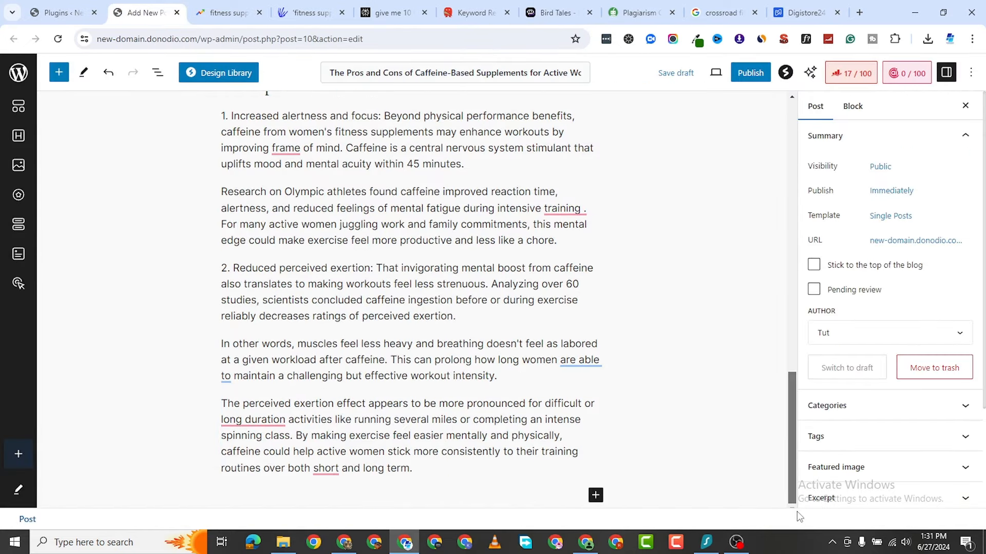
left_click(595, 495)
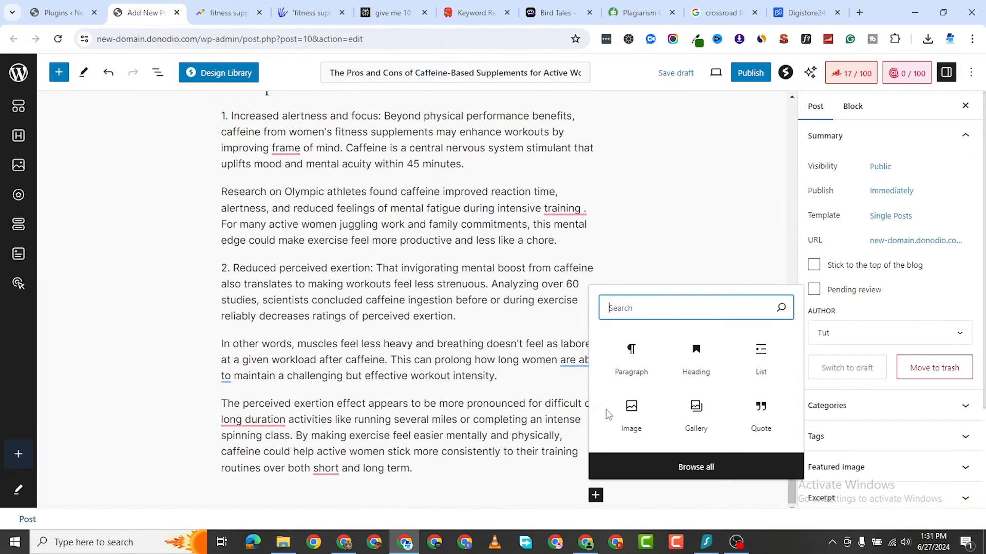
key("Return")
right_click(257, 498)
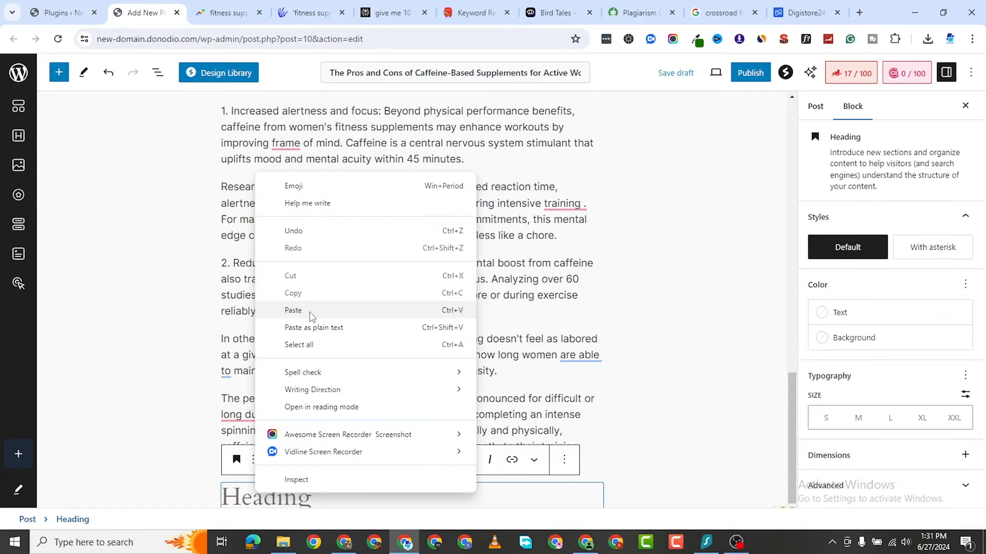
left_click(294, 310)
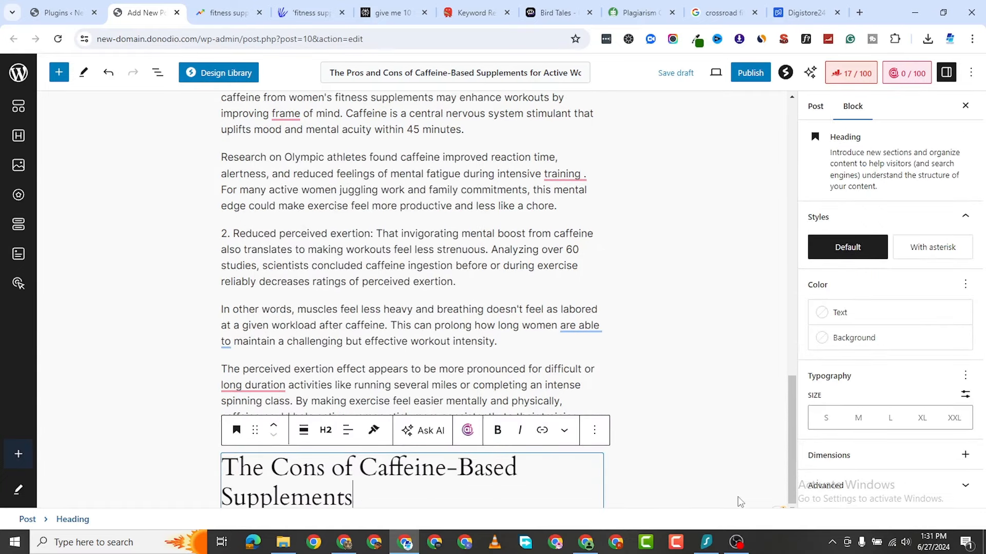
Add an empty heading block below the cons heading and set its level to H3
left_click(794, 473)
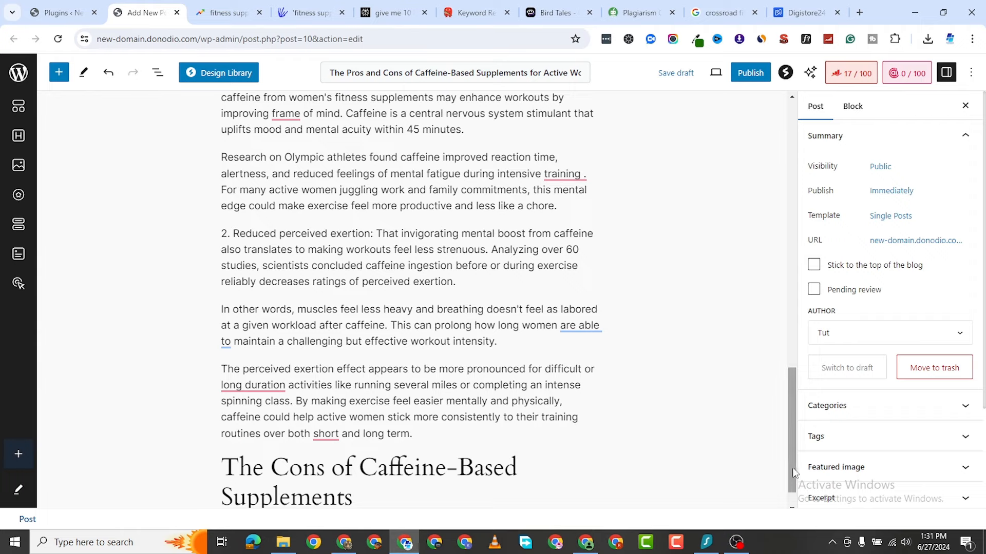
scroll(794, 473, "down", 1)
left_click(596, 495)
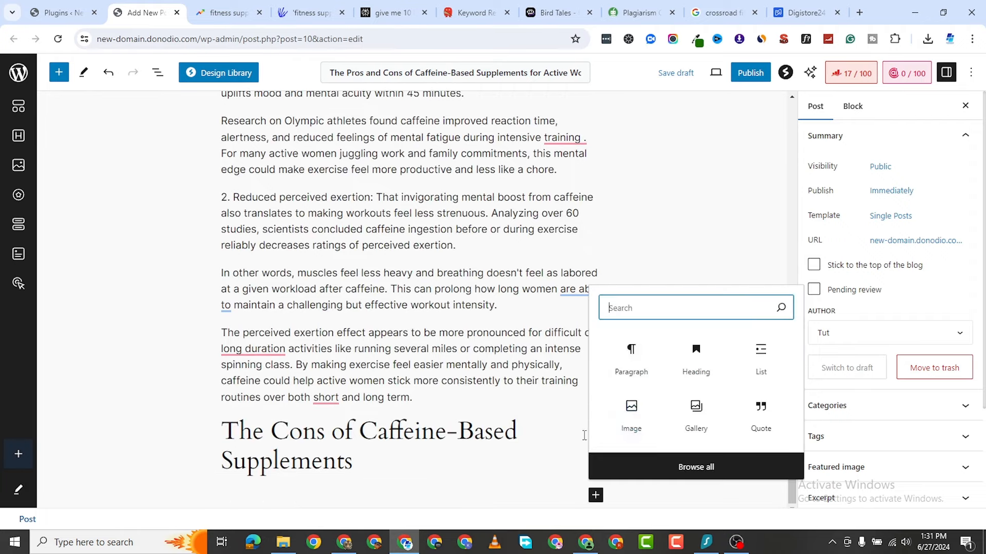
left_click(690, 365)
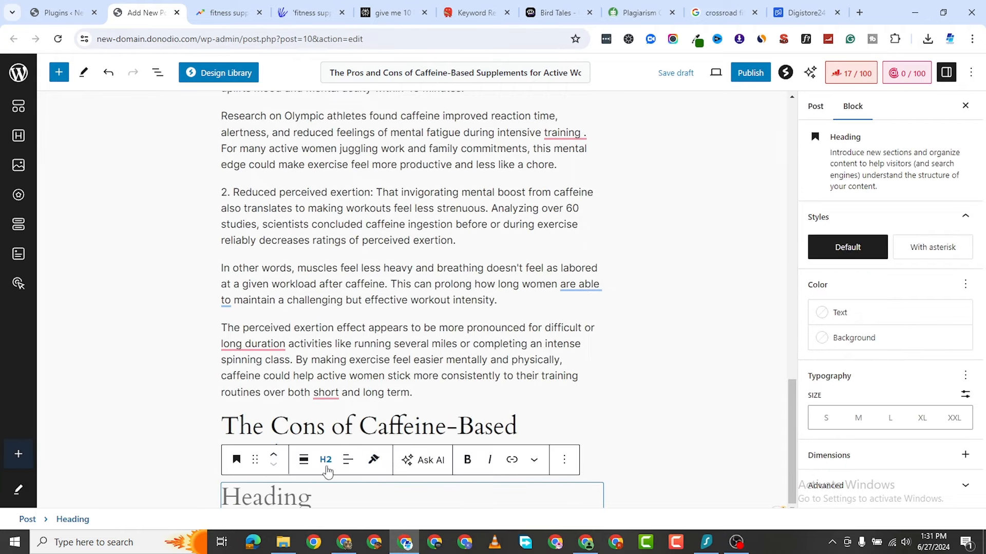
left_click(327, 472)
left_click(354, 354)
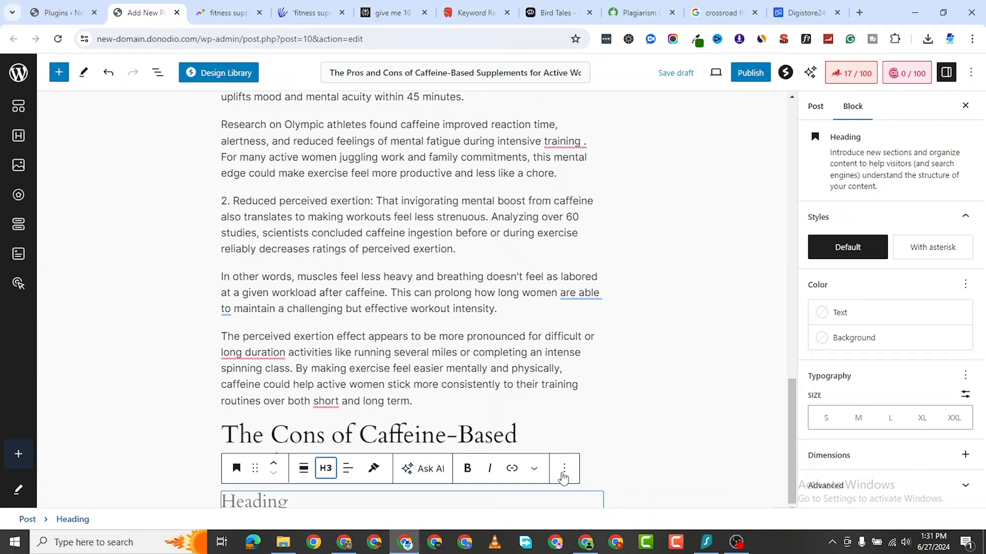
Switch to the Poe chat and copy the introductory paragraph of the generated cons section, starting "While caffeine provides meaningful benefits"
left_click(559, 13)
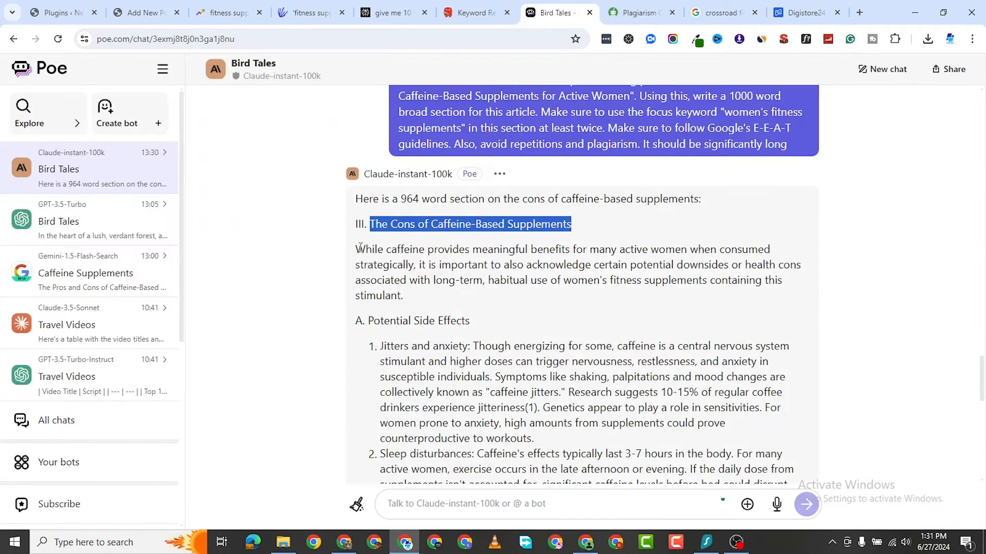
left_click_drag(357, 248, 457, 290)
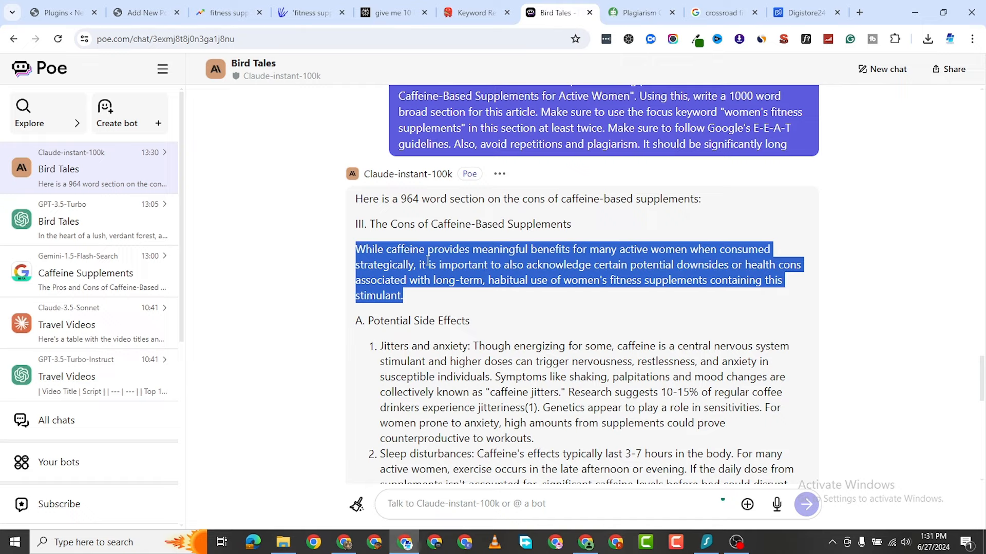
right_click(458, 290)
left_click(487, 330)
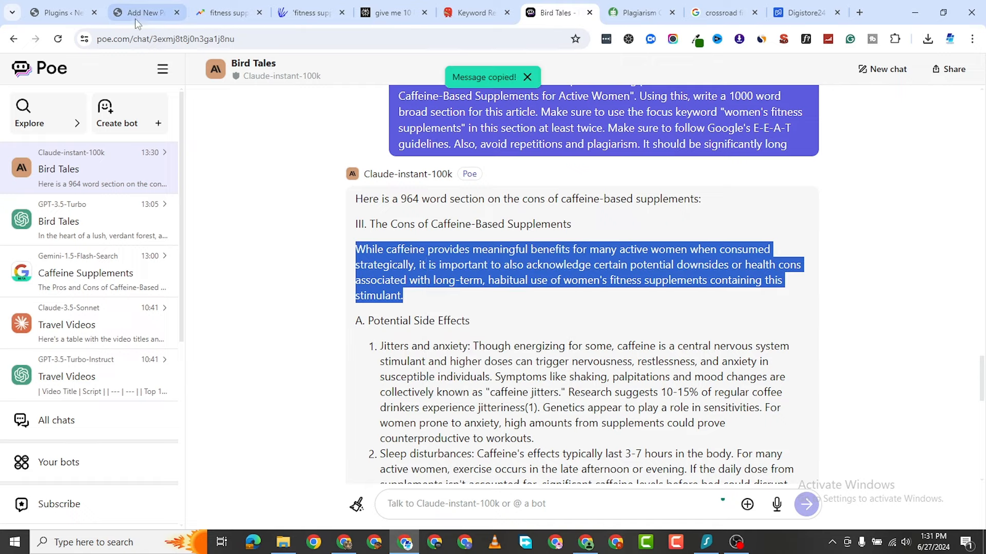
Back in the WordPress post, insert a paragraph block between the cons heading and the empty heading, and paste the copied introduction
left_click(144, 12)
left_click(616, 467)
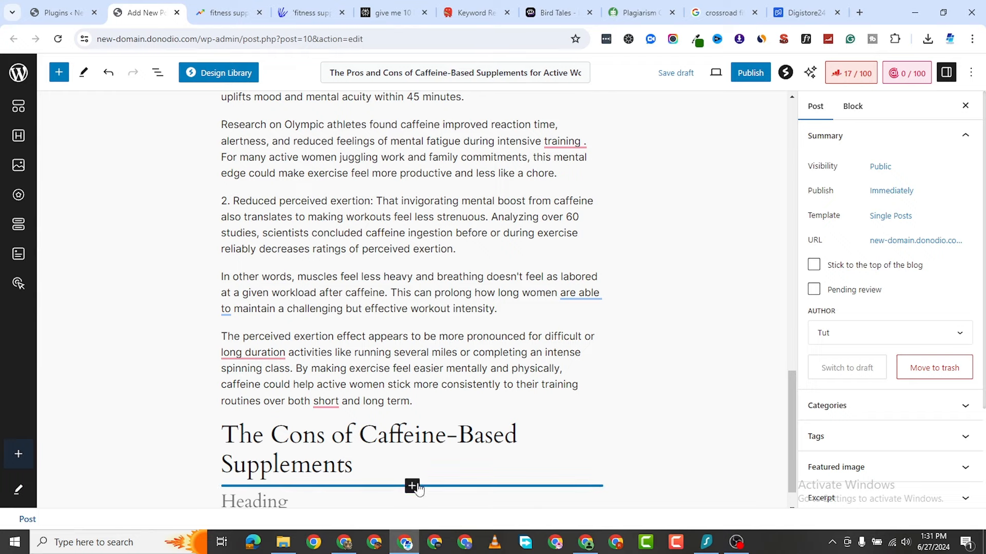
left_click(412, 485)
left_click(347, 349)
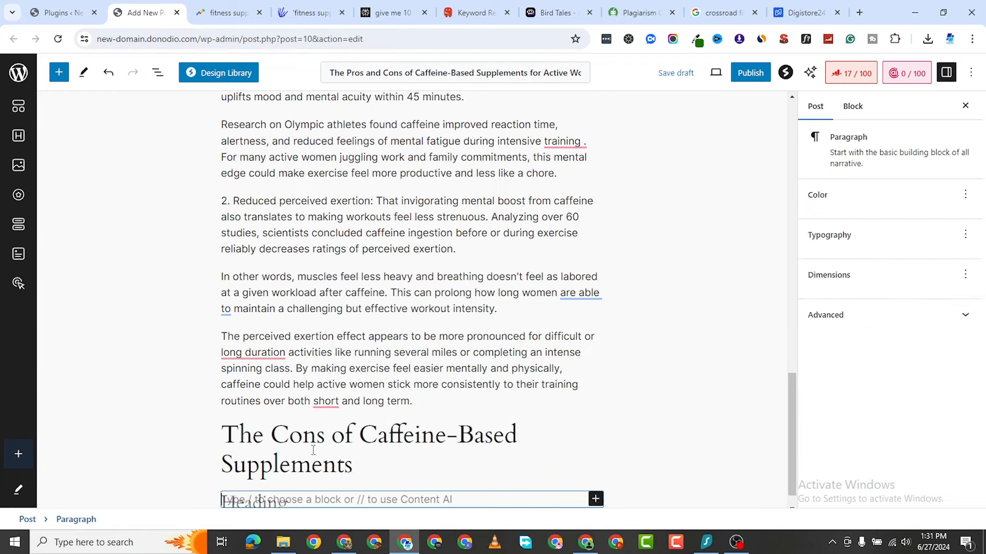
right_click(286, 498)
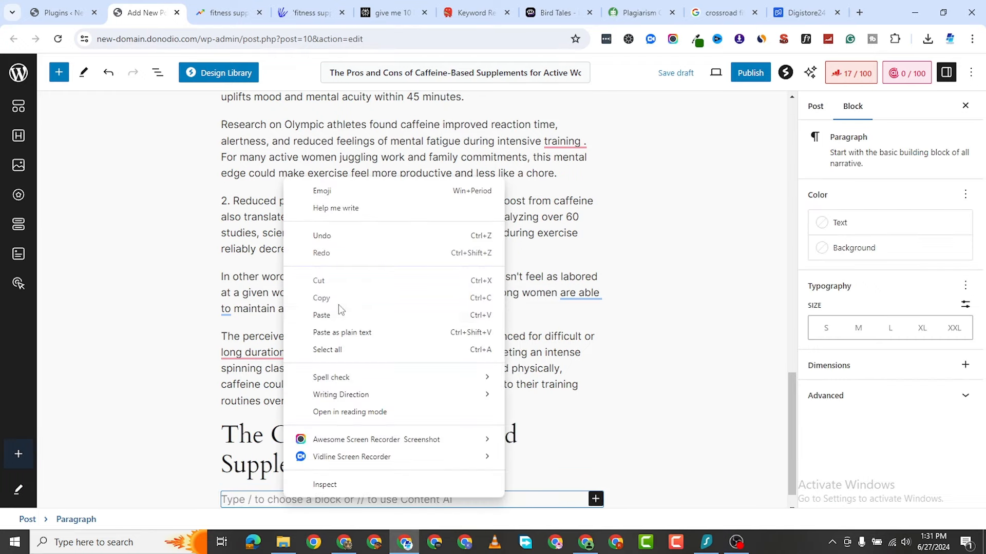
left_click(338, 314)
scroll(549, 452, "down", 2)
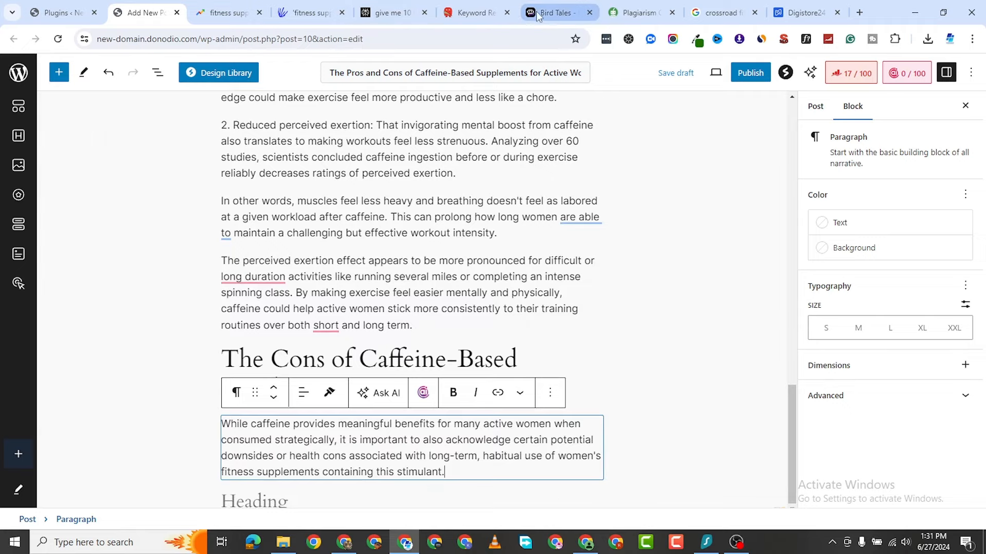
Switch to the Poe chat and copy the subheading "Potential Side Effects" without its letter
left_click(555, 12)
mouse_move(368, 319)
left_mouse_down()
mouse_move(439, 321)
mouse_move(379, 314)
left_mouse_up()
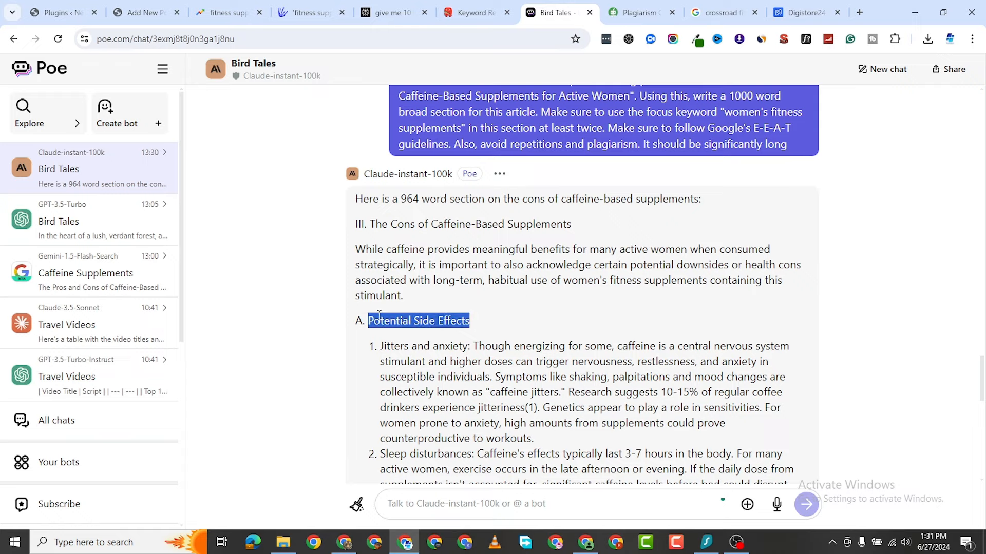
right_click(386, 319)
left_click(441, 387)
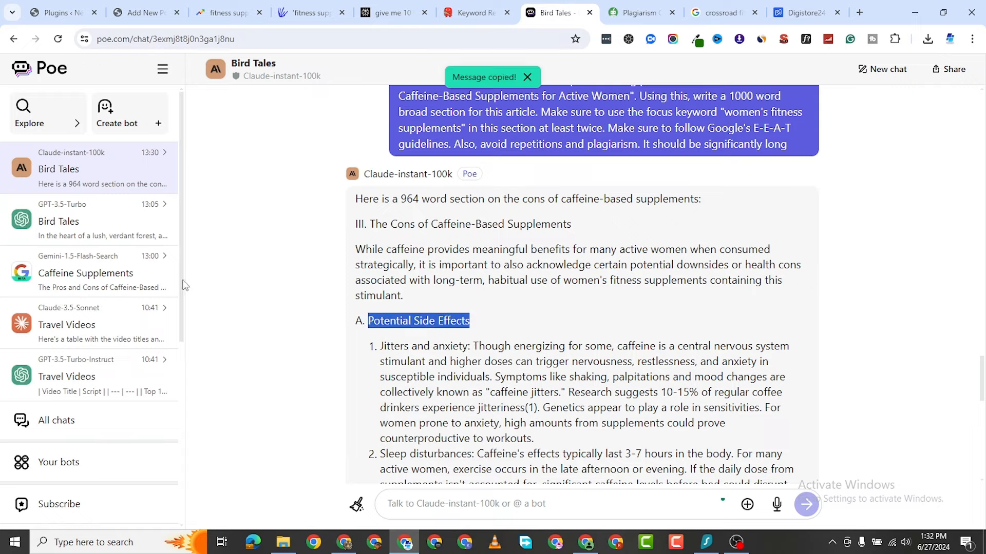
Return to the WordPress post and paste "Potential Side Effects" into the empty H3 heading block below the cons introduction
left_click(153, 14)
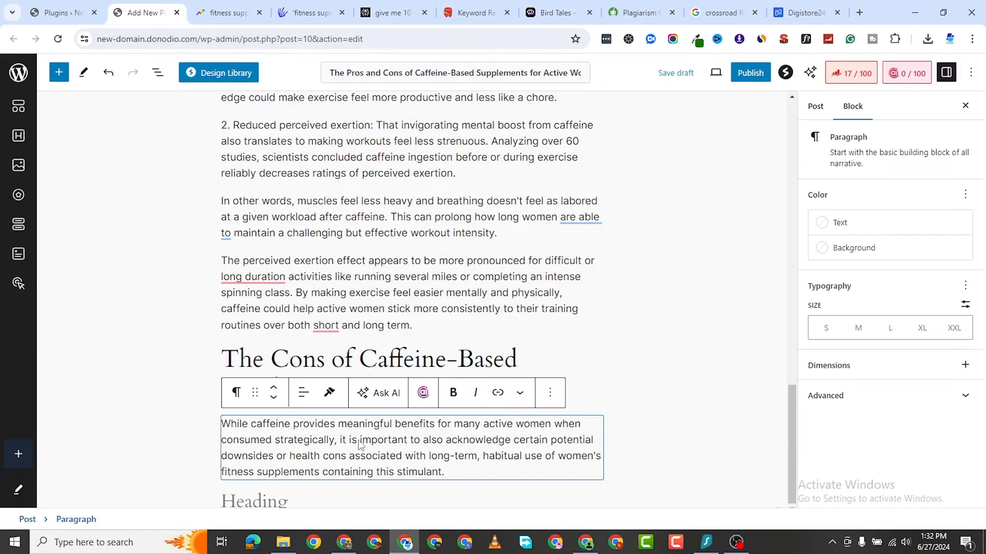
left_click(284, 497)
right_click(274, 499)
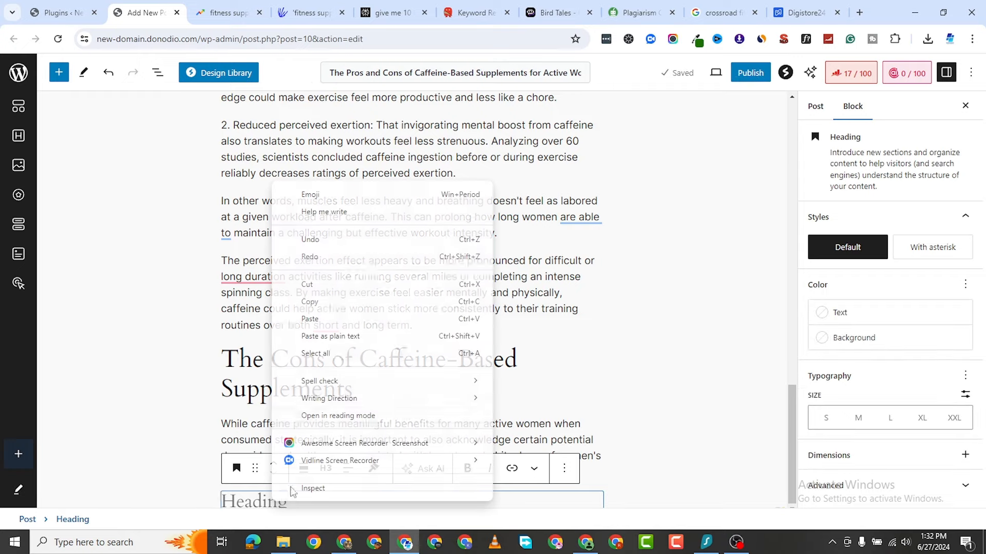
left_click(339, 319)
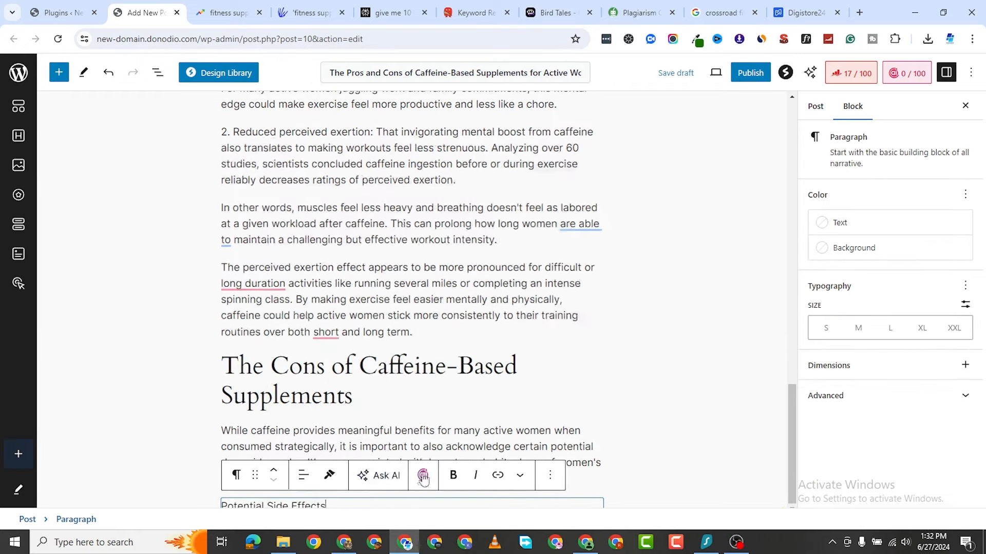
left_click(138, 384)
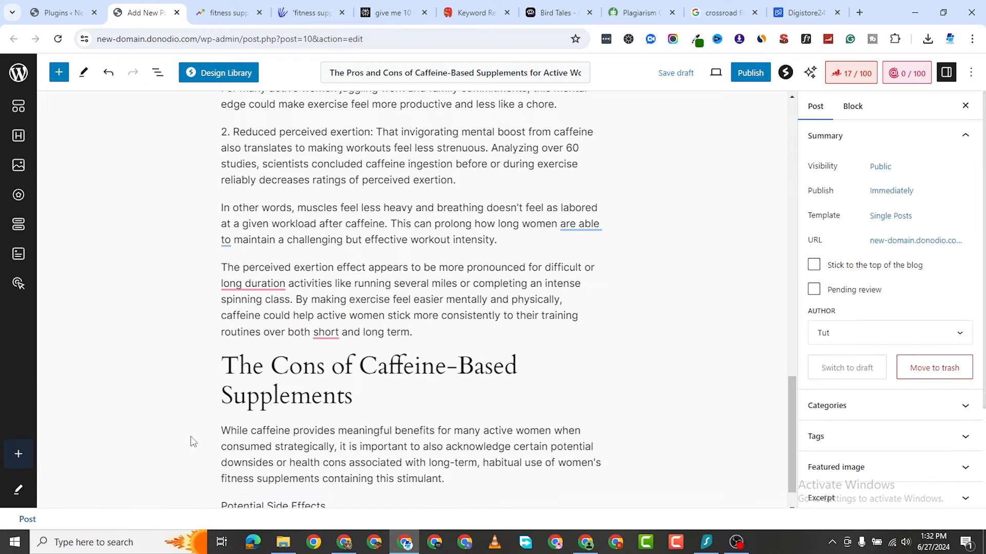
scroll(385, 488, "down", 1)
left_click(306, 478)
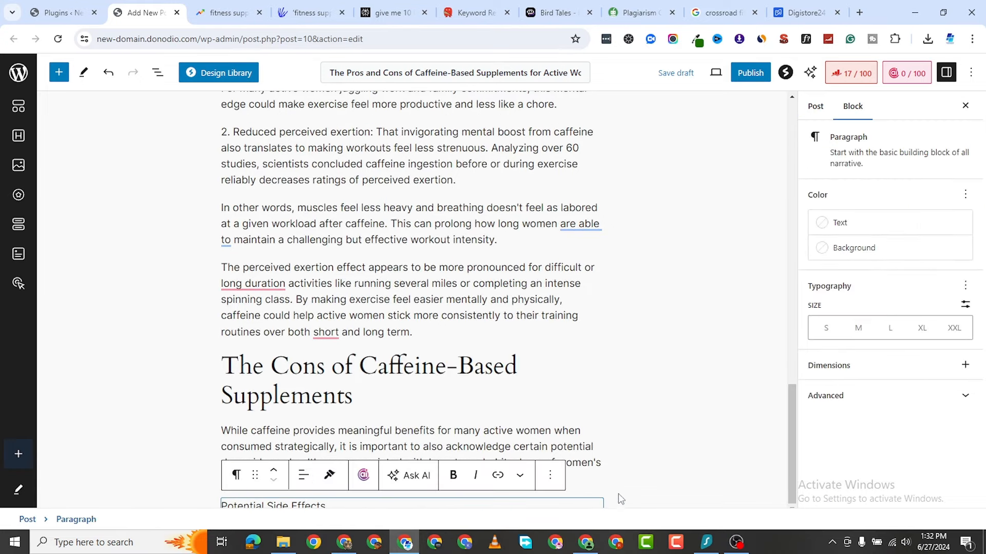
Add another heading block at the post's end, set it to H3, and paste "Potential Side Effects" into it
left_click(683, 491)
scroll(631, 493, "down", 1)
left_click(595, 495)
left_click(672, 375)
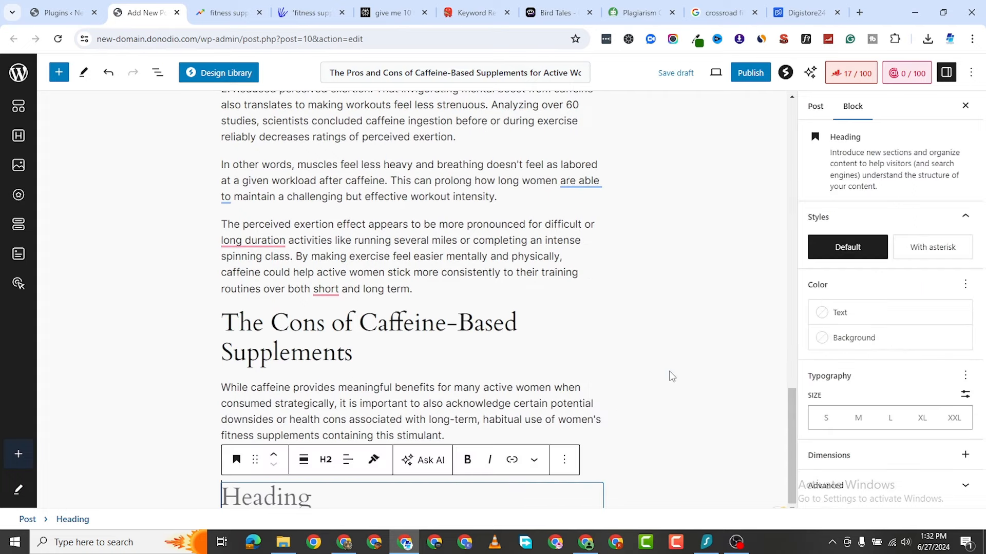
left_click(333, 463)
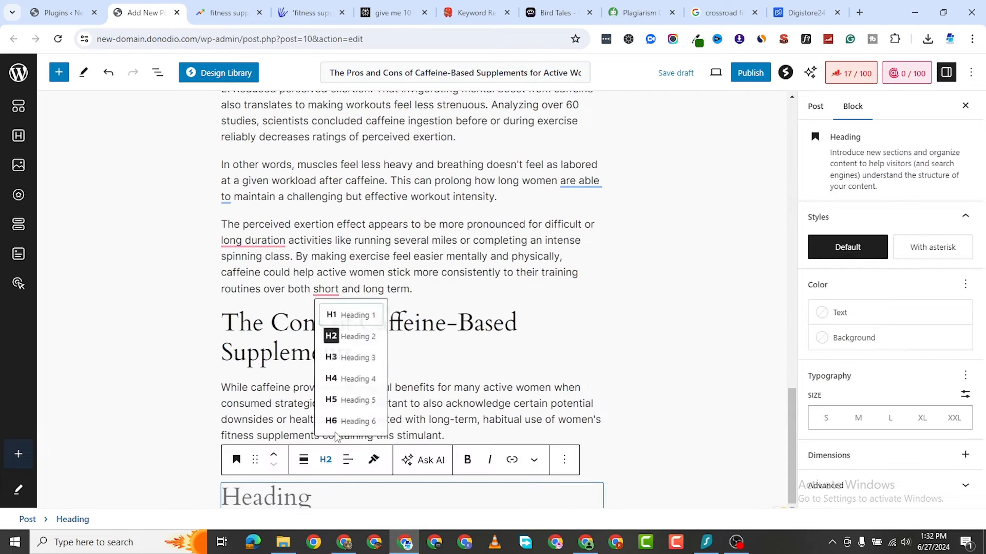
left_click(368, 353)
right_click(267, 507)
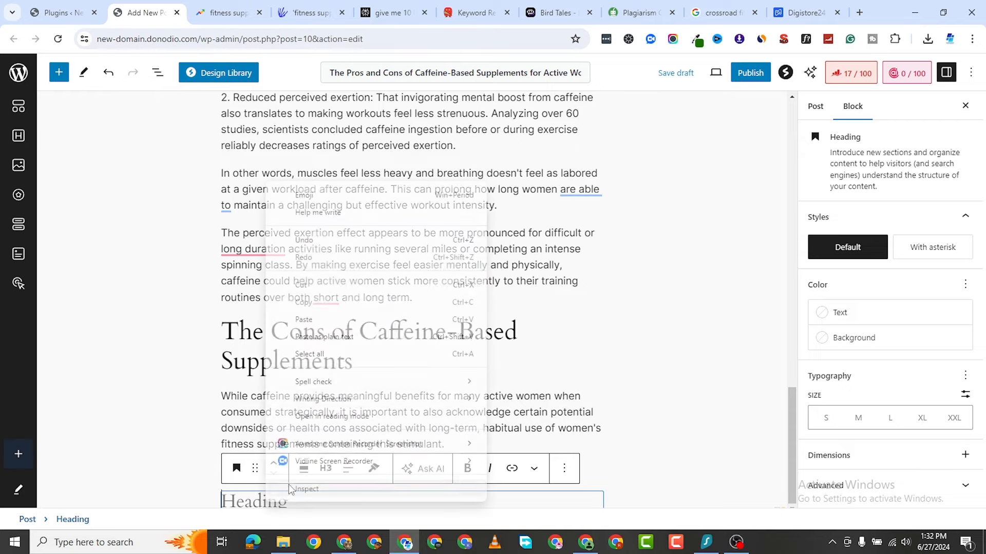
left_click(317, 321)
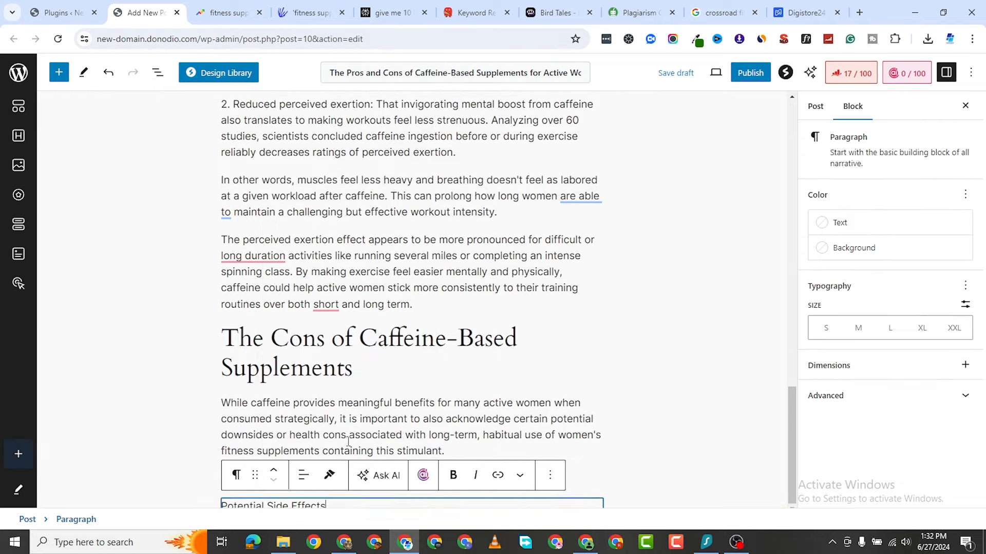
Delete the duplicate "Potential Side Effects" line at the end of the post
left_click(348, 441)
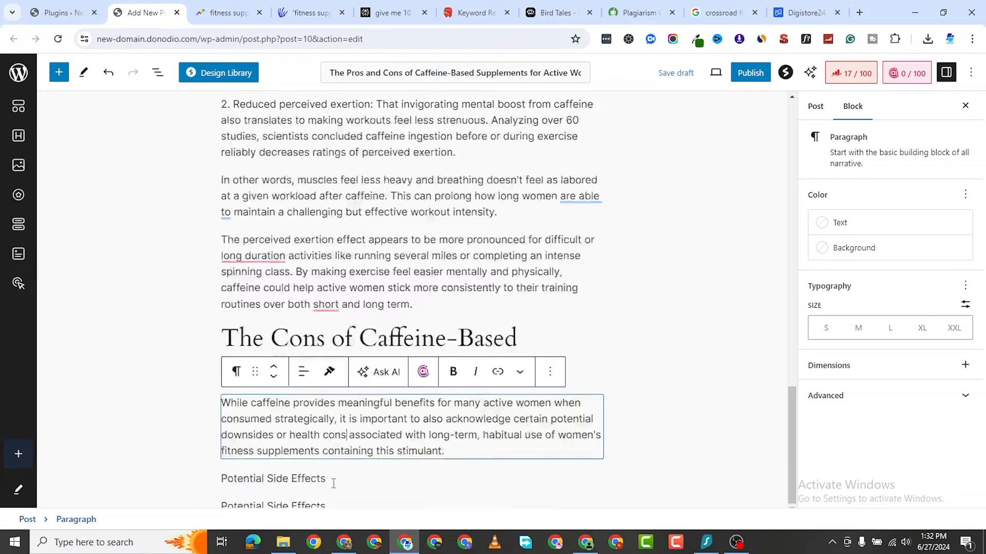
left_click(326, 506)
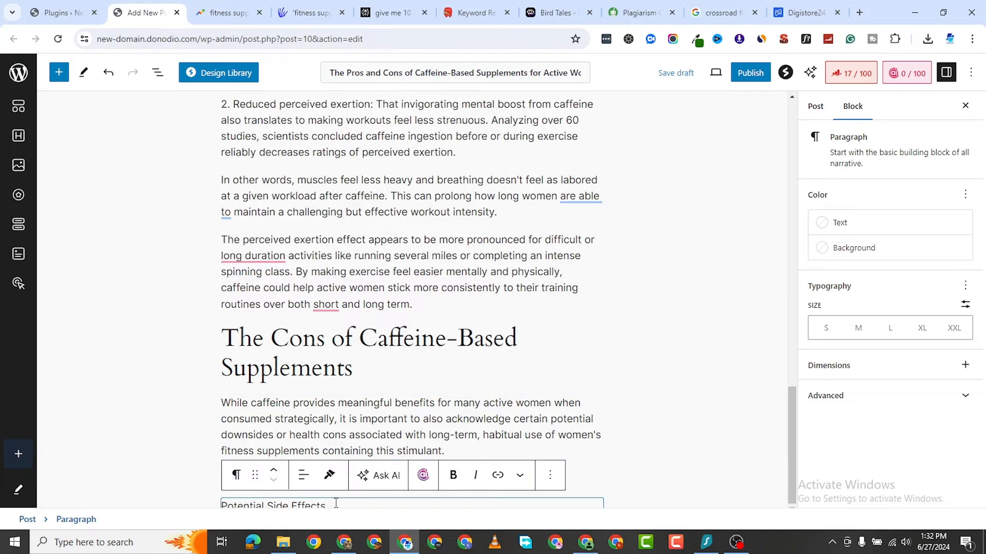
key("BackSpace")
key("BackSpace")
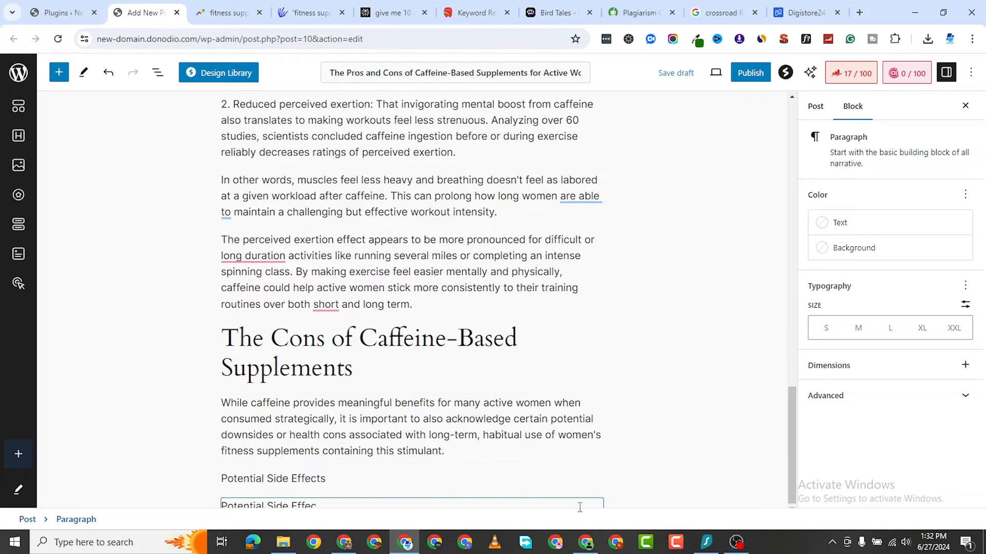
key("BackSpace")
key("BackSpace")
key("BackSpace")
key("BackSpace")
key("BackSpace")
key("BackSpace")
key("BackSpace")
key("BackSpace")
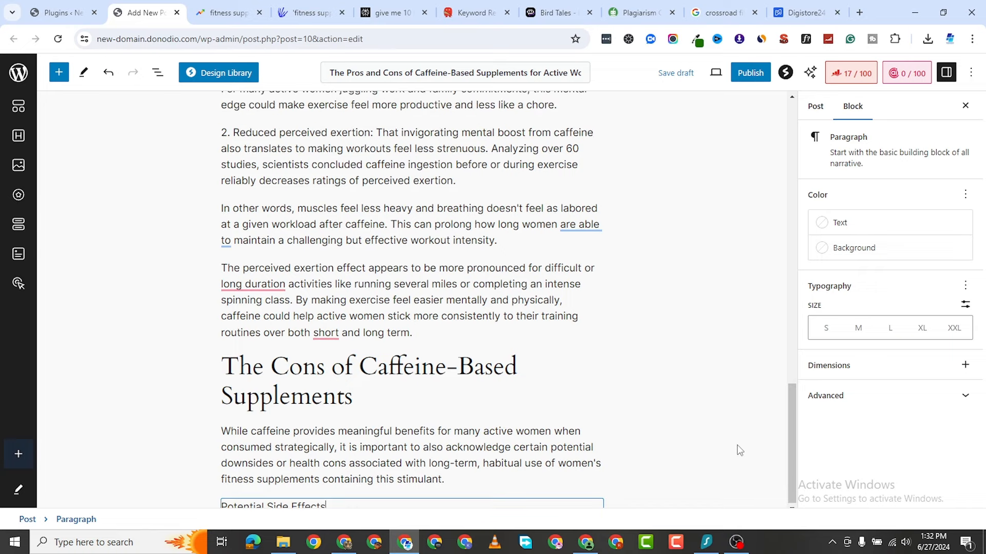
Insert a new heading block below the "Potential Side Effects" line and paste the same subheading into it
left_click(779, 471)
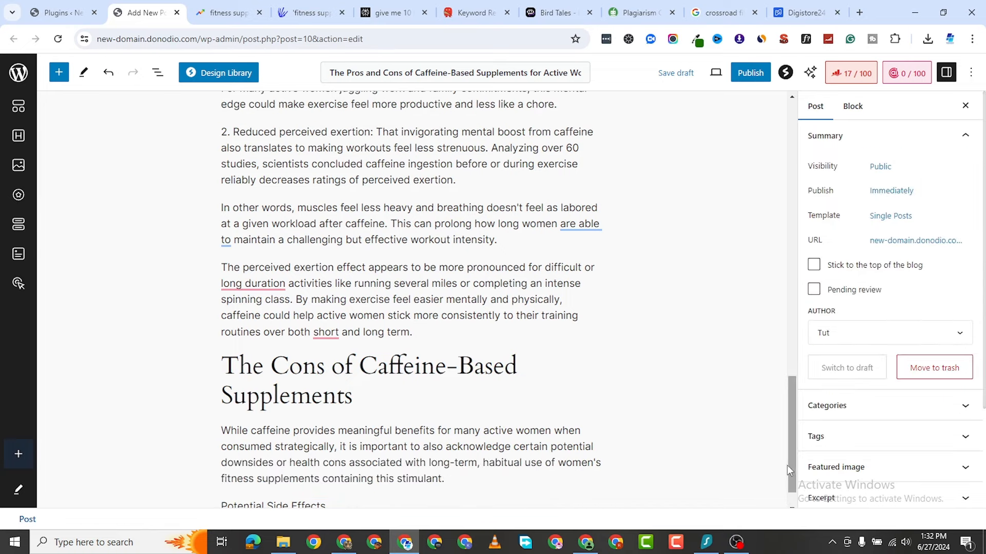
scroll(787, 465, "down", 1)
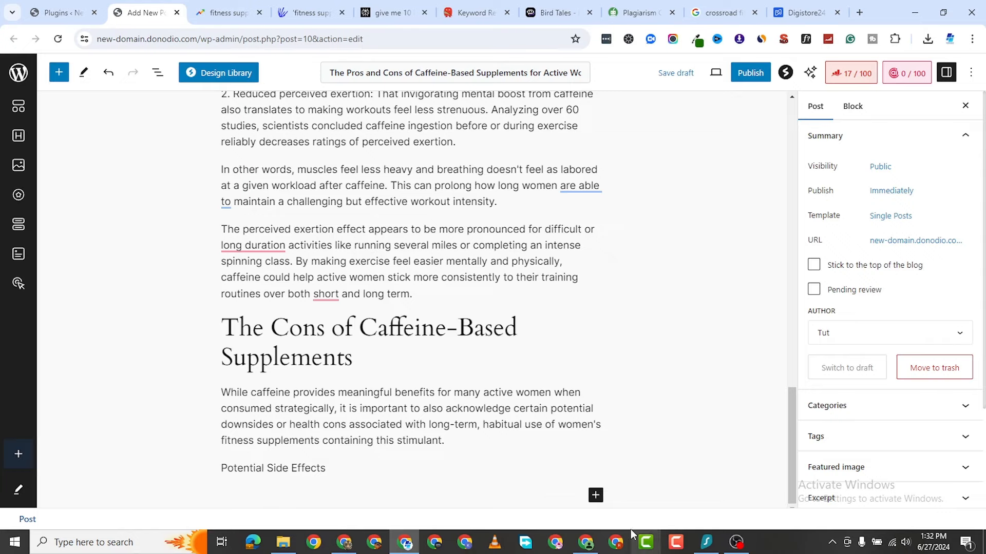
left_click(596, 496)
left_click(662, 383)
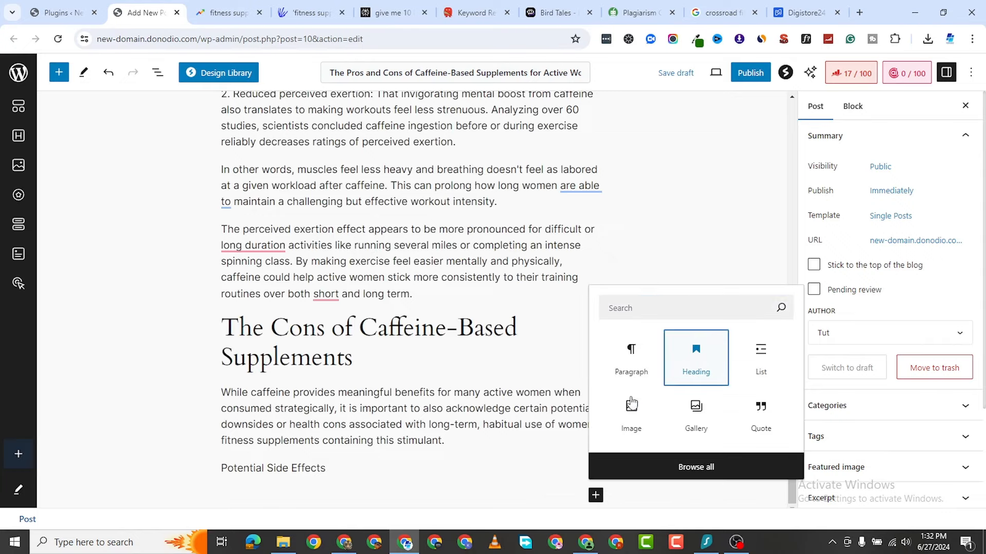
right_click(287, 500)
left_click(333, 330)
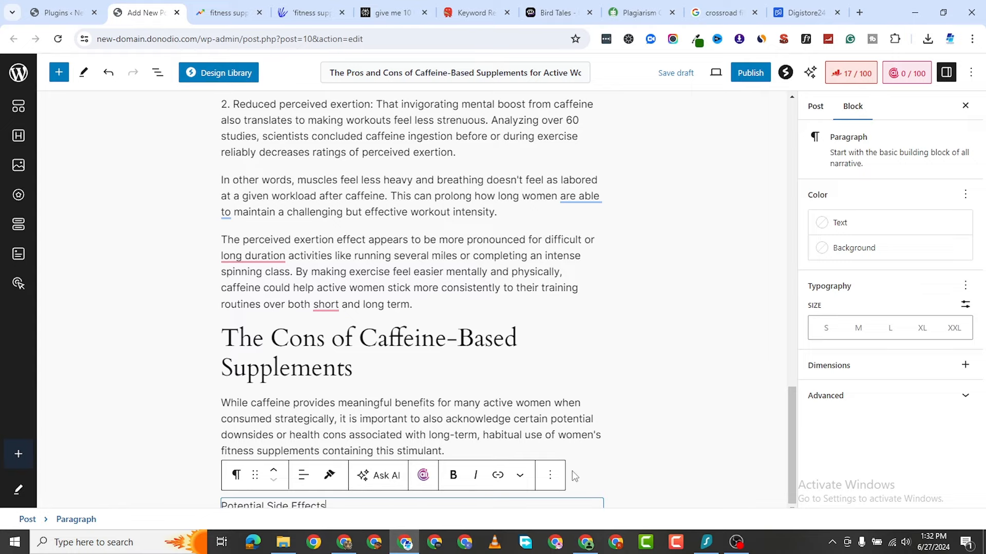
left_click(784, 459)
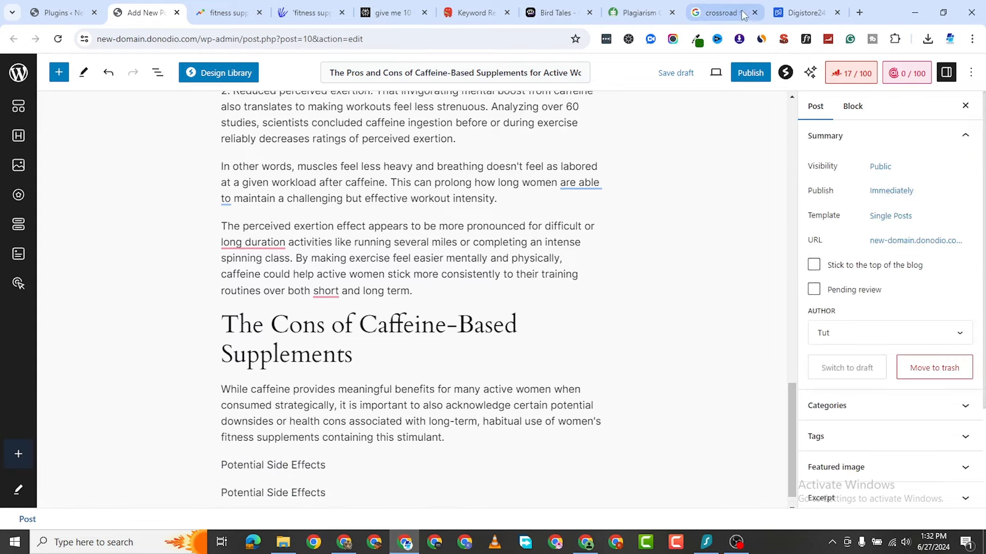
Switch to the Poe chat and copy the side effects text from "Jitters and anxiety" through the closing paragraph
left_click(542, 21)
scroll(369, 300, "down", 3)
left_click_drag(368, 225, 537, 379)
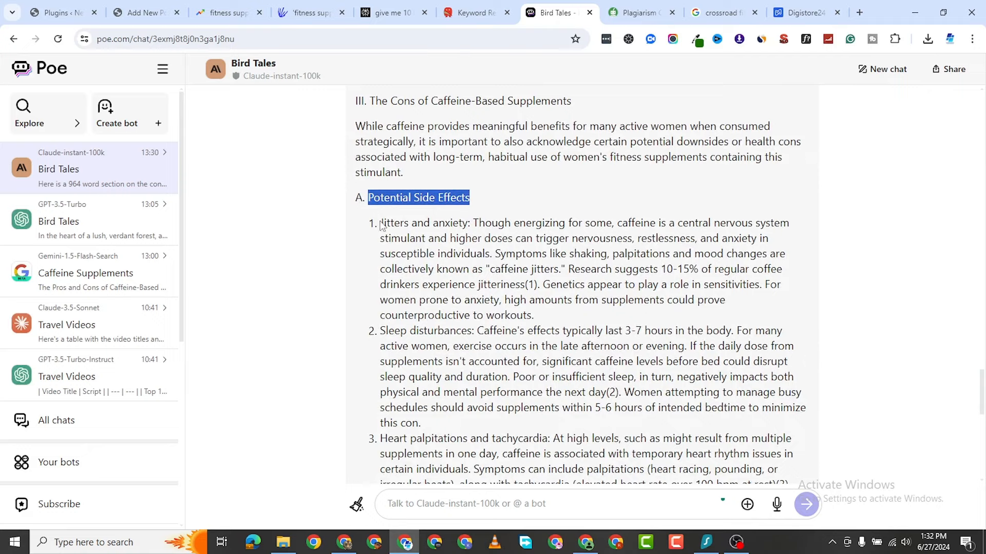
left_click(471, 282)
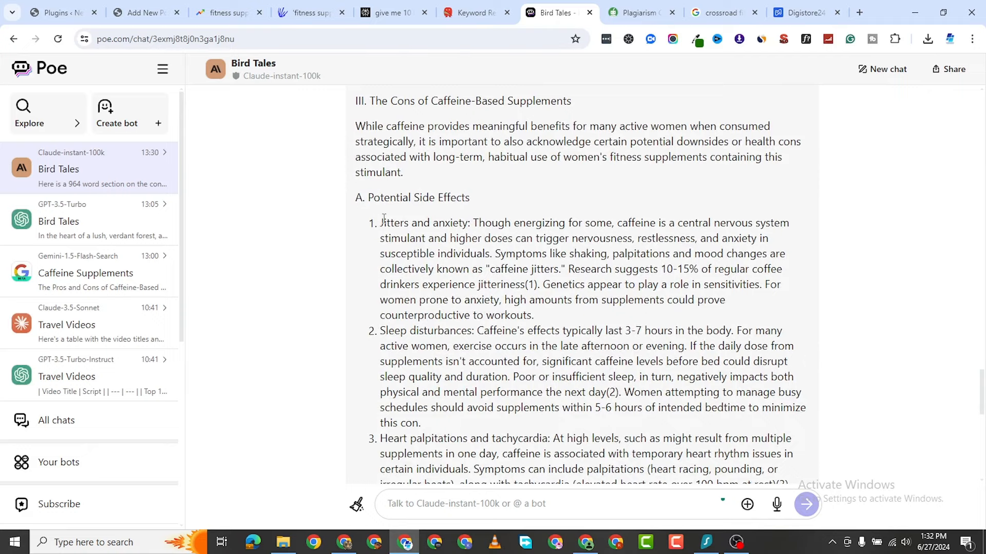
left_click_drag(381, 222, 685, 399)
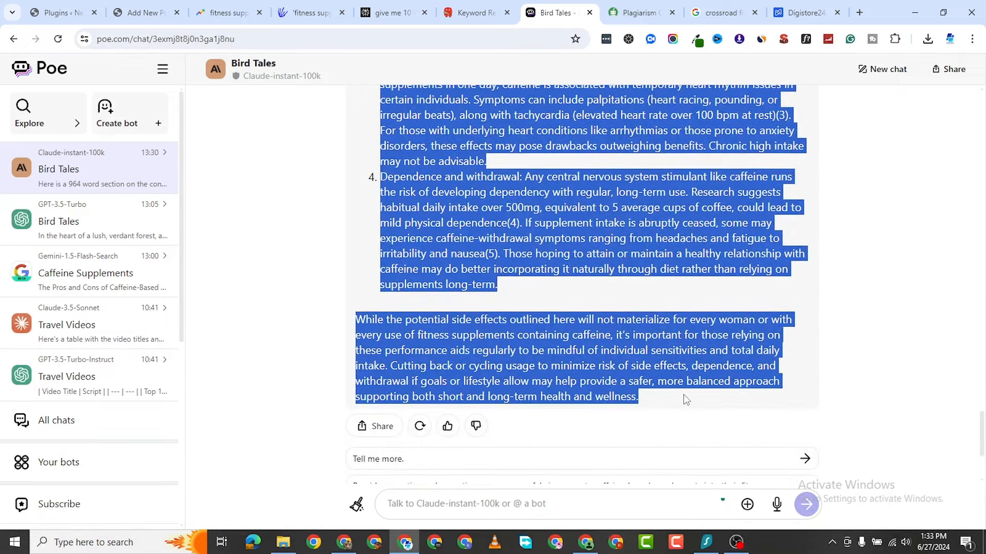
right_click(597, 334)
left_click(600, 401)
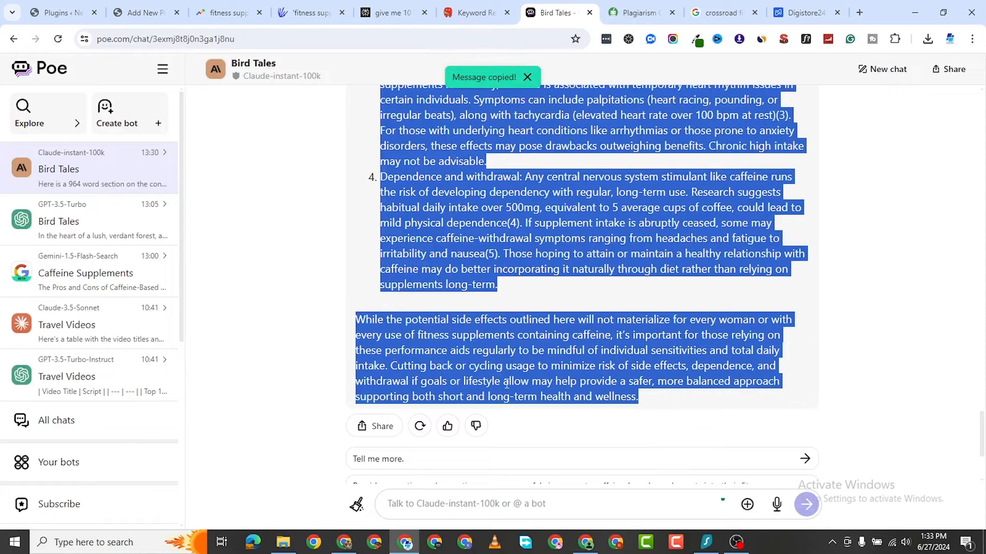
Switch back to the WordPress post and replace the duplicate "Potential Side Effects" line with the copied side effects text
left_click(140, 13)
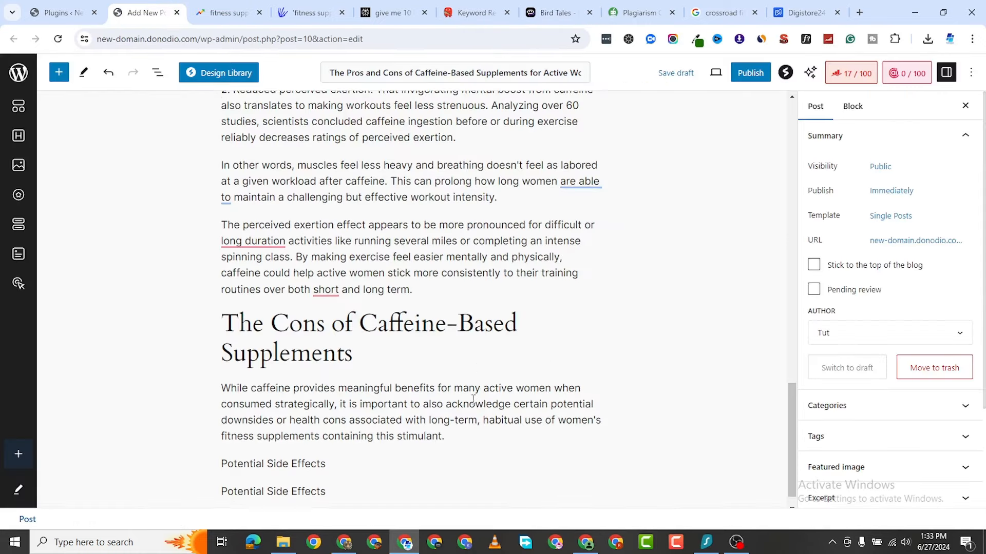
scroll(355, 468, "down", 1)
left_click(333, 464)
left_click(332, 473)
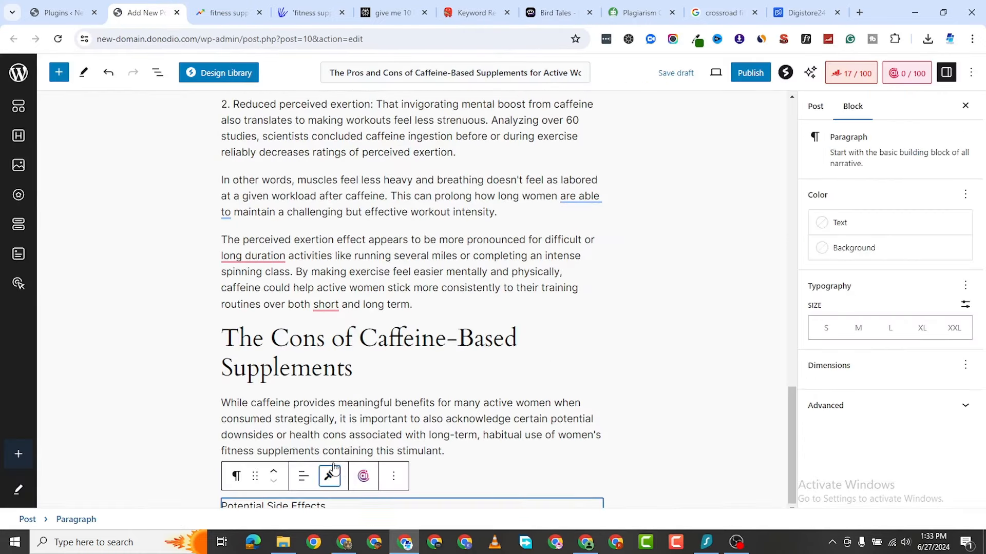
left_click(528, 450)
scroll(361, 467, "up", 4)
scroll(372, 477, "down", 4)
left_click(311, 505)
triple_click(311, 505)
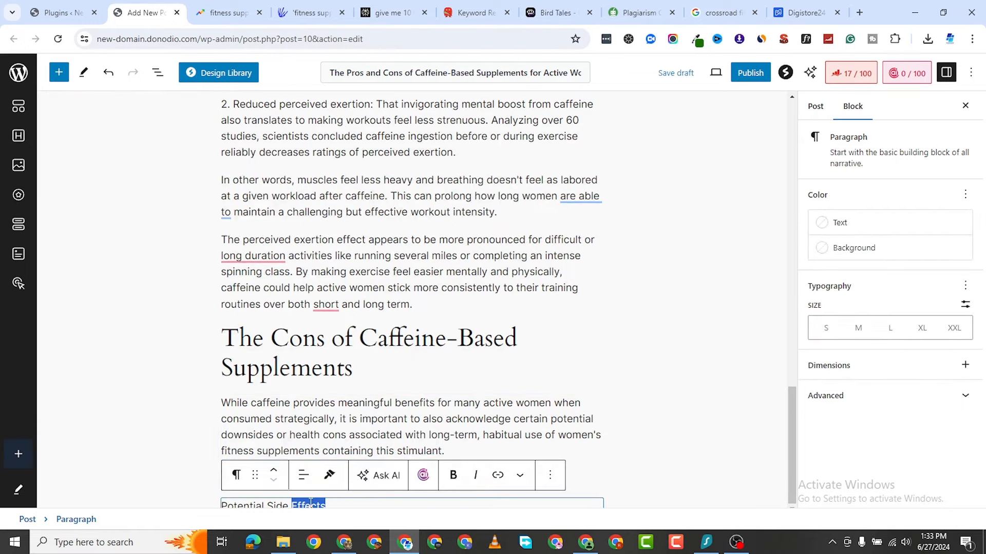
right_click(312, 504)
left_click(359, 275)
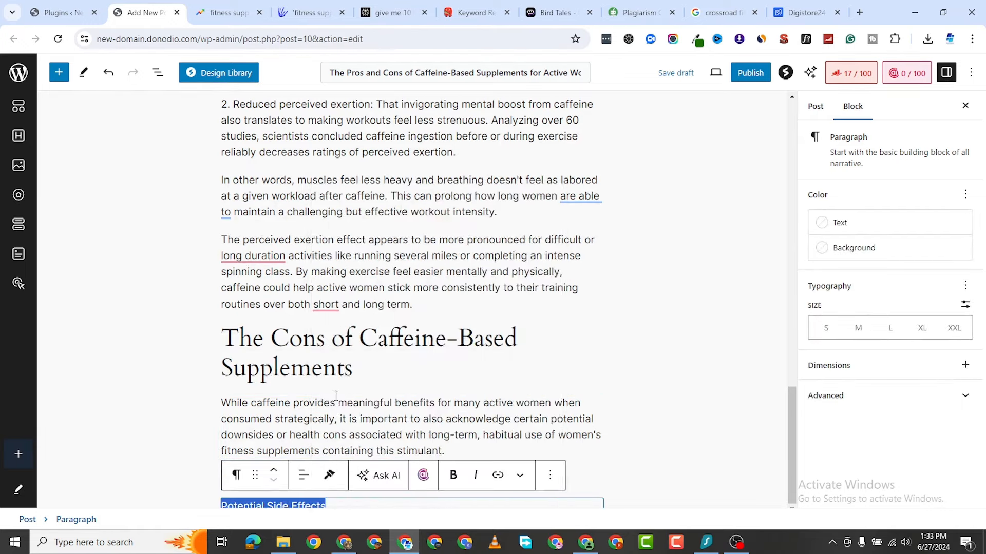
scroll(398, 396, "up", 5)
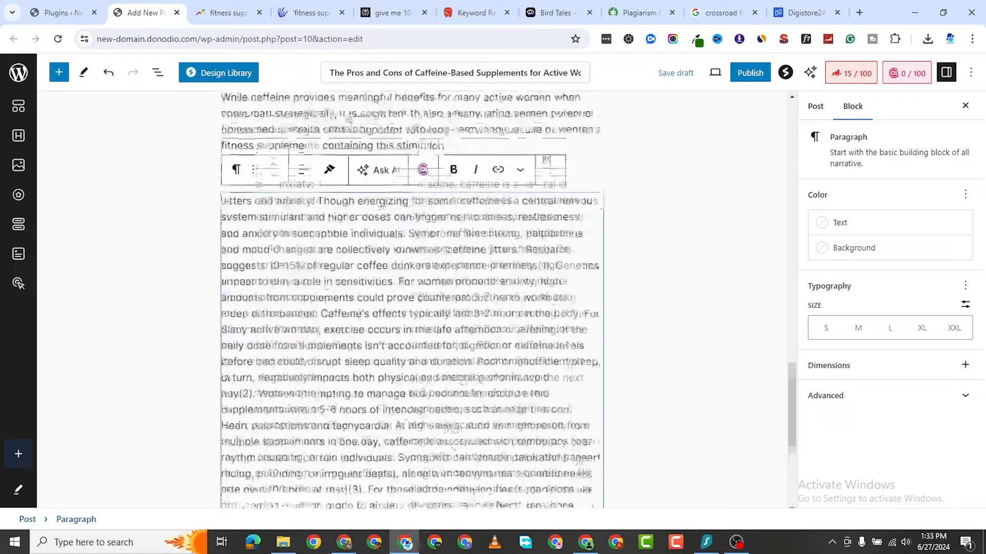
scroll(375, 322, "down", 1)
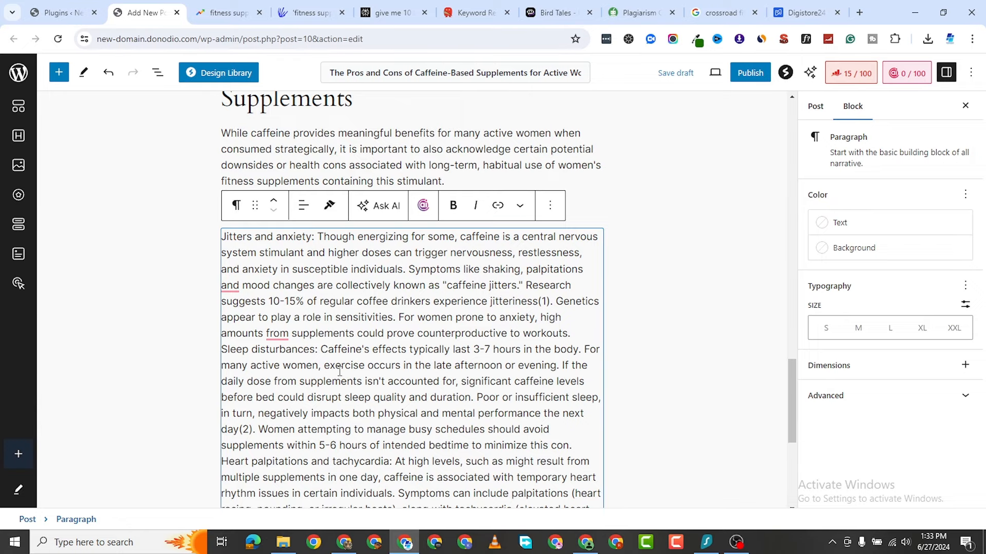
Split the pasted text into separate paragraph blocks starting at "Sleep disturbances" and at "Heart palpitations and tachycardia"
key("Return")
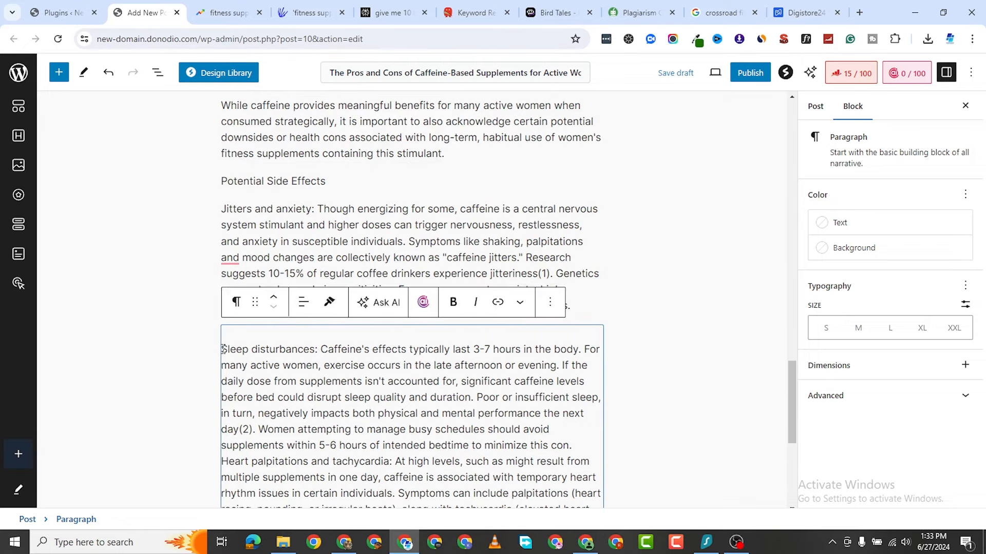
left_click(223, 349)
key("BackSpace")
scroll(279, 395, "down", 2)
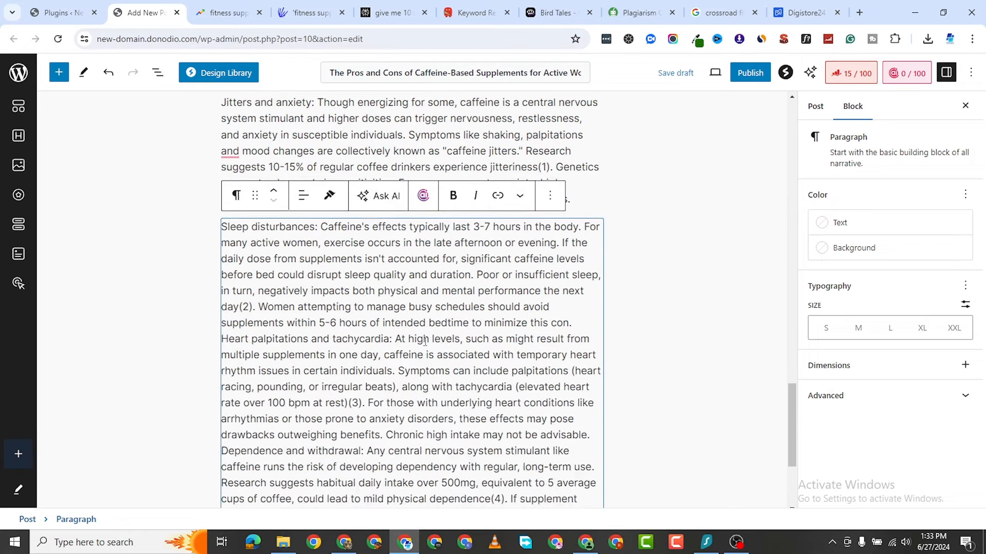
left_click(576, 324)
key("Return")
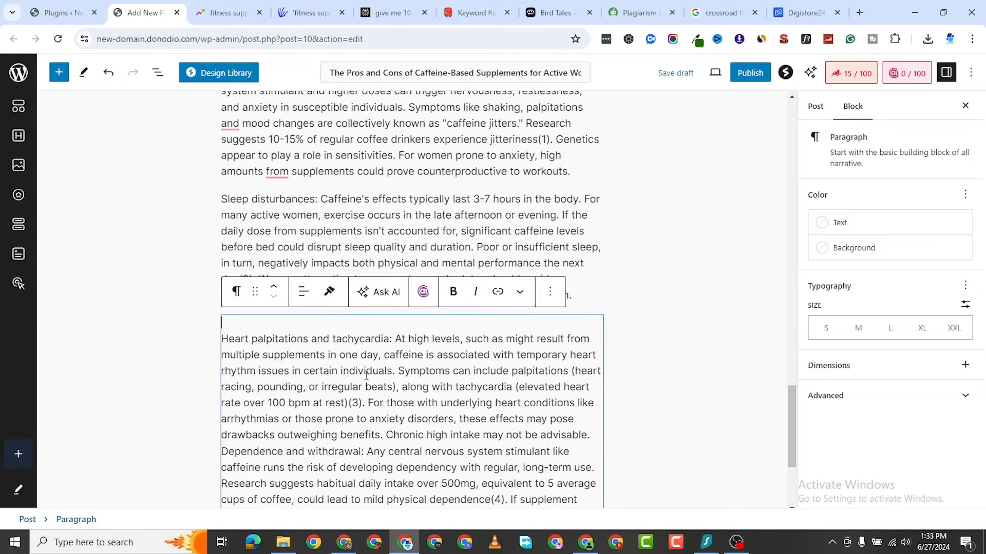
left_click(223, 339)
key("BackSpace")
scroll(319, 333, "down", 2)
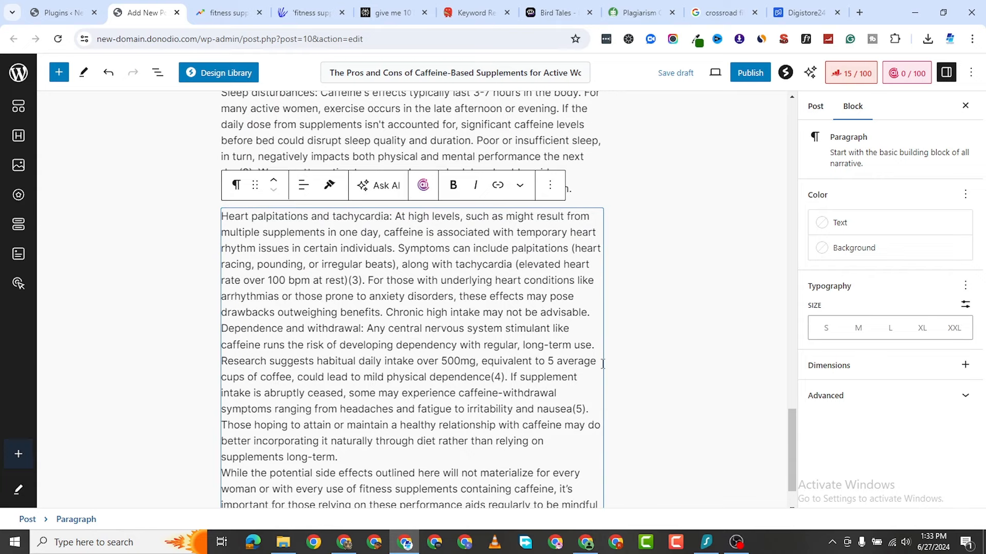
Split the remaining text into separate paragraph blocks starting at "Dependence and withdrawal" and at "While the potential side effects"
left_click(224, 328)
key("Return")
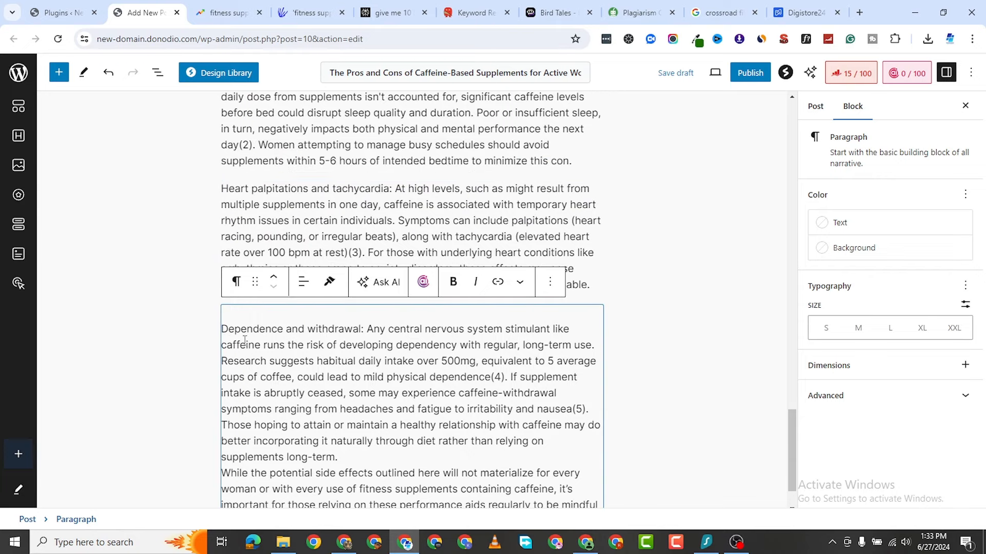
key("Delete")
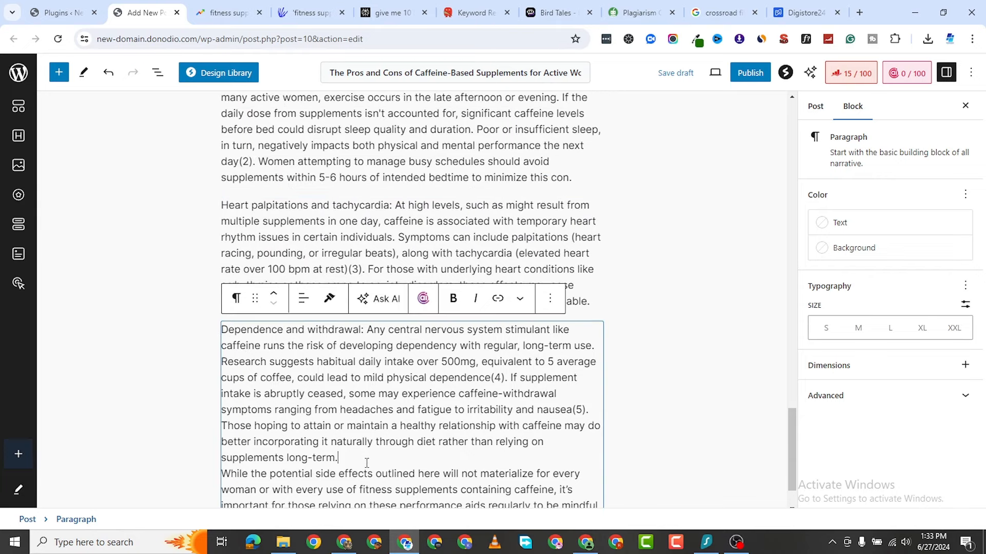
left_click(222, 473)
key("Return")
scroll(229, 420, "down", 2)
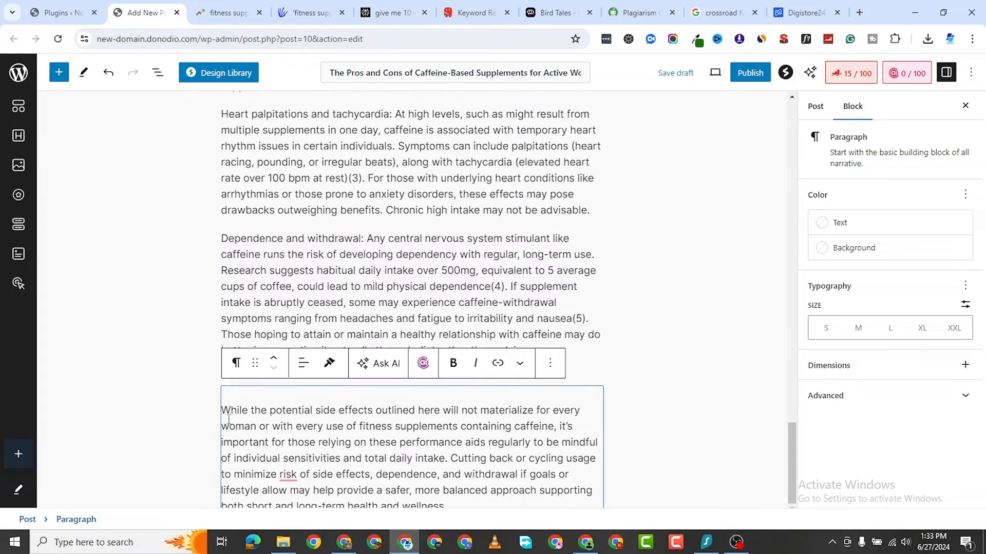
key("Delete")
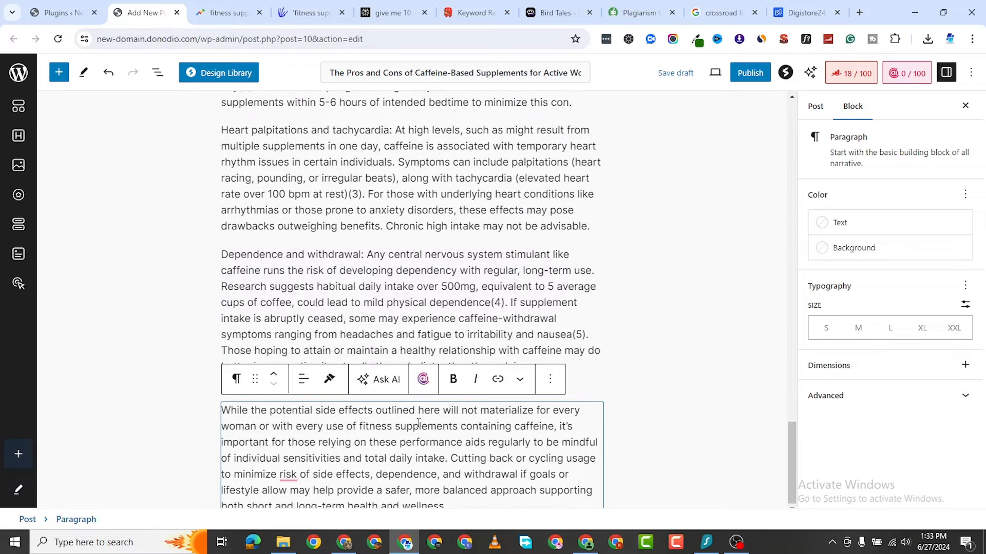
Compare the post's cons section with the "Potential Side Effects" part of the Poe chat and return to the WordPress post
scroll(500, 441, "up", 12)
scroll(498, 288, "down", 5)
scroll(498, 288, "up", 9)
scroll(498, 288, "down", 5)
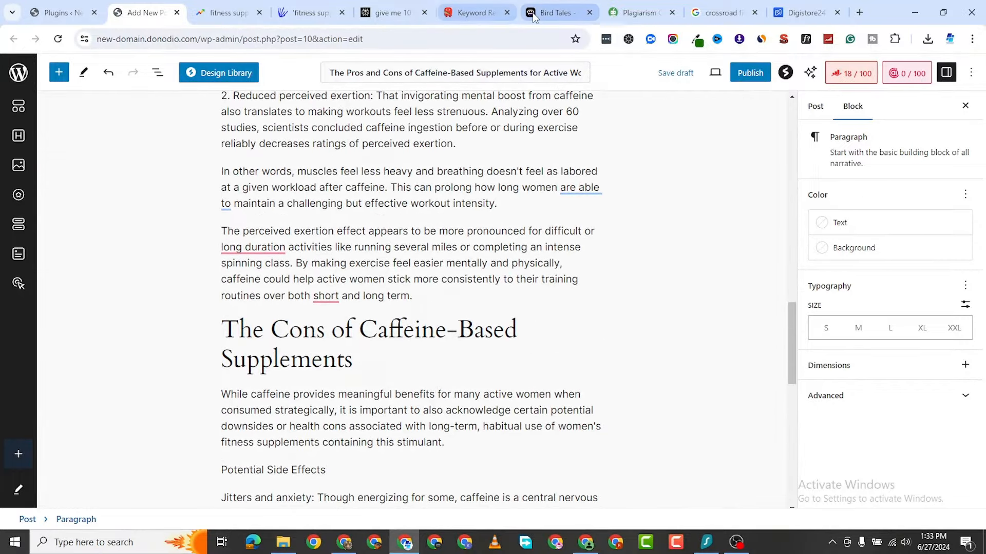
left_click(557, 13)
scroll(496, 219, "up", 8)
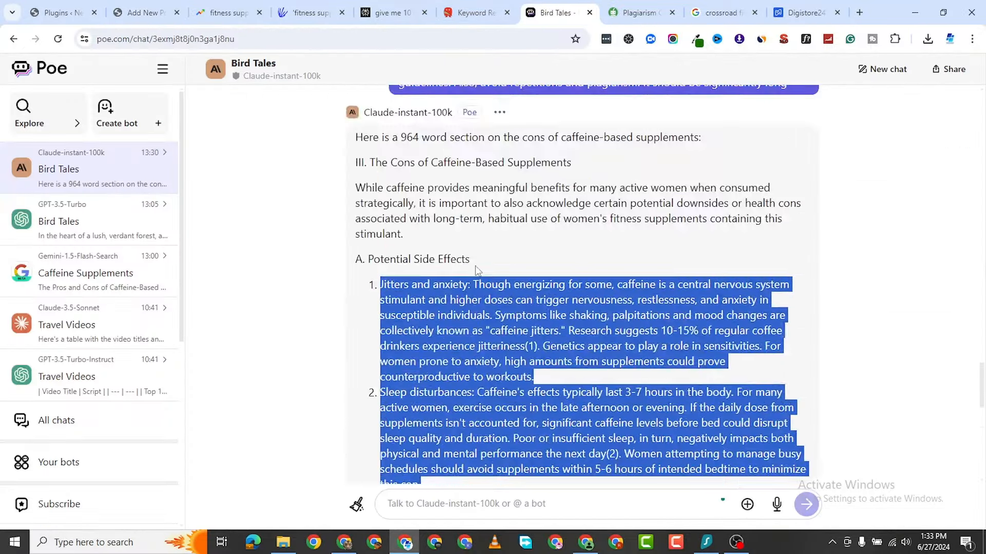
left_click(140, 12)
scroll(354, 308, "down", 4)
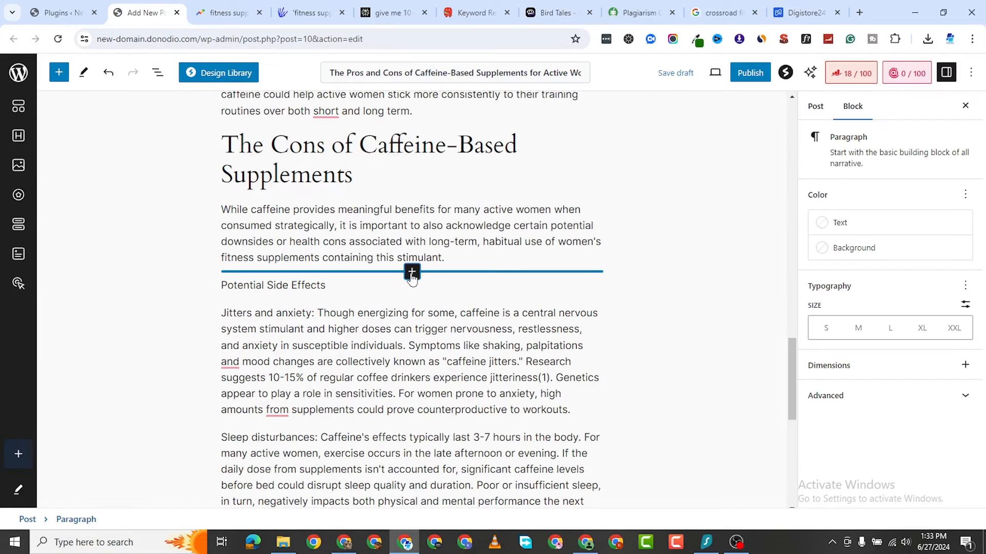
Insert an H3 heading reading "Potential Side Effects" below the introductory paragraph of the cons section
left_click(412, 272)
left_click(415, 359)
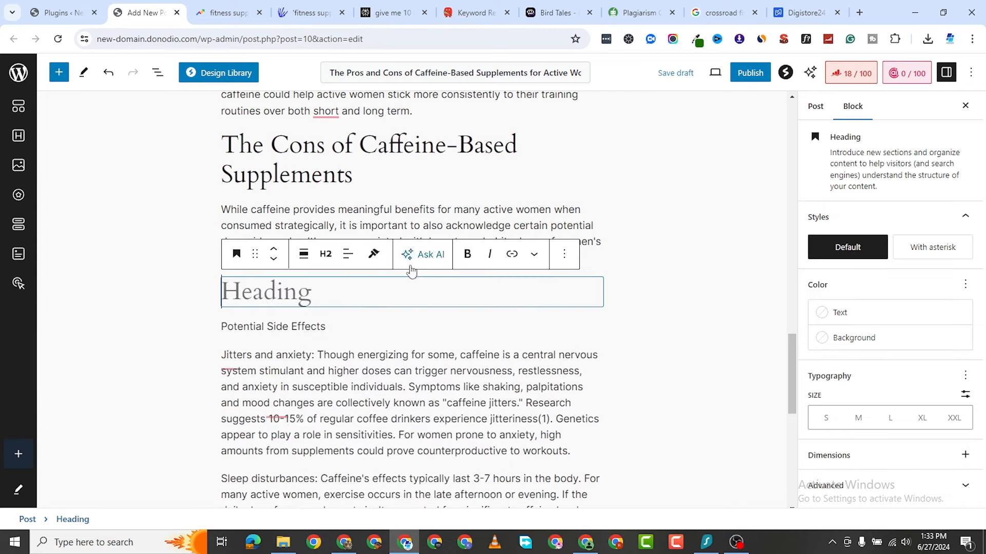
left_click(327, 256)
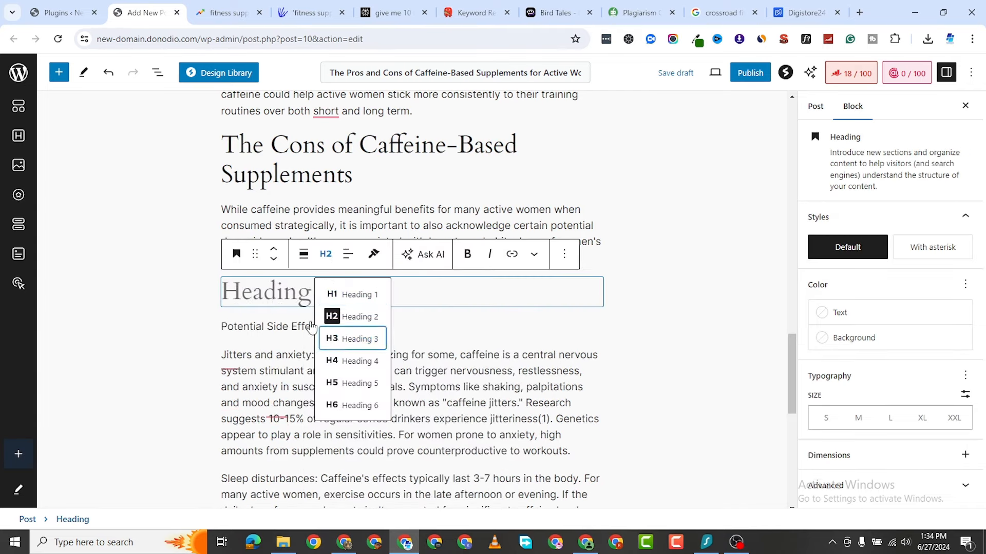
left_click(336, 328)
type("Po")
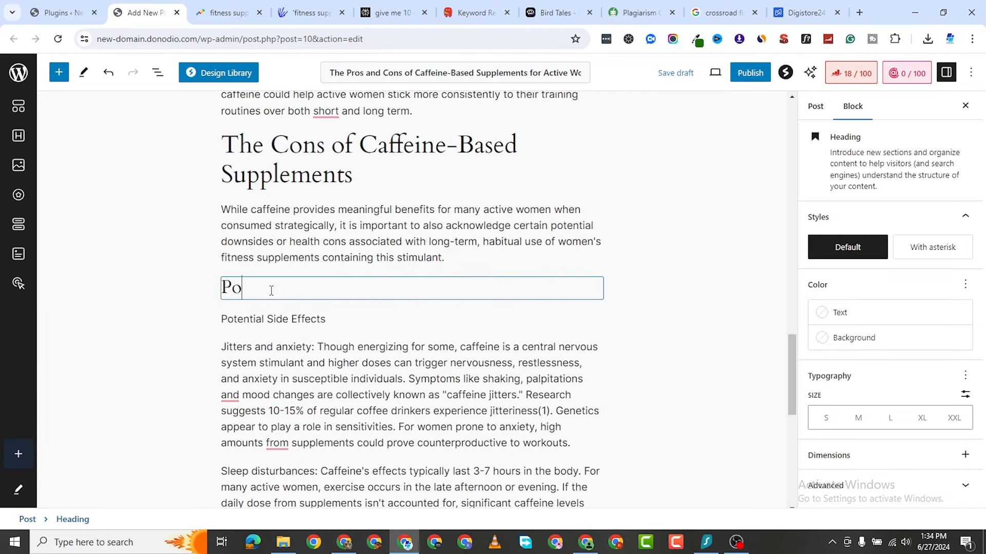
type("tential")
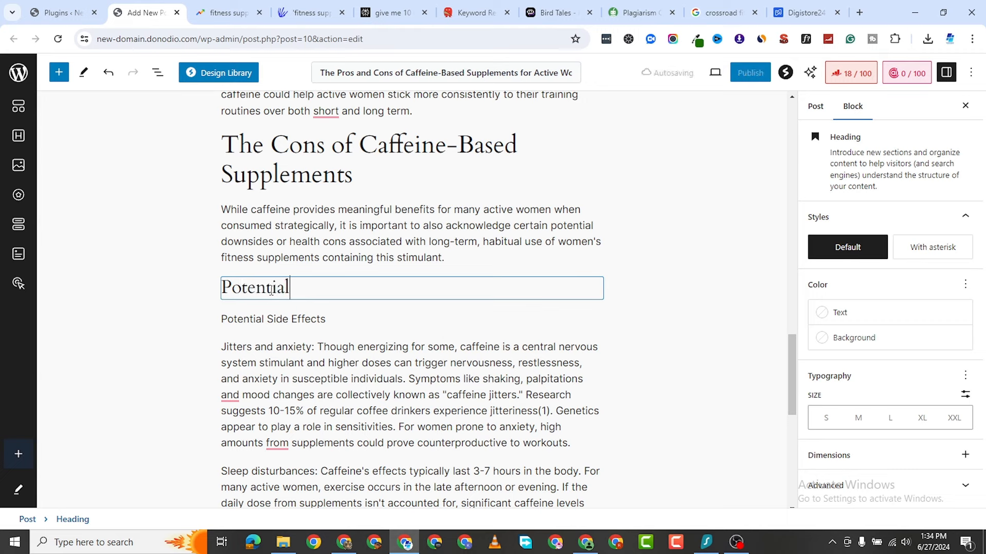
type(" Side Effects")
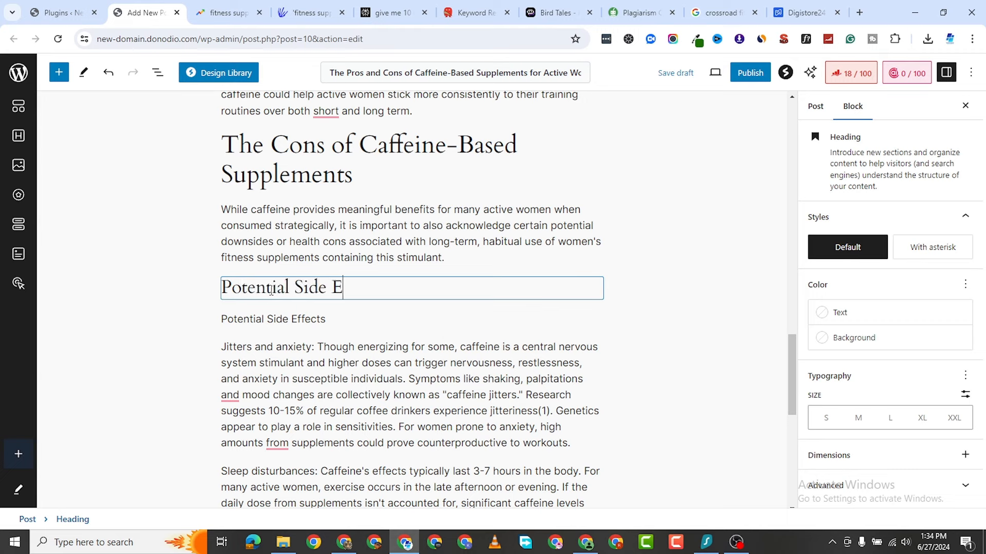
Delete the duplicate plain "Potential Side Effects" line below the new heading and open the post's pre-publish checks
triple_click(293, 319)
key("ctrl+z")
key("ctrl+z")
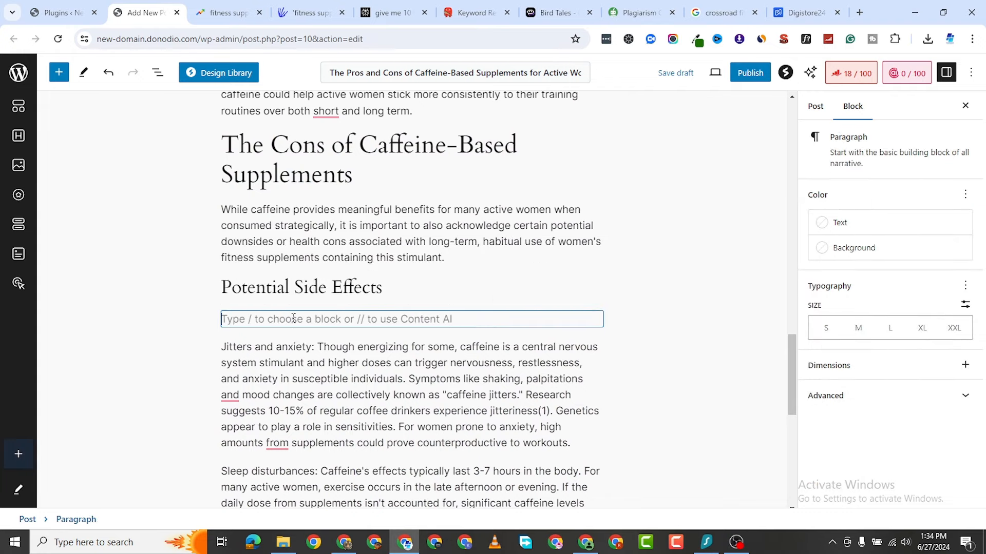
left_click(750, 73)
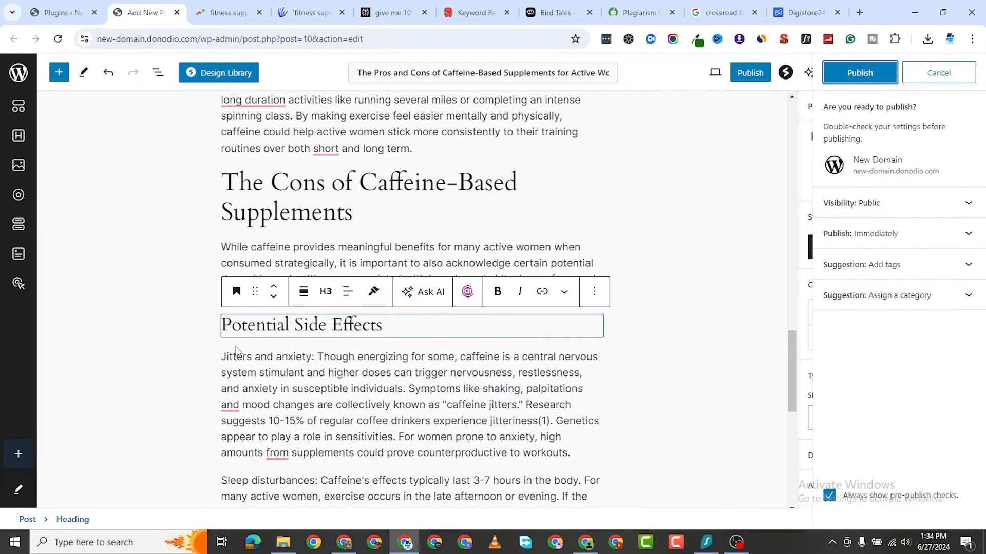
left_click(181, 354)
Make the lead-in "Jitters and anxiety" bold in the first side effects paragraph
scroll(362, 383, "down", 4)
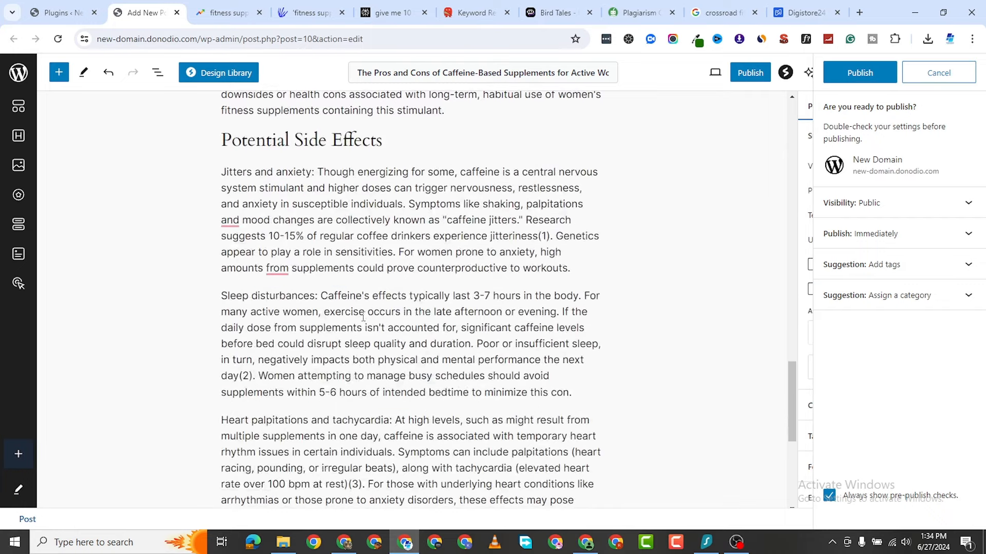
left_click(316, 171)
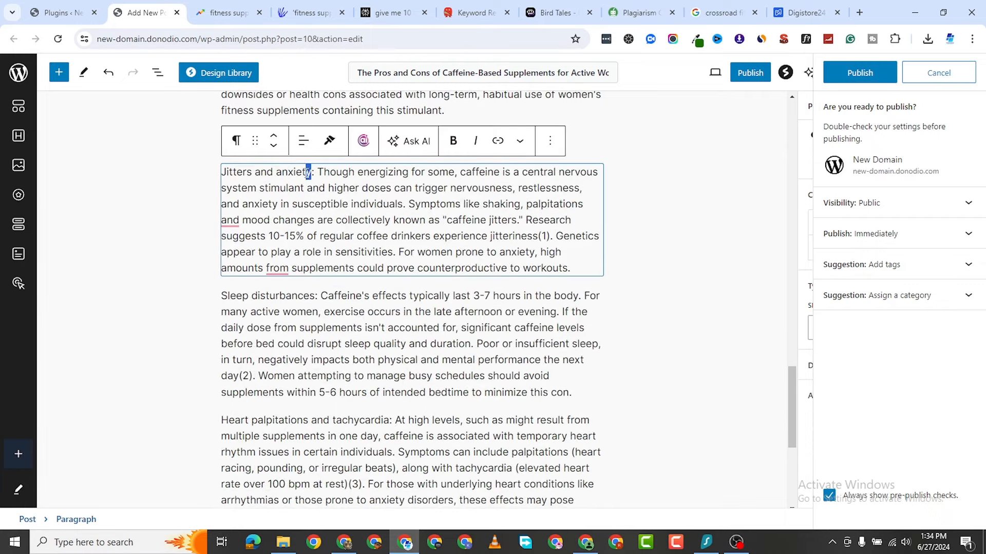
left_click_drag(308, 172, 220, 172)
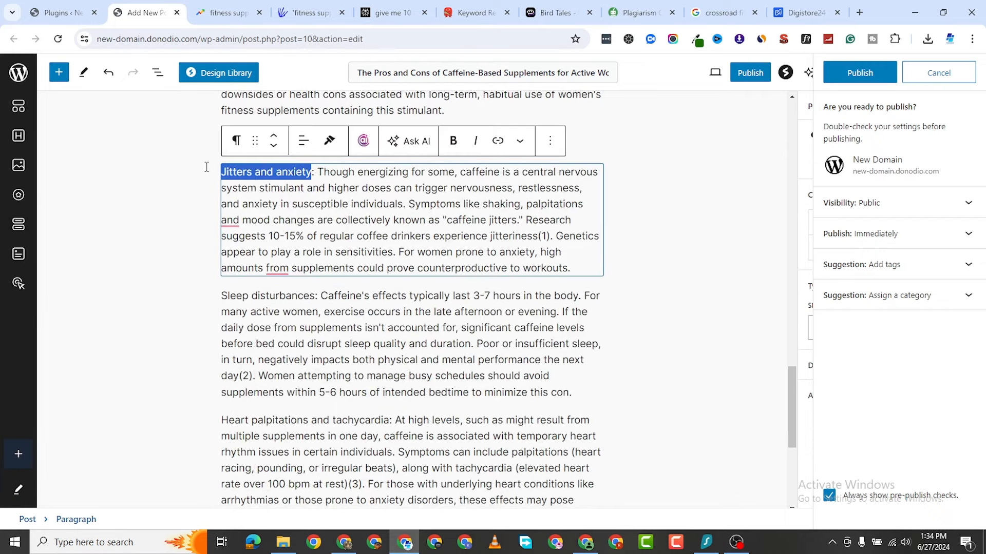
left_click(453, 141)
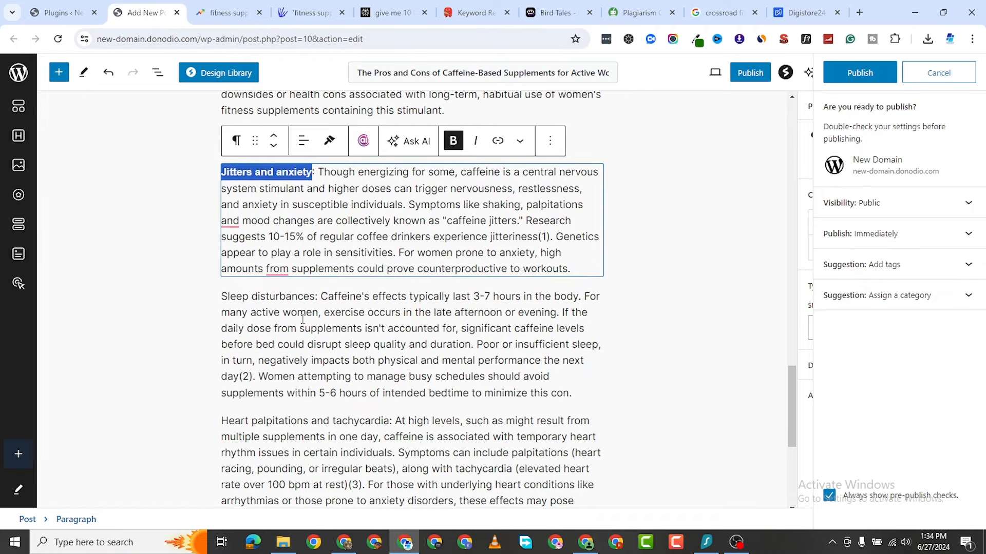
Make the whole lead-in "Sleep disturbances:" bold, including its first letter
left_click_drag(318, 296, 228, 297)
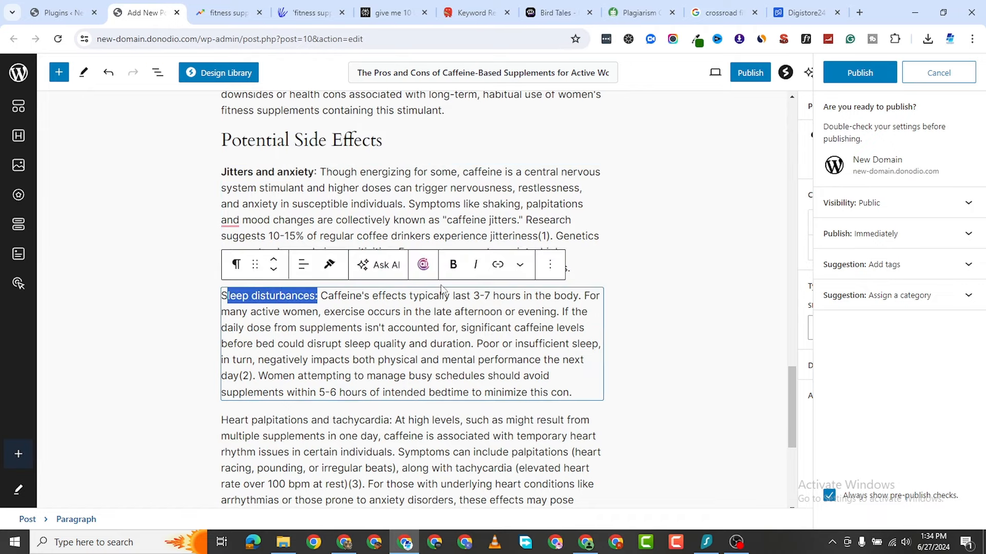
left_click(453, 268)
scroll(288, 418, "up", 2)
scroll(262, 169, "down", 5)
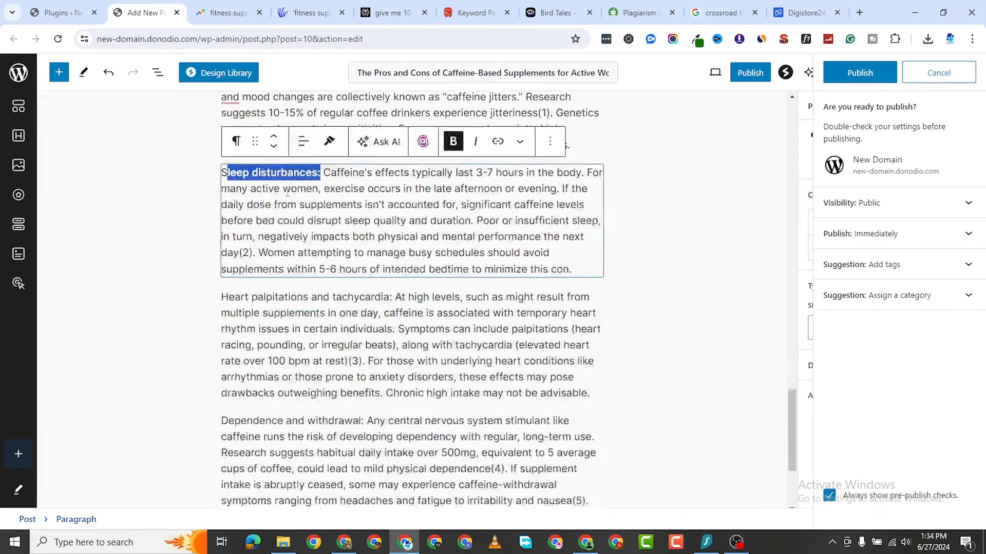
double_click(225, 171)
key("ctrl+b")
Make the lead-ins "Heart palpitations and tachycardia" and "Dependence and withdrawal" bold in their paragraphs
left_click(300, 300)
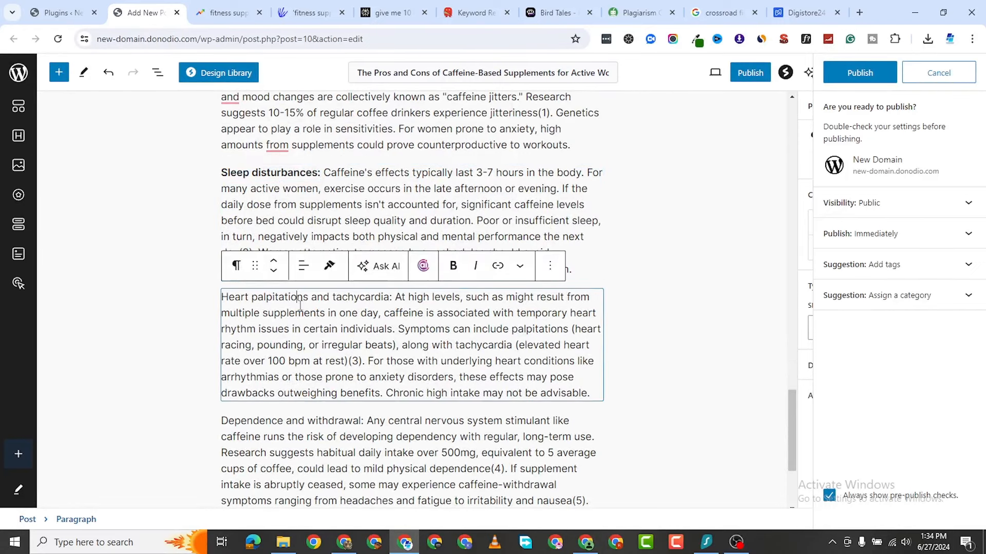
left_click_drag(391, 297, 212, 297)
left_click(452, 265)
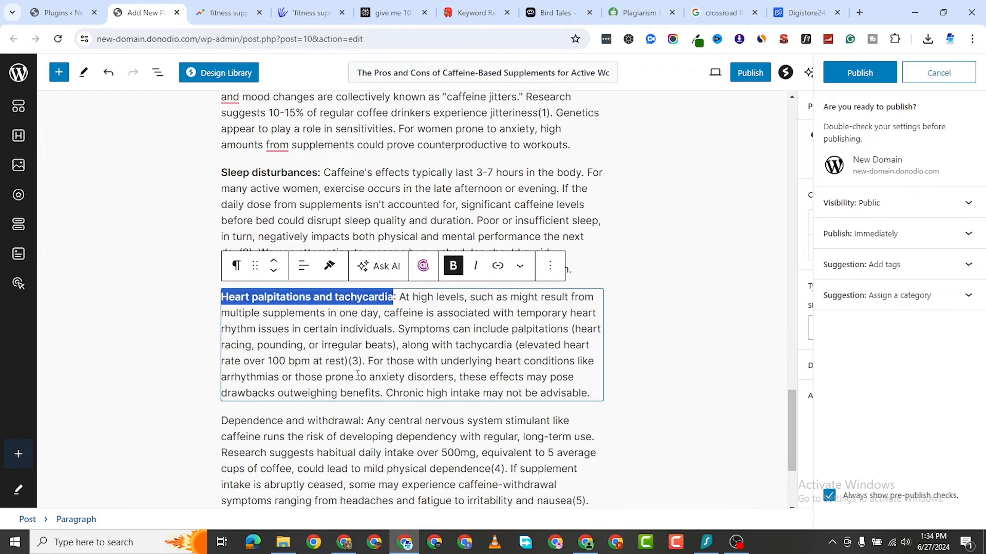
scroll(356, 409, "down", 1)
left_click_drag(361, 358, 221, 360)
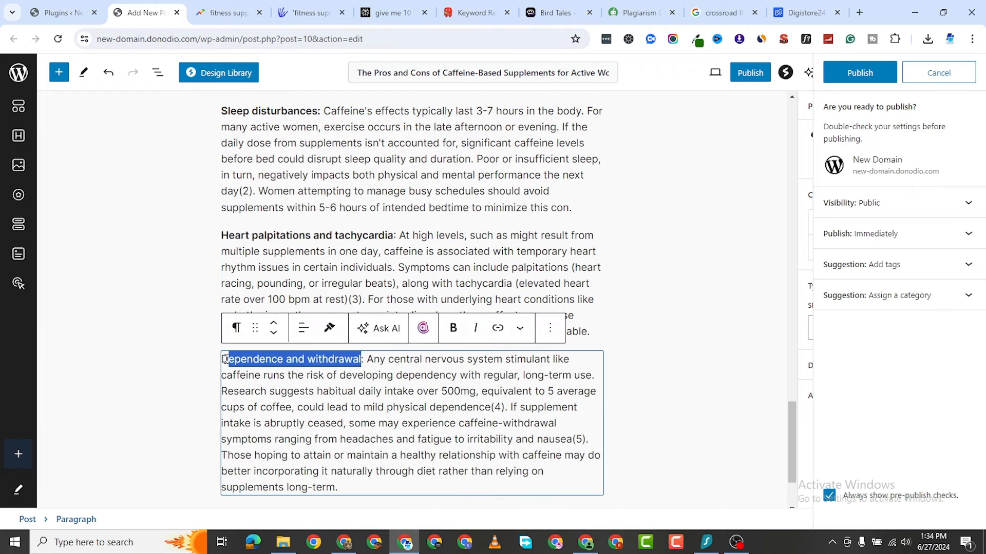
left_click(453, 328)
scroll(406, 429, "down", 2)
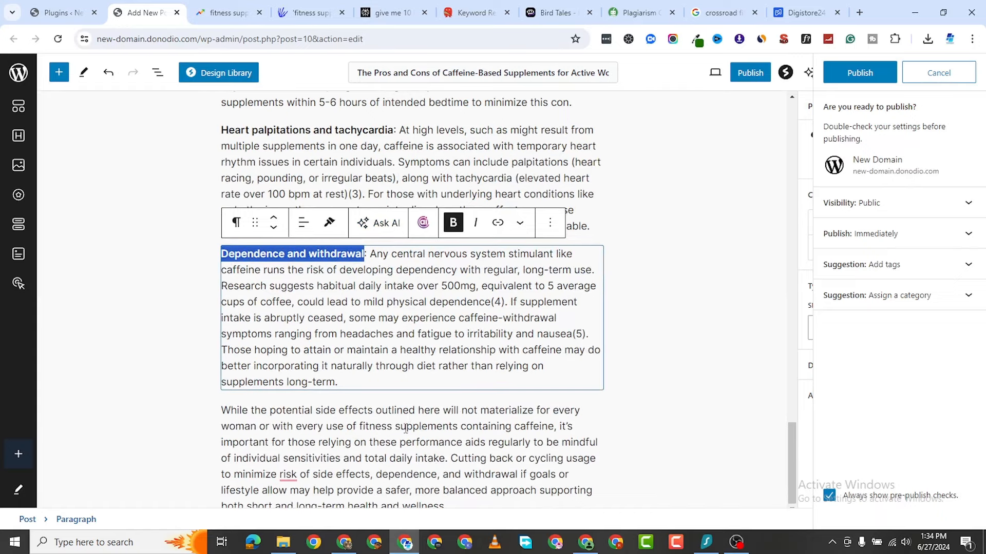
left_click(434, 336)
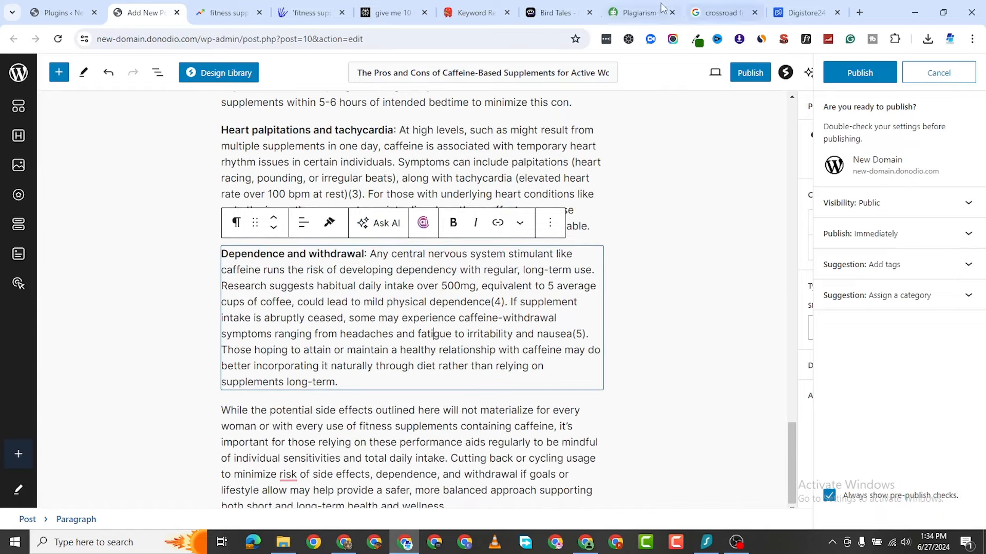
Switch to Poe and copy the "IV. Recommendations for Safe and Effective Use" outline from the Caffeine Supplements chat
left_click(556, 13)
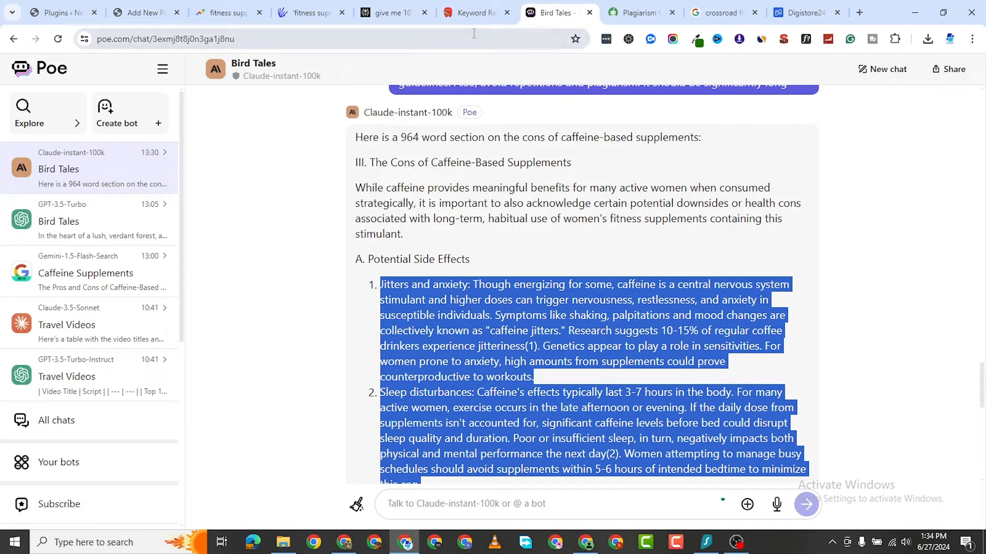
left_click(100, 264)
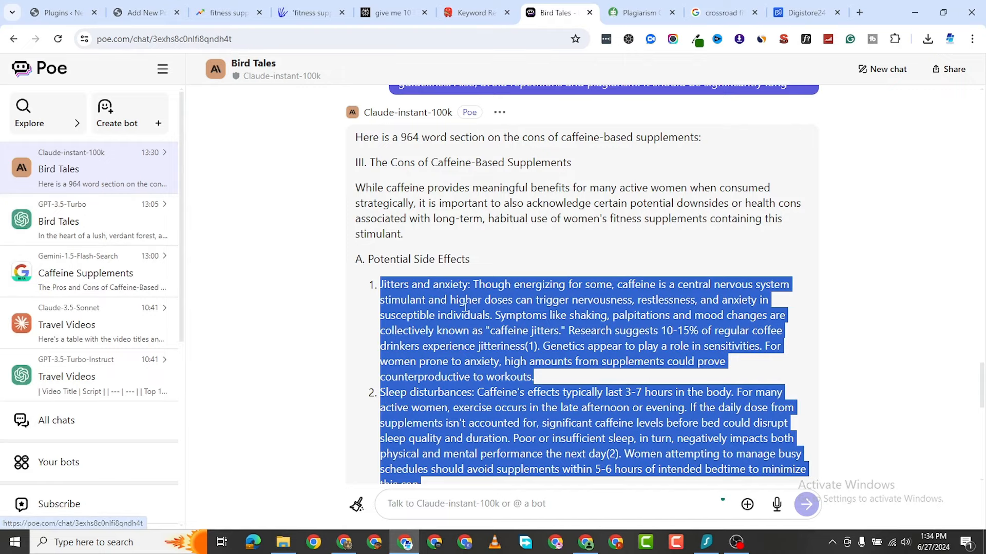
scroll(410, 351, "down", 6)
scroll(390, 287, "down", 1)
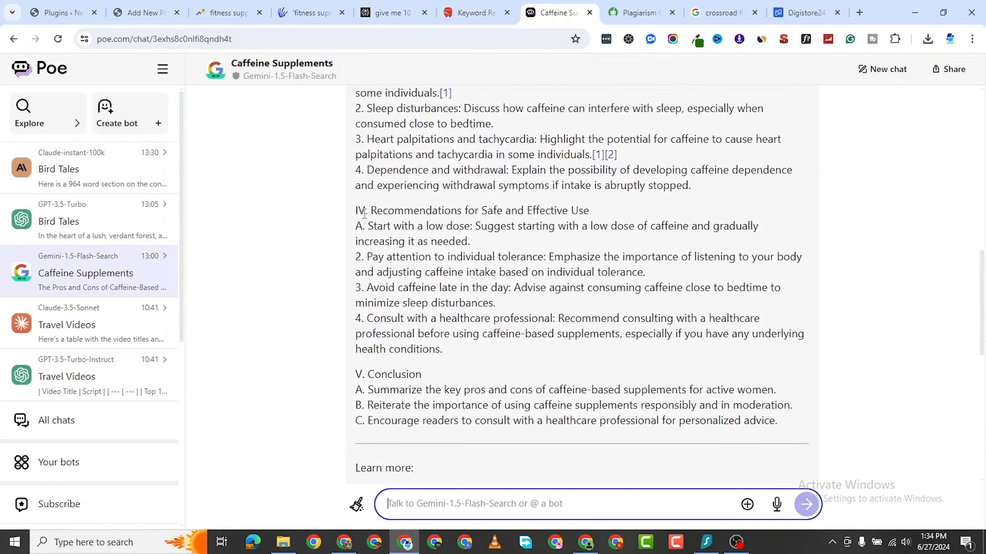
mouse_move(357, 213)
left_mouse_down()
mouse_move(414, 227)
mouse_move(572, 336)
mouse_move(580, 356)
left_mouse_up()
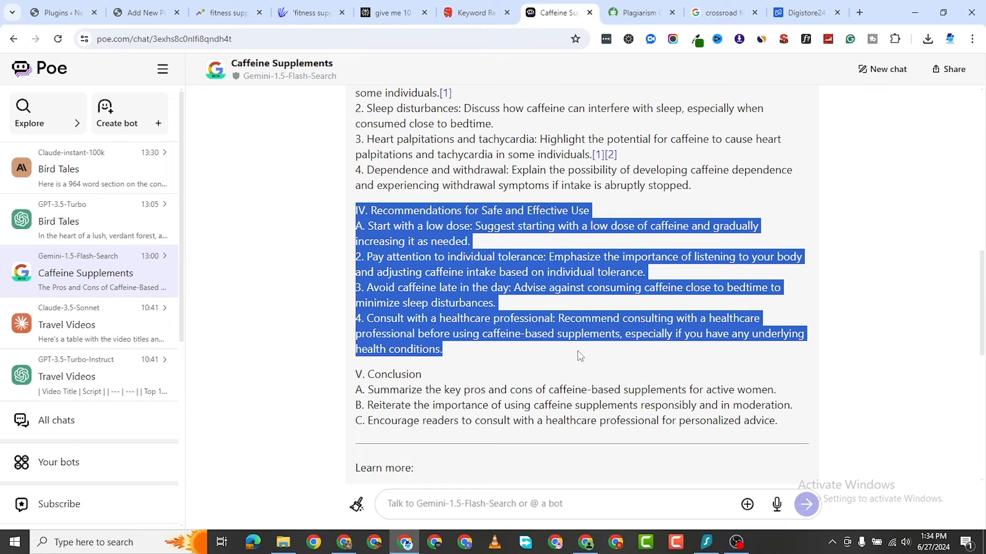
right_click(456, 210)
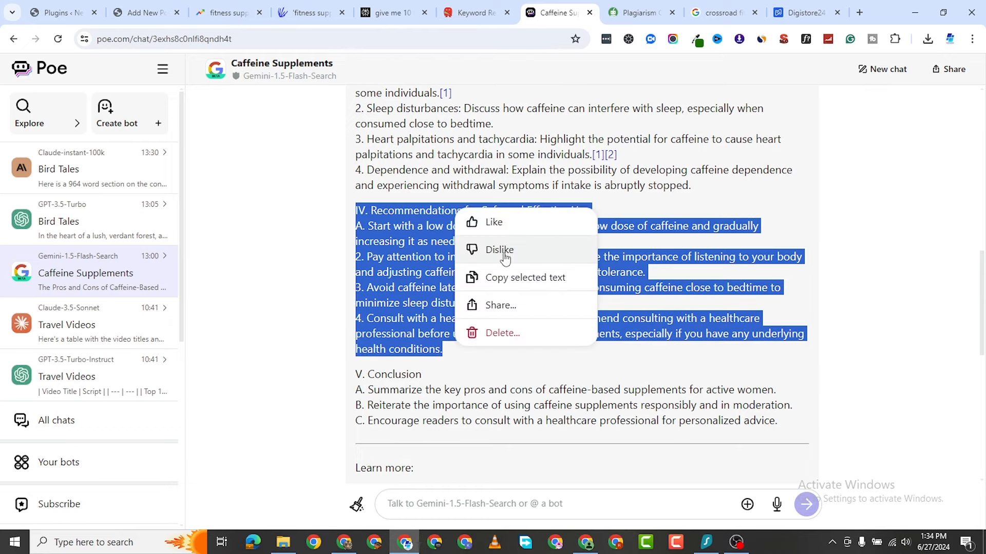
left_click(515, 280)
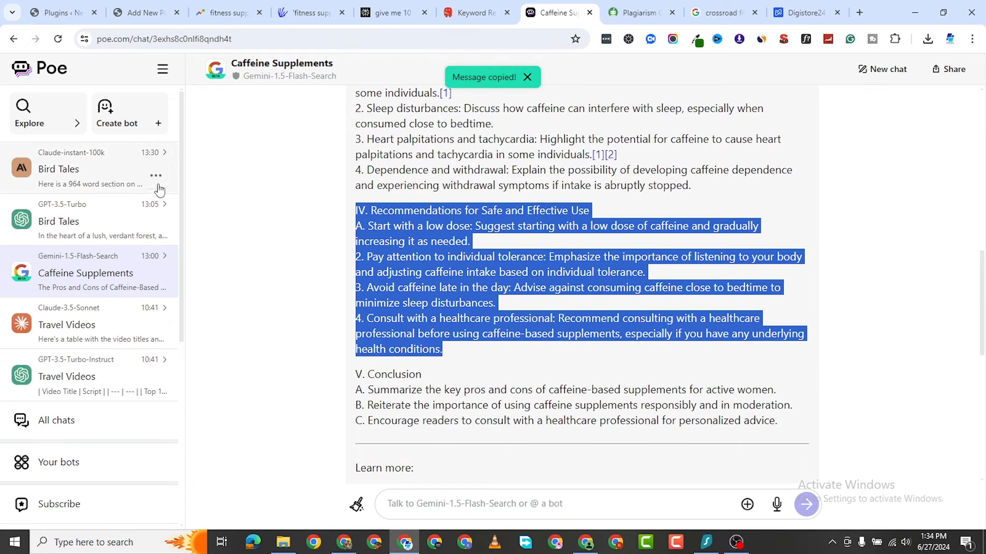
Paste the section IV outline in quotation marks into a new message in the Claude-instant-100k Bird Tales chat
left_click(88, 183)
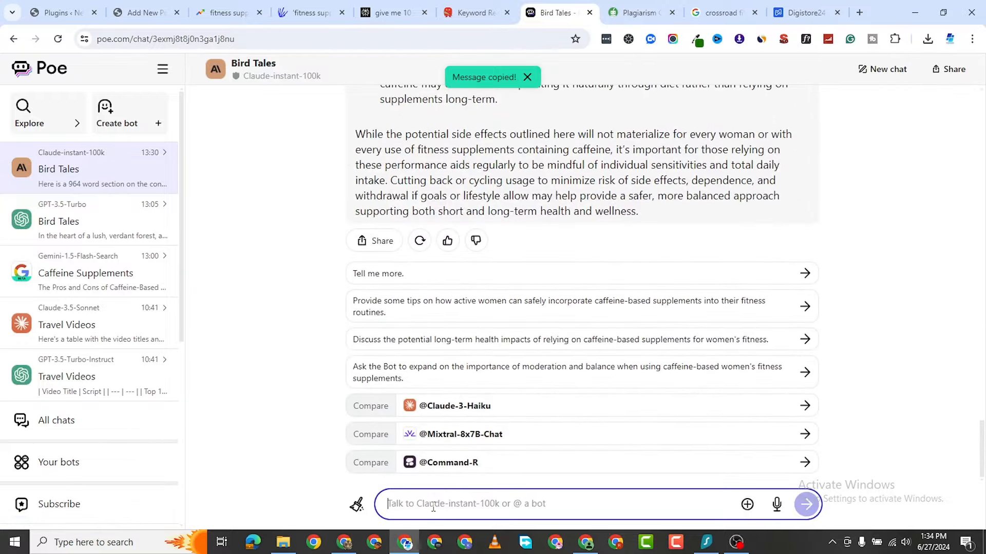
type("\"")
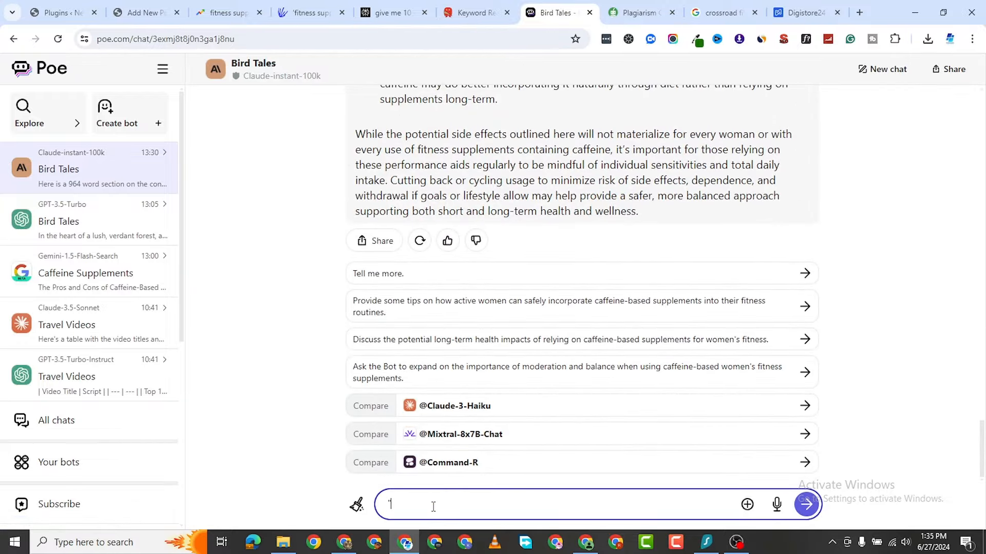
key("ctrl+v")
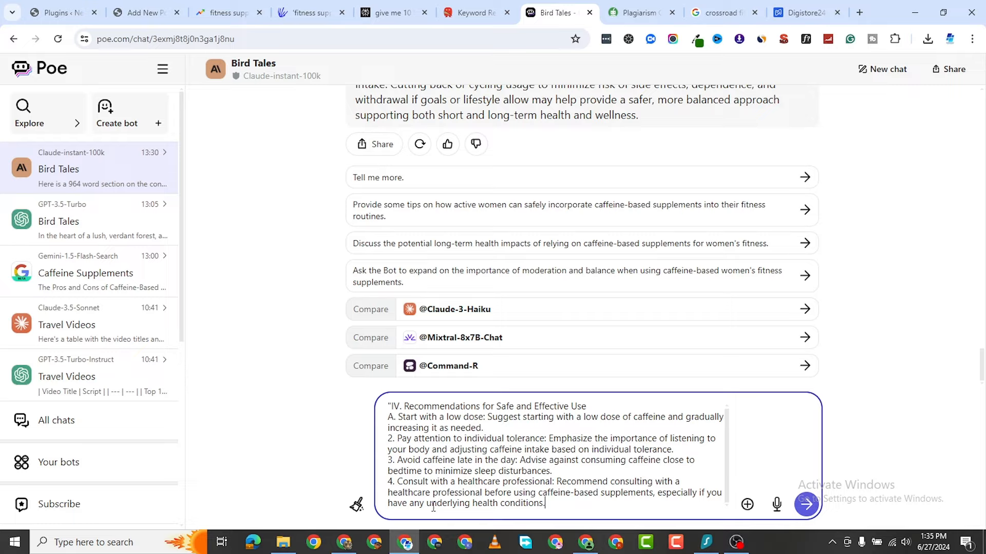
Copy the instructions starting "That is the outline for the" from the previous cons prompt and append them to the new message
scroll(439, 106, "up", 20)
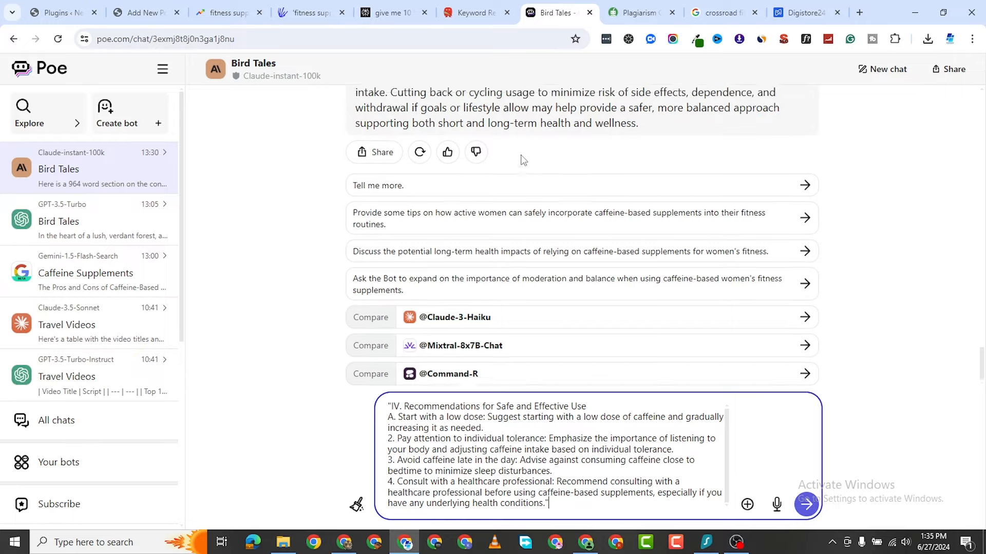
scroll(543, 249, "up", 3)
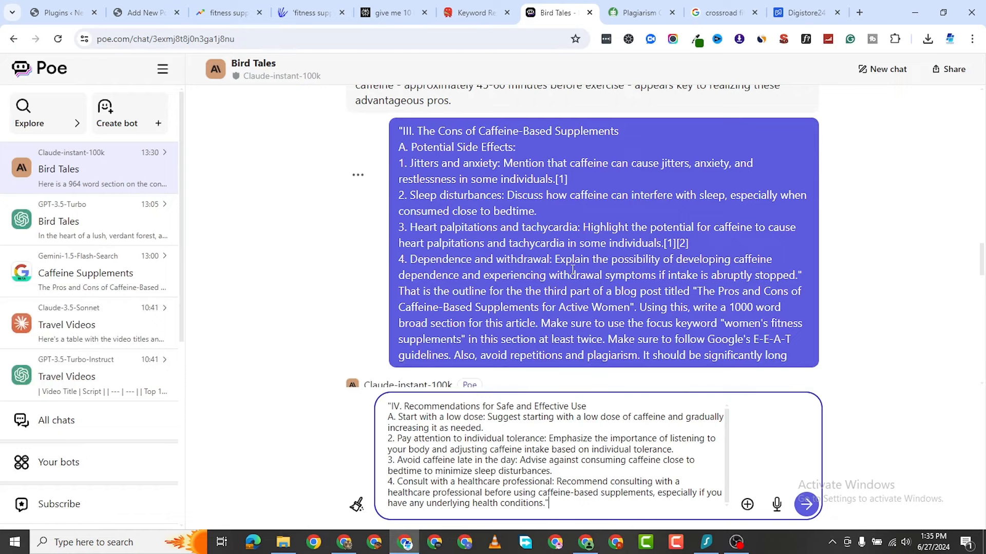
scroll(488, 284, "down", 1)
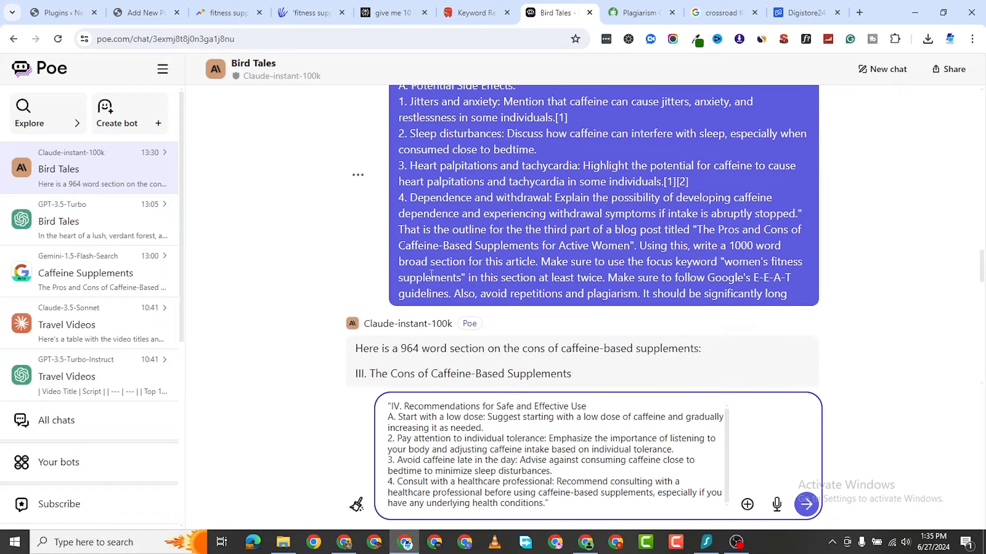
left_click_drag(402, 228, 788, 297)
right_click(733, 285)
left_click(775, 298)
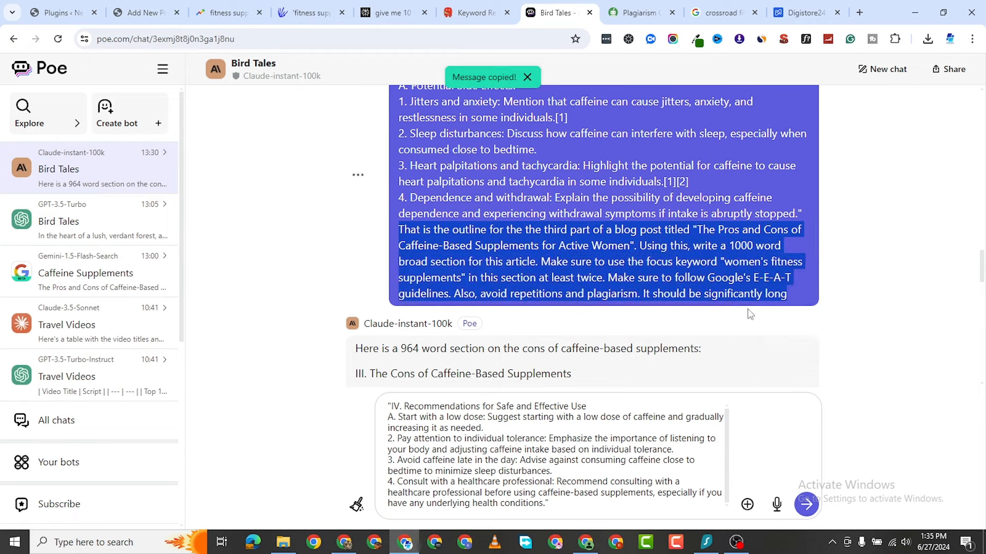
scroll(688, 401, "down", 5)
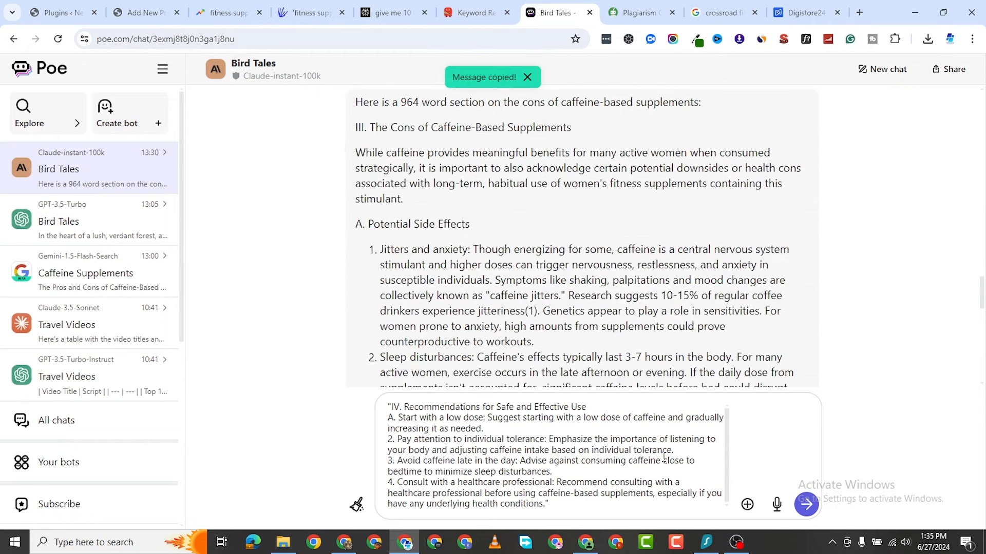
left_click(602, 509)
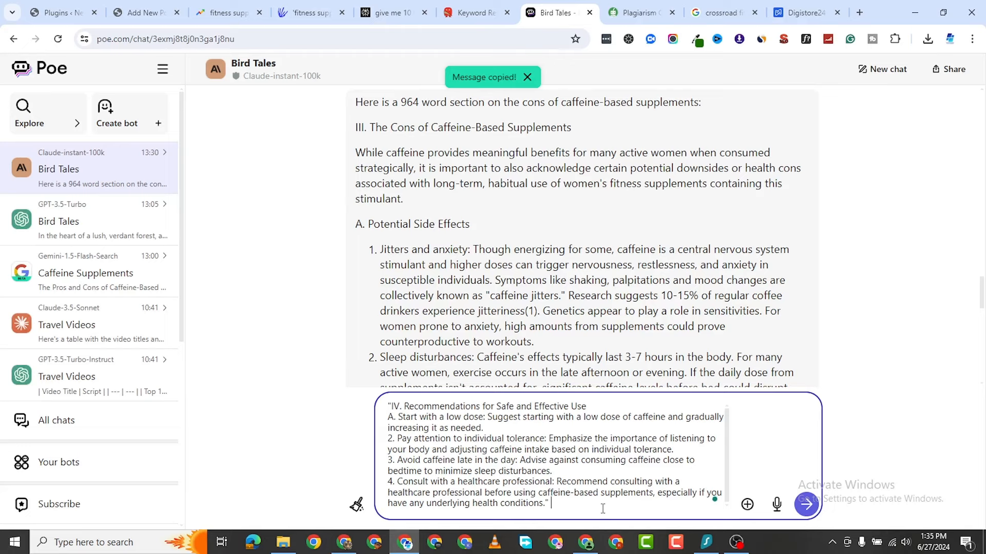
key("ctrl+v")
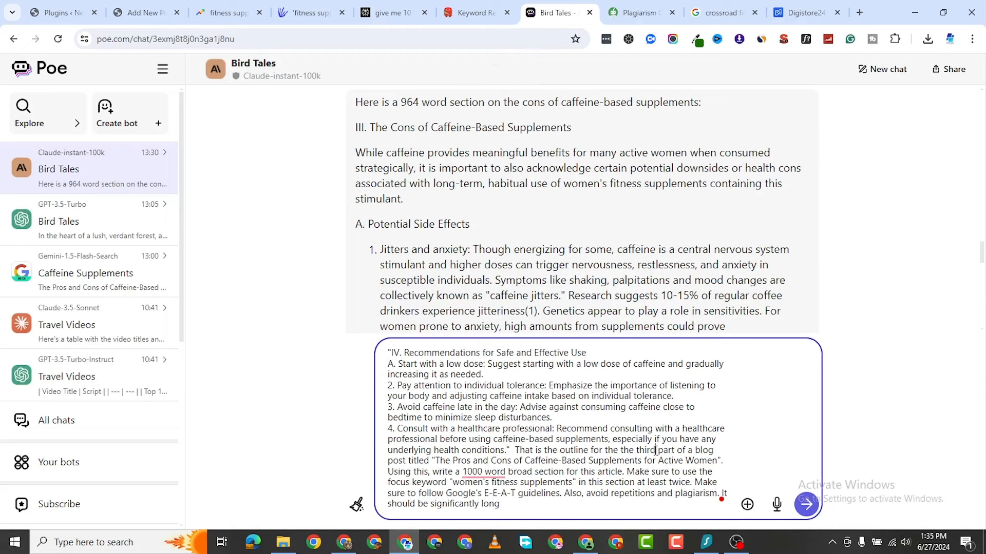
Change "third part" to "fourth part" in the pasted instructions and send the prompt
key("BackSpace")
key("BackSpace")
key("BackSpace")
key("BackSpace")
key("BackSpace")
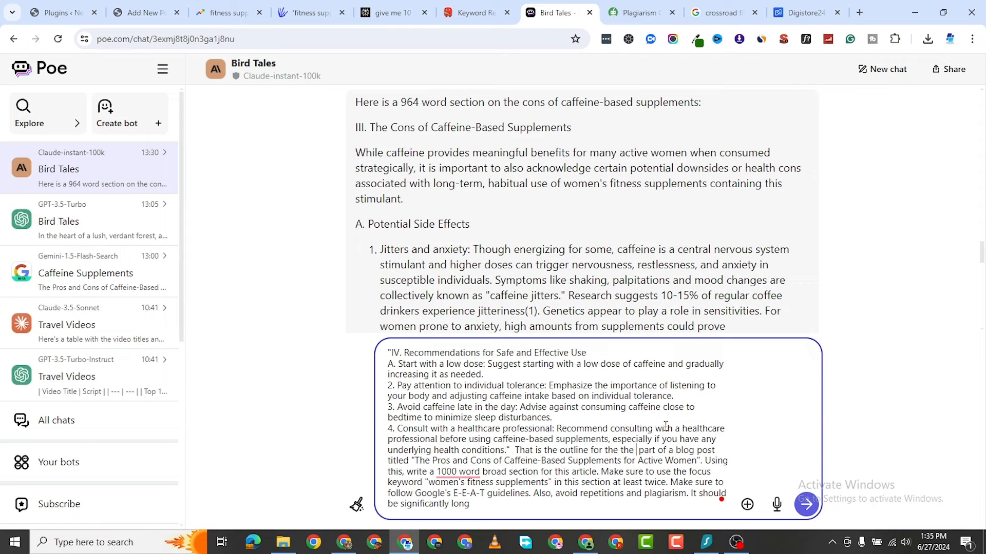
type("fourth")
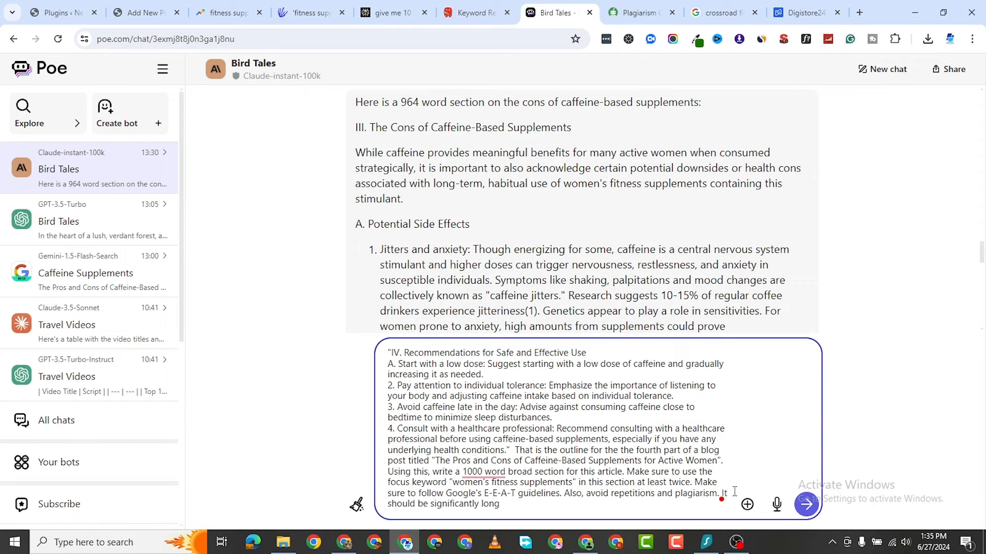
left_click(803, 504)
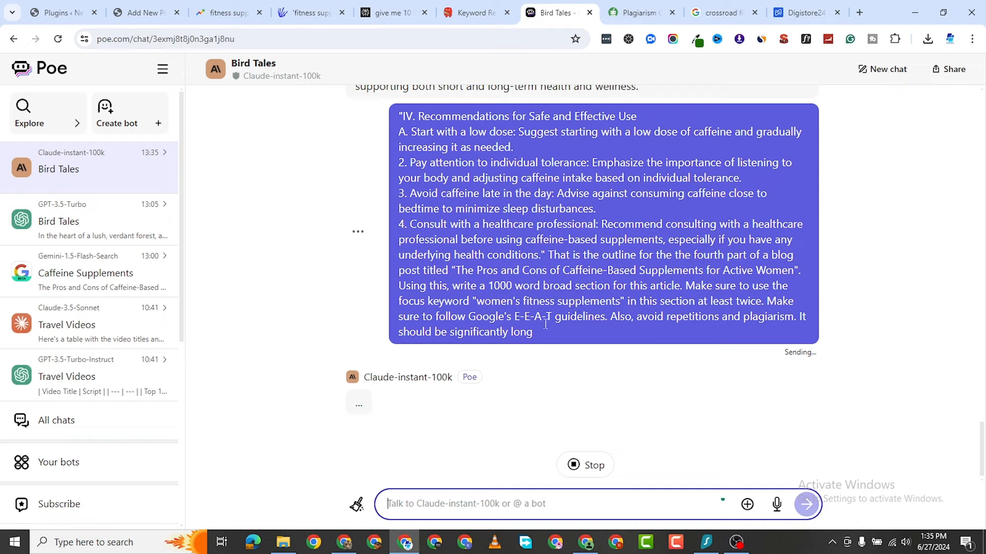
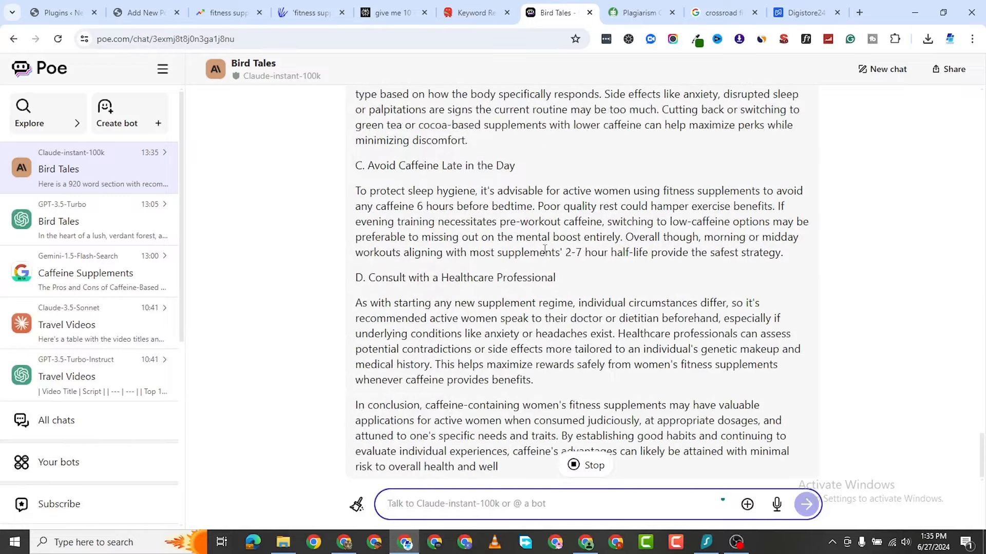
Copy the title "Recommendations for Safe and Effective Use" from the generated response, without the numeral IV
scroll(504, 275, "up", 12)
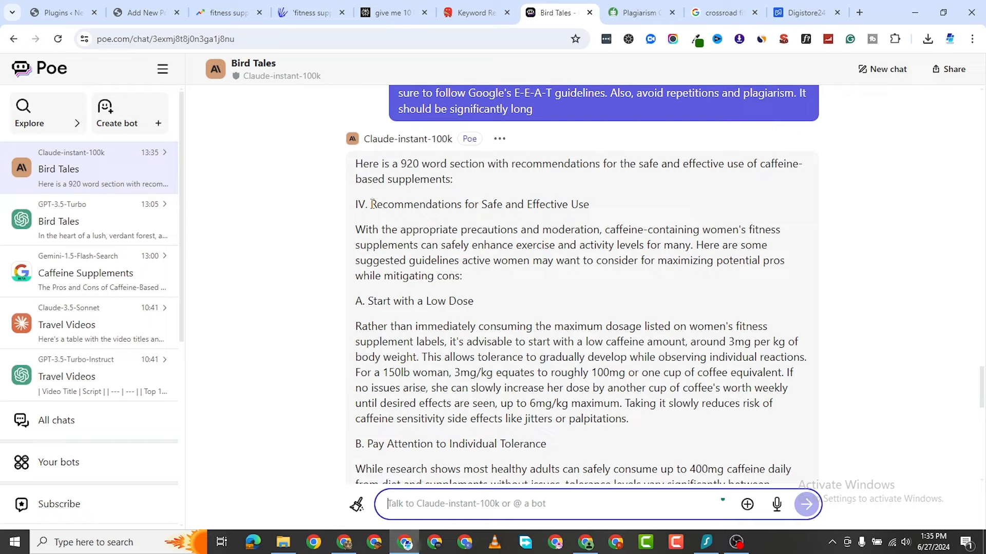
left_click_drag(371, 203, 626, 212)
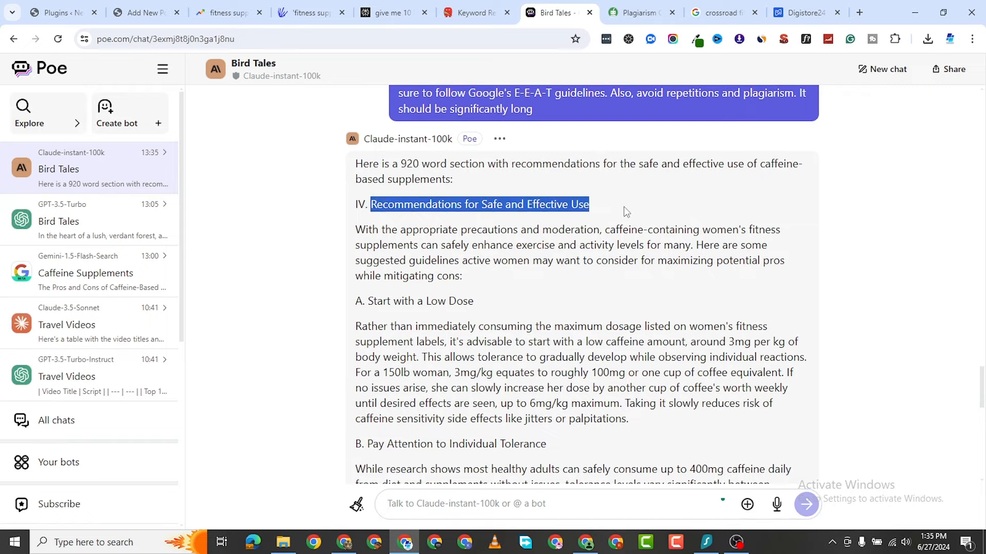
right_click(524, 201)
left_click(598, 268)
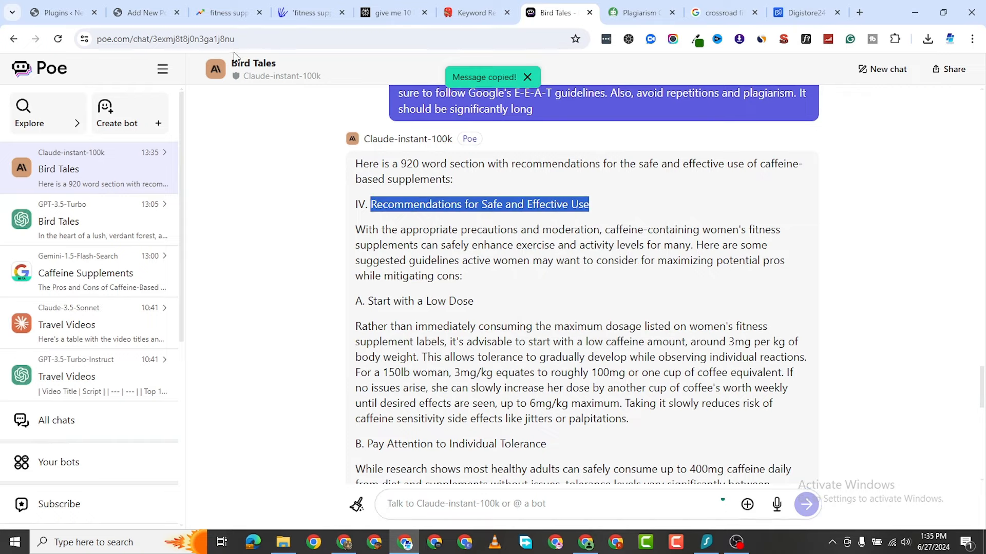
Switch to the WordPress post and add an H2 heading "Recommendations for Safe and Effective Use" after the last paragraph
left_click(146, 13)
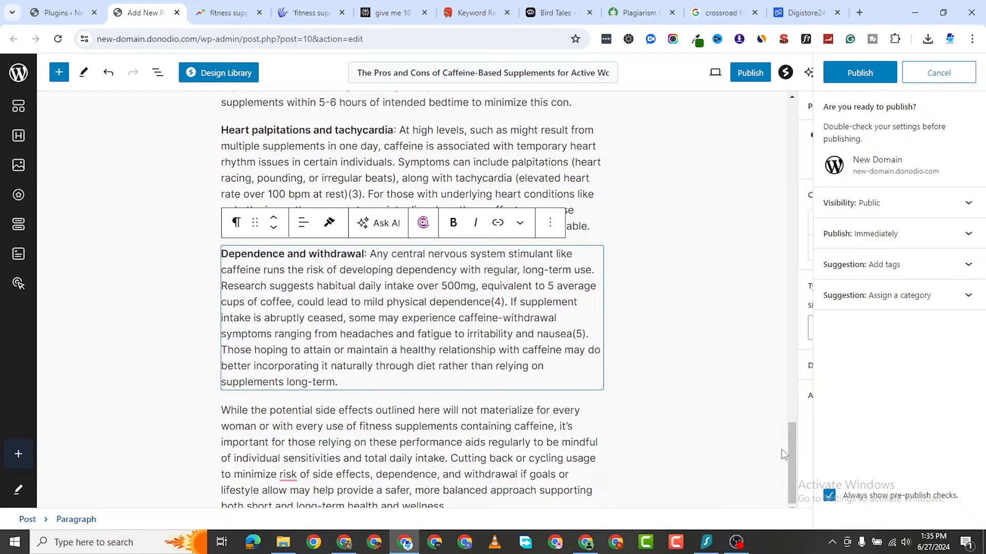
left_click(695, 484)
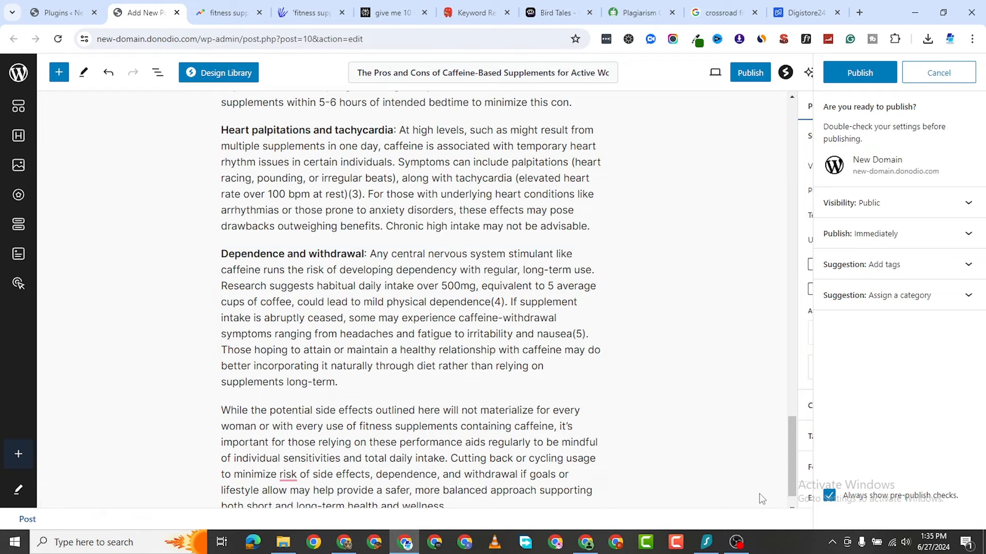
scroll(668, 492, "down", 1)
left_click(596, 495)
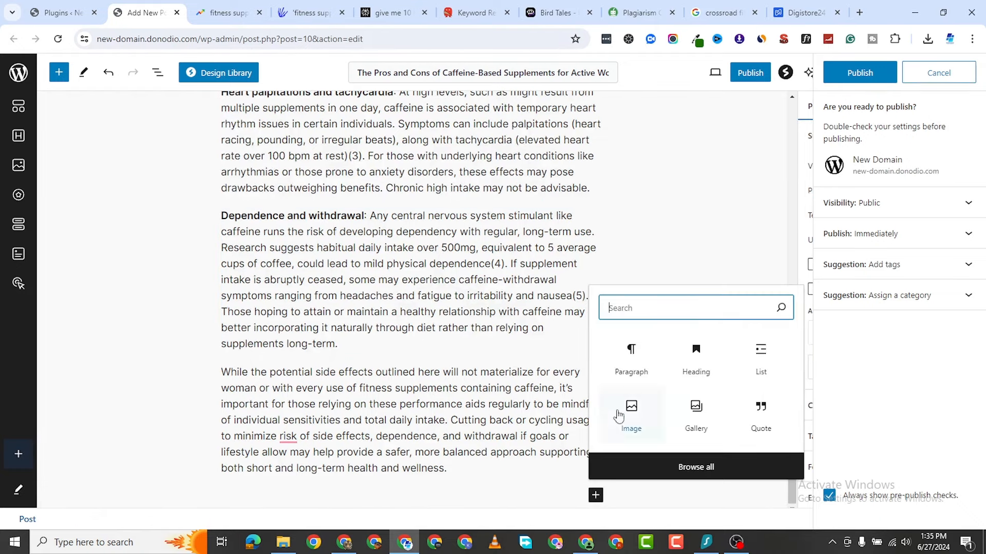
left_click(689, 353)
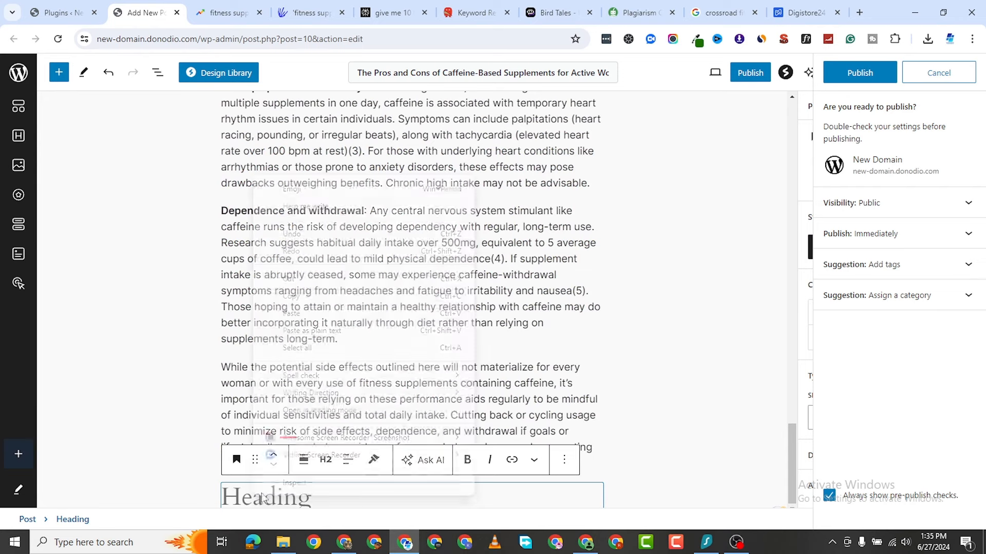
right_click(257, 495)
left_click(241, 309)
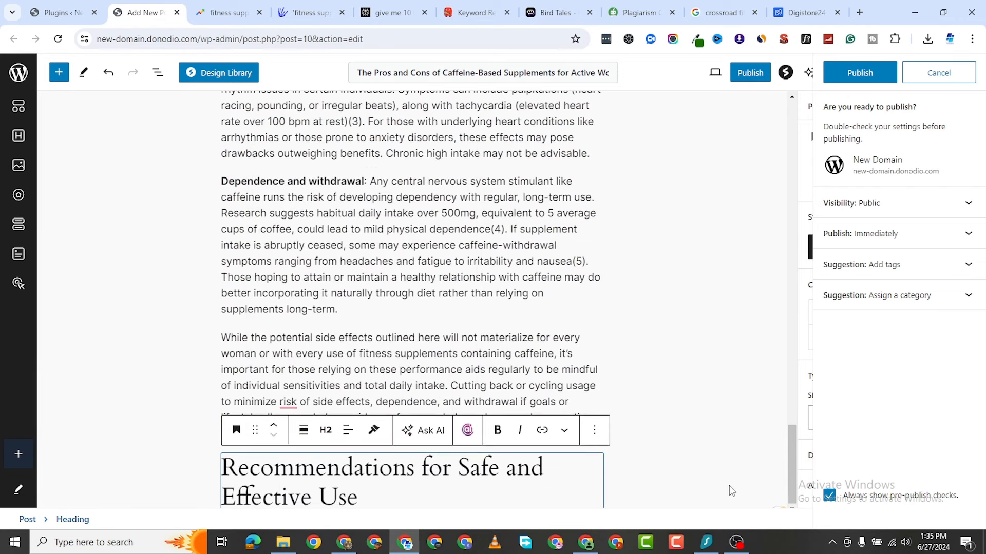
Add an empty paragraph block below the "Recommendations for Safe and Effective Use" heading
left_click(650, 502)
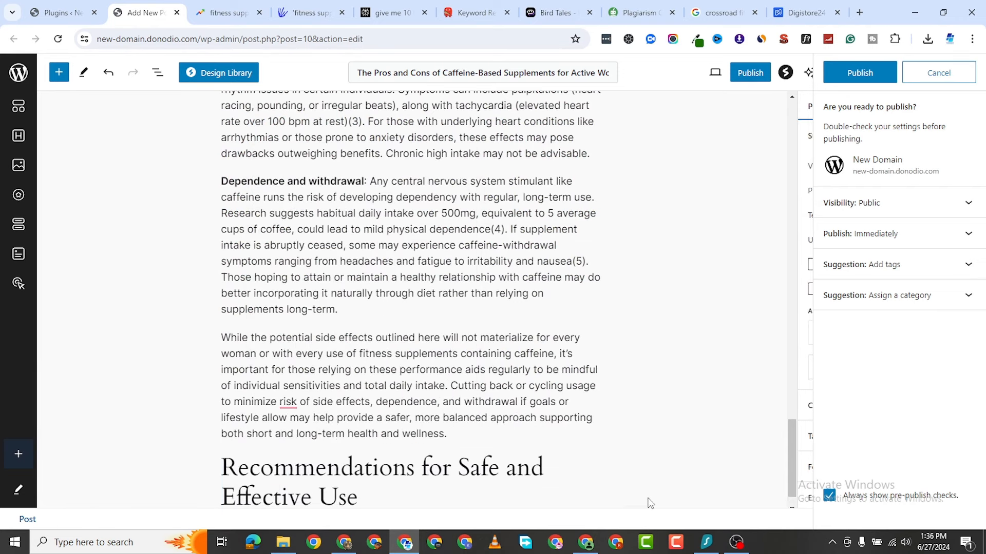
scroll(601, 498, "down", 1)
left_click(595, 496)
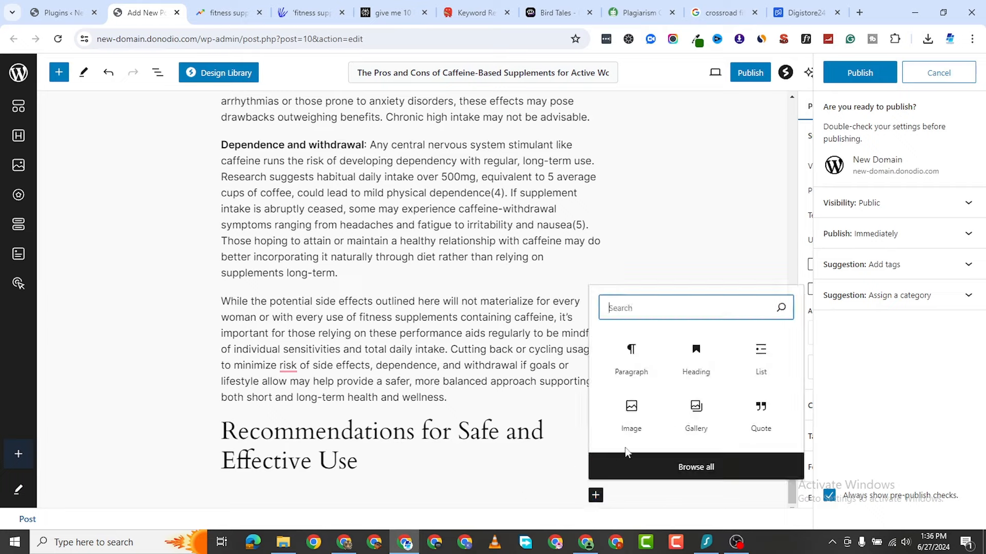
left_click(631, 365)
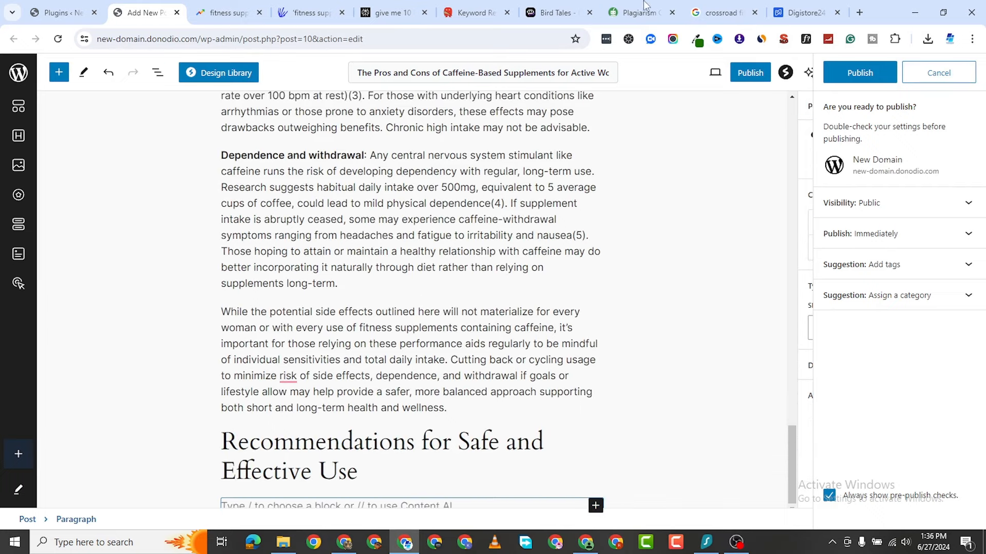
Switch to Poe and copy the introductory paragraph starting "With the appropriate precautions and moderation" from the response
left_click(536, 9)
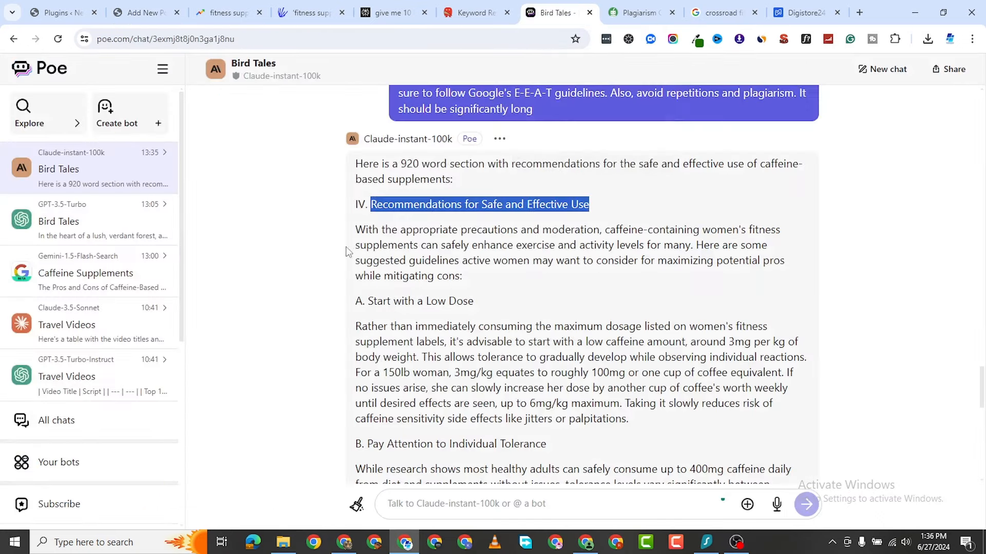
left_click_drag(356, 228, 496, 275)
right_click(453, 241)
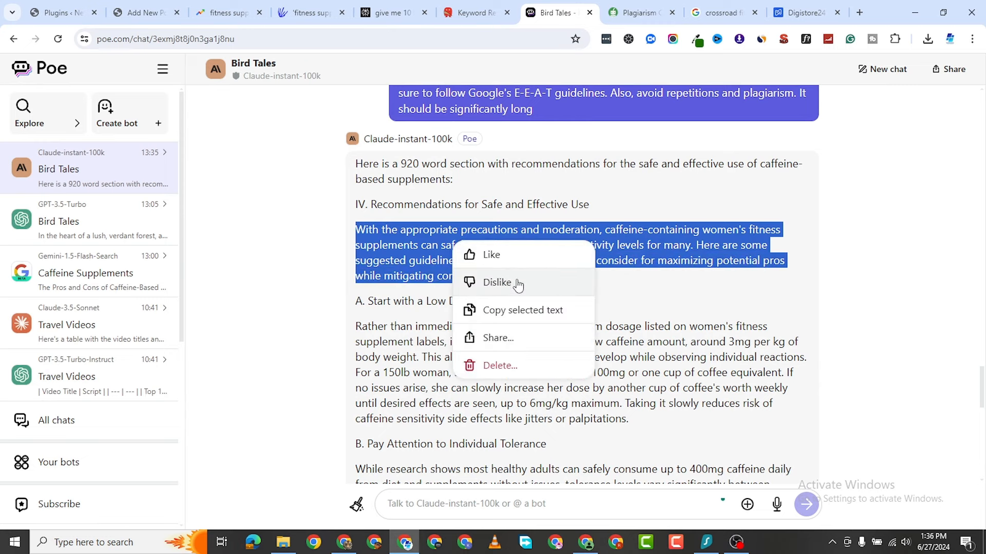
Copy the reply text from "With the appropriate precautions" through section D and paste it under the WordPress post's "Recommendations for Safe and Effective Use" heading
left_click(666, 285)
left_click(380, 234)
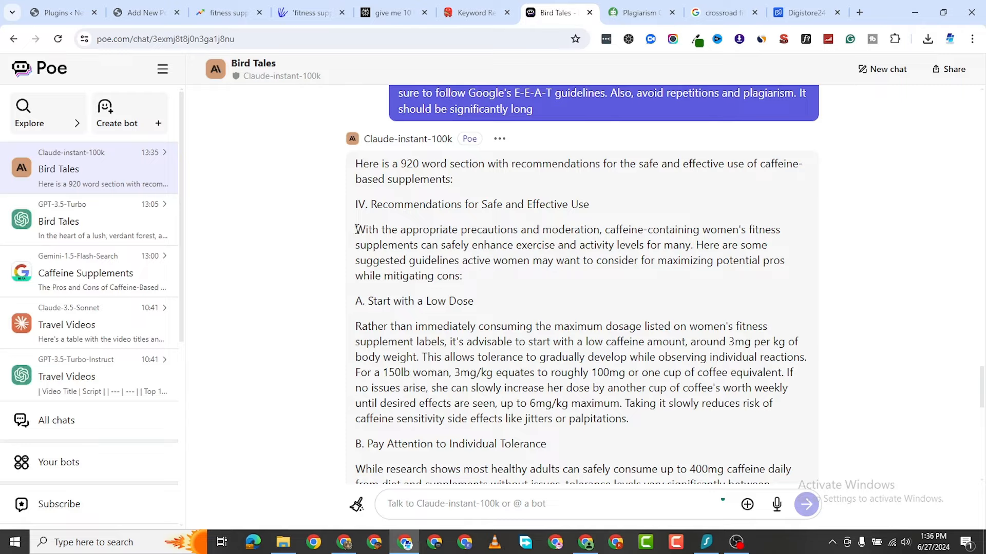
left_click_drag(356, 229, 561, 231)
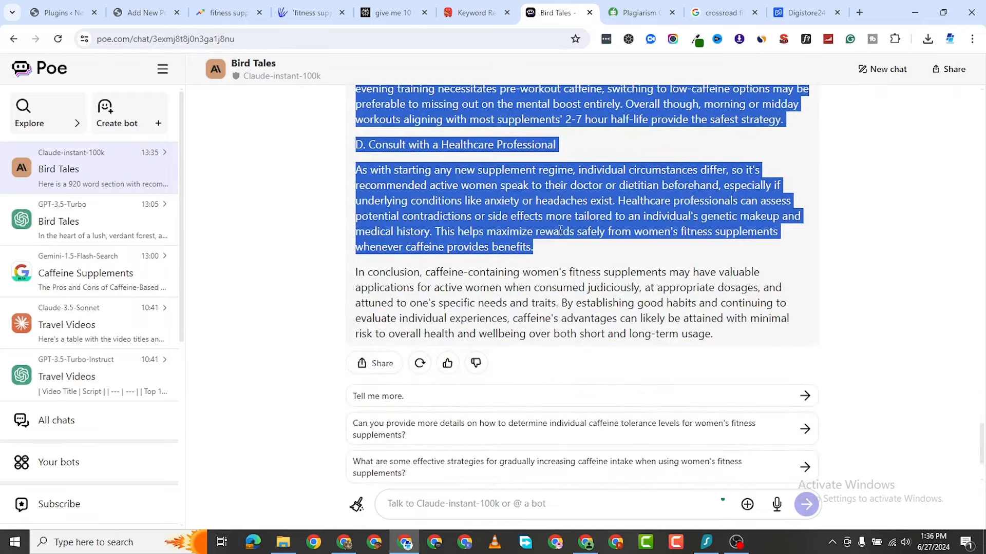
right_click(561, 231)
left_click(608, 293)
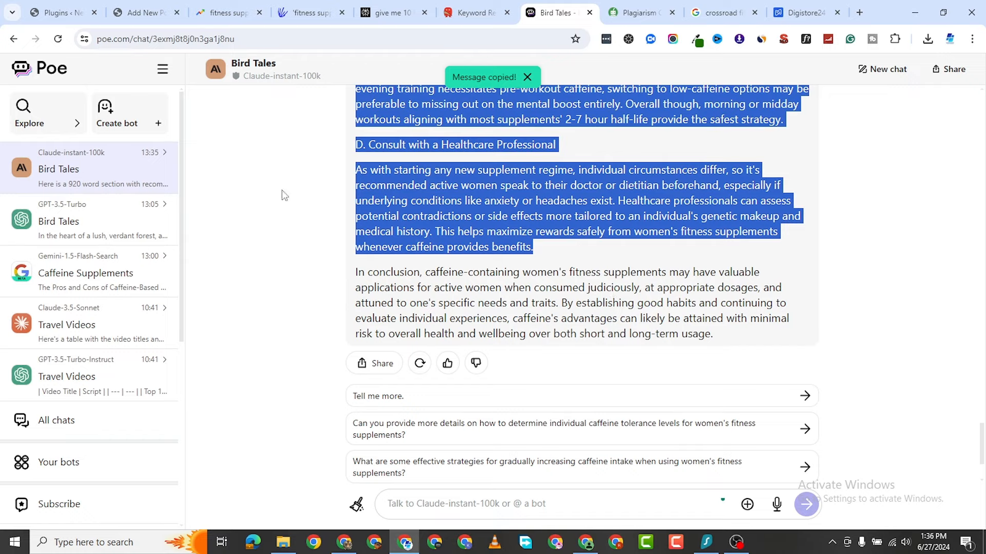
left_click(144, 12)
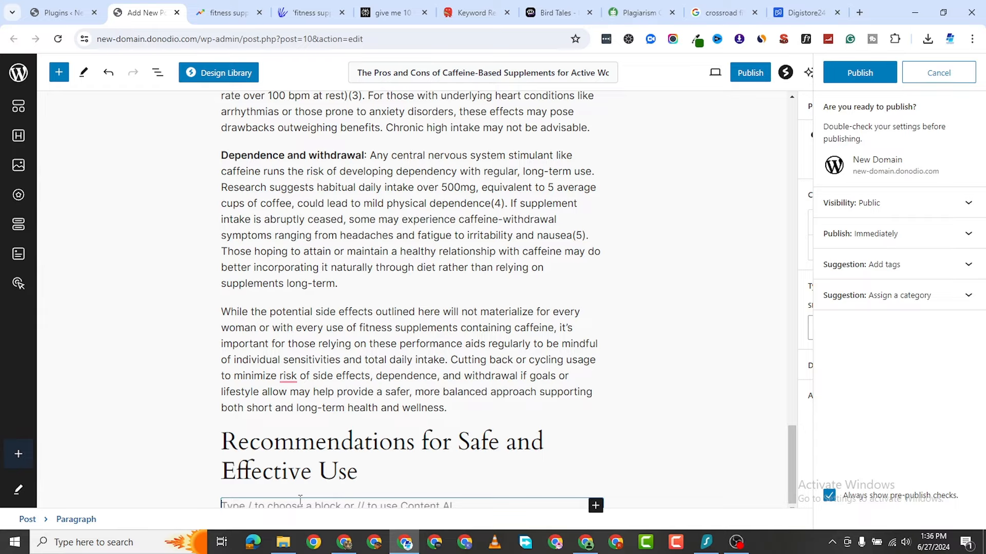
key("ctrl+v")
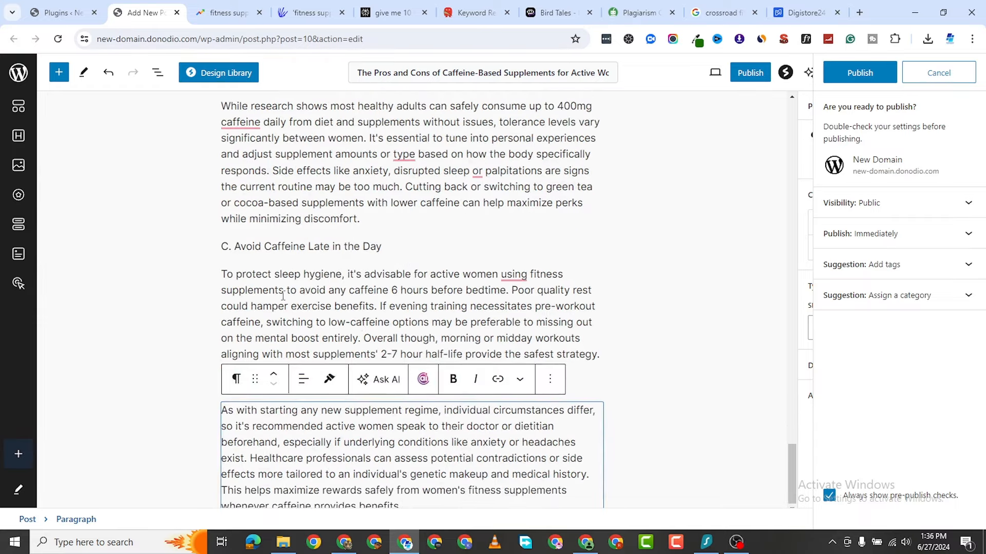
Copy the "A. Start with a Low Dose" line and insert it as a Heading 3 block directly above that paragraph
scroll(319, 283, "up", 7)
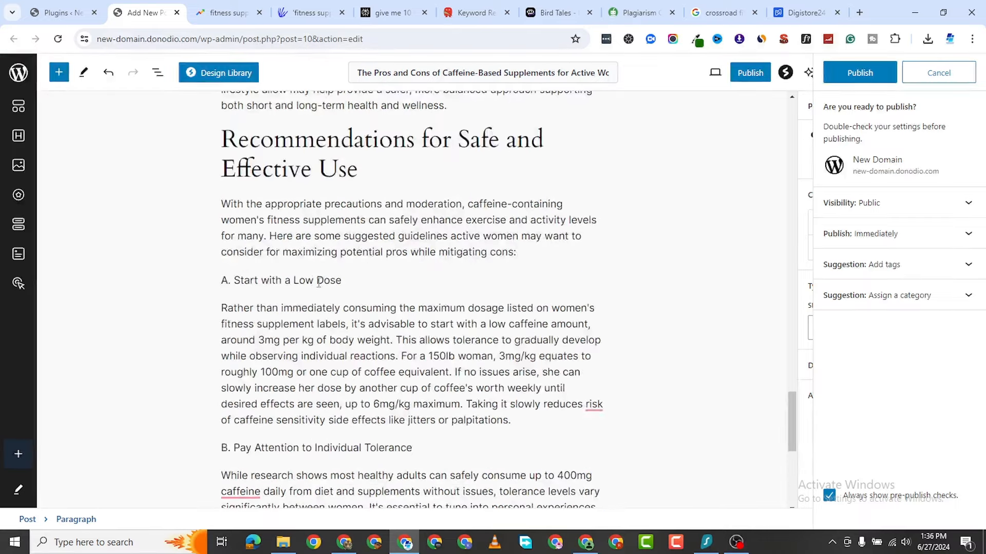
left_click(319, 281)
triple_click(319, 280)
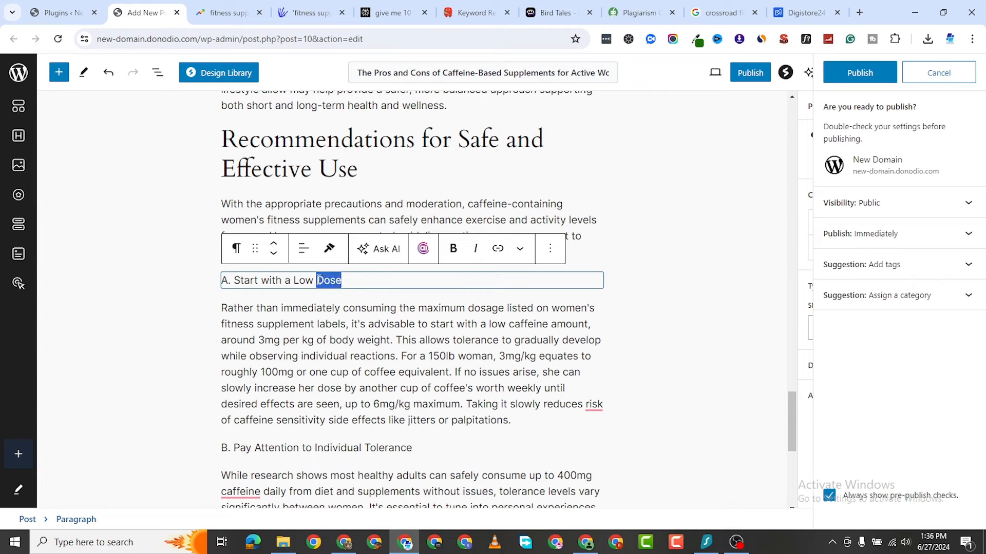
right_click(318, 280)
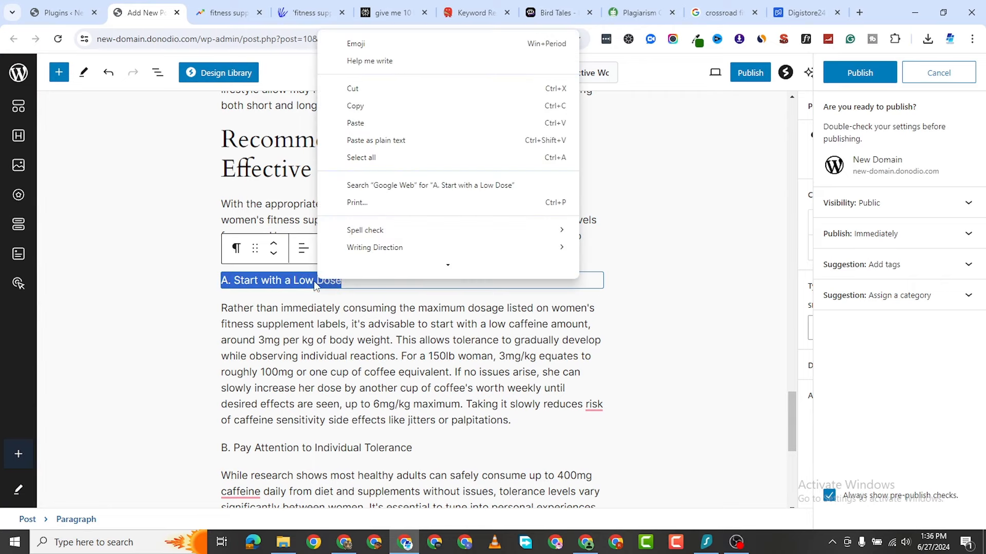
left_click(372, 105)
left_click(351, 284)
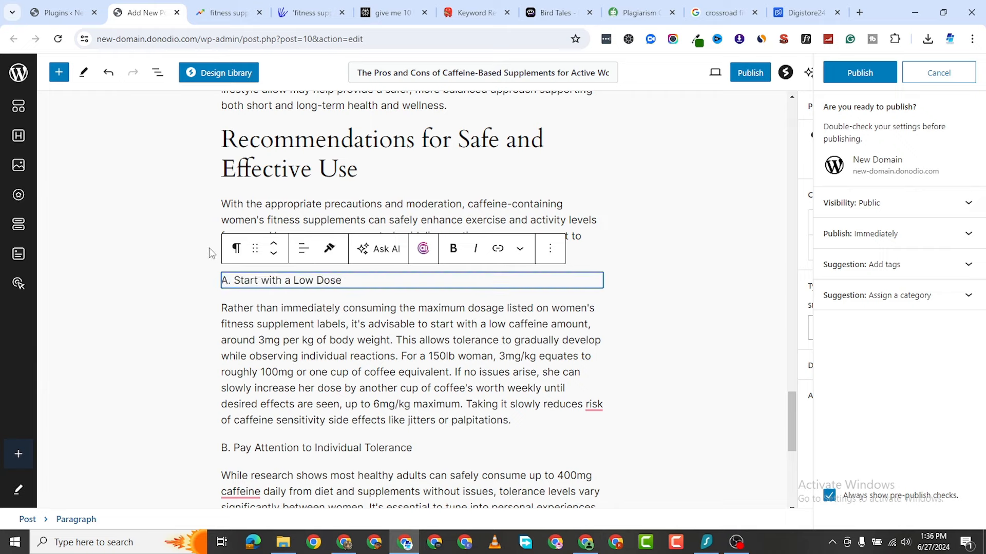
left_click(295, 261)
left_click(412, 266)
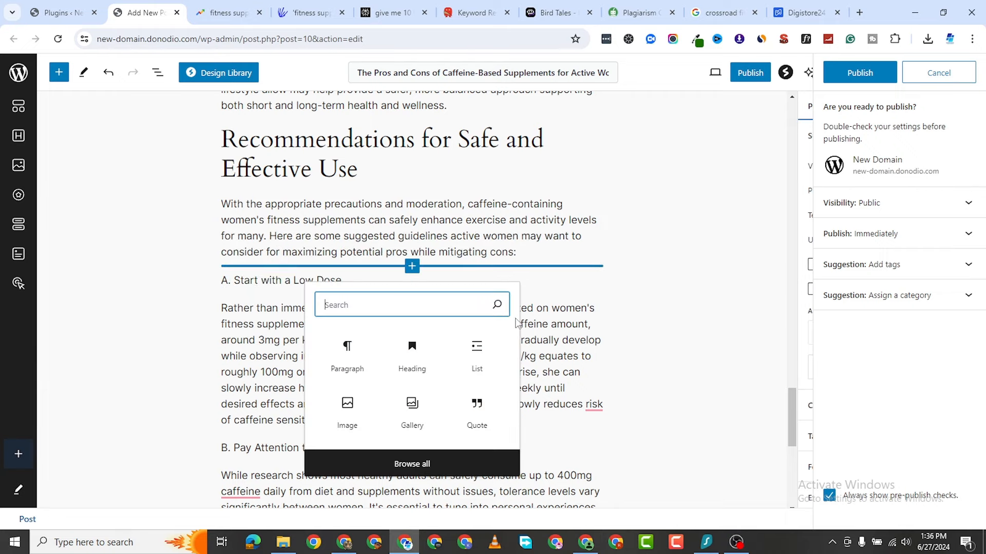
left_click(397, 351)
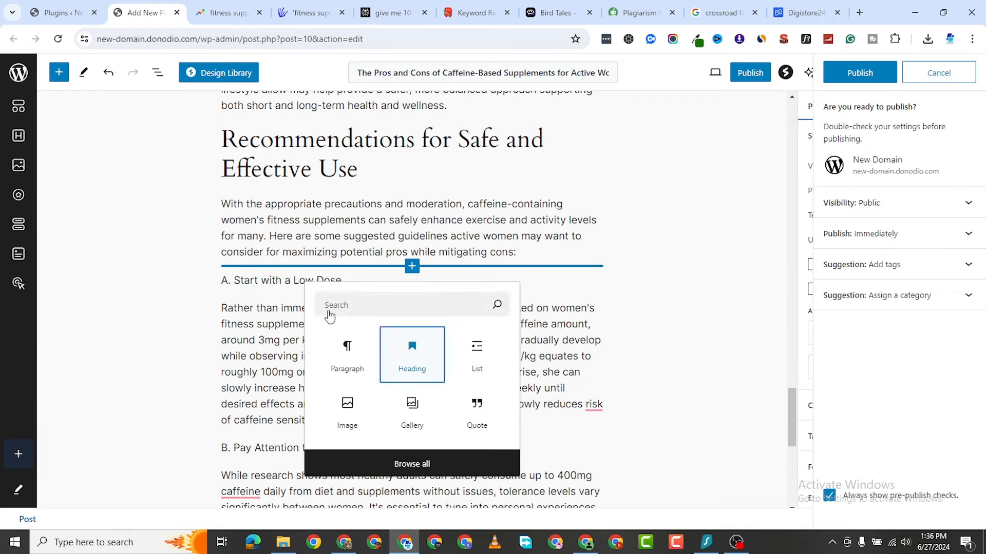
left_click(331, 251)
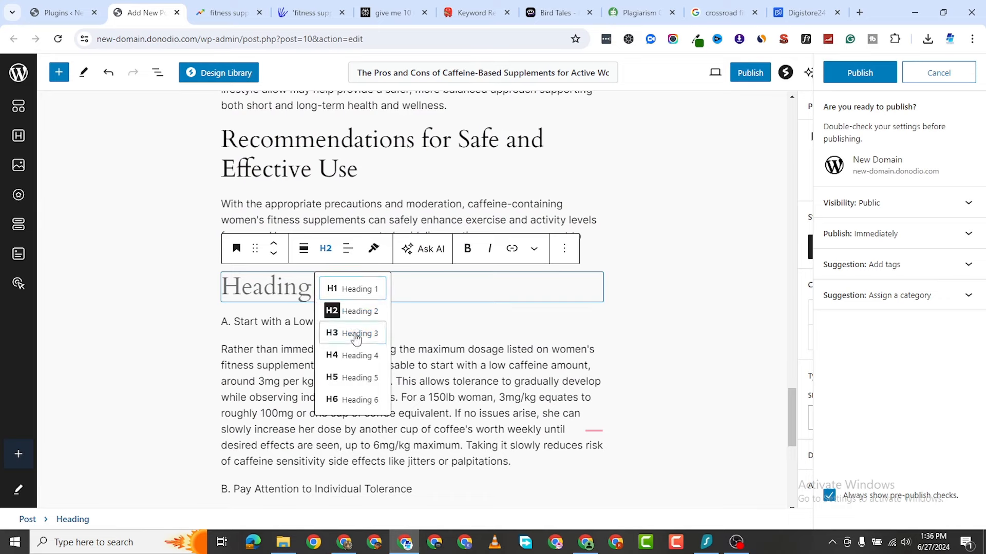
left_click(336, 333)
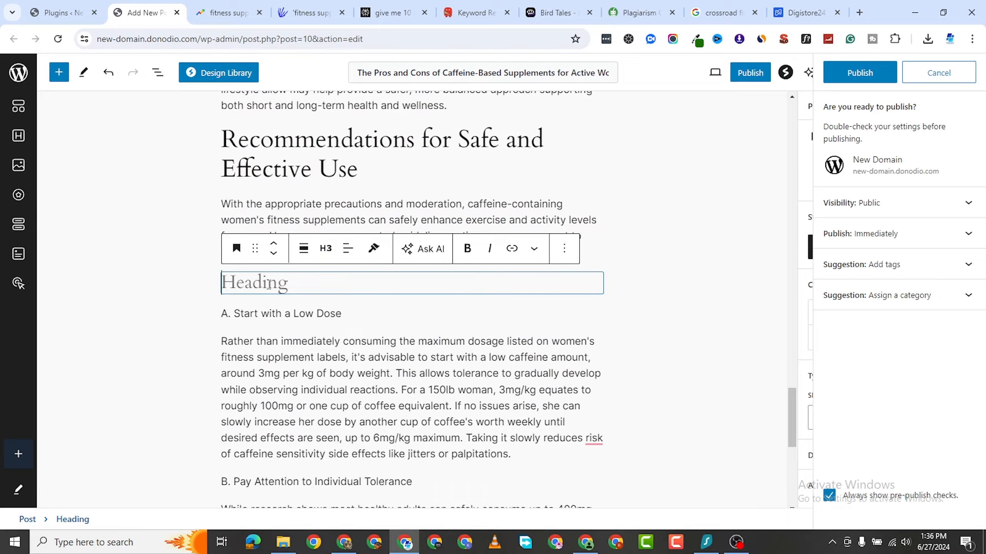
key("ctrl+v")
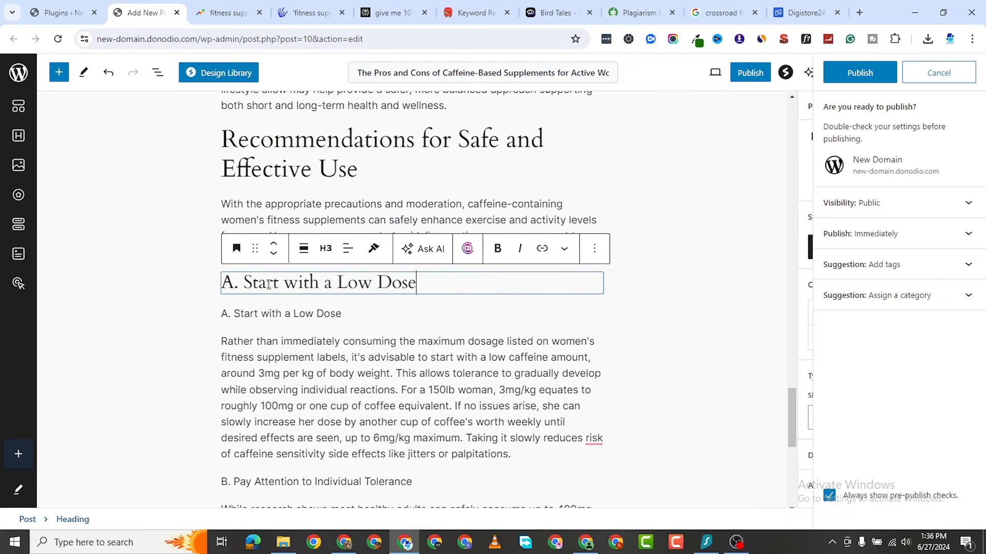
Delete the duplicate plain paragraph "A. Start with a Low Dose" below the new heading
left_click(380, 313)
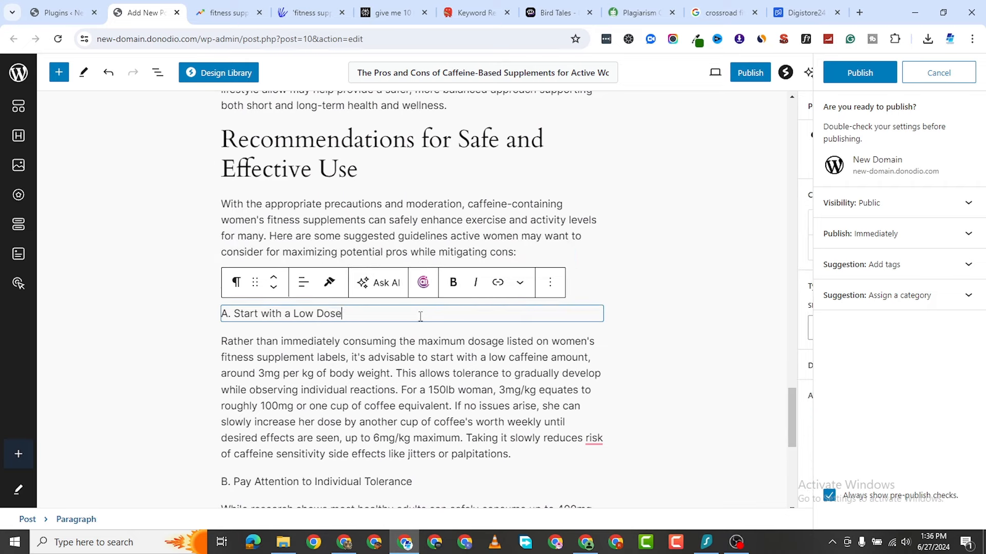
left_click(549, 281)
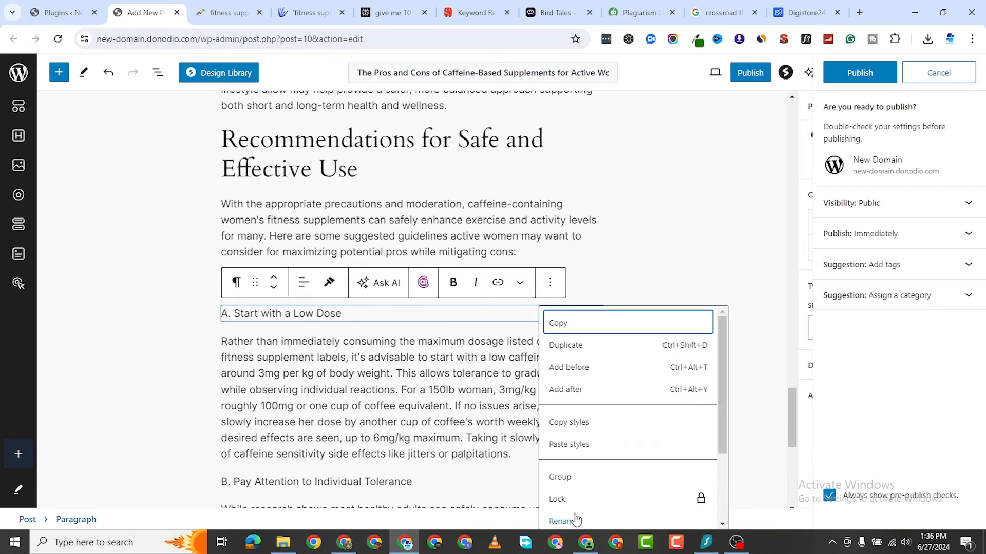
scroll(580, 511, "down", 2)
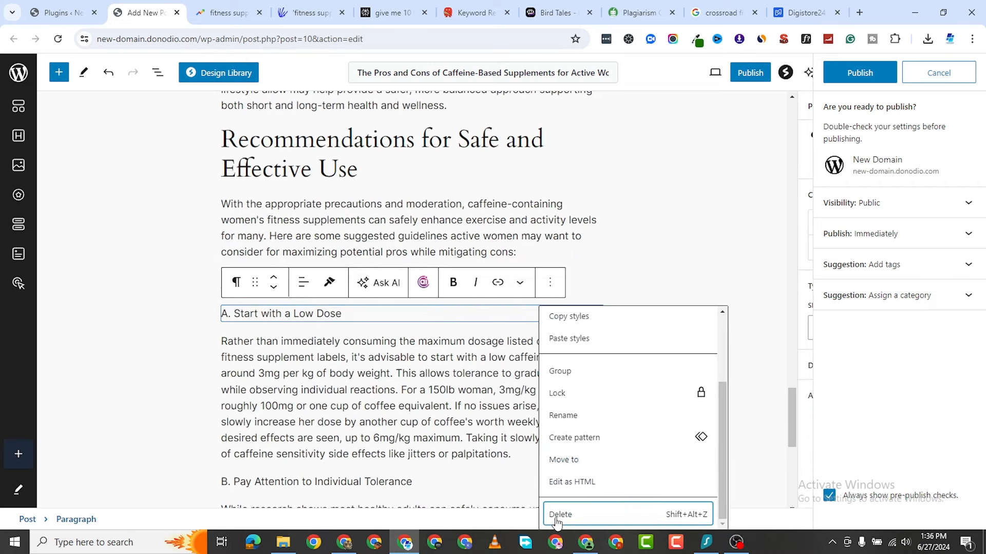
left_click(561, 522)
Copy the "B. Pay Attention to Individual Tolerance" line and insert it as a Heading 3 block directly above that paragraph
scroll(321, 456, "down", 2)
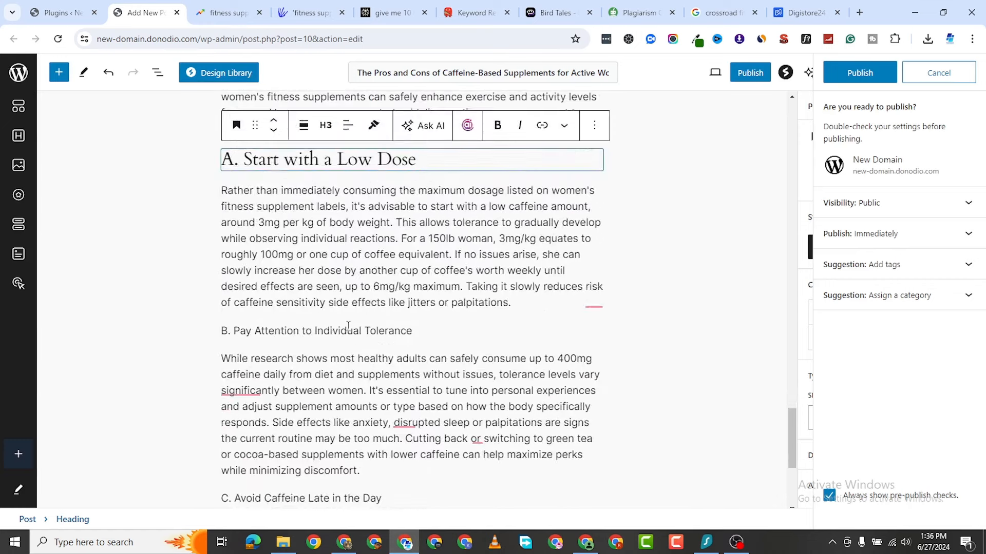
triple_click(348, 330)
right_click(348, 327)
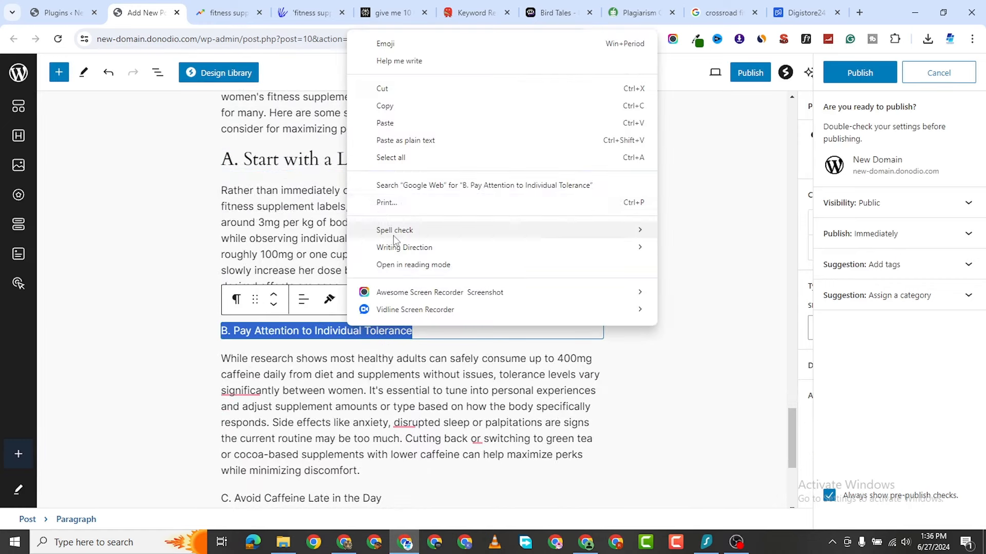
left_click(398, 116)
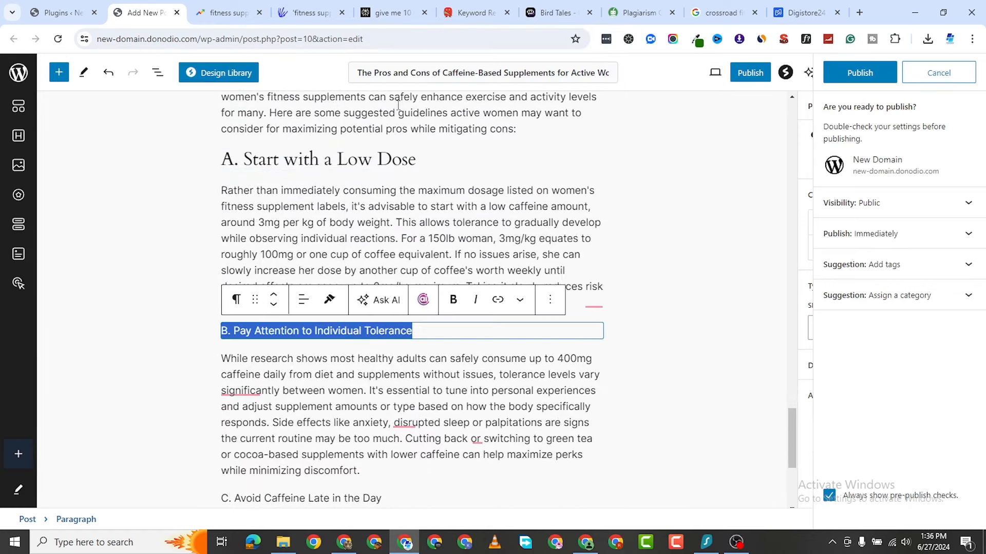
left_click(69, 312)
left_click(405, 316)
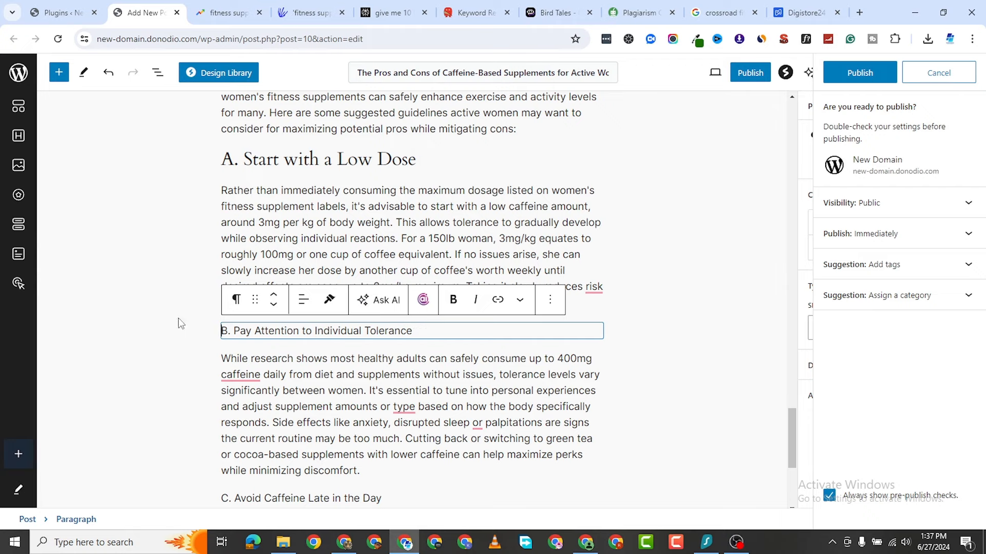
left_click(178, 318)
left_click(412, 317)
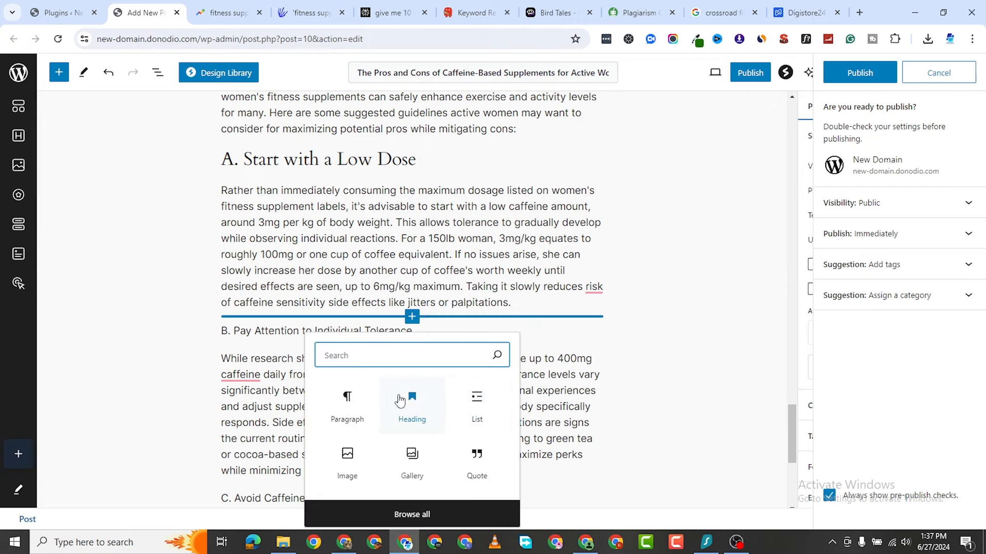
left_click(410, 452)
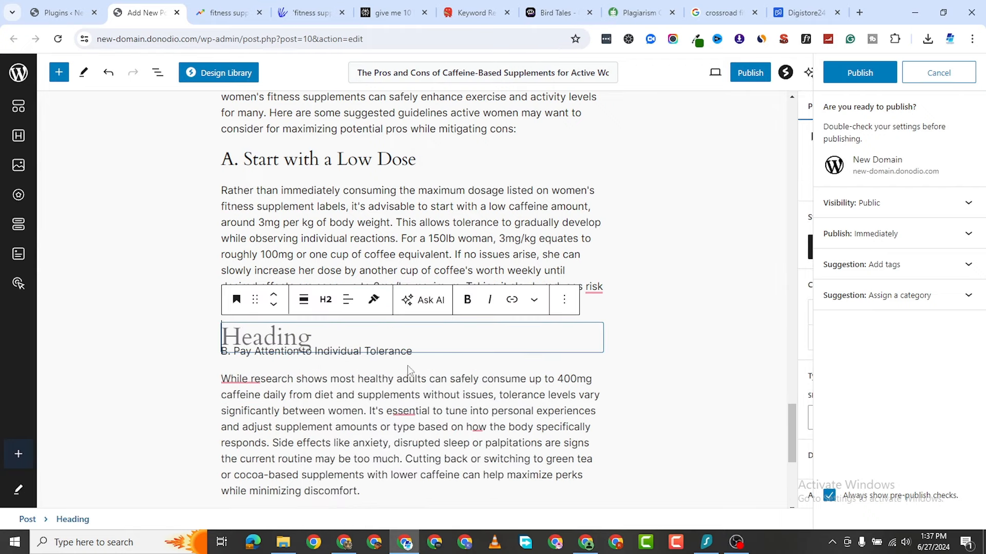
left_click(326, 300)
left_click(351, 385)
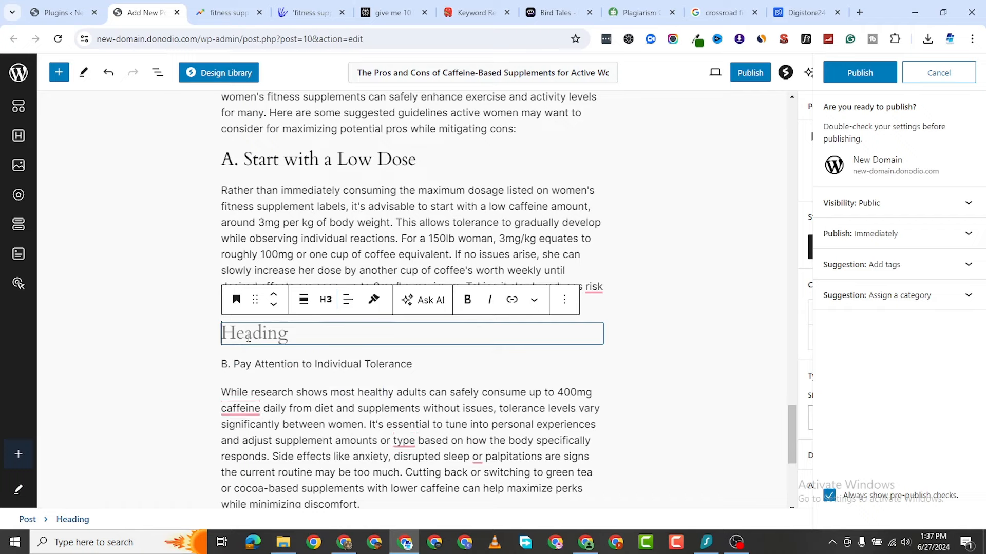
key("ctrl+v")
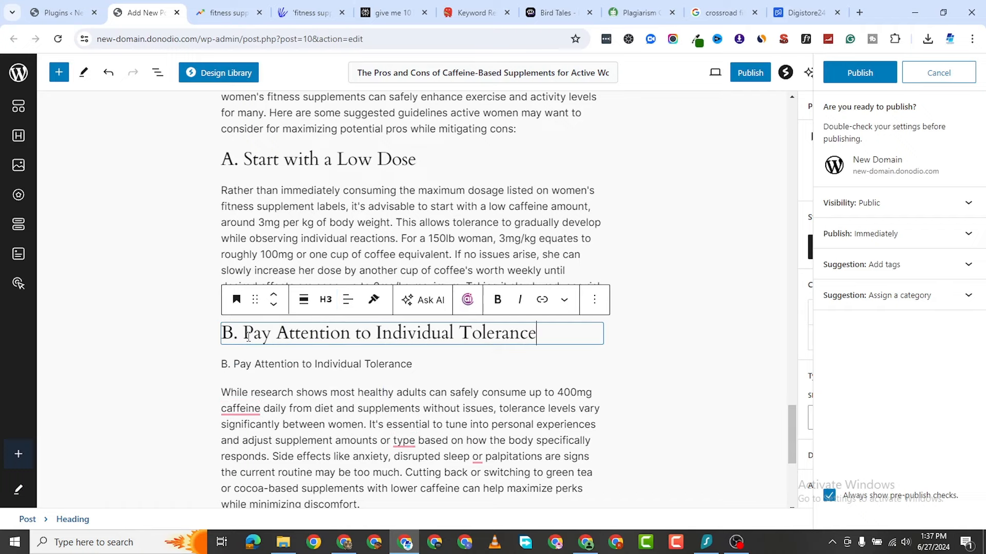
Delete the duplicate plain paragraph "B. Pay Attention to Individual Tolerance" below its heading
left_click(383, 365)
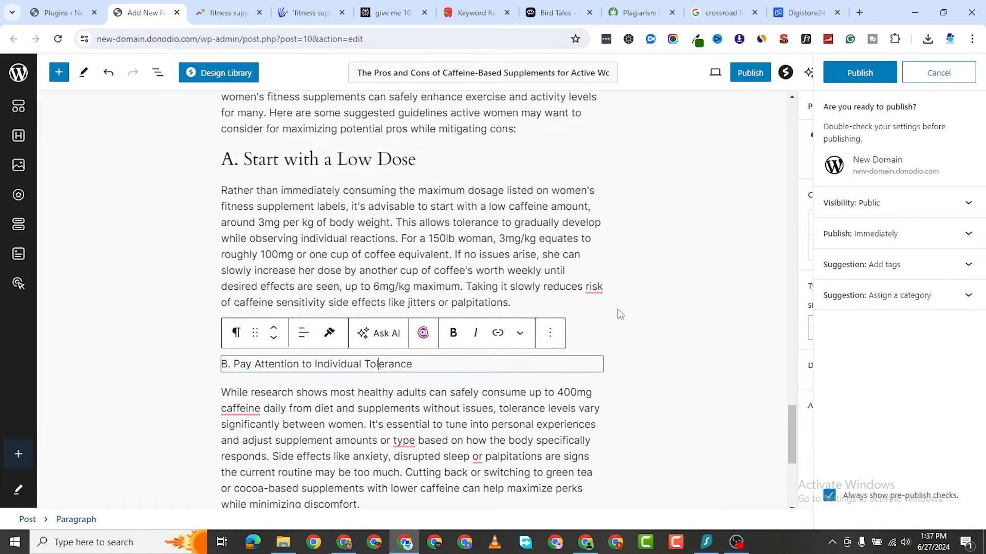
left_click(550, 338)
scroll(598, 306, "down", 2)
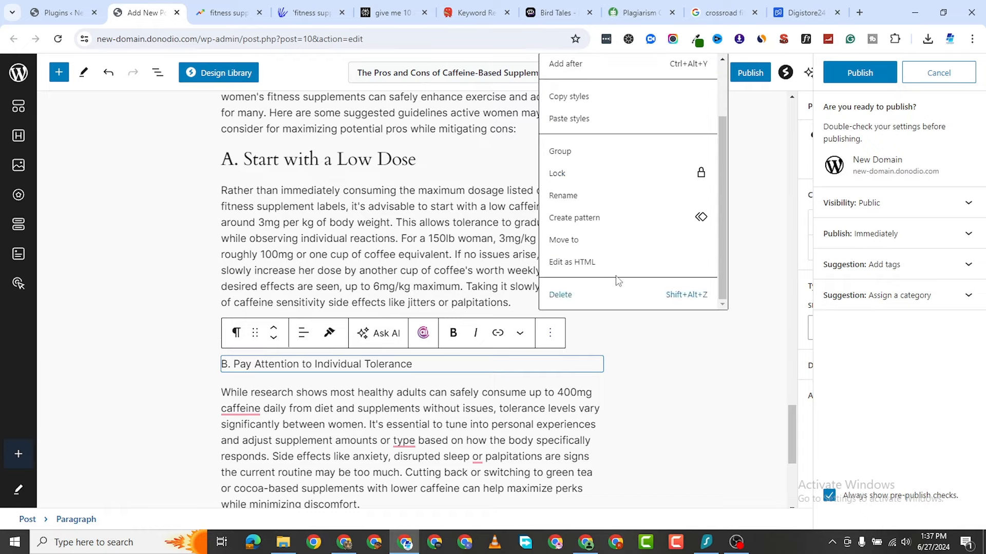
left_click(580, 296)
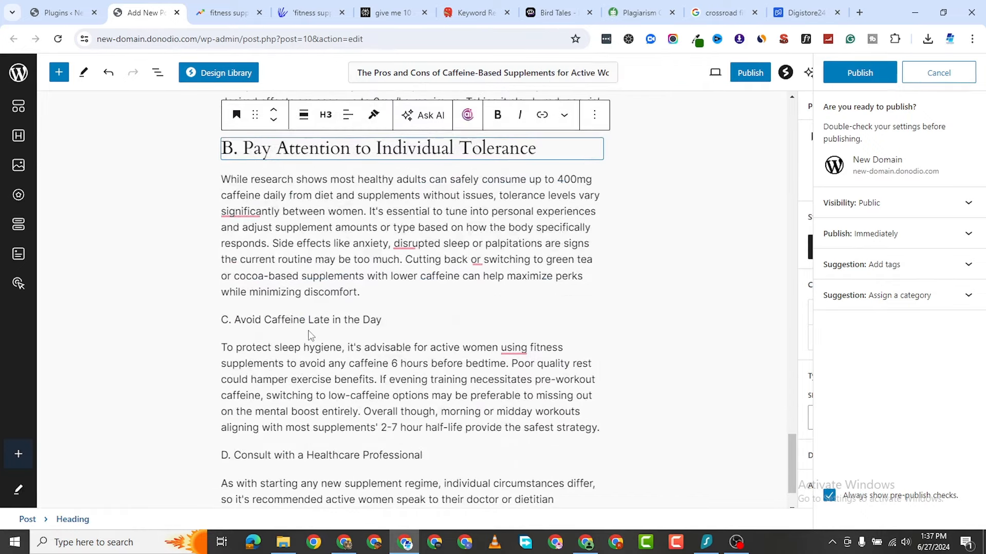
Copy the "C. Avoid Caffeine Late in the Day" line and insert it as a Heading 3 block directly above that paragraph
triple_click(308, 321)
right_click(307, 320)
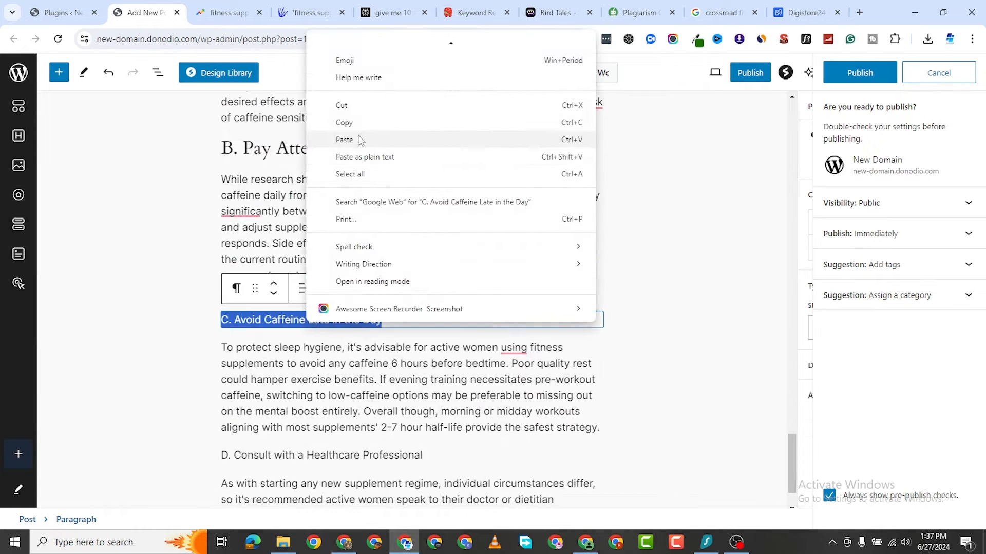
left_click(355, 123)
left_click(400, 319)
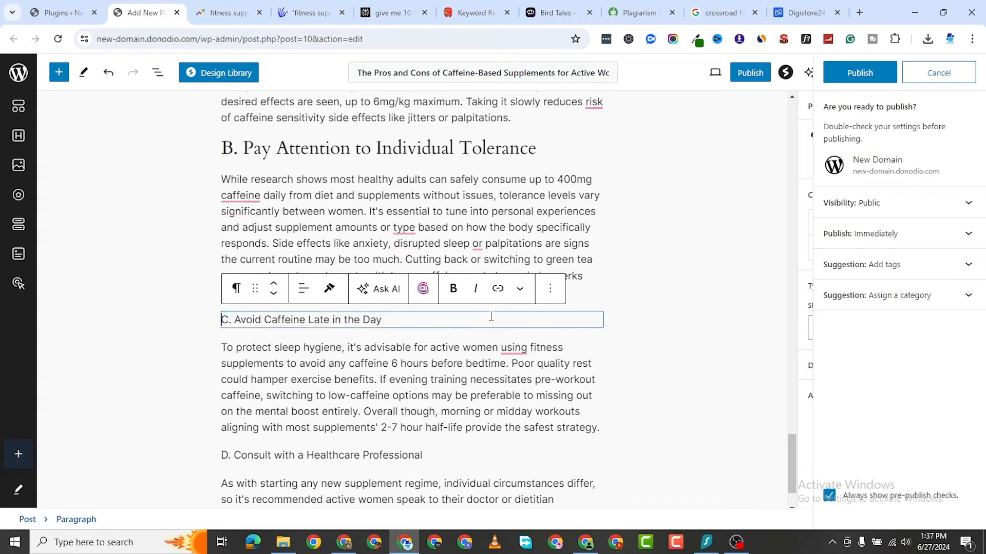
left_click(680, 320)
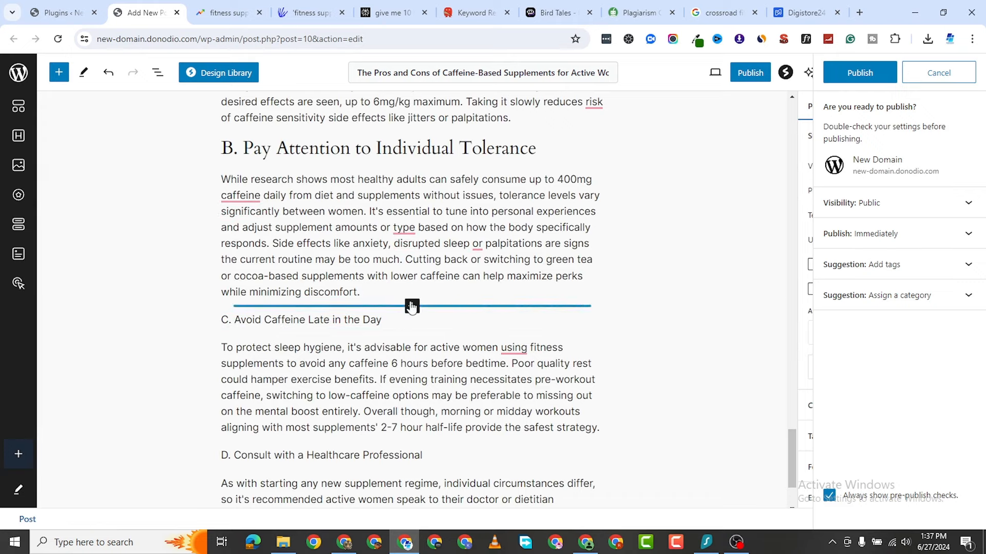
left_click(412, 306)
left_click(421, 378)
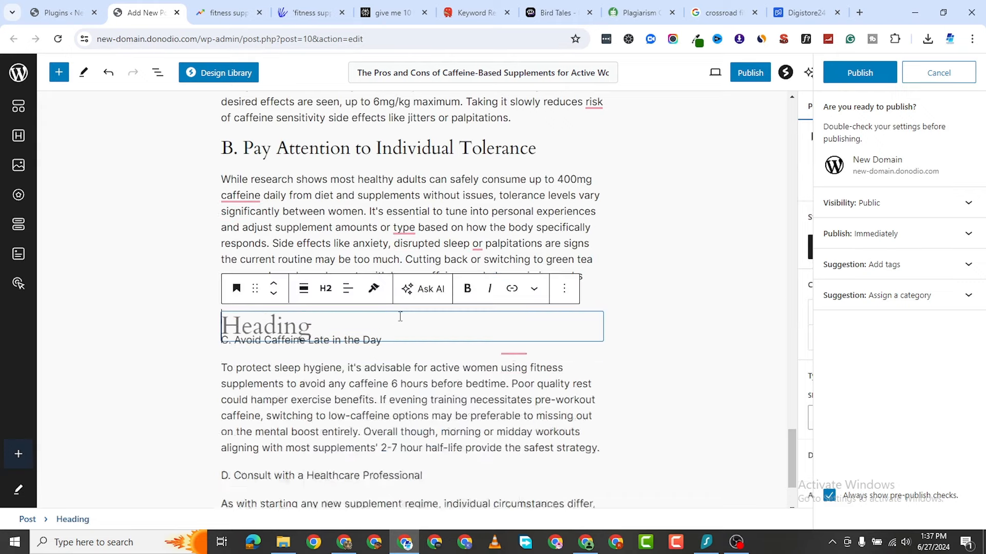
left_click(325, 288)
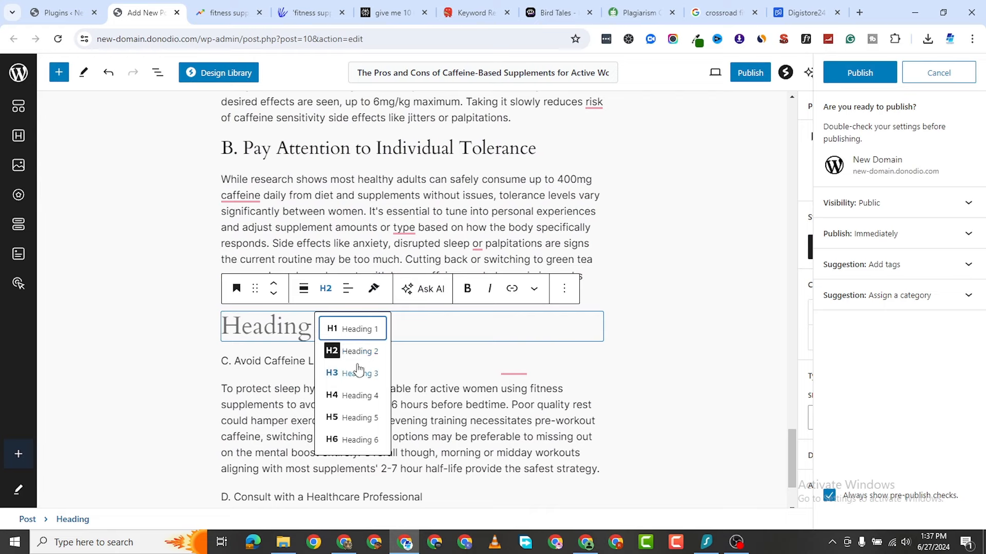
left_click(356, 373)
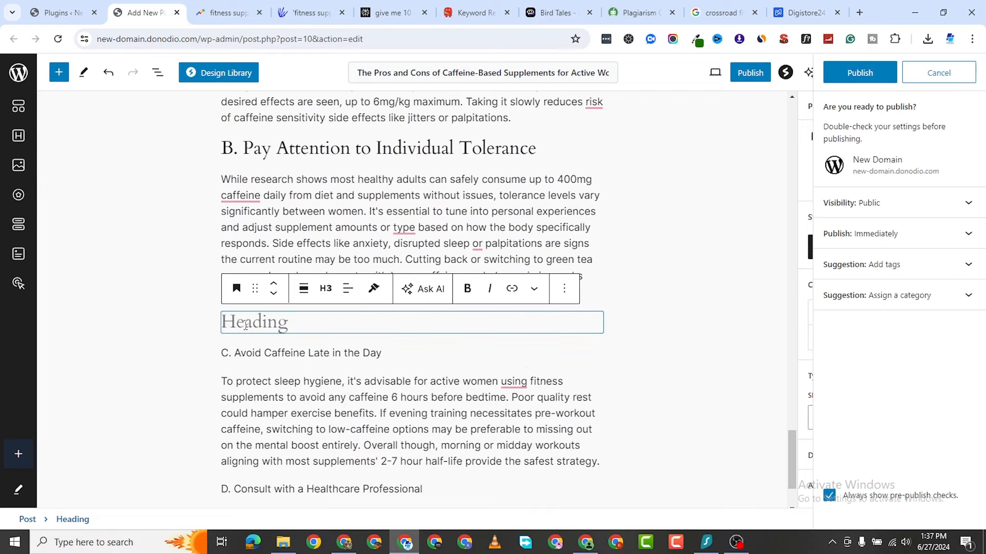
key("ctrl+v")
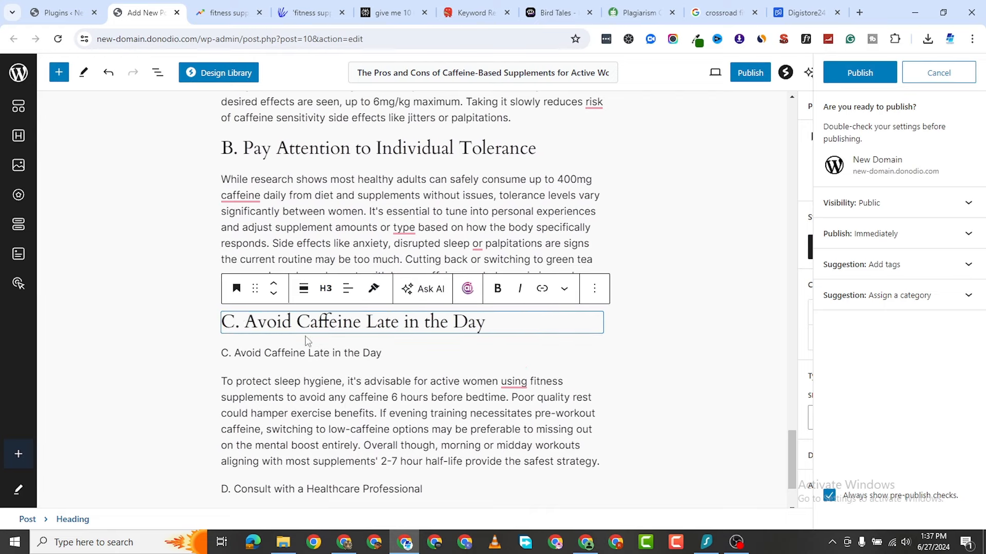
Delete the duplicate plain paragraph "C. Avoid Caffeine Late in the Day" below its heading
left_click(359, 350)
left_click(550, 324)
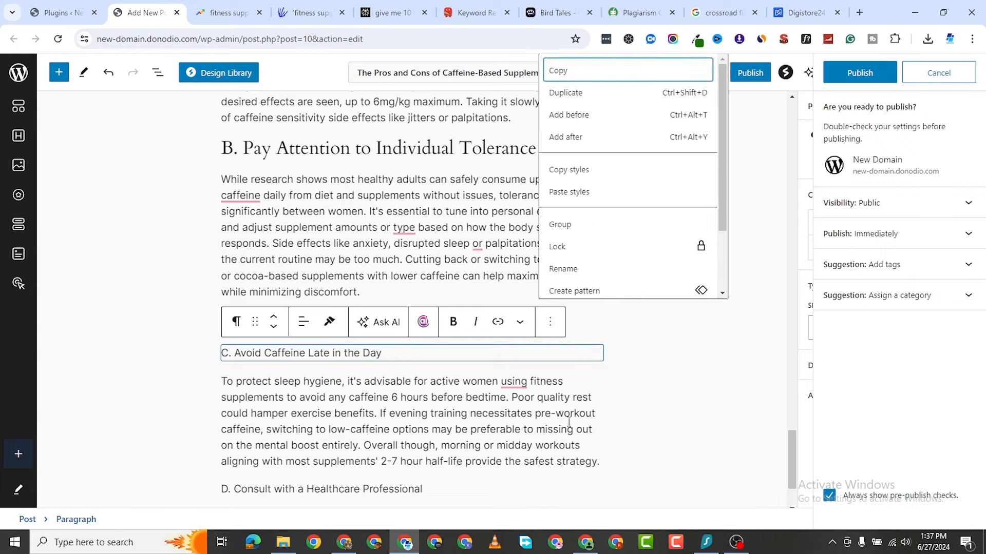
scroll(575, 267, "down", 3)
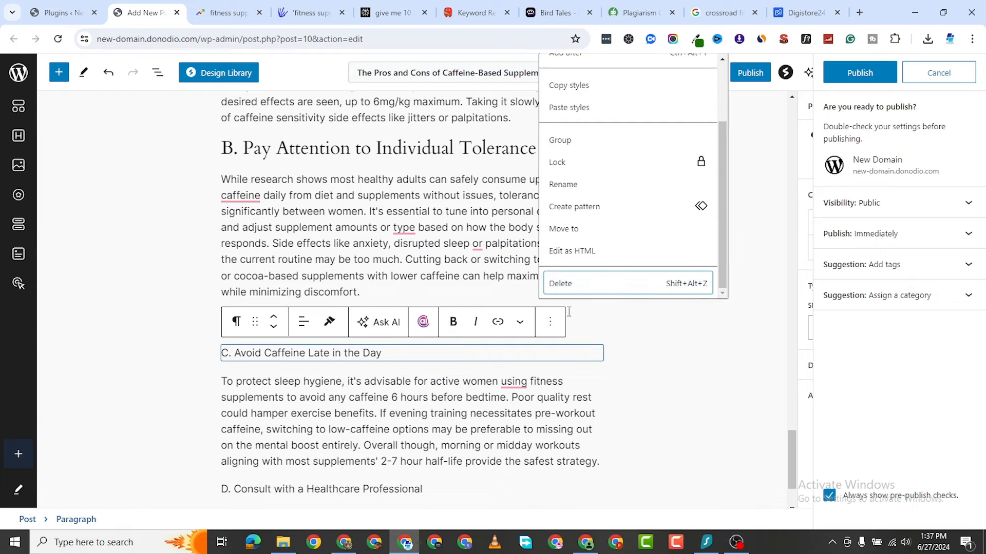
left_click(579, 287)
Copy the text of the plain paragraph "D. Consult with a Healthcare Professional"
scroll(417, 419, "down", 2)
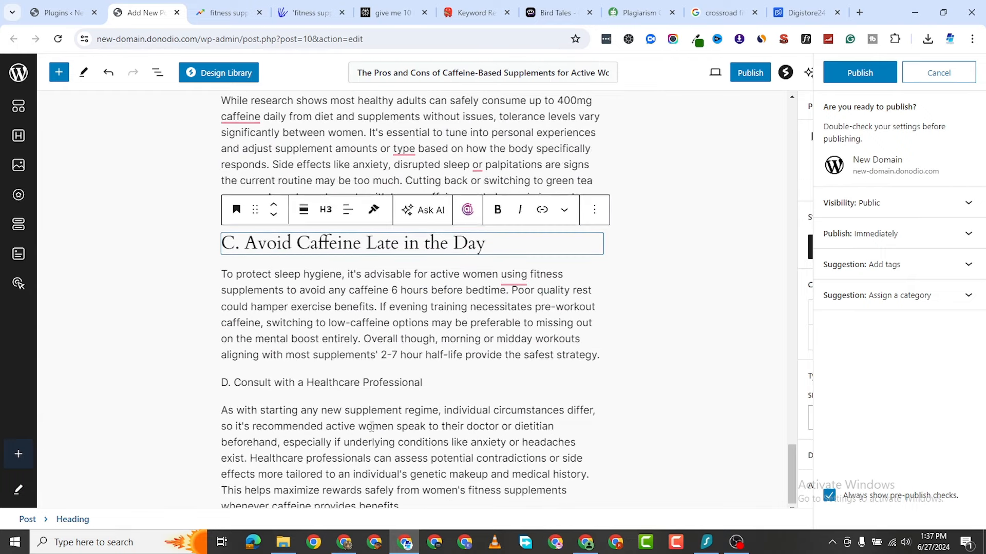
double_click(326, 388)
left_click(327, 386)
left_click(178, 380)
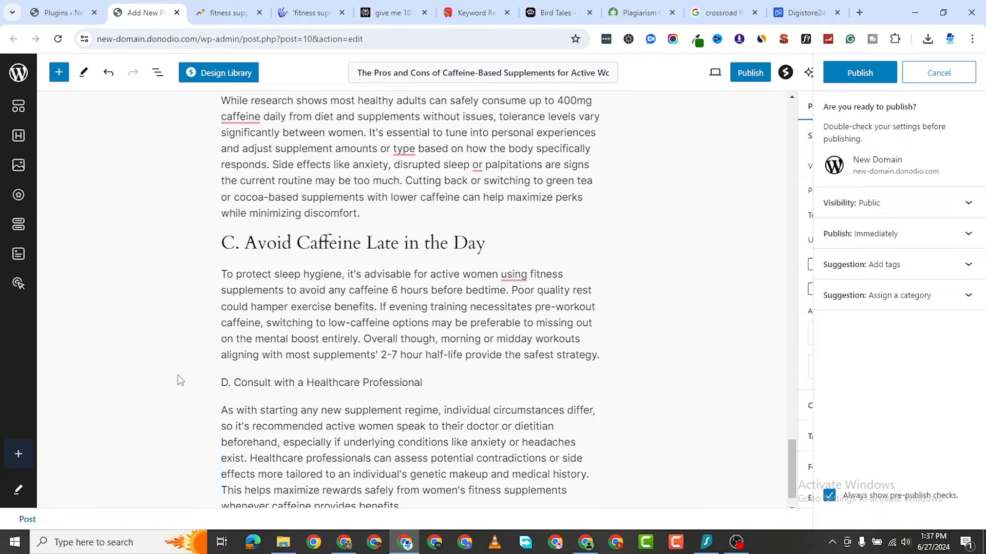
triple_click(347, 381)
right_click(347, 382)
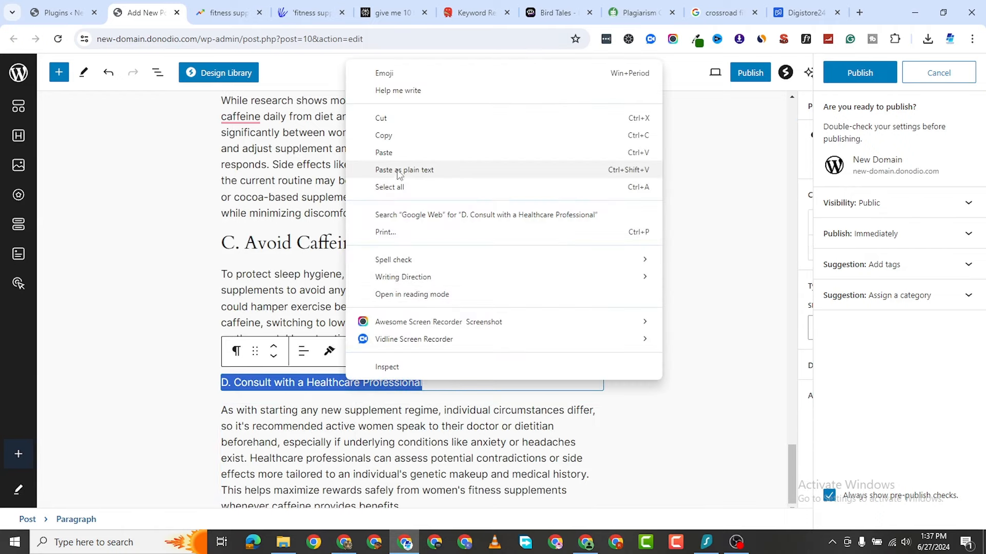
left_click(402, 137)
left_click(424, 383)
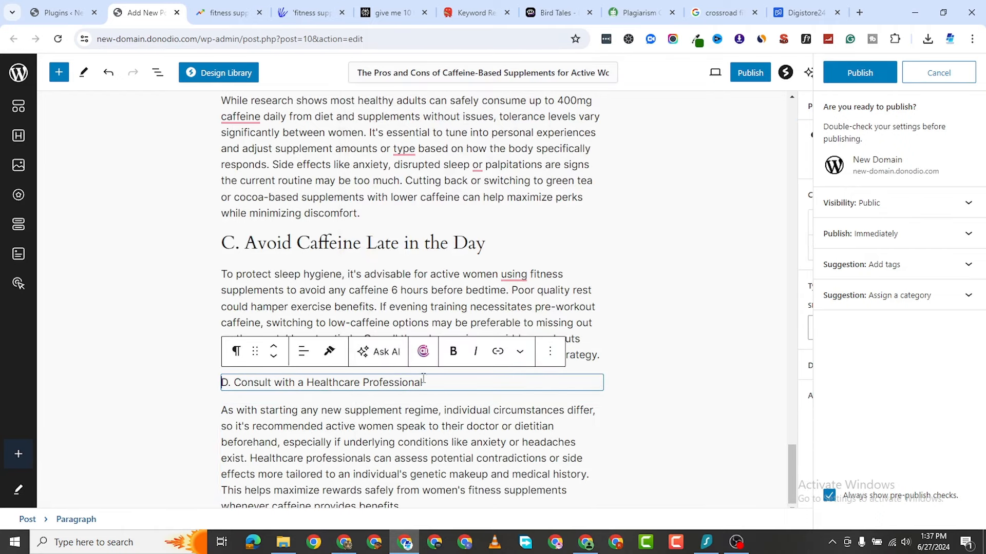
Insert a Heading 3 block directly above the section D line and paste "D. Consult with a Healthcare Professional" into it
left_click(699, 385)
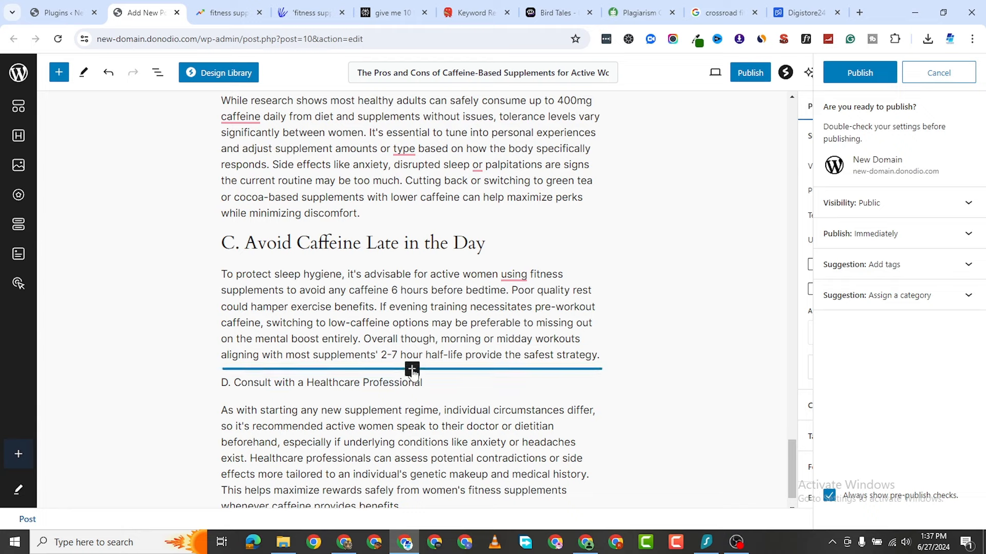
left_click(412, 369)
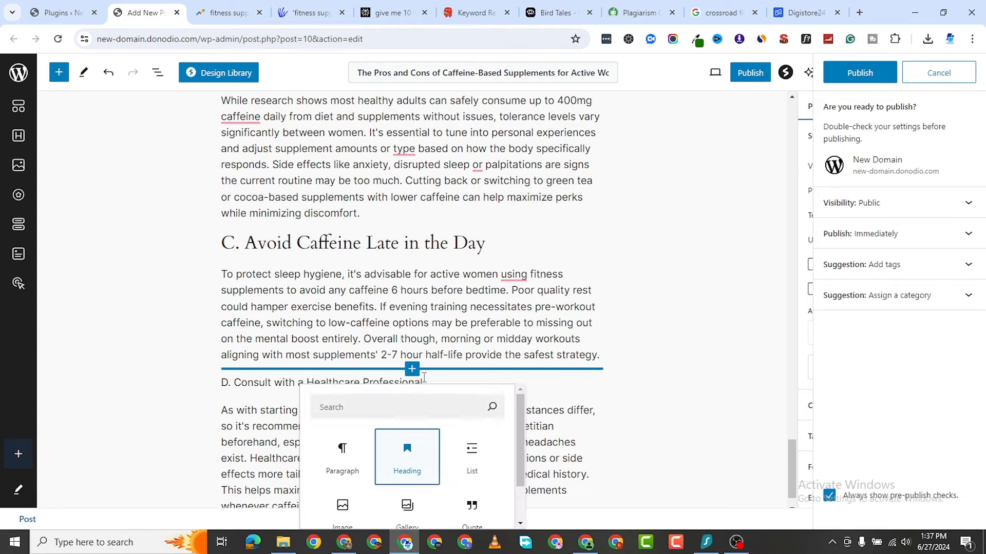
left_click(407, 459)
left_click(327, 353)
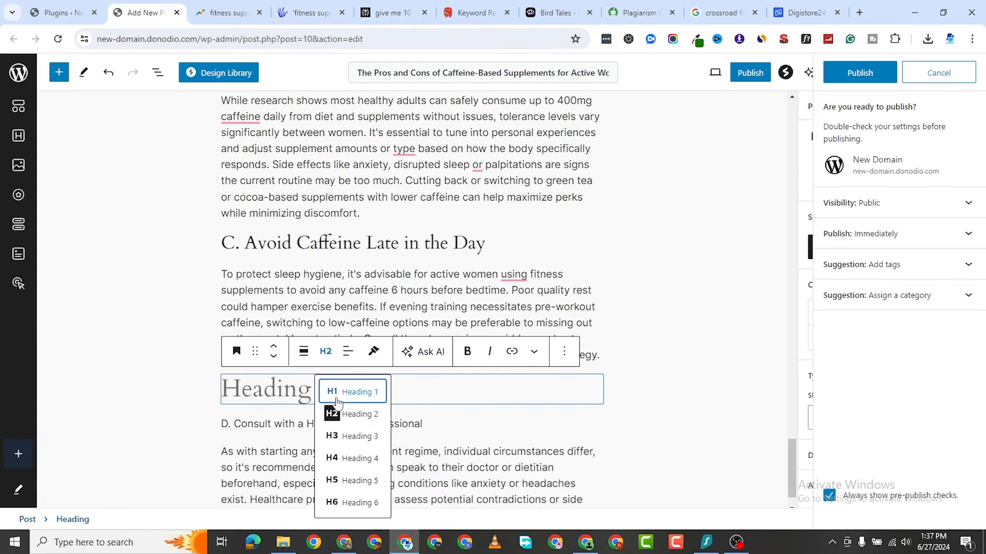
left_click(352, 435)
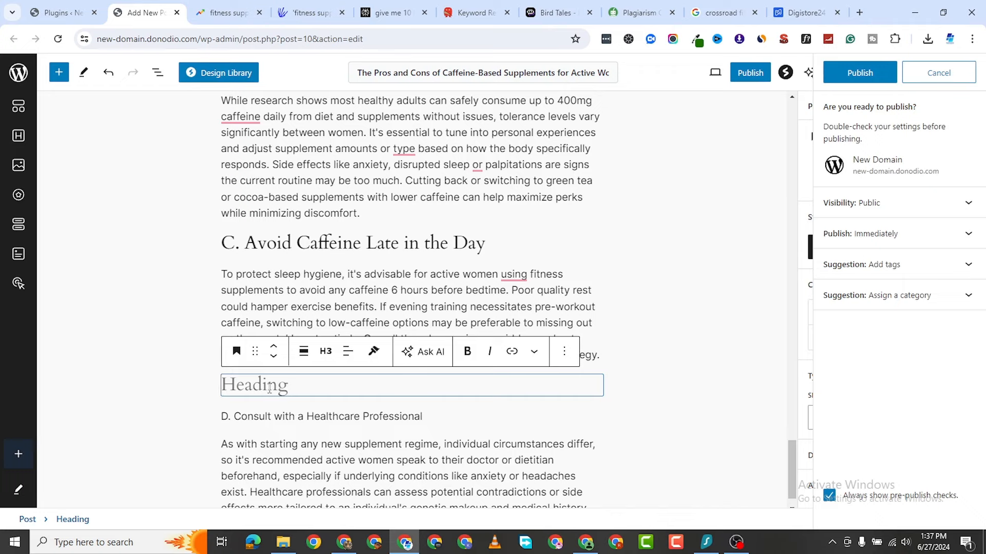
key("ctrl+v")
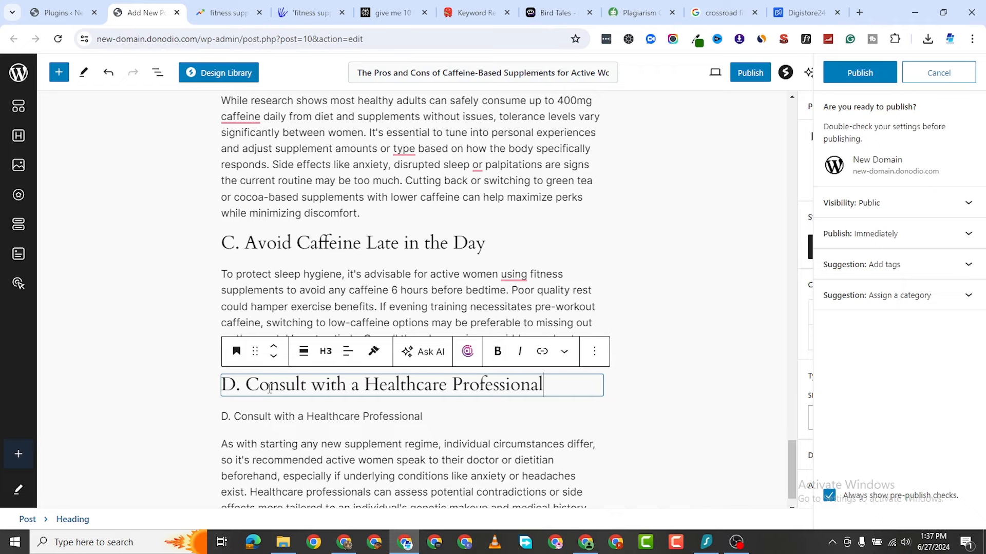
Delete the duplicate plain paragraph "D. Consult with a Healthcare Professional" below its heading
triple_click(300, 411)
key("BackSpace")
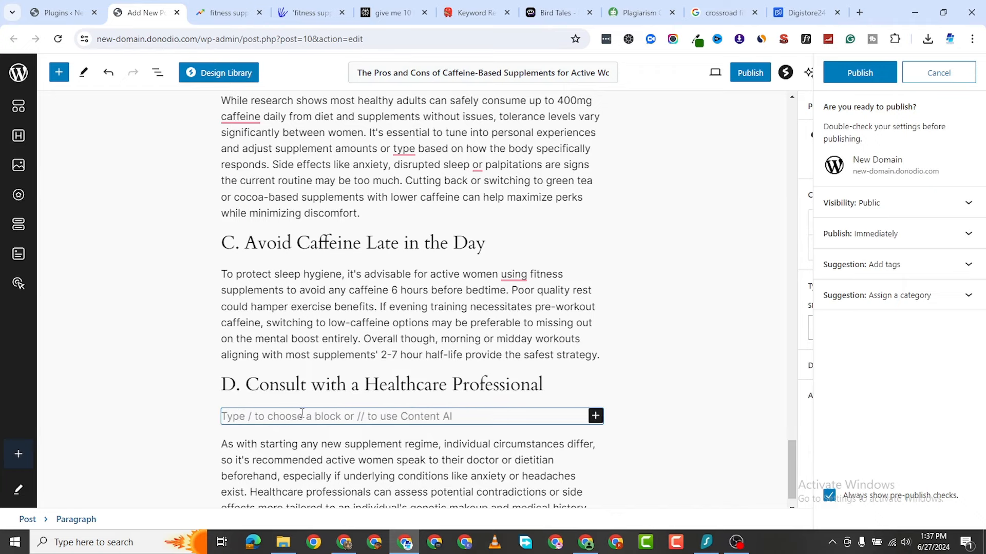
key("BackSpace")
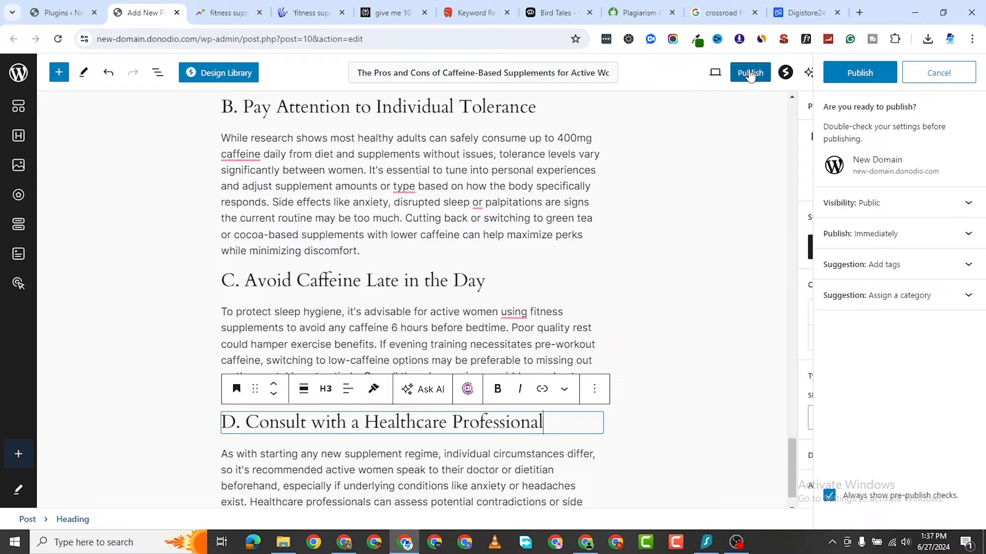
Close the pre-publish checks to return to editing the post
left_click(750, 72)
scroll(571, 267, "up", 4)
scroll(571, 282, "down", 5)
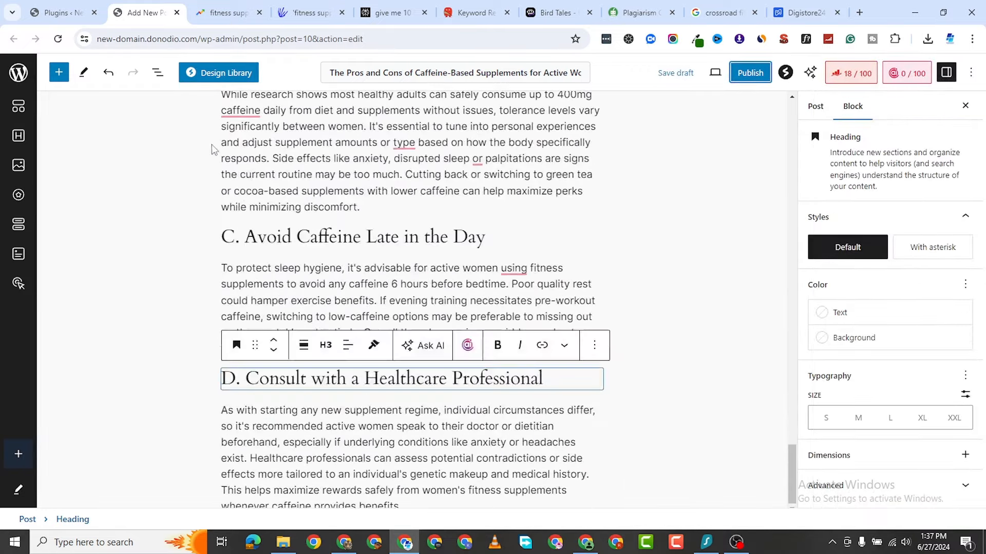
Switch to Poe and copy the "V. Conclusion" outline with points A to C from the Caffeine Supplements chat
left_click(545, 13)
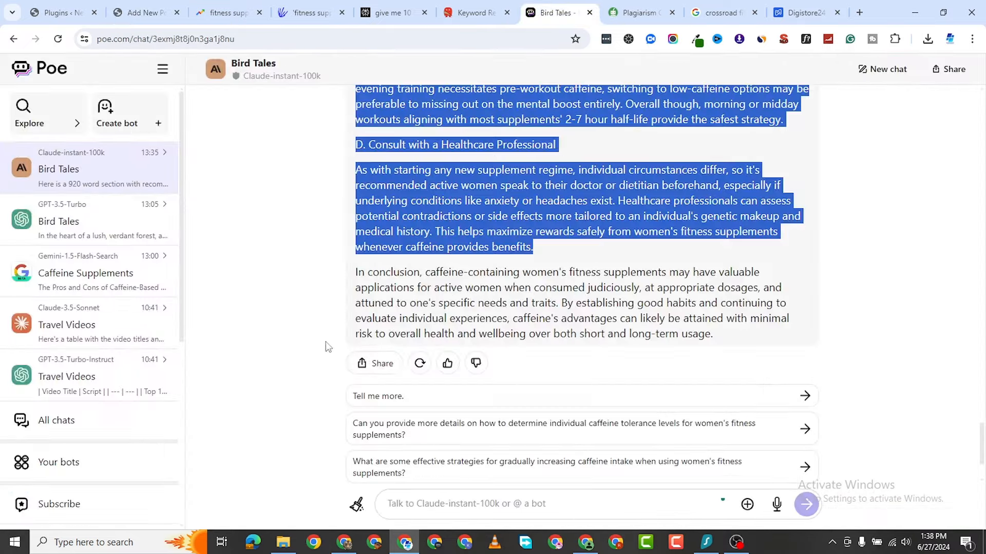
left_click(85, 270)
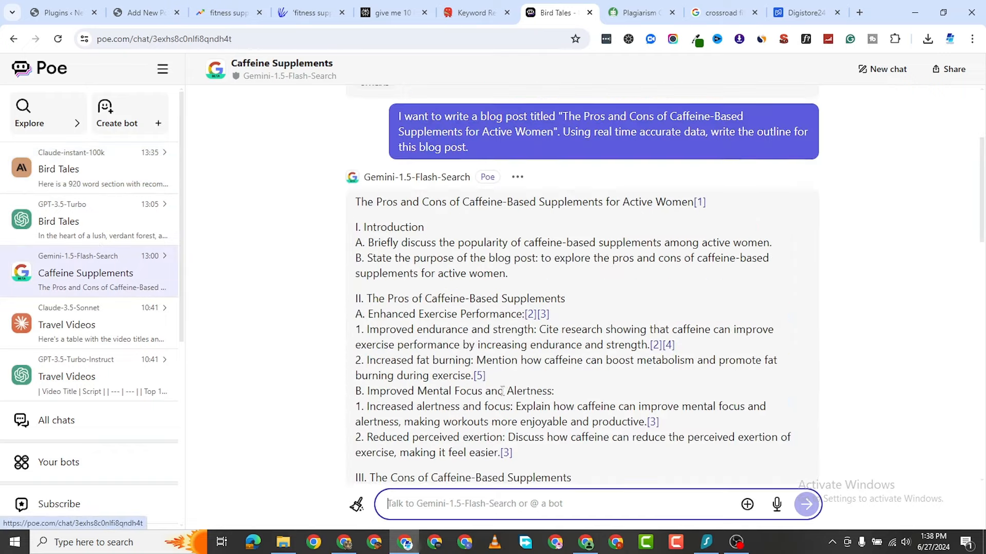
scroll(461, 354, "down", 10)
scroll(480, 296, "up", 1)
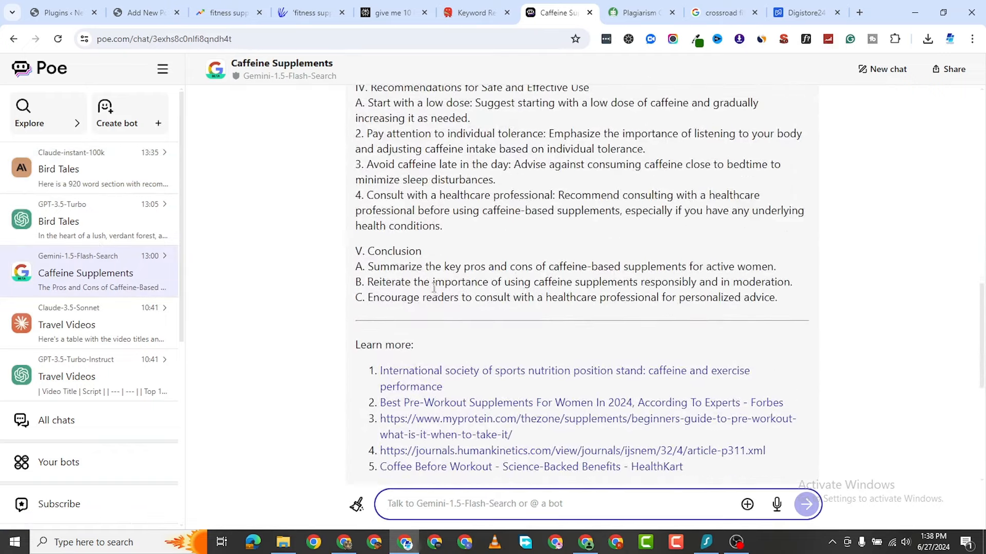
left_click_drag(798, 299, 359, 255)
right_click(387, 255)
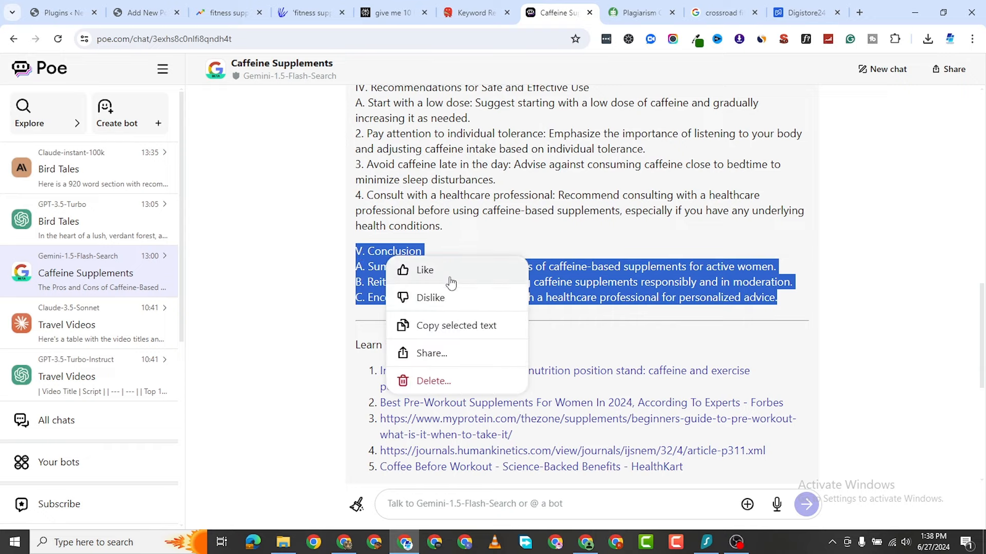
left_click(441, 324)
In the Bird Tales chat, send the quoted outline plus "That's the outline for the conclusion for the post. Use these points to develop a detailed conclusion"
left_click(79, 193)
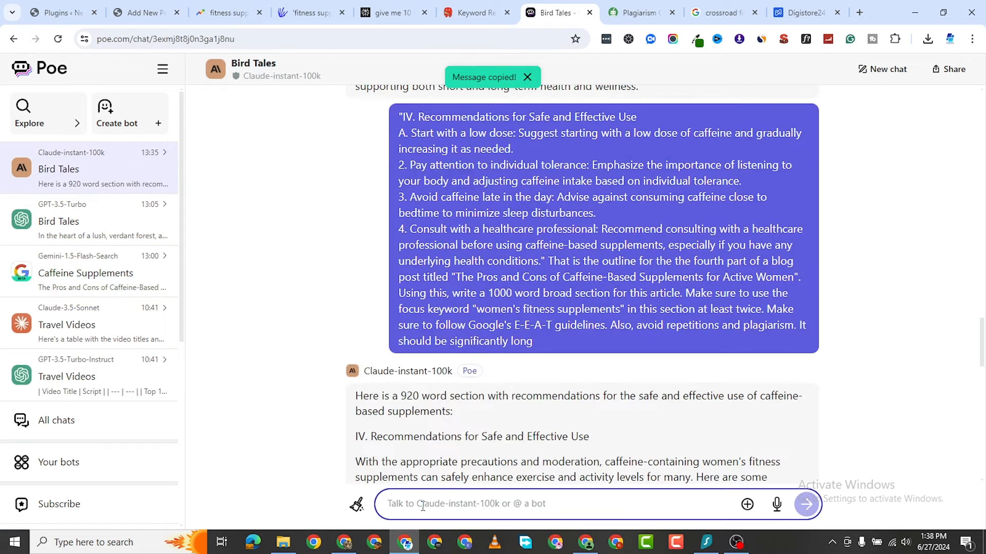
type("\"")
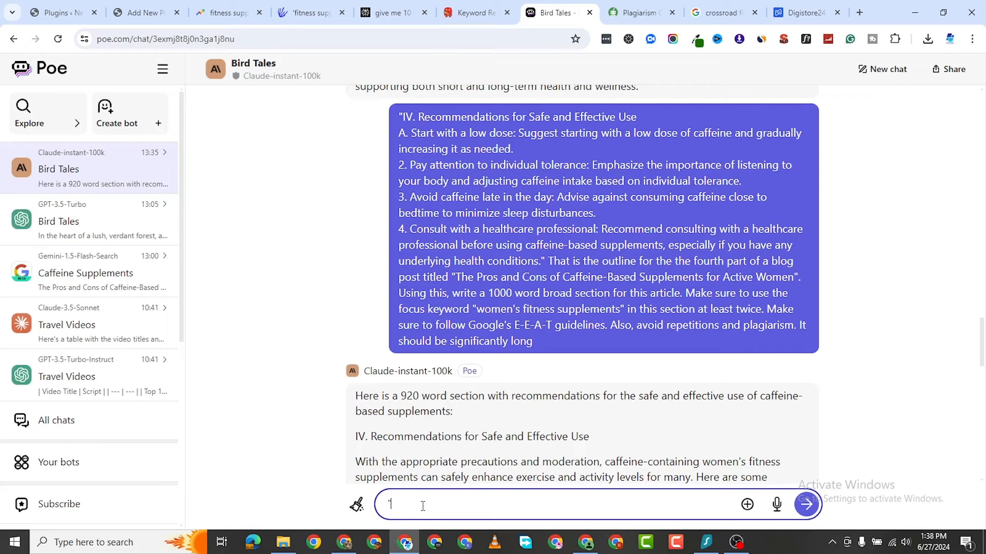
key("ctrl+v")
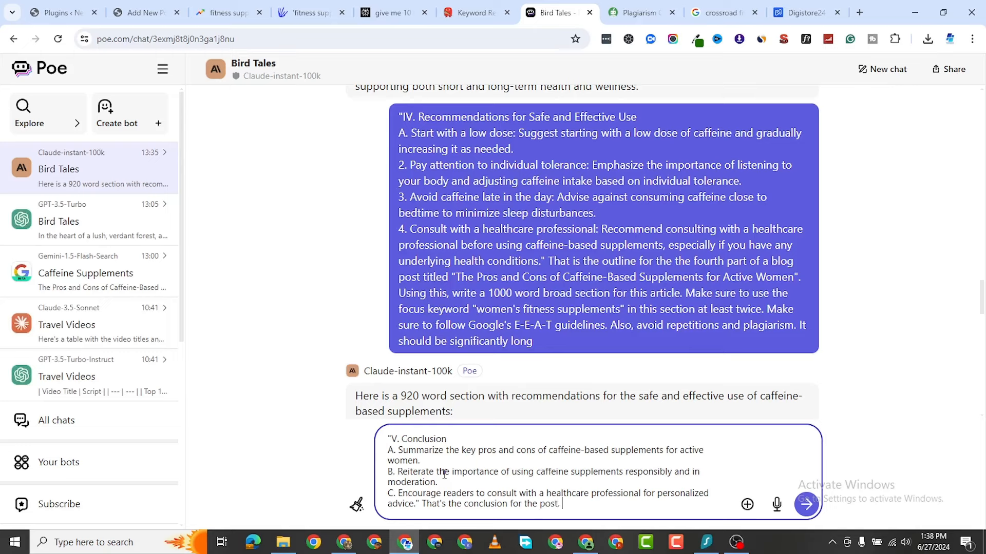
left_click(465, 511)
type("outli")
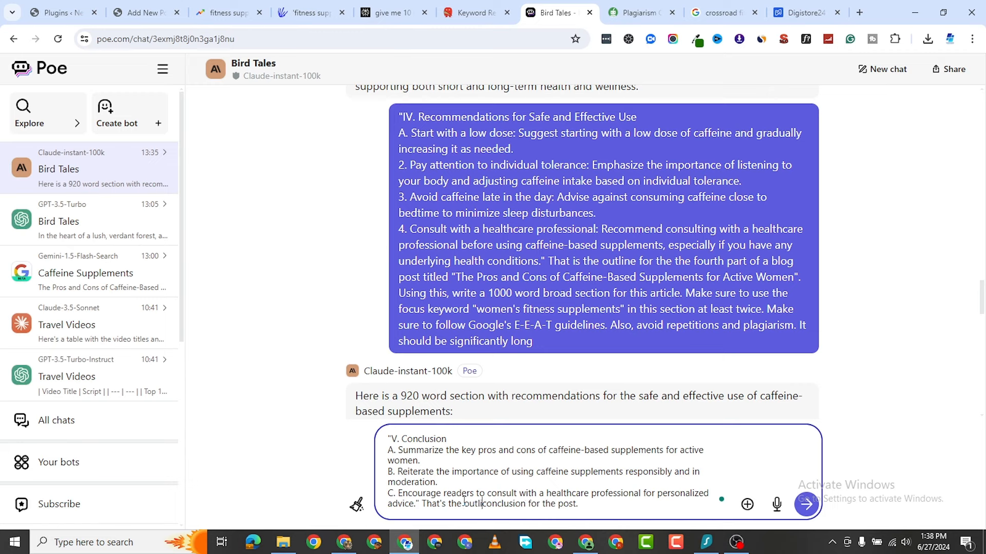
type("ne for t")
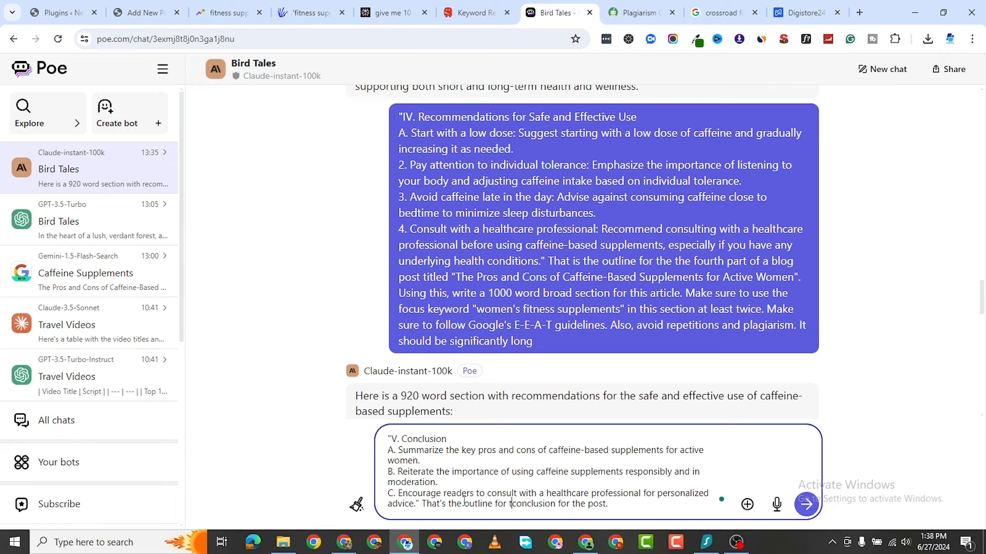
type("he")
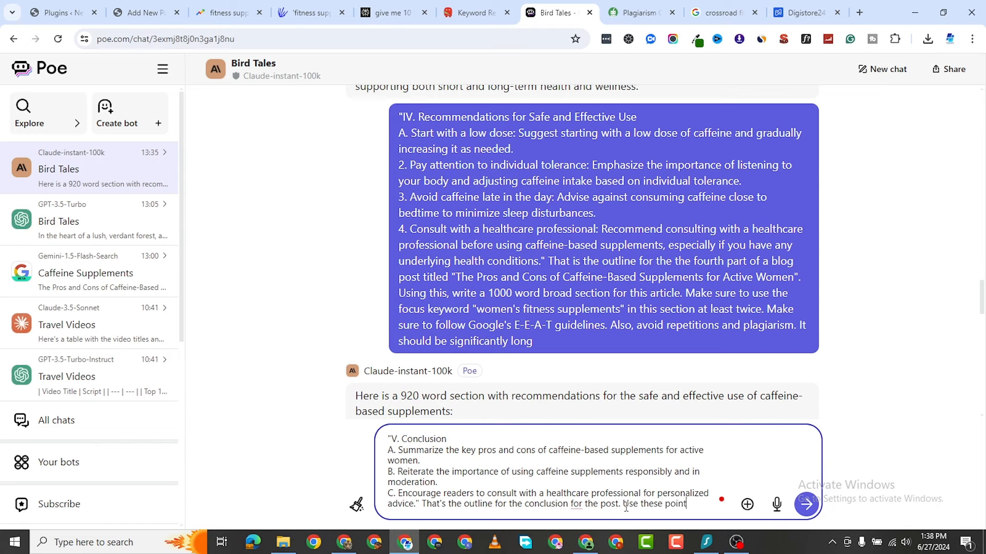
type("lop a detailed conclusion")
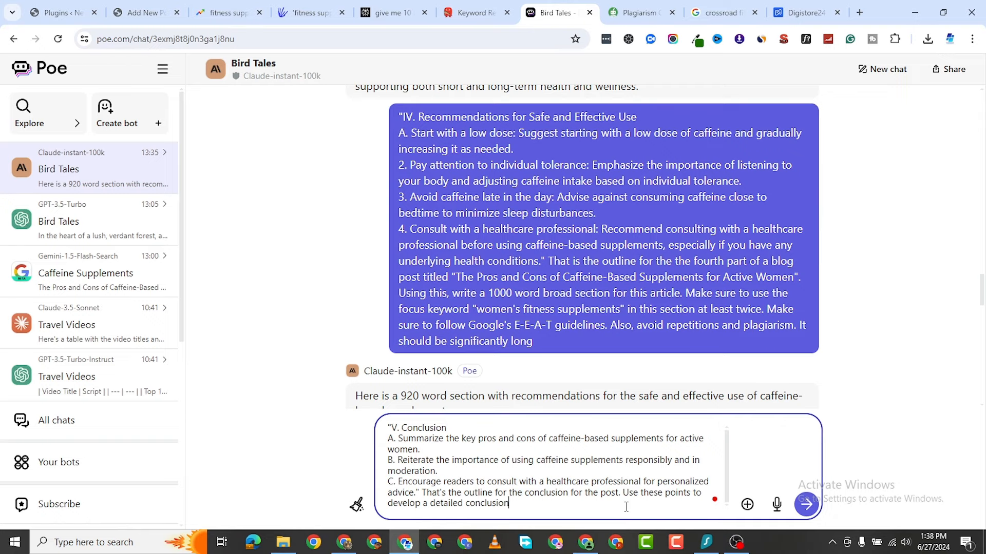
key("Return")
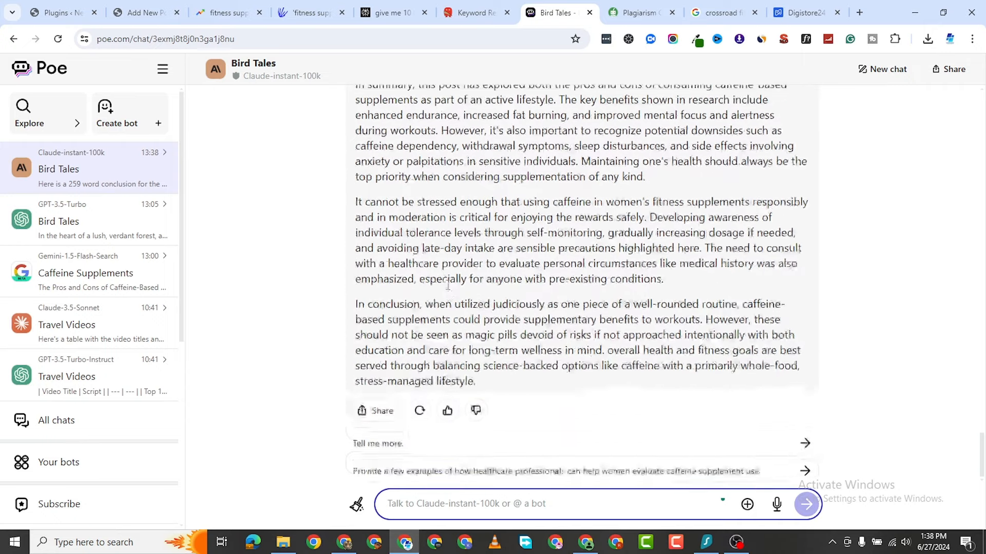
Copy the generated conclusion text starting from "In summary", without its title line
scroll(357, 237, "up", 3)
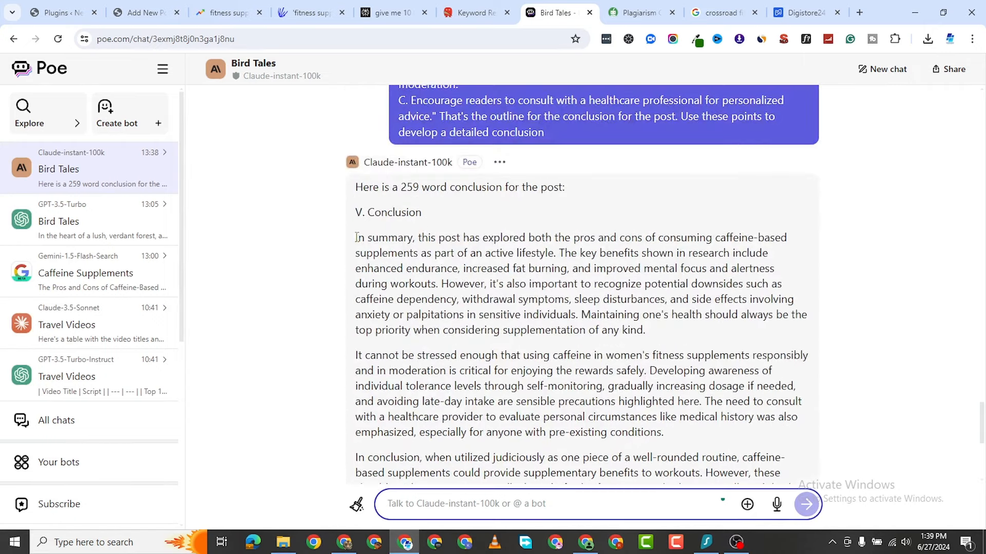
left_click_drag(356, 238, 663, 475)
key("ctrl+c")
Switch back to the WordPress post editor and add a Heading 2 block reading "Conclusion" at the end of the post
left_click(147, 12)
left_click(761, 484)
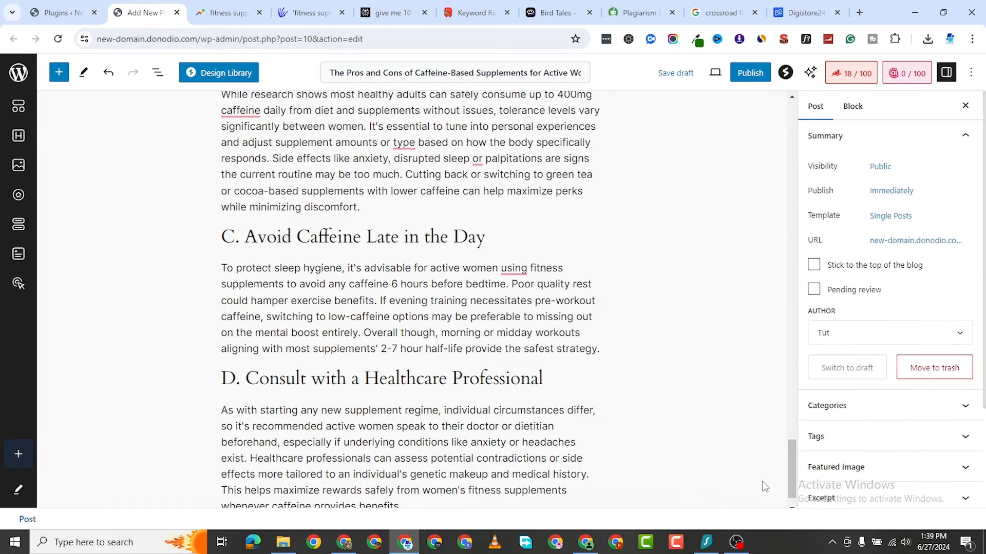
scroll(751, 493, "down", 1)
left_click(589, 494)
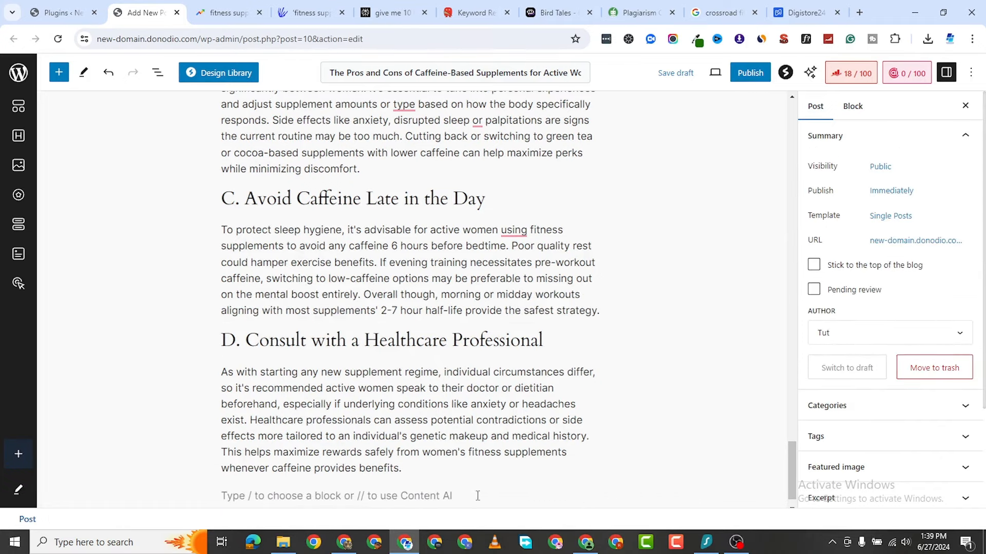
left_click(596, 496)
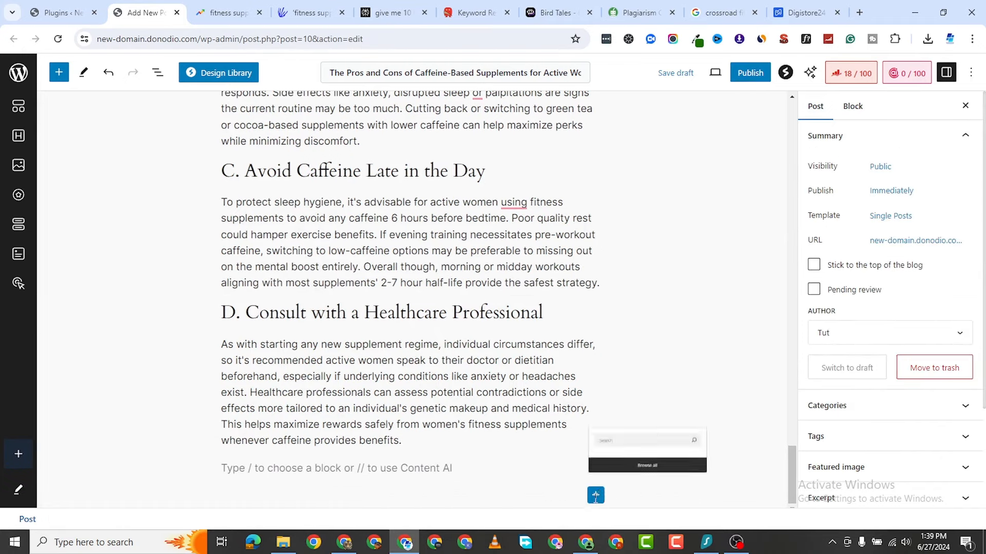
left_click(689, 367)
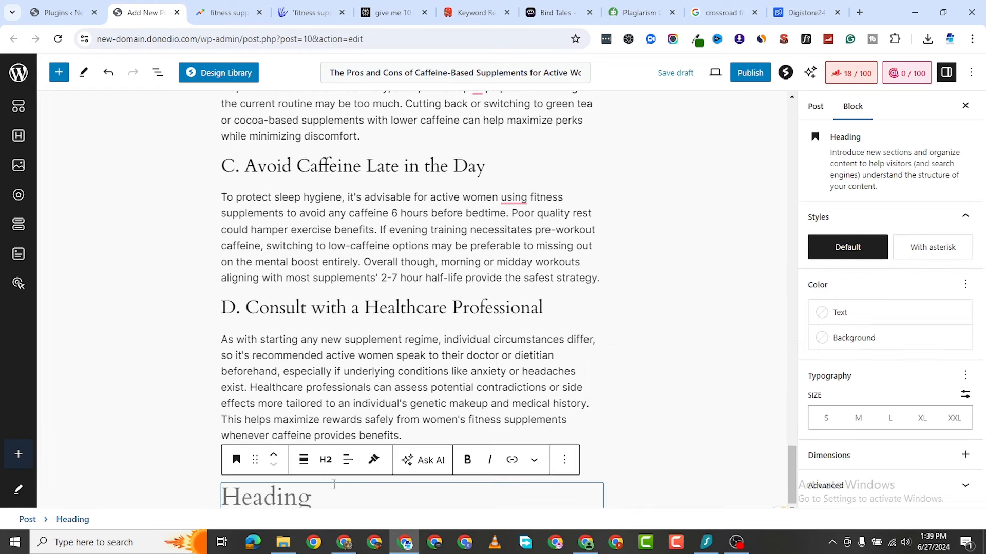
type("C")
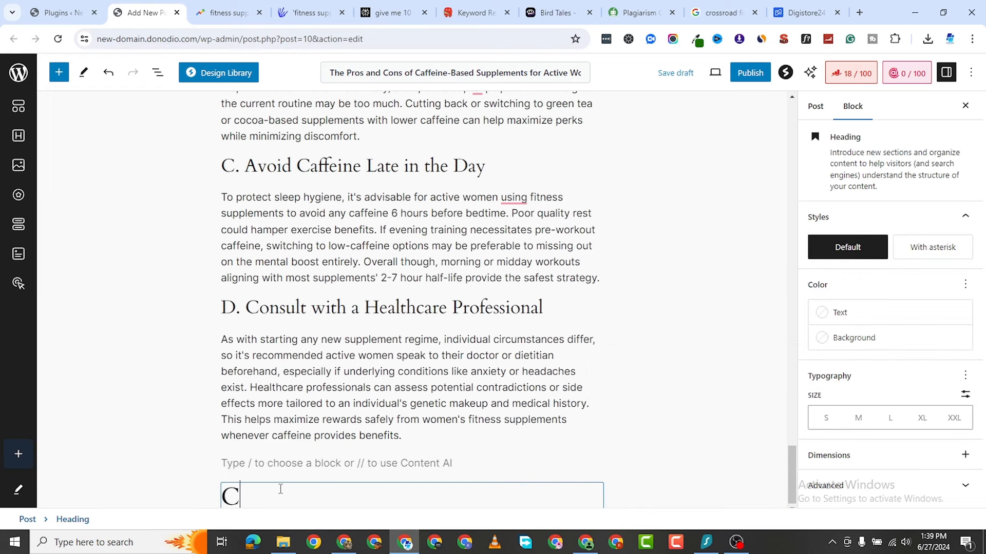
type("onclusion")
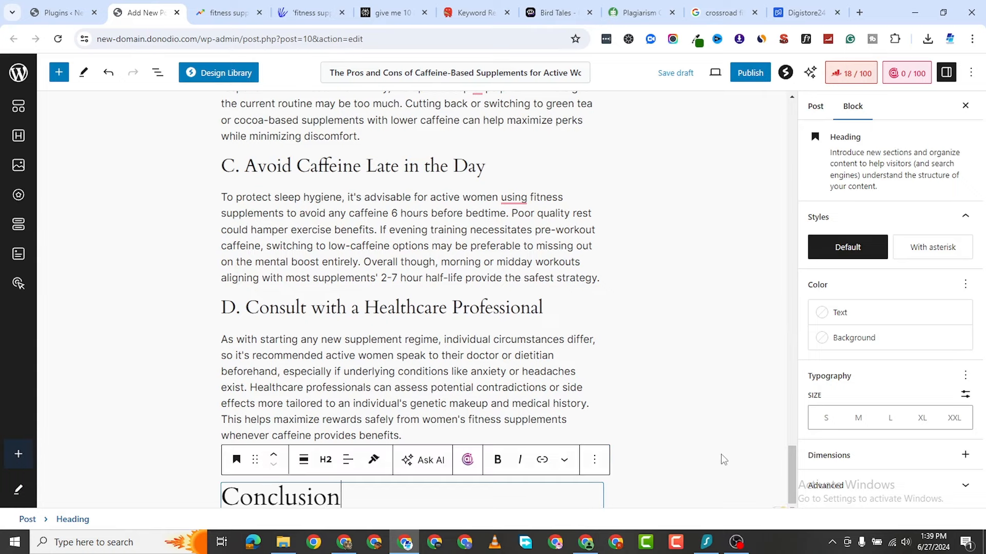
Add a paragraph block below the "Conclusion" heading and paste the copied conclusion text into it
left_click(773, 468)
scroll(790, 470, "down", 1)
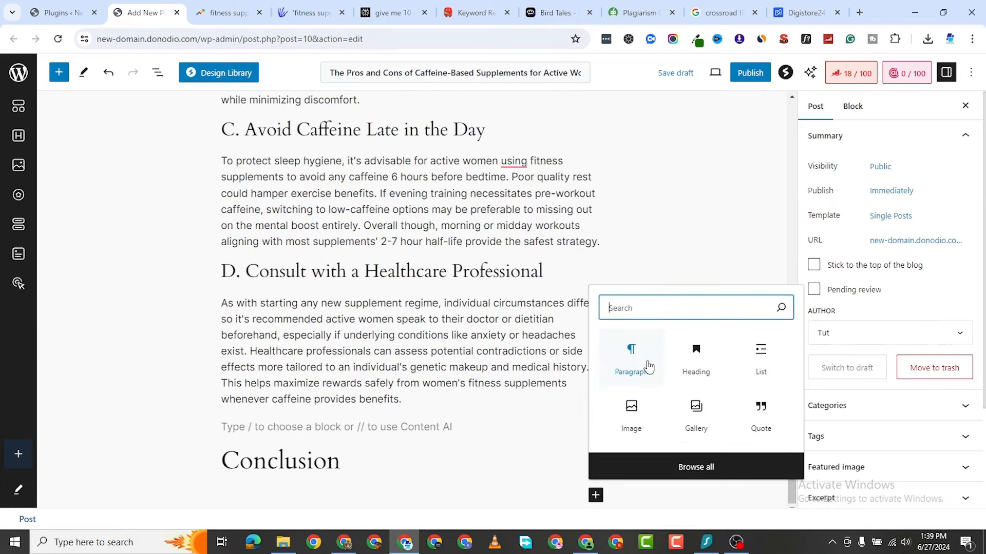
left_click(644, 365)
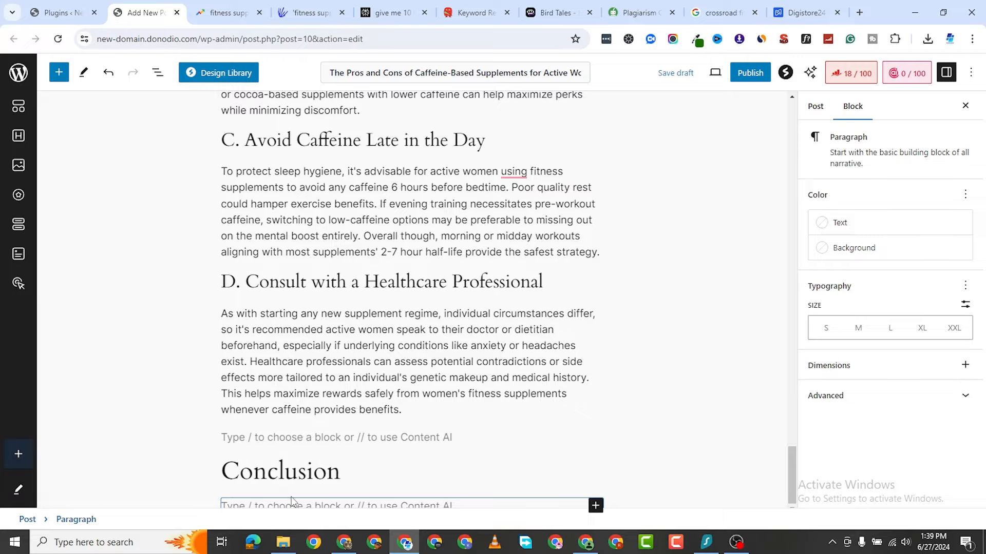
key("ctrl+v")
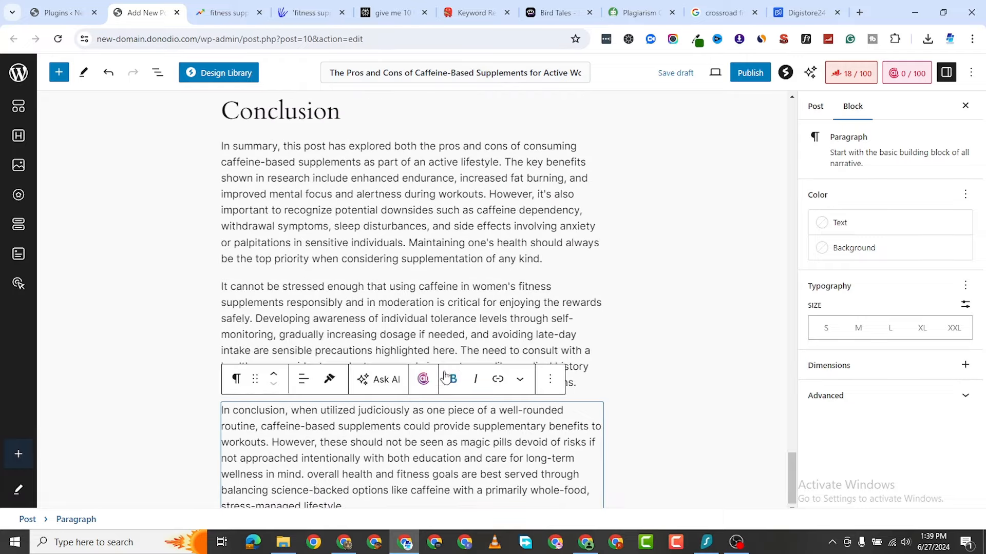
scroll(462, 279, "up", 2)
scroll(427, 388, "down", 2)
Check the post from the end back to its introduction and publish it
scroll(532, 291, "up", 10)
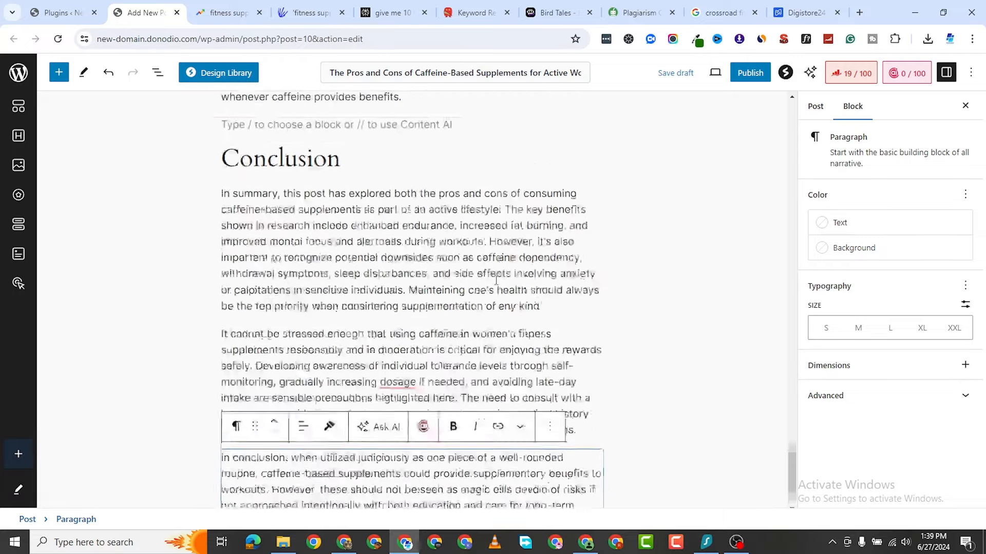
scroll(532, 301, "up", 20)
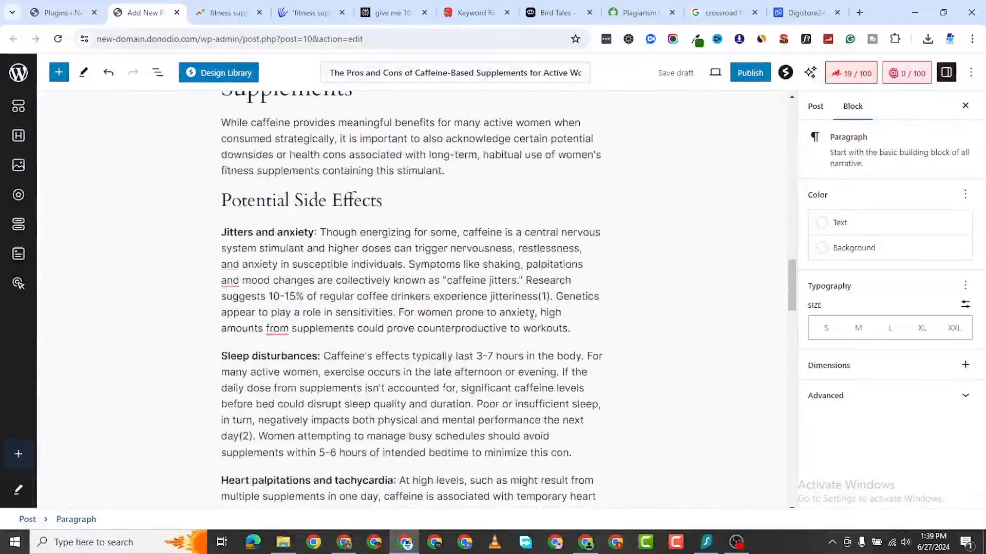
scroll(557, 181, "up", 3)
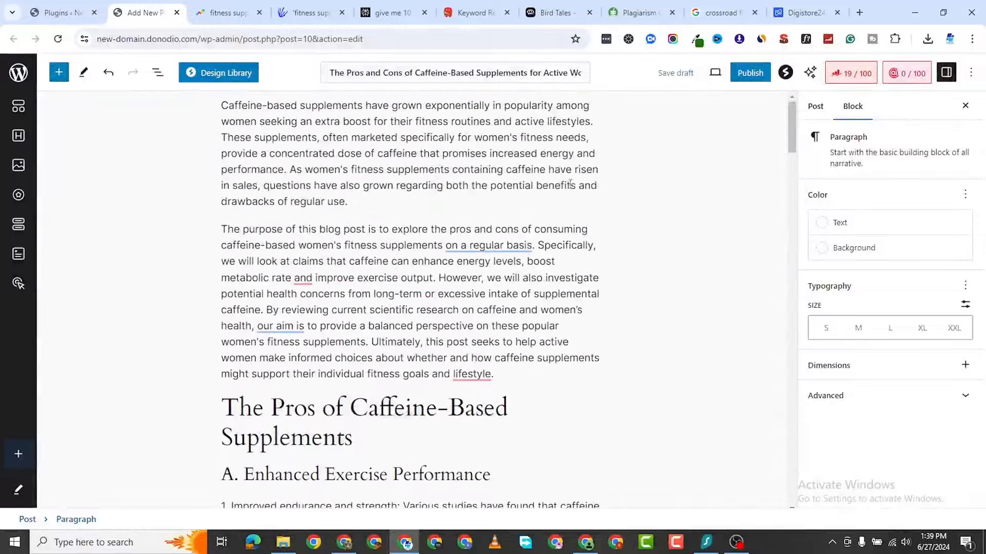
left_click(750, 72)
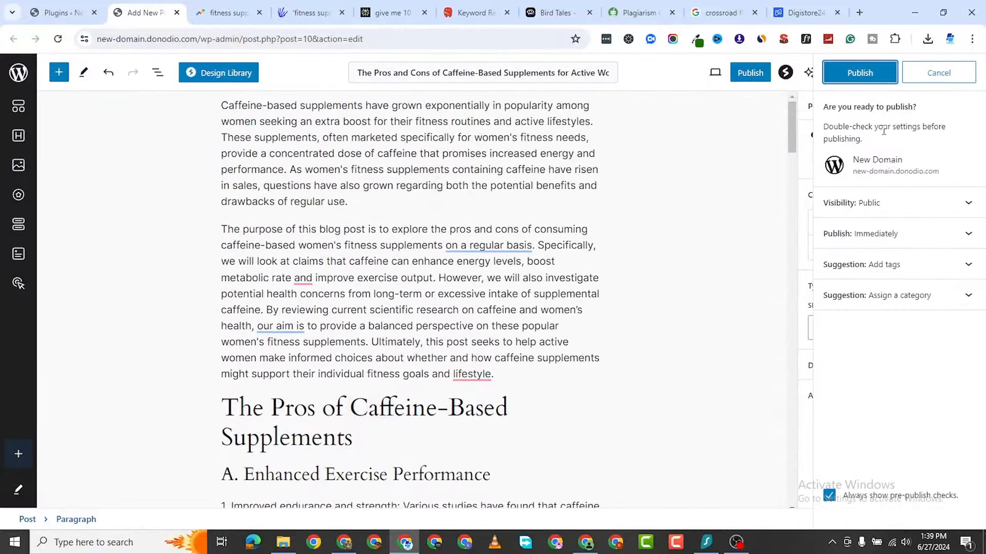
left_click(859, 72)
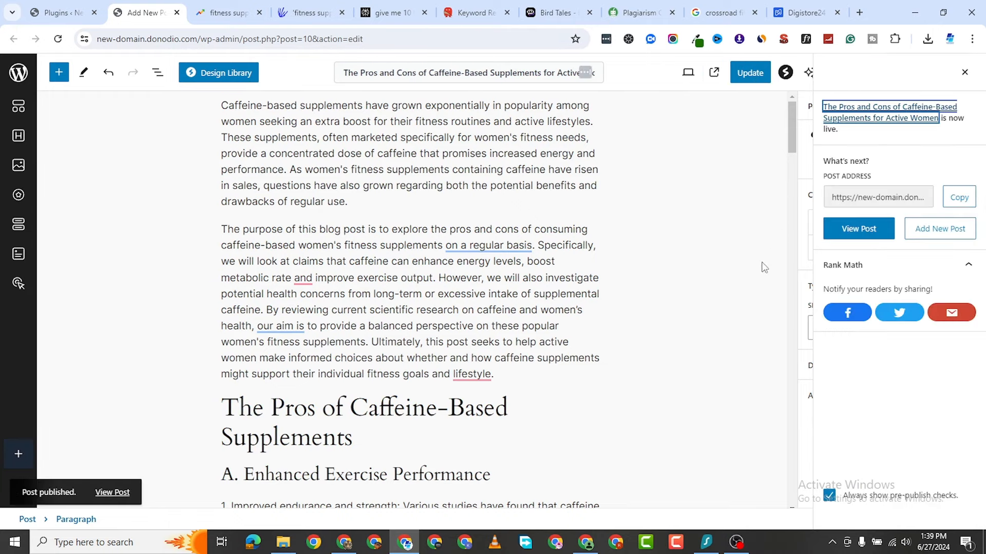
Open the published post in a new browser tab and review it from title to conclusion
right_click(852, 236)
left_click(831, 248)
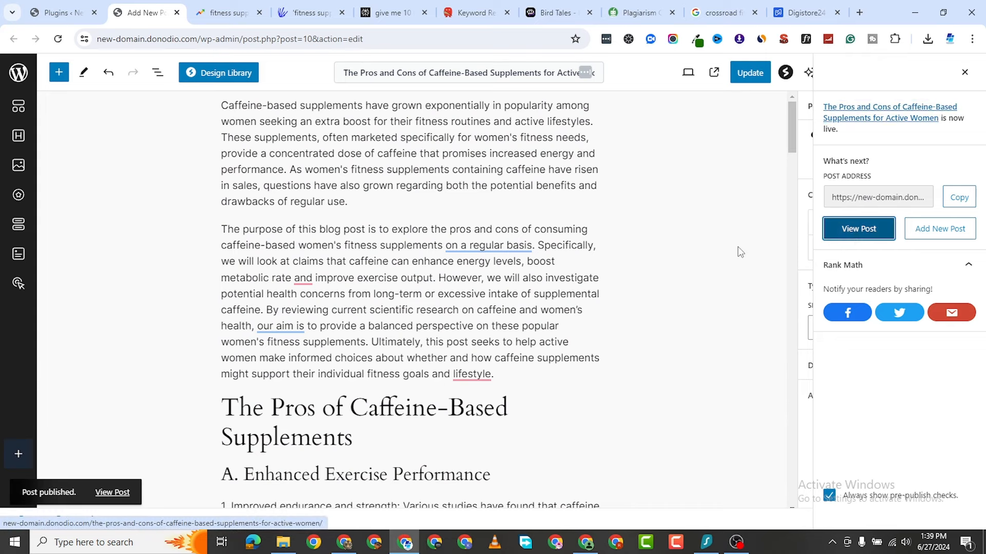
left_click(198, 13)
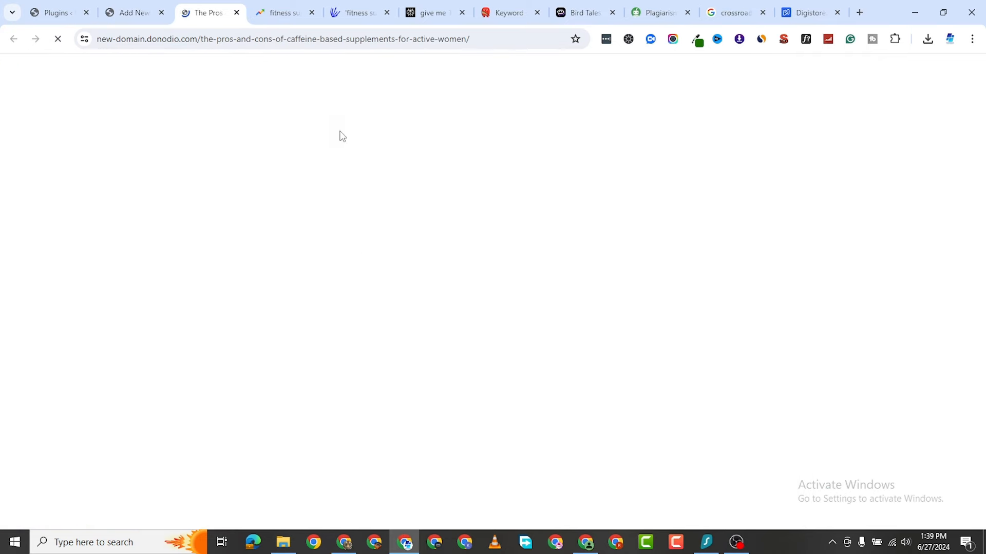
scroll(371, 149, "down", 20)
scroll(511, 460, "down", 20)
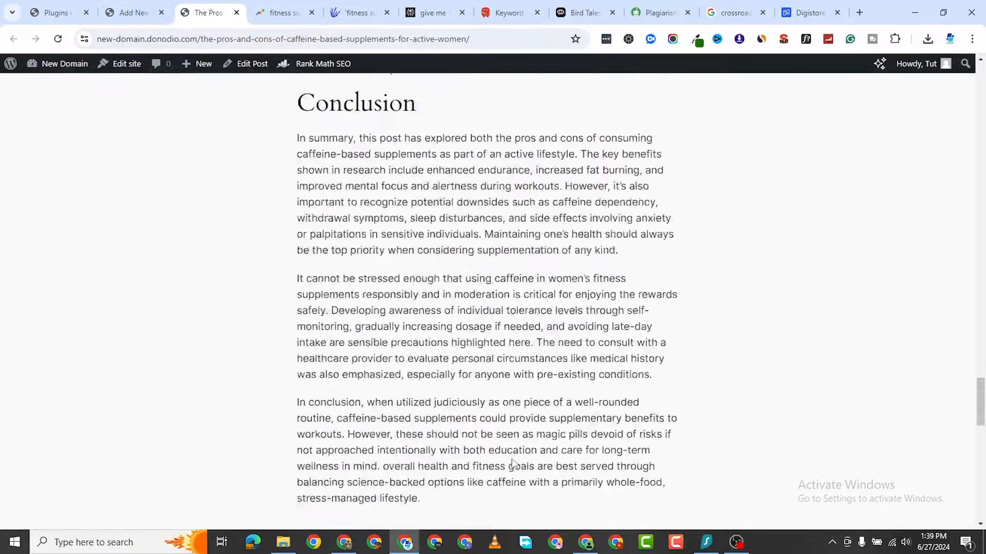
scroll(511, 461, "down", 10)
scroll(462, 383, "up", 20)
scroll(481, 396, "up", 20)
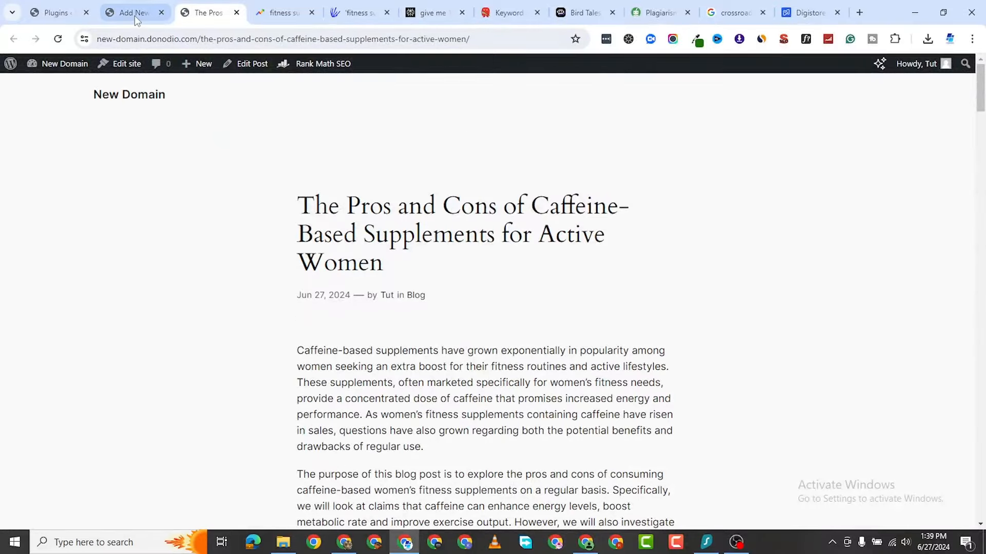
Return to the post editor, dismiss the post-publish information and open the post's Rank Math SEO settings
left_click(135, 12)
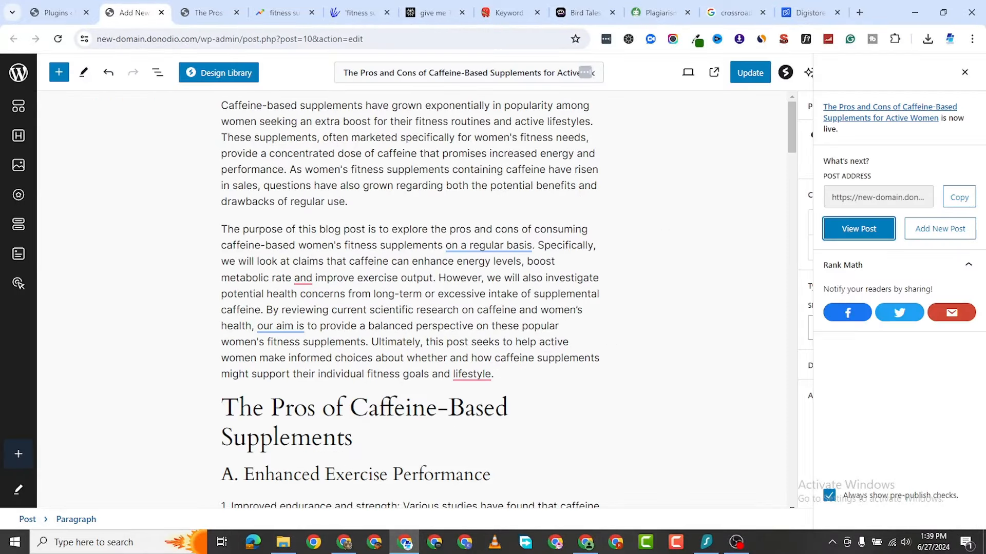
left_click(965, 72)
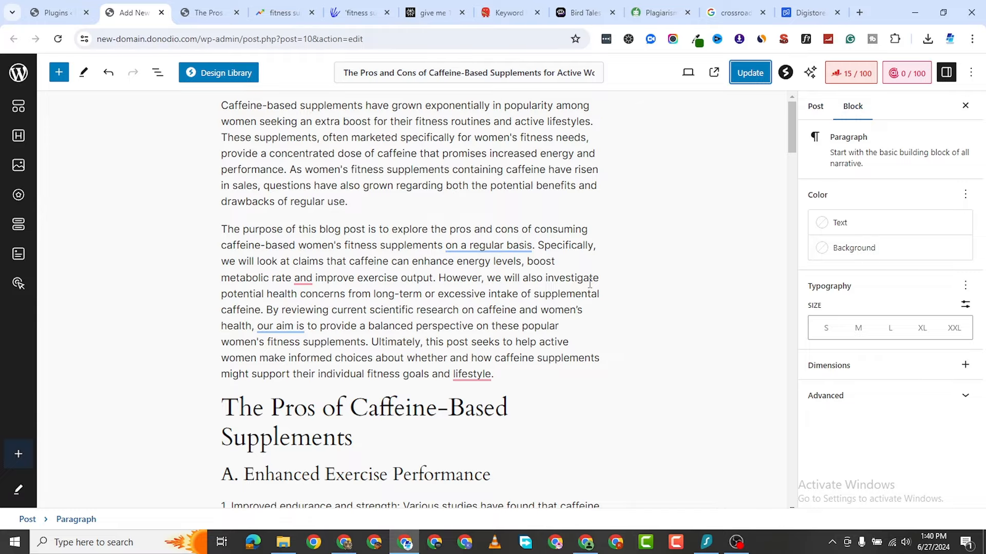
scroll(588, 298, "down", 8)
scroll(587, 304, "up", 8)
scroll(464, 307, "down", 7)
scroll(469, 294, "up", 7)
left_click(850, 73)
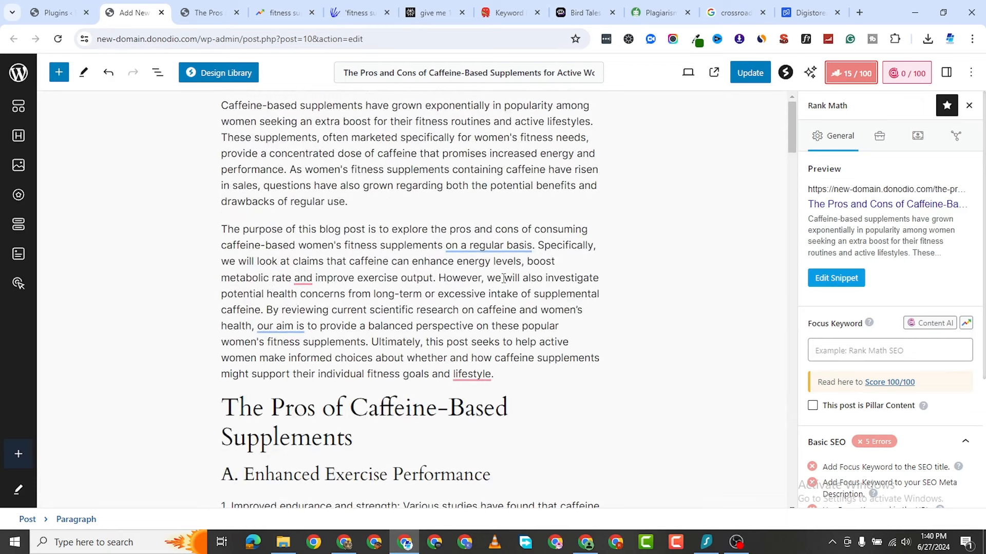
Switch to The HOTH keyword results and copy the keyword "women's fitness supplements"
left_click(639, 371)
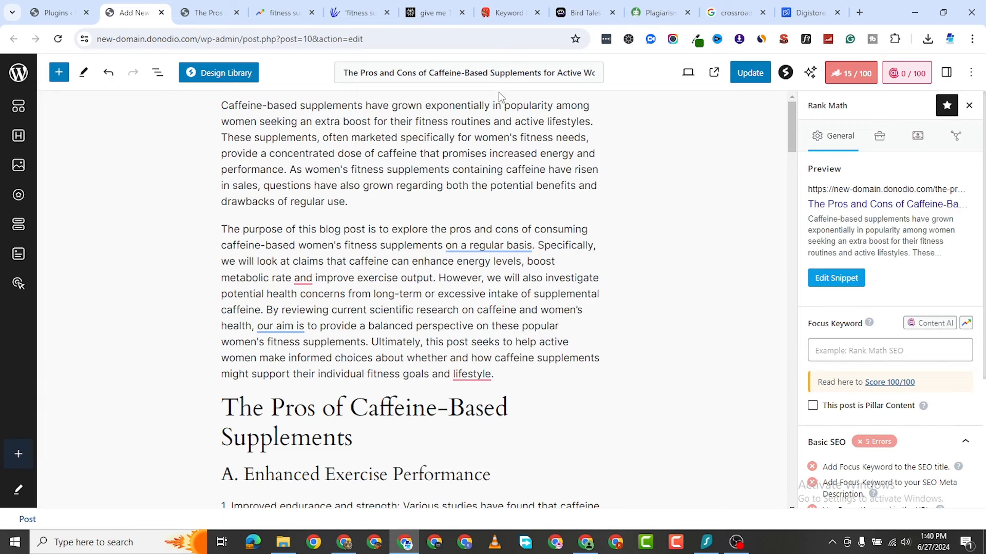
left_click(496, 74)
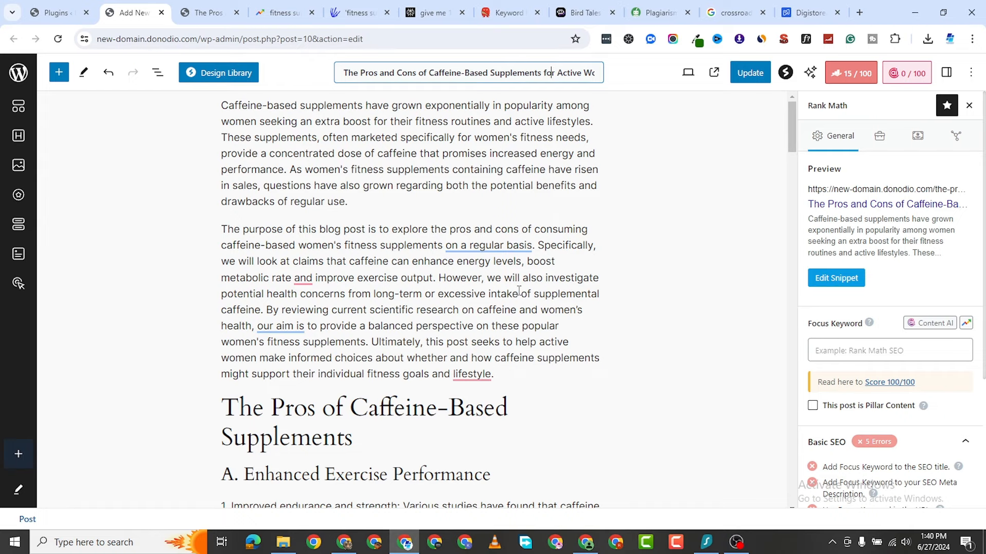
scroll(591, 313, "down", 1)
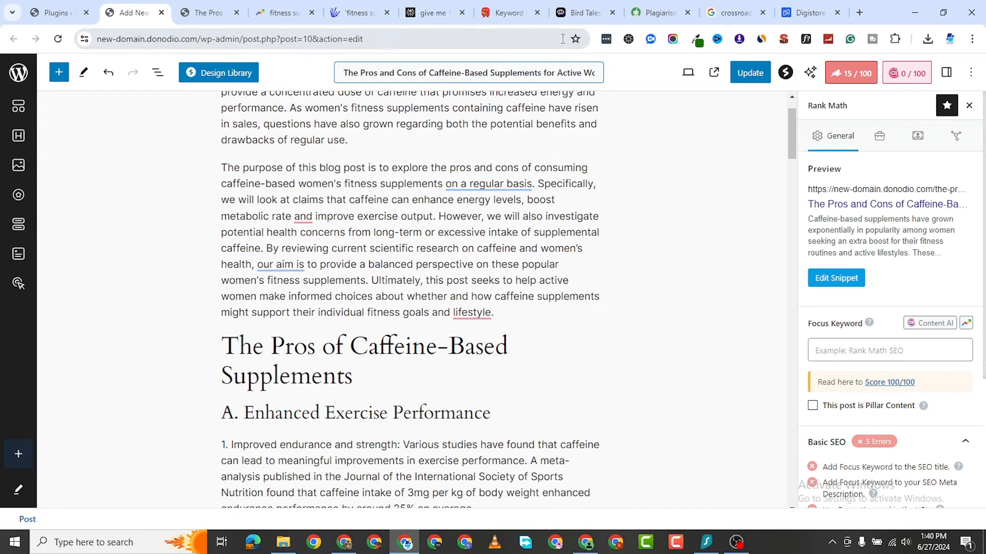
left_click(507, 23)
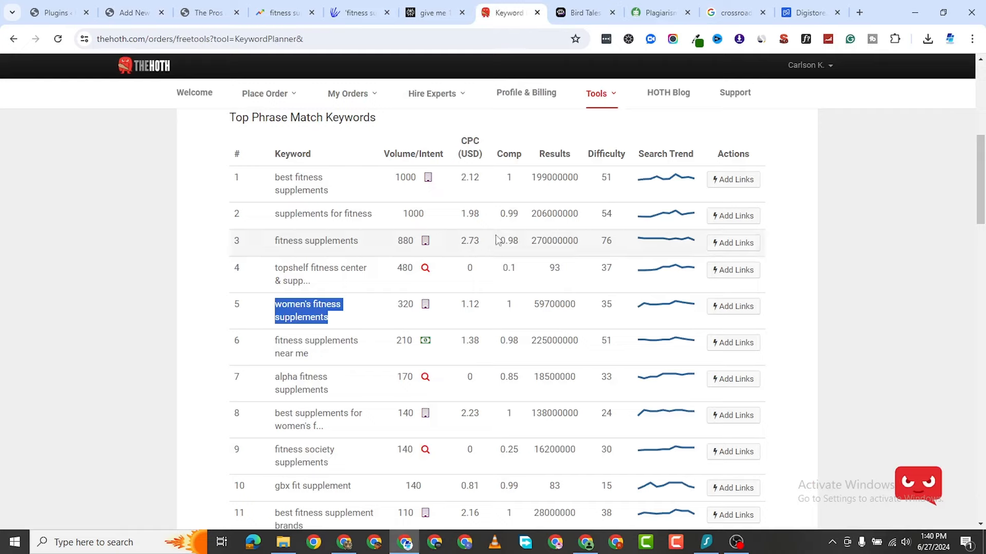
right_click(329, 301)
left_click(375, 314)
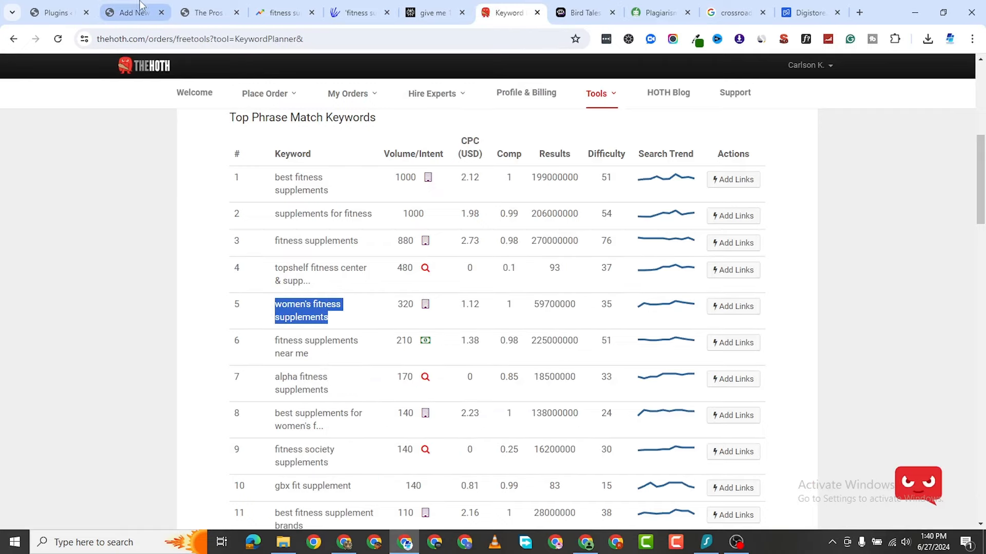
Back in the WordPress post editor, set the Rank Math focus keyword to "women's fitness supplements"
left_click(124, 18)
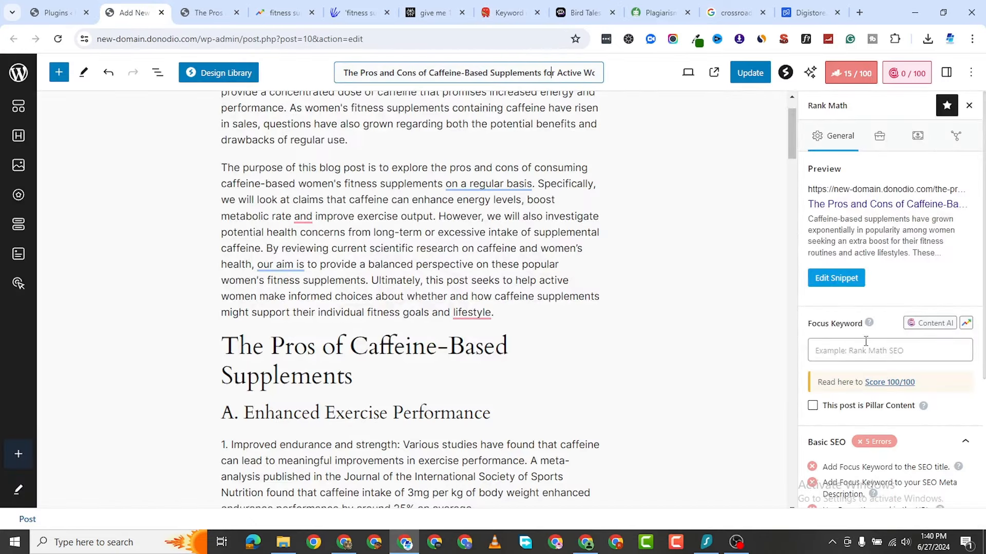
left_click(843, 350)
right_click(838, 346)
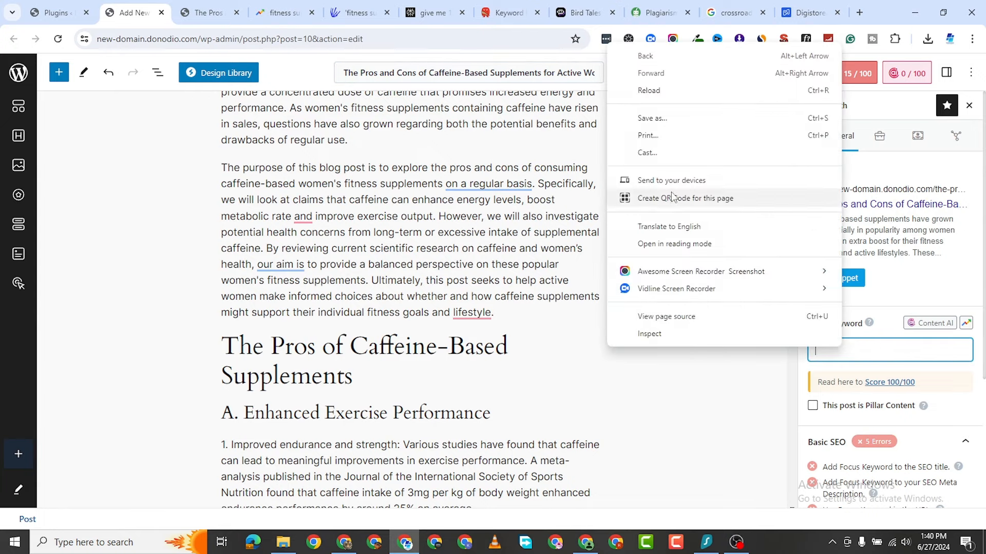
left_click(854, 350)
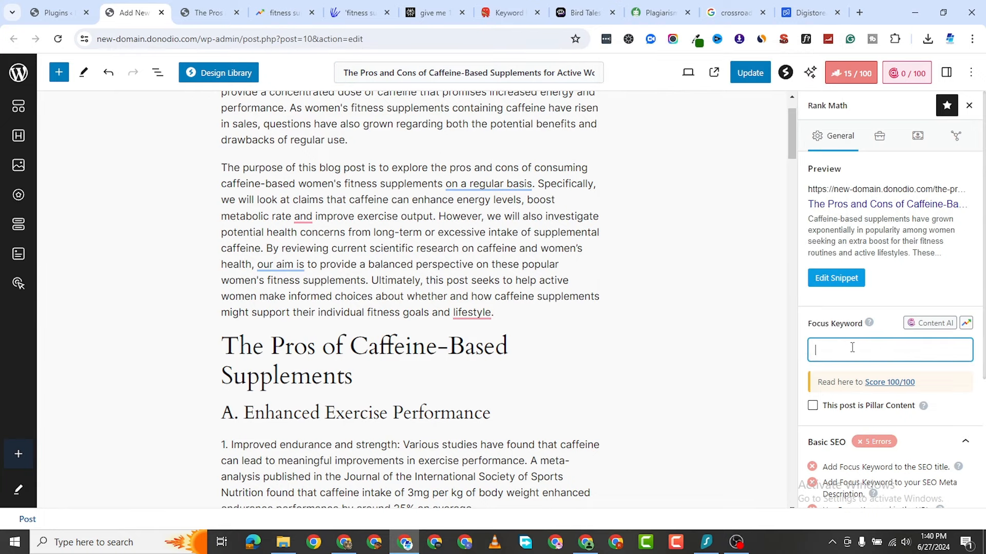
right_click(852, 353)
left_click(890, 352)
key("ctrl+v")
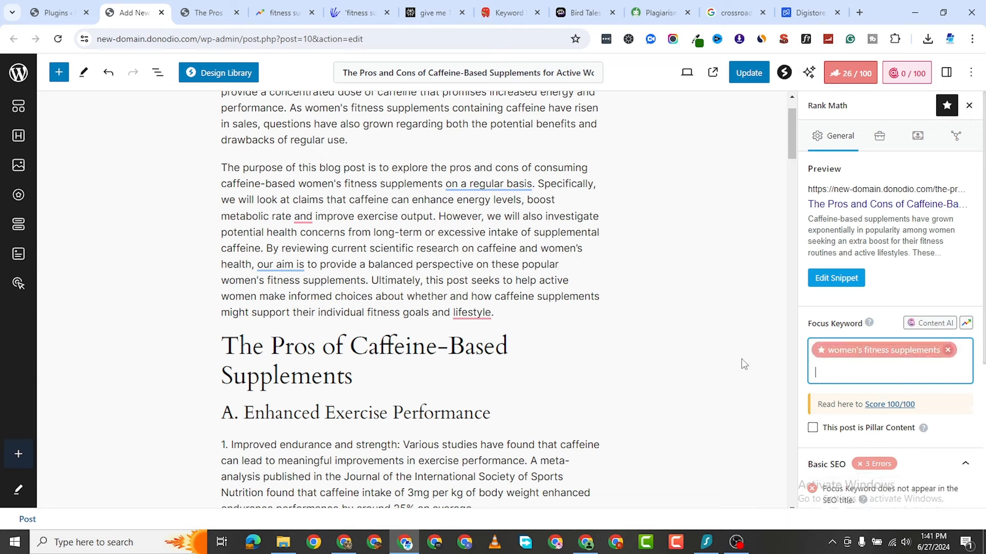
Check the Basic SEO errors and put "women's fitness supplements |" in front of the post title
scroll(840, 314, "down", 3)
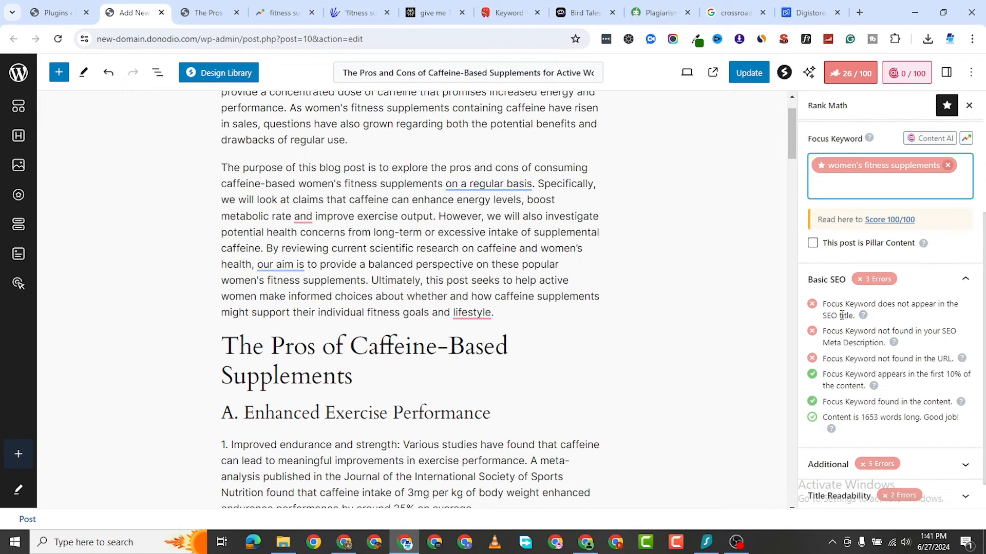
scroll(621, 290, "up", 1)
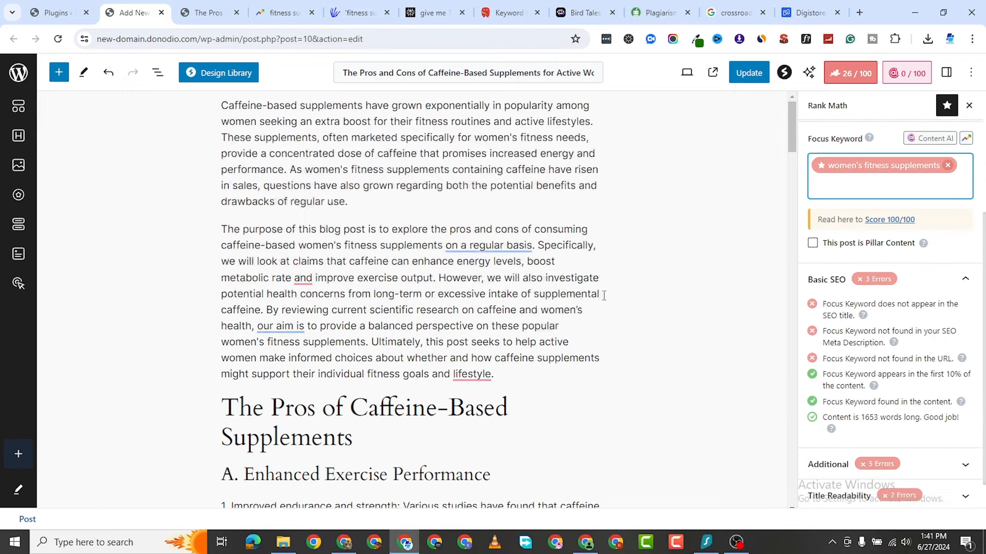
left_click(357, 73)
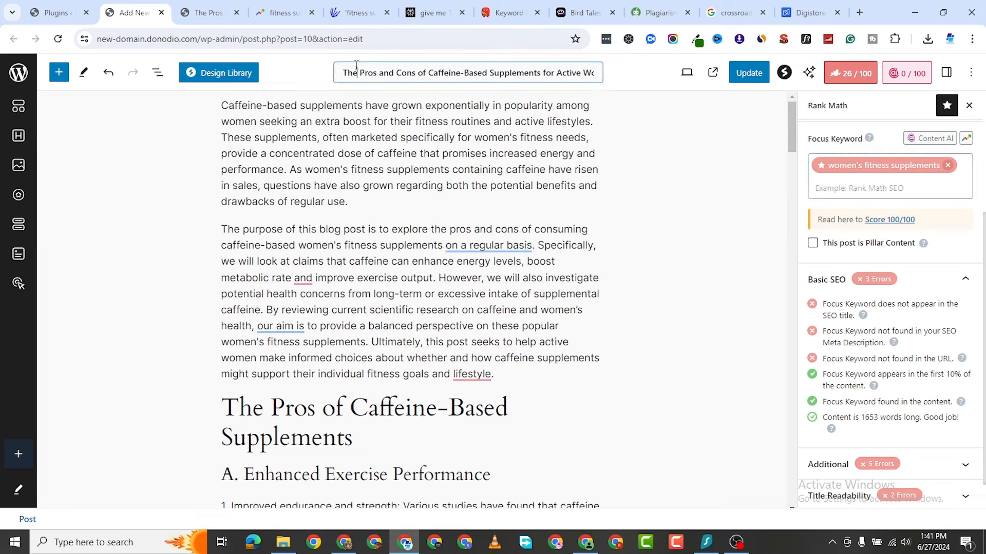
left_click_drag(343, 72, 594, 75)
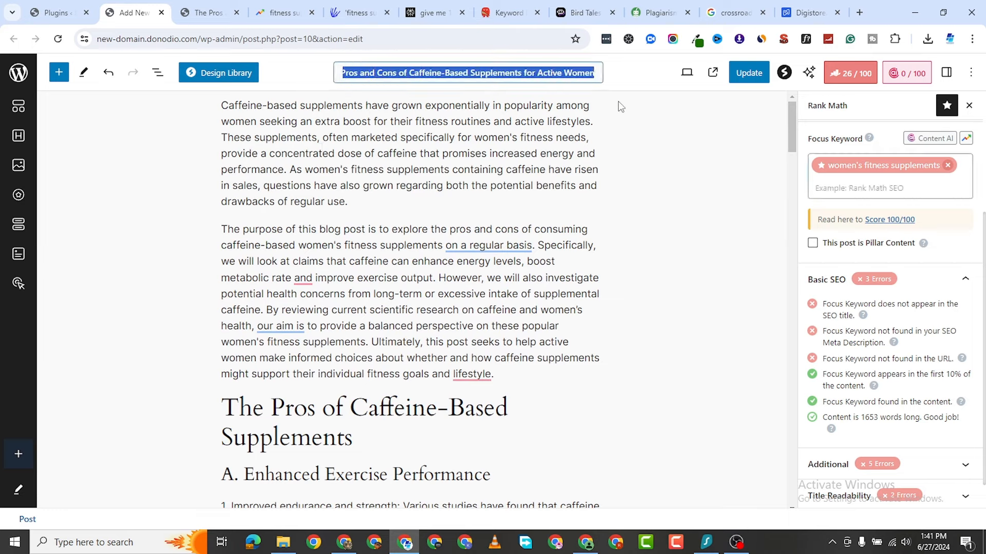
left_click(490, 73)
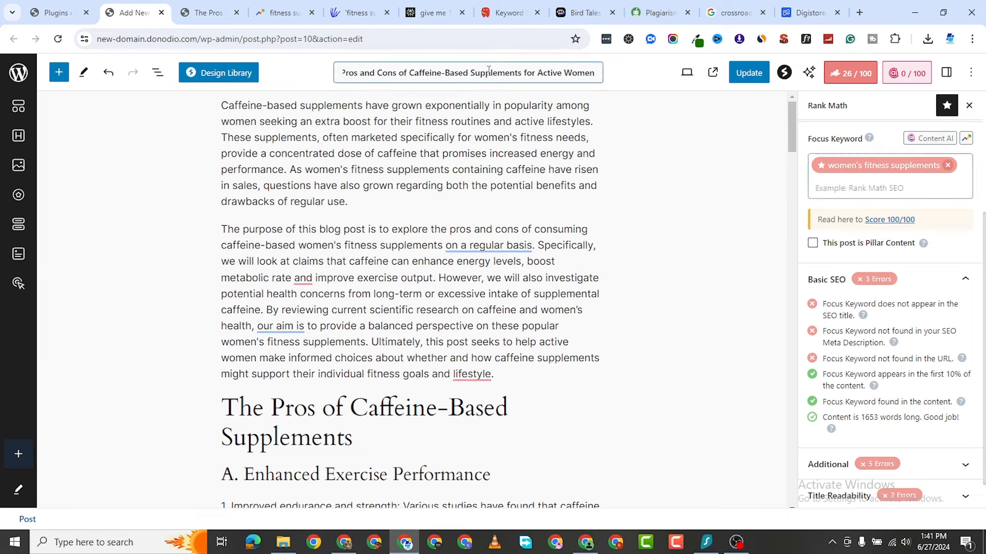
key("Left")
key("Left")
key("Left")
key("Left")
key("Left")
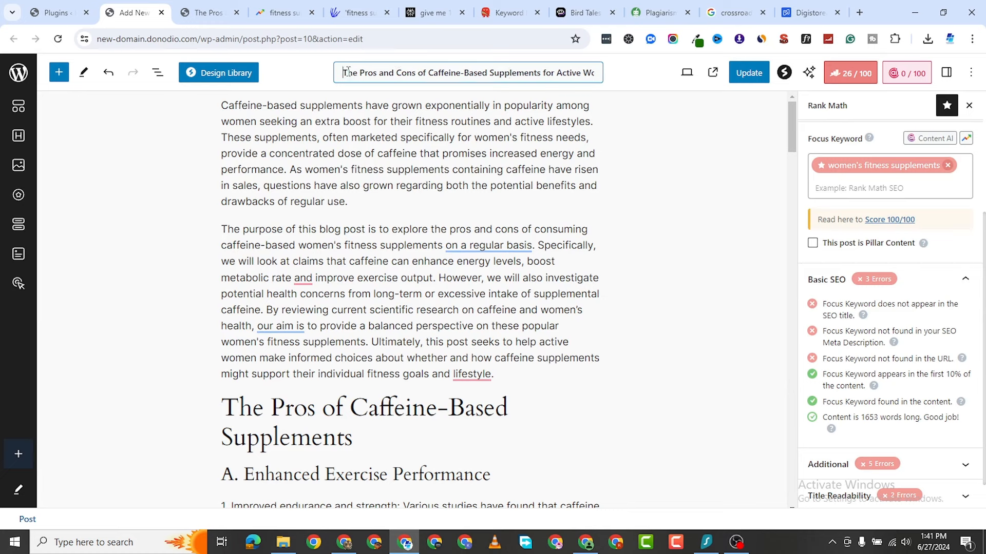
key("ctrl+v")
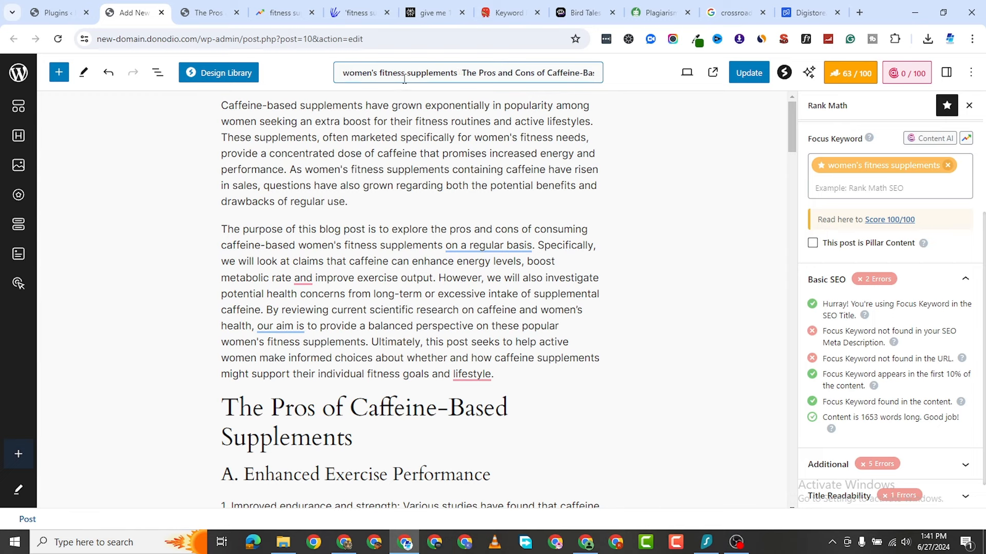
key("BackSpace")
type("|")
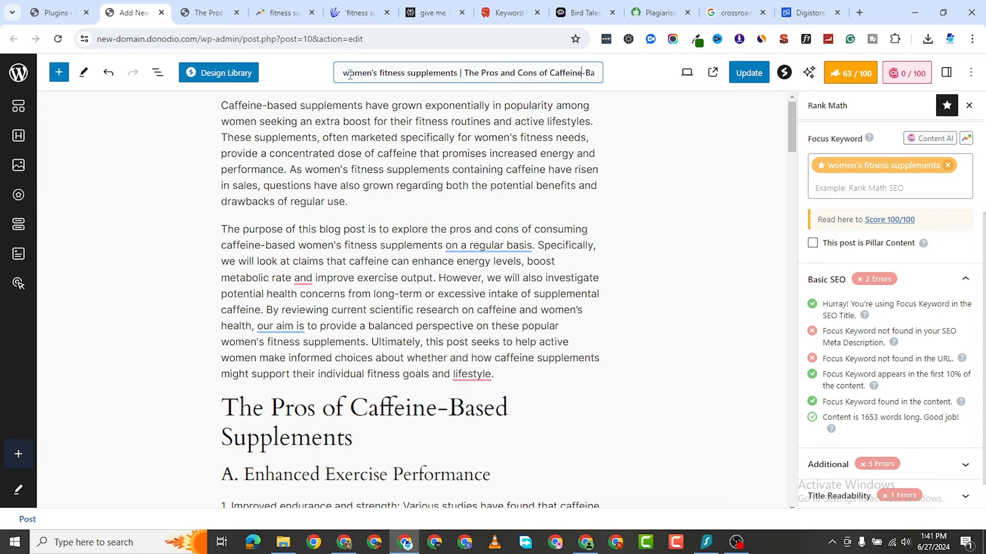
Insert "Women's Fitness" before "Supplements" in the post title, after "The Pros and Cons of Caffeine-Based"
key("Right")
key("Right")
key("Right")
key("Right")
key("Right")
key("Right")
key("Right")
key("Right")
key("Right")
key("Right")
key("Right")
key("Right")
key("Right")
key("Right")
key("Right")
key("Right")
key("Right")
key("Right")
key("Right")
key("Right")
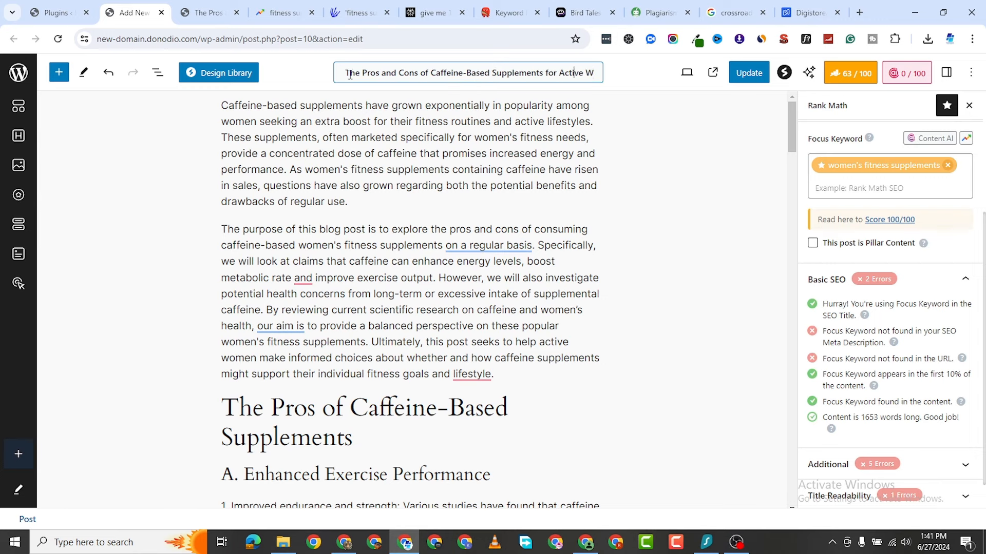
key("Left")
key("Left")
key("Left")
key("Left")
key("Left")
key("Left")
type("Women")
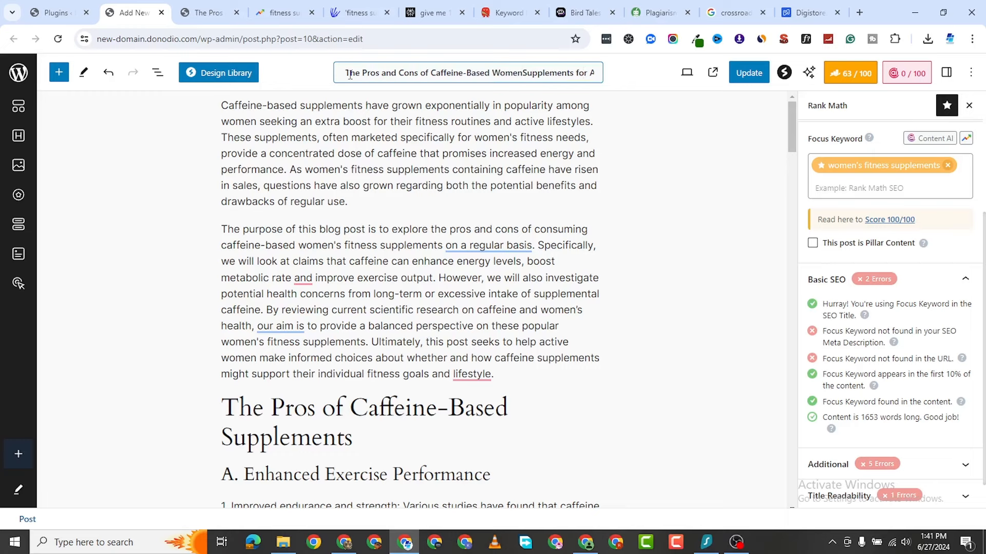
type("'s Fitness")
Remove the "women's fitness supplements |" prefix so the post title starts with "The Pros and Cons"
key("Left")
key("Left")
key("Left")
key("Left")
key("Left")
key("Left")
key("Left")
key("Left")
key("Left")
key("Left")
key("Left")
key("Left")
key("Left")
key("Left")
key("Left")
key("Left")
key("Left")
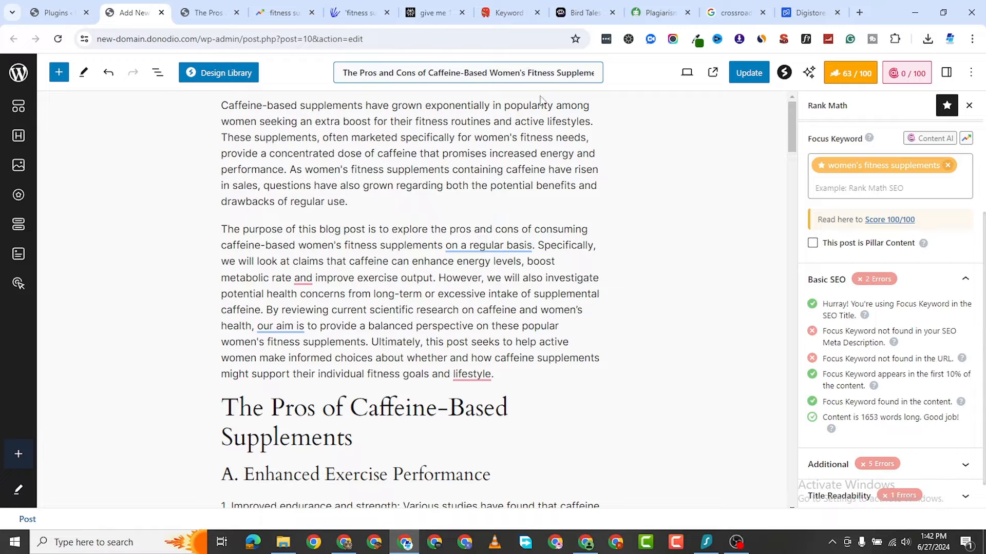
Look through the post body's sections on exercise performance and mental focus, and review the search snippet preview
scroll(389, 377, "down", 15)
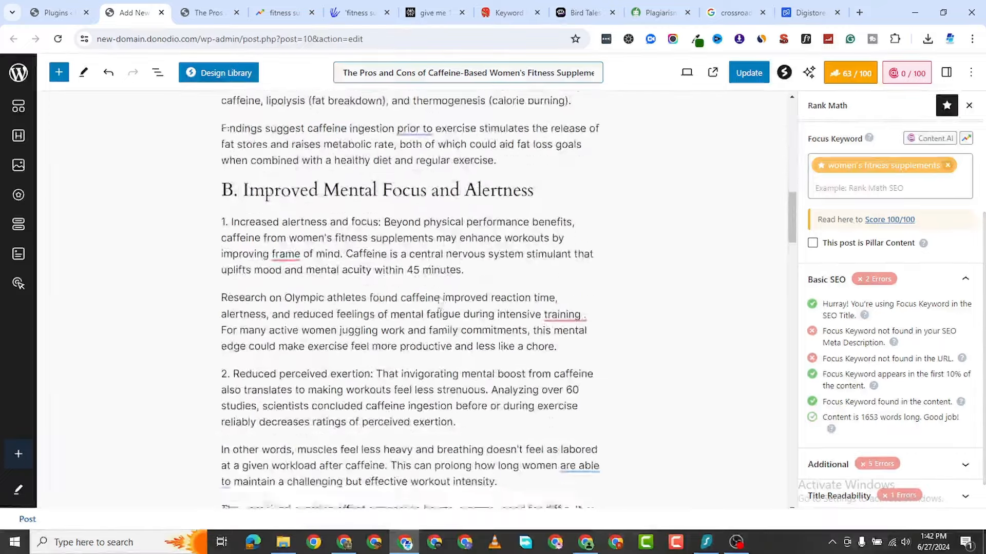
scroll(536, 339, "up", 5)
scroll(536, 338, "up", 3)
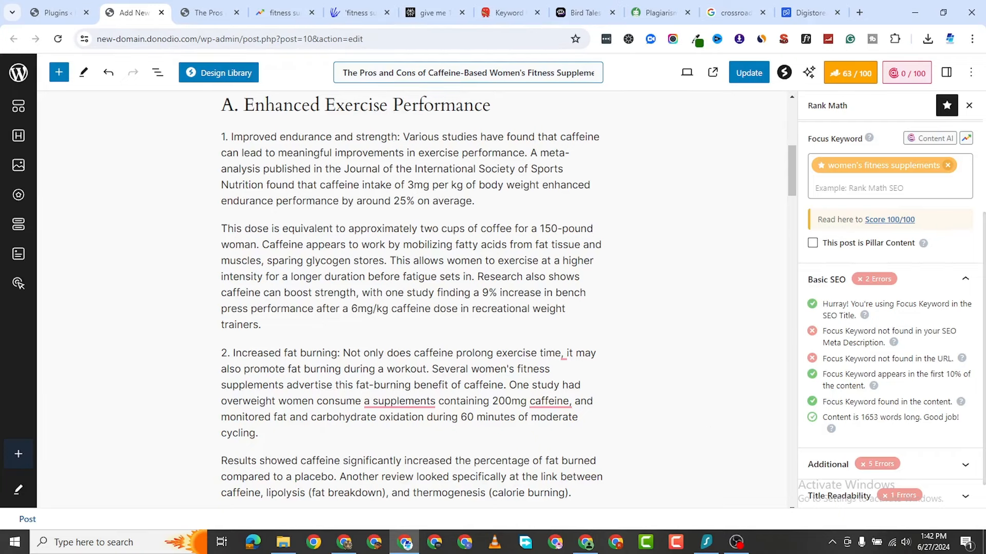
scroll(894, 315, "up", 3)
scroll(894, 315, "down", 3)
scroll(894, 315, "up", 3)
scroll(871, 310, "up", 1)
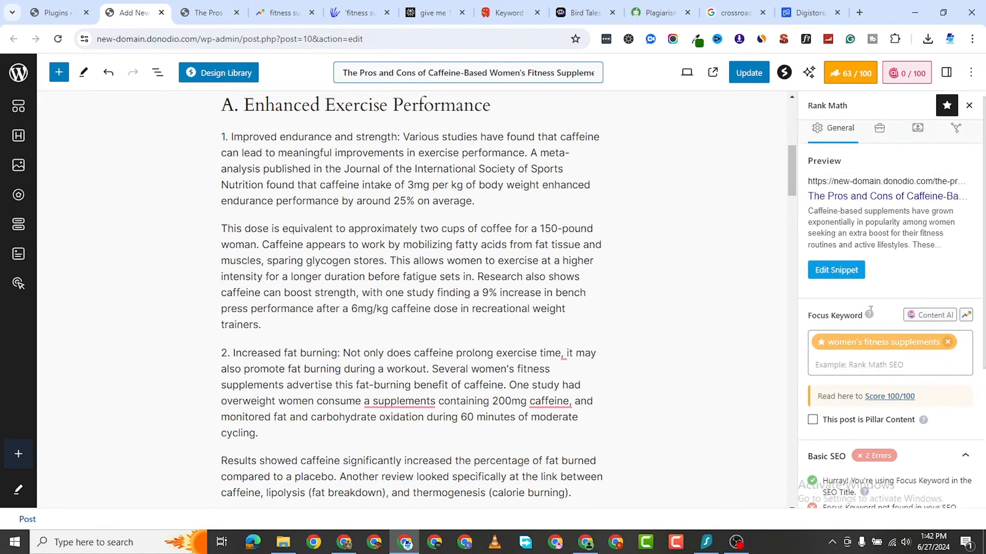
scroll(870, 310, "up", 1)
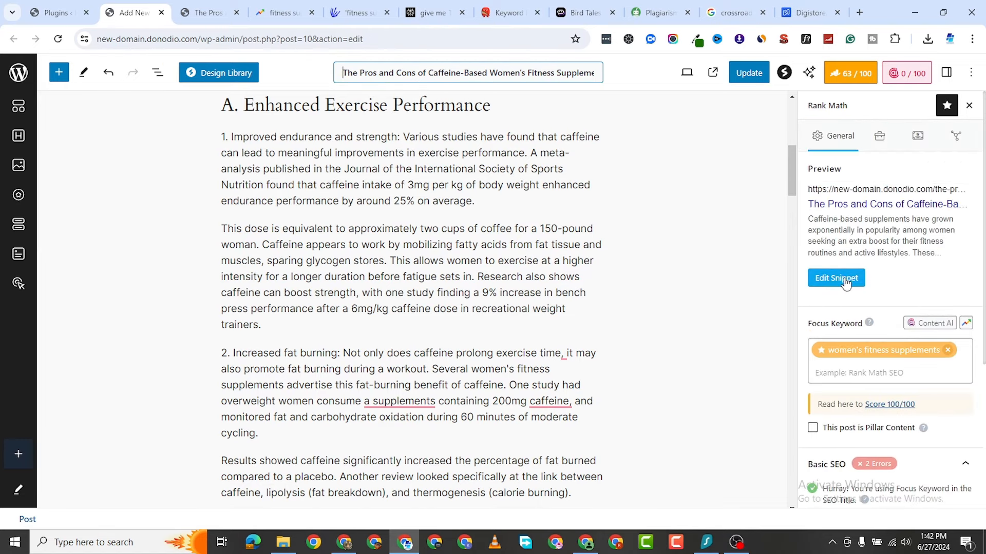
Copy the full post title and paste it over the SEO title variables in Rank Math's snippet editor
triple_click(432, 76)
right_click(434, 78)
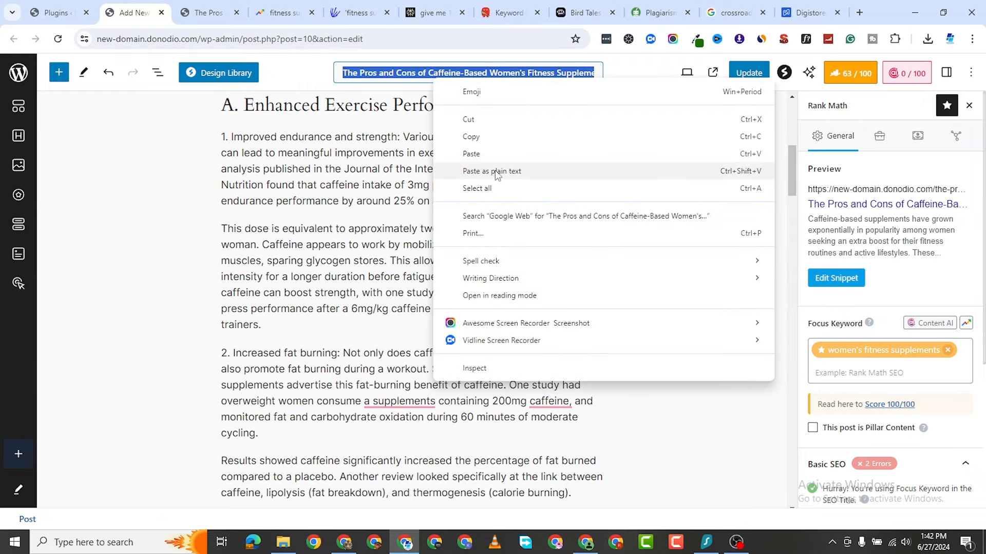
left_click(490, 137)
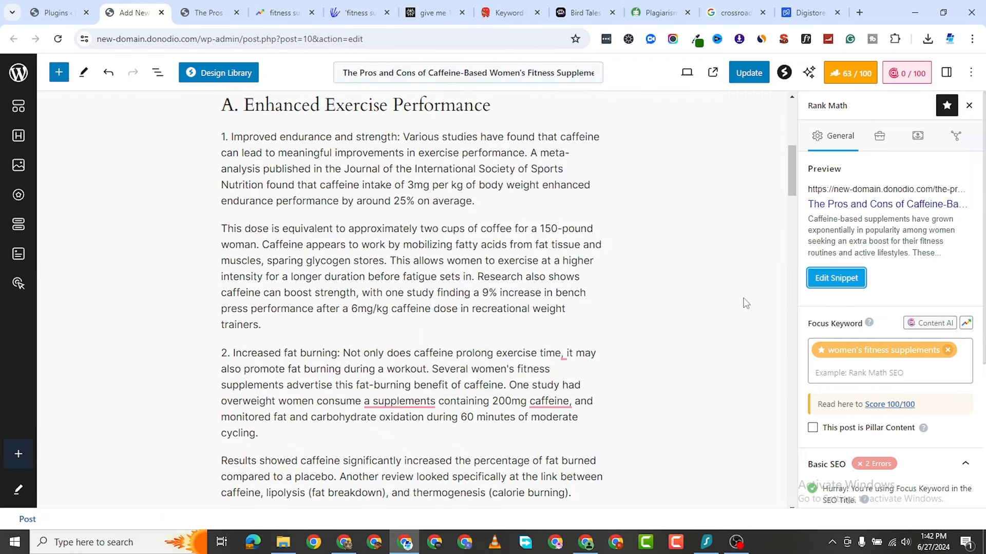
left_click(853, 288)
triple_click(404, 291)
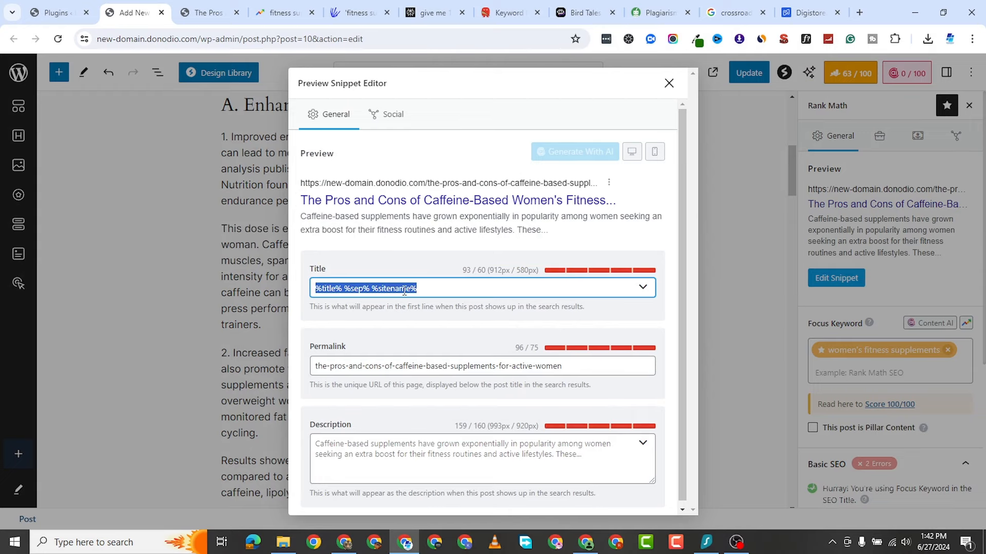
right_click(404, 290)
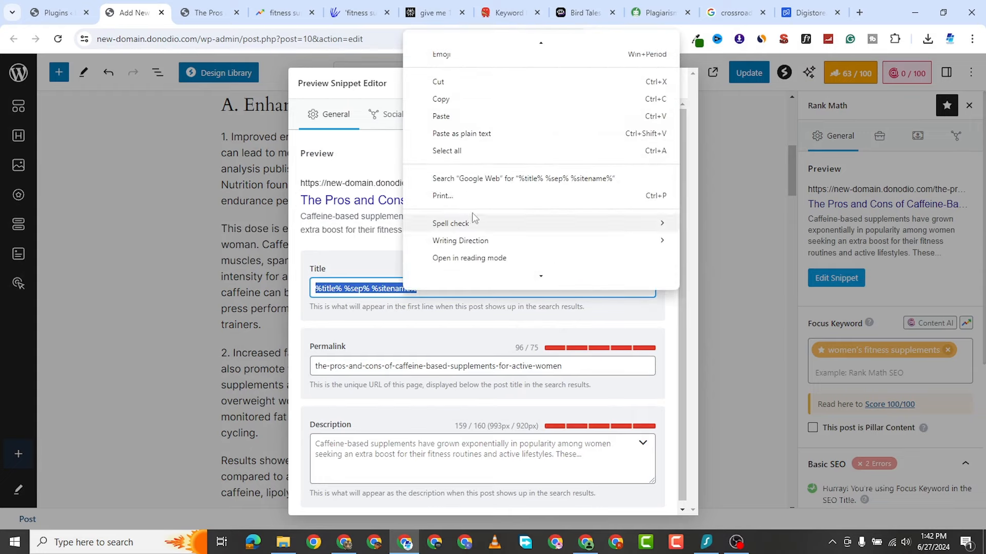
left_click(467, 124)
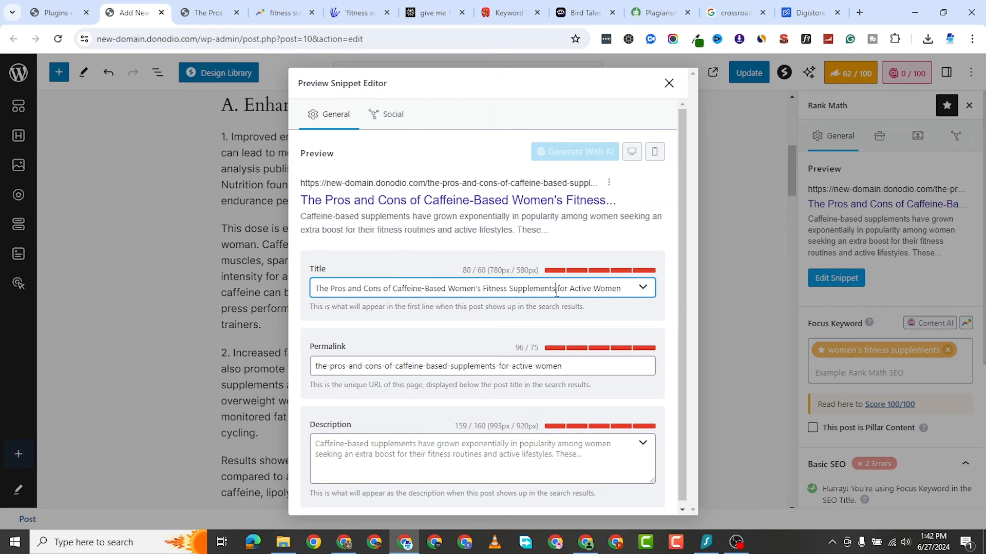
Shorten the snippet's SEO title to "Pros and Cons of Caffeine-Based Women's Fitness Supplements"
left_click_drag(555, 288, 630, 308)
key("BackSpace")
key("BackSpace")
key("BackSpace")
key("BackSpace")
key("BackSpace")
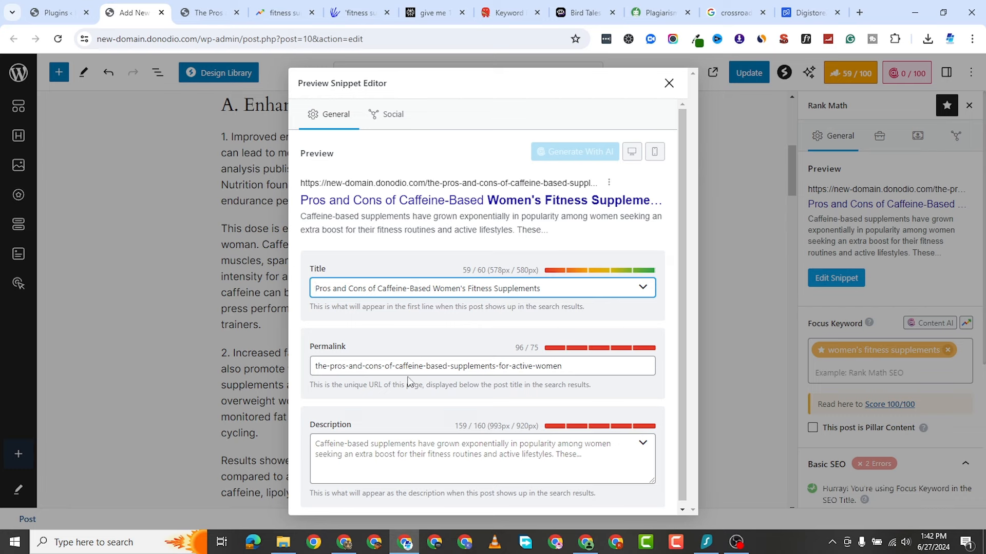
Remove "the-" from the start and "-women" from the end of the permalink
left_click(557, 365)
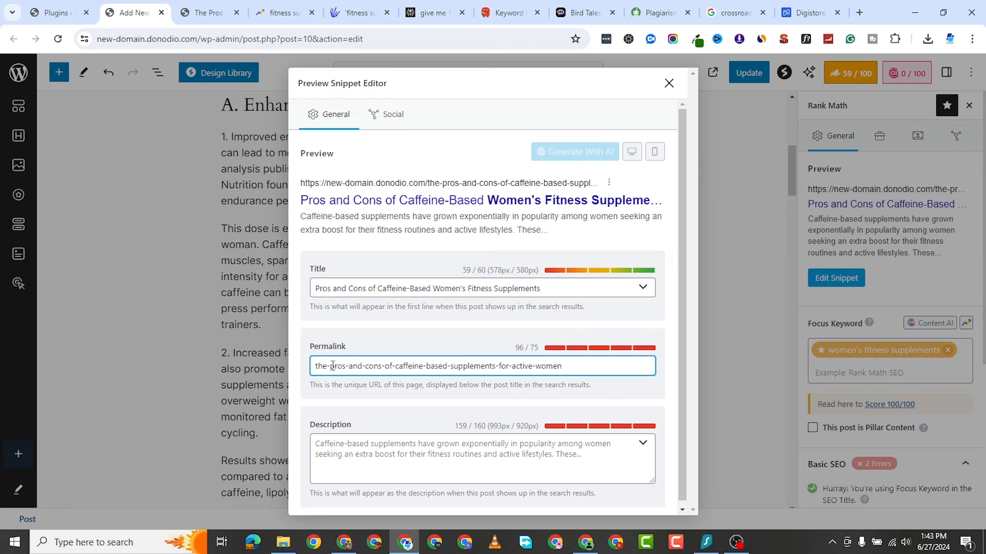
left_click(332, 365)
key("BackSpace")
key("BackSpace")
key("BackSpace")
key("BackSpace")
left_click(574, 360)
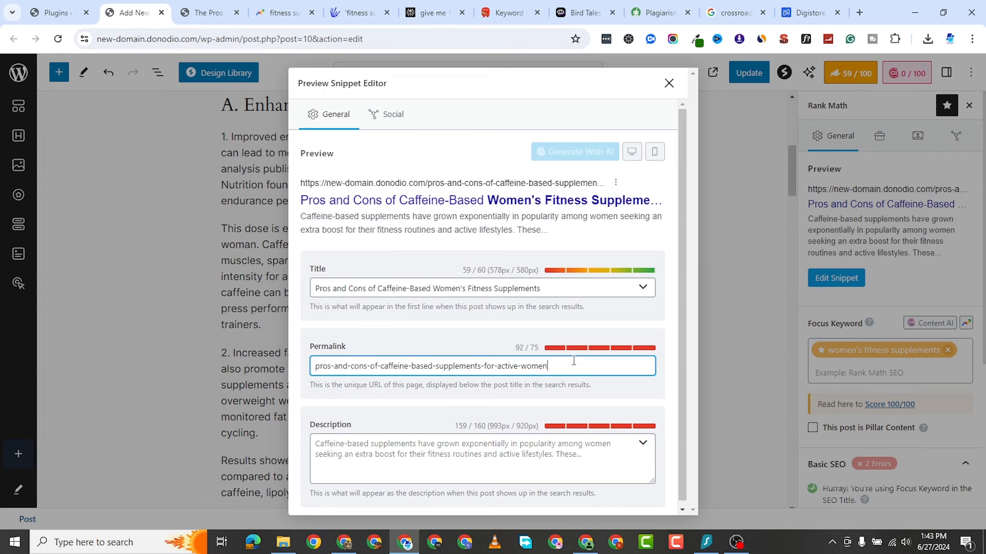
key("BackSpace")
key("BackSpace")
key("BackSpace")
key("BackSpace")
key("BackSpace")
Insert "womens-fitness-" before "supplements" in the permalink and drop "-for-active" from its end
left_click(436, 366)
type("wom")
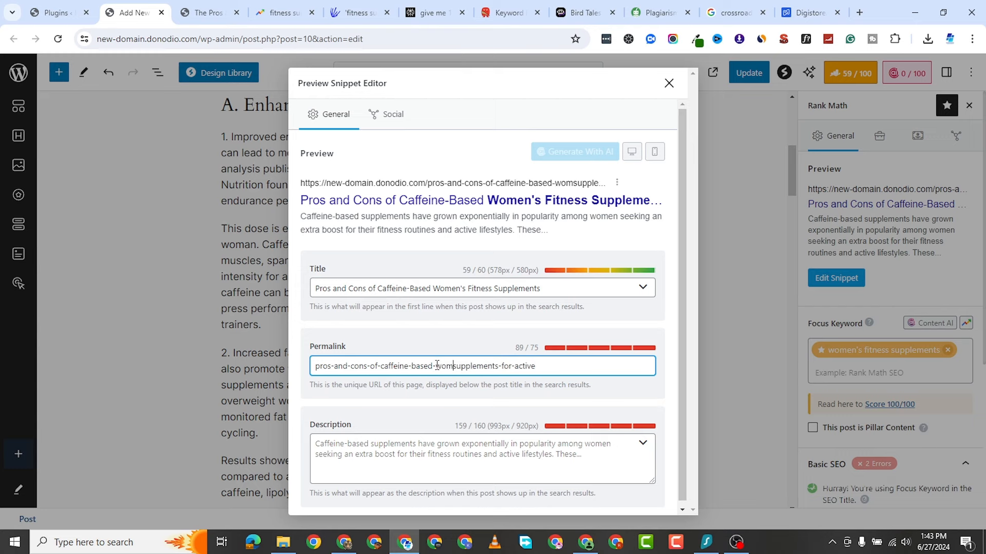
type("n")
key("BackSpace")
type("en")
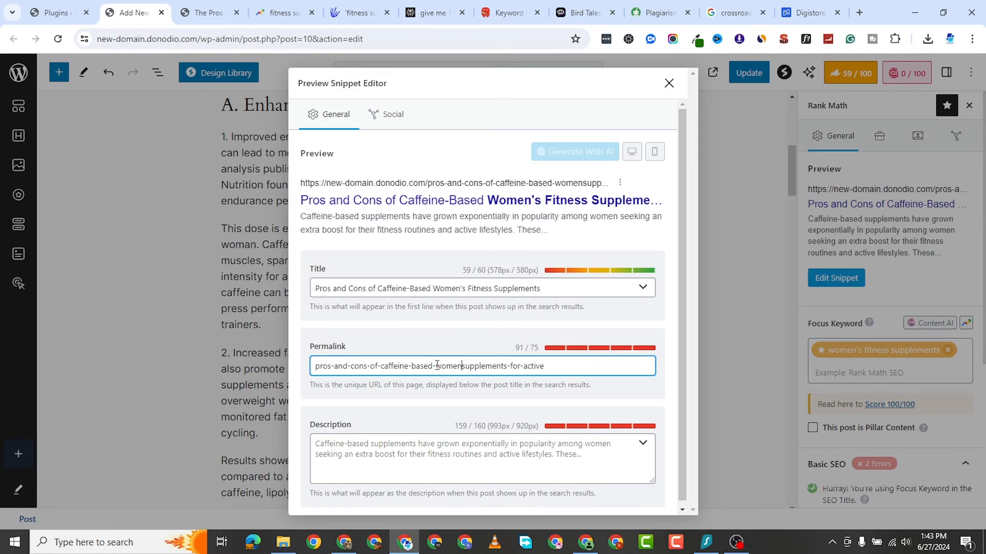
type("'s")
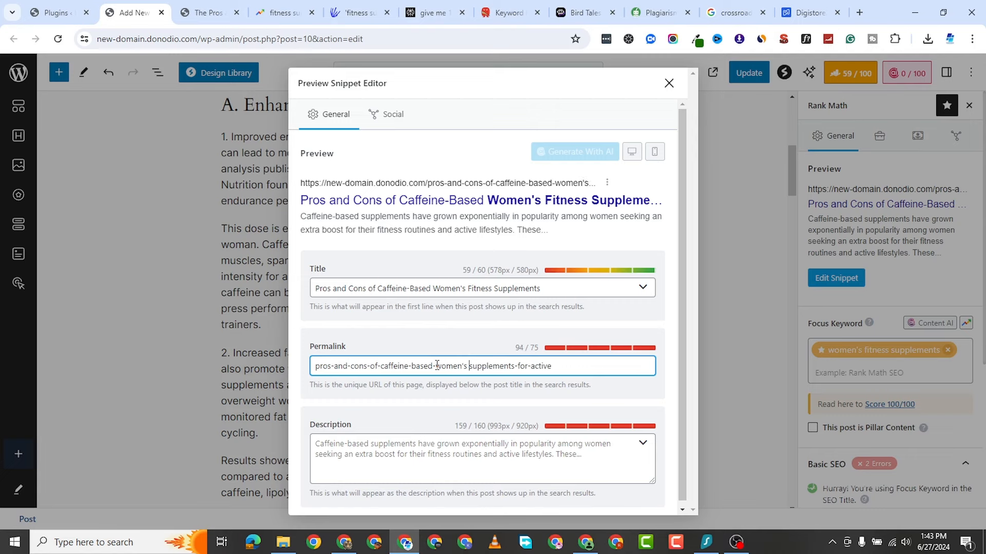
key("BackSpace")
key("BackSpace")
key("BackSpace")
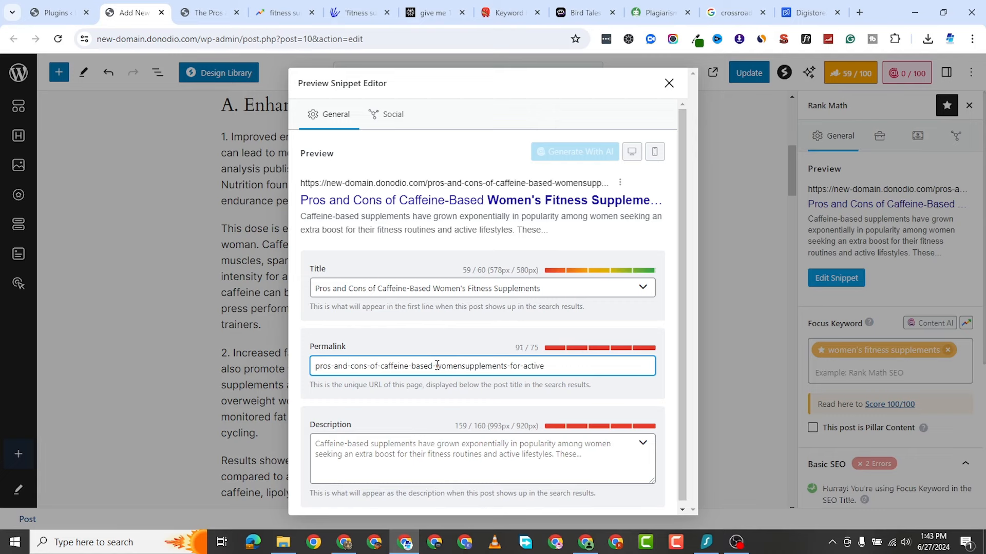
type("s-fitnes")
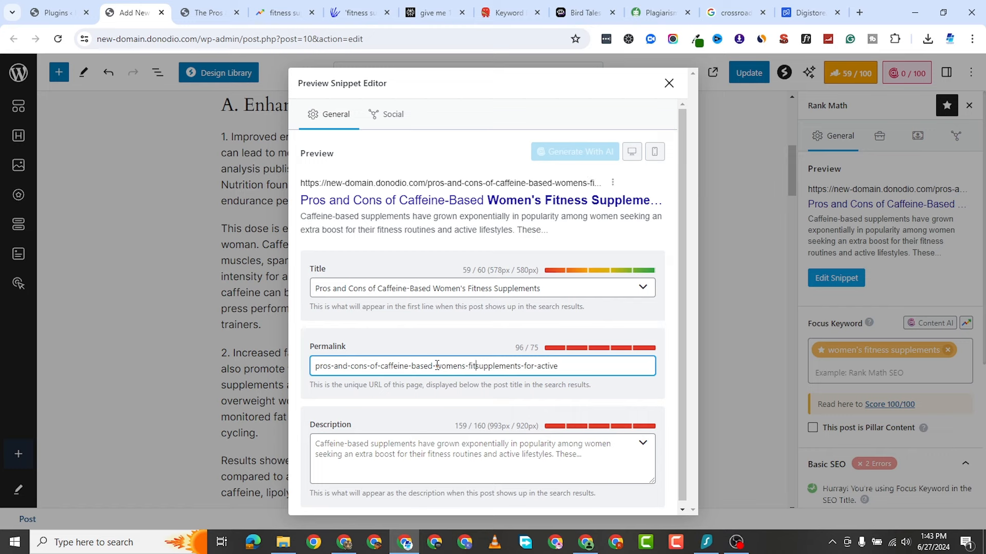
type("s-")
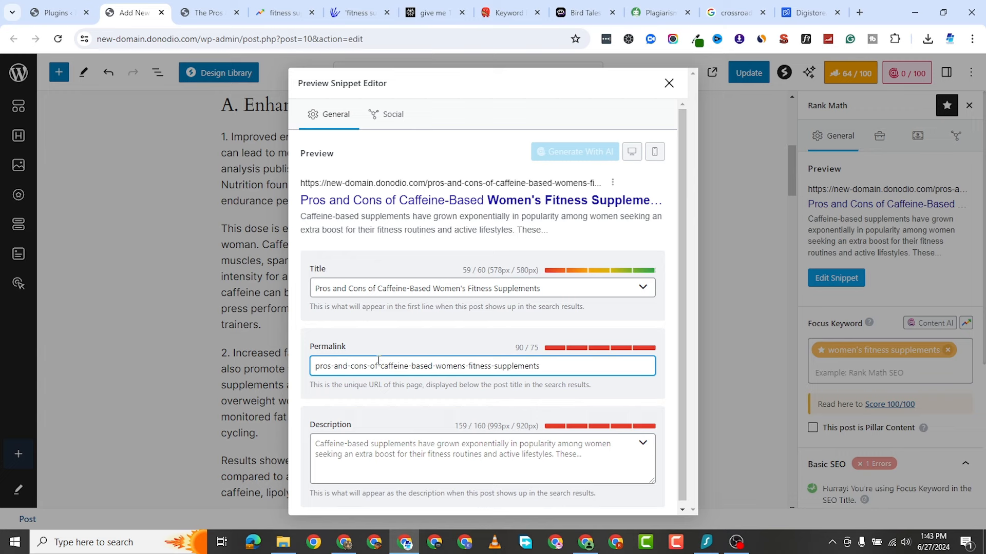
Delete "pros-and-cons-of-" so the permalink reads "caffeine-based-womens-fitness-supplements"
key("BackSpace")
key("BackSpace")
key("BackSpace")
key("BackSpace")
key("BackSpace")
key("BackSpace")
key("BackSpace")
key("BackSpace")
key("BackSpace")
key("BackSpace")
key("BackSpace")
key("BackSpace")
key("BackSpace")
key("BackSpace")
key("BackSpace")
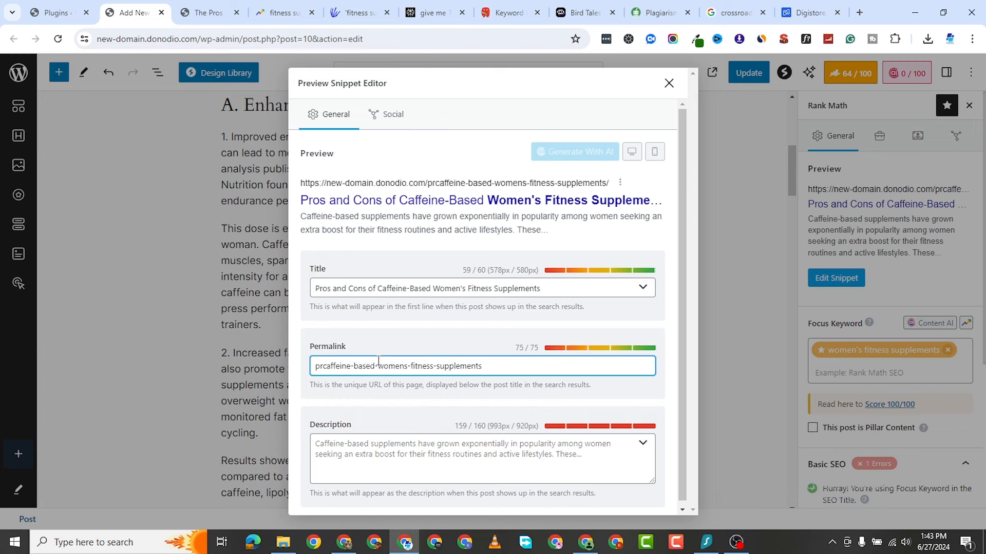
key("BackSpace")
key("BackSpace")
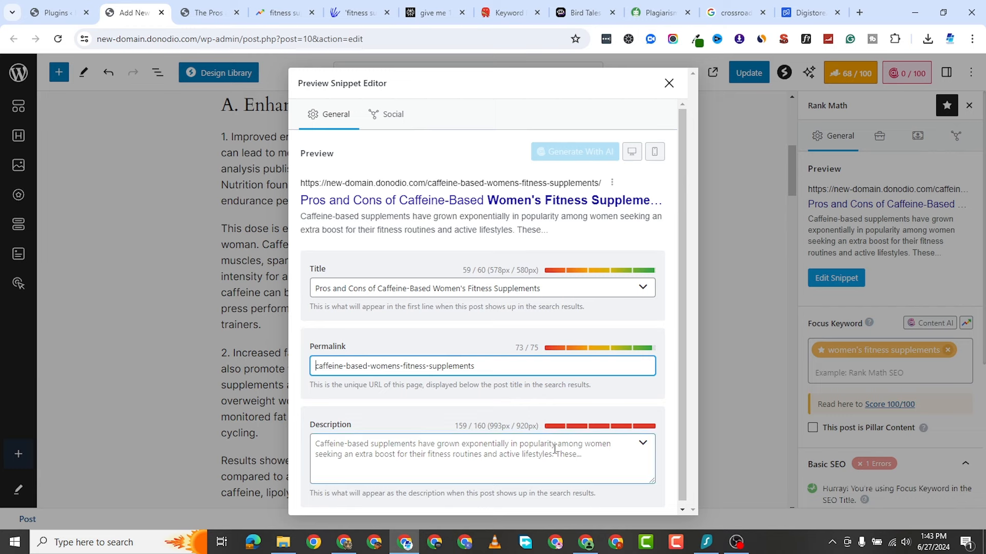
Paste the copied post title as the meta description and replace everything before "Women's Fitness Supplements" with "In this posy we review"
left_click(354, 448)
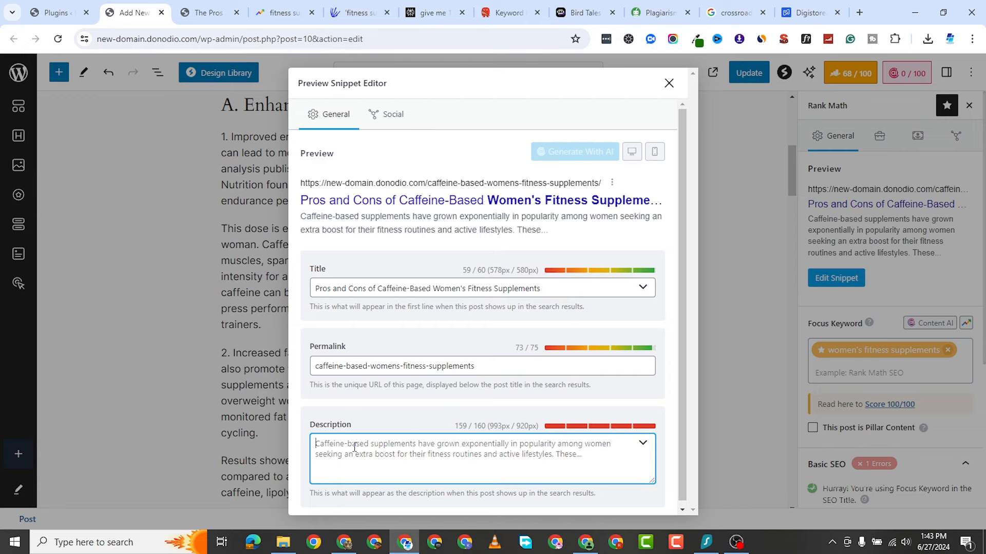
key("ctrl+v")
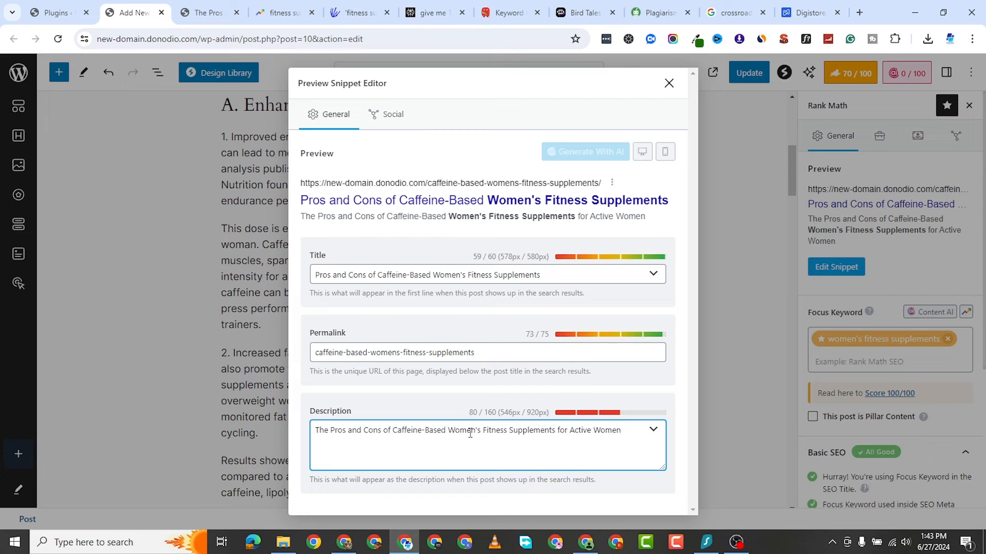
left_click_drag(445, 430, 317, 445)
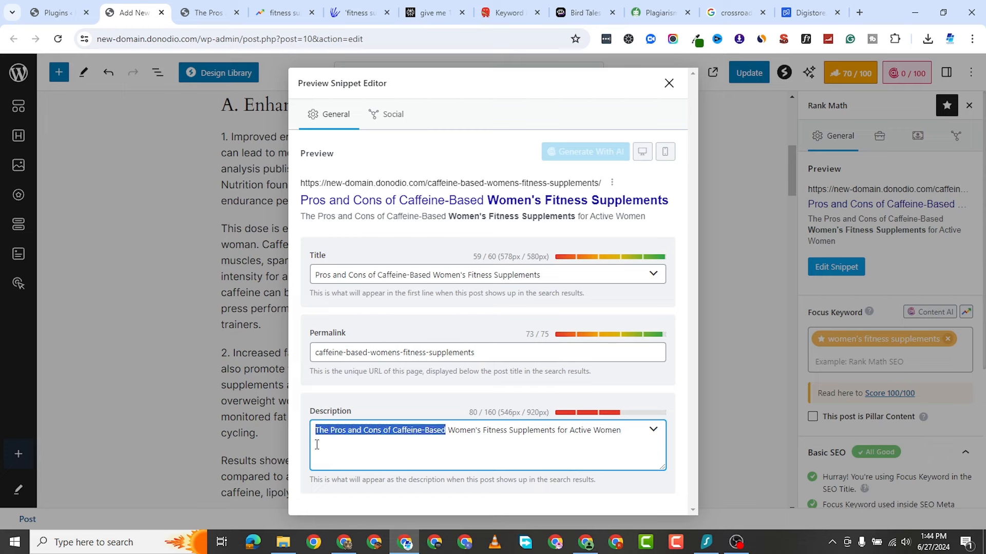
type("In this")
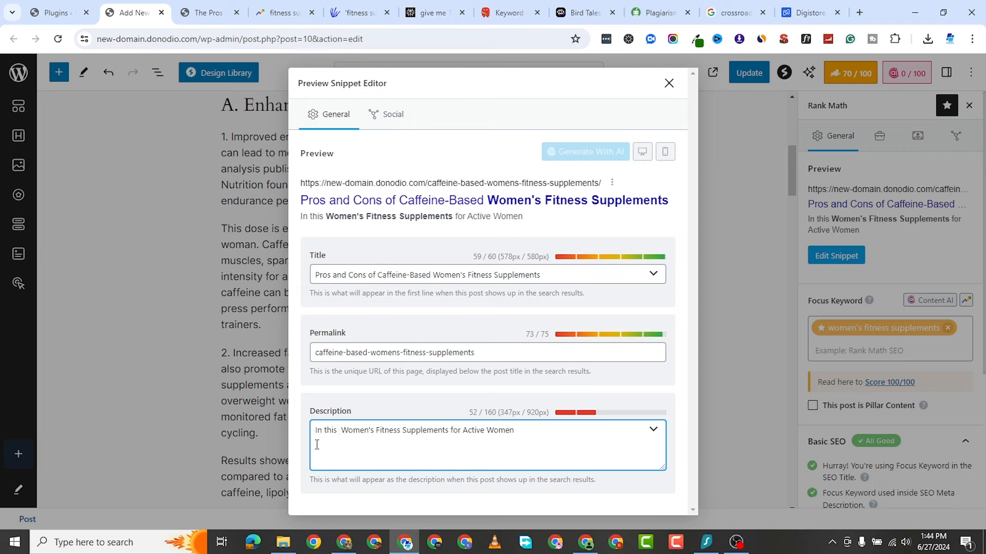
type(" posy we")
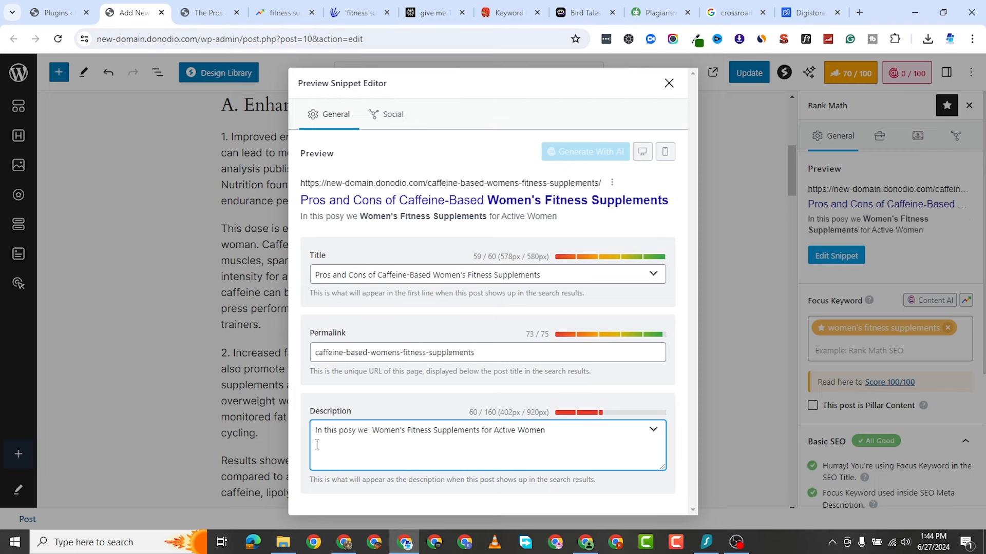
type(" revi")
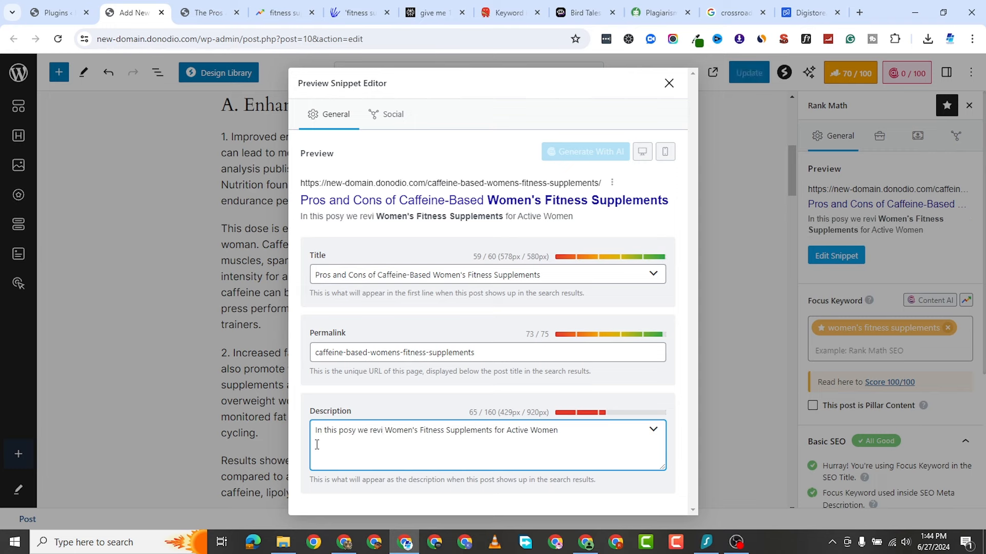
type("ew")
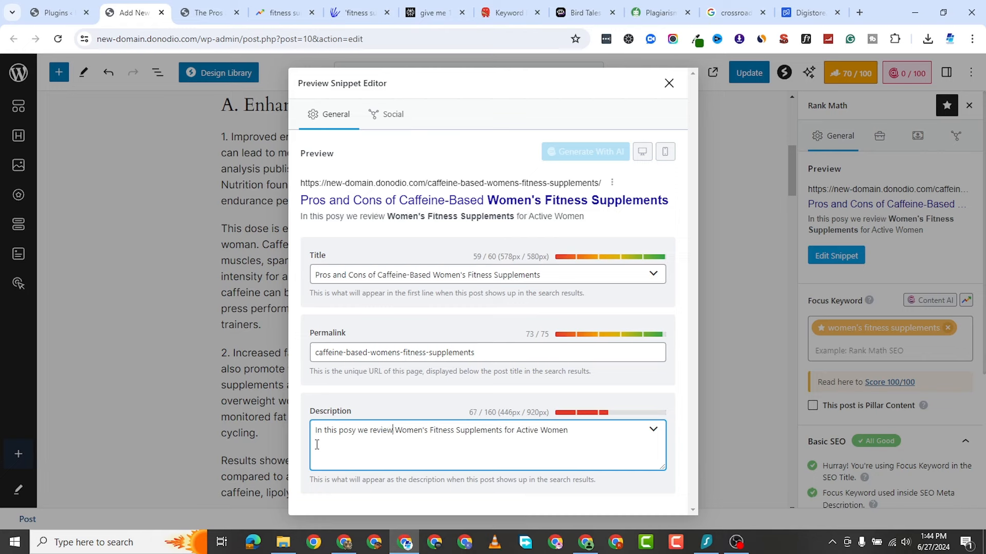
Change "Women's Fitness Supplements" in the meta description to lowercase "women's fitness supplements"
left_click(400, 434)
key("BackSpace")
type("w")
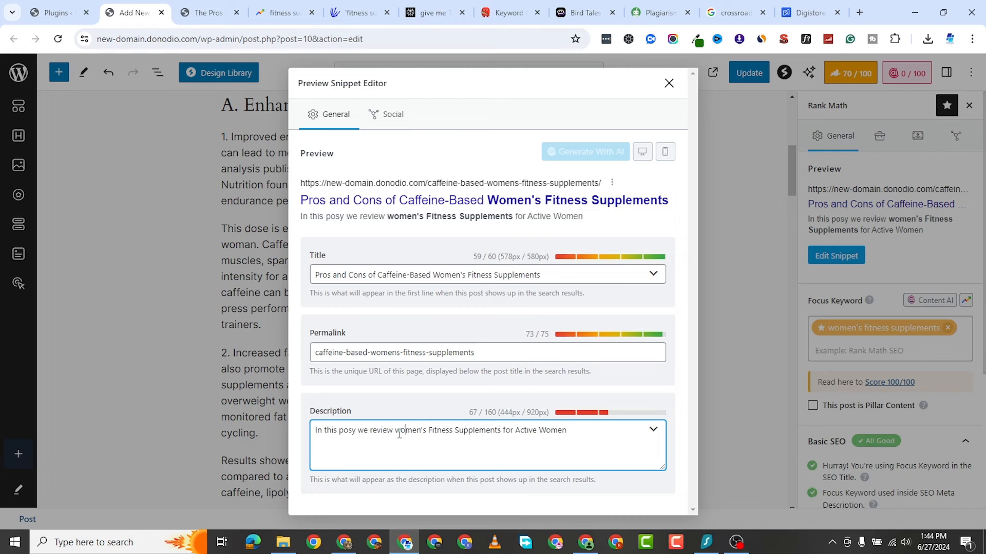
key("BackSpace")
type("f")
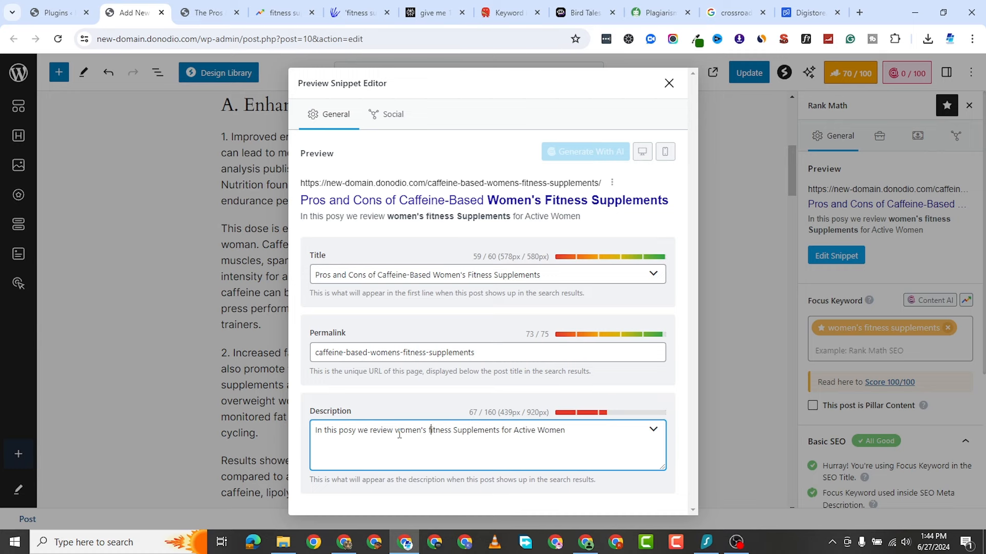
key("Right")
key("Right")
key("Right")
key("Right")
key("Right")
key("Right")
key("BackSpace")
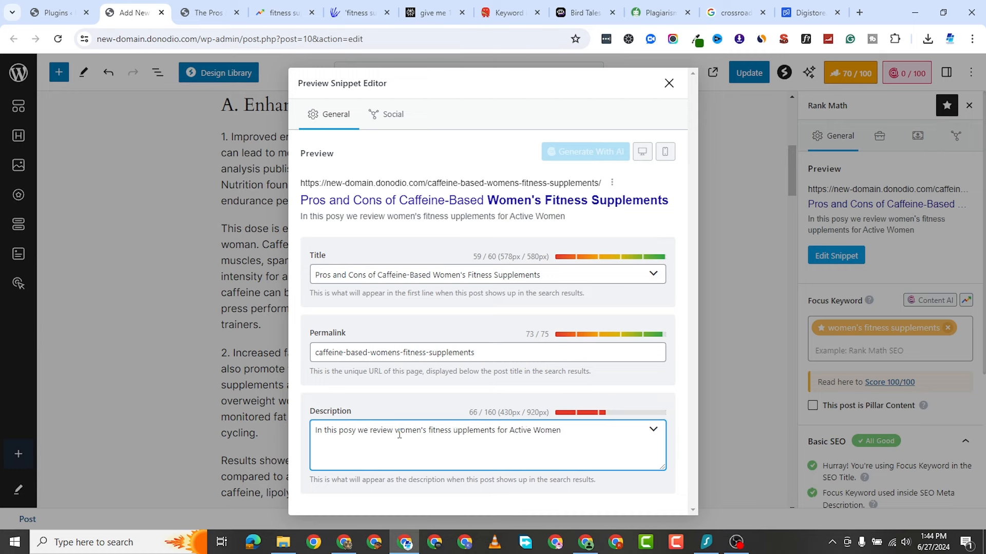
type("s")
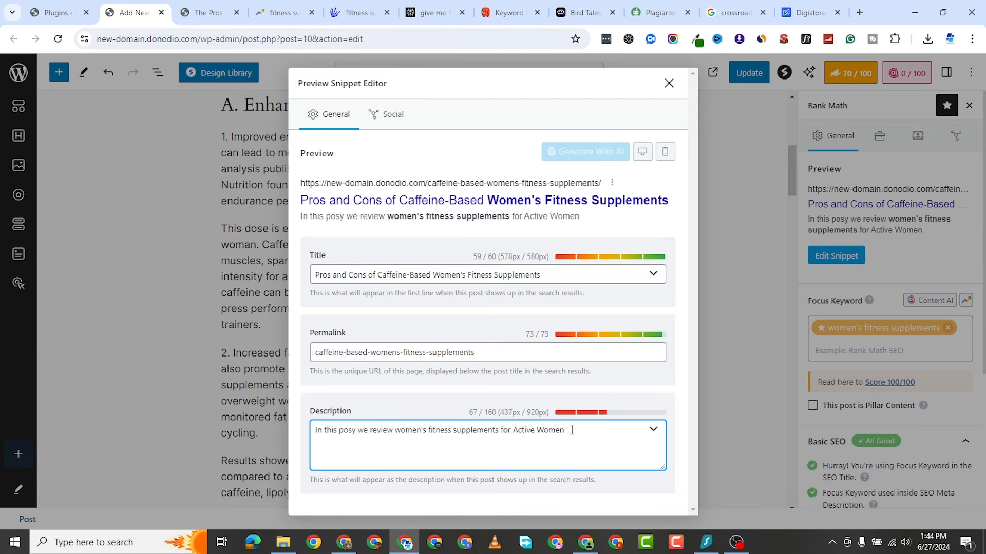
Add the sentence "Supplements have become very popular." after "for Active Women." in the meta description
type(". ")
type("Th")
type("e f")
key("BackSpace")
key("BackSpace")
key("BackSpace")
key("BackSpace")
type("Supplement")
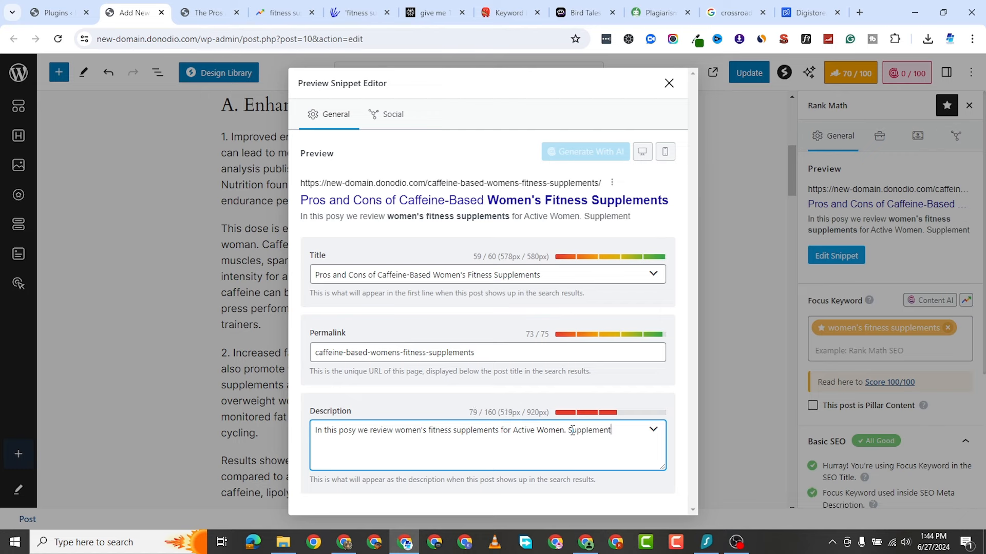
type("s have beco")
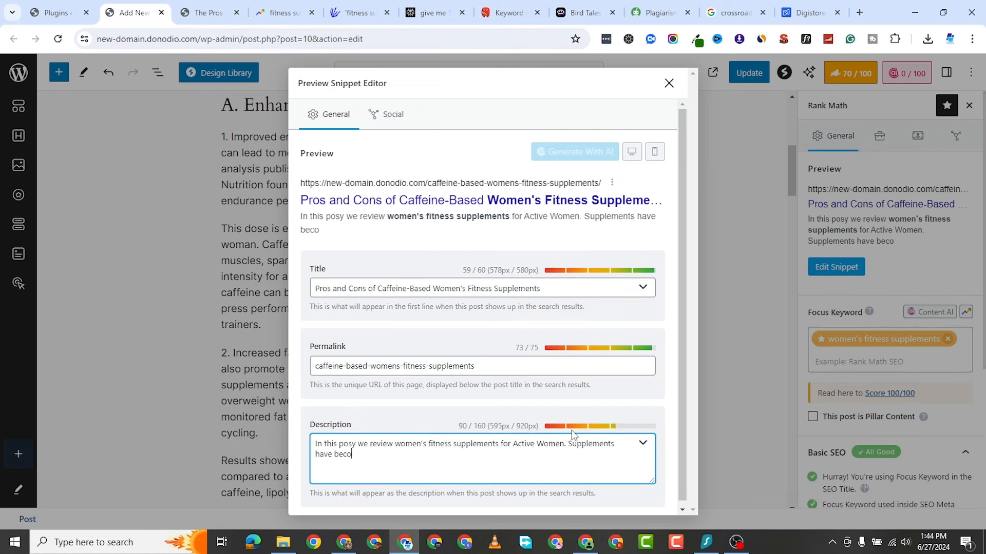
type("me very p")
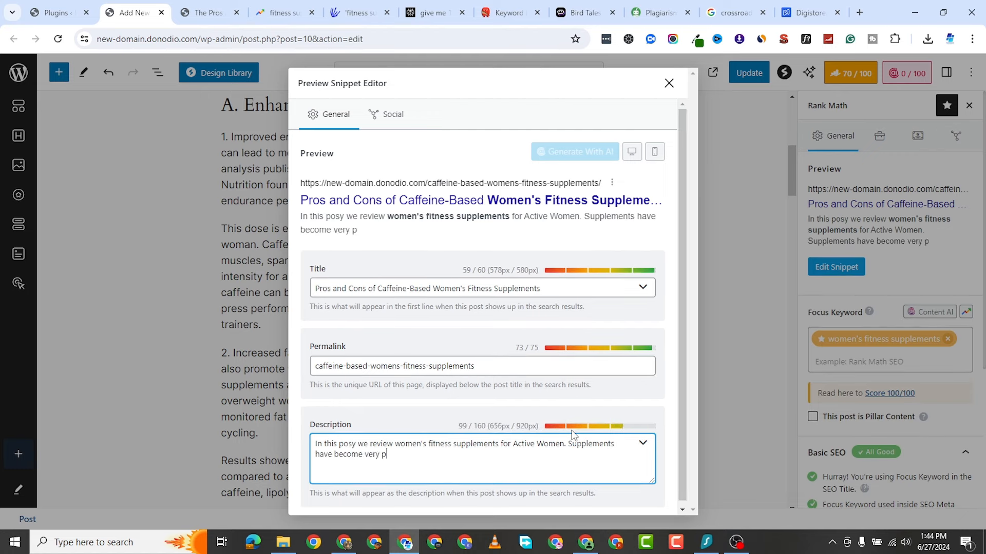
type("opular. Win")
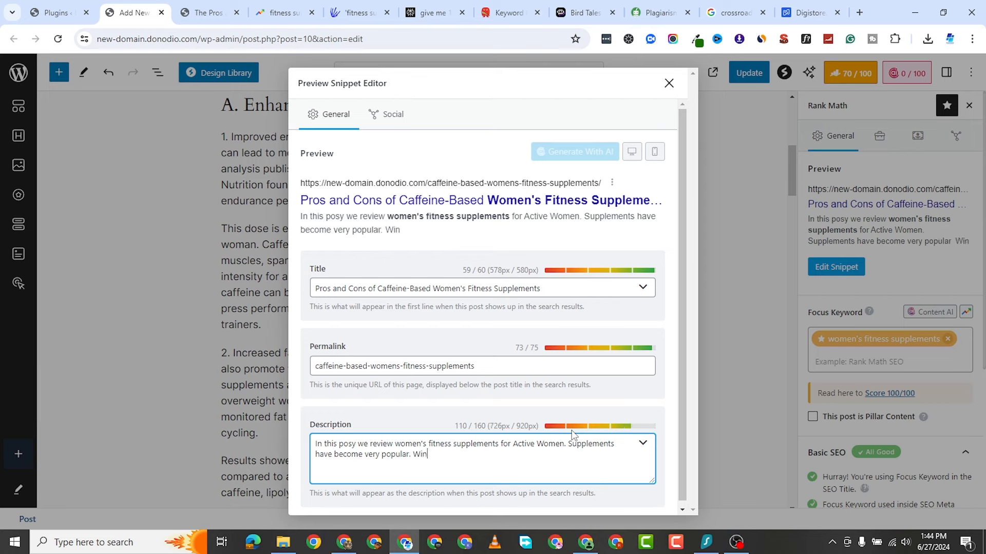
End the meta description with "Women's fitness supplements are" and close the snippet editor
key("BackSpace")
type("oem")
key("BackSpace")
key("BackSpace")
type("men's ")
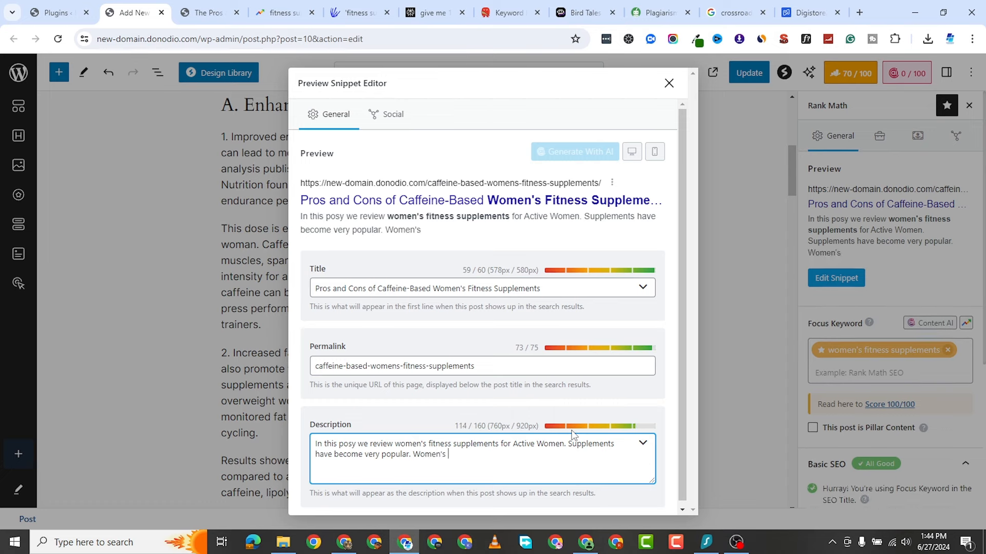
type("fitness supplemen")
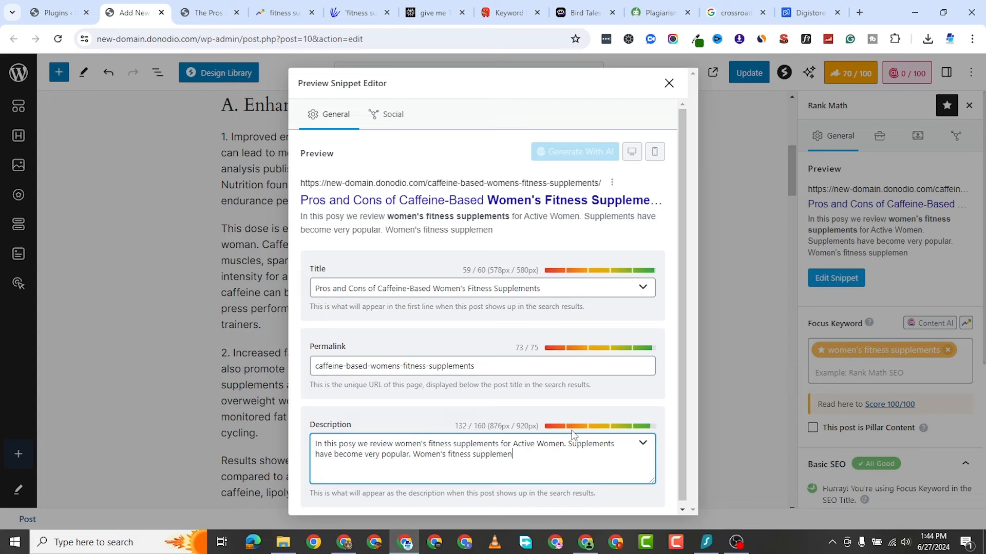
type("ts aee")
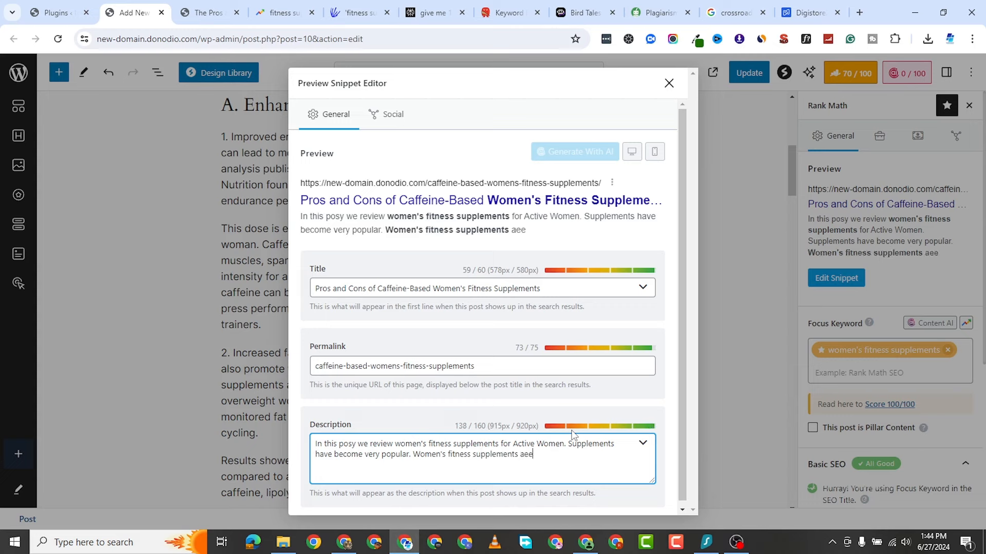
key("BackSpace")
key("BackSpace")
type("re")
scroll(607, 458, "down", 1)
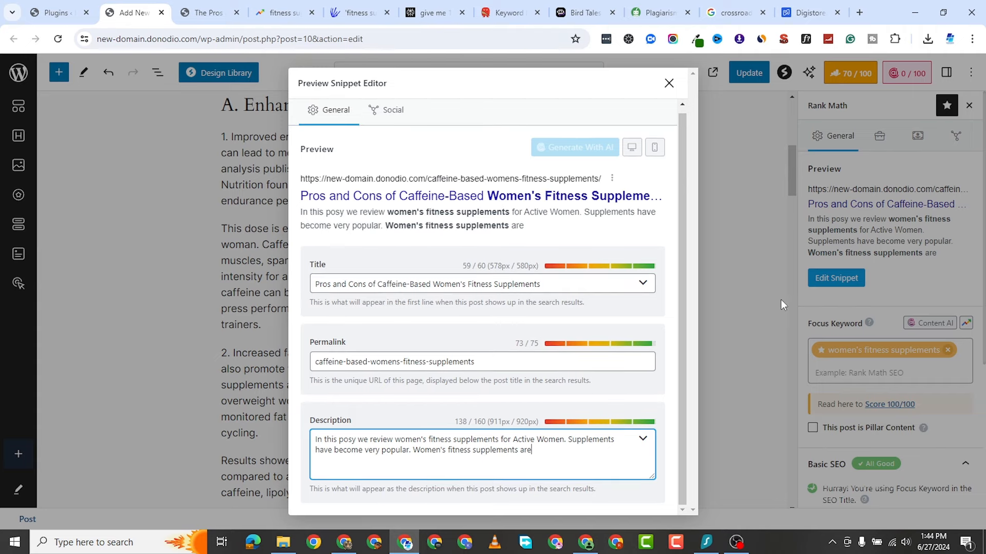
key("Return")
left_click(772, 358)
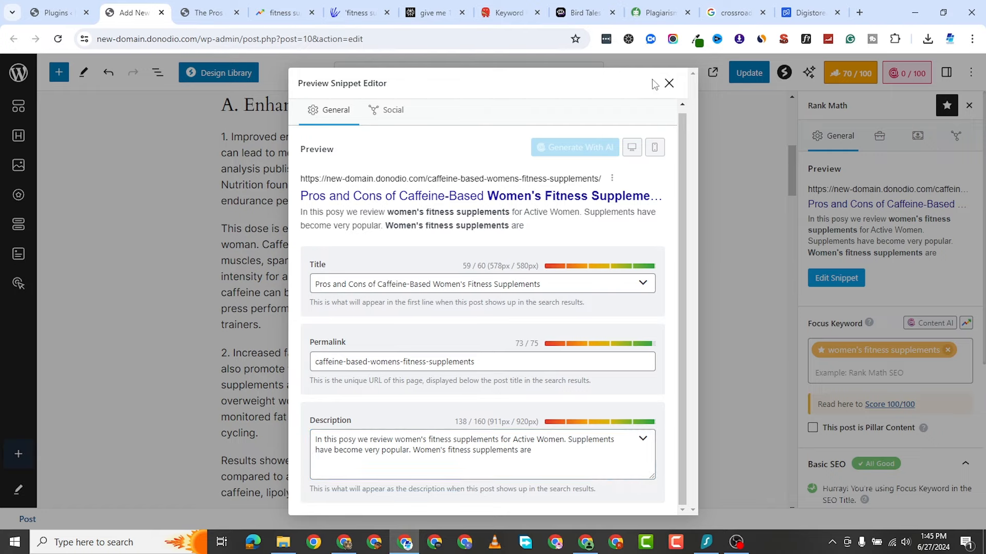
left_click(669, 83)
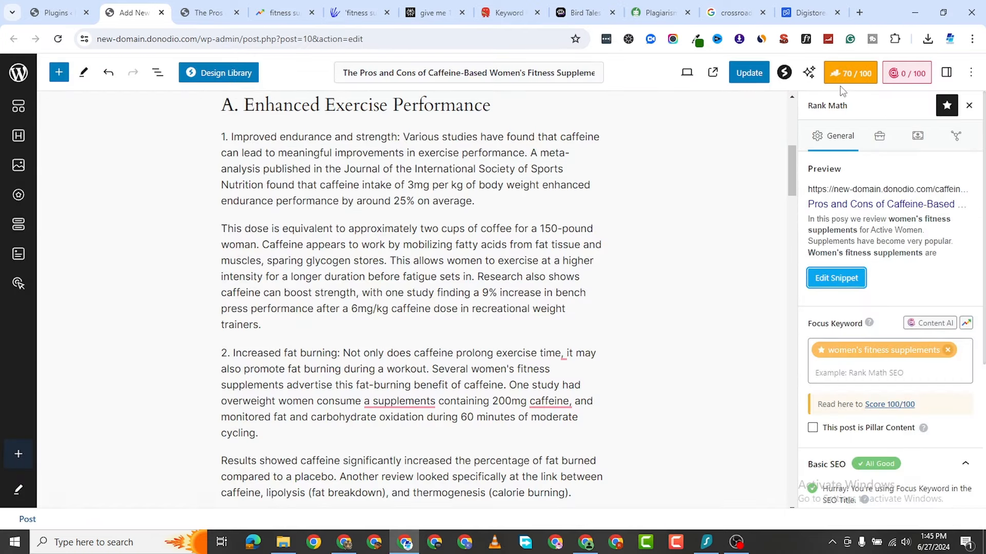
Examine Rank Math's Additional SEO checks, including the image and link items, and look through the post's content
scroll(849, 441, "down", 4)
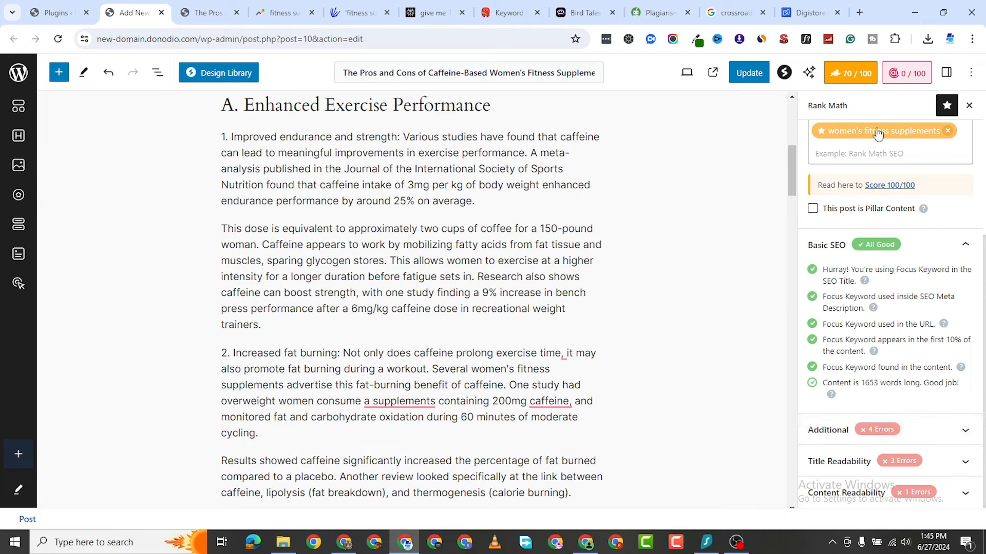
left_click(964, 430)
scroll(868, 329, "down", 3)
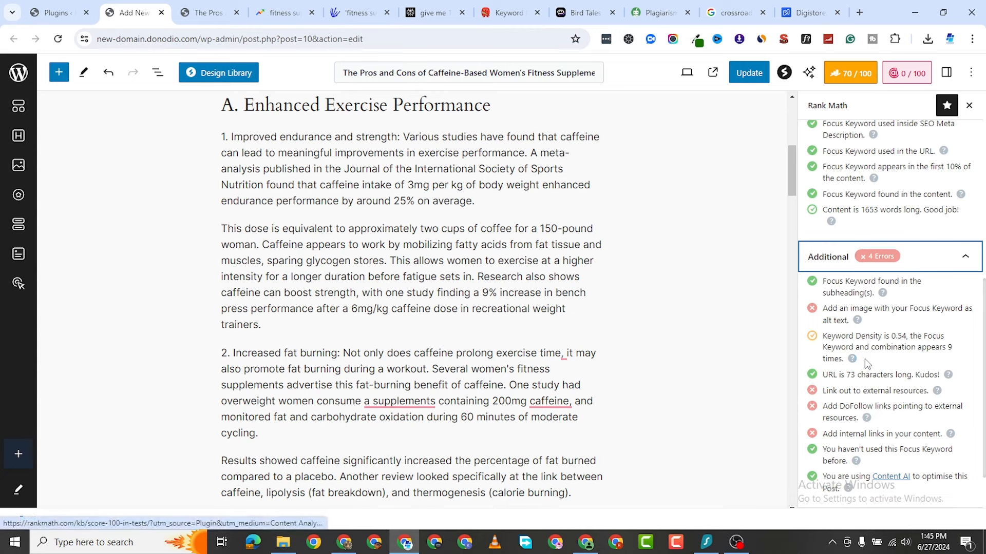
scroll(867, 364, "down", 1)
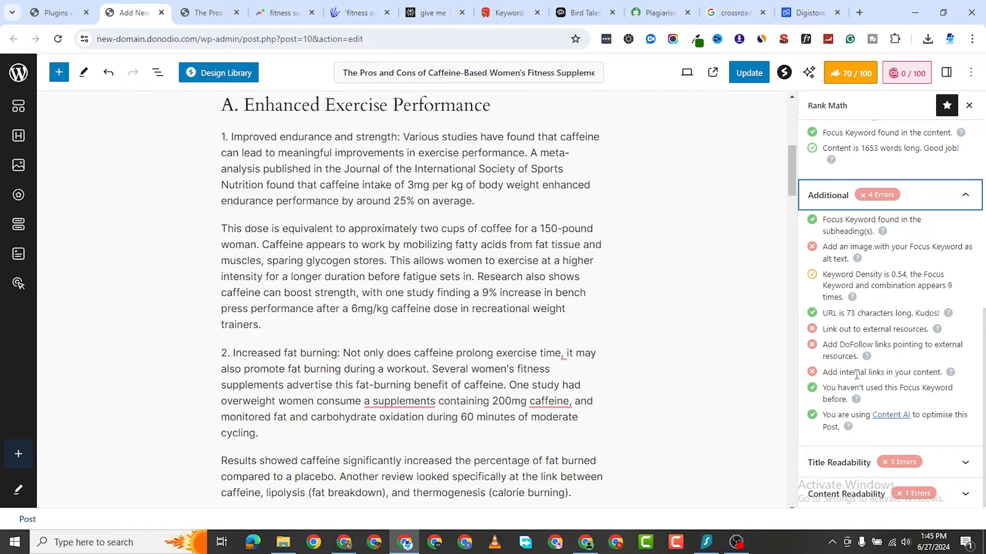
scroll(513, 344, "down", 8)
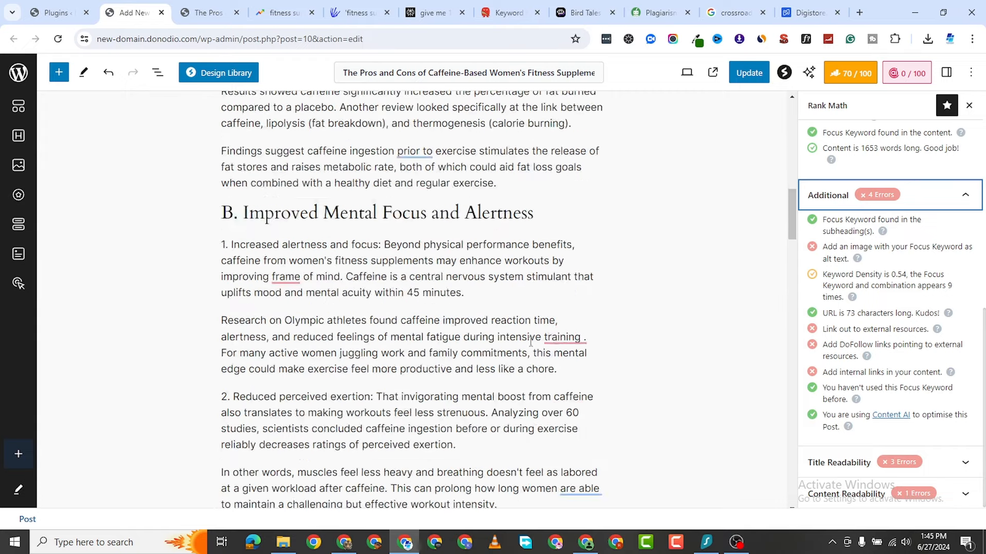
scroll(624, 361, "up", 15)
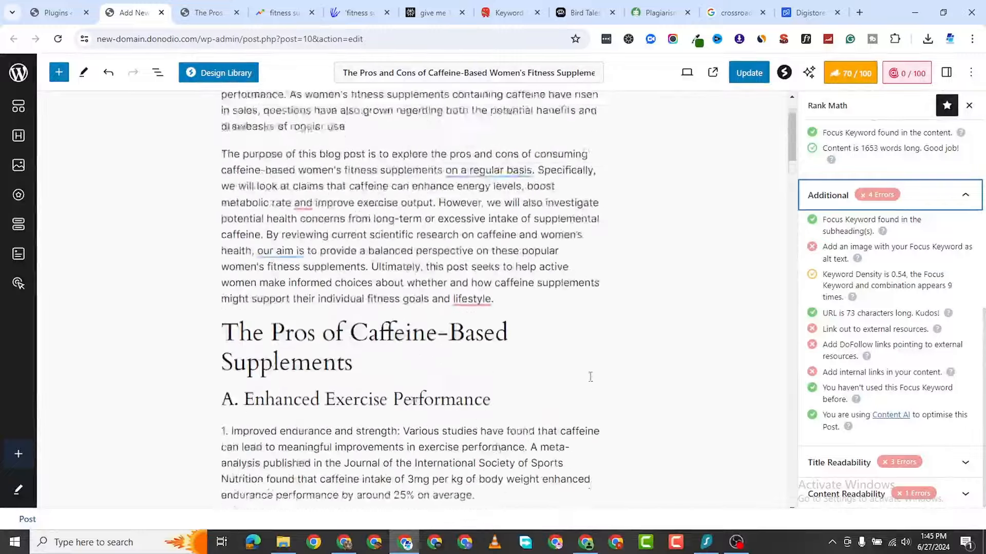
scroll(590, 374, "down", 5)
scroll(603, 367, "down", 15)
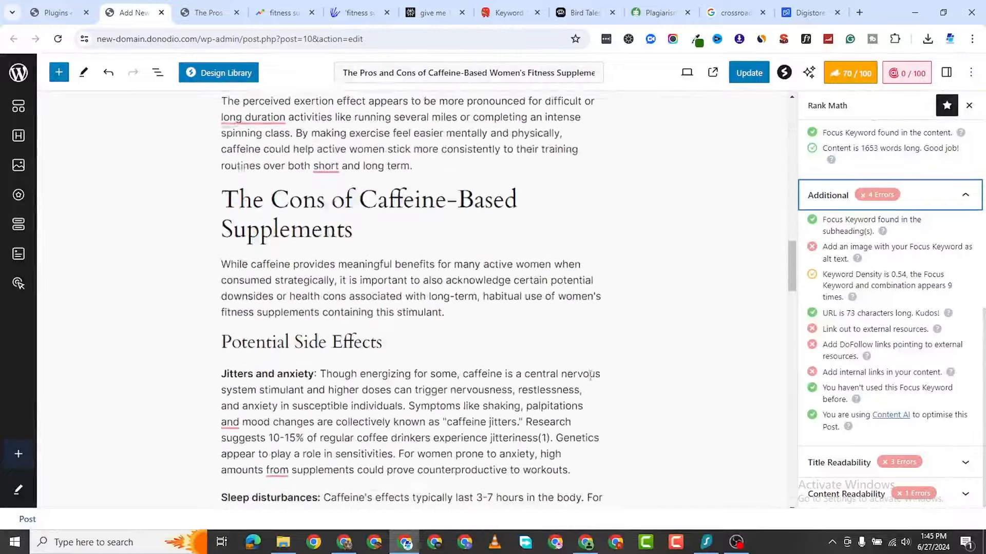
scroll(596, 383, "up", 3)
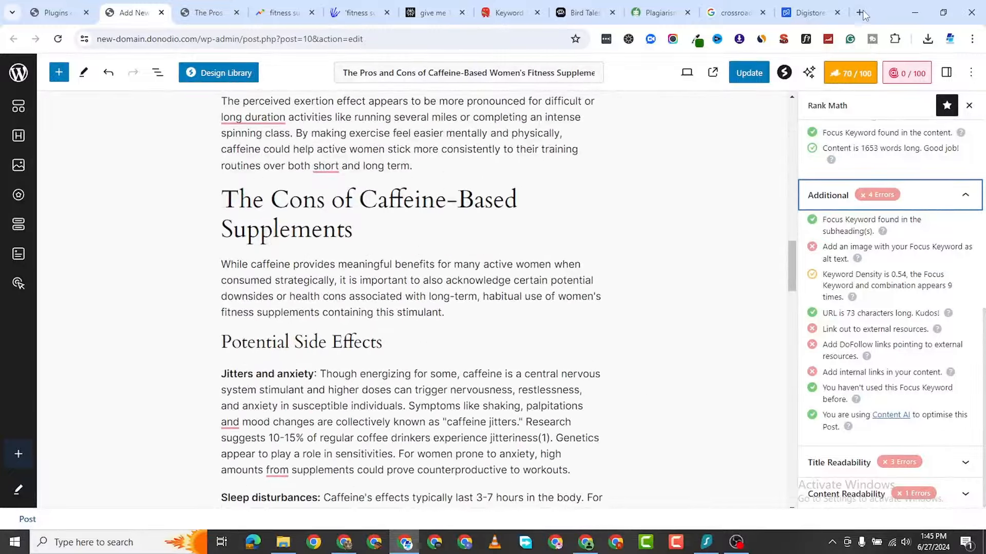
Open Google in a new browser tab and search for "womens fitness supplements"
left_click(859, 13)
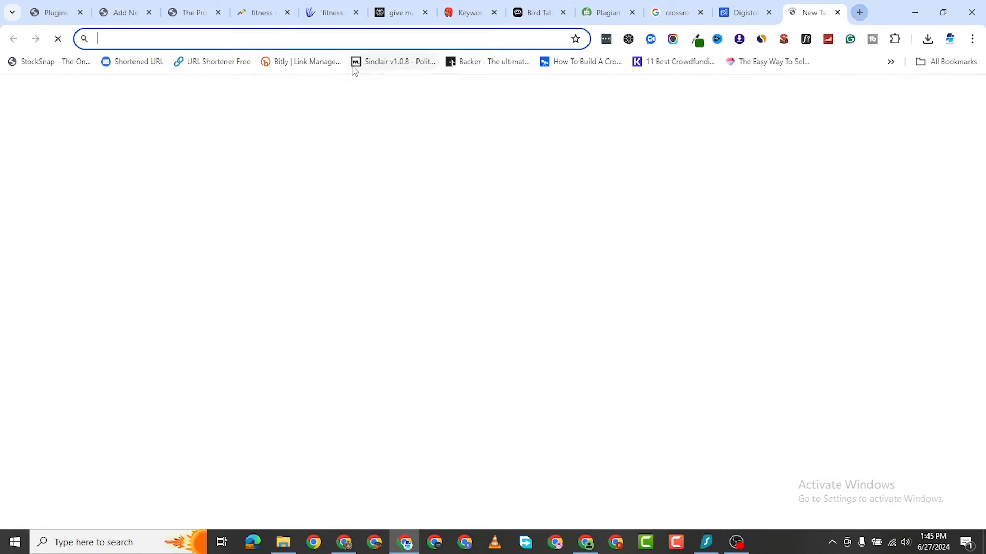
left_click(384, 267)
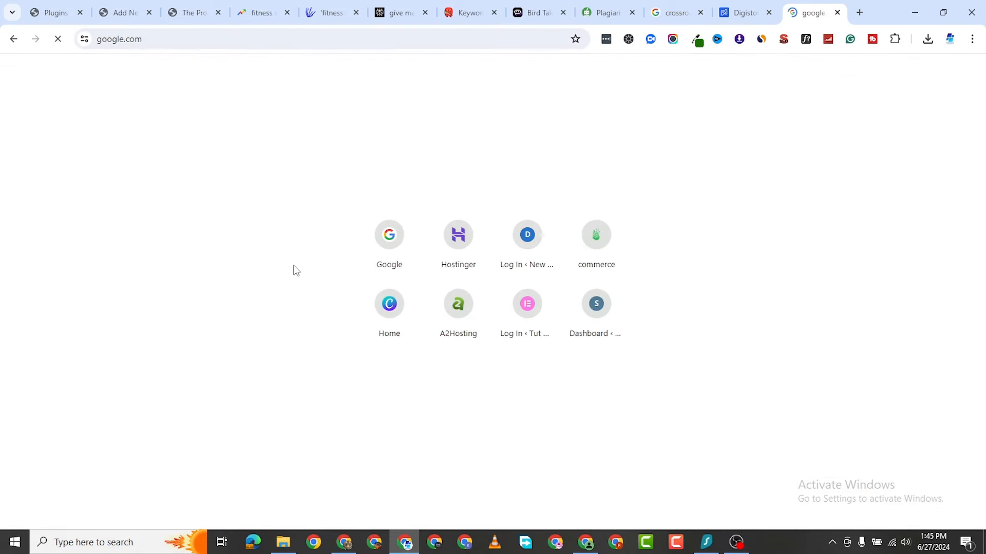
type("w")
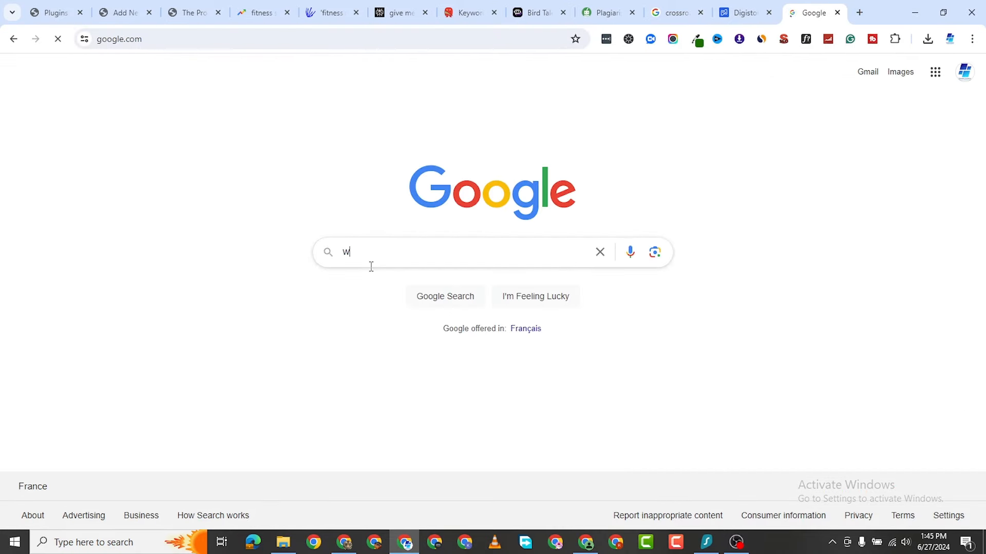
type("omrns")
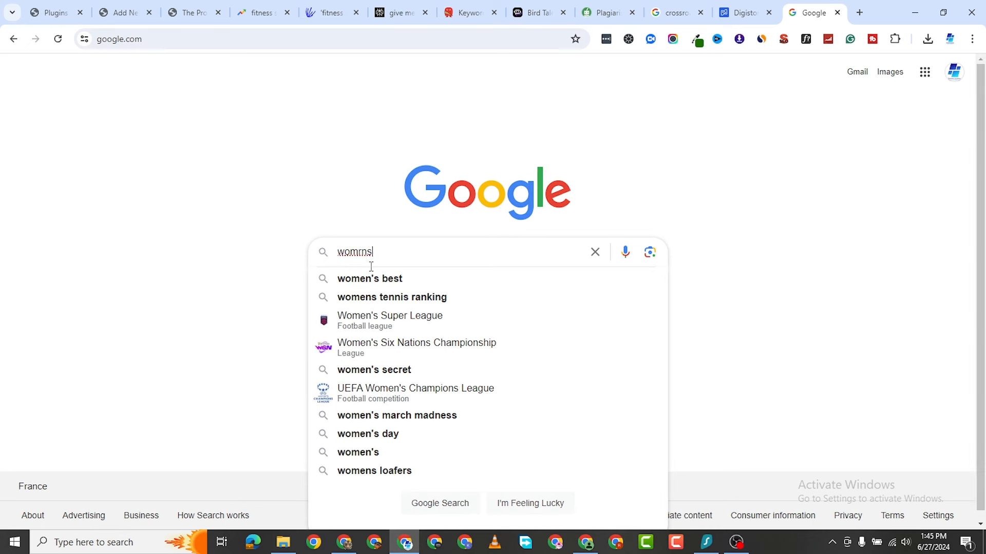
key("BackSpace")
key("BackSpace")
key("BackSpace")
type("e")
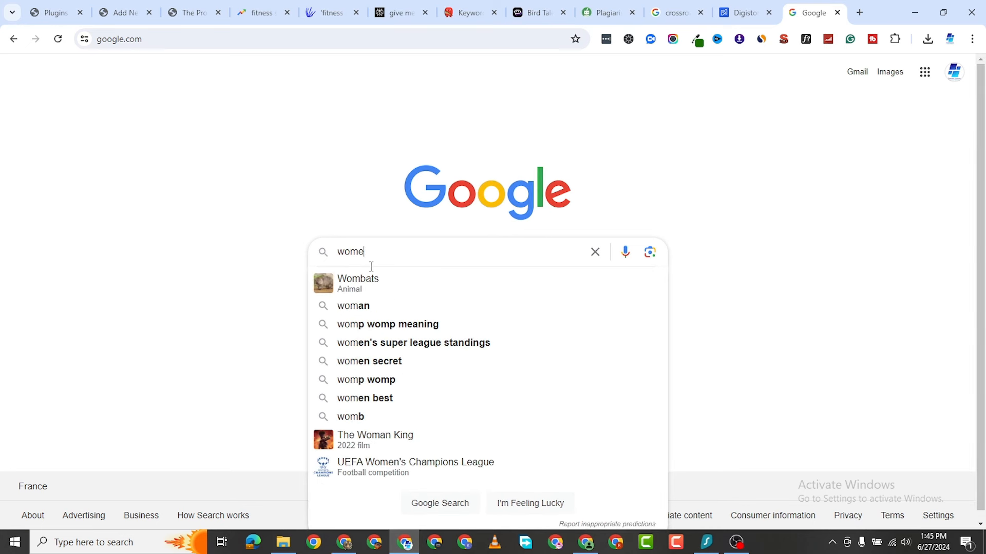
type("ns fitness ")
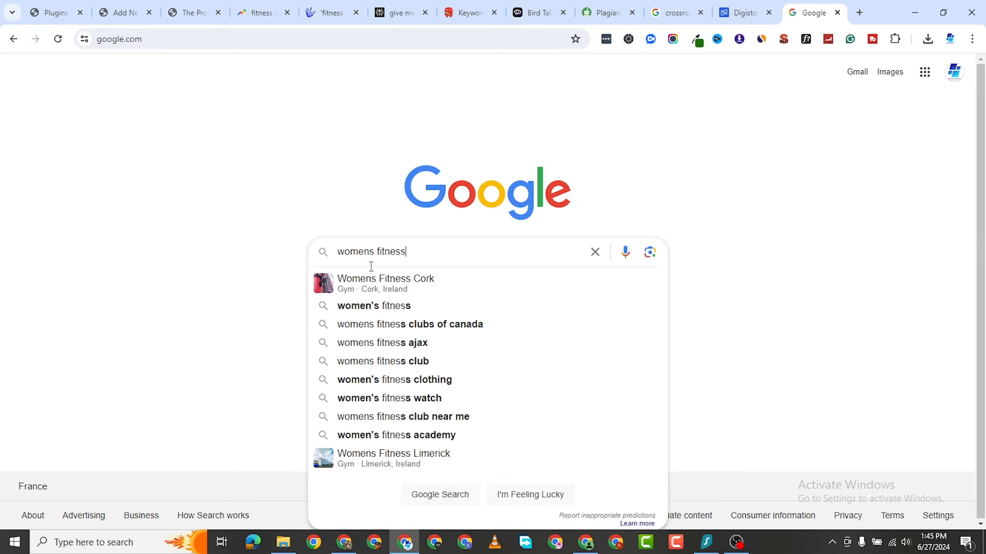
type("suppl")
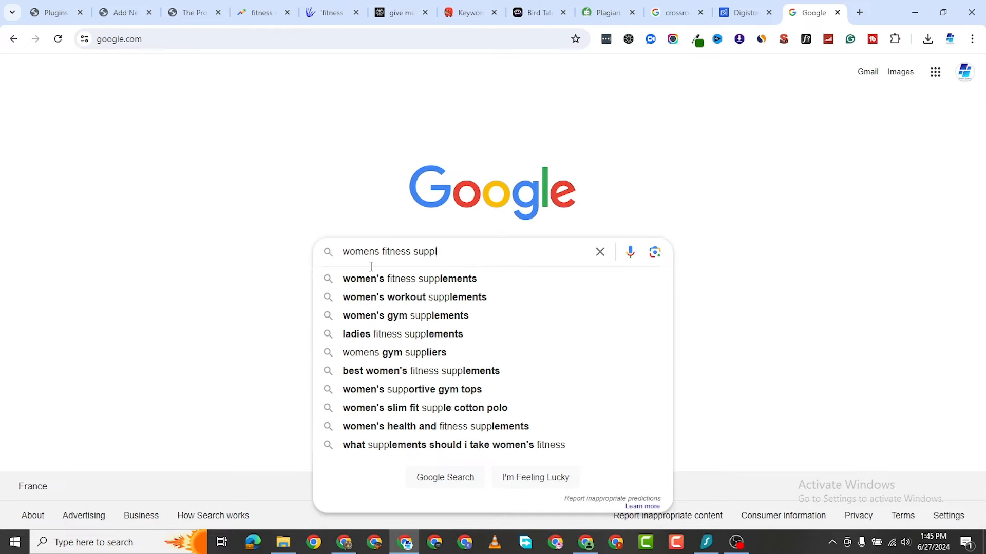
type("ements")
key("Return")
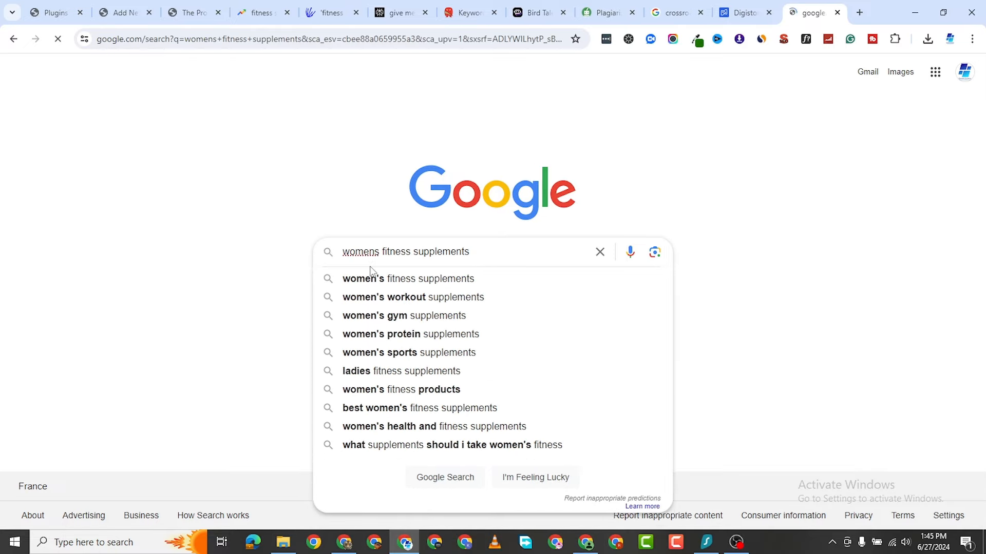
Copy the link address of the search result "Sports Nutrition Bundles for Women - Women's Best"
scroll(281, 341, "down", 8)
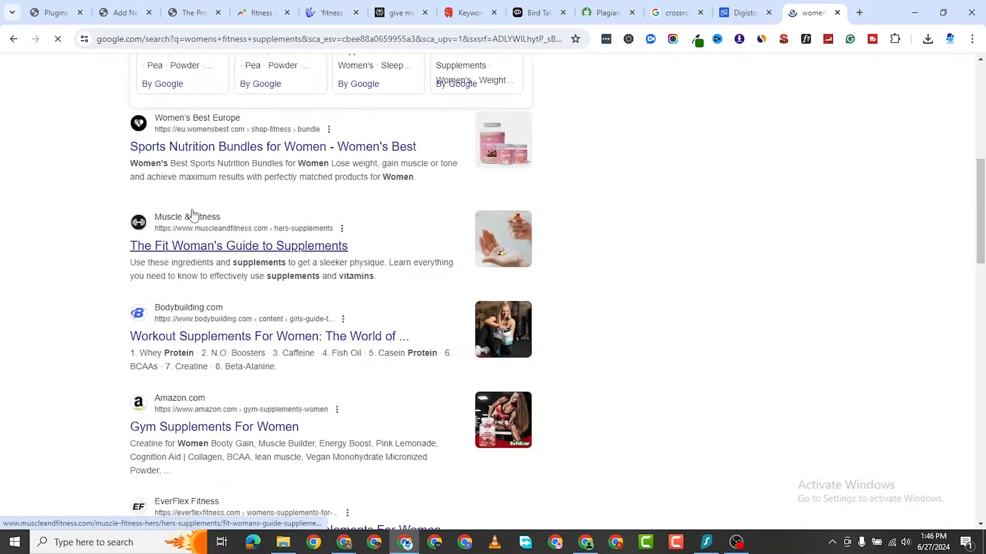
scroll(256, 288, "up", 2)
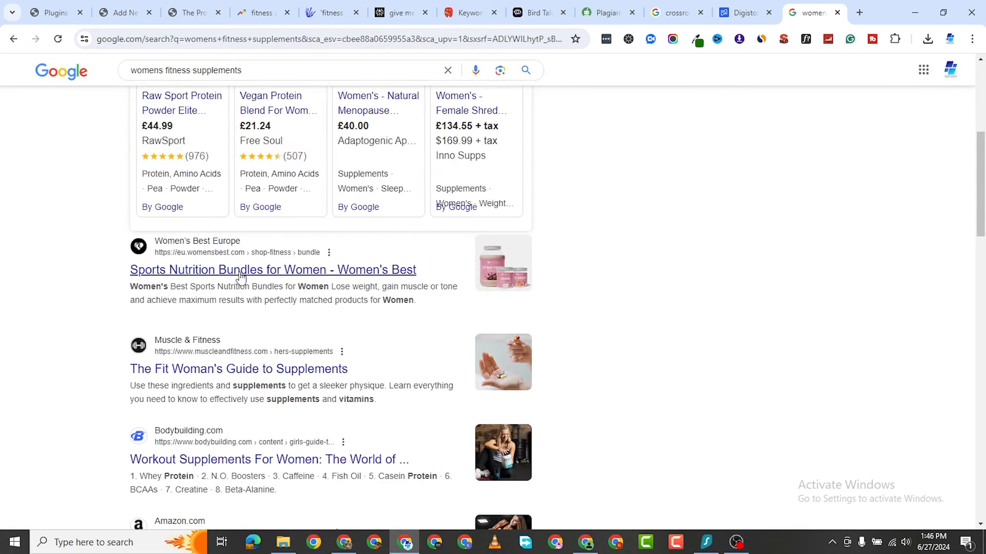
right_click(240, 276)
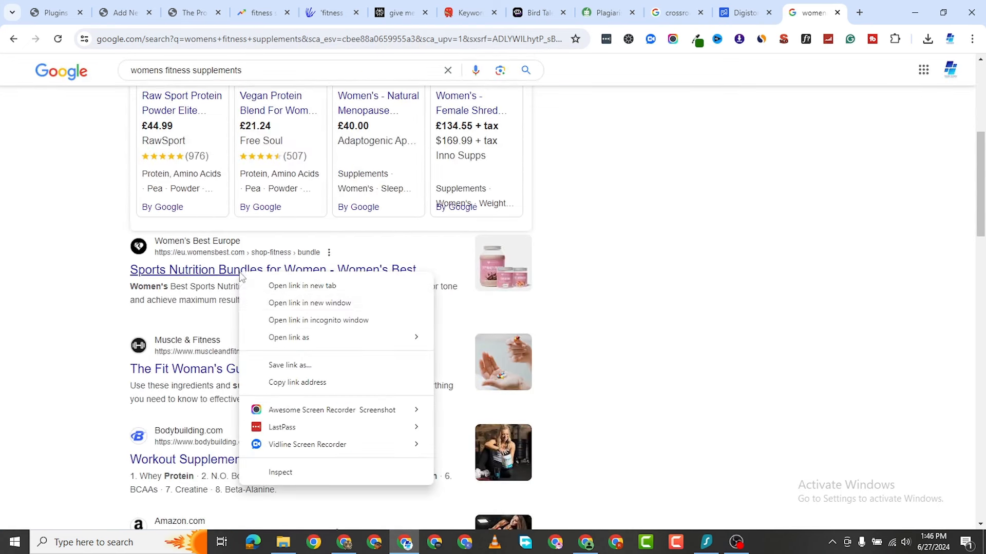
left_click(310, 383)
Return to the post editor and select the phrase "gradually increasing dosage" in the second paragraph of the Conclusion
left_click(180, 16)
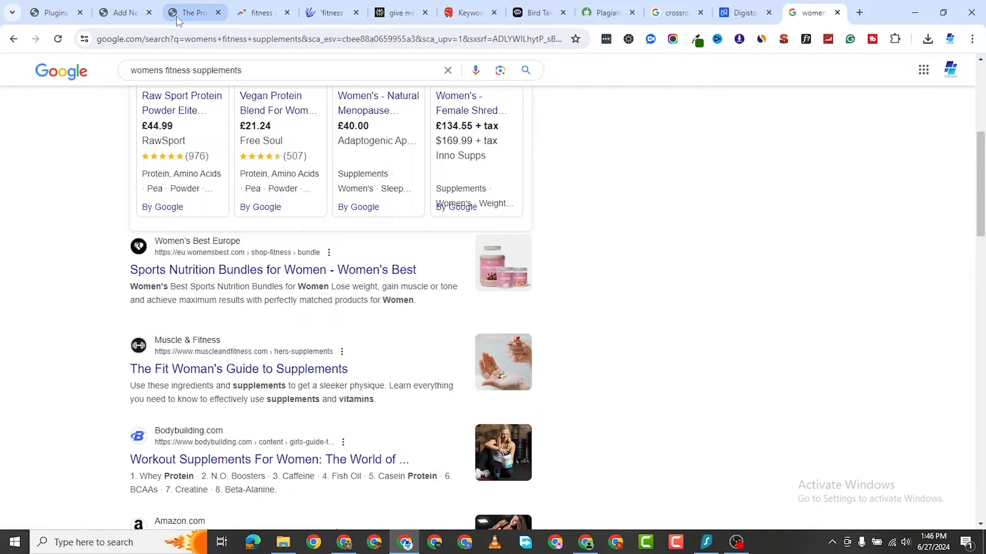
left_click(126, 14)
scroll(320, 345, "down", 10)
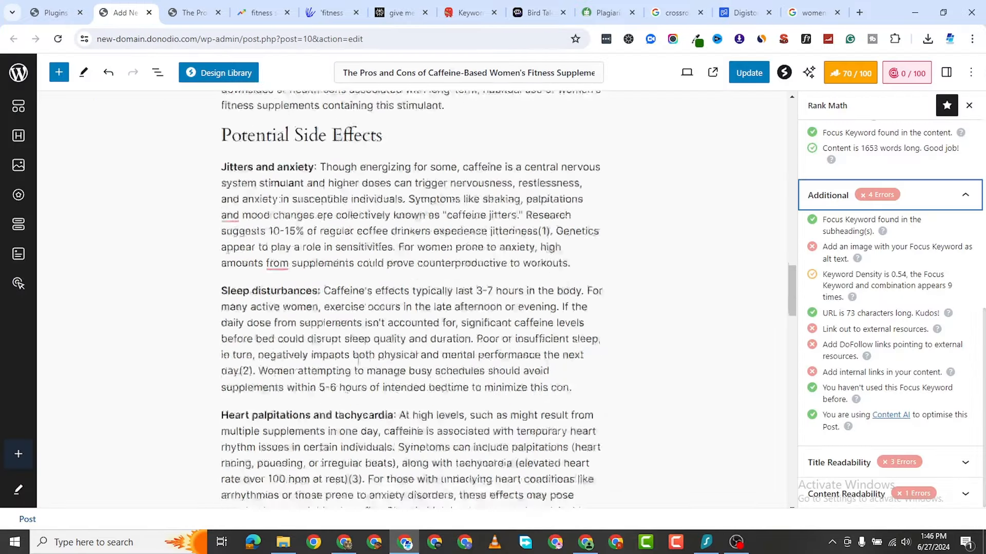
scroll(320, 345, "down", 5)
scroll(345, 343, "down", 10)
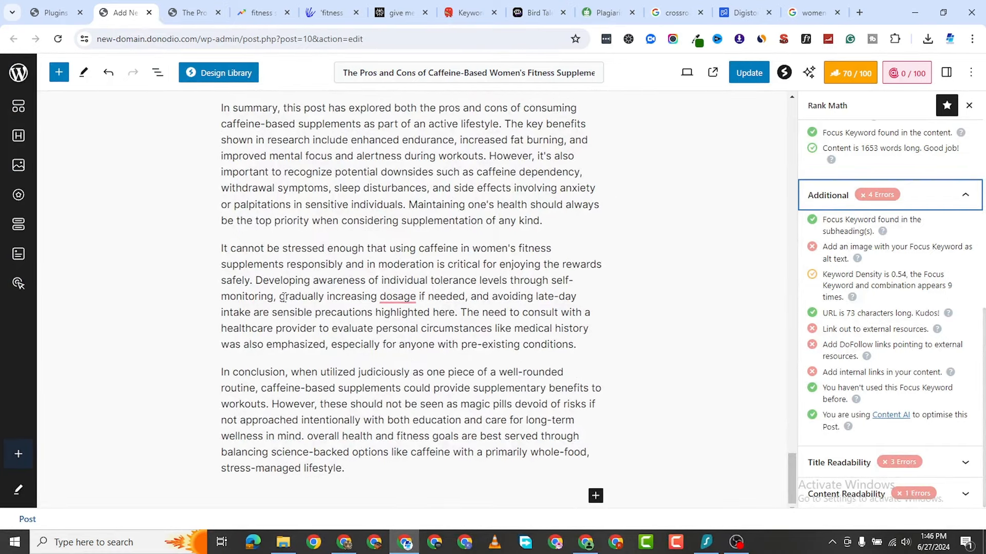
scroll(281, 297, "up", 1)
left_click(369, 297)
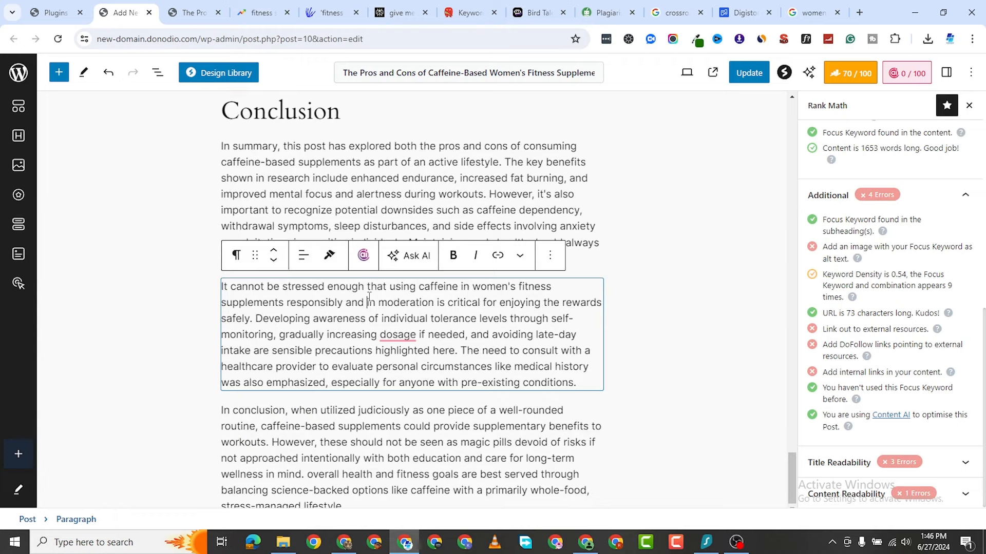
triple_click(329, 340)
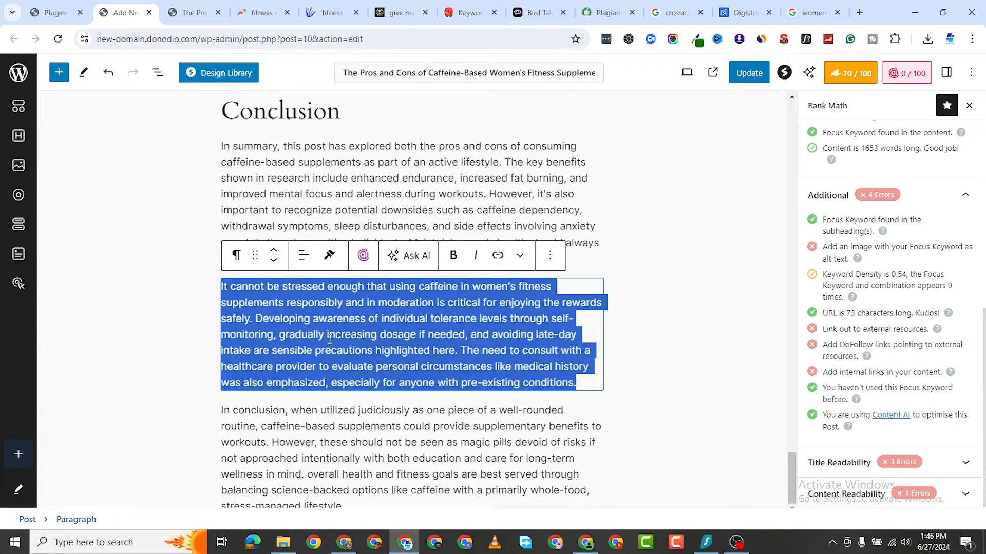
left_click(373, 336)
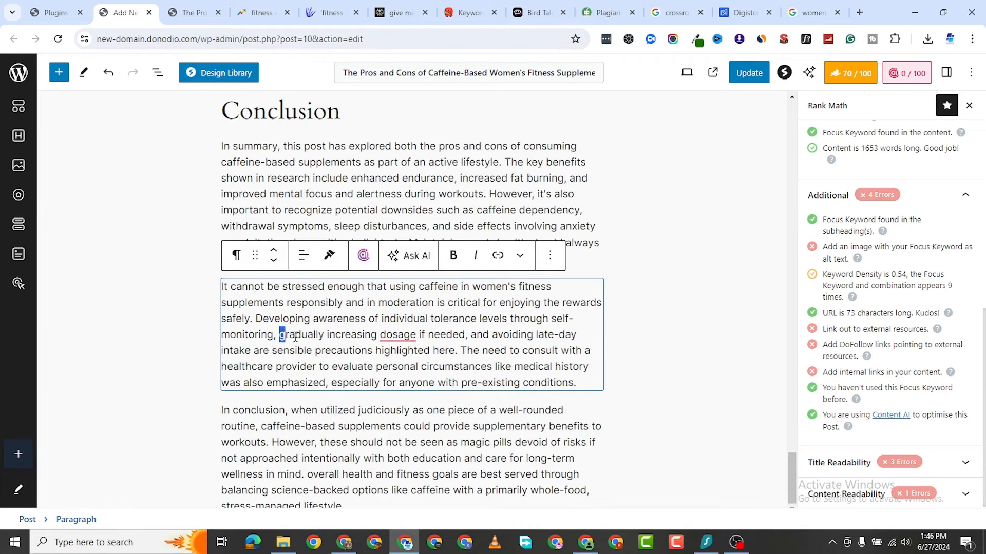
left_click_drag(295, 338, 417, 336)
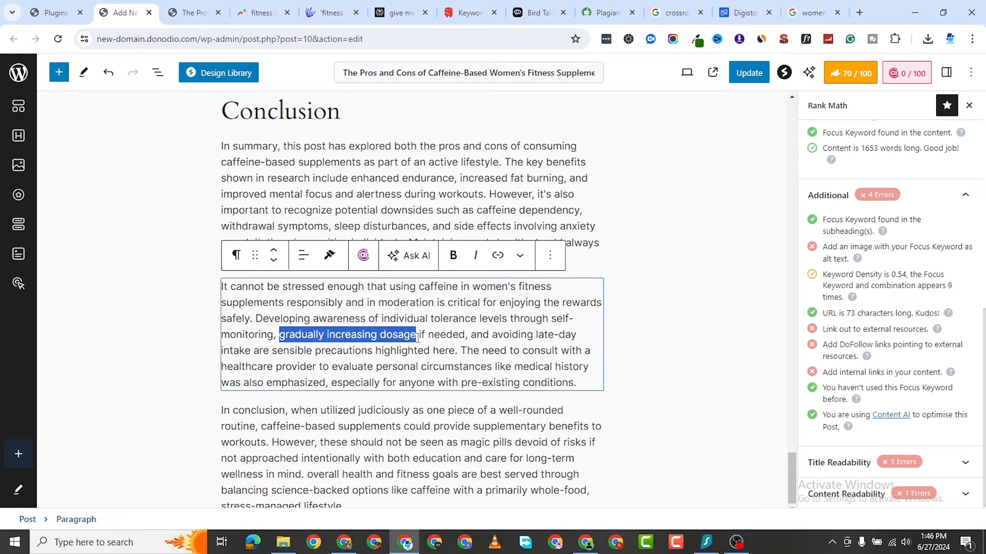
Switch to the Google results and search for "womens fitness supplements dosage per day"
left_click(801, 8)
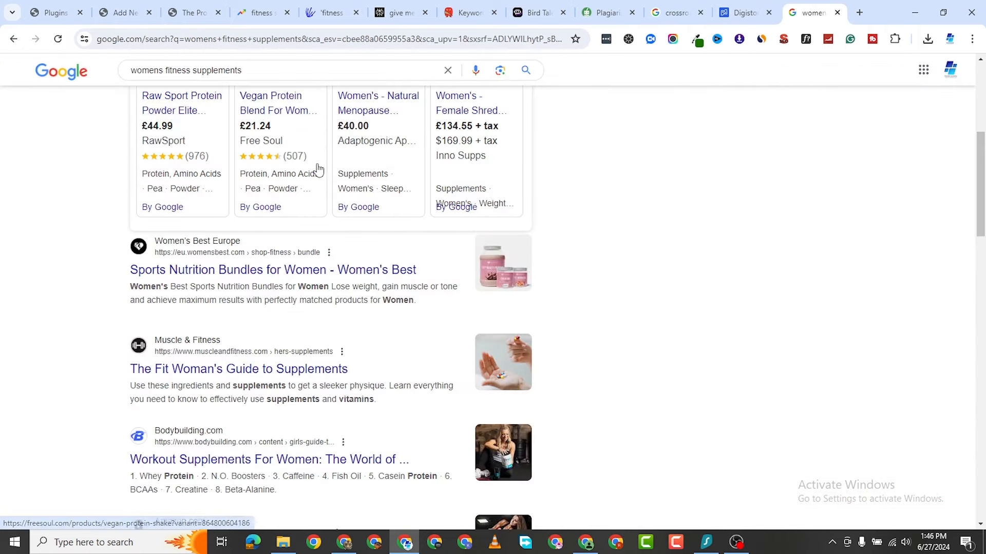
scroll(297, 134, "up", 2)
type("dosage")
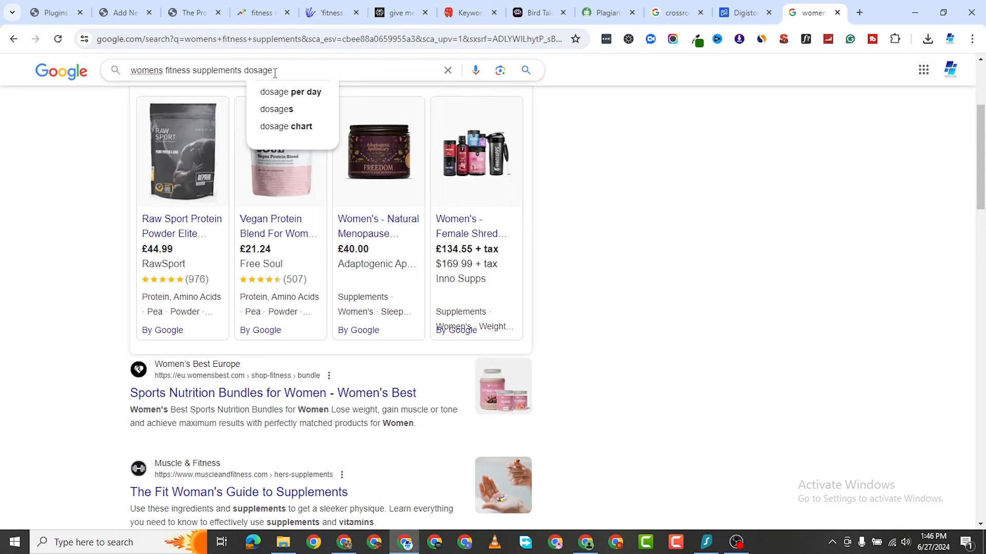
left_click(308, 92)
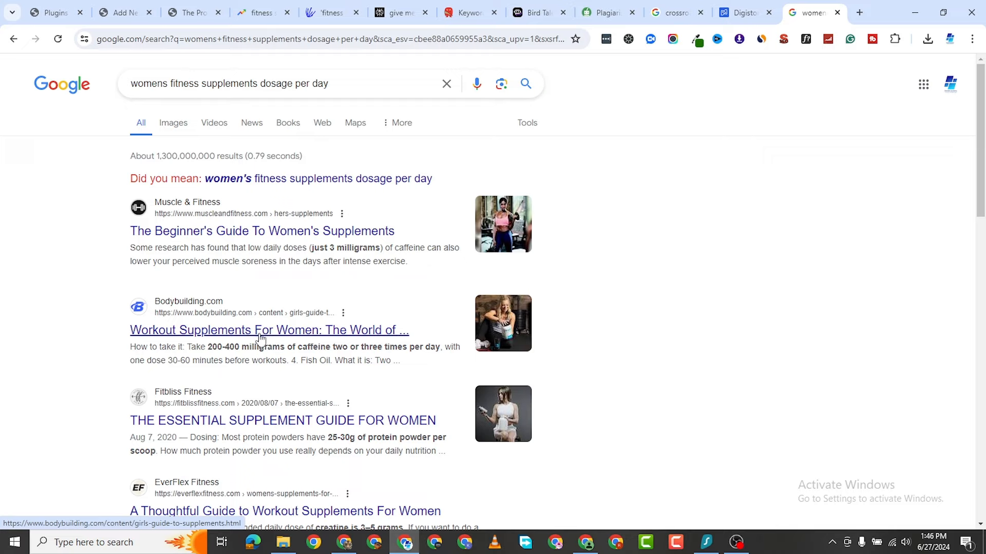
Look through the results and copy the link address of Muscle & Fitness's "The Beginner's Guide To Women's Supplements"
scroll(260, 341, "down", 3)
scroll(270, 345, "down", 5)
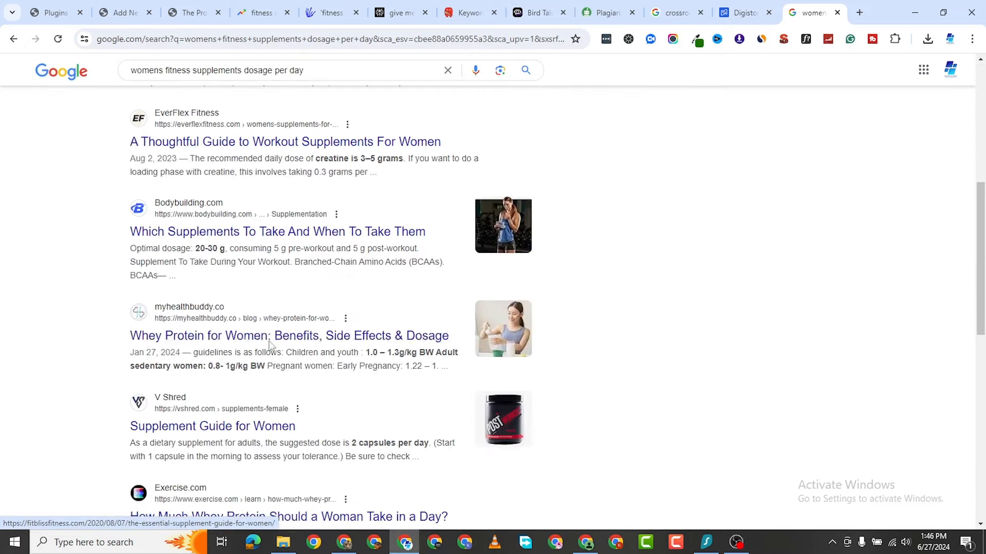
scroll(265, 237, "up", 7)
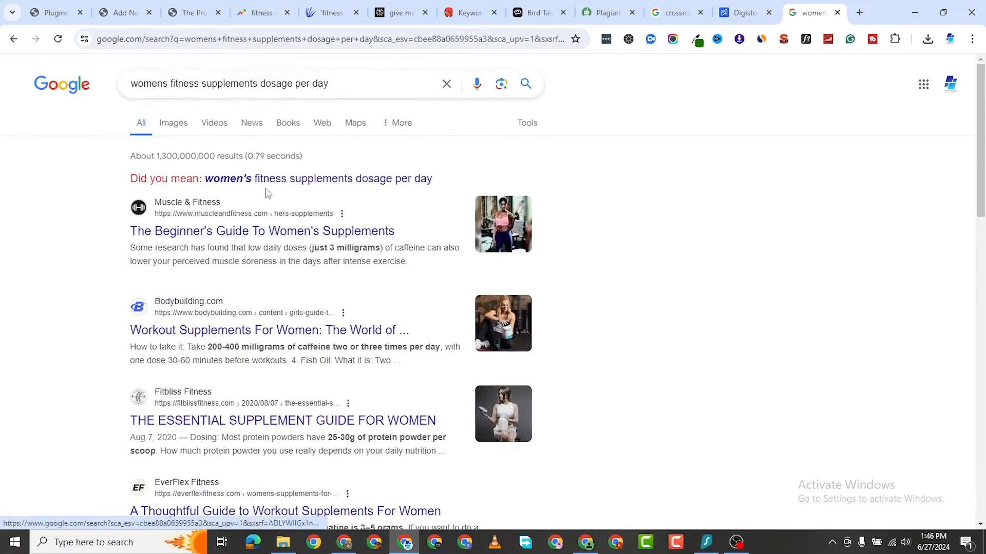
right_click(250, 235)
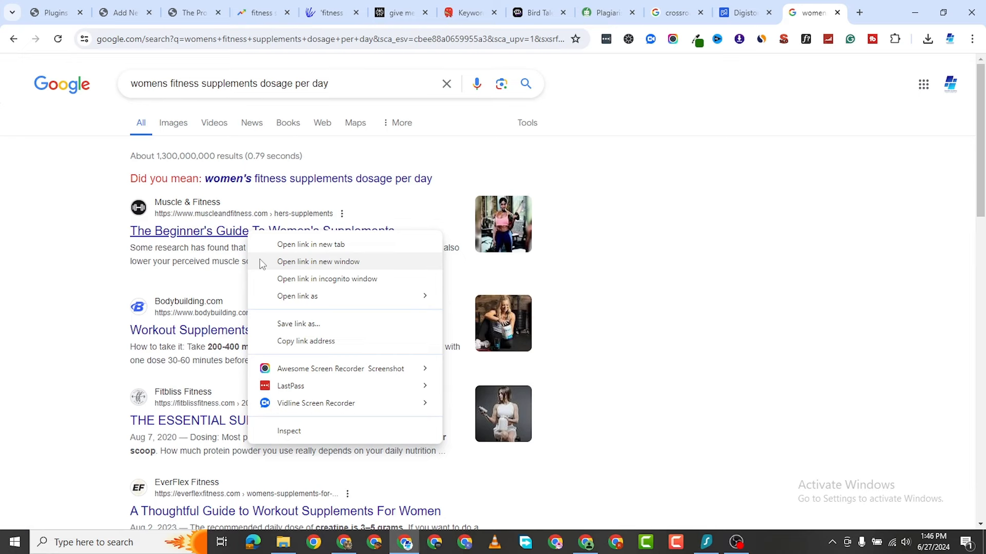
left_click(308, 341)
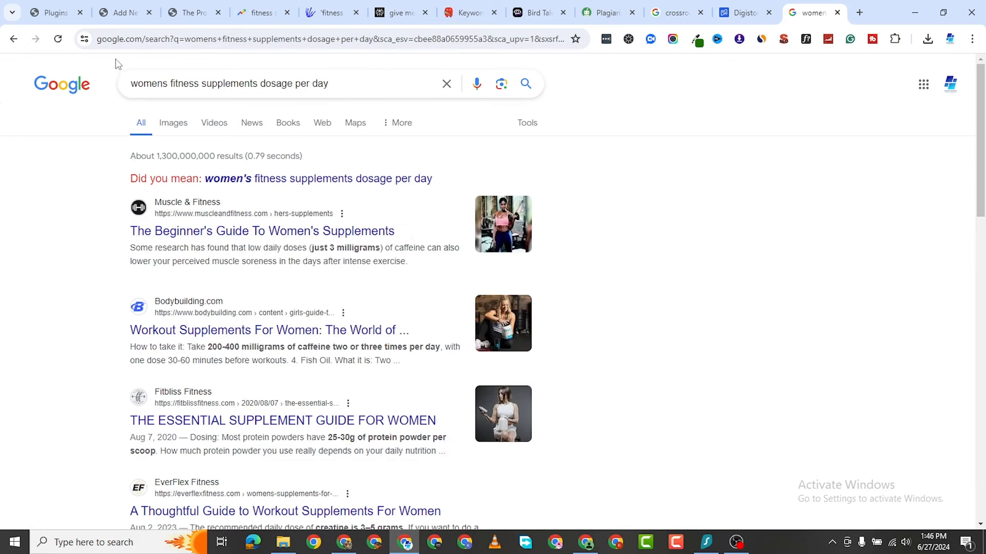
In the post editor, link the selected phrase "gradually increasing dosage" to the copied address and update the post
left_click(123, 12)
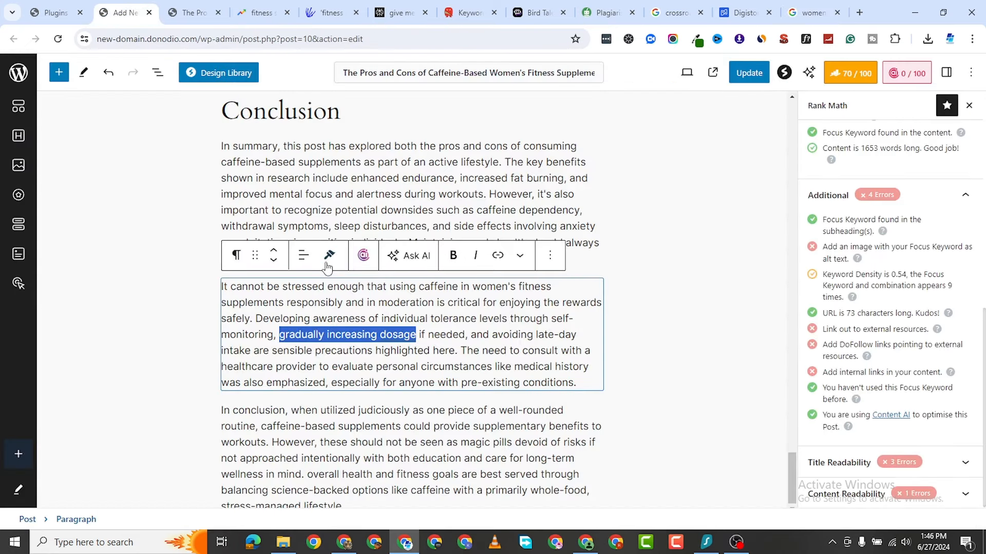
left_click(497, 255)
right_click(347, 362)
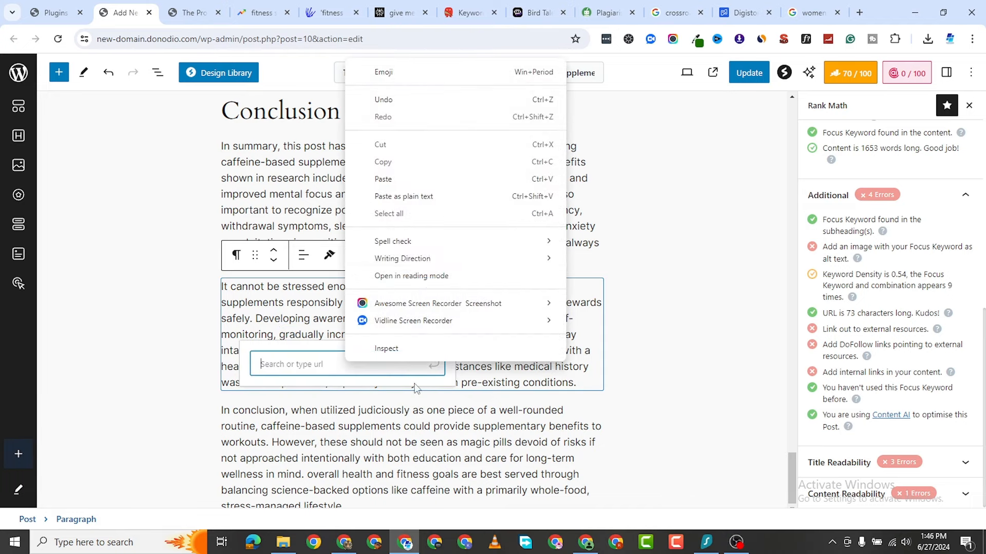
left_click(400, 184)
left_click(433, 364)
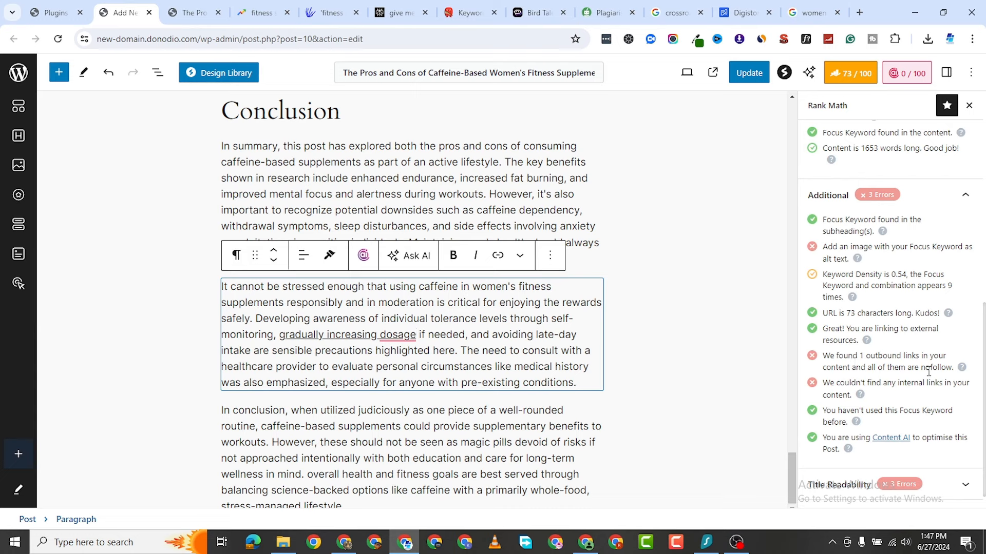
left_click(749, 73)
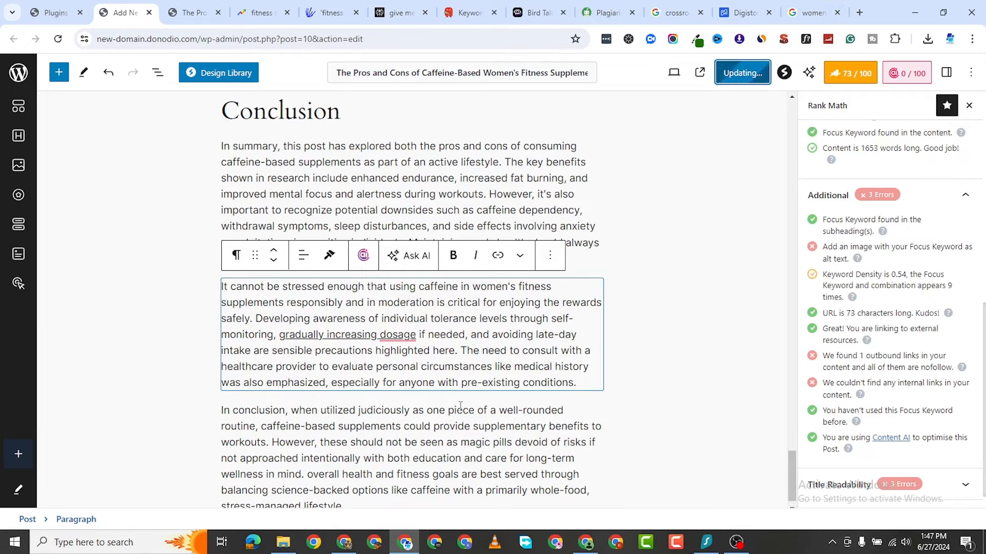
Look over the post's closing sections for another phrase to link, and search Google for "caffeine based supplements"
scroll(431, 449, "up", 2)
scroll(431, 450, "down", 2)
scroll(426, 441, "up", 6)
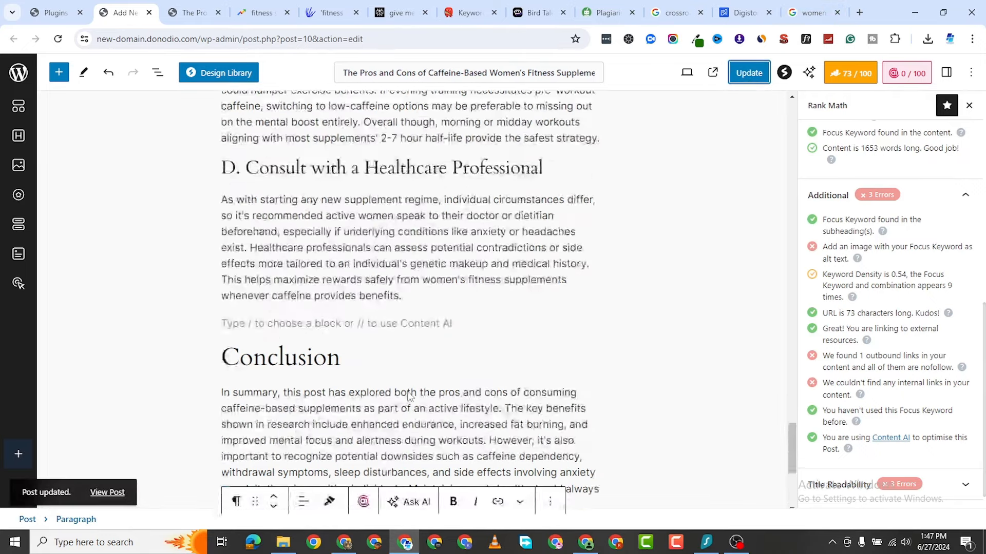
scroll(422, 431, "down", 6)
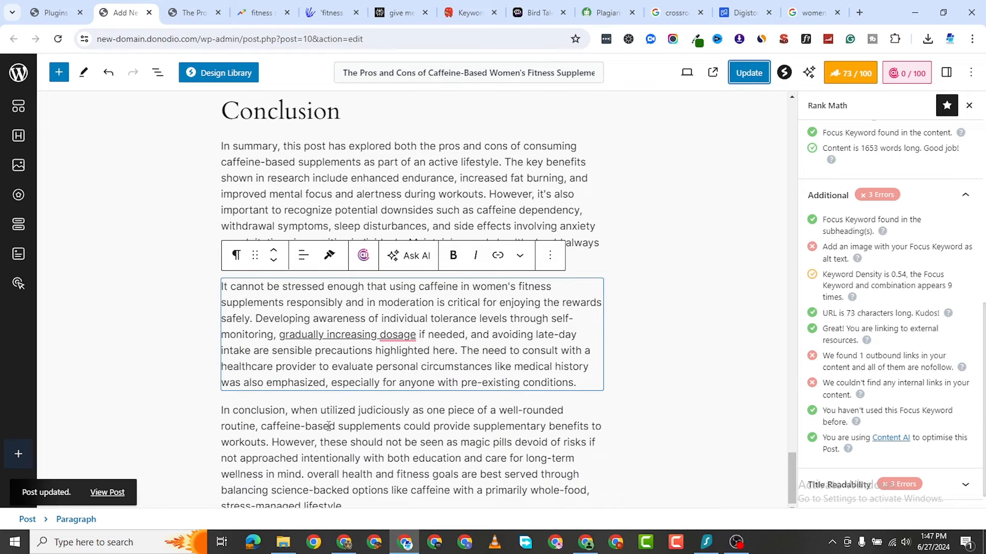
left_click(811, 13)
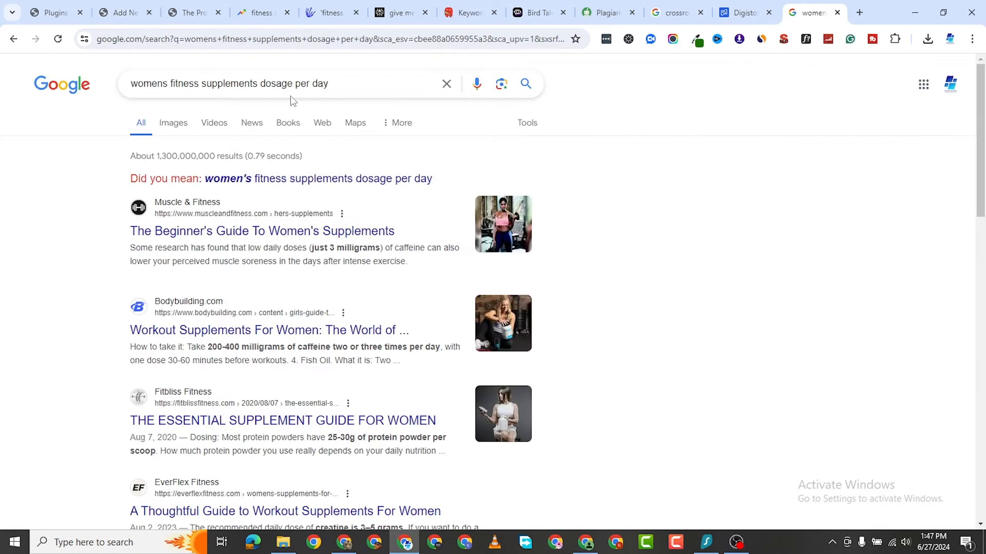
double_click(204, 84)
key("ctrl+a")
type("c")
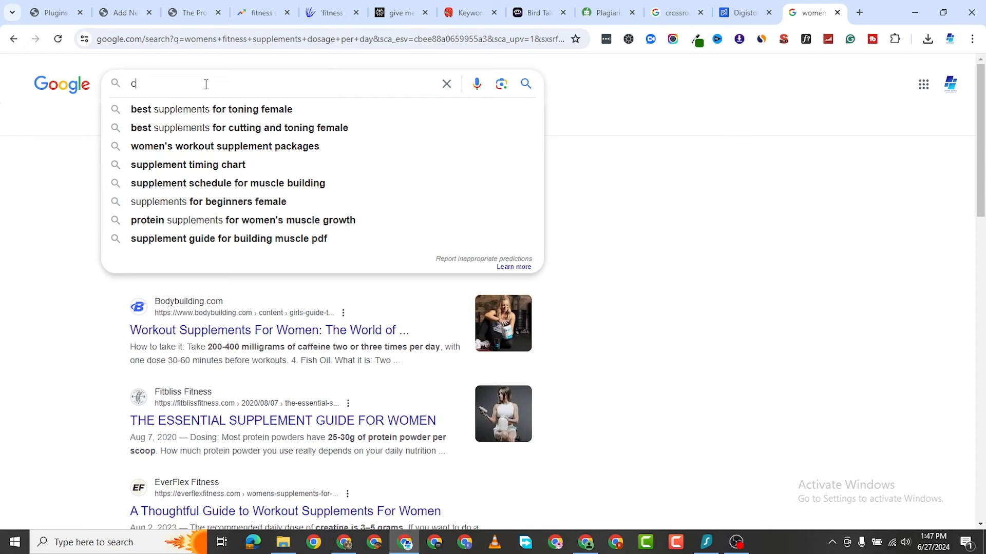
type("affeine ")
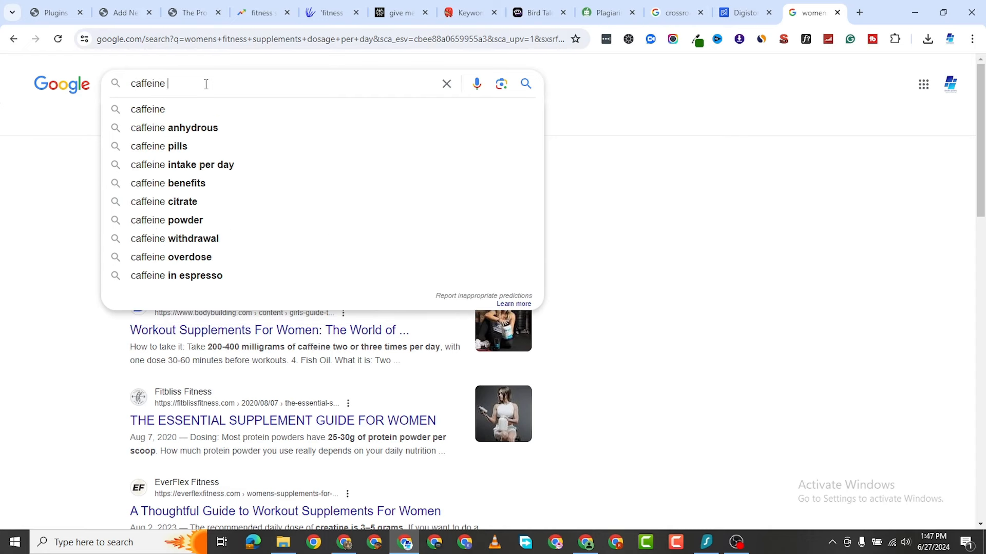
type("based ")
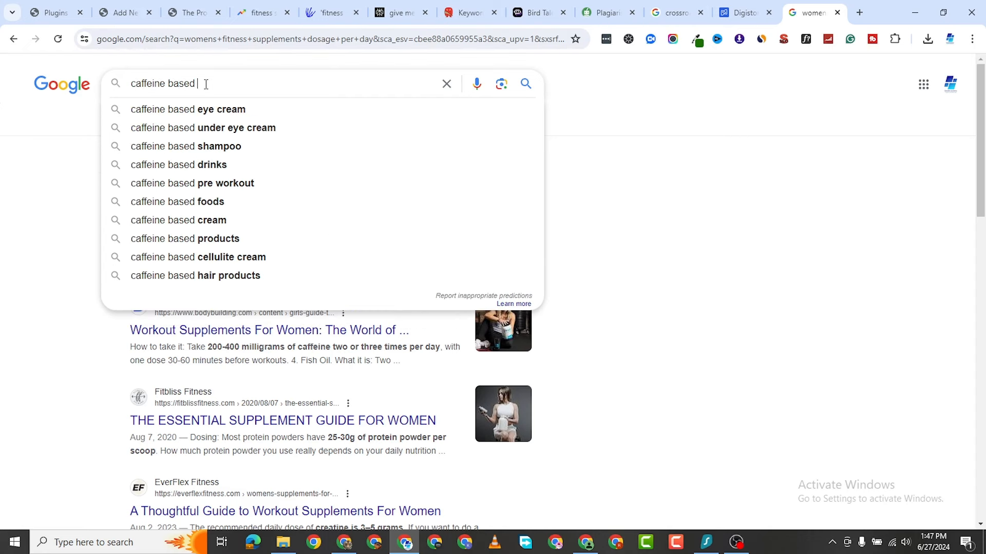
type("supplemets")
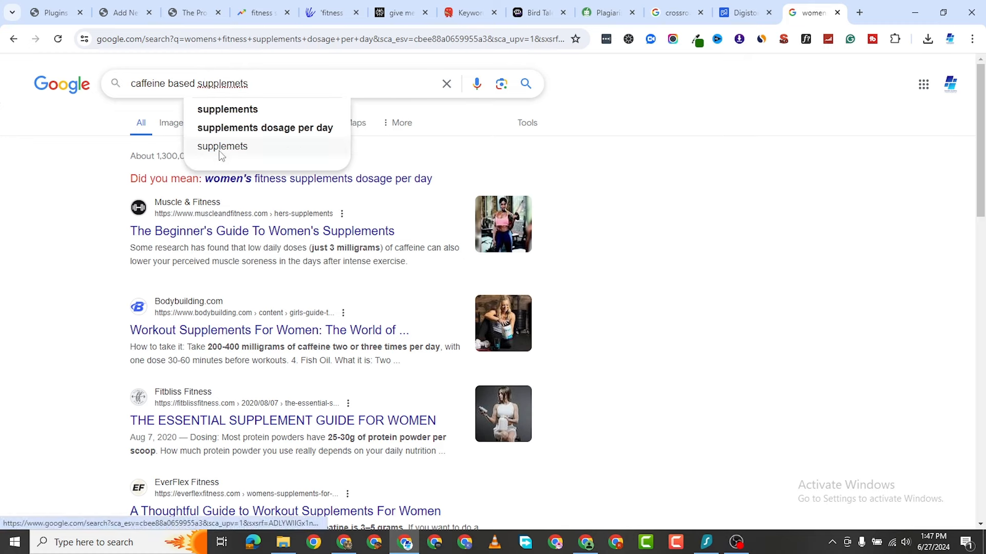
left_click(235, 108)
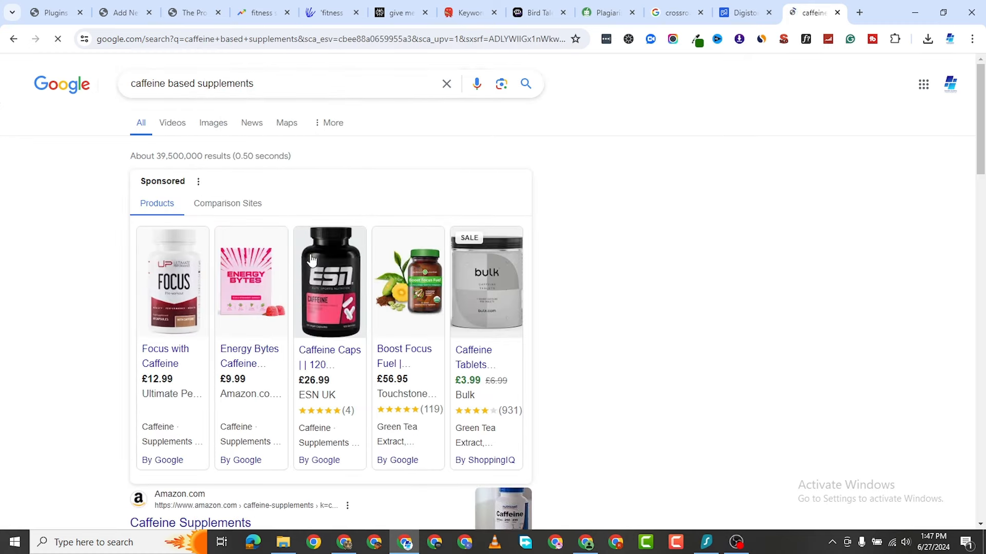
Copy the link address of the discount-supplements.co.uk search result "Caffeine Supplements"
scroll(276, 387, "down", 5)
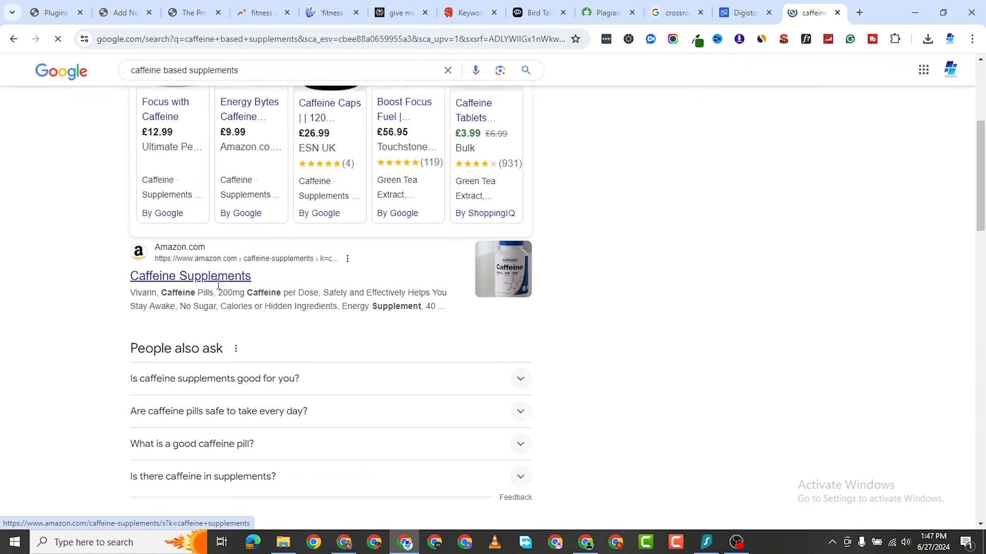
scroll(215, 296, "down", 5)
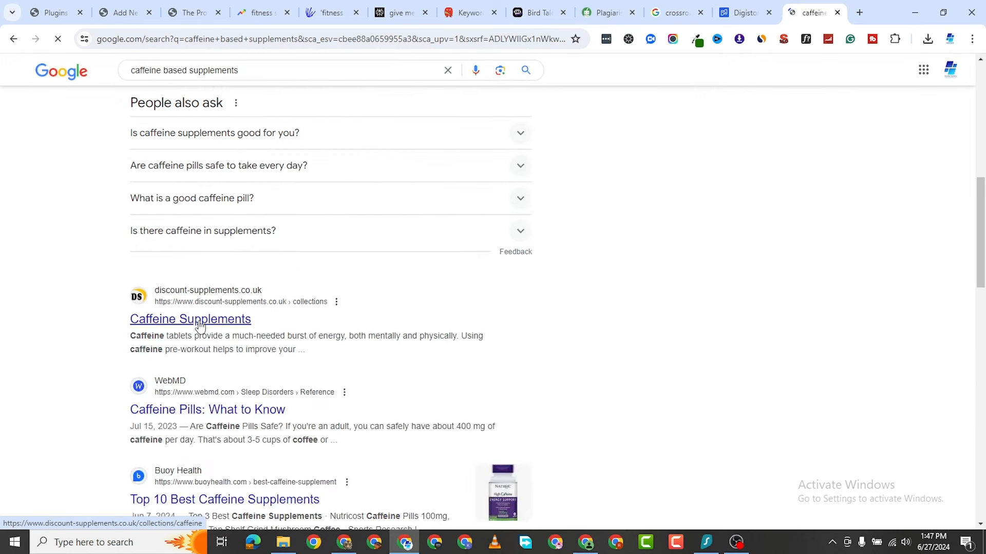
right_click(201, 324)
left_click(276, 220)
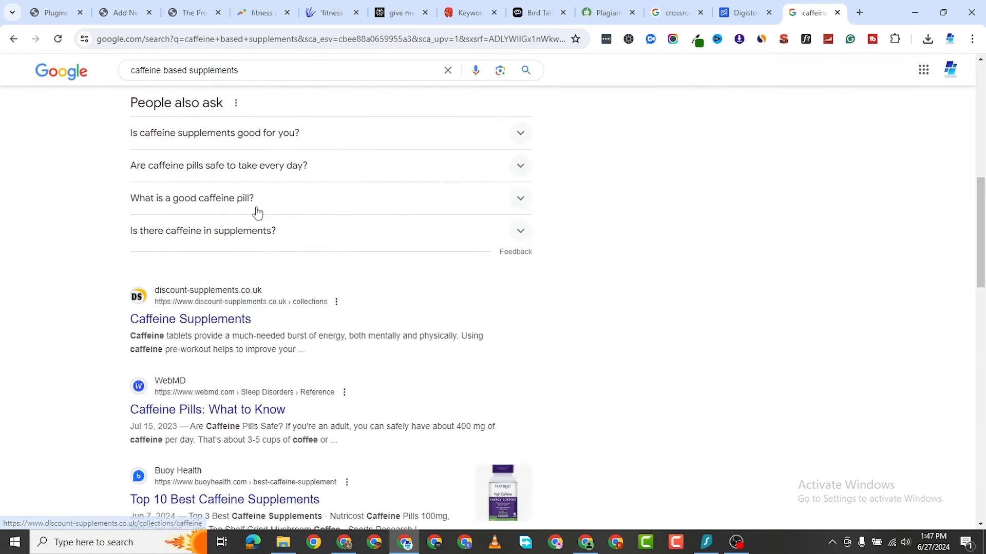
right_click(211, 330)
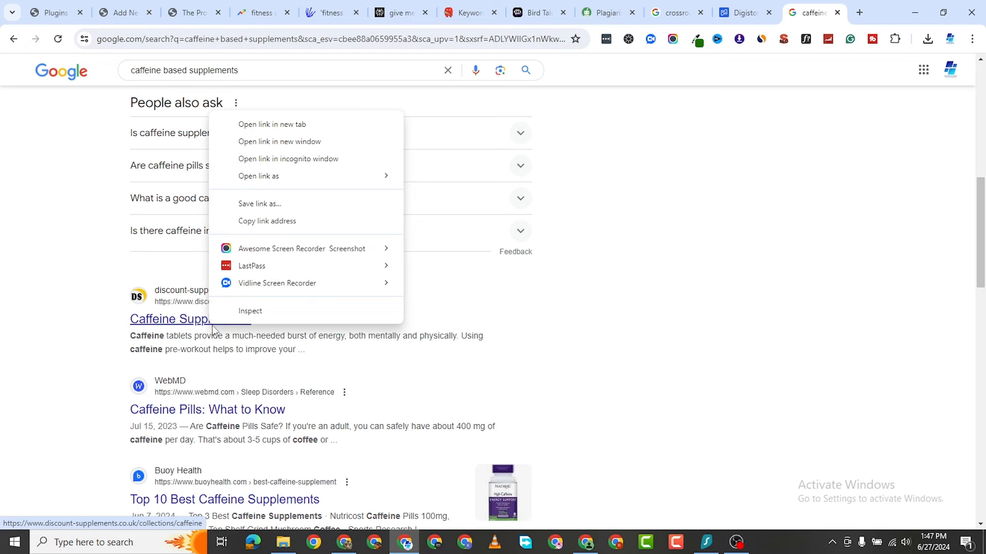
left_click(259, 220)
Link "caffeine-based supplements" in the post's last paragraph to the copied discount-supplements.co.uk address and update the post
left_click(124, 21)
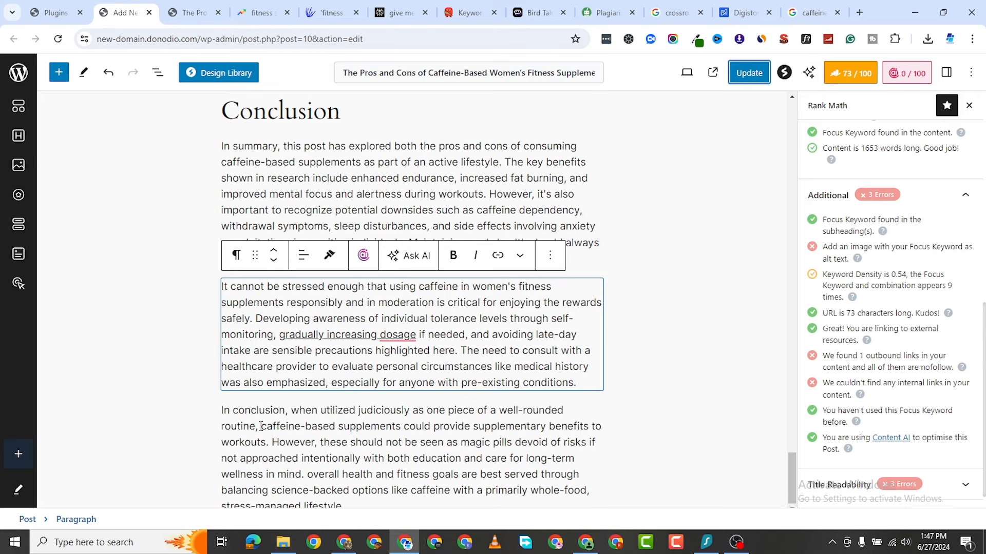
left_click_drag(261, 426, 400, 436)
left_click(498, 379)
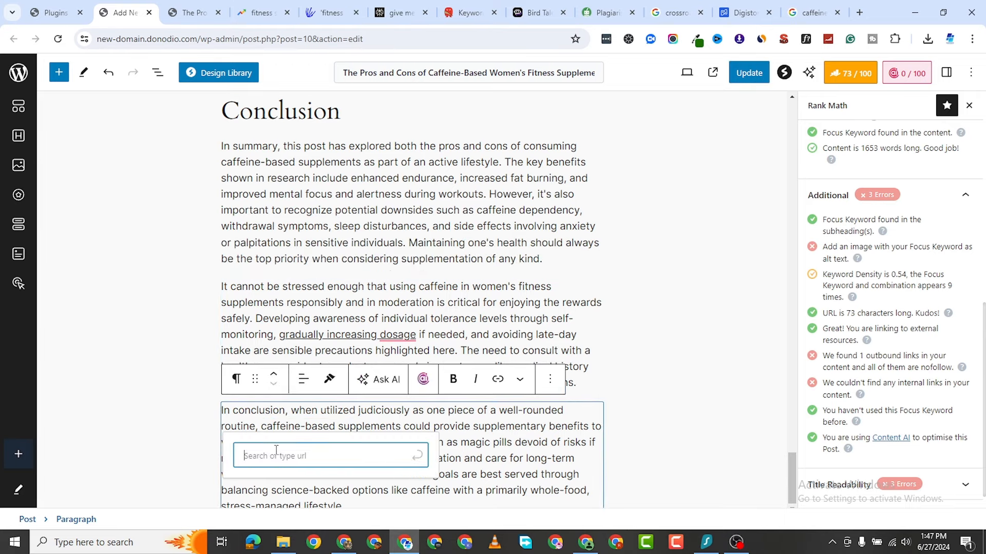
right_click(275, 455)
left_click(313, 269)
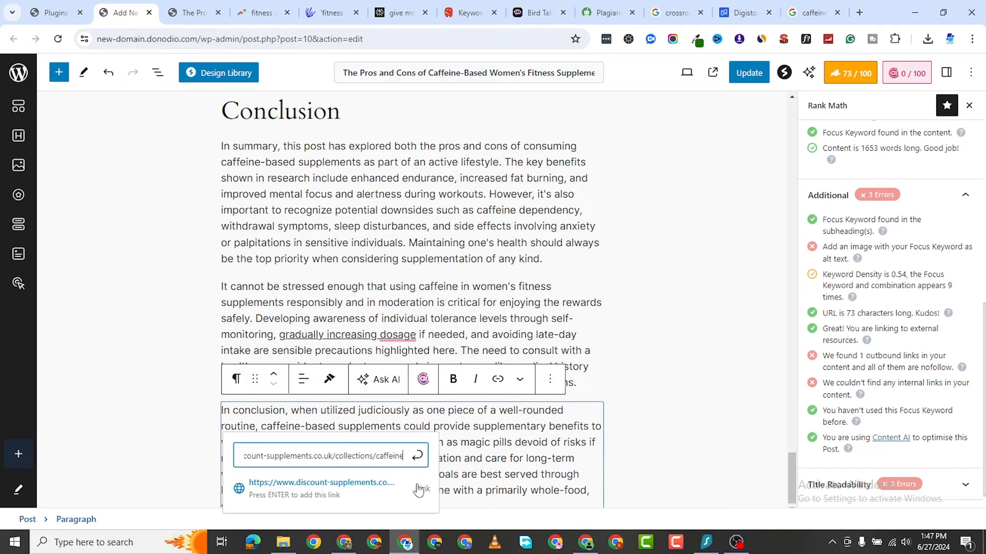
left_click(418, 461)
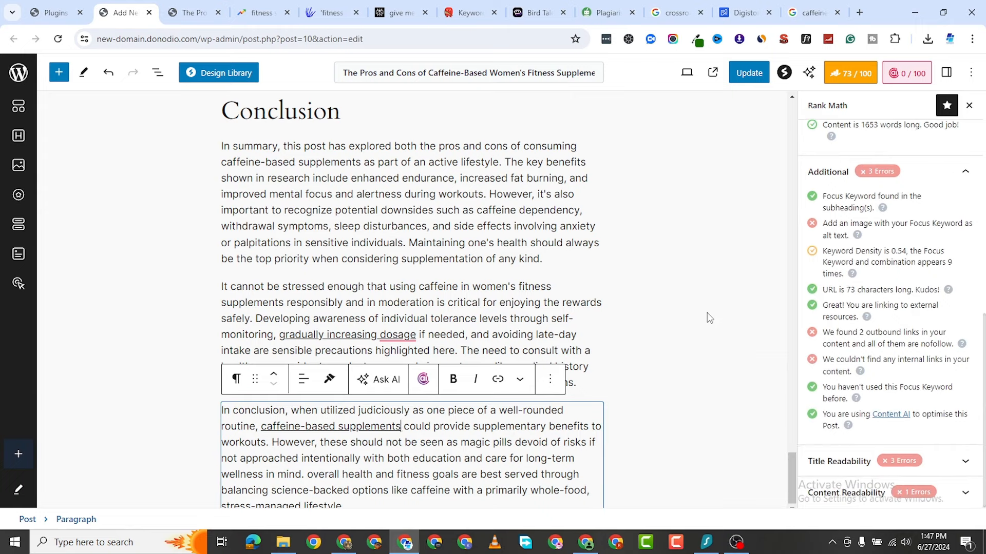
left_click(749, 72)
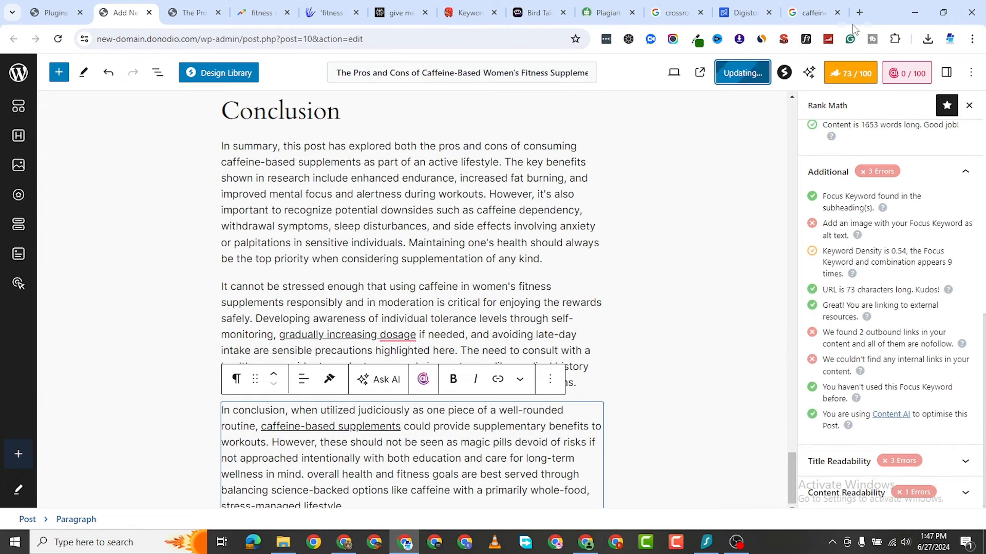
Find Pexels through a Google search for "pexels" in a new tab and open the site
left_click(860, 12)
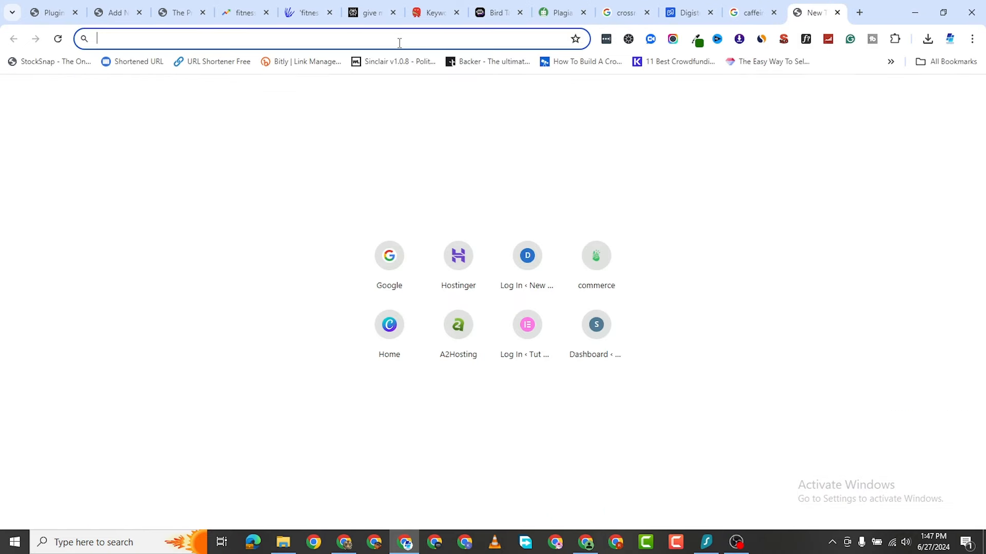
left_click(394, 250)
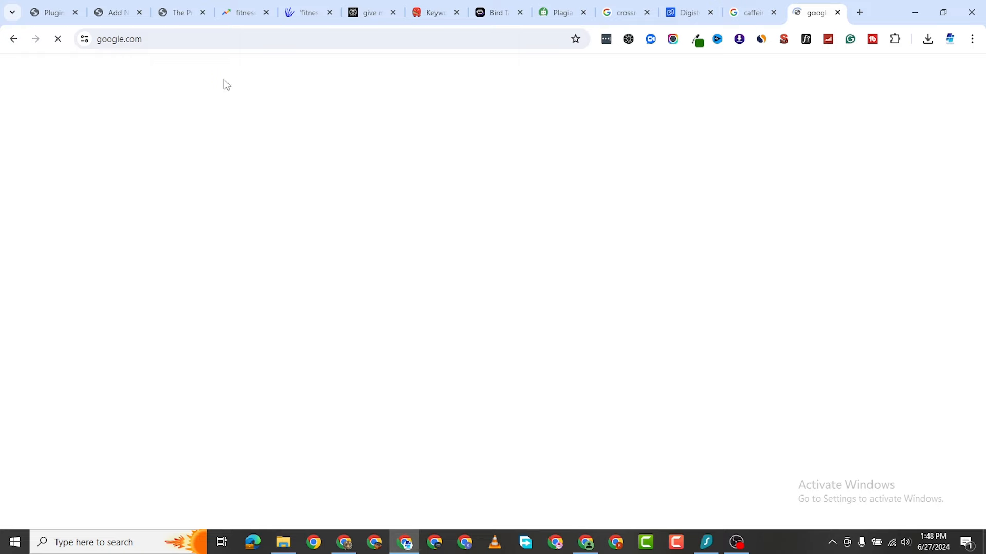
left_click(352, 253)
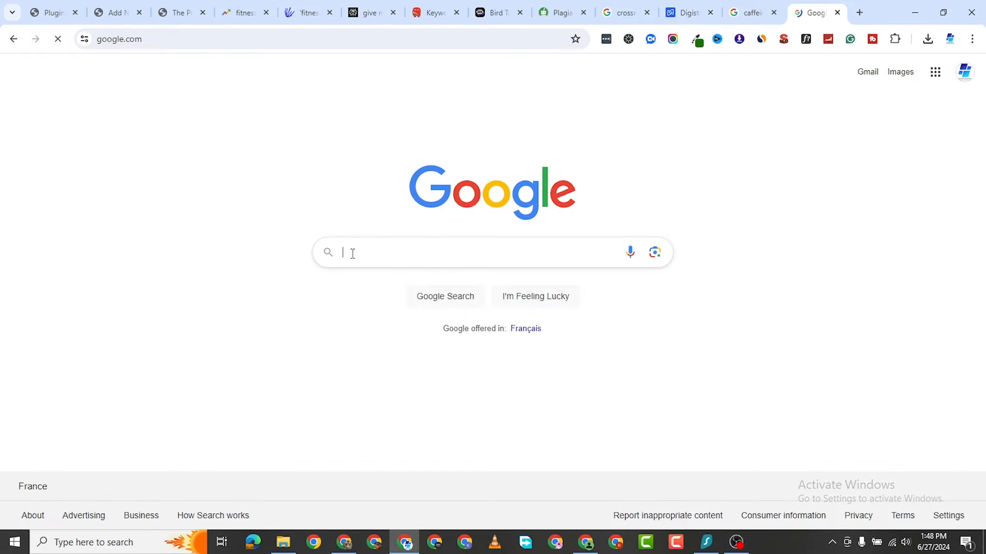
type("pexels")
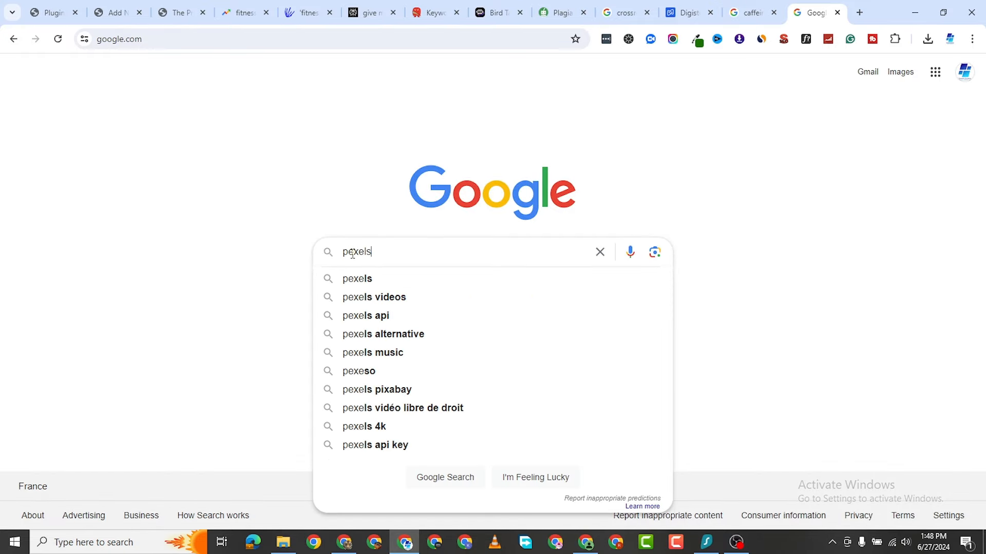
key("Return")
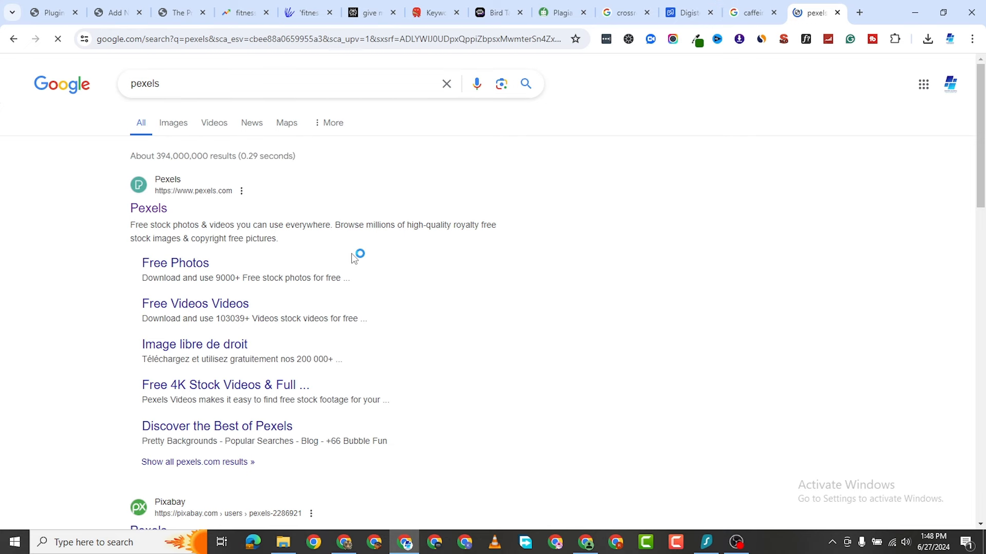
left_click(147, 209)
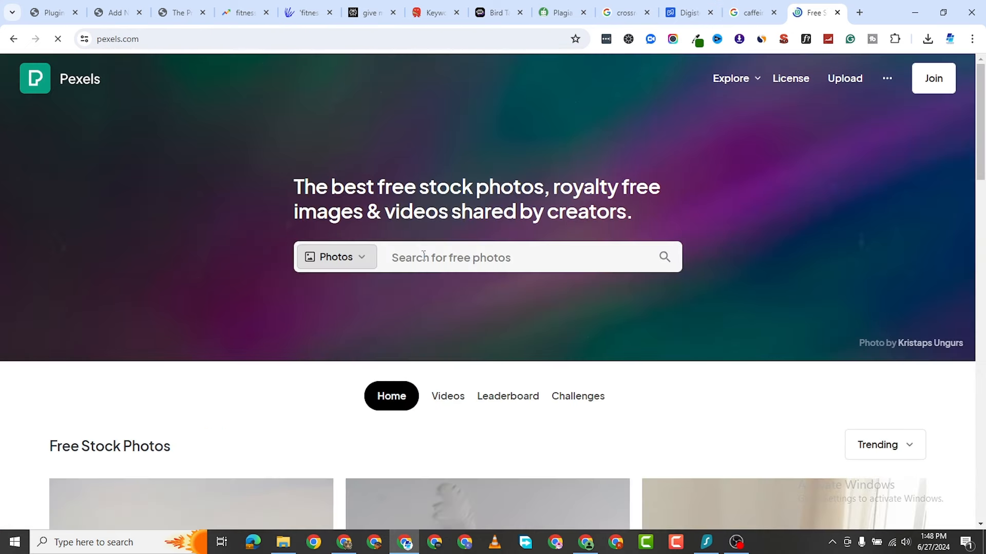
Search Pexels for "women working out" photos and look through the results
type("women")
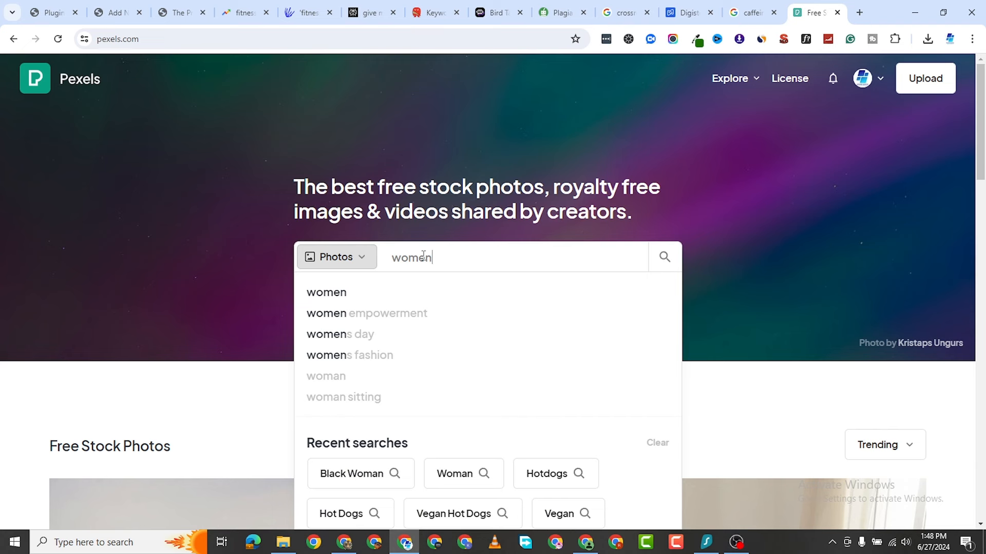
type(" working out")
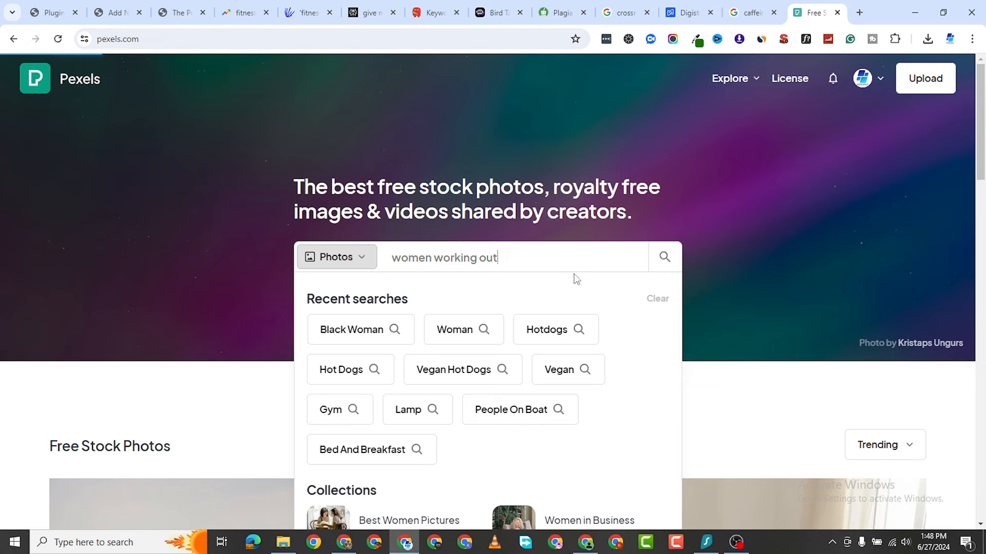
key("Return")
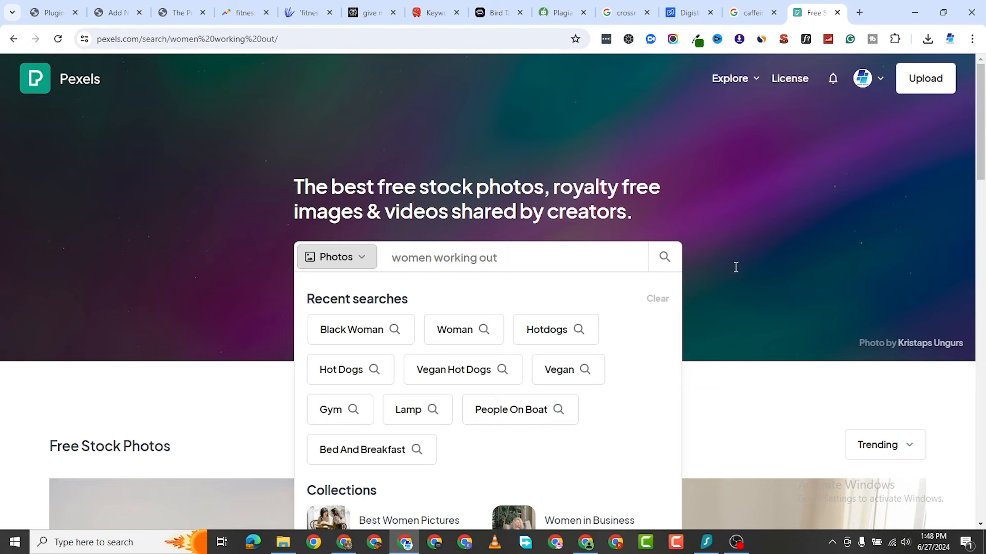
left_click(659, 272)
scroll(424, 384, "down", 6)
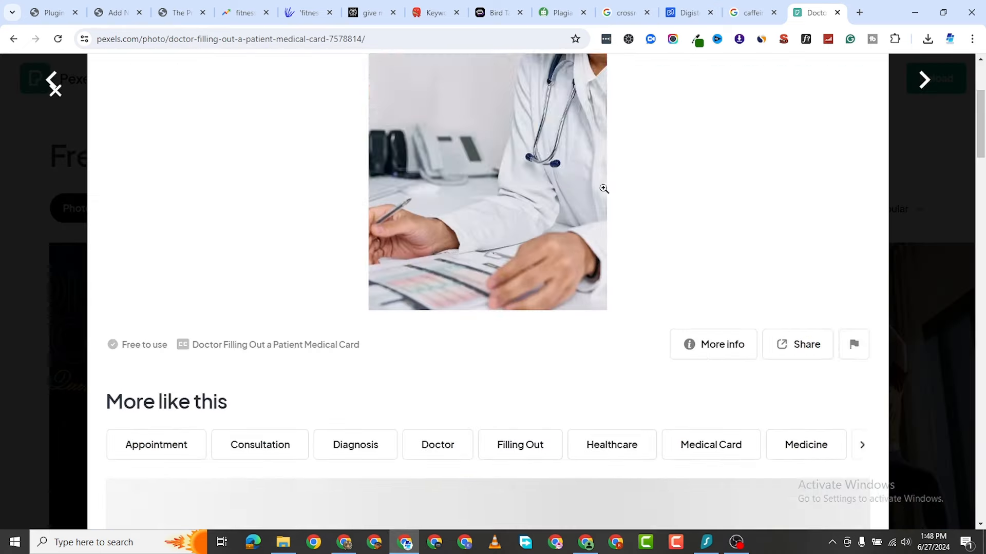
scroll(678, 229, "up", 6)
left_click(57, 93)
scroll(361, 335, "down", 7)
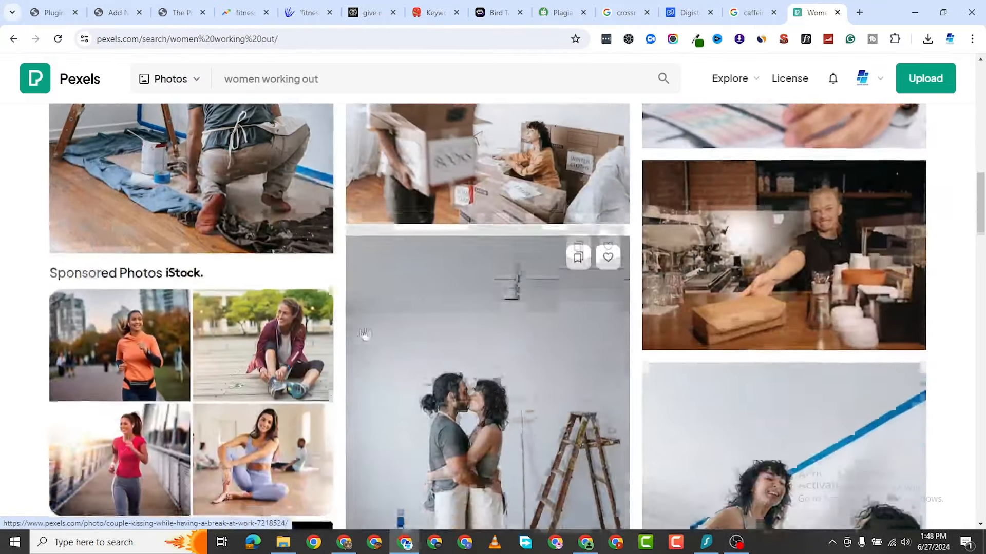
scroll(362, 337, "up", 8)
scroll(377, 331, "down", 6)
scroll(370, 332, "up", 8)
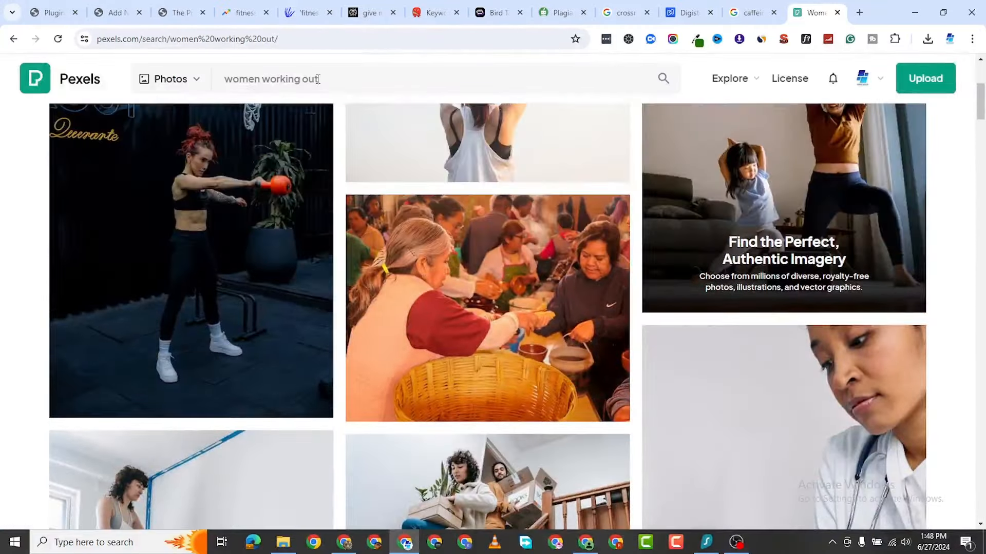
Change the Pexels photo search to "women gym"
left_click(335, 81)
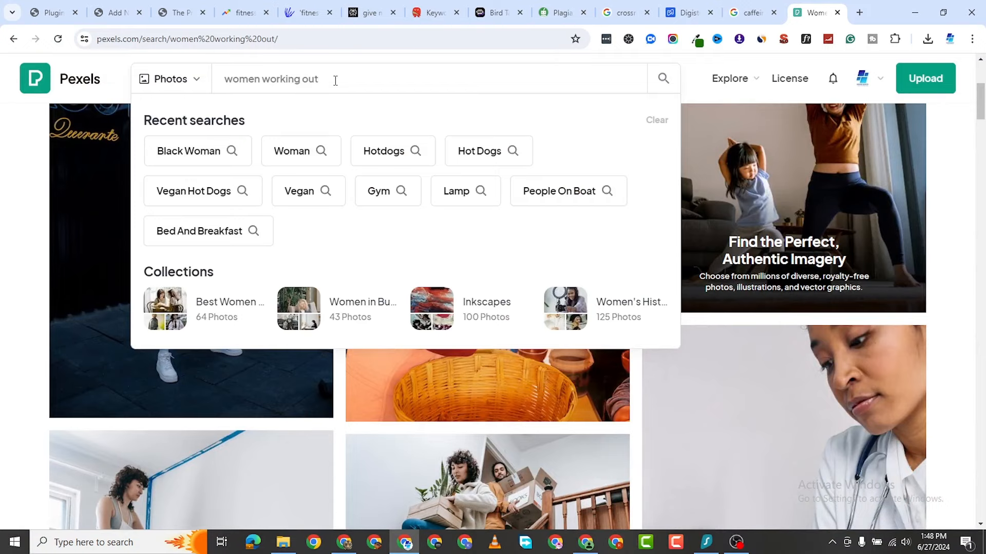
key("BackSpace")
key("BackSpace")
key("BackSpace")
key("BackSpace")
key("BackSpace")
key("BackSpace")
key("BackSpace")
key("BackSpace")
key("BackSpace")
key("BackSpace")
key("BackSpace")
key("BackSpace")
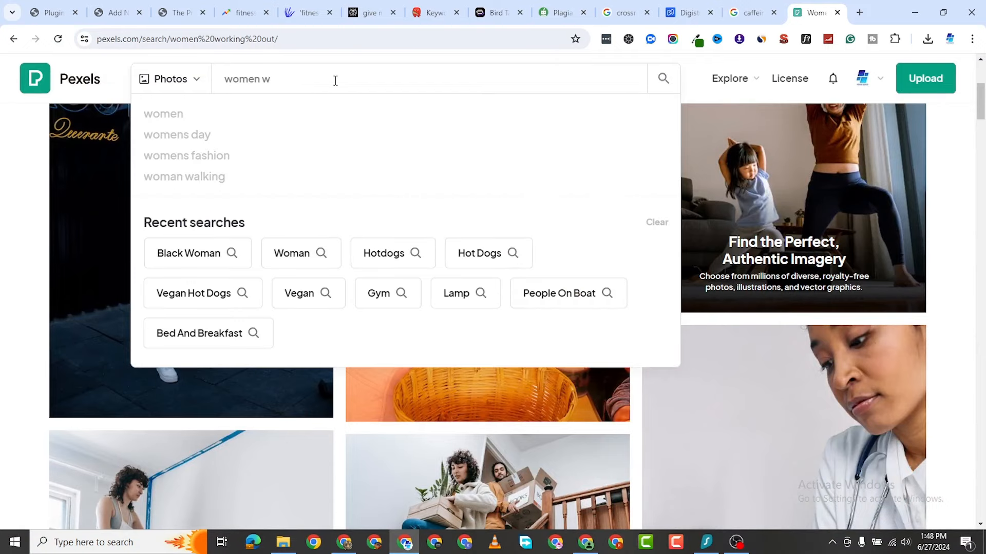
type("gy")
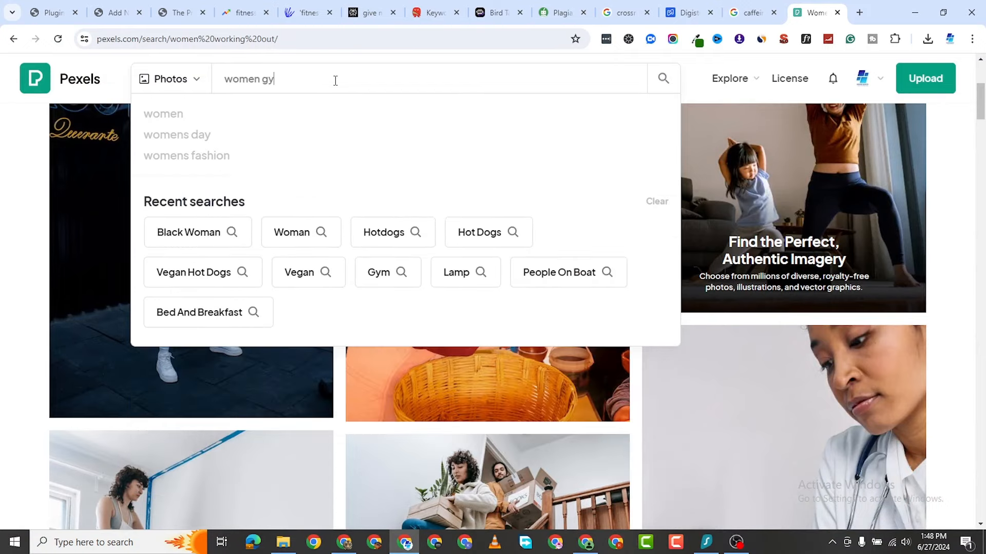
type("m")
key("Return")
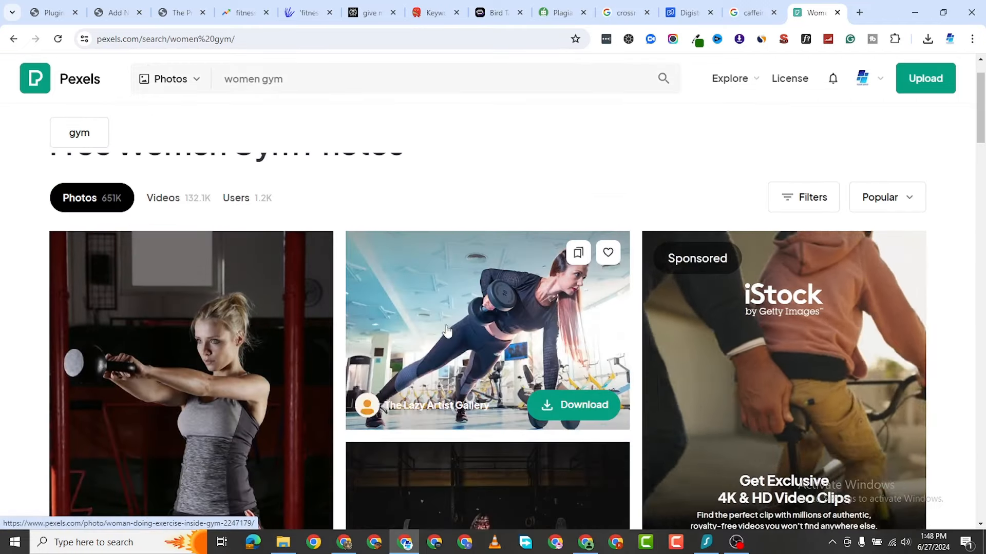
Open the photo of the woman exercising with dumbbells inside a gym in a new tab
right_click(430, 308)
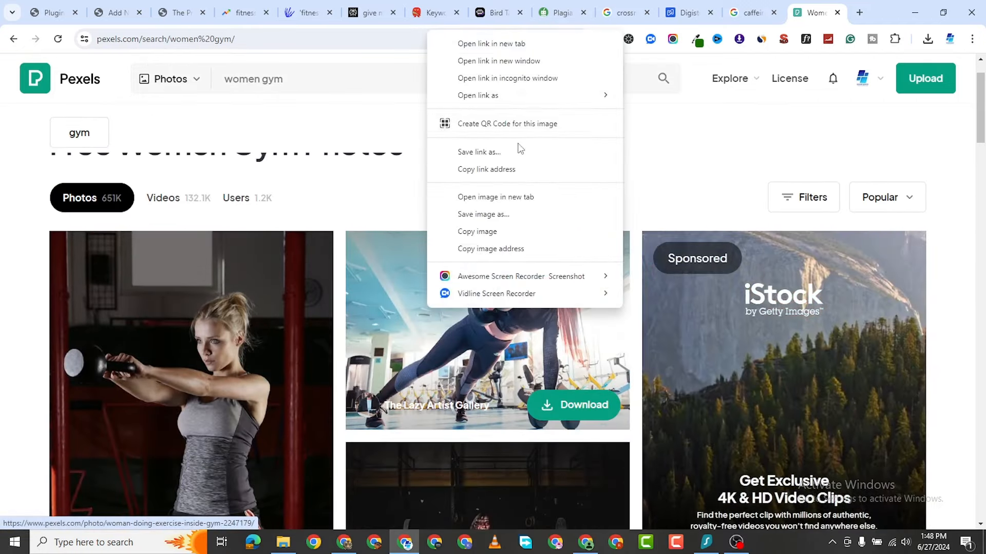
left_click(521, 41)
scroll(510, 387, "down", 5)
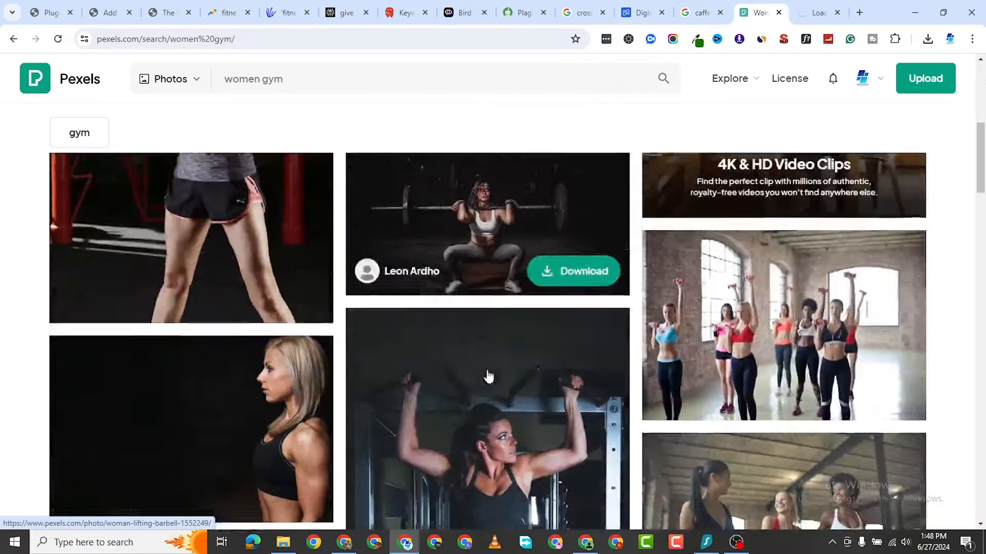
scroll(334, 308, "up", 2)
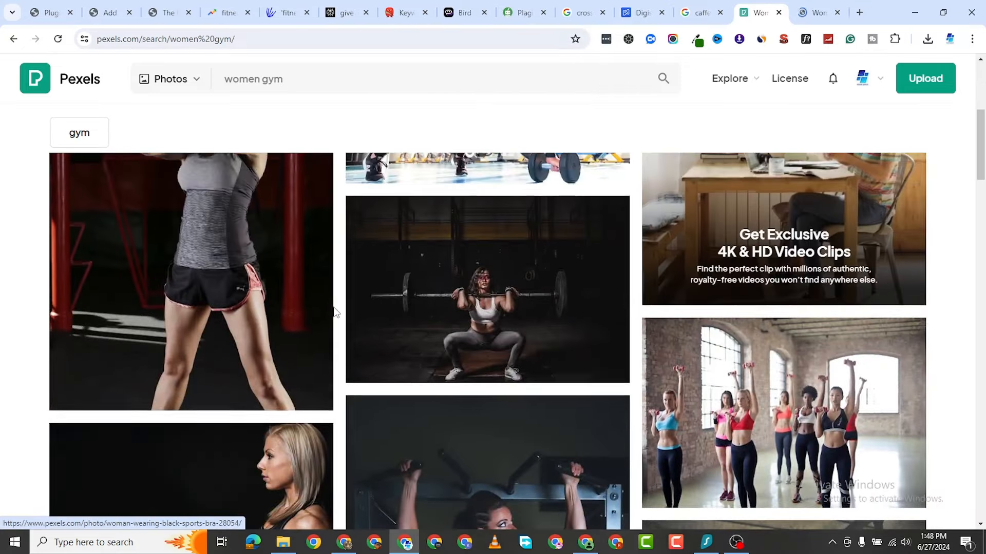
right_click(501, 281)
left_click(576, 61)
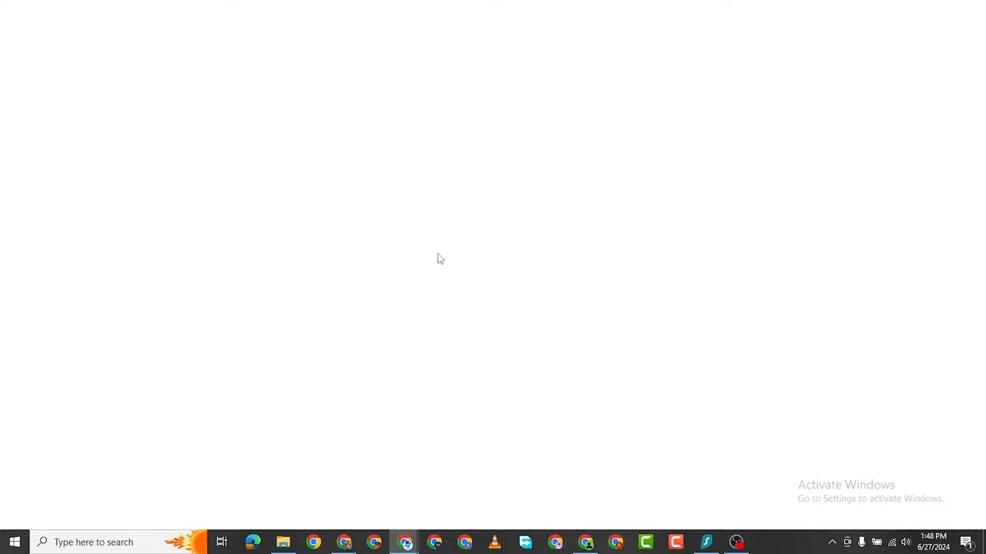
left_click(160, 13)
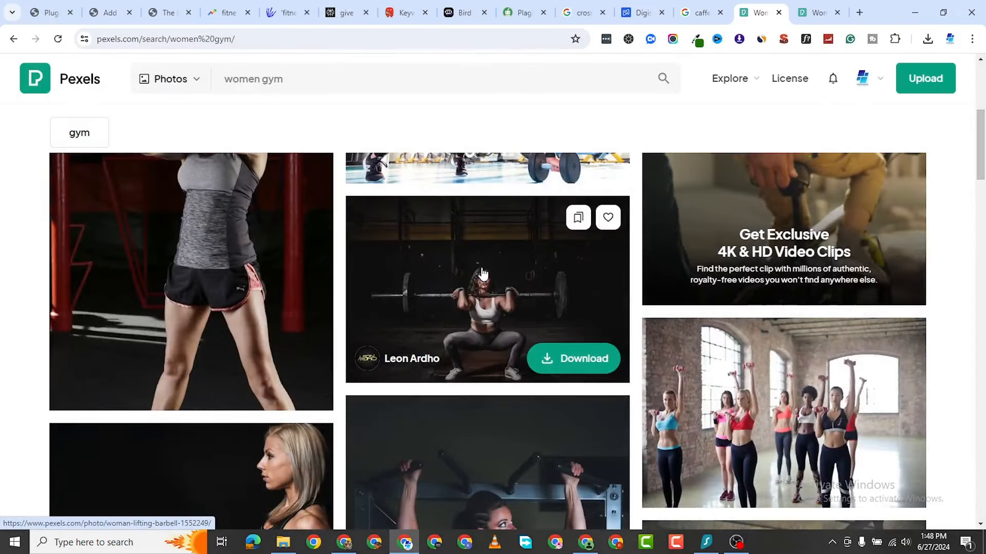
Open the photos of the woman lifting a barbell and the woman wearing a black sports bra in separate new tabs
right_click(479, 266)
left_click(544, 281)
scroll(365, 386, "down", 1)
scroll(205, 292, "down", 4)
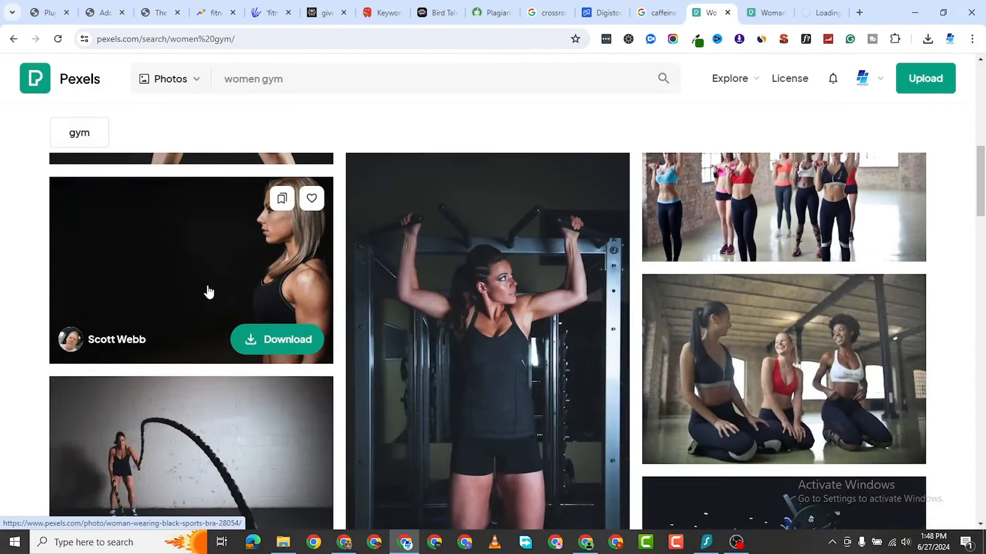
scroll(209, 323, "down", 3)
scroll(207, 264, "up", 3)
right_click(201, 252)
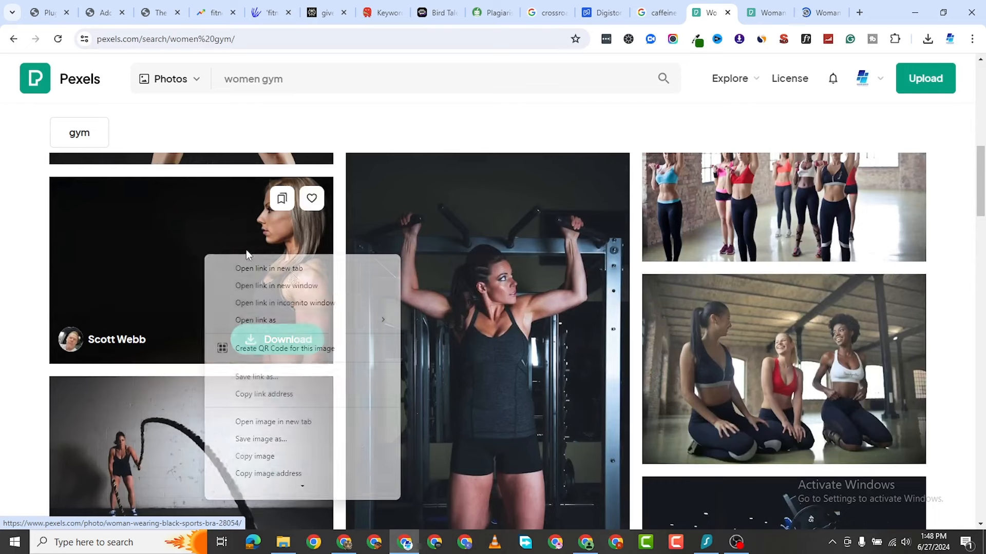
left_click(294, 277)
Download the photo of the woman exercising with dumbbells in Medium size, 1280×894
left_click(721, 13)
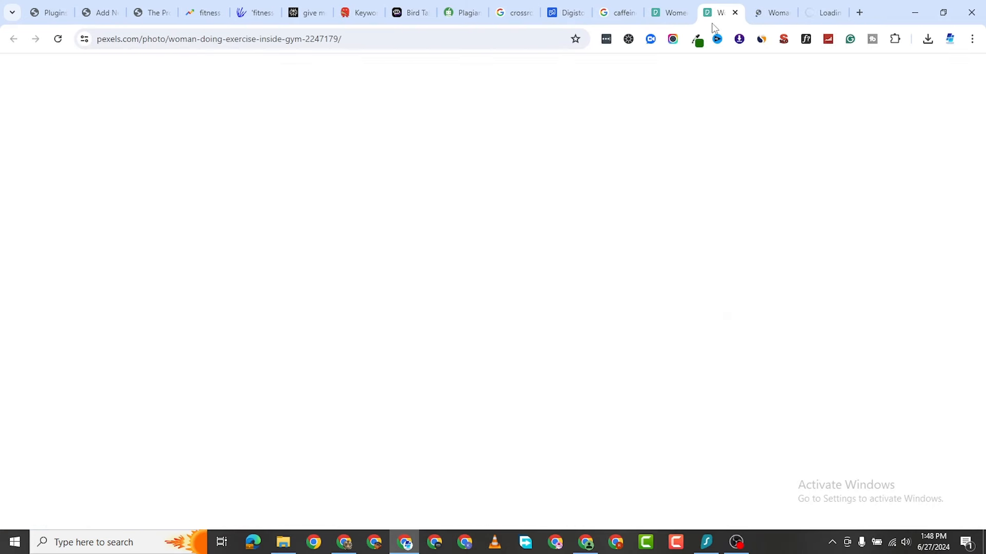
left_click(940, 137)
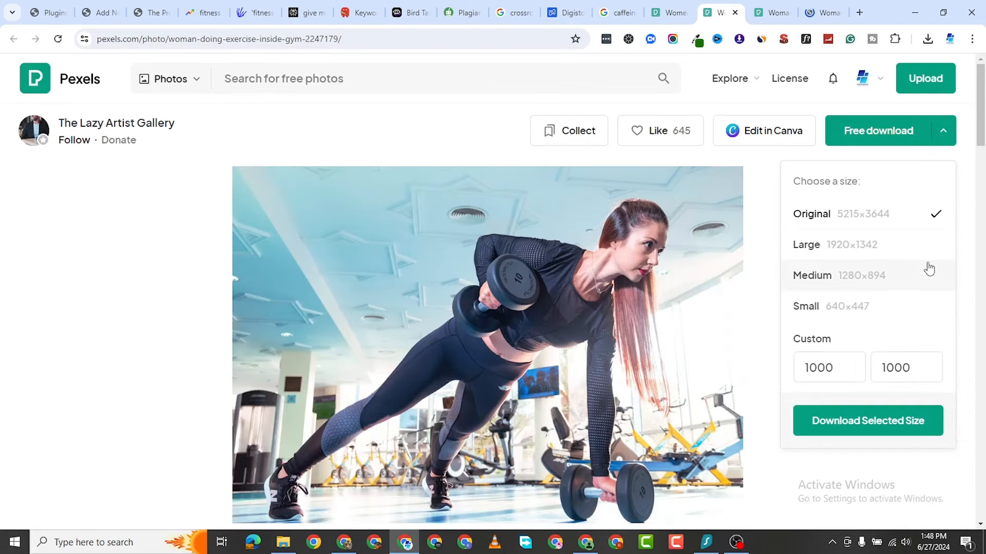
left_click(867, 253)
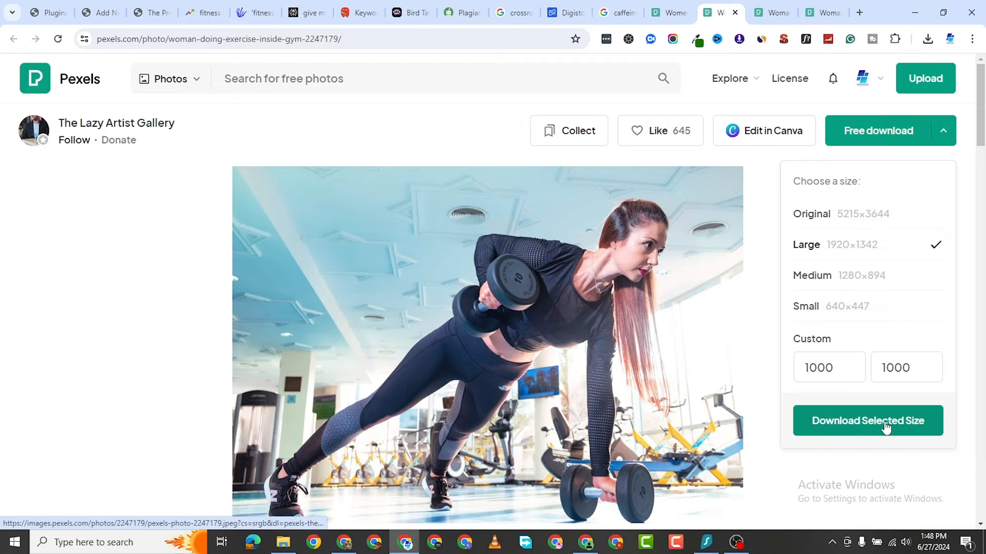
left_click(839, 277)
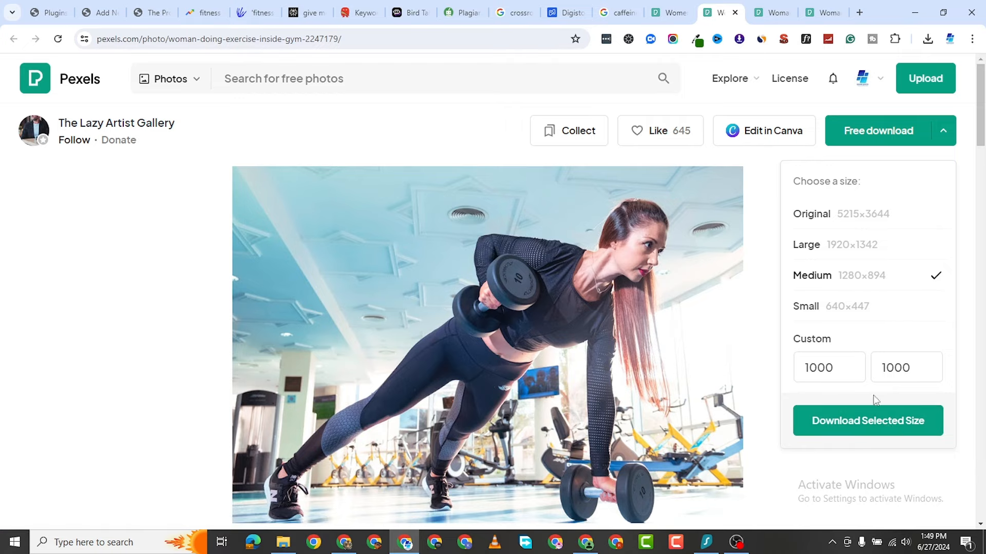
left_click(879, 421)
Download the photo of the woman lifting a barbell in Medium size, 1280×850
key("ctrl+Tab")
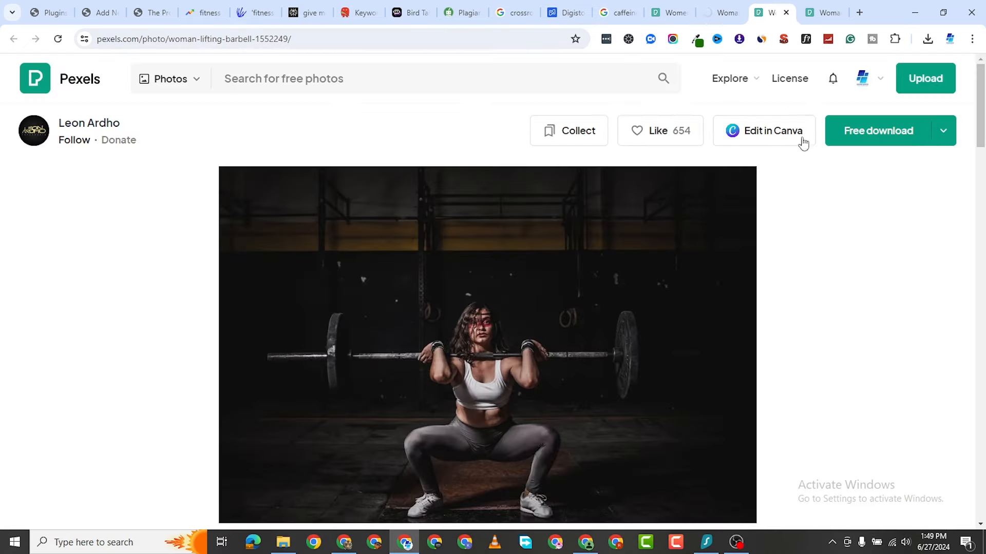
left_click(941, 133)
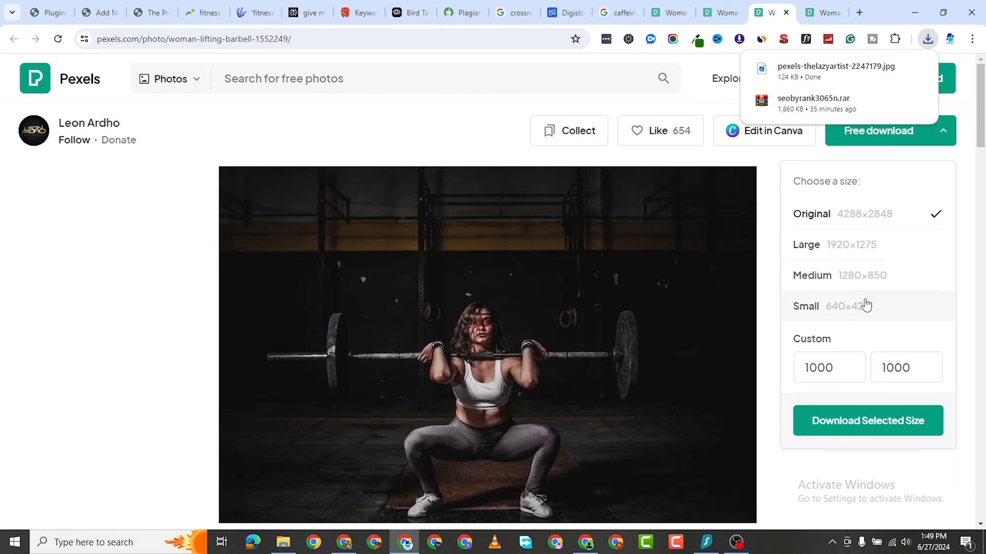
left_click(866, 281)
left_click(893, 424)
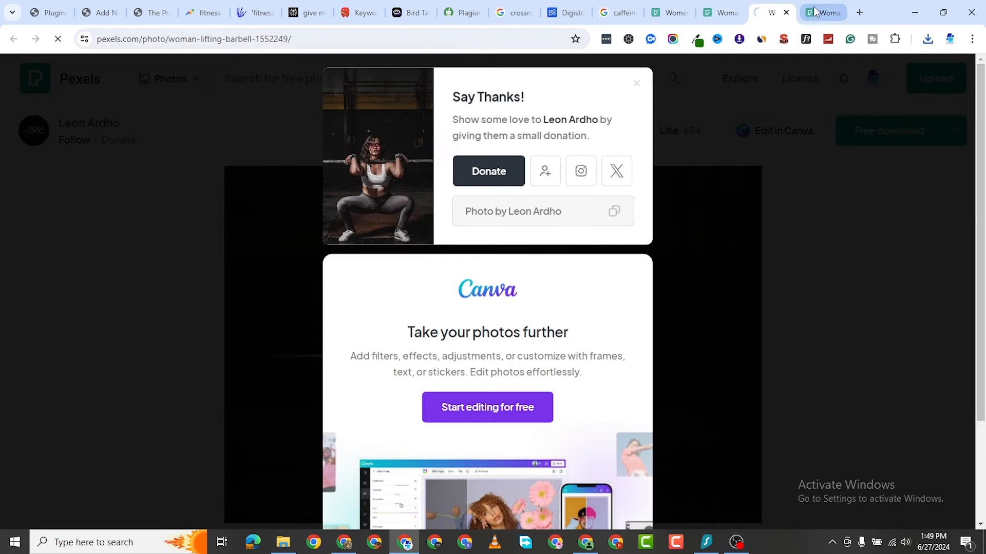
Download the photo of the woman wearing a black sports bra in Medium size, 1280×850
key("ctrl+Tab")
left_click(941, 131)
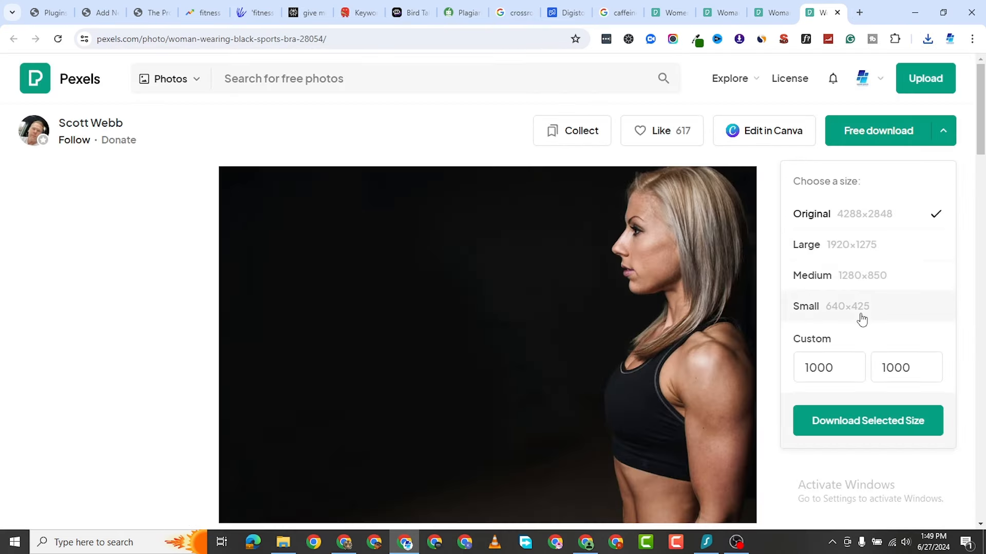
left_click(868, 281)
left_click(889, 424)
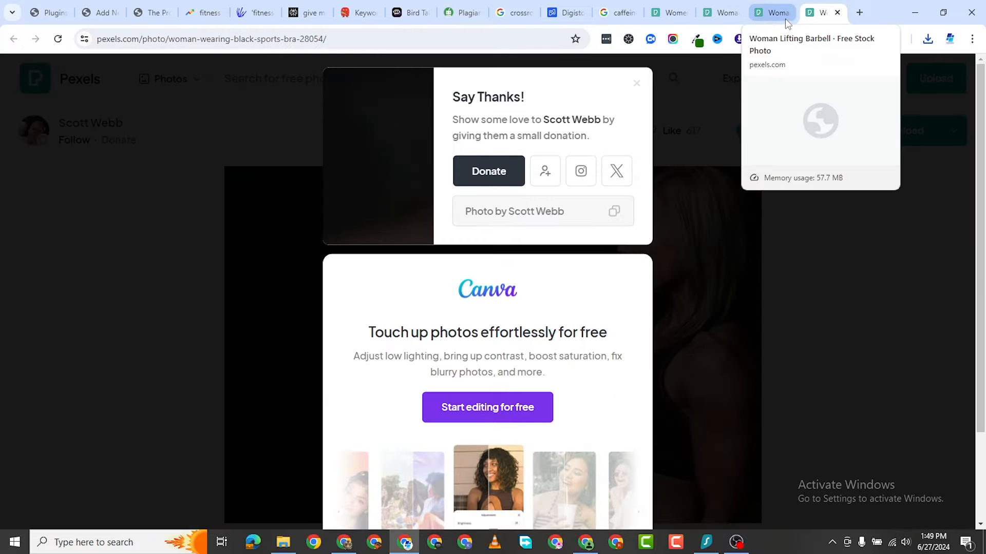
Return to the "women gym" results and open the photo of the group of women in a yoga class in a new tab
left_click(668, 13)
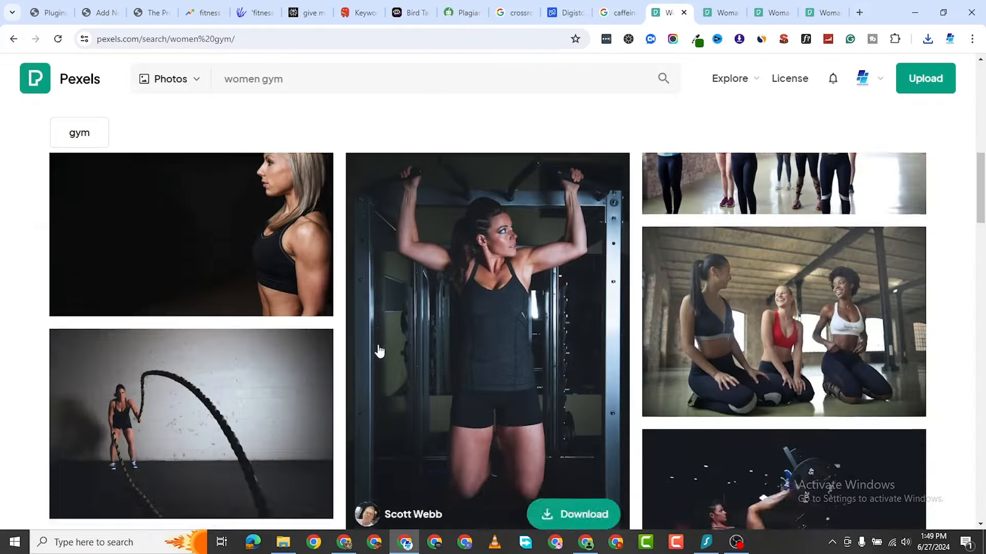
scroll(386, 350, "up", 3)
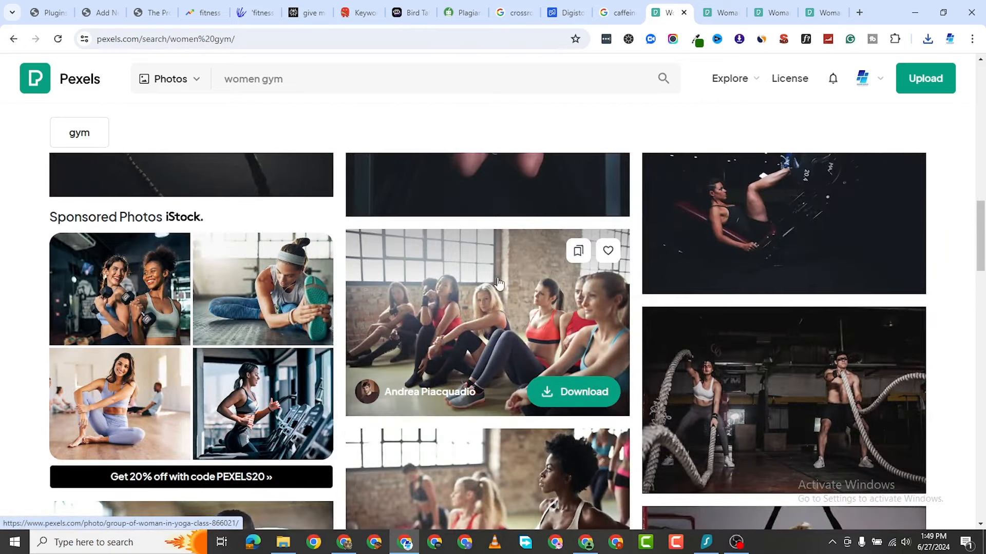
right_click(505, 277)
left_click(564, 42)
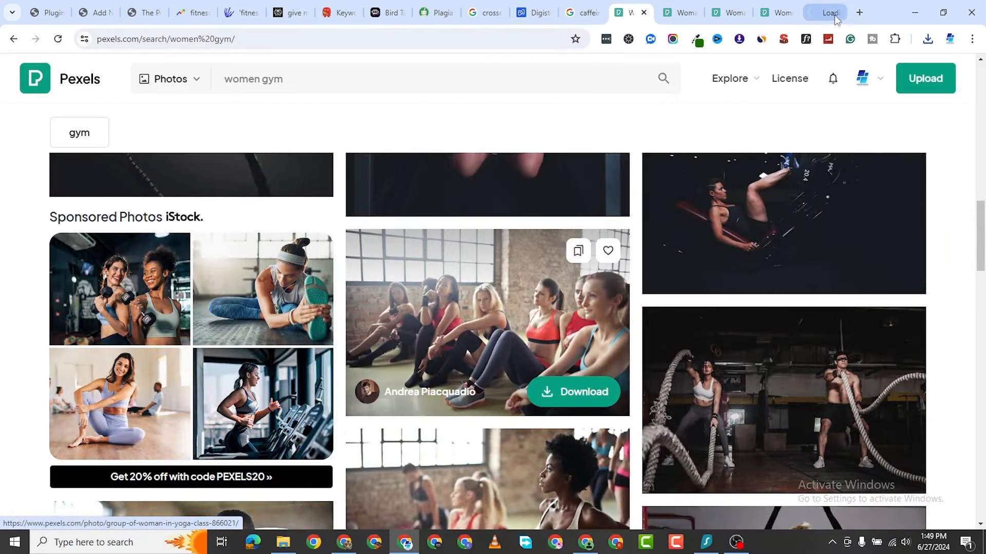
Download the photo of the group of women in a yoga class in Medium size, 1280×839, and check the Downloads folder
left_click(830, 13)
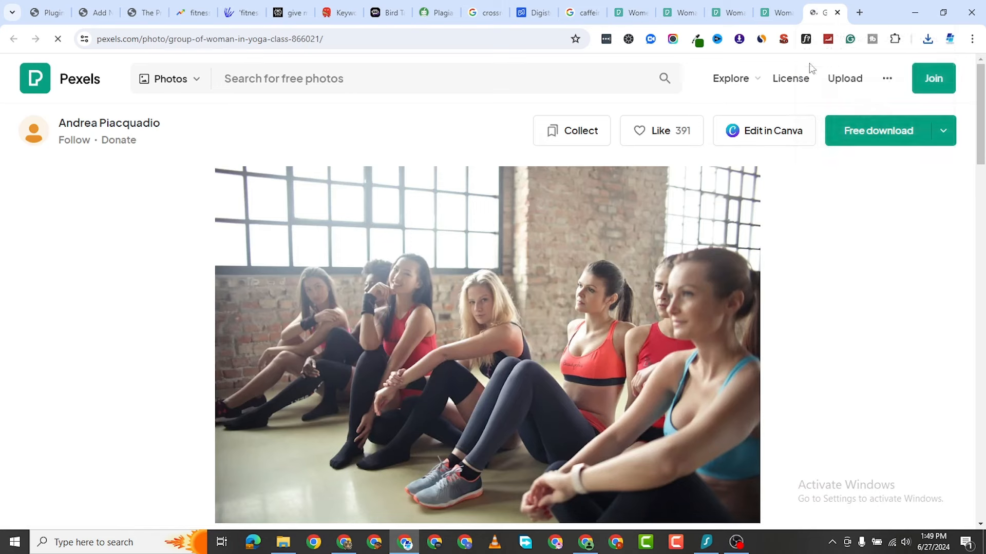
left_click(943, 131)
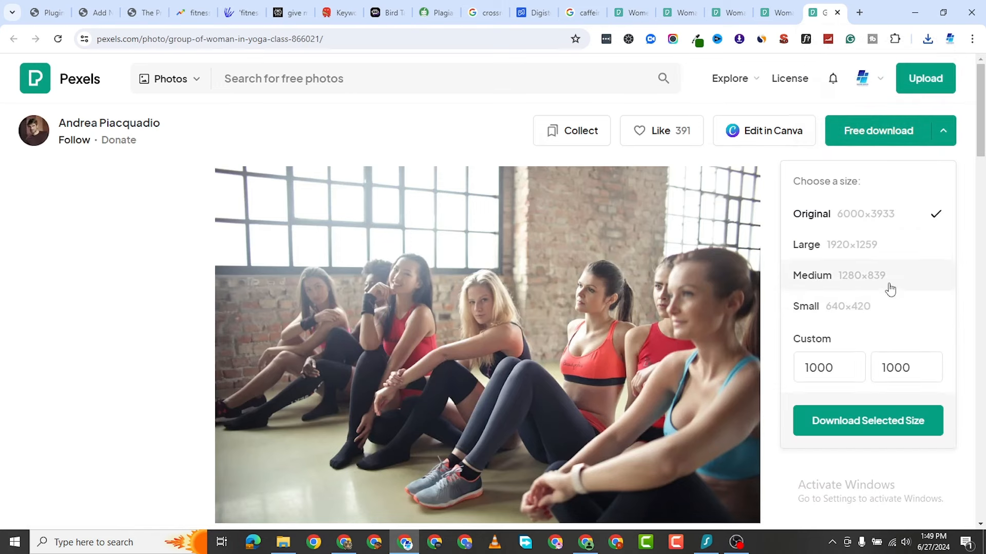
left_click(880, 288)
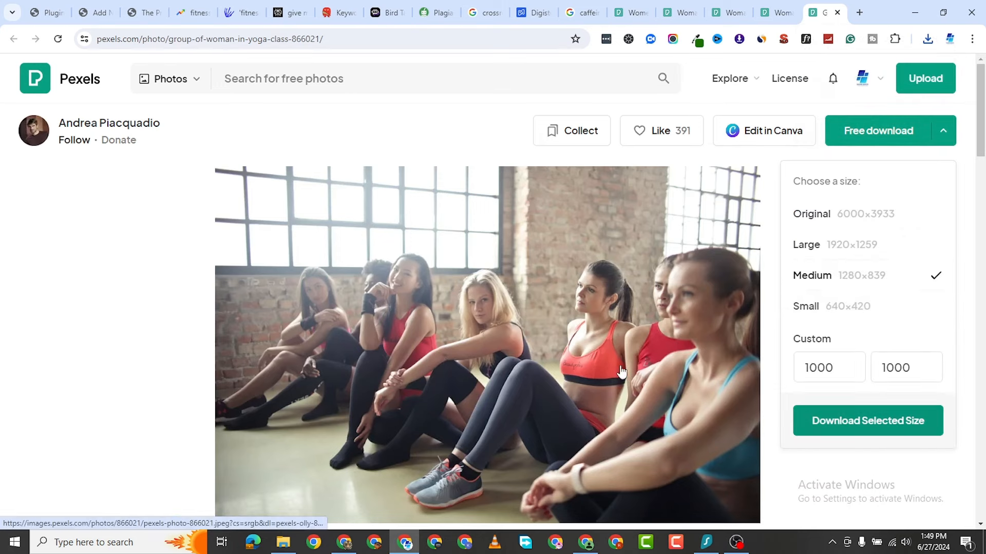
left_click(888, 421)
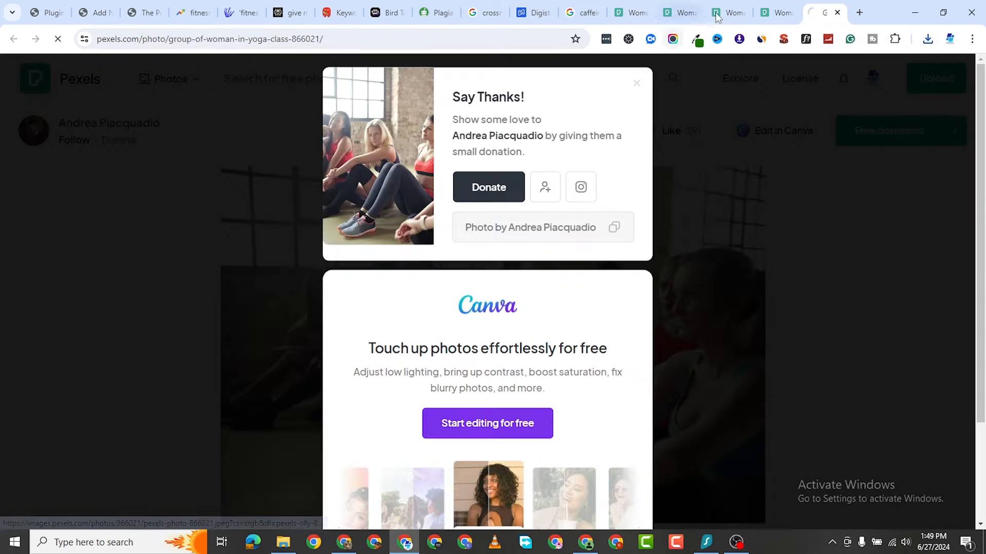
left_click(283, 543)
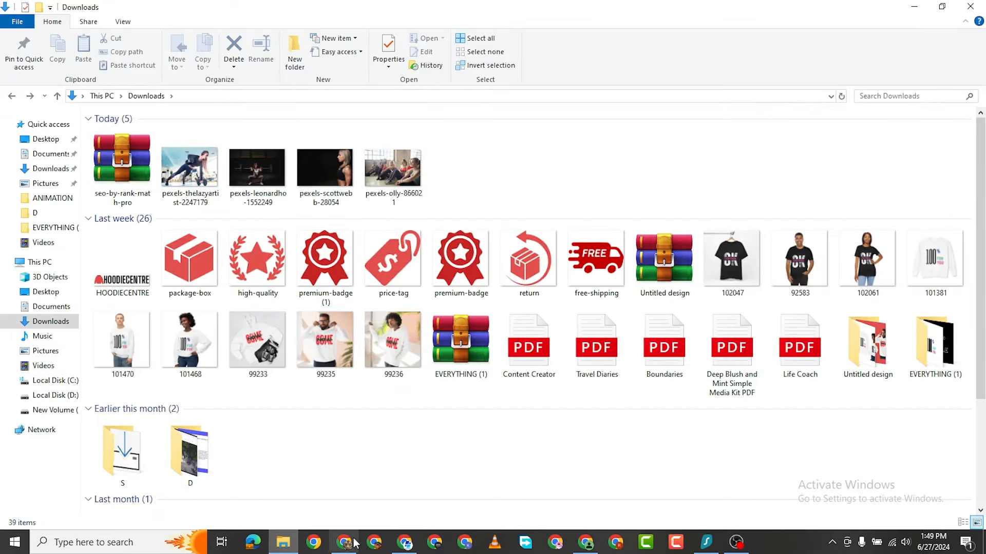
left_click(405, 543)
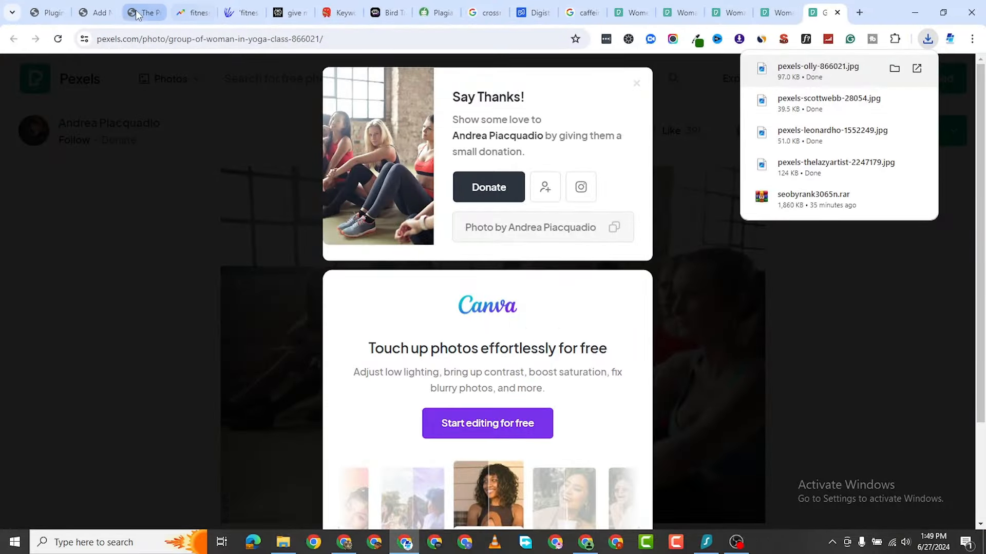
Return to the caffeine supplements post in the WordPress editor and open the featured image picker from the post settings
left_click(100, 14)
scroll(747, 224, "up", 5)
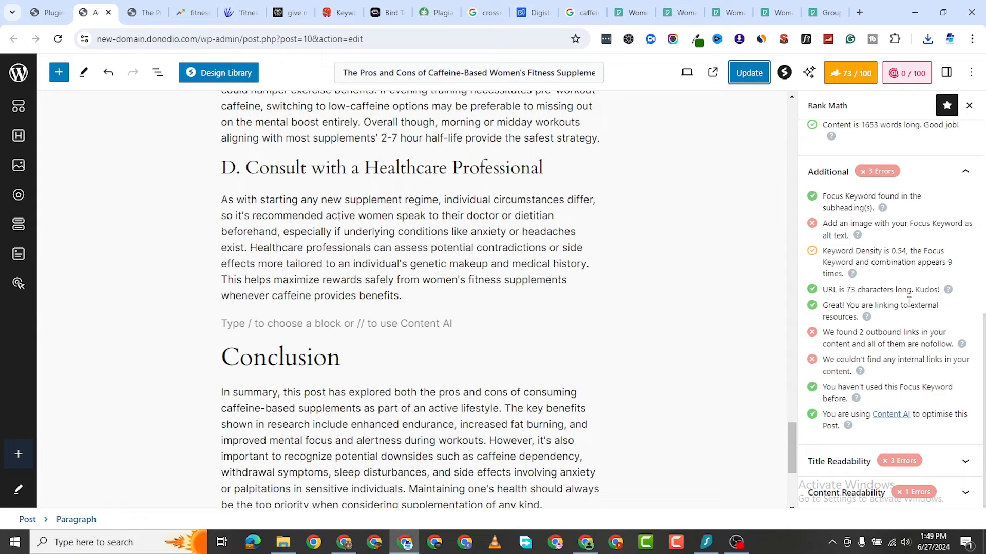
scroll(909, 302, "up", 10)
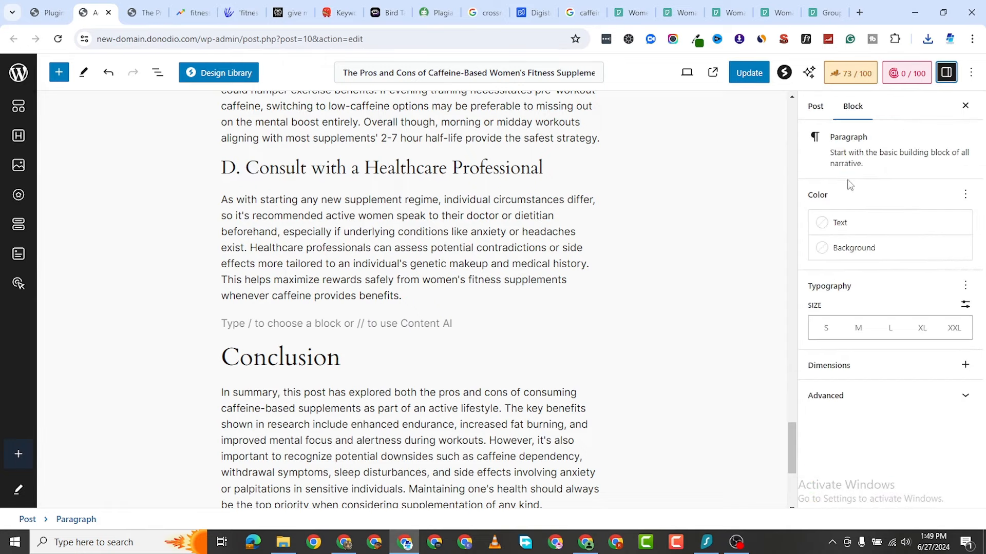
left_click(815, 107)
scroll(893, 403, "down", 4)
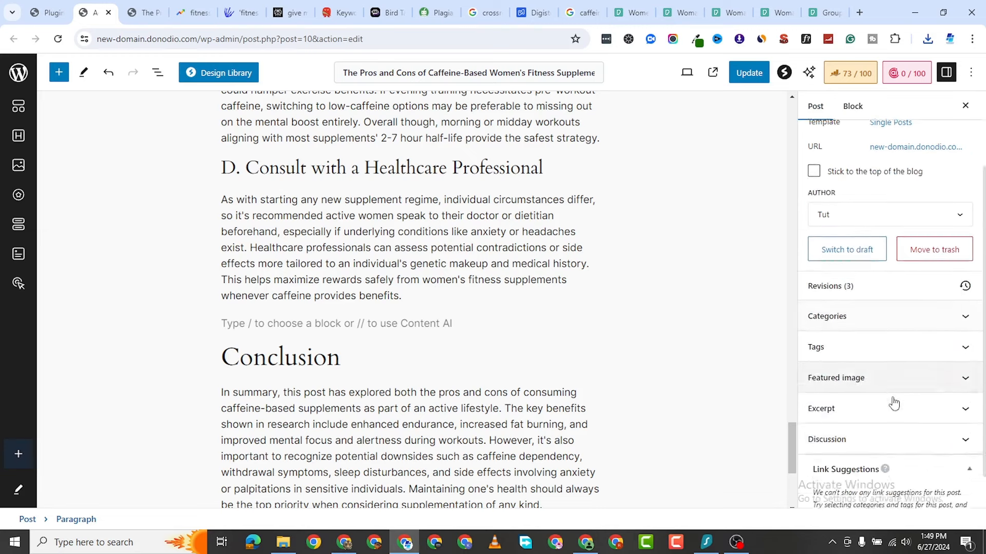
left_click(918, 339)
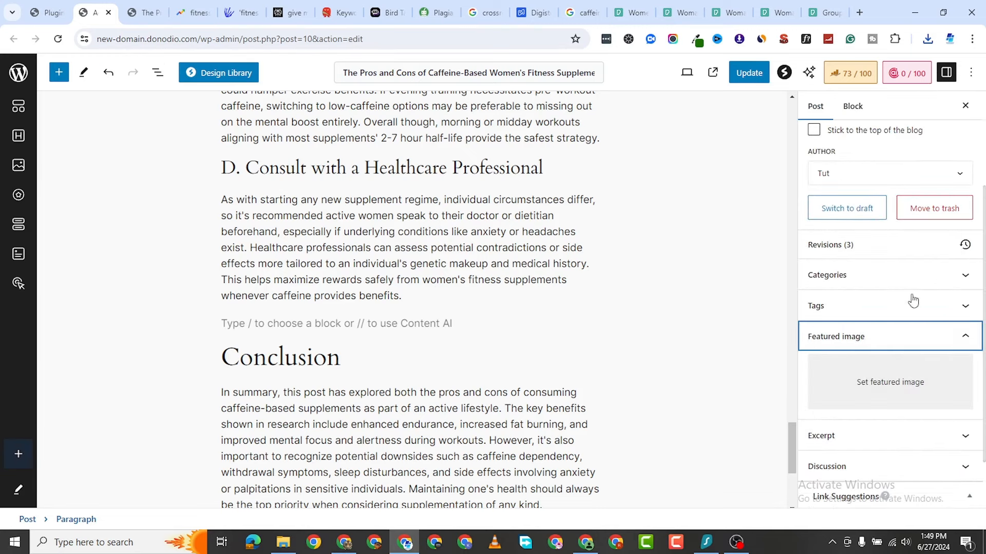
left_click(897, 382)
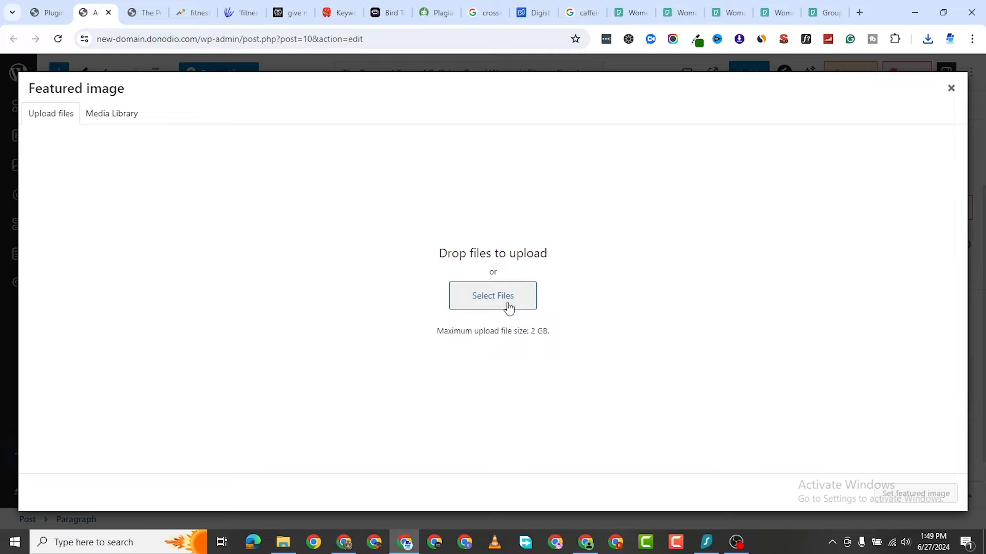
Upload the four downloaded Pexels gym photos from the Downloads folder to the media library
left_click(492, 307)
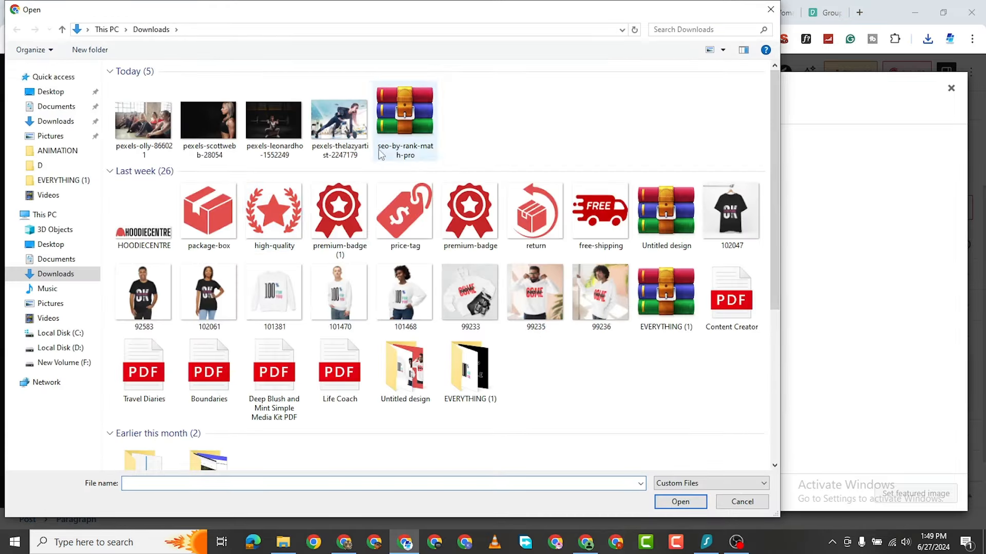
left_click(141, 110)
left_click(275, 118, "shift")
left_click(339, 128, "shift")
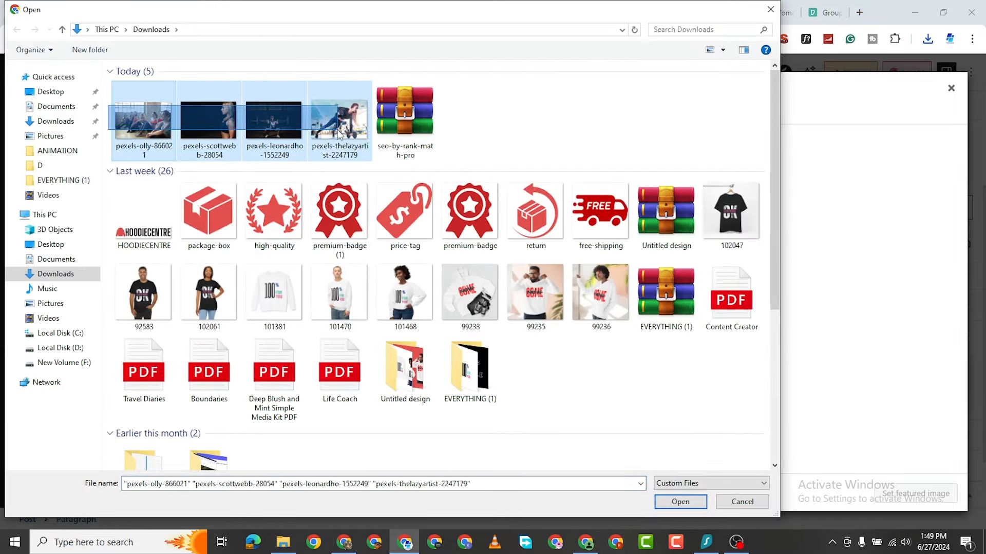
left_click(693, 499)
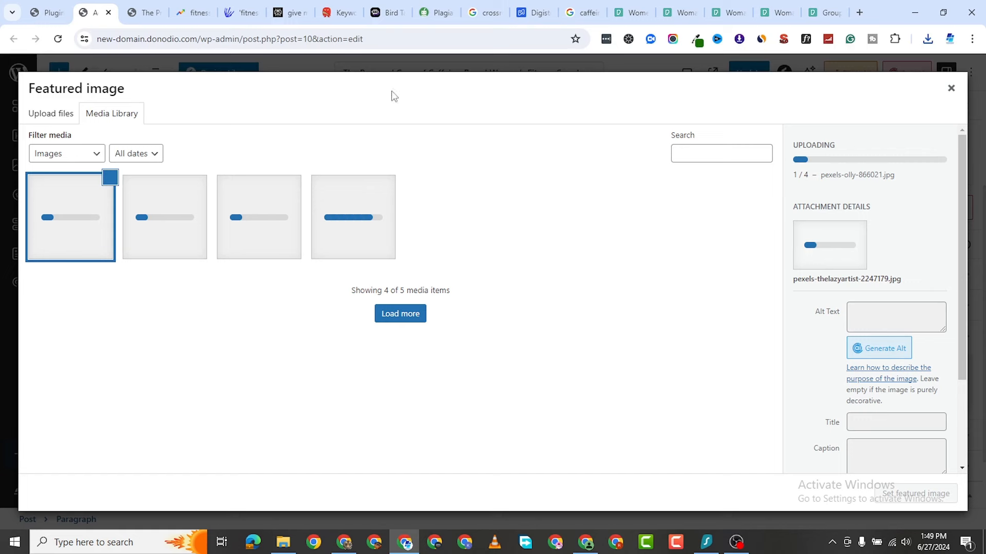
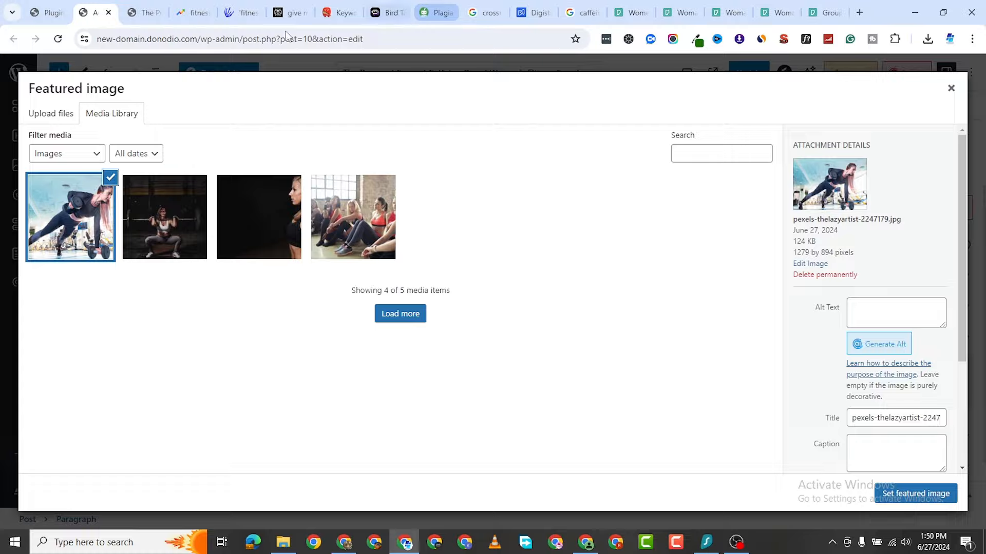
Close the featured image picker without setting an image and copy the full post title
left_click(951, 90)
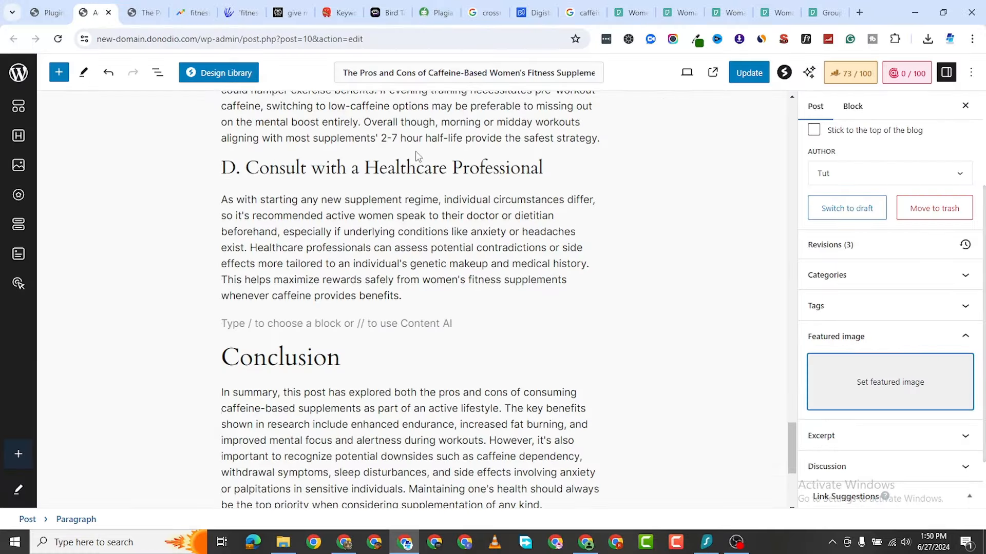
scroll(417, 154, "down", 5)
scroll(455, 174, "up", 20)
scroll(457, 181, "up", 10)
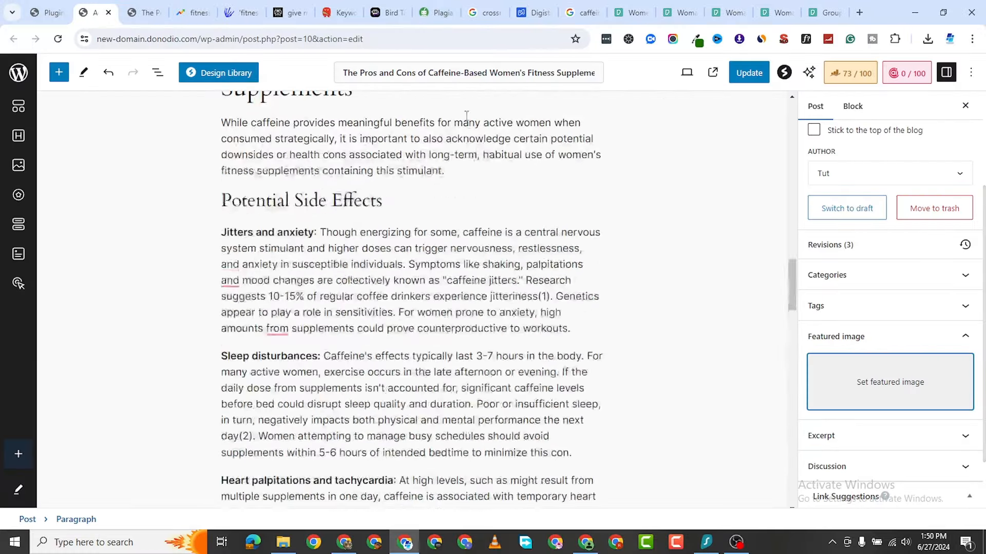
triple_click(464, 73)
right_click(480, 75)
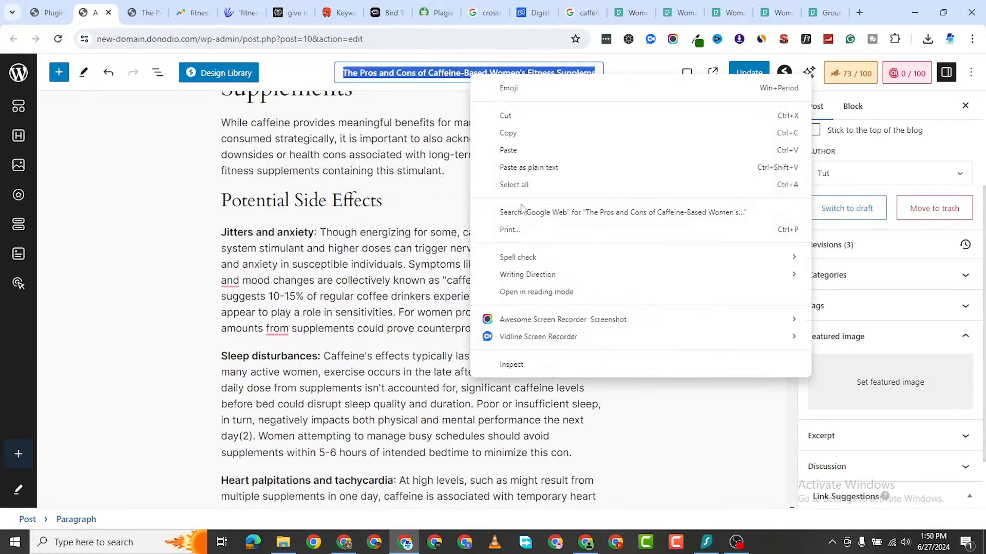
left_click(520, 133)
Reopen the featured image picker, select the photo of the woman with dumbbells, and paste the post title as its alt text
left_click(832, 398)
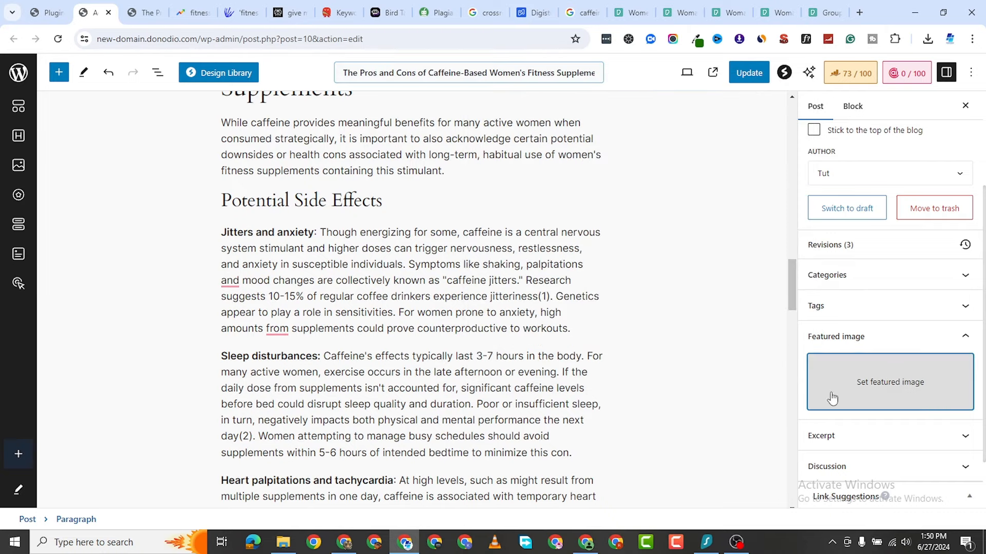
left_click(52, 213)
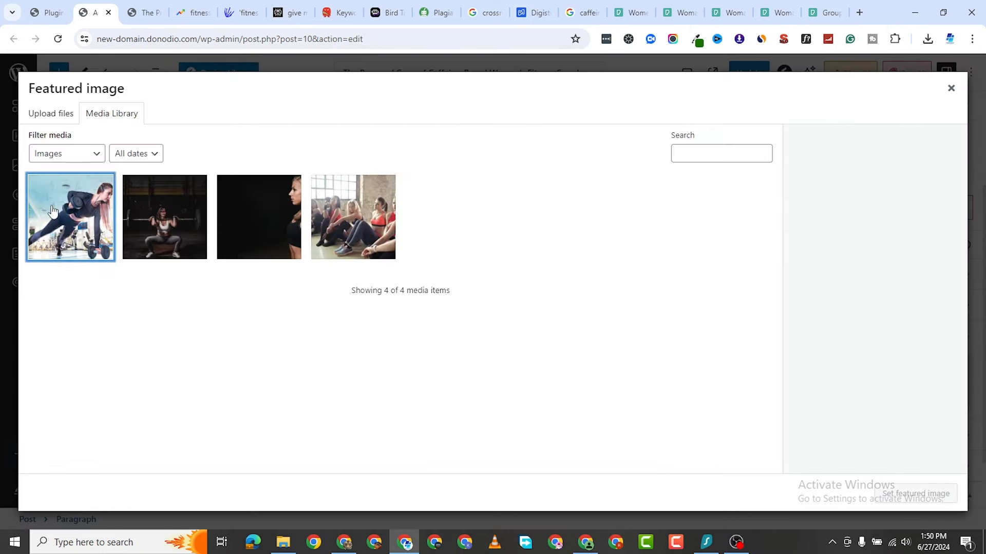
left_click(871, 319)
right_click(871, 319)
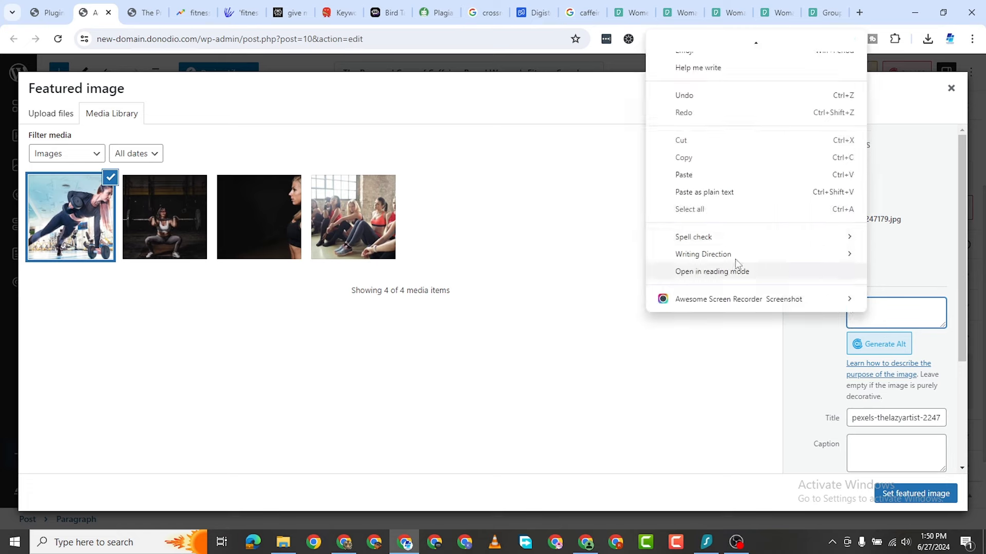
left_click(703, 176)
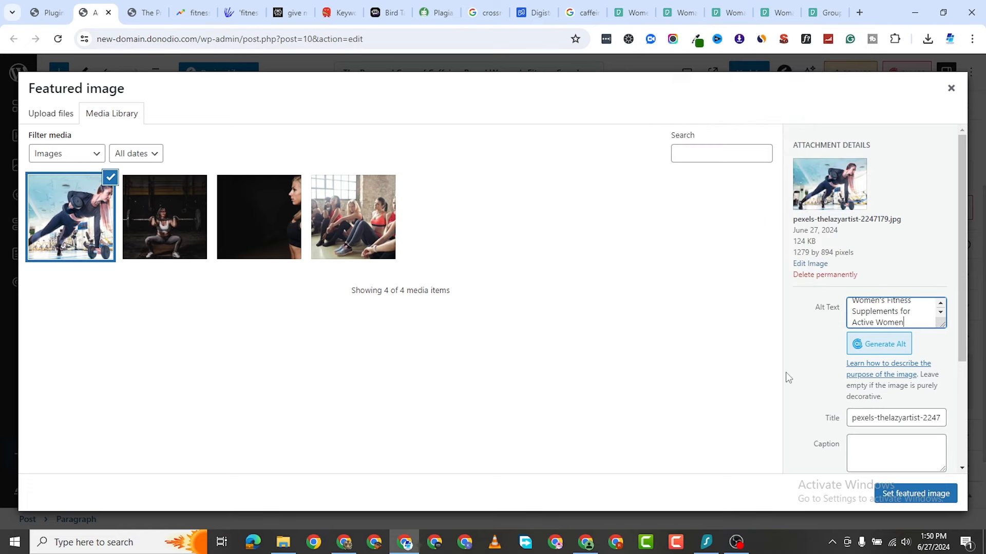
Paste the post title into the dumbbell photo's caption and description, and set the photo as the featured image
right_click(863, 449)
left_click(720, 264)
scroll(893, 383, "down", 3)
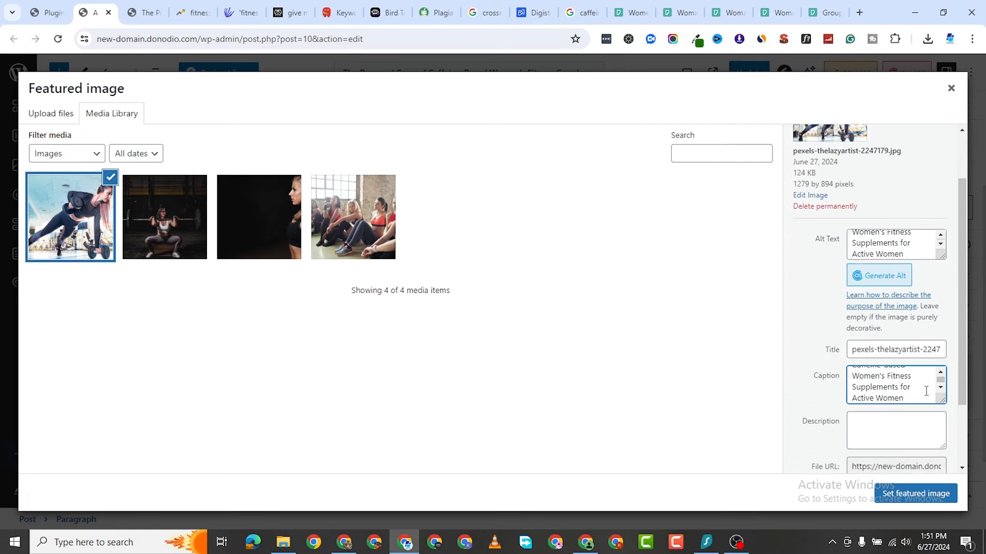
left_click(883, 345)
right_click(883, 344)
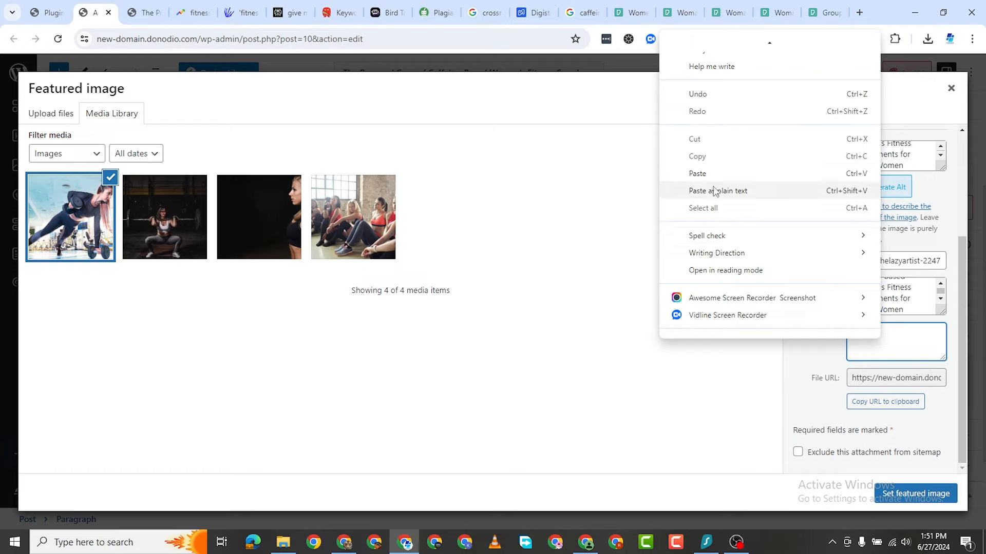
left_click(729, 198)
left_click(913, 494)
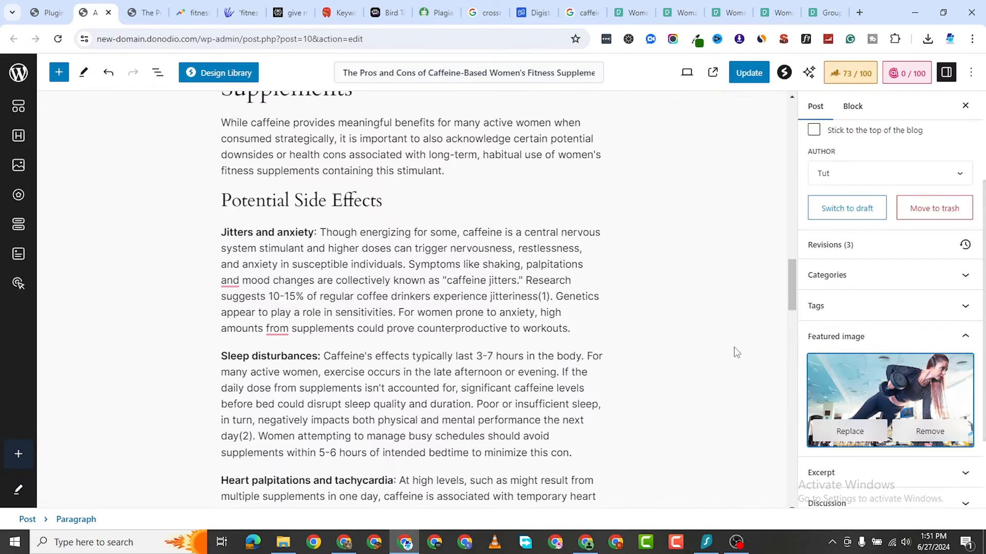
Insert an image block directly above the heading "B. Improved Mental Focus and Alertness"
scroll(734, 352, "down", 1)
scroll(647, 264, "up", 20)
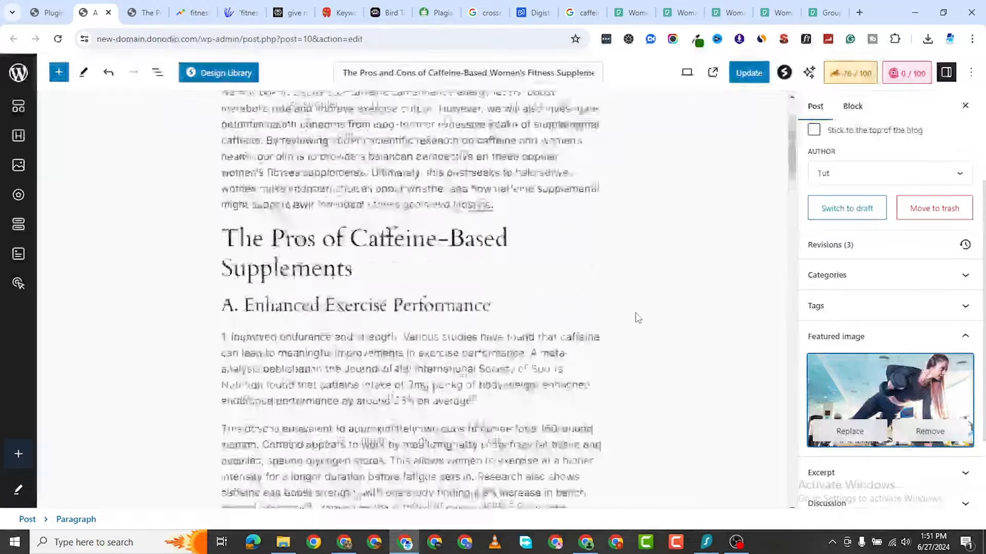
scroll(462, 291, "up", 1)
scroll(538, 252, "down", 10)
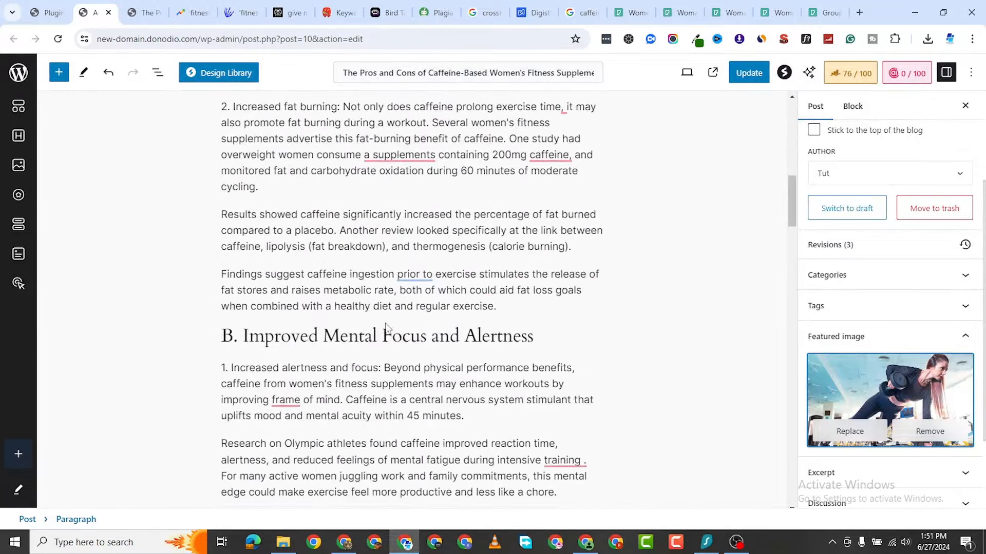
left_click(412, 320)
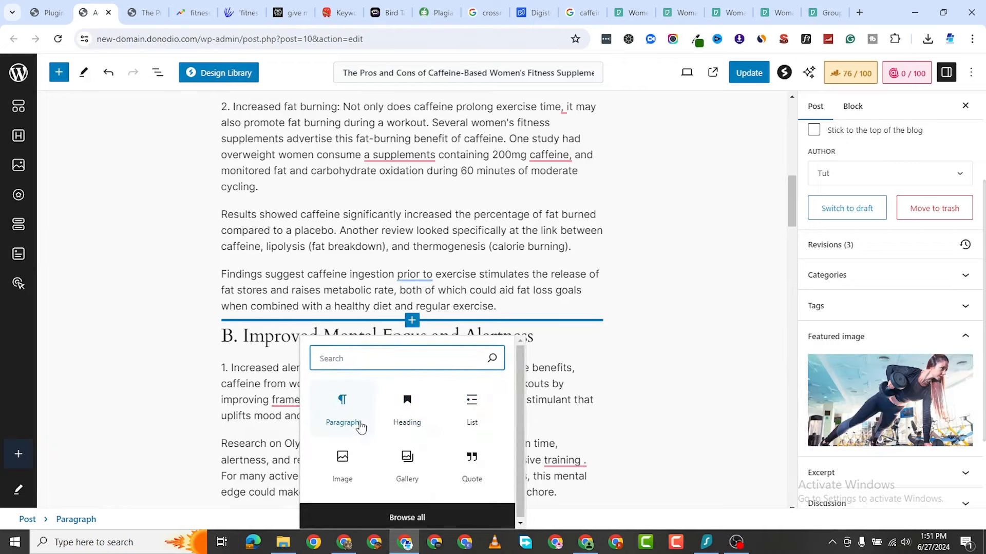
left_click(356, 463)
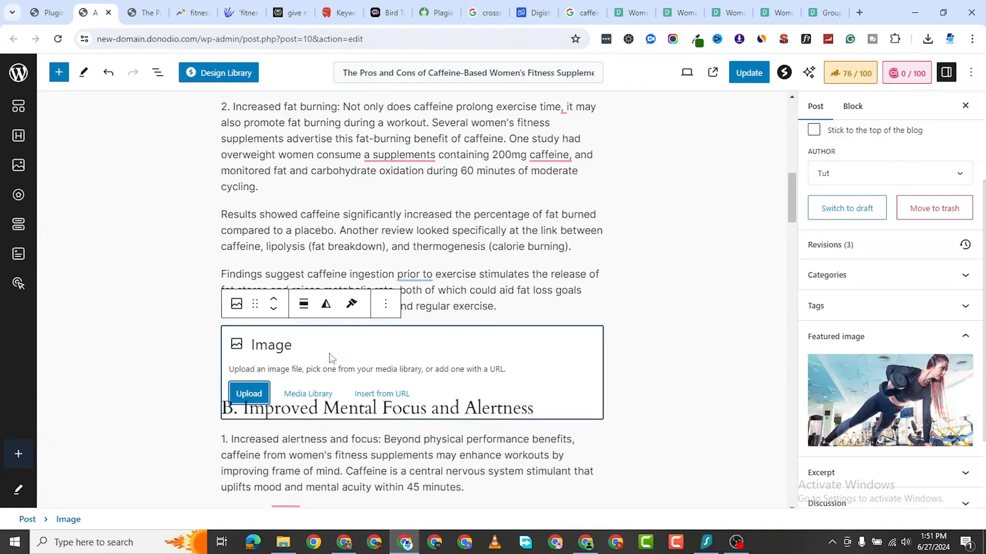
left_click(250, 394)
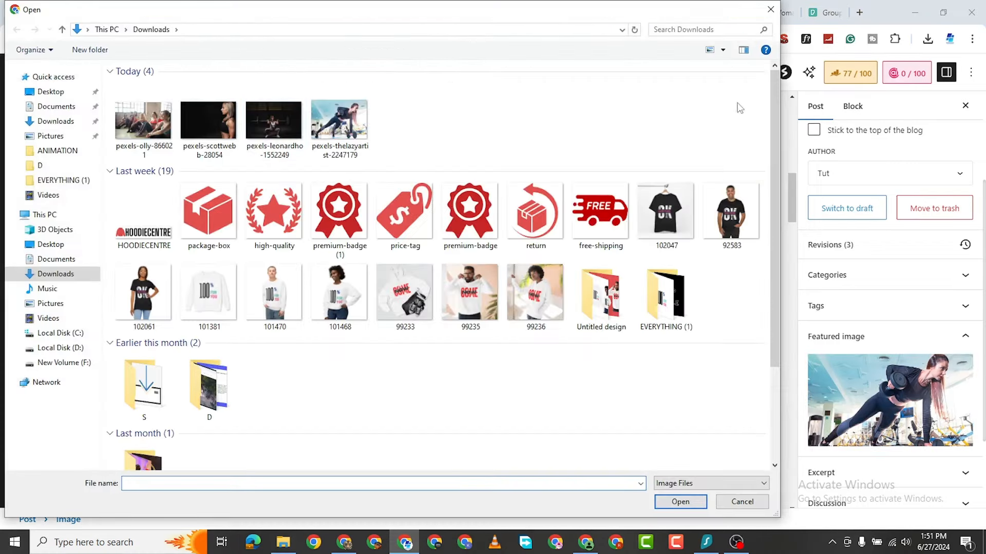
left_click(770, 9)
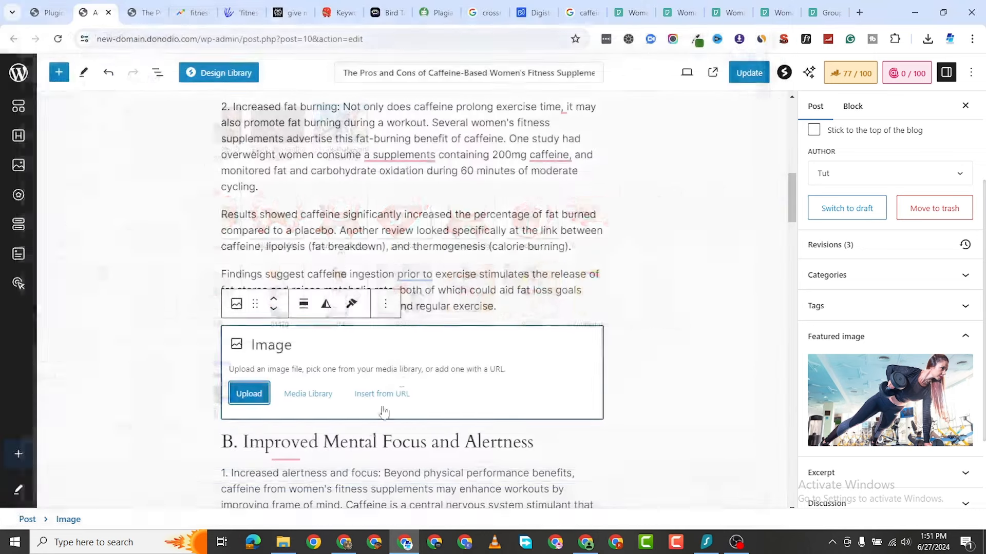
Fill the image block with the barbell photo from the media library, using the post title as its alt text
left_click(311, 394)
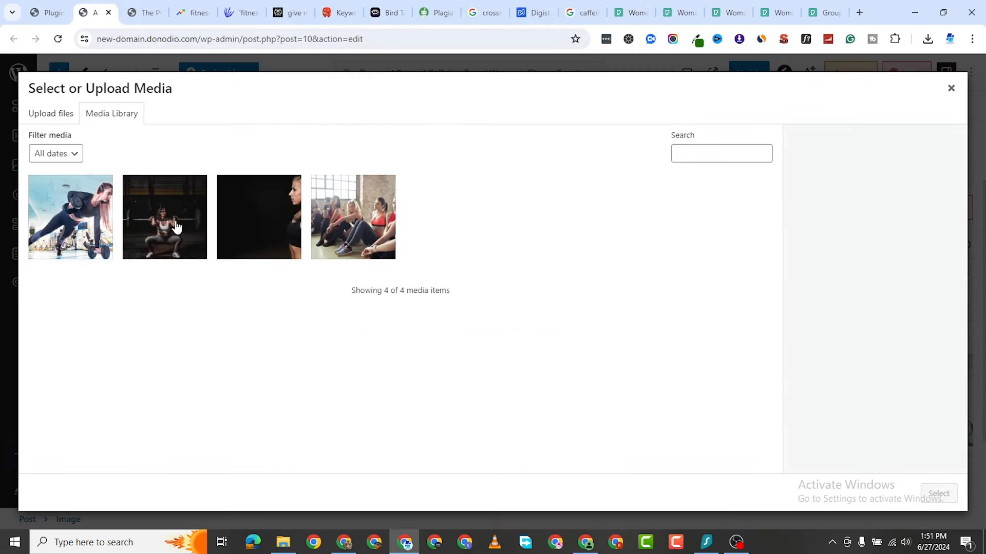
left_click(177, 227)
right_click(897, 316)
left_click(700, 176)
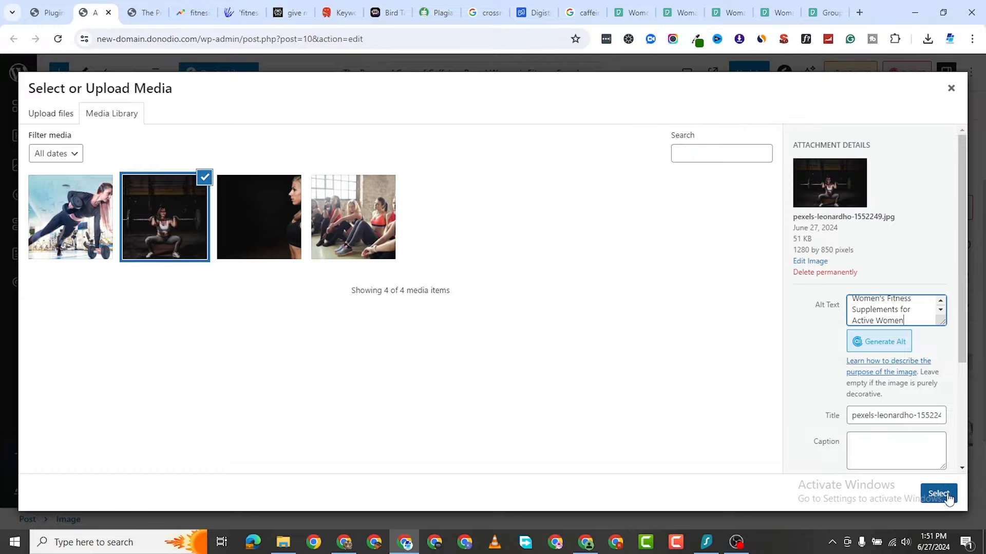
left_click(947, 499)
Insert an image block above the heading "The Cons of Caffeine-Based Supplements" and fill it with the library photo of the seated women
scroll(578, 439, "down", 10)
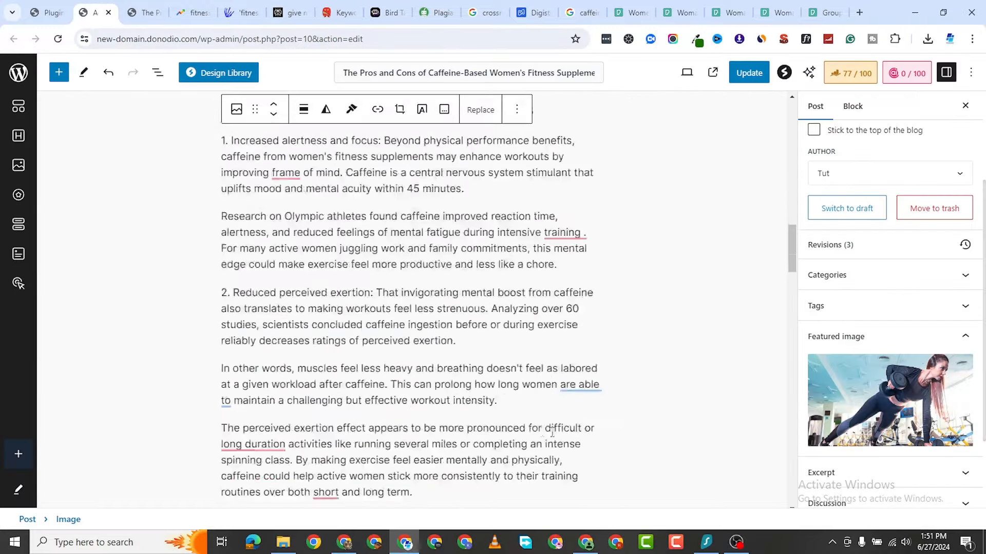
scroll(437, 428, "down", 3)
scroll(380, 308, "up", 1)
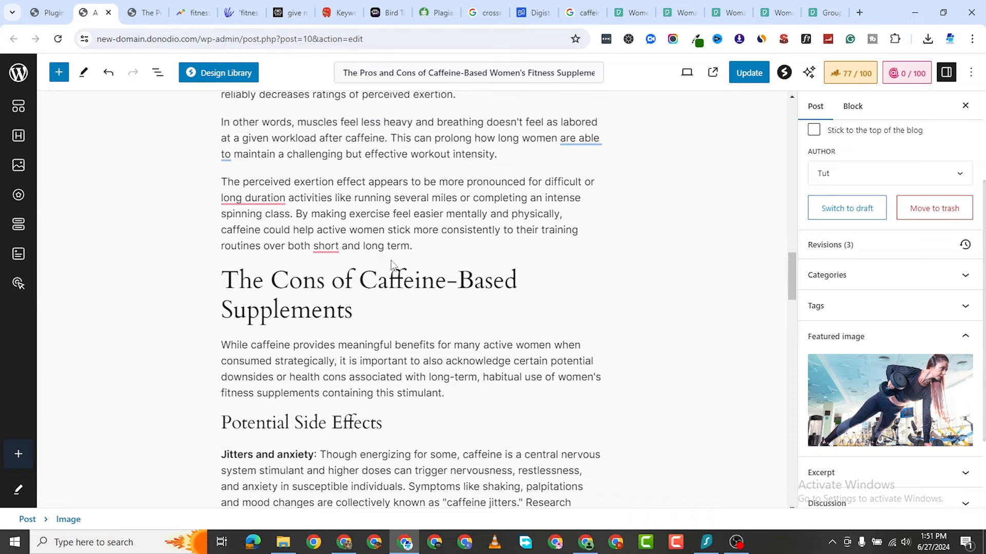
left_click(412, 260)
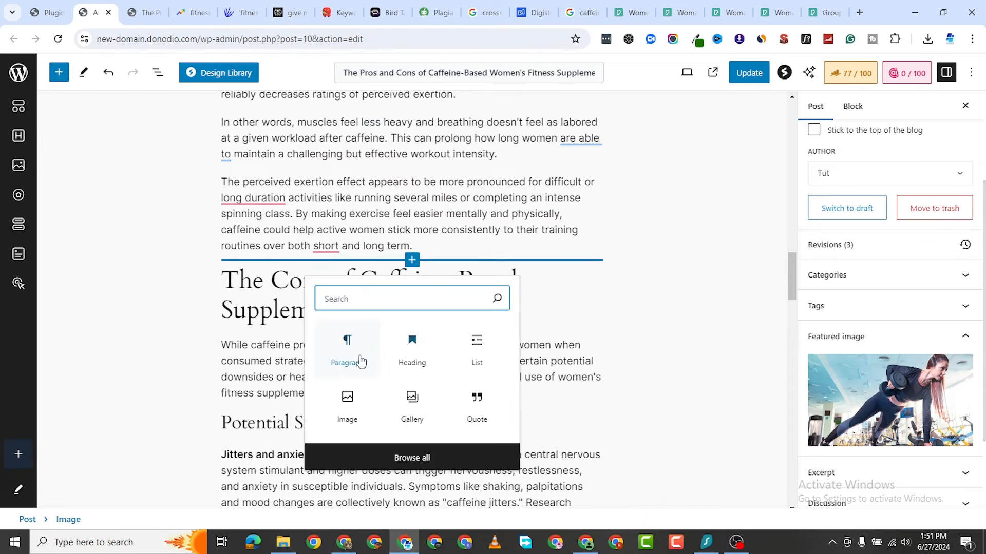
left_click(331, 410)
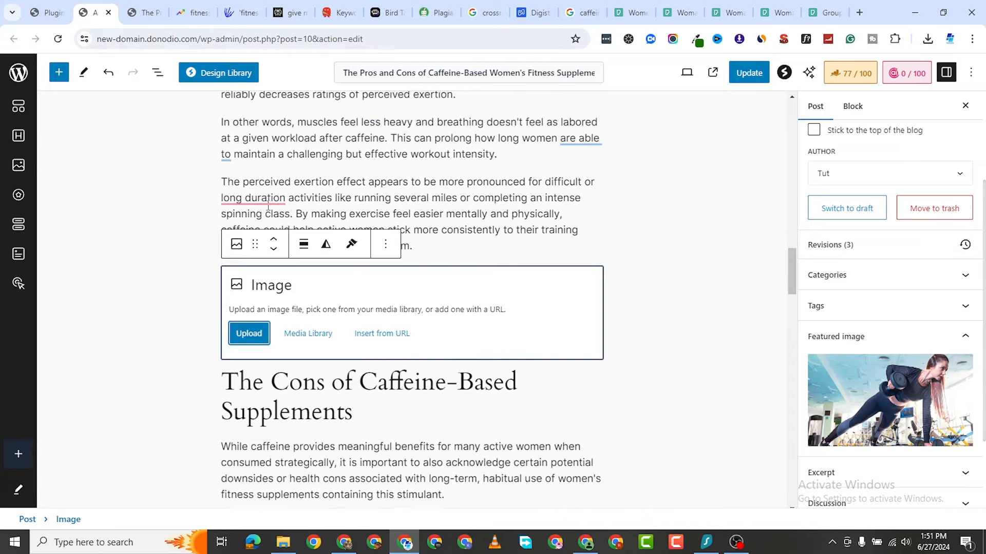
left_click(289, 337)
left_click(324, 212)
left_click(938, 493)
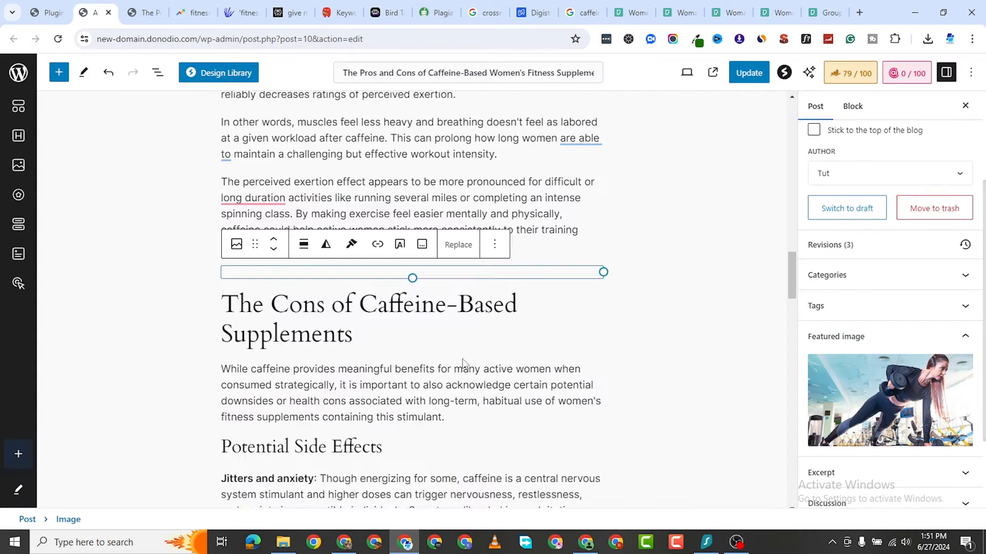
Reopen the seated women photo through the image block's media library and paste the post title as its alt text
left_click(890, 389)
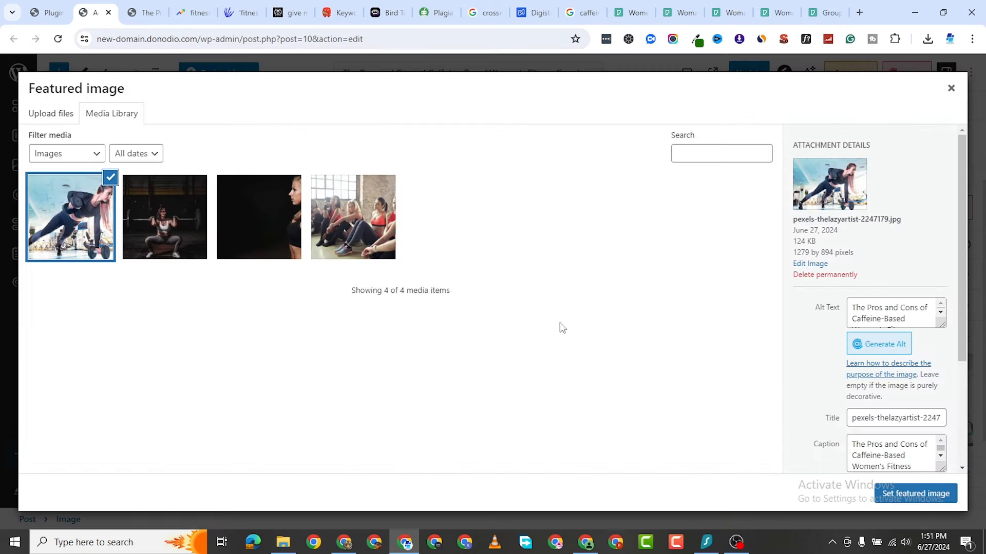
left_click(950, 88)
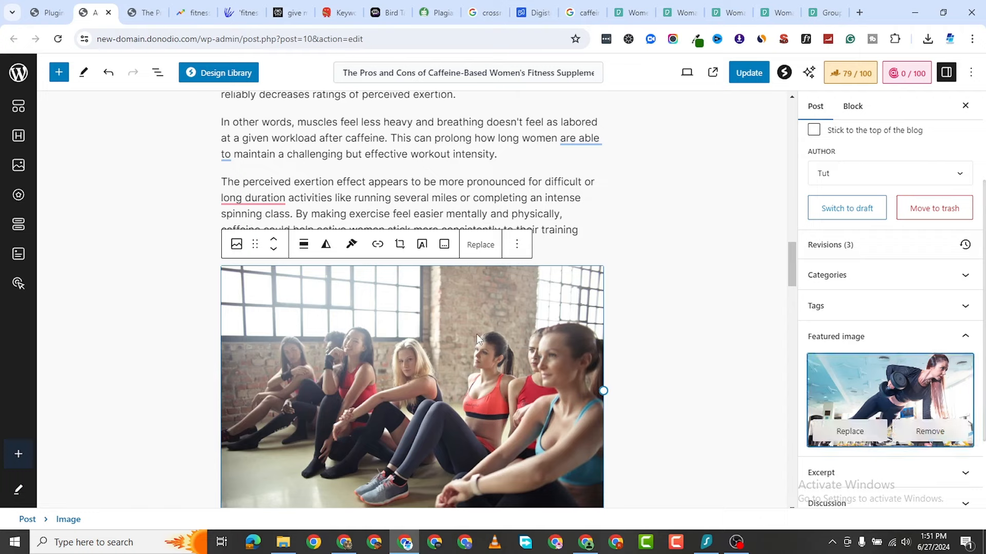
left_click(478, 246)
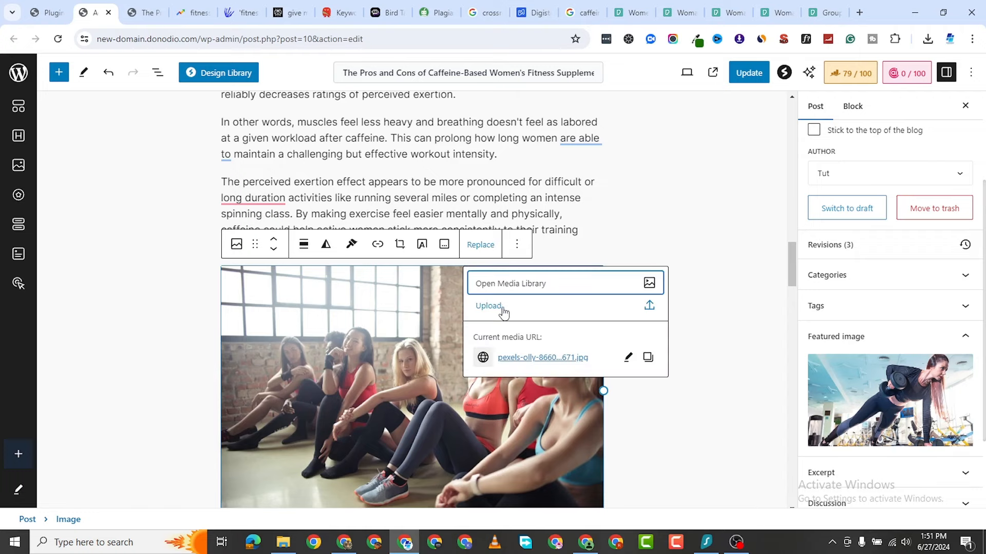
left_click(514, 285)
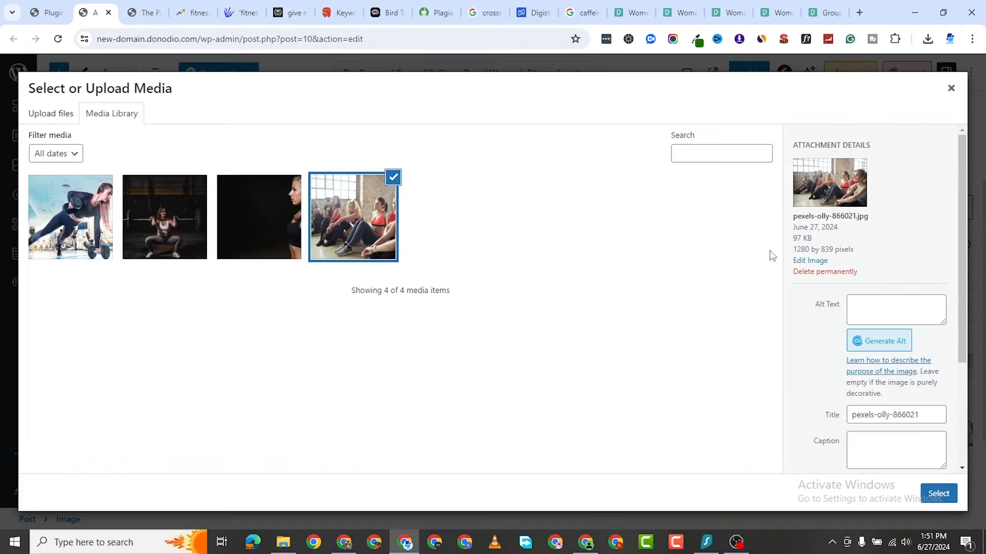
left_click(867, 298)
right_click(868, 298)
left_click(699, 167)
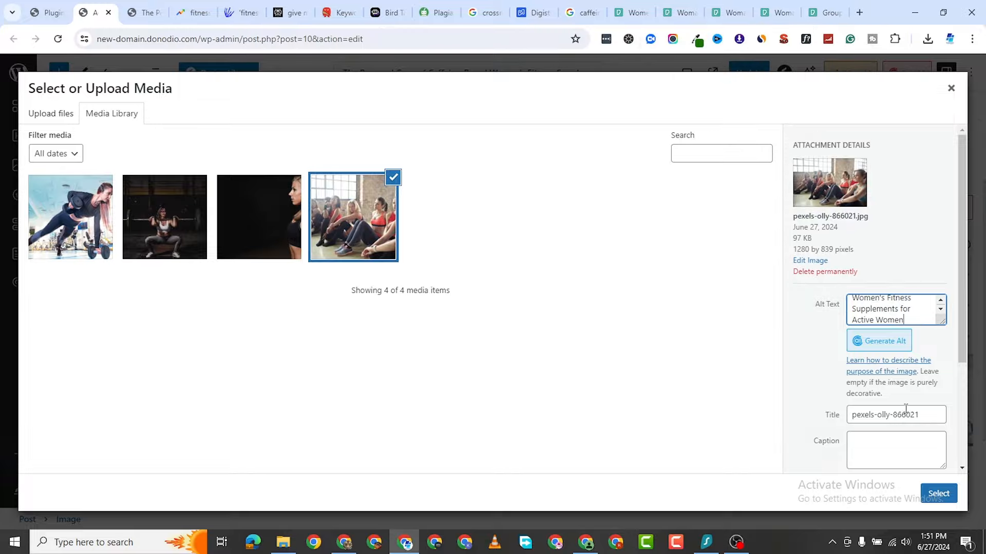
left_click(934, 493)
Insert an image block directly above the heading "Recommendations for Safe and Effective Use"
scroll(621, 321, "down", 15)
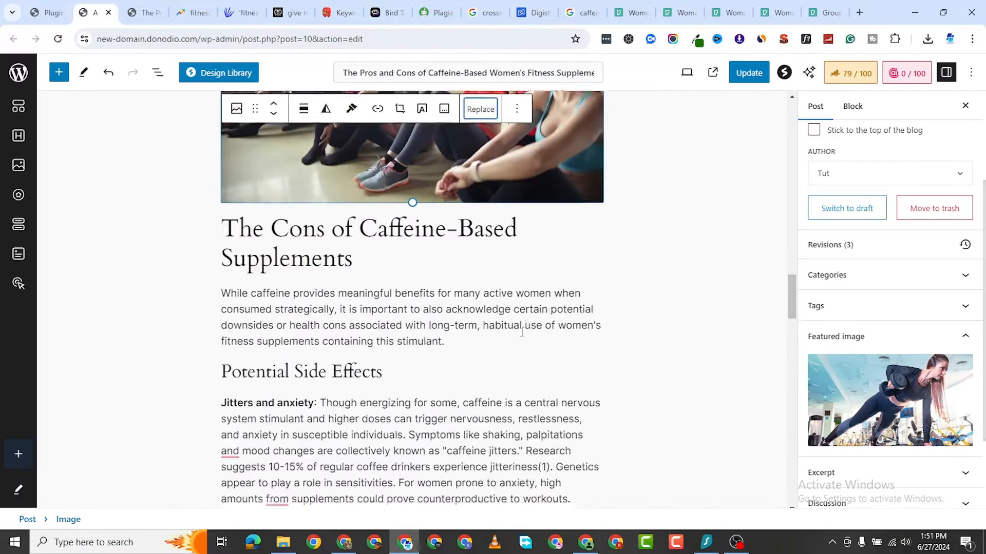
scroll(508, 318, "down", 5)
scroll(374, 253, "down", 3)
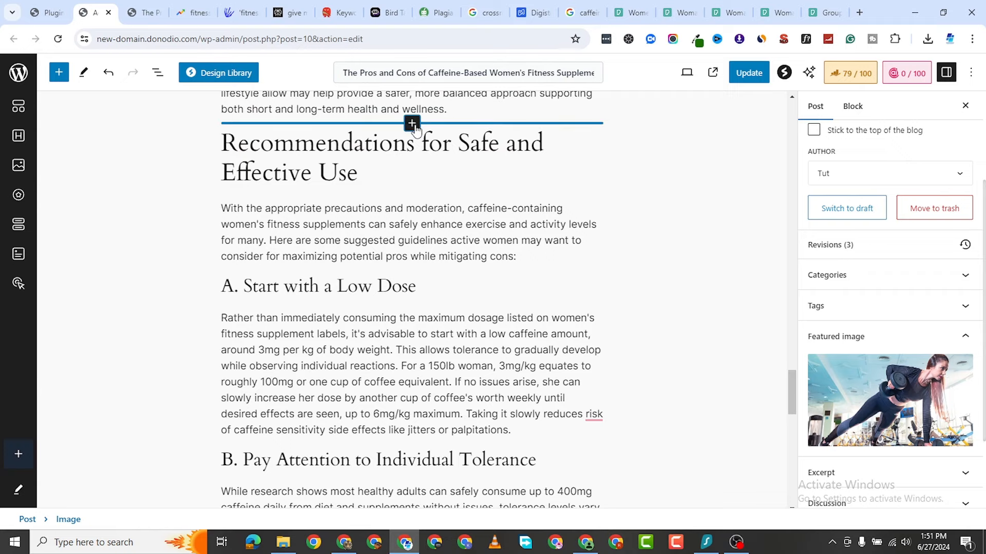
left_click(411, 124)
left_click(471, 215)
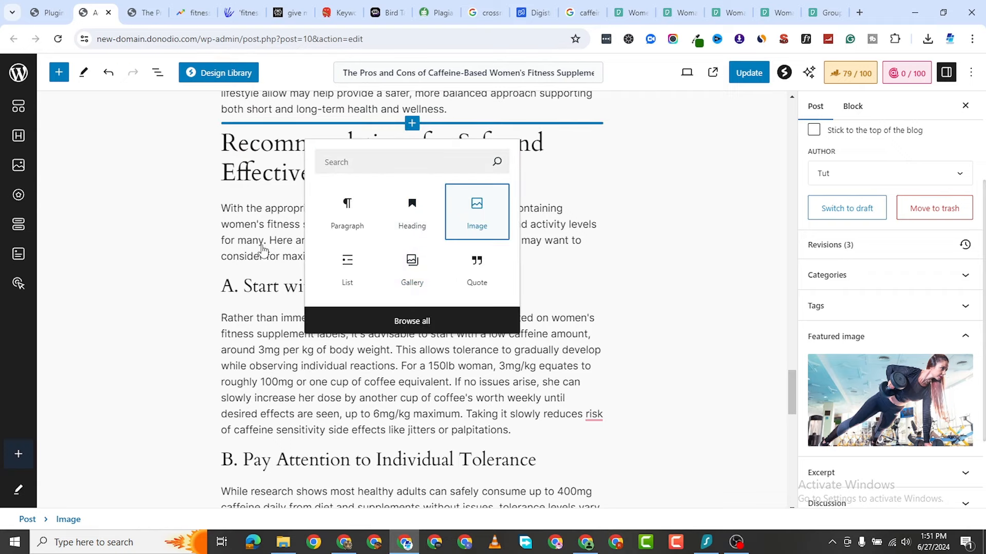
Fill the image block with the dark profile photo from the media library, pasting the post title as its alt text
left_click(302, 198)
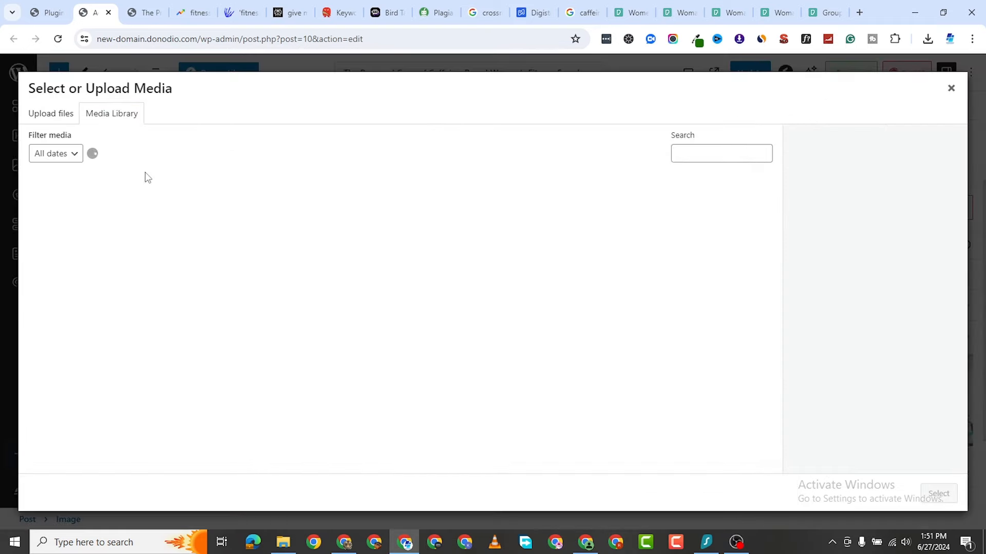
left_click(275, 216)
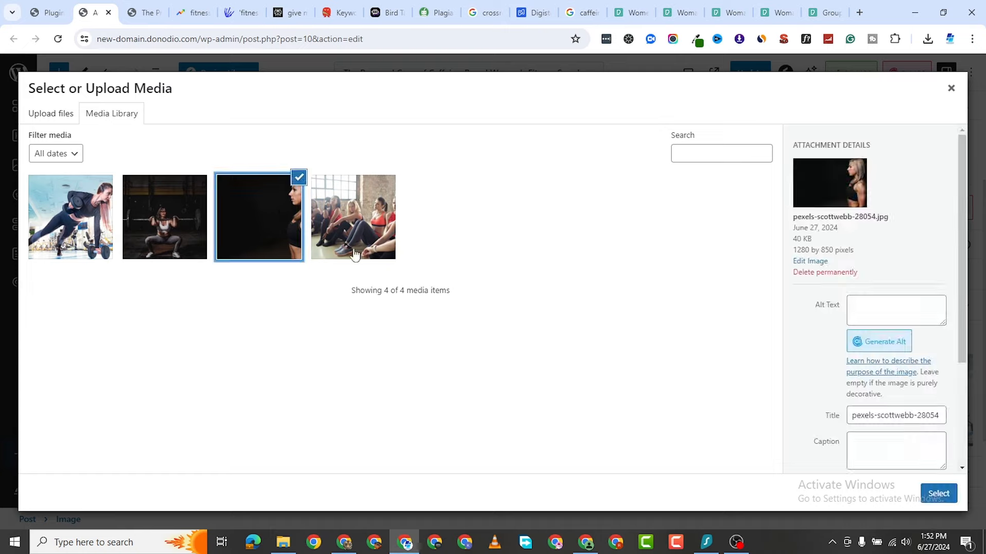
right_click(866, 305)
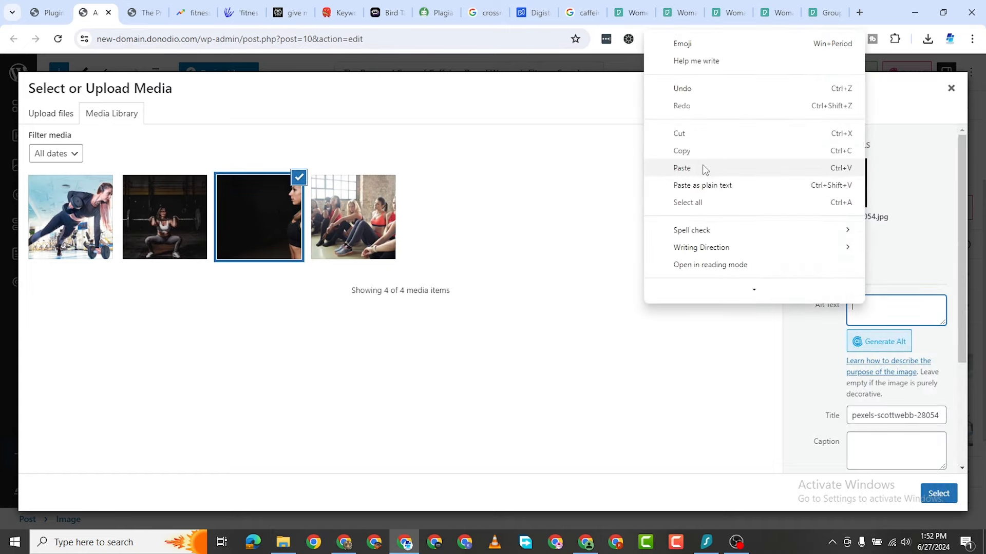
left_click(681, 168)
left_click(939, 494)
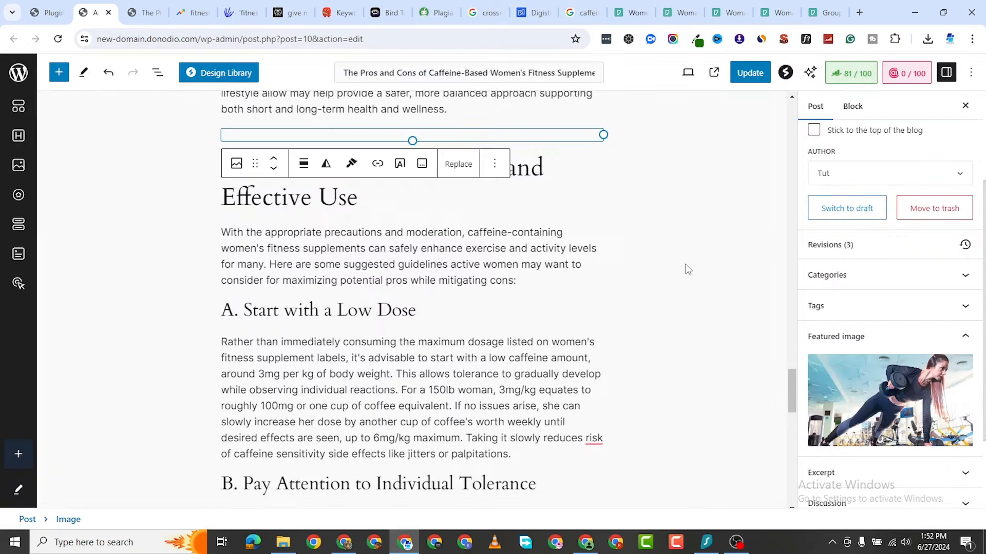
Update the post and review Rank Math's Basic SEO, Additional and Title Readability checks
scroll(529, 338, "down", 20)
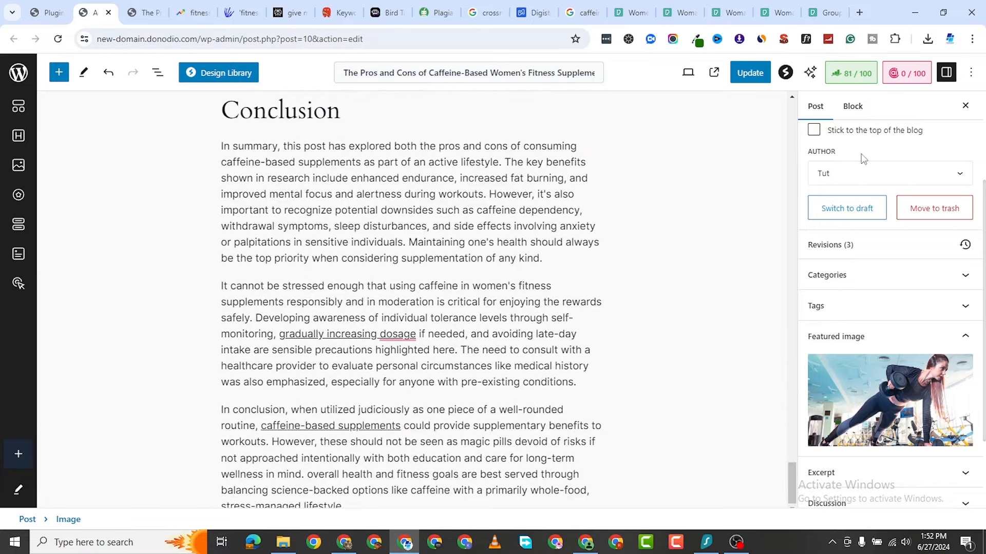
key("ctrl+s")
left_click(848, 75)
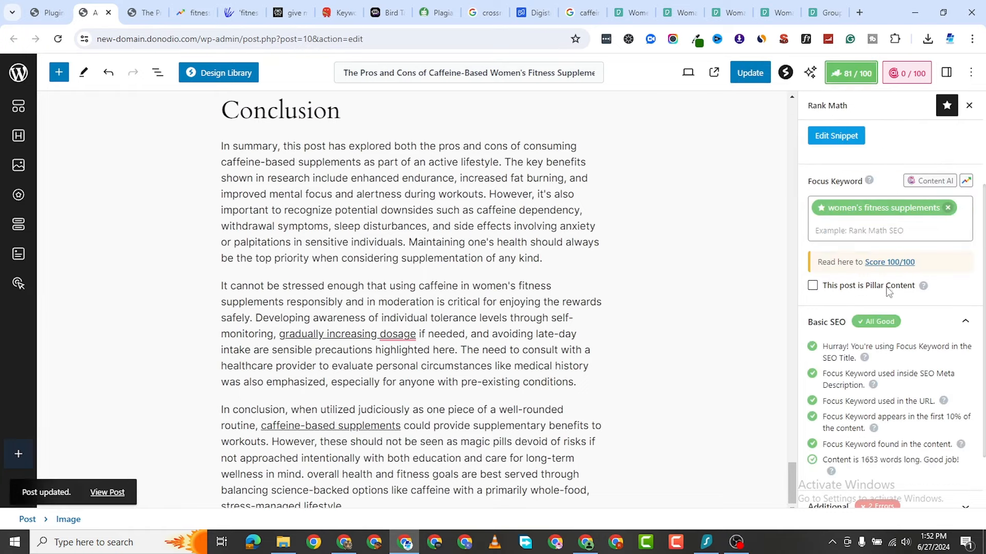
scroll(884, 300, "down", 2)
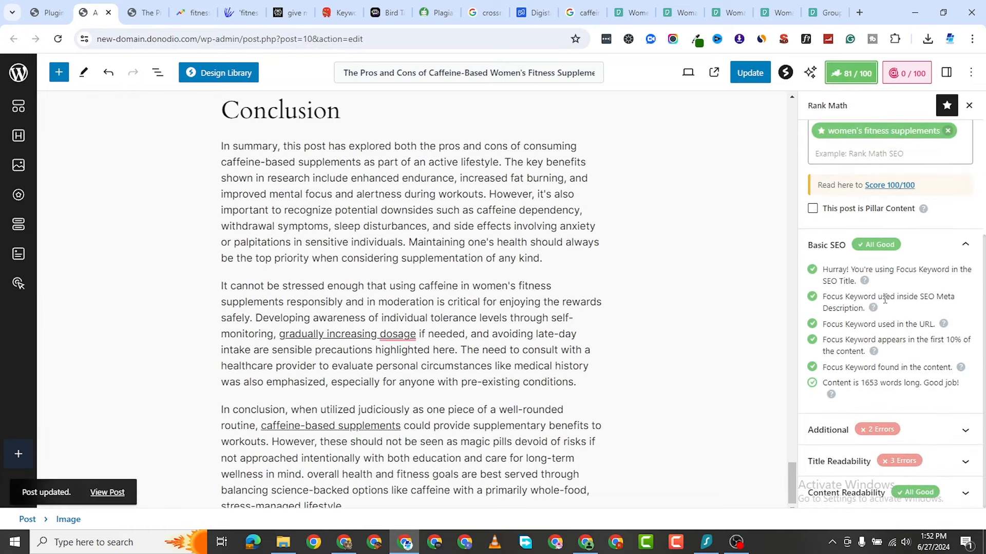
left_click(937, 430)
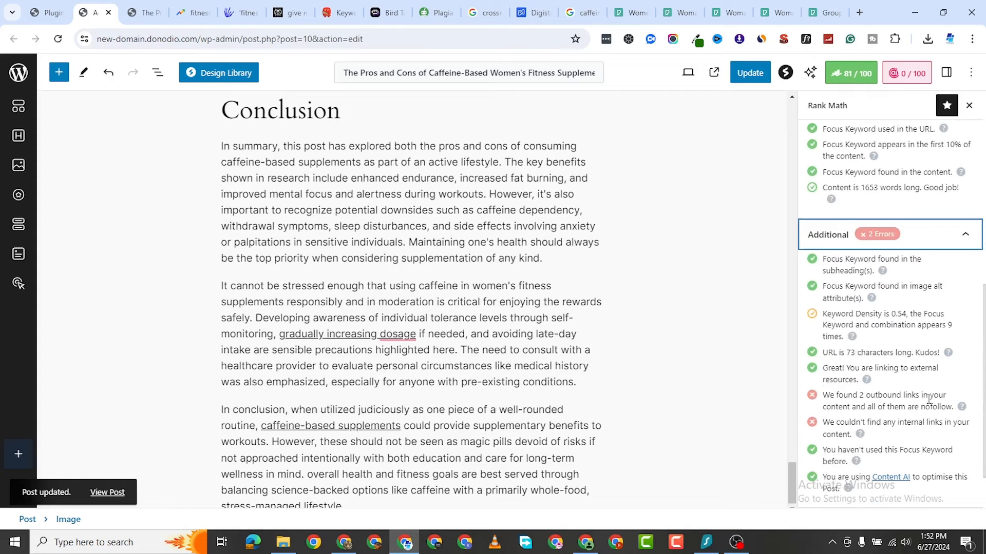
scroll(873, 417, "down", 3)
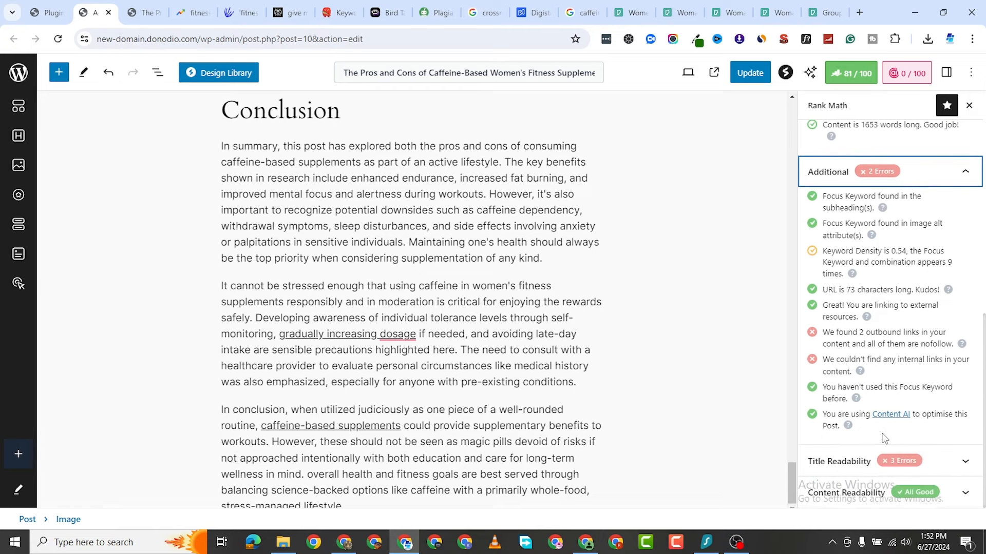
scroll(867, 471, "down", 2)
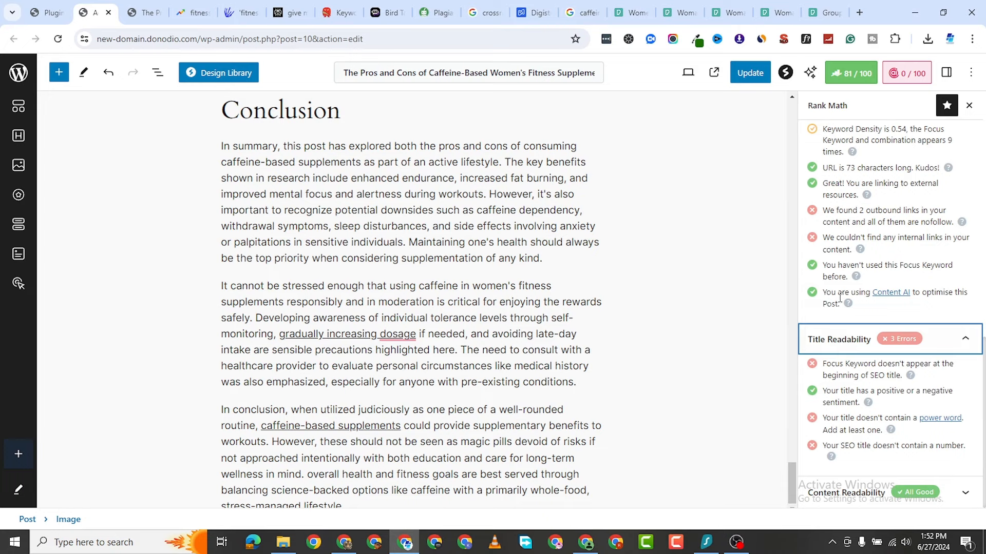
scroll(840, 302, "up", 5)
left_click(751, 75)
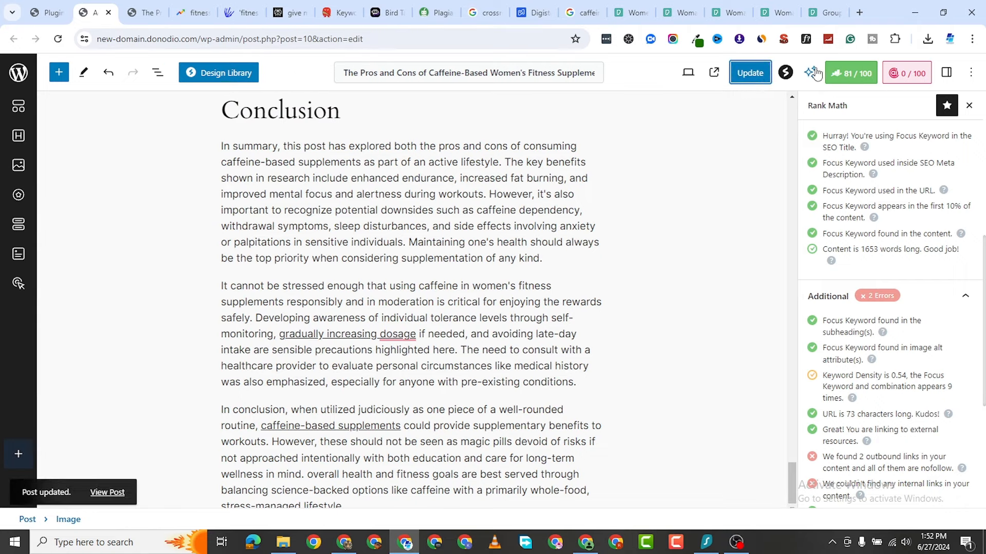
Open the published post and examine its featured image, in-text photos, headings and conclusion links from start to end
left_click(714, 72)
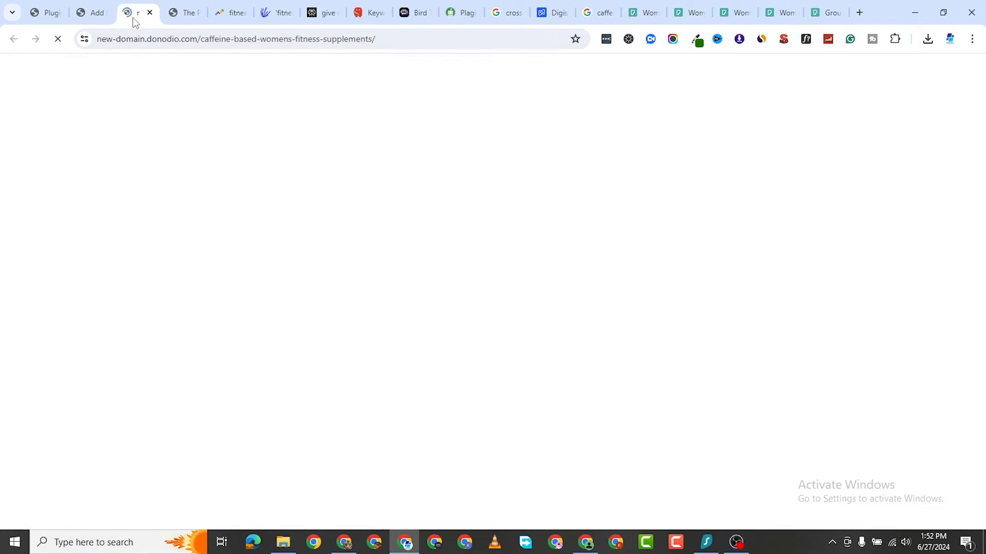
scroll(394, 245, "down", 4)
scroll(404, 243, "down", 15)
scroll(410, 243, "down", 15)
scroll(418, 244, "down", 20)
scroll(419, 244, "down", 10)
scroll(420, 251, "up", 8)
scroll(424, 256, "up", 20)
scroll(424, 257, "up", 20)
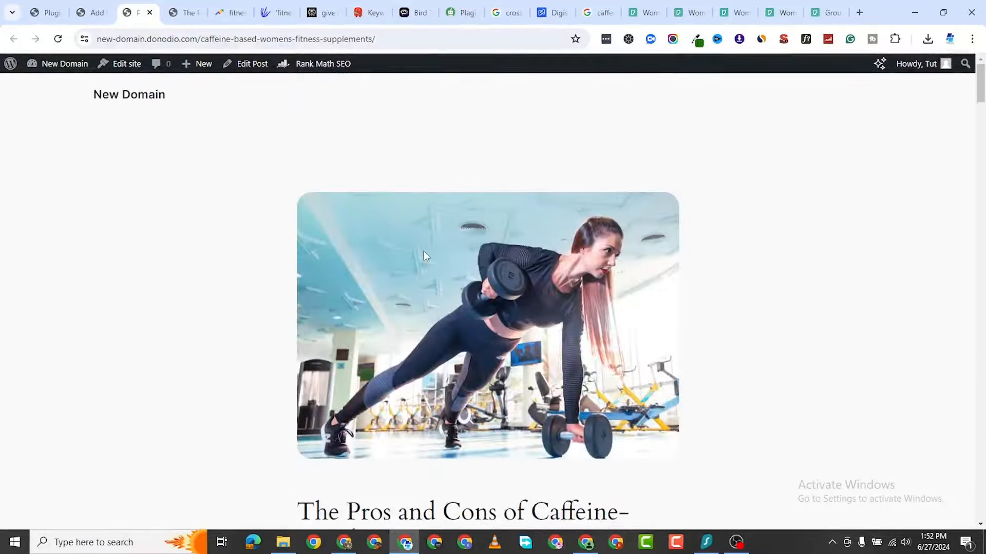
scroll(424, 257, "down", 8)
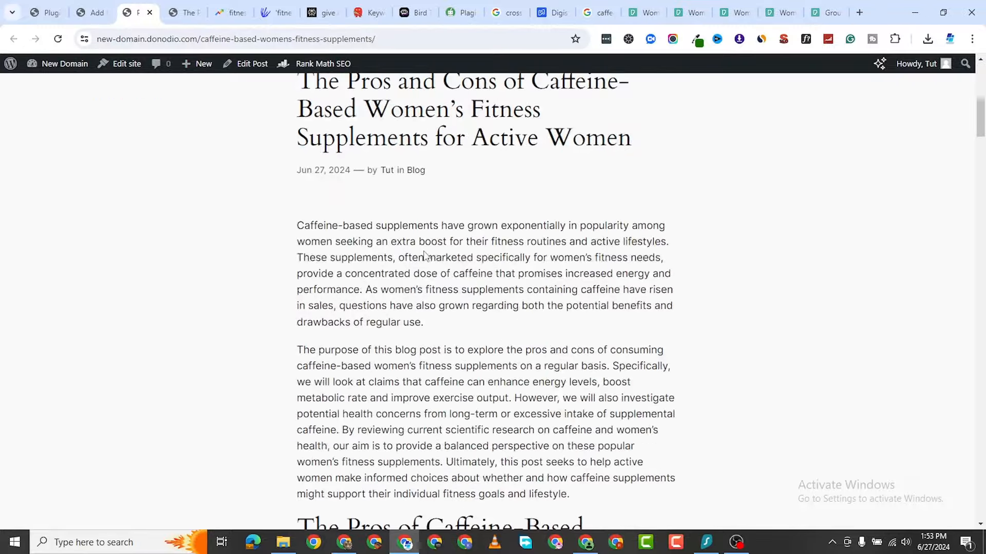
scroll(424, 255, "down", 20)
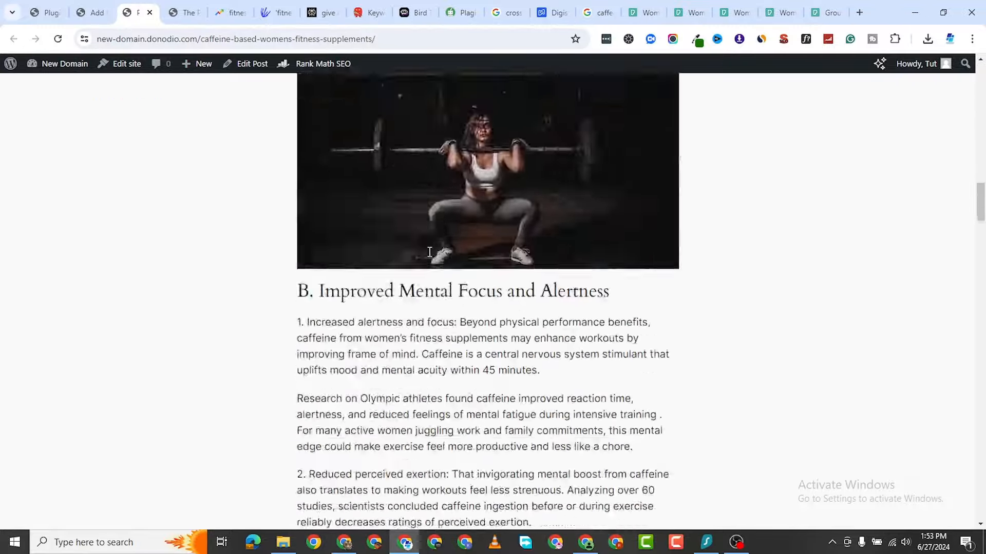
scroll(436, 260, "down", 20)
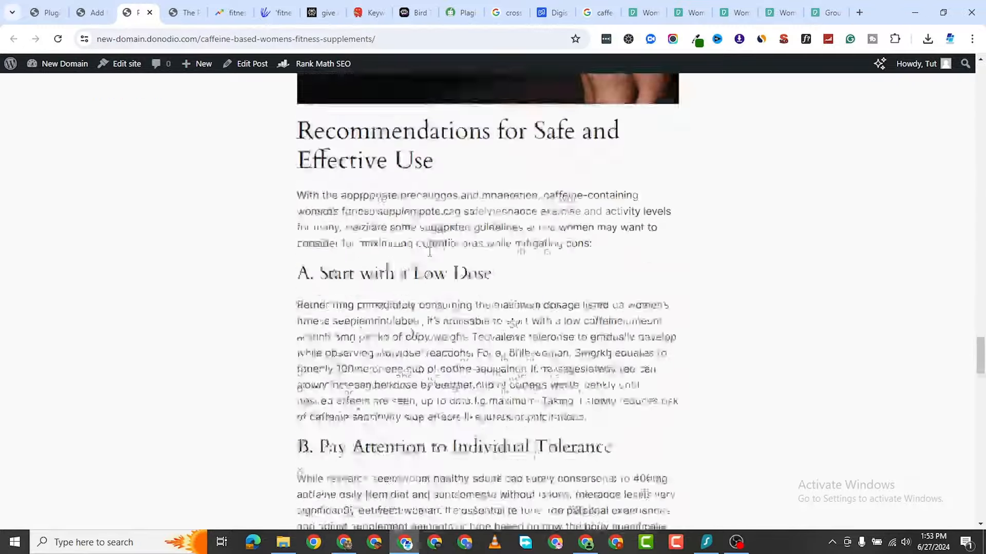
scroll(435, 259, "down", 12)
scroll(436, 260, "up", 9)
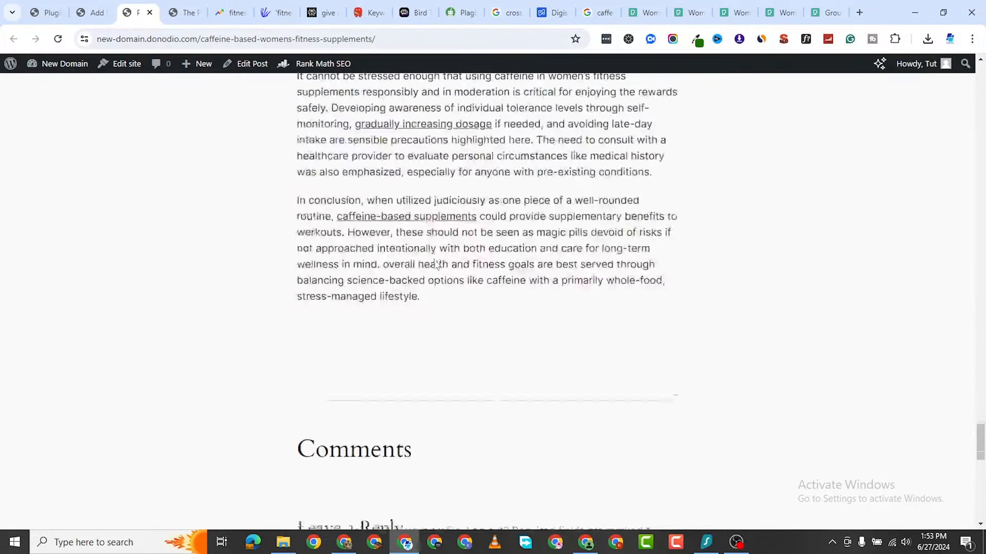
scroll(434, 261, "up", 15)
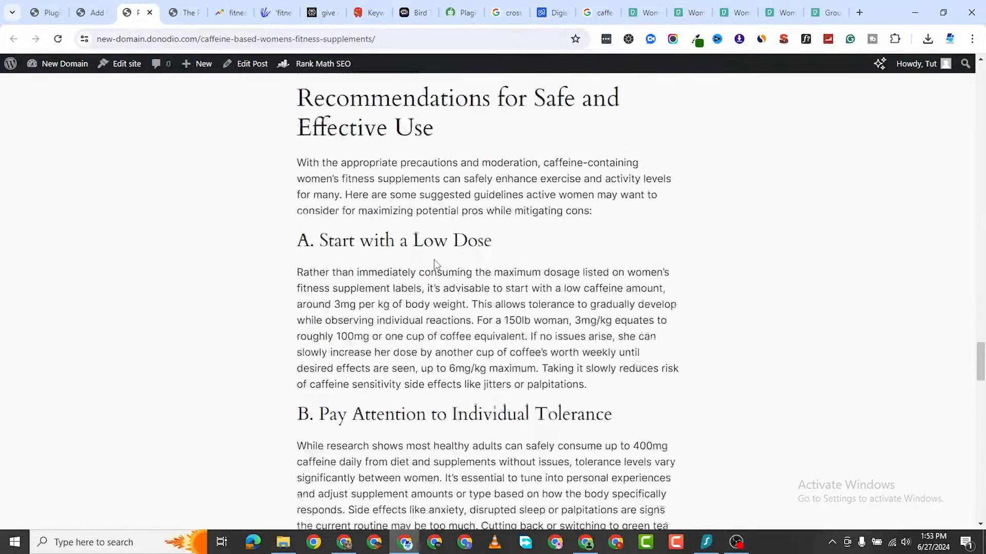
scroll(434, 264, "up", 1)
scroll(433, 264, "down", 4)
scroll(418, 344, "down", 12)
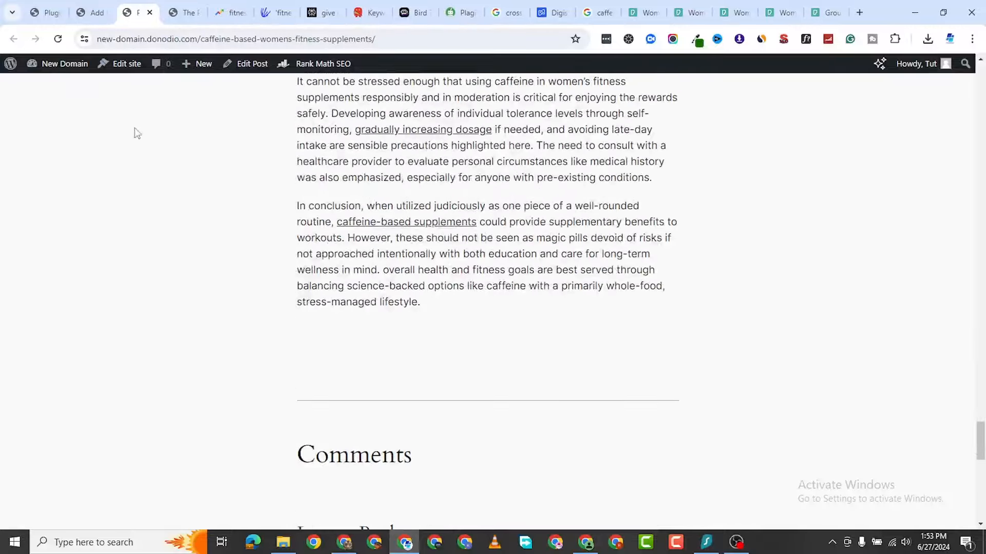
Return to the post editor with the Rank Math checks
left_click(97, 13)
scroll(661, 335, "up", 2)
scroll(475, 354, "down", 2)
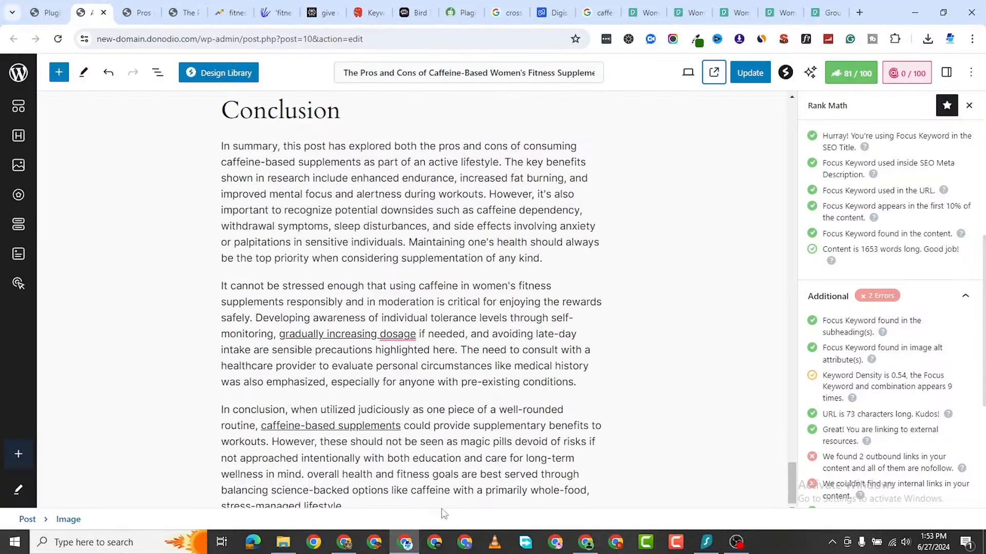